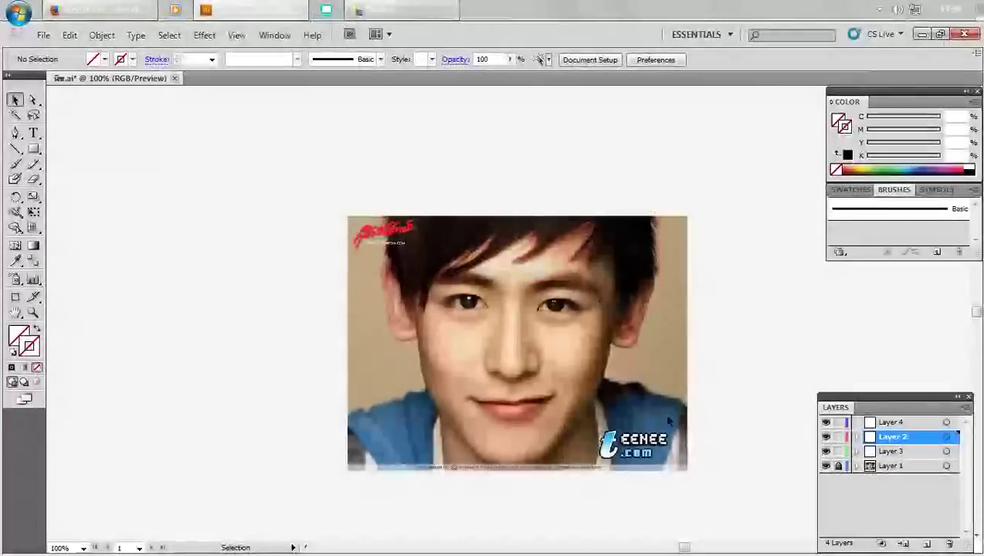
# - Dismiss the system tray popup and zoom in on the photo
pyautogui.click(880, 10)
pyautogui.click(790, 328)
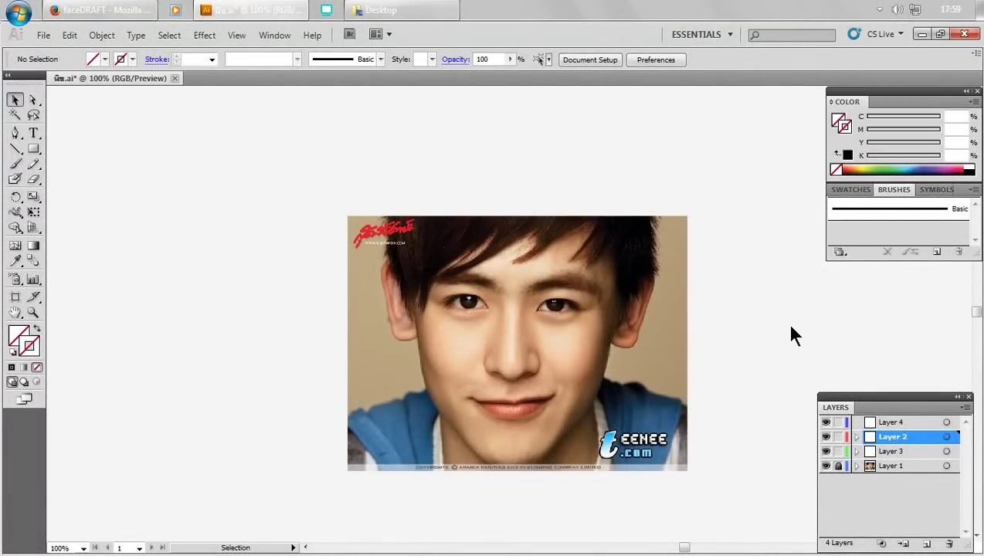
pyautogui.hotkey('ctrl', '+')
pyautogui.moveTo(654, 369); pyautogui.dragTo(659, 367)
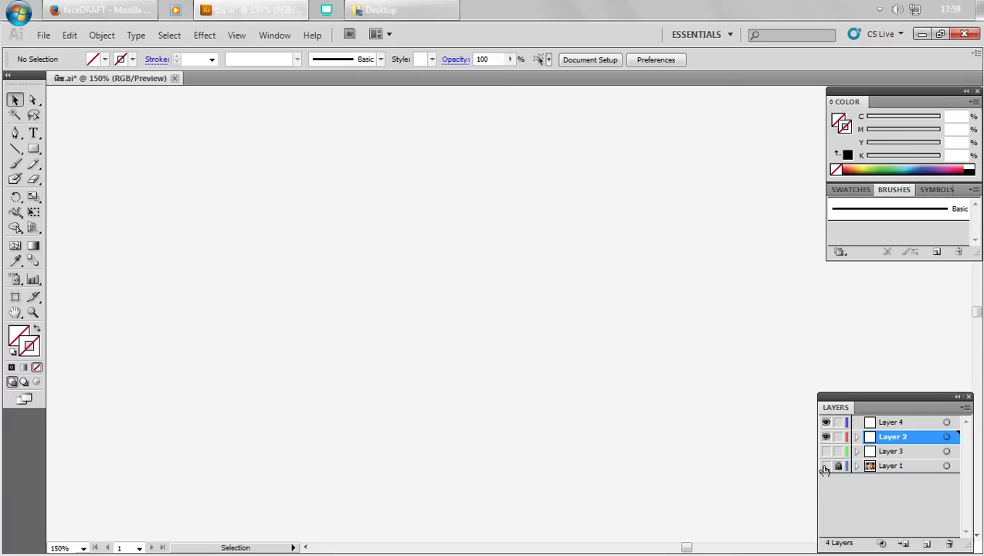
# - Duplicate the photo layer, hide Layer 3's outlines and unlock Layer 1
pyautogui.click(826, 466)
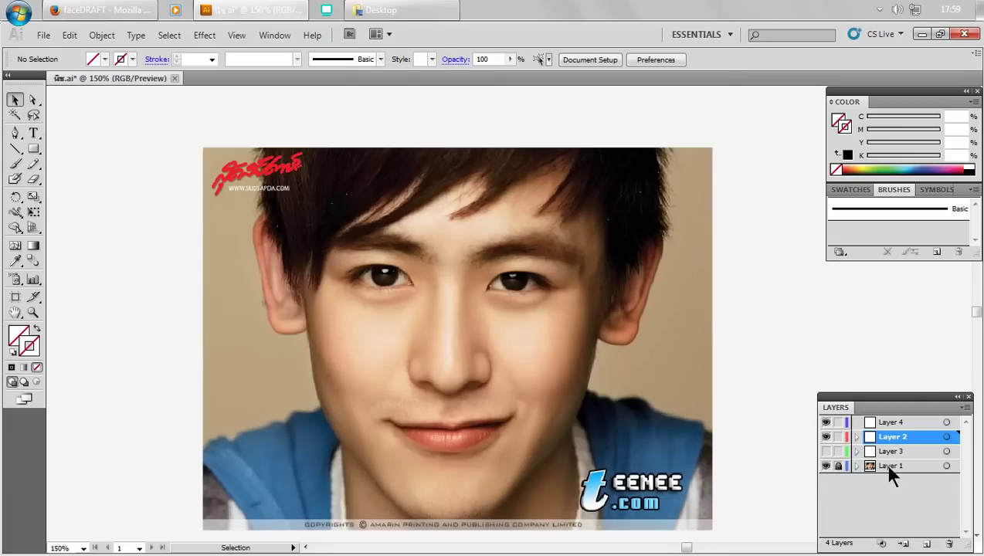
pyautogui.click(890, 466)
pyautogui.moveTo(890, 466); pyautogui.dragTo(926, 543)
pyautogui.click(826, 481)
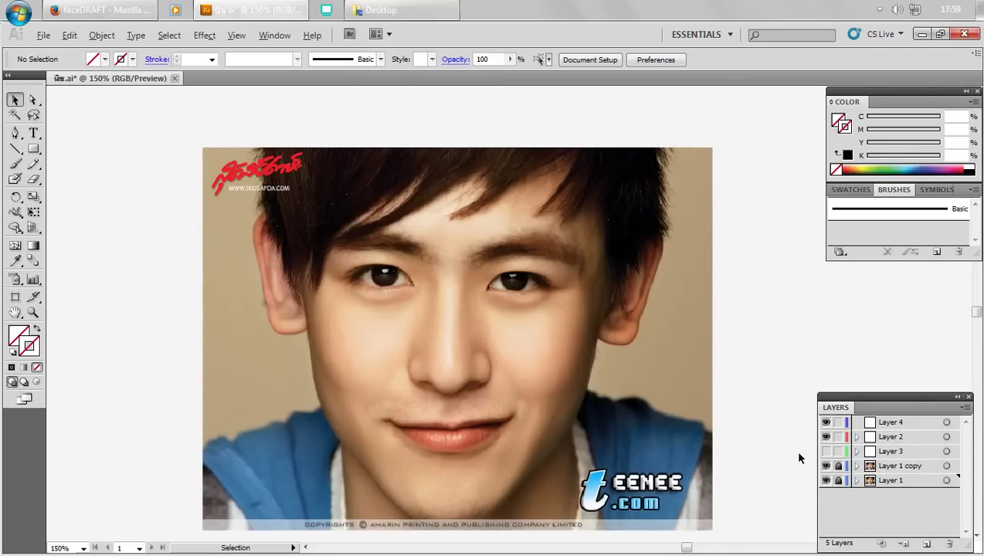
pyautogui.keyDown('alt'); pyautogui.scroll(-2, 794, 448); pyautogui.keyUp('alt')
pyautogui.click(838, 481)
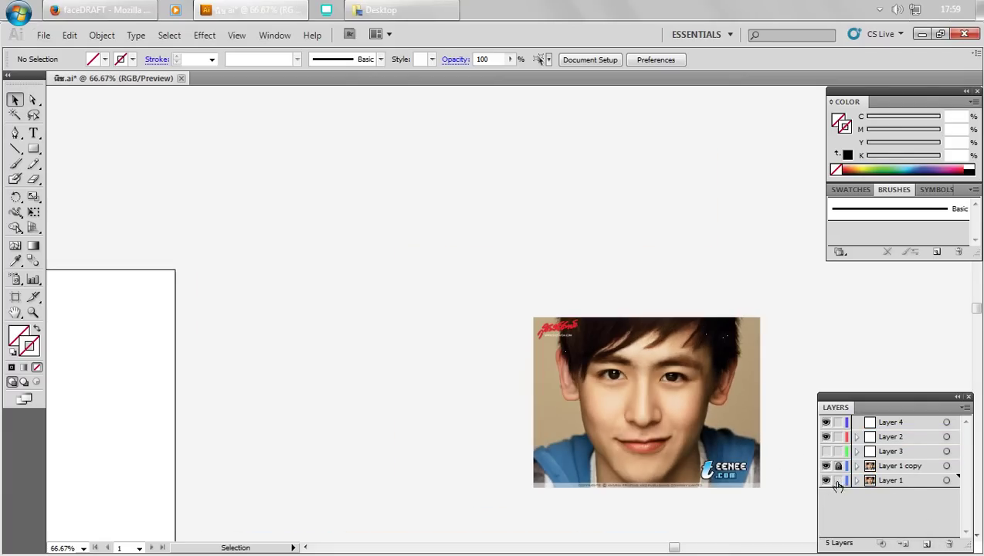
# - Move the photo to the left of the tracing and hide Layer 1 copy
pyautogui.click(730, 397)
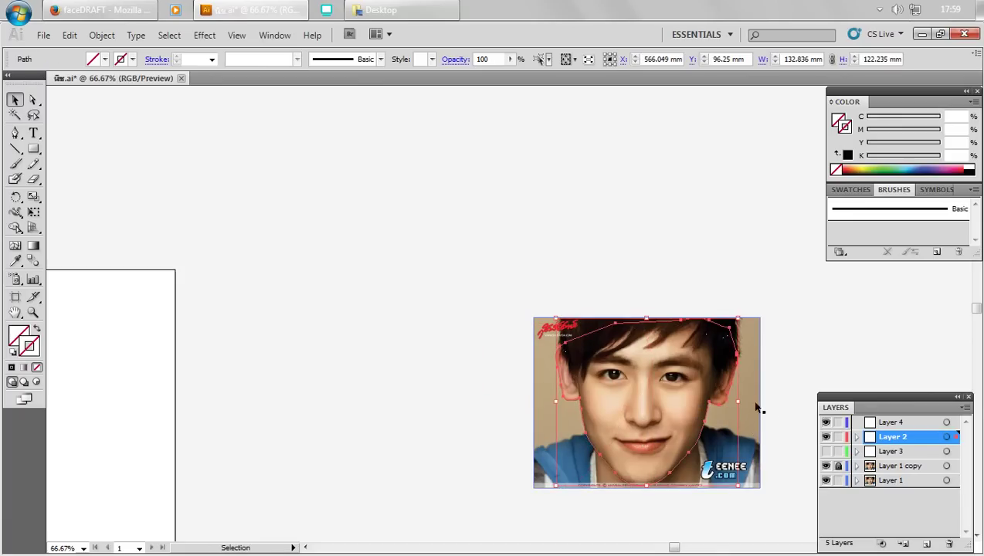
pyautogui.click(756, 407)
pyautogui.moveTo(754, 403); pyautogui.dragTo(545, 398)
pyautogui.click(883, 367)
pyautogui.keyDown('alt'); pyautogui.scroll(1, 772, 415); pyautogui.keyUp('alt')
pyautogui.moveTo(772, 416); pyautogui.dragTo(777, 386)
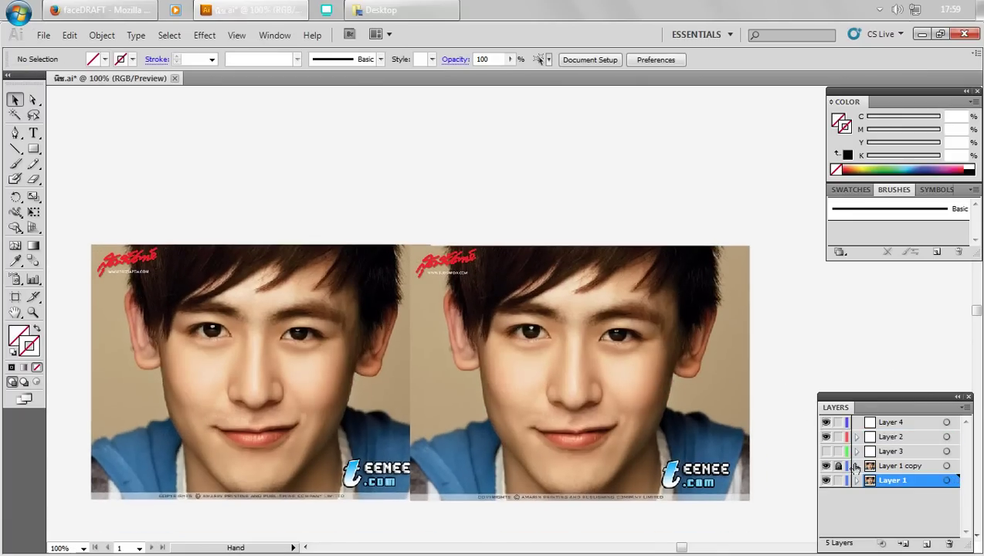
pyautogui.click(826, 466)
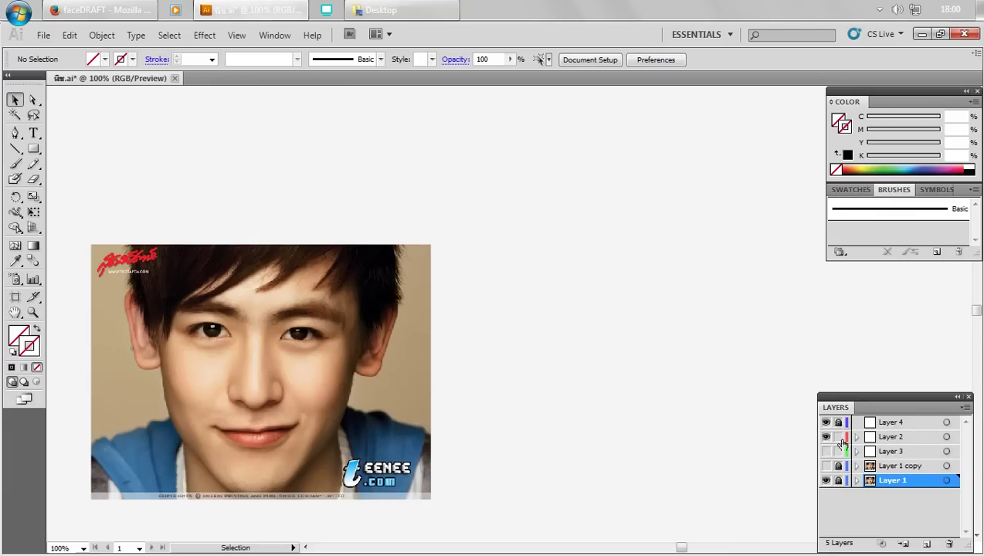
pyautogui.click(946, 451)
# - Give all traced paths on Layers 2 and 3 a black stroke
pyautogui.keyDown('shift'); pyautogui.click(946, 437); pyautogui.keyUp('shift')
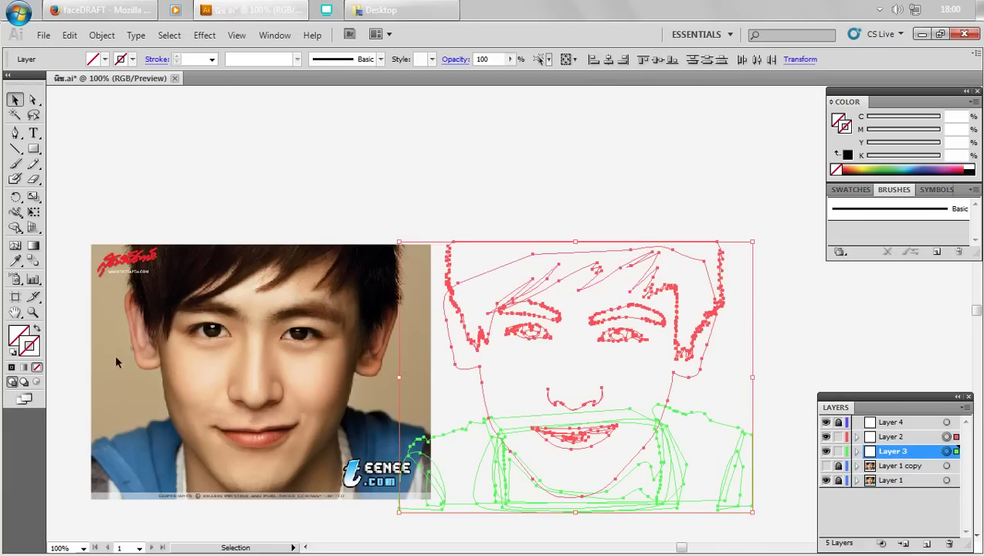
pyautogui.doubleClick(38, 349)
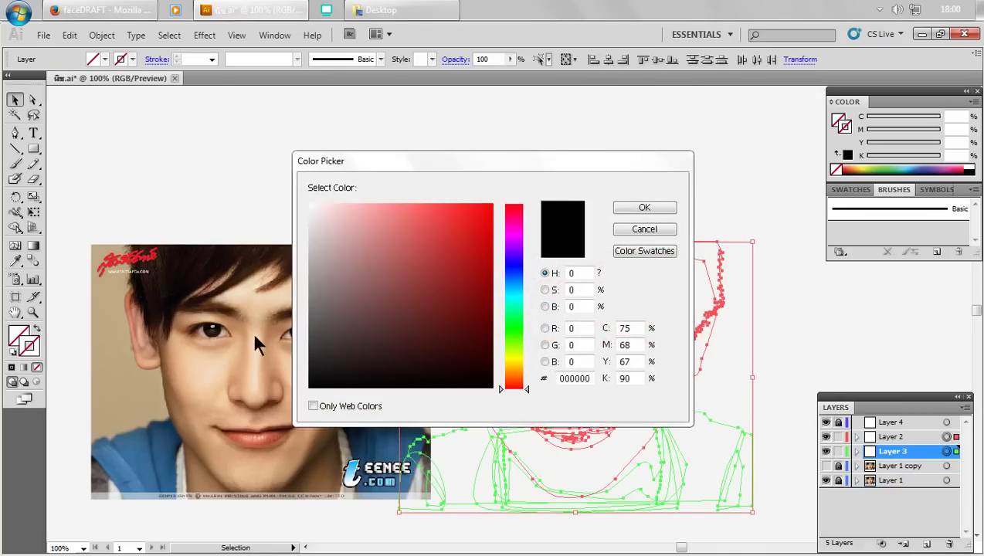
pyautogui.click(644, 208)
pyautogui.click(684, 188)
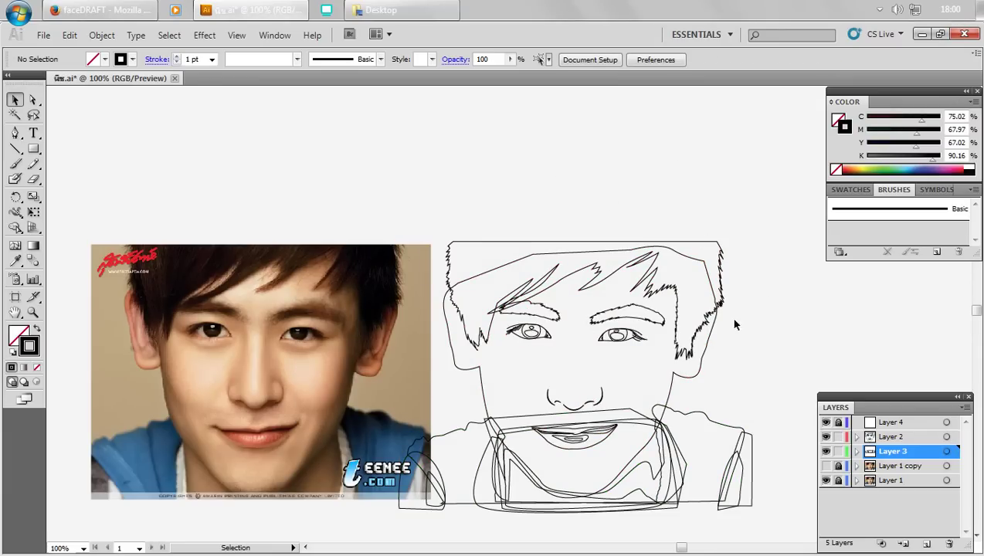
pyautogui.scroll(1, 735, 325)
pyautogui.scroll(-2, 734, 340)
pyautogui.hscroll(-3, 735, 355)
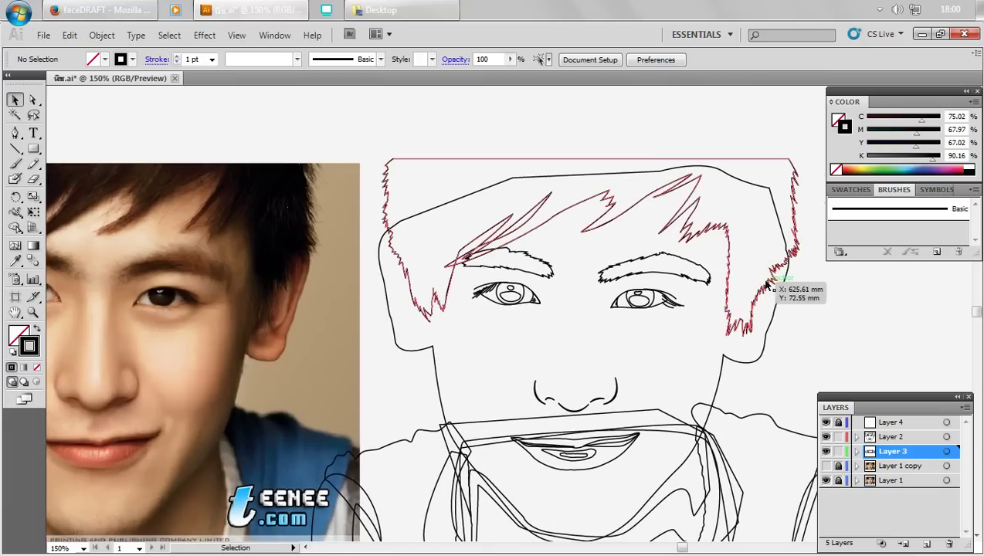
# - Fill the head and neck shapes with pale peach skin tone FFD2A1
pyautogui.click(725, 368)
pyautogui.scroll(-3, 710, 371)
pyautogui.scroll(-1, 692, 371)
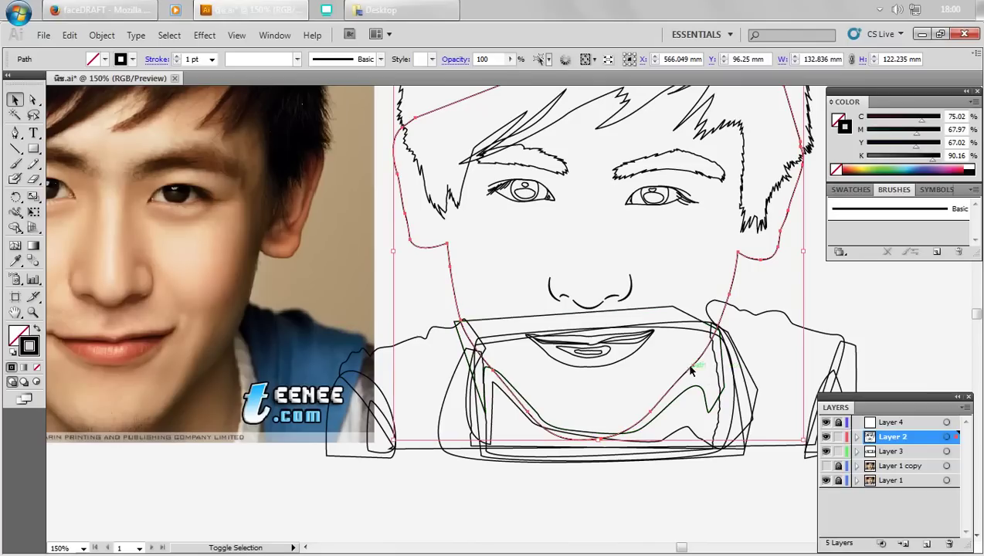
pyautogui.keyDown('shift'); pyautogui.click(738, 407); pyautogui.keyUp('shift')
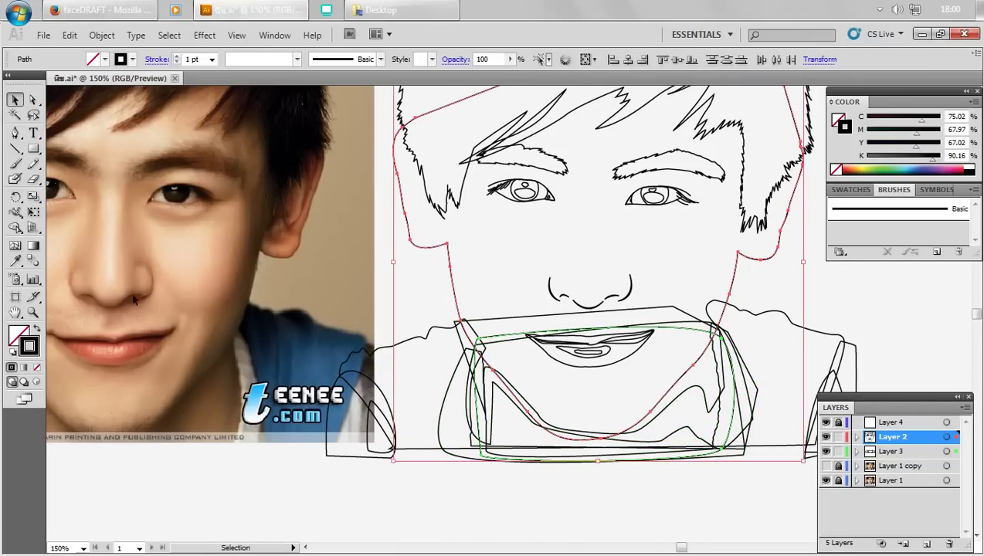
pyautogui.doubleClick(19, 340)
pyautogui.moveTo(442, 282); pyautogui.dragTo(419, 192)
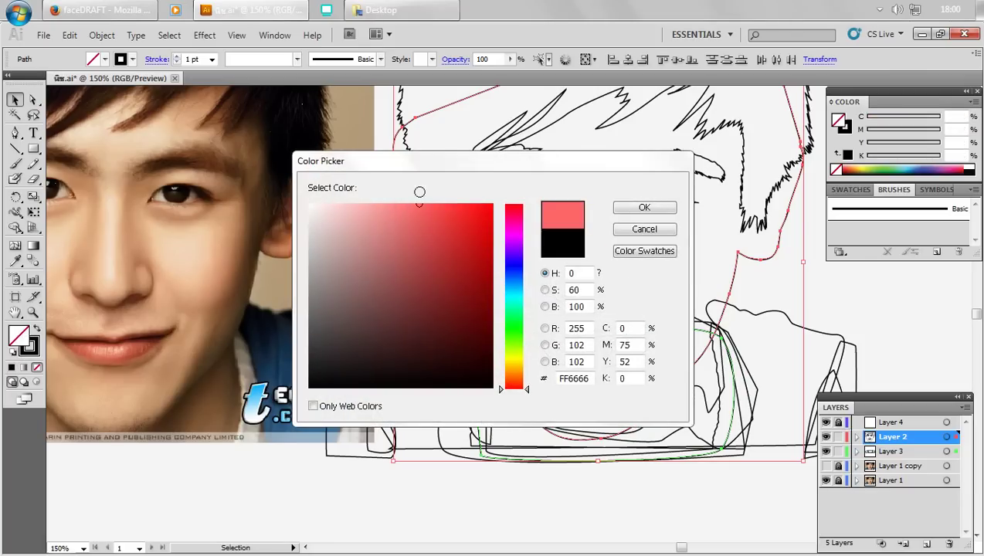
pyautogui.moveTo(517, 376); pyautogui.dragTo(514, 372)
pyautogui.moveTo(400, 229); pyautogui.dragTo(378, 197)
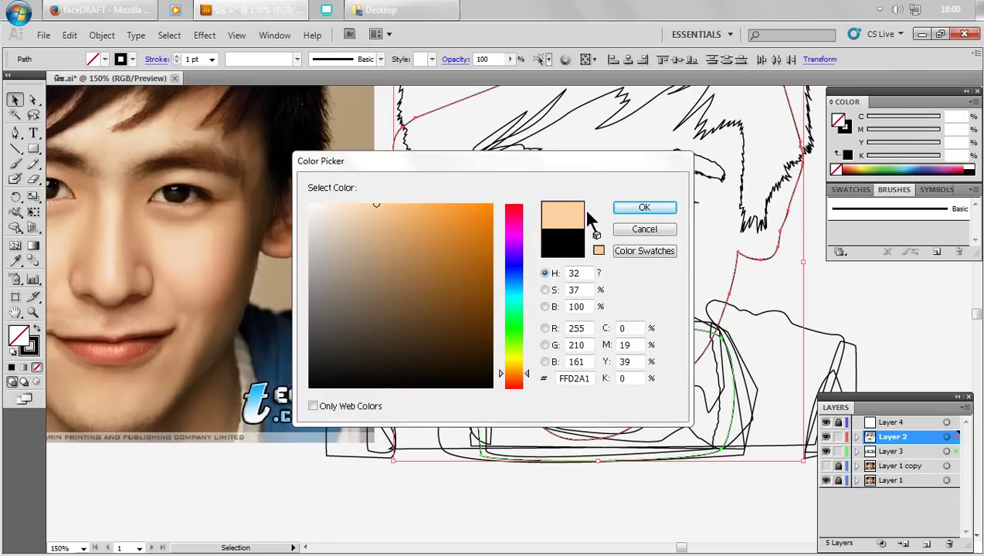
pyautogui.click(644, 207)
pyautogui.hotkey('ctrl', '1')
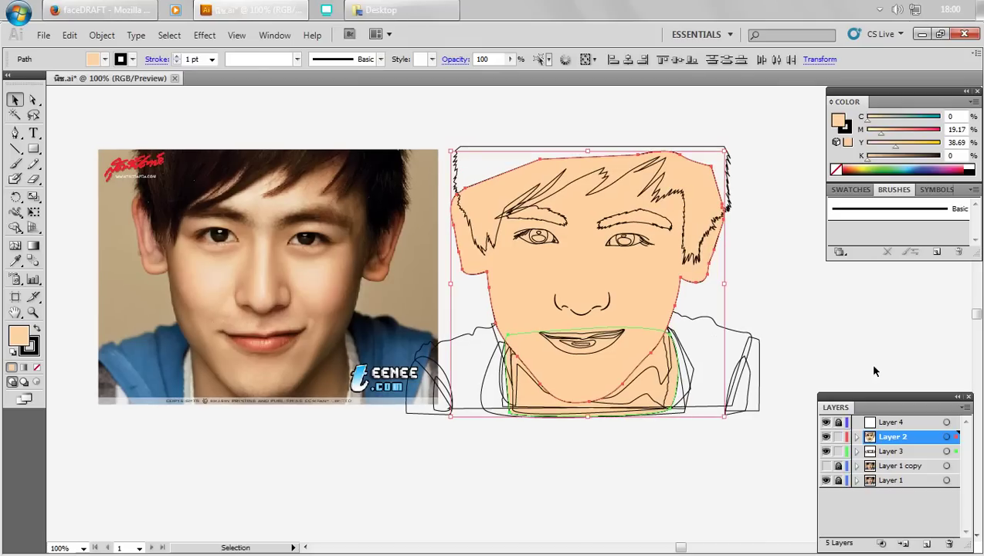
pyautogui.click(854, 380)
pyautogui.click(719, 328)
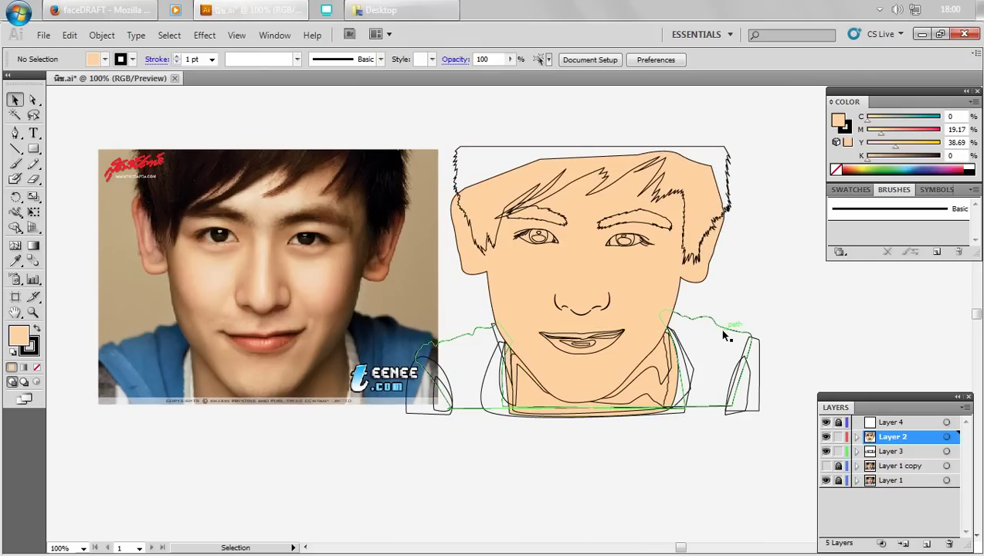
# - Fill the shirt shape with a medium blue
pyautogui.doubleClick(19, 338)
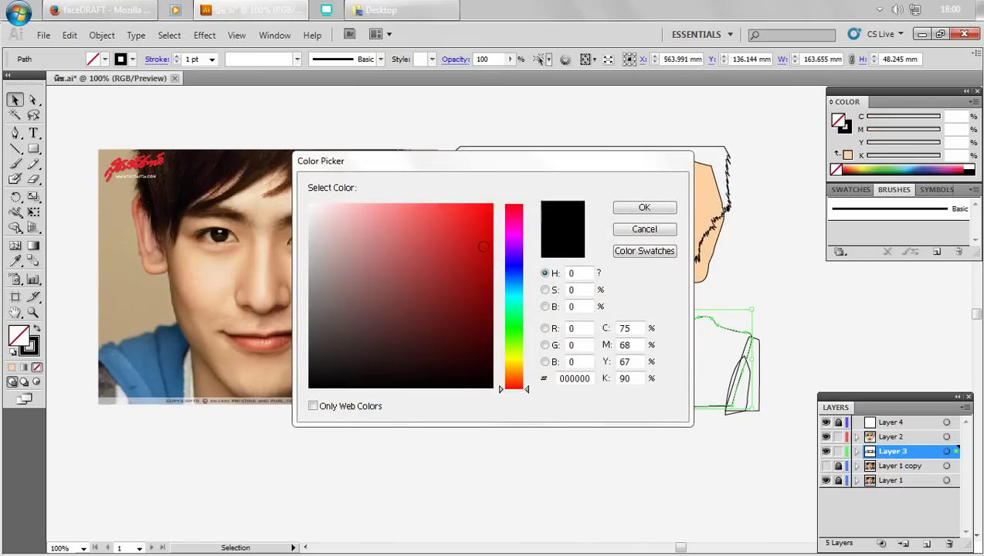
pyautogui.click(521, 261)
pyautogui.moveTo(520, 263); pyautogui.dragTo(496, 281)
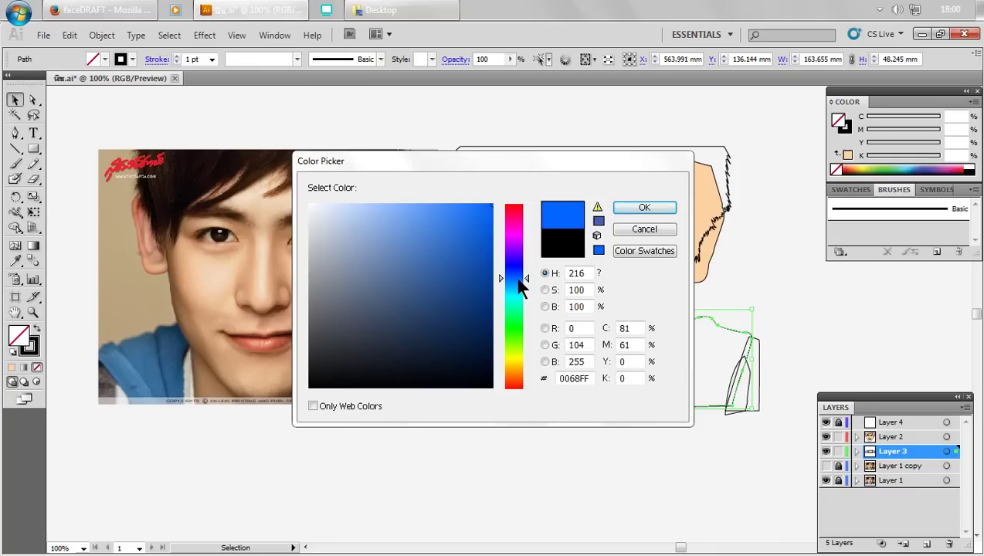
pyautogui.moveTo(462, 235)
pyautogui.mouseDown()
pyautogui.moveTo(454, 209)
pyautogui.moveTo(445, 213)
pyautogui.moveTo(458, 226)
pyautogui.moveTo(441, 225)
pyautogui.mouseUp()
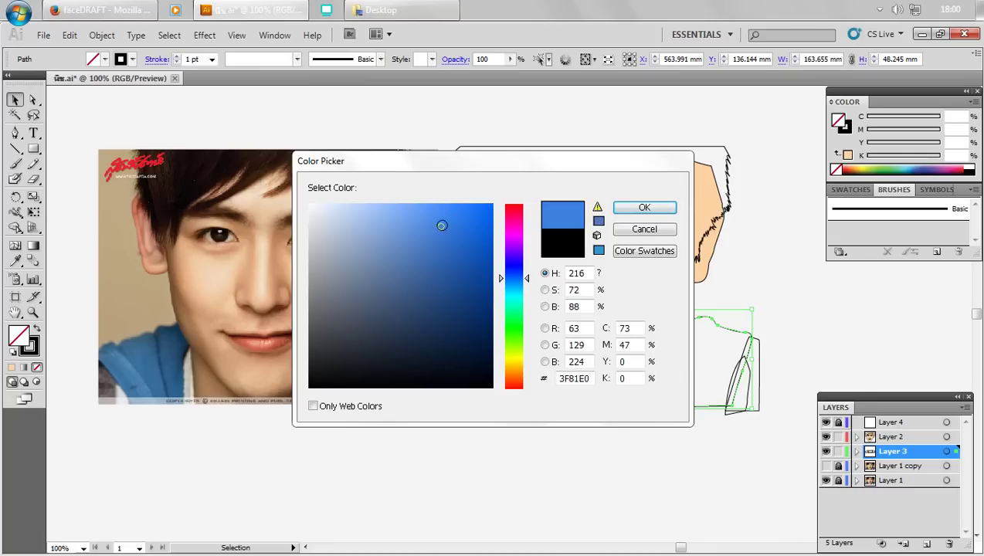
pyautogui.click(644, 208)
pyautogui.click(848, 312)
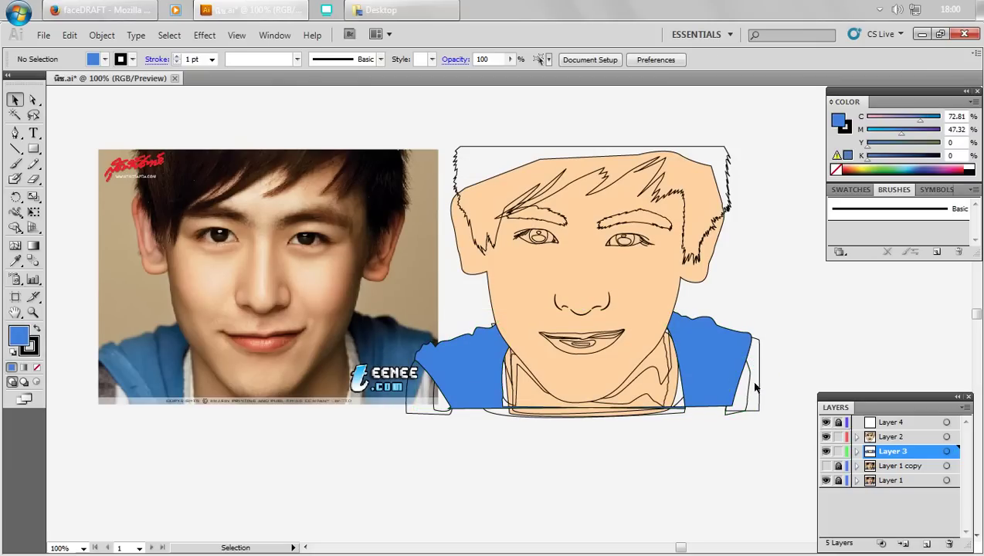
# - Fill the two collar pieces with white
pyautogui.click(748, 383)
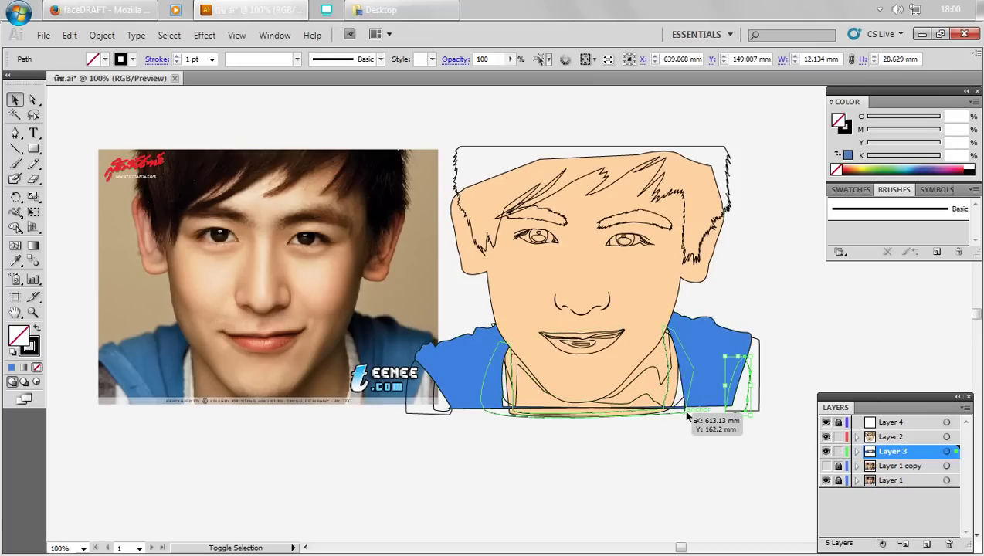
pyautogui.keyDown('shift'); pyautogui.click(686, 415); pyautogui.keyUp('shift')
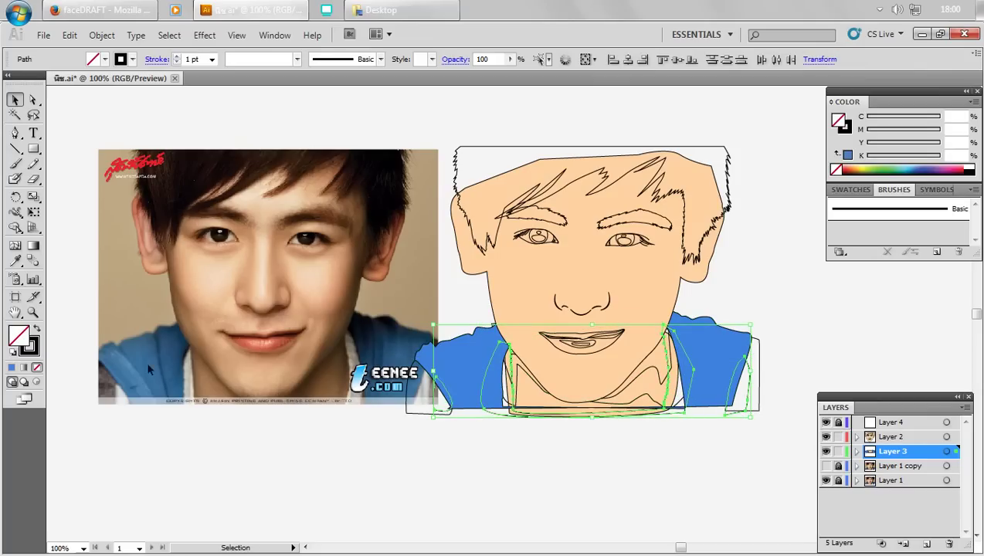
pyautogui.doubleClick(31, 344)
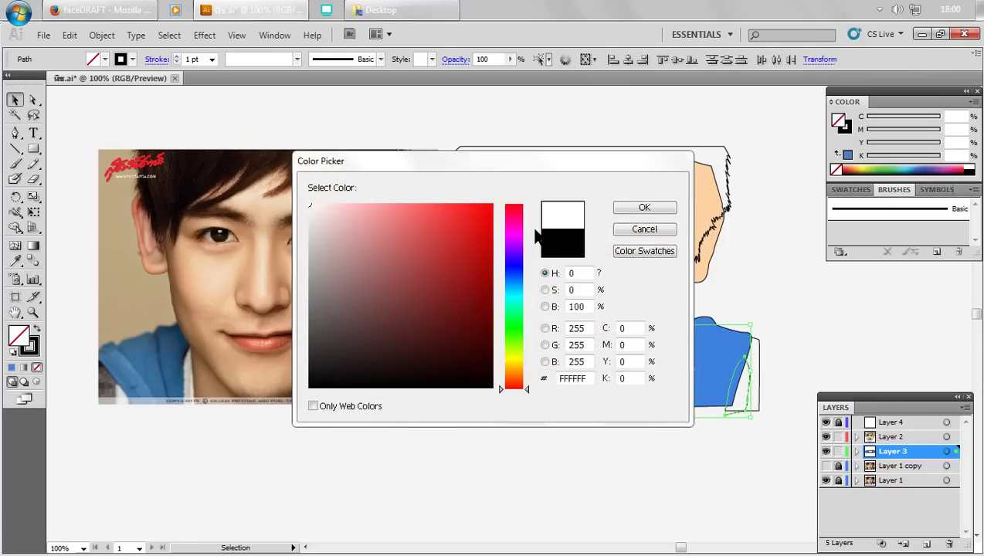
pyautogui.click(640, 210)
pyautogui.click(796, 393)
# - Fill both shoulder edges with dark grey 707070
pyautogui.click(761, 394)
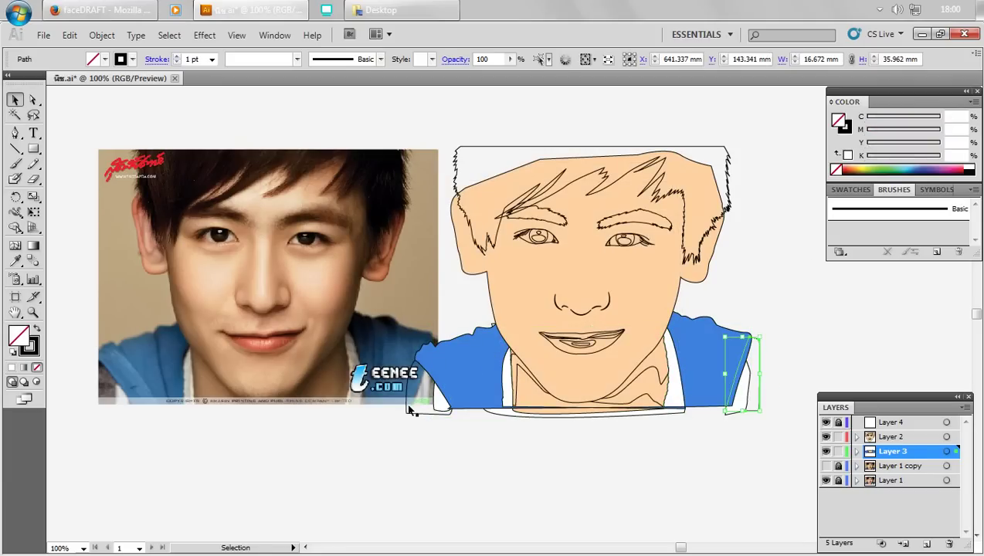
pyautogui.keyDown('shift'); pyautogui.click(405, 408); pyautogui.keyUp('shift')
pyautogui.doubleClick(29, 345)
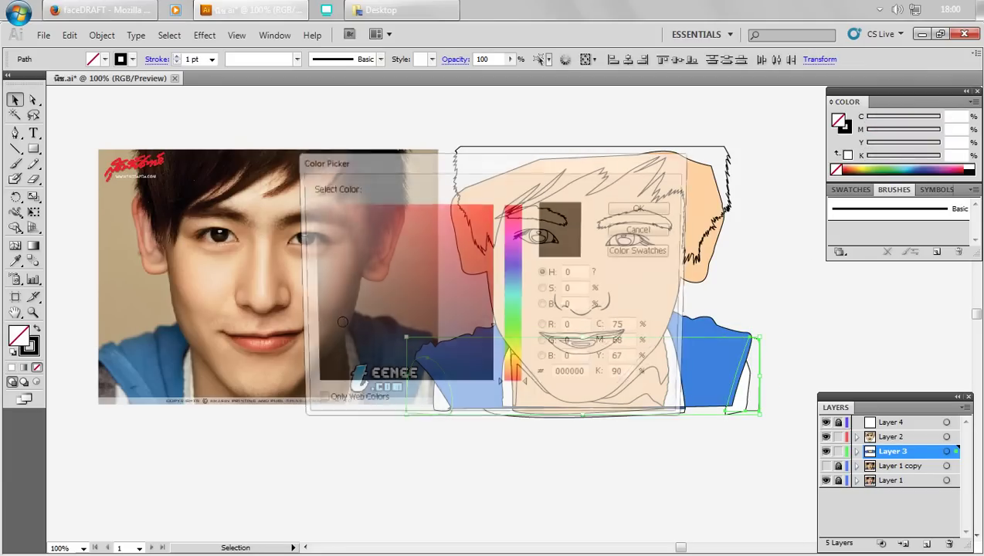
pyautogui.moveTo(302, 352)
pyautogui.mouseDown()
pyautogui.moveTo(297, 293)
pyautogui.moveTo(300, 307)
pyautogui.mouseUp()
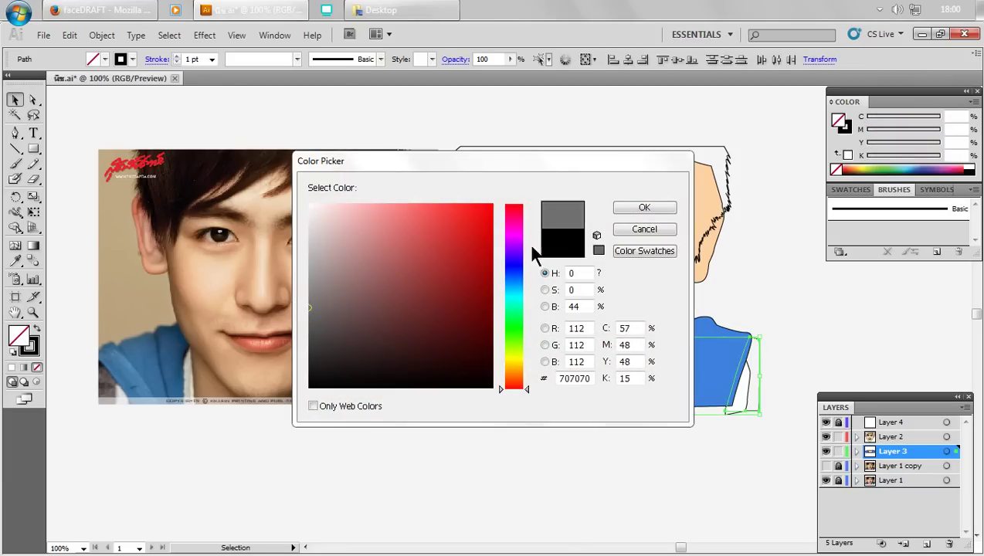
pyautogui.click(653, 210)
pyautogui.click(840, 320)
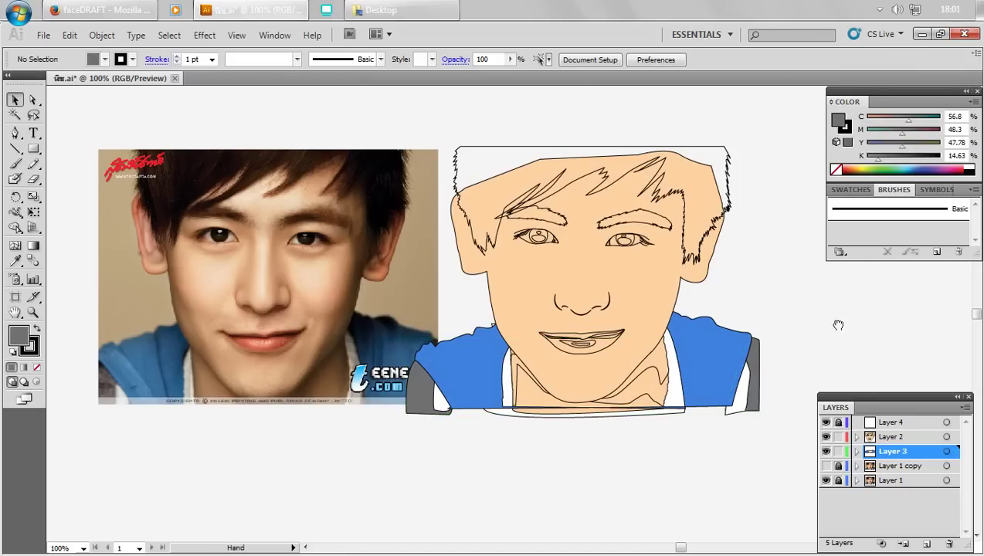
pyautogui.moveTo(840, 319); pyautogui.dragTo(807, 355)
# - Fill the hair shape with black
pyautogui.click(644, 393)
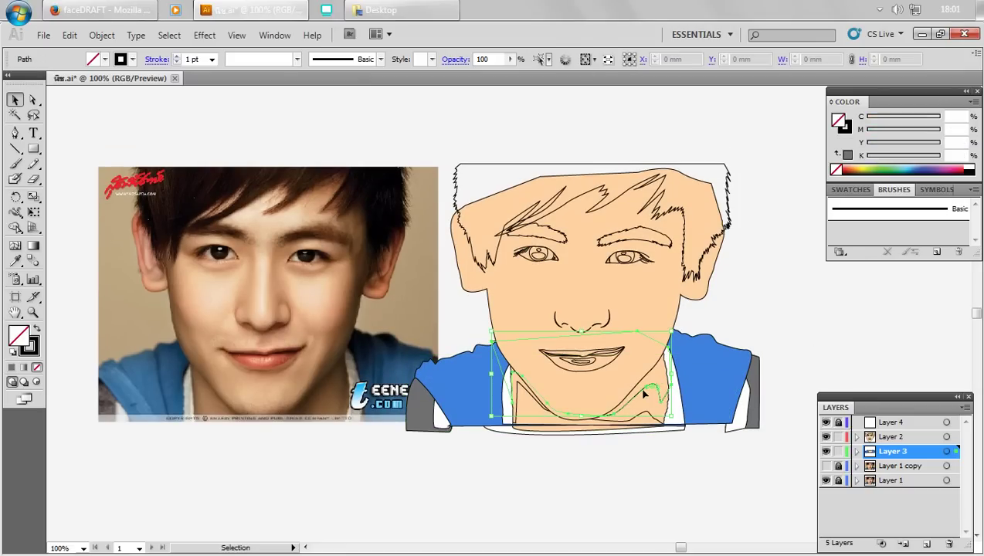
pyautogui.click(706, 245)
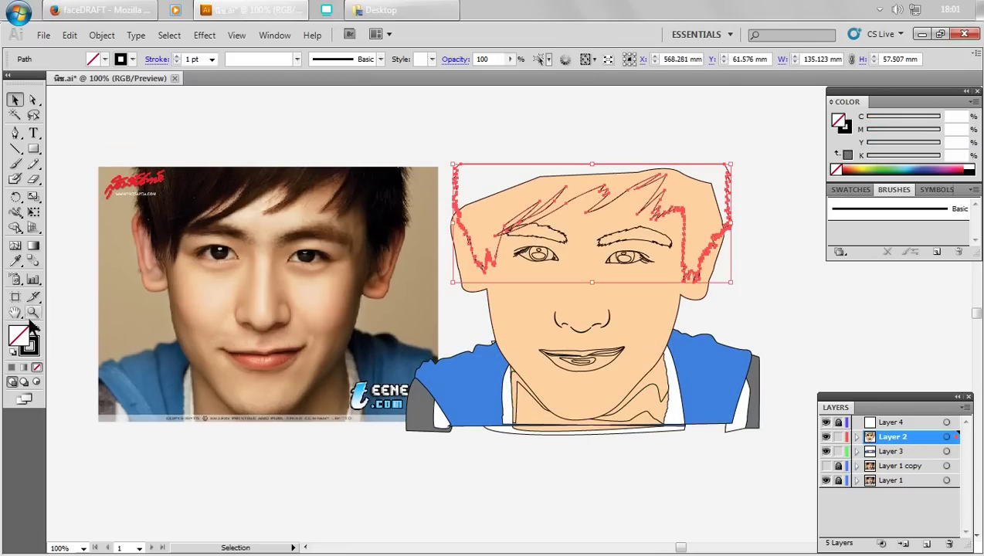
pyautogui.doubleClick(27, 344)
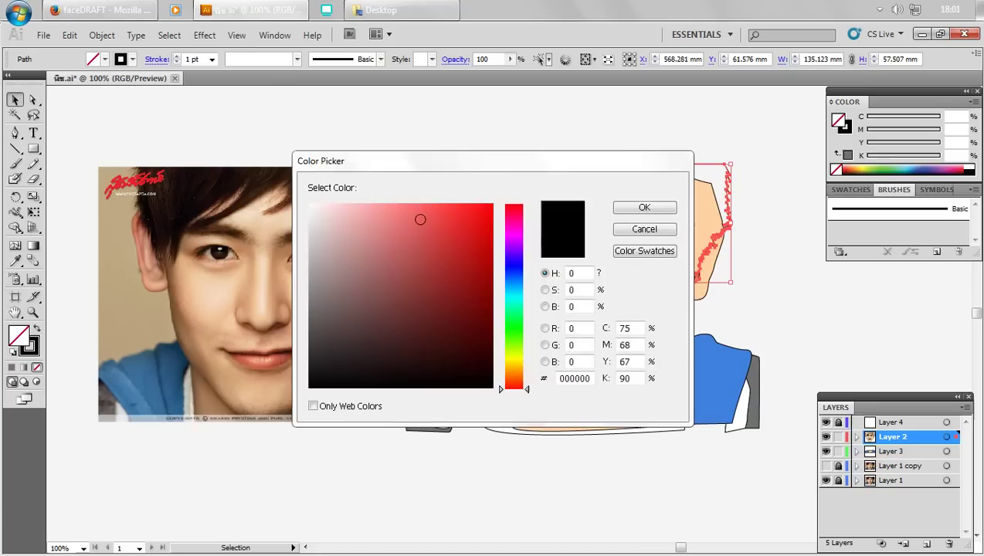
pyautogui.click(647, 211)
pyautogui.click(738, 264)
# - Copy the hair's black fill onto both eyebrows with the Eyedropper
pyautogui.click(606, 245)
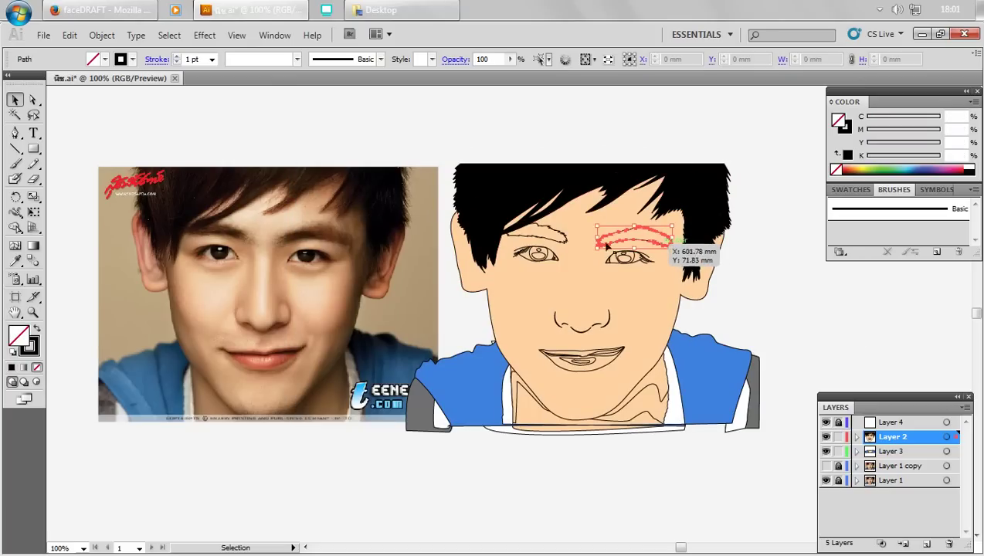
pyautogui.keyDown('shift'); pyautogui.click(540, 233); pyautogui.keyUp('shift')
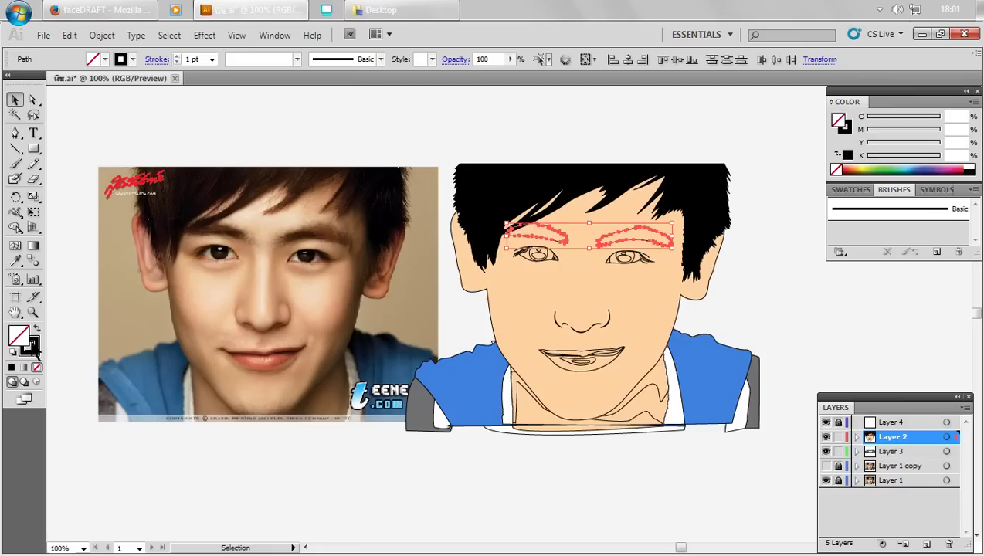
pyautogui.click(14, 261)
pyautogui.click(540, 185)
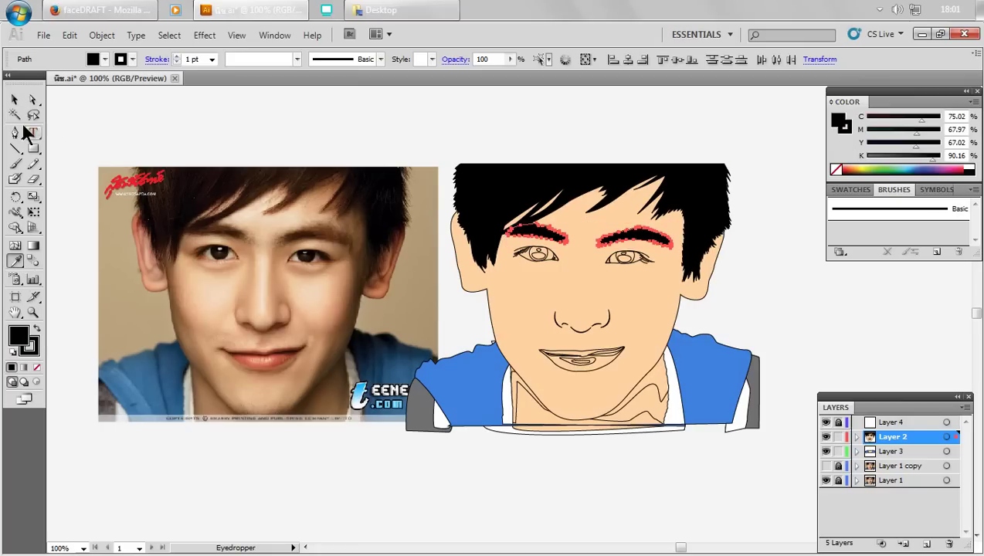
pyautogui.click(15, 100)
pyautogui.click(432, 139)
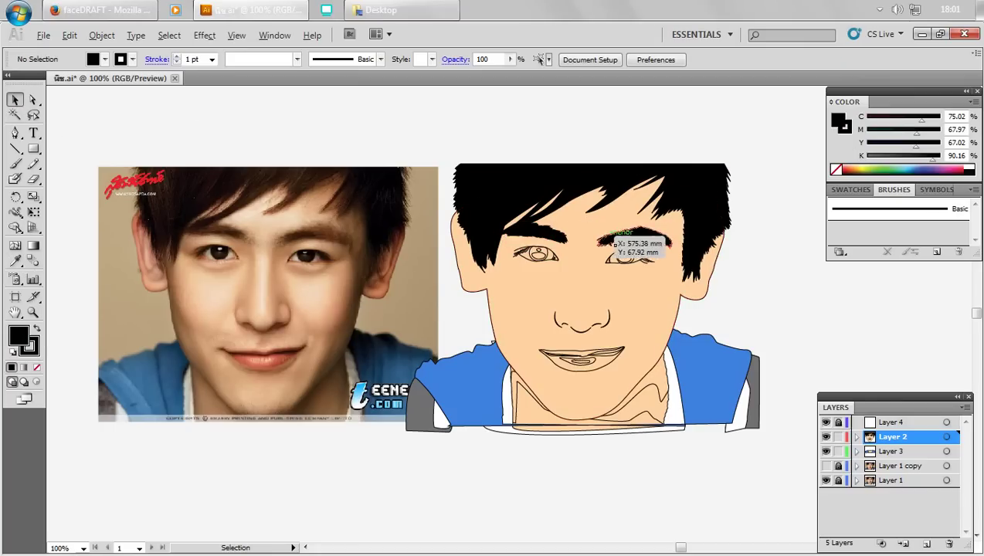
pyautogui.scroll(4, 616, 244)
# - Copy the black fill onto both irises with the Eyedropper
pyautogui.click(723, 309)
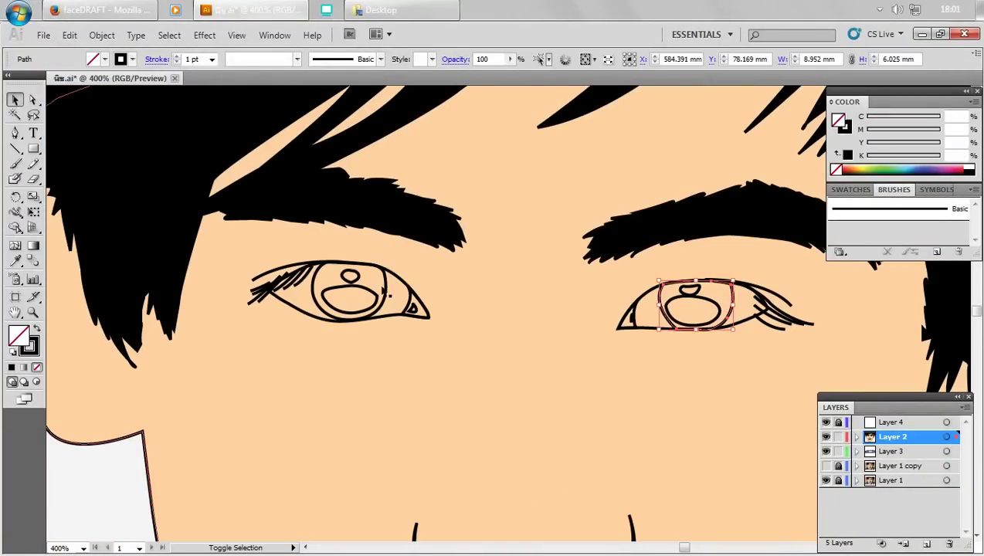
pyautogui.keyDown('shift'); pyautogui.click(387, 293); pyautogui.keyUp('shift')
pyautogui.click(17, 261)
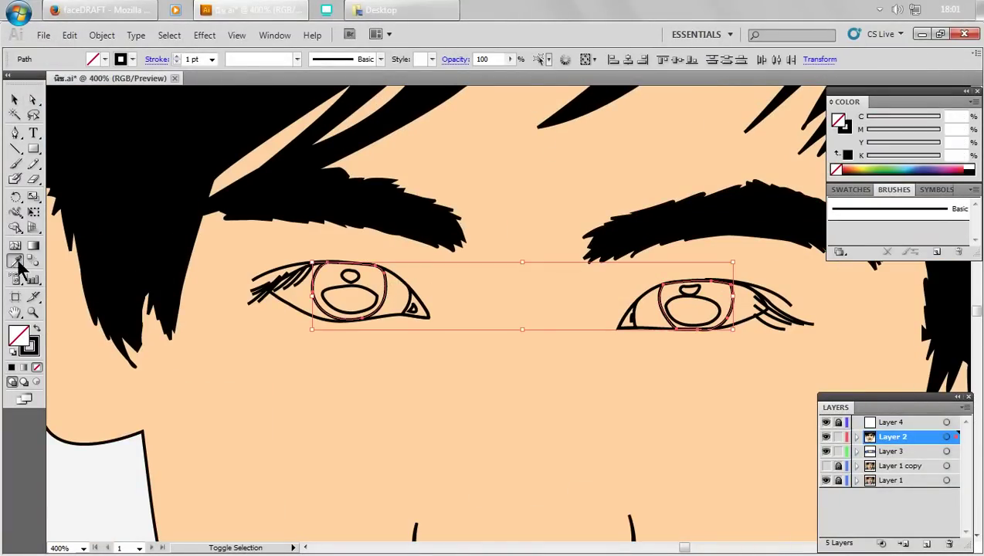
pyautogui.click(116, 232)
pyautogui.click(14, 100)
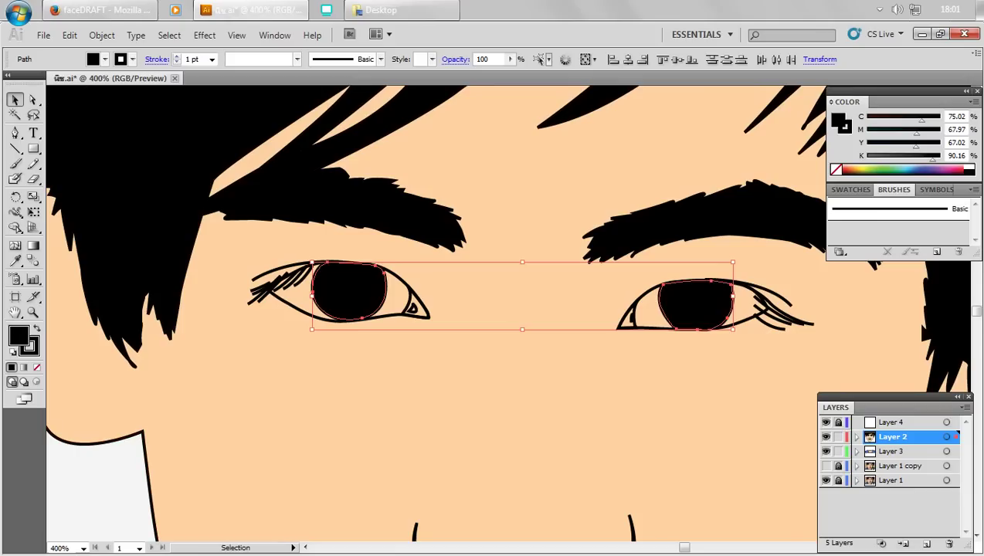
# - Fill both catchlights and both eye outlines with pure white
pyautogui.click(350, 277)
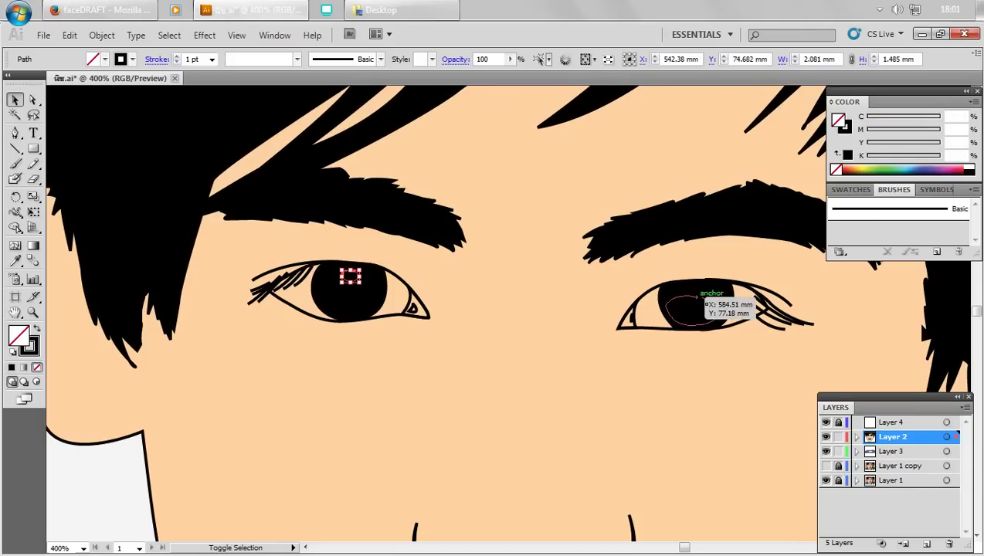
pyautogui.keyDown('shift'); pyautogui.click(691, 290); pyautogui.keyUp('shift')
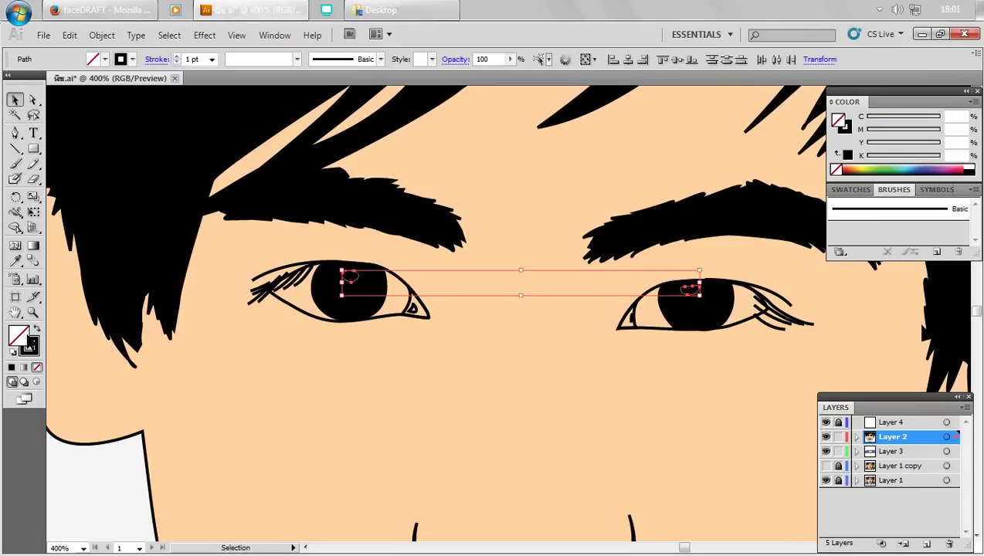
pyautogui.keyDown('shift'); pyautogui.click(388, 322); pyautogui.keyUp('shift')
pyautogui.keyDown('shift'); pyautogui.click(666, 330); pyautogui.keyUp('shift')
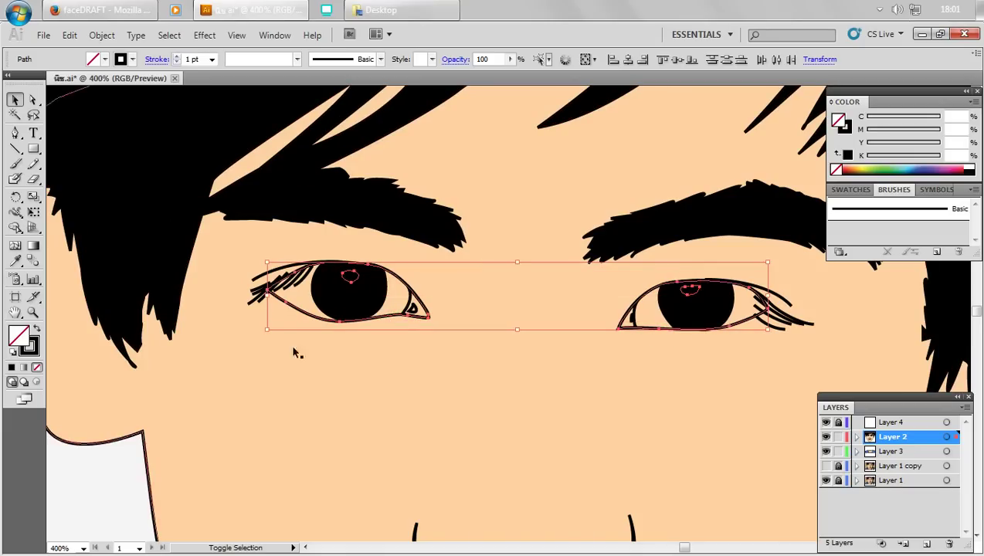
pyautogui.doubleClick(29, 345)
pyautogui.click(310, 204)
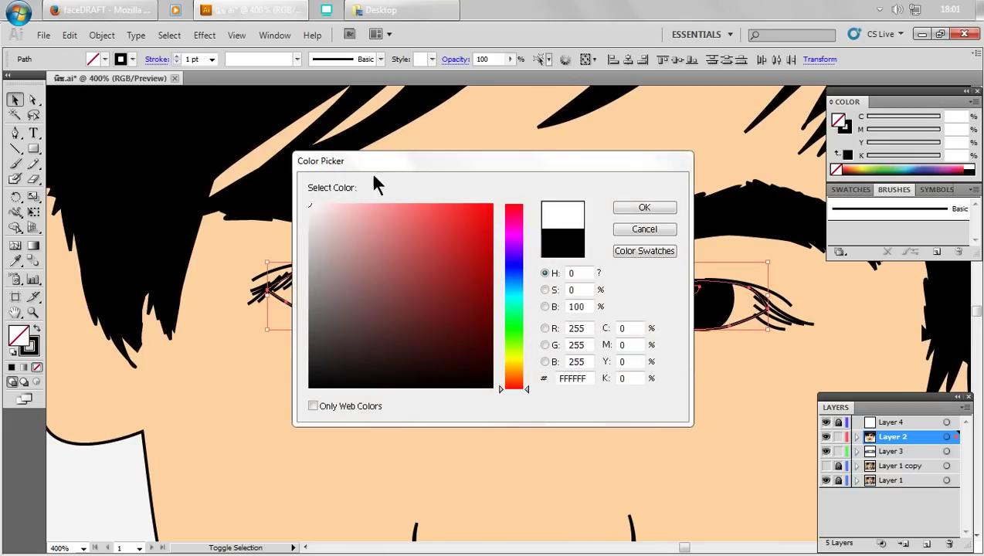
pyautogui.click(642, 208)
# - Fill both pupils with dark grey 1E1E1E, then deselect and view the whole face
pyautogui.click(693, 309)
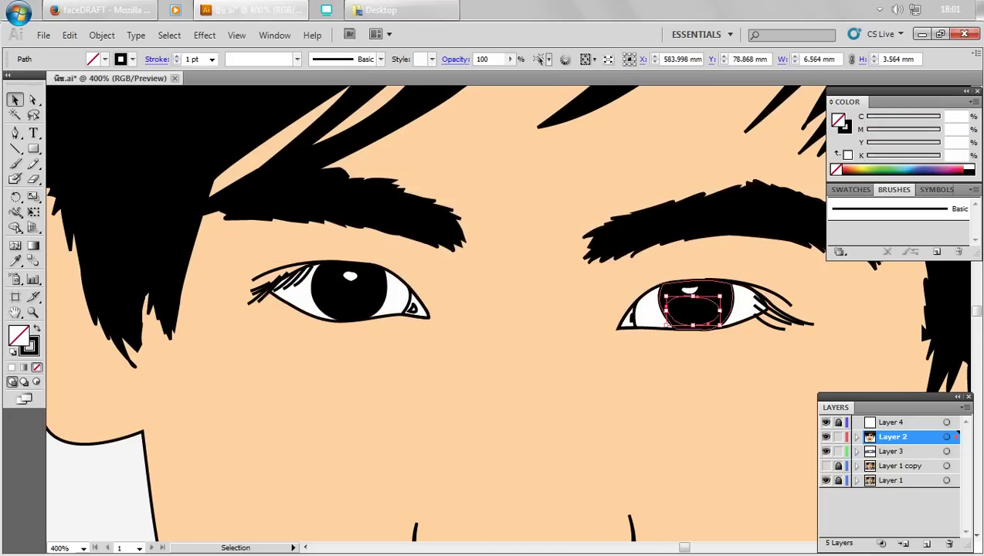
pyautogui.keyDown('shift'); pyautogui.click(328, 309); pyautogui.keyUp('shift')
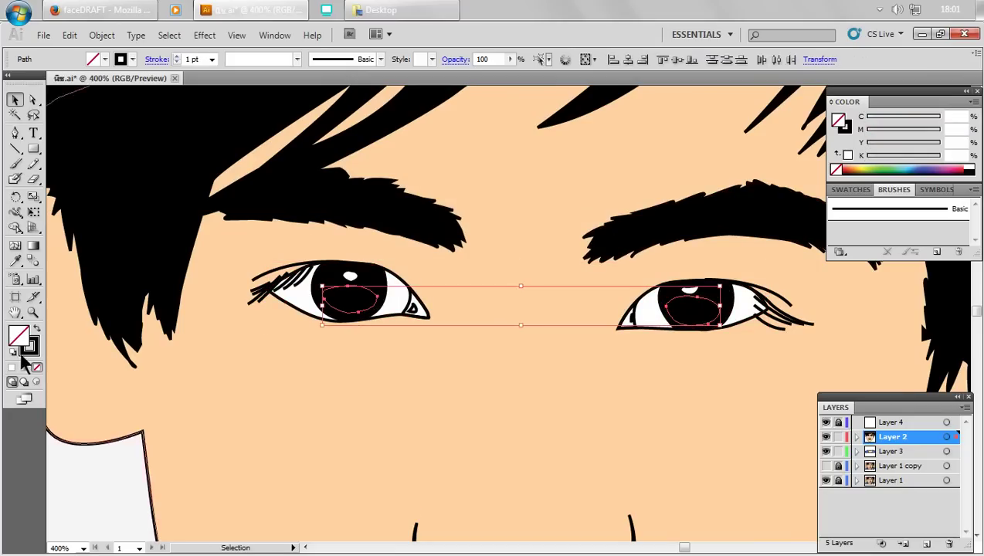
pyautogui.doubleClick(20, 337)
pyautogui.moveTo(433, 336)
pyautogui.mouseDown()
pyautogui.moveTo(290, 351)
pyautogui.moveTo(285, 361)
pyautogui.mouseUp()
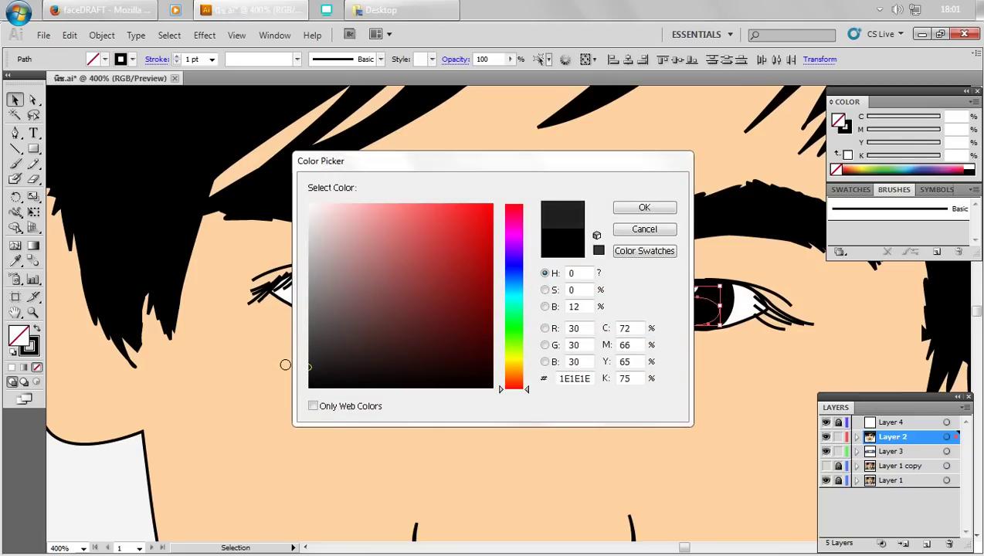
pyautogui.click(642, 207)
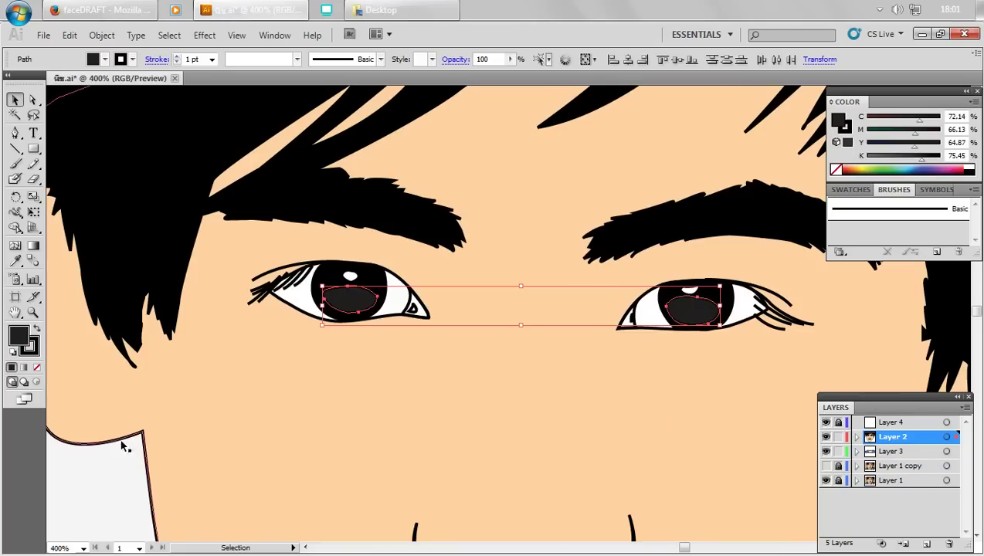
pyautogui.hotkey('ctrl', 'shift', 'a')
pyautogui.hotkey('ctrl', '-')
pyautogui.hotkey('ctrl', '-')
pyautogui.hotkey('ctrl', '-')
pyautogui.moveTo(117, 467); pyautogui.dragTo(303, 331)
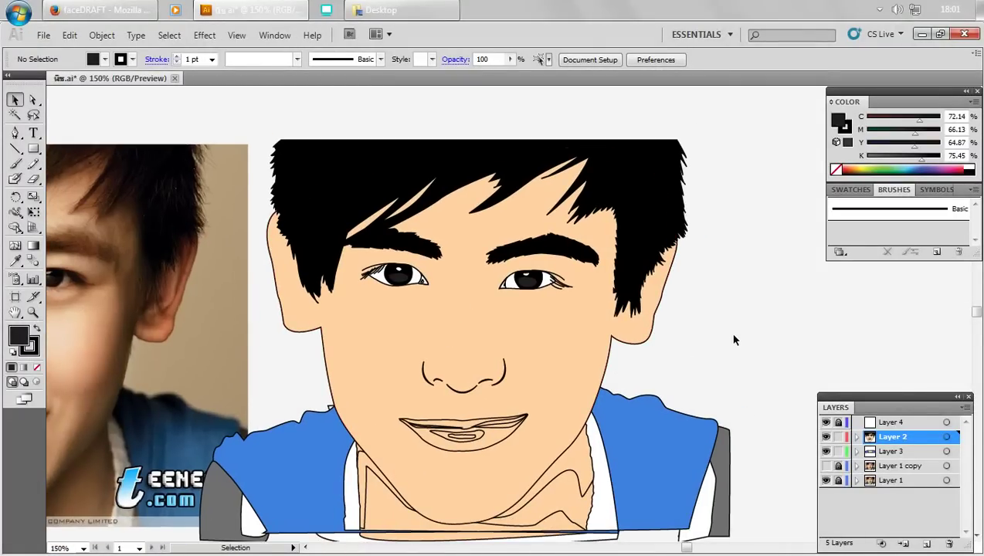
# - Fill both inner eye corners with salmon pink F77C7C
pyautogui.scroll(2, 595, 276)
pyautogui.scroll(3, 594, 276)
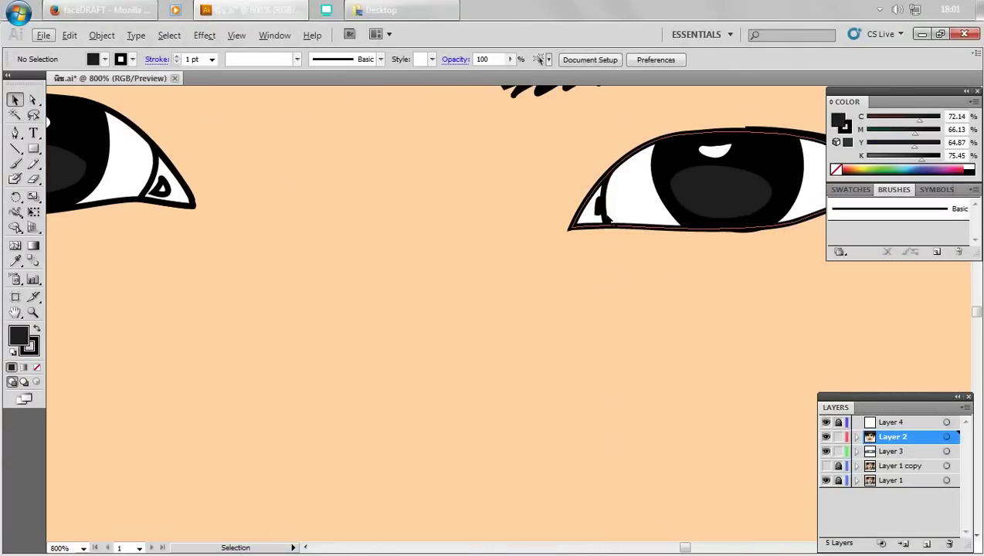
pyautogui.click(608, 229)
pyautogui.keyDown('shift'); pyautogui.click(132, 206); pyautogui.keyUp('shift')
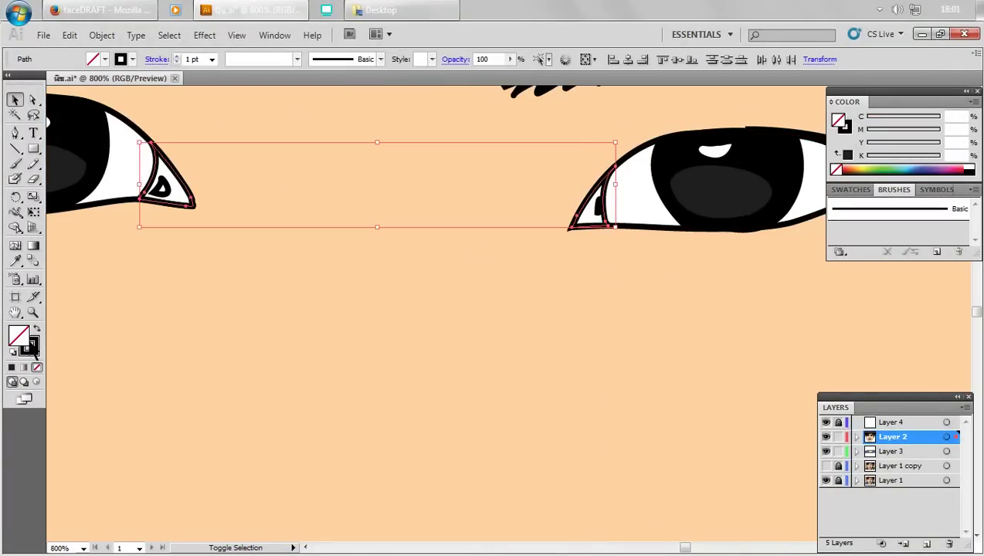
pyautogui.doubleClick(30, 345)
pyautogui.moveTo(419, 213); pyautogui.dragTo(401, 209)
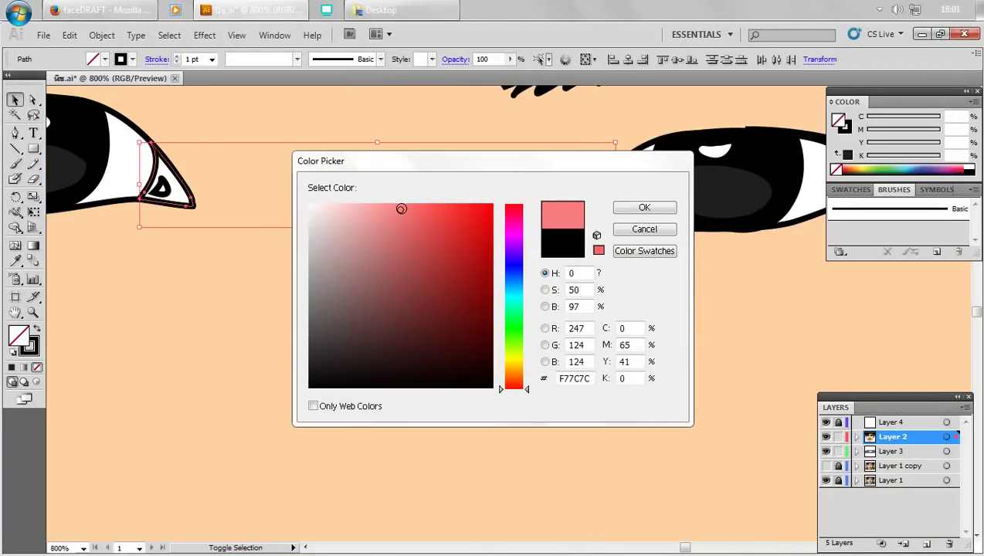
pyautogui.click(620, 208)
# - Give the tiny shape inside the eye corner a pale pink FFCCCC fill and no stroke
pyautogui.click(599, 205)
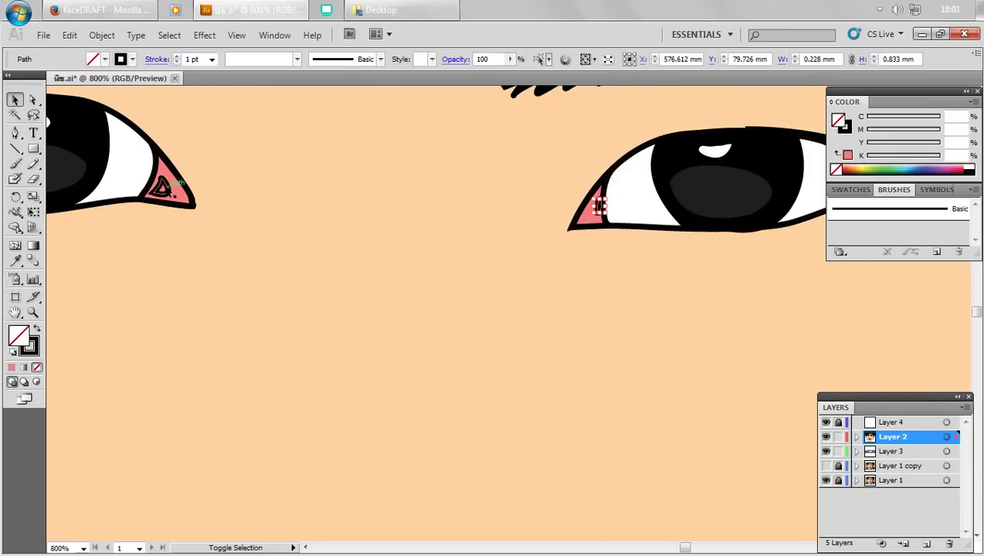
pyautogui.click(14, 261)
pyautogui.click(159, 205)
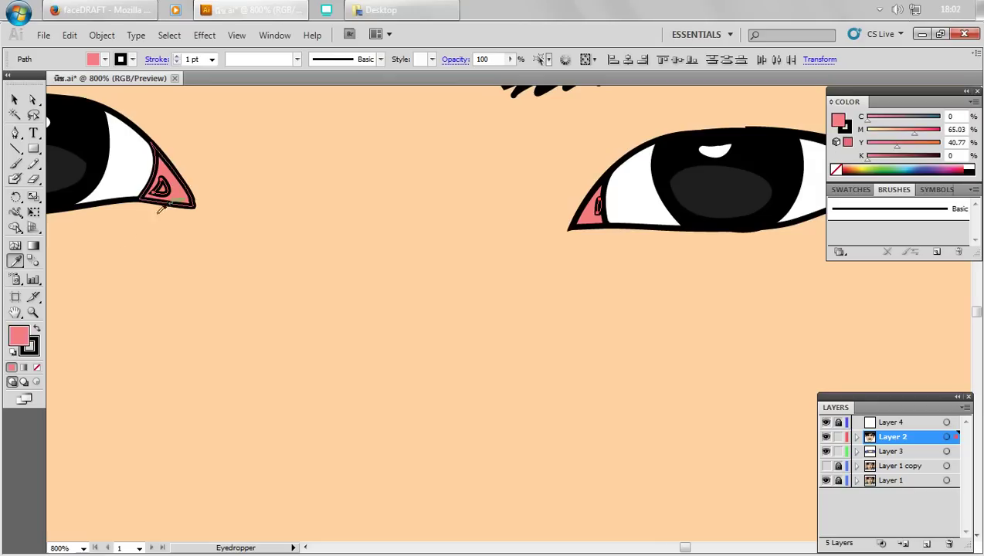
pyautogui.doubleClick(19, 336)
pyautogui.click(346, 202)
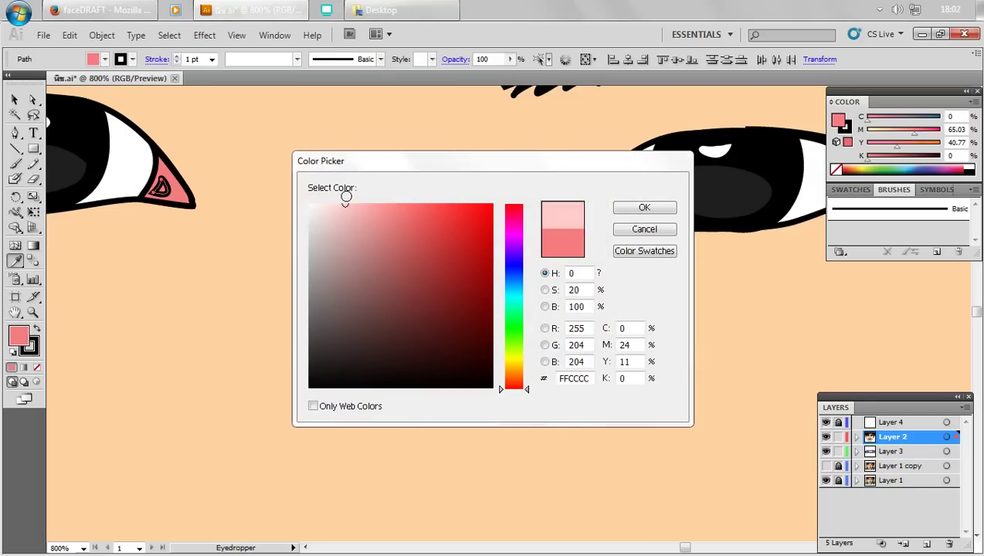
pyautogui.click(642, 208)
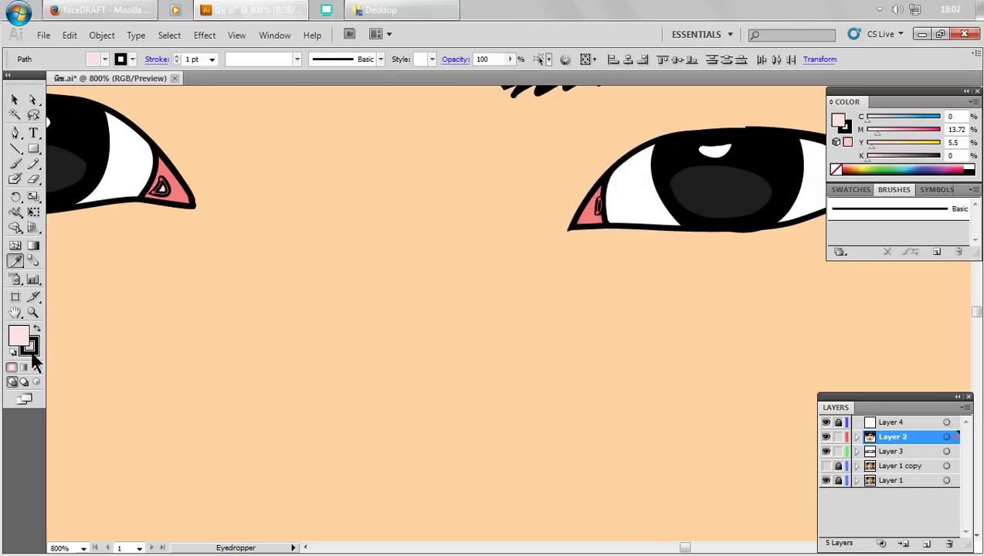
pyautogui.click(36, 367)
pyautogui.hotkey('ctrl', '-')
pyautogui.hotkey('ctrl', '-')
pyautogui.hotkey('ctrl', '-')
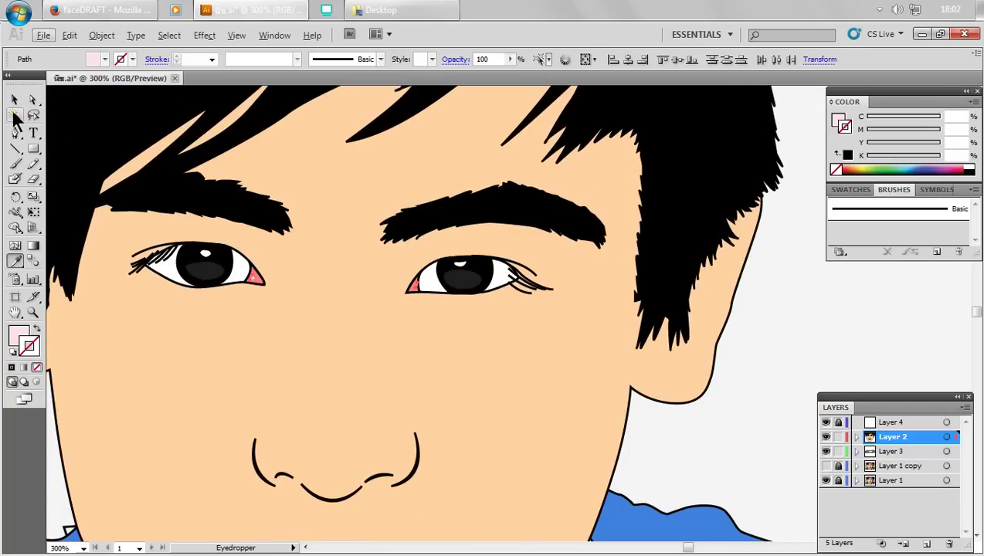
# - Deselect and pan to bring the face and reference photo into view
pyautogui.click(15, 100)
pyautogui.click(796, 371)
pyautogui.moveTo(773, 388); pyautogui.dragTo(799, 350)
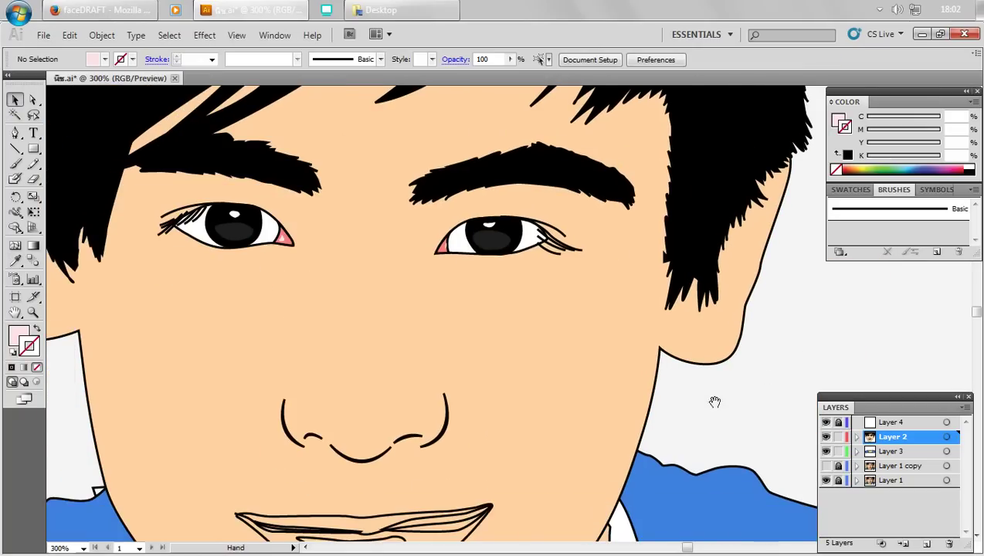
pyautogui.moveTo(715, 401); pyautogui.dragTo(686, 381)
pyautogui.moveTo(566, 409)
pyautogui.mouseDown()
pyautogui.moveTo(879, 388)
pyautogui.moveTo(940, 395)
pyautogui.mouseUp()
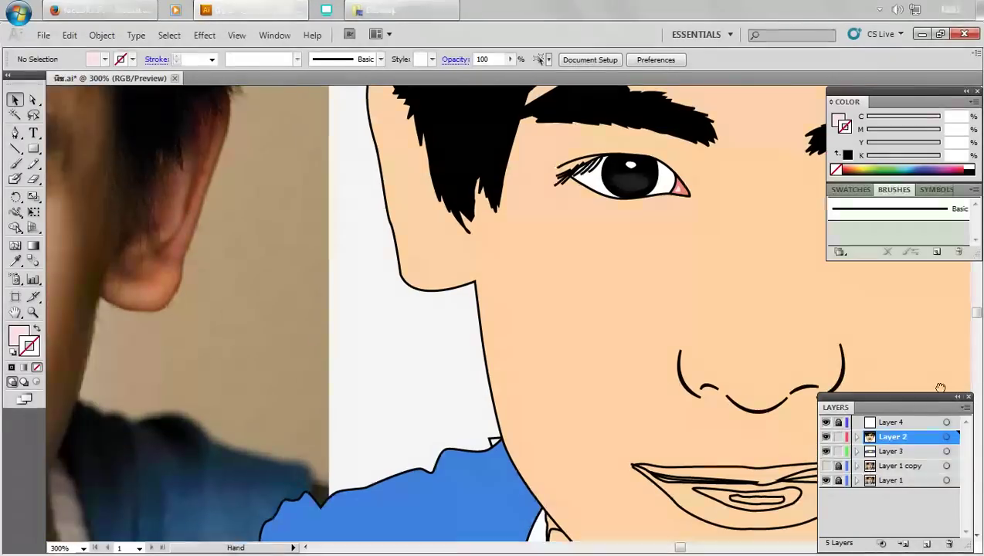
pyautogui.moveTo(452, 359)
pyautogui.mouseDown()
pyautogui.moveTo(610, 398)
pyautogui.moveTo(283, 394)
pyautogui.moveTo(426, 347)
pyautogui.mouseUp()
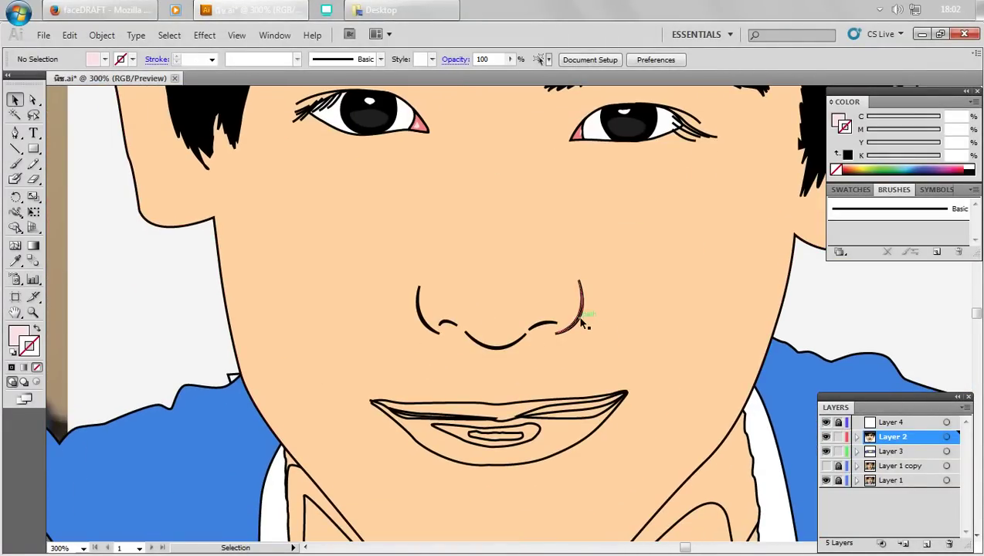
pyautogui.scroll(1, 583, 331)
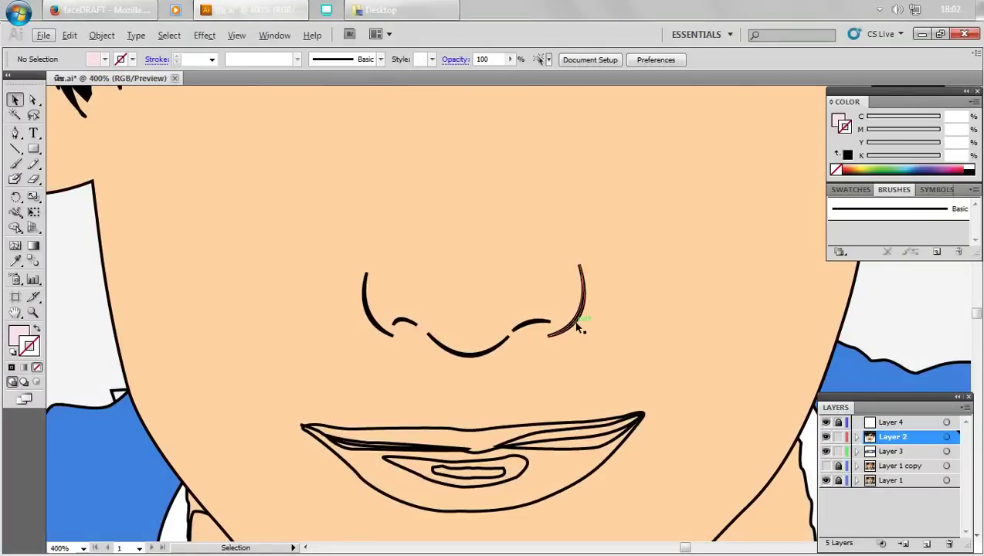
# - Select the five nose curves, sample the skin colour onto them and remove their stroke
pyautogui.click(580, 316)
pyautogui.keyDown('shift'); pyautogui.click(533, 321); pyautogui.keyUp('shift')
pyautogui.keyDown('shift'); pyautogui.click(468, 357); pyautogui.keyUp('shift')
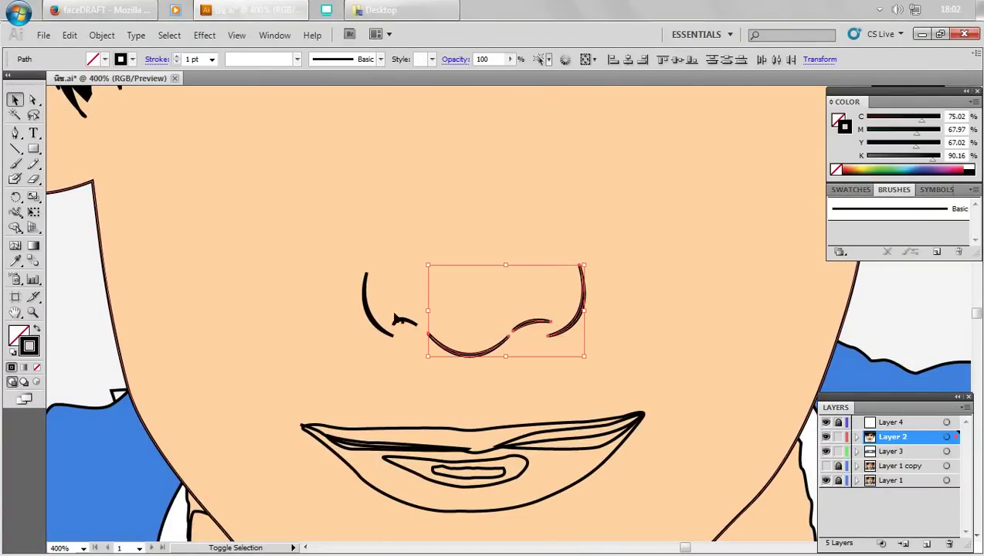
pyautogui.keyDown('shift'); pyautogui.click(402, 322); pyautogui.keyUp('shift')
pyautogui.keyDown('shift'); pyautogui.click(366, 303); pyautogui.keyUp('shift')
pyautogui.click(14, 262)
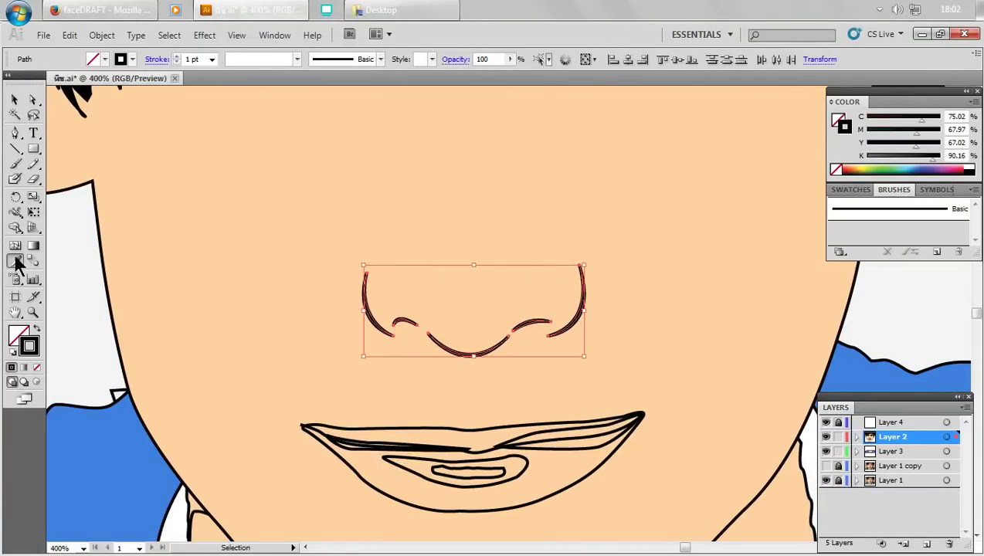
pyautogui.click(170, 294)
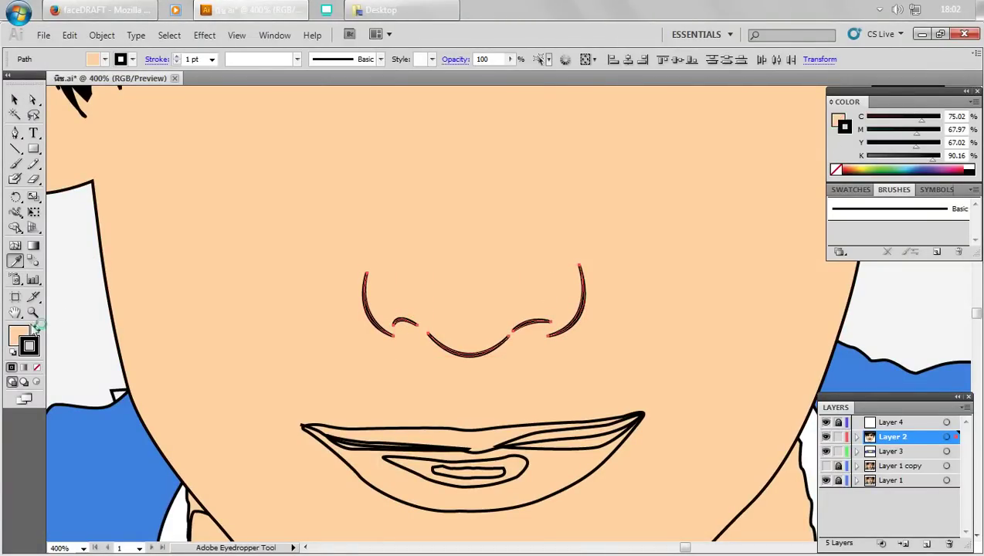
pyautogui.click(36, 367)
# - Fill the nose shapes with brown A55F19, then deselect and reframe the portrait
pyautogui.doubleClick(17, 337)
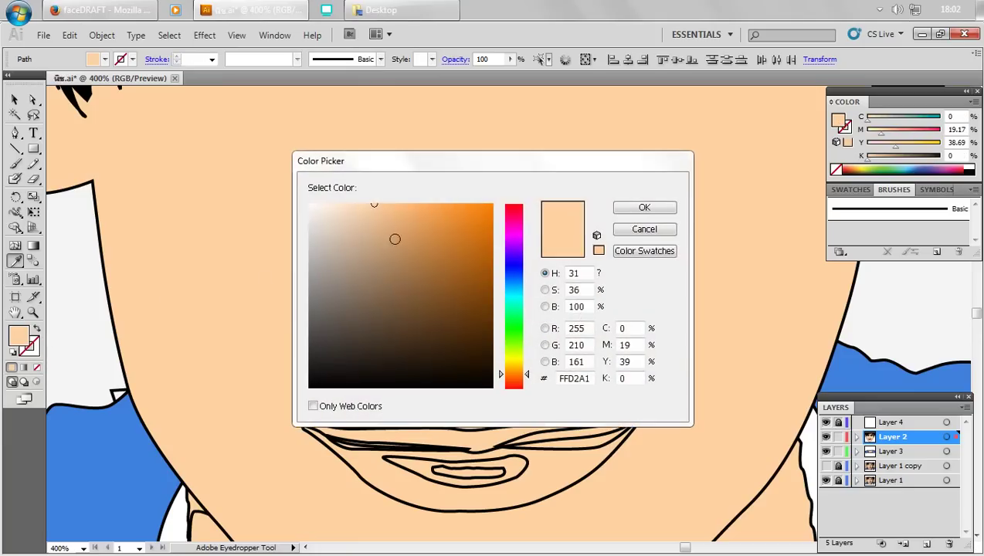
pyautogui.moveTo(395, 238); pyautogui.dragTo(465, 267)
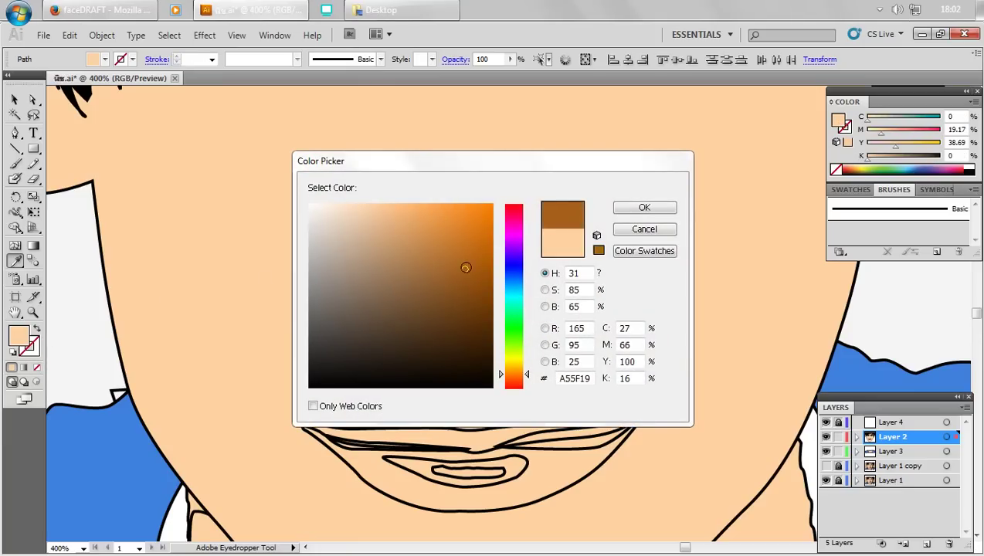
pyautogui.click(642, 207)
pyautogui.hotkey('ctrl', '-')
pyautogui.hotkey('ctrl', '-')
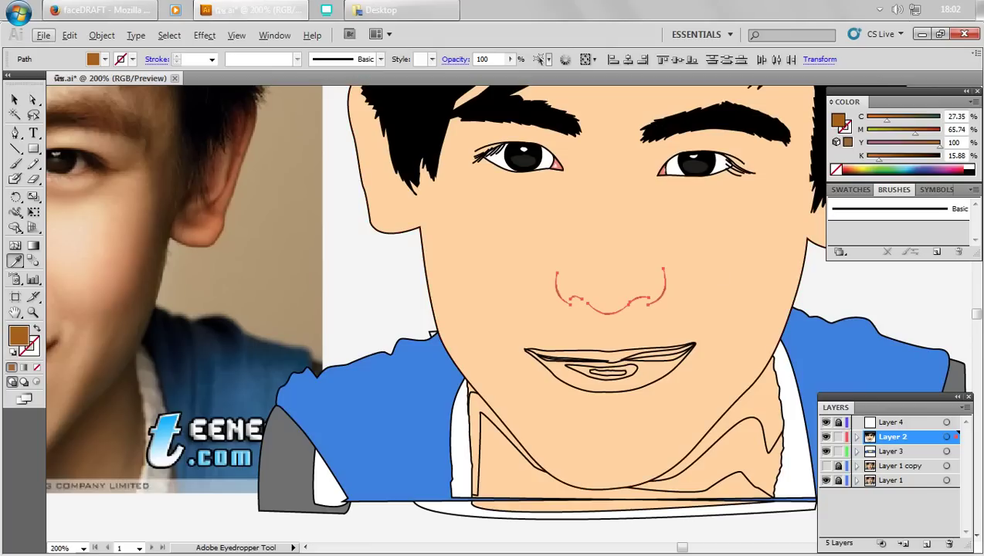
pyautogui.click(14, 99)
pyautogui.hotkey('ctrl', '-')
pyautogui.hotkey('ctrl', '-')
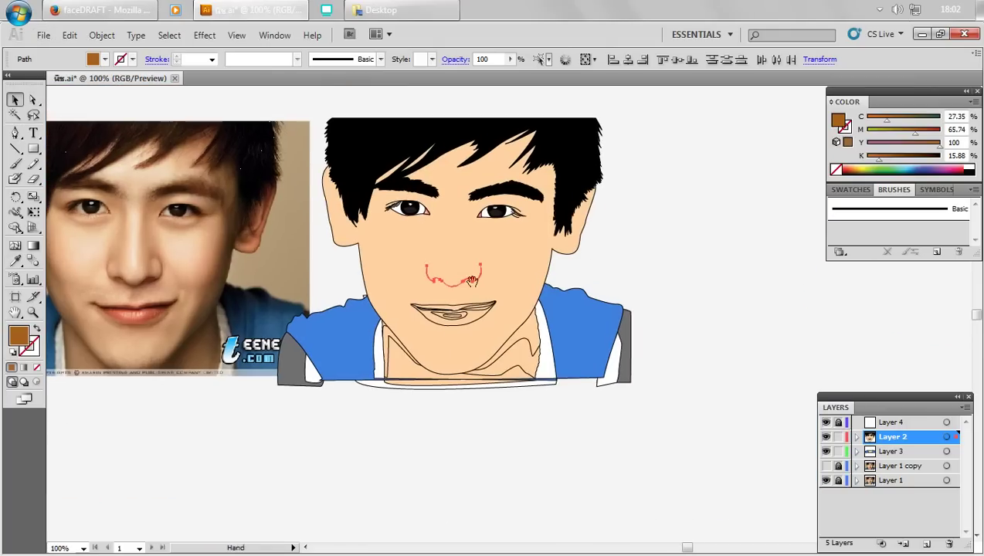
pyautogui.click(670, 281)
pyautogui.hotkey('ctrl', '+')
pyautogui.moveTo(162, 239)
pyautogui.mouseDown()
pyautogui.moveTo(594, 333)
pyautogui.moveTo(611, 314)
pyautogui.mouseUp()
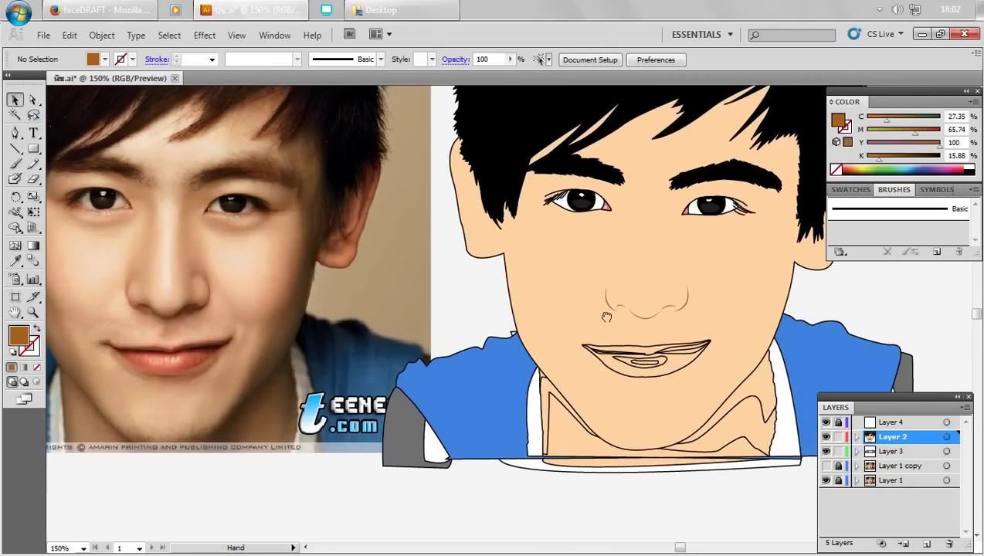
# - Fill the mouth outline shape with a coral red from the Color Picker
pyautogui.scroll(2, 720, 363)
pyautogui.click(656, 377)
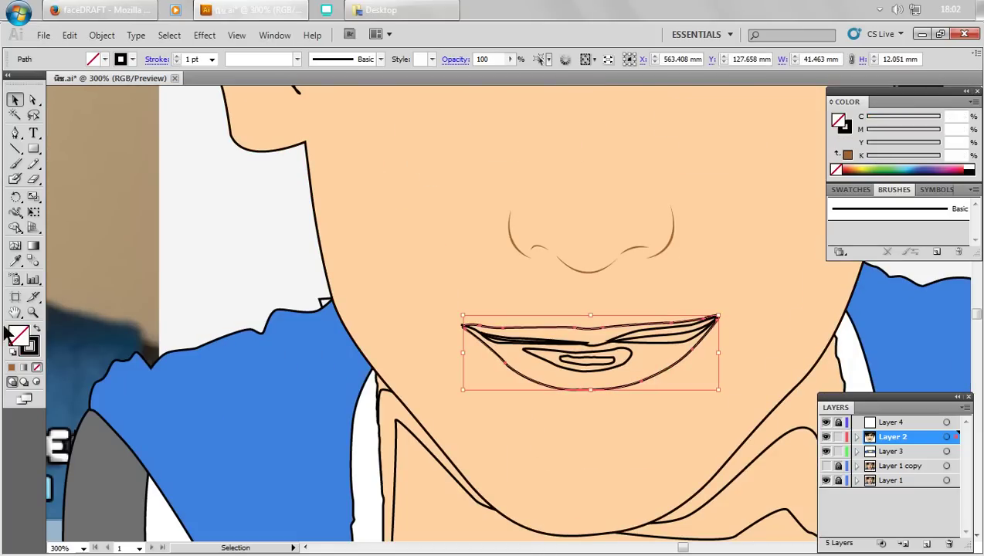
pyautogui.doubleClick(29, 348)
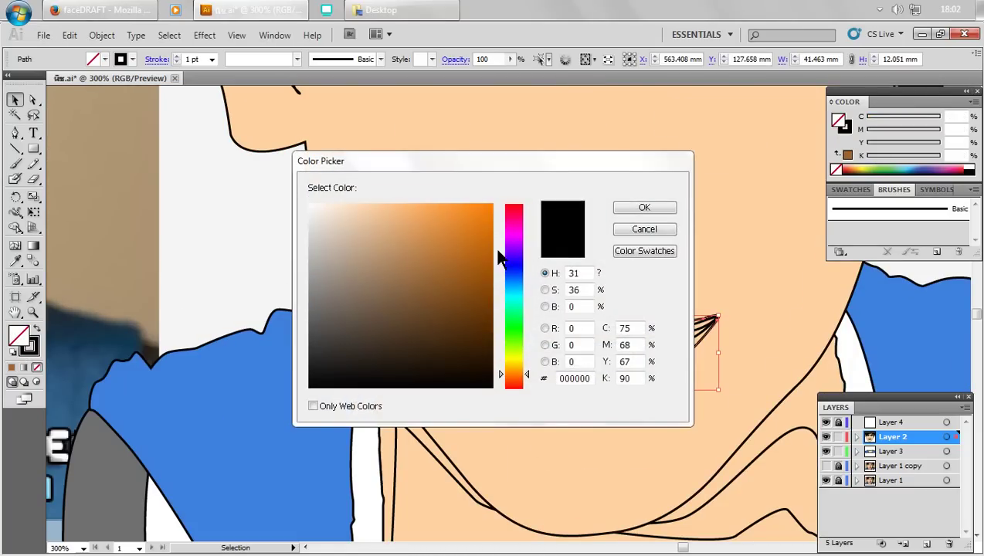
pyautogui.click(514, 223)
pyautogui.click(468, 206)
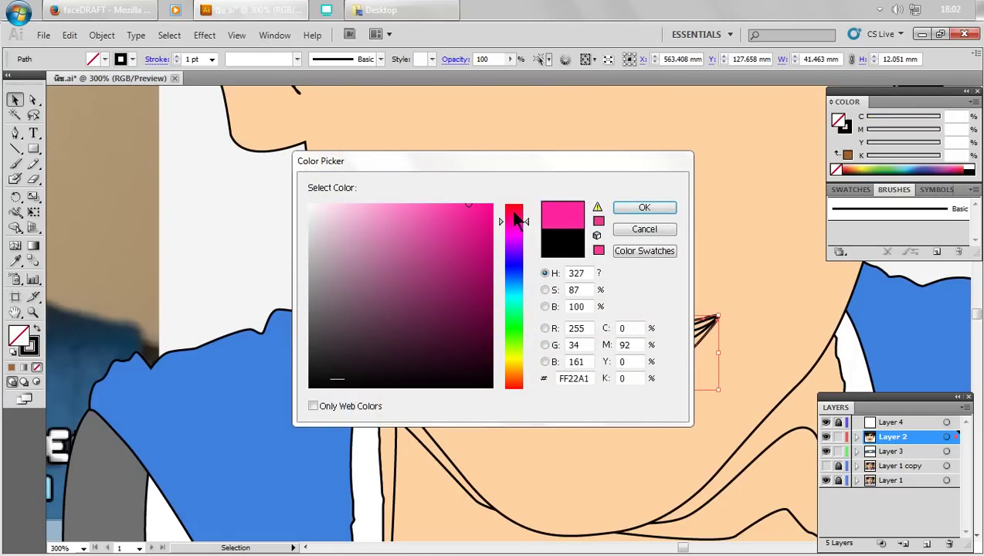
pyautogui.moveTo(517, 220); pyautogui.dragTo(514, 211)
pyautogui.moveTo(461, 226)
pyautogui.mouseDown()
pyautogui.moveTo(437, 244)
pyautogui.moveTo(445, 253)
pyautogui.mouseUp()
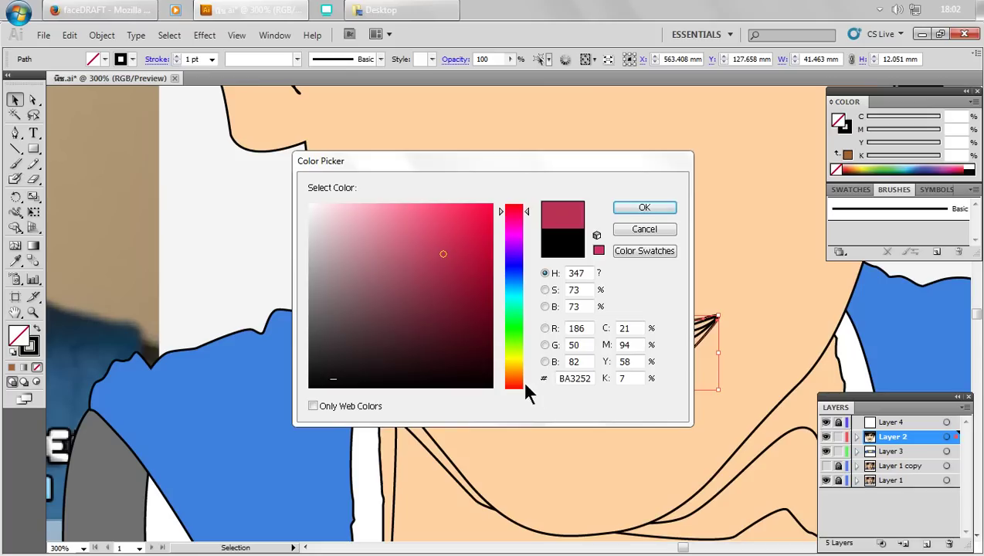
pyautogui.click(514, 380)
pyautogui.click(518, 384)
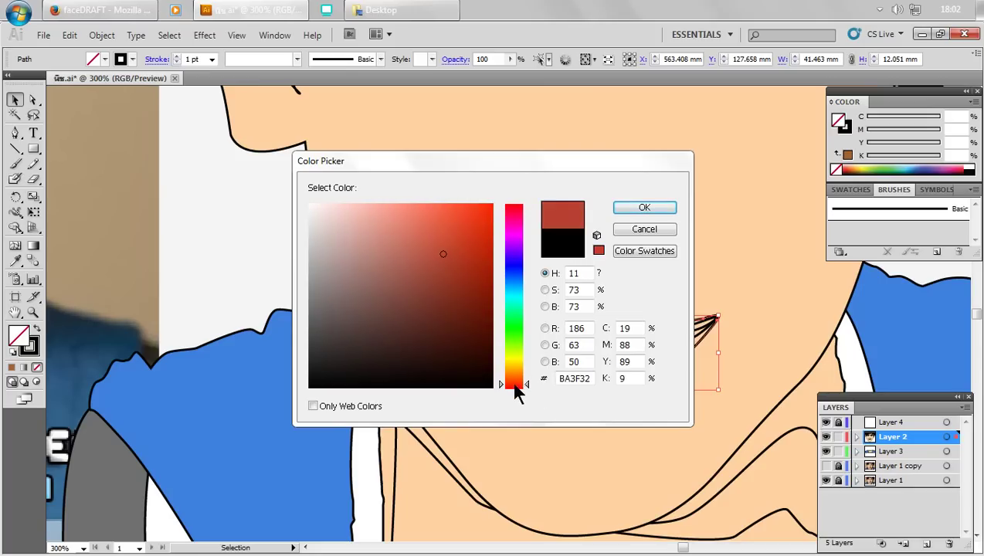
pyautogui.click(461, 248)
pyautogui.moveTo(463, 247); pyautogui.dragTo(430, 224)
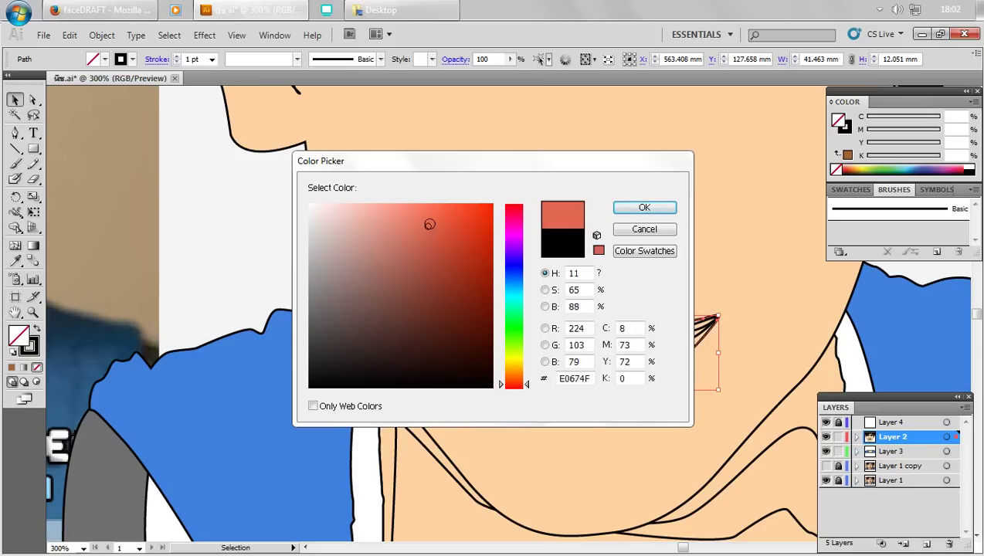
pyautogui.click(644, 207)
# - Select both upper-lip shapes and sample the lip red onto them with the Eyedropper
pyautogui.moveTo(440, 313); pyautogui.dragTo(482, 332)
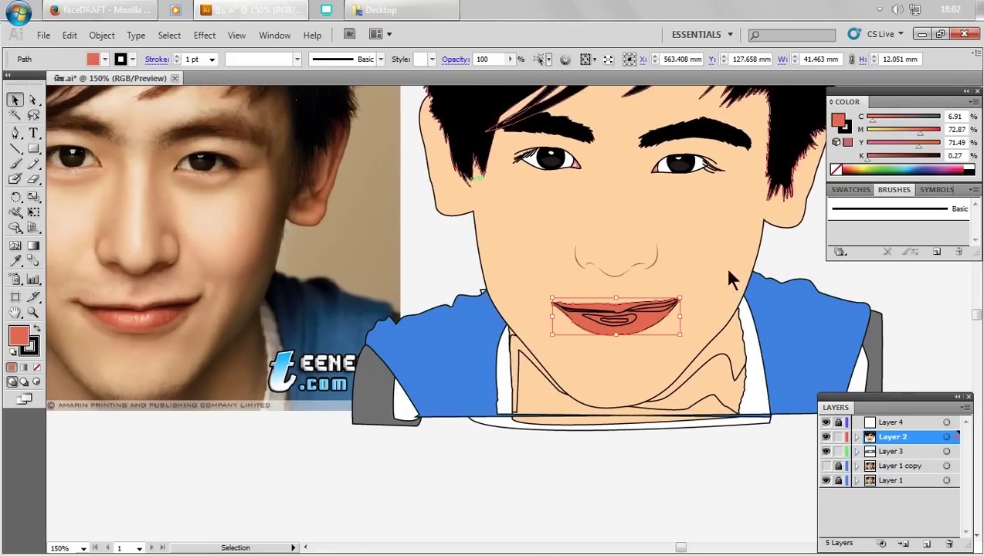
pyautogui.click(687, 332)
pyautogui.scroll(1, 658, 325)
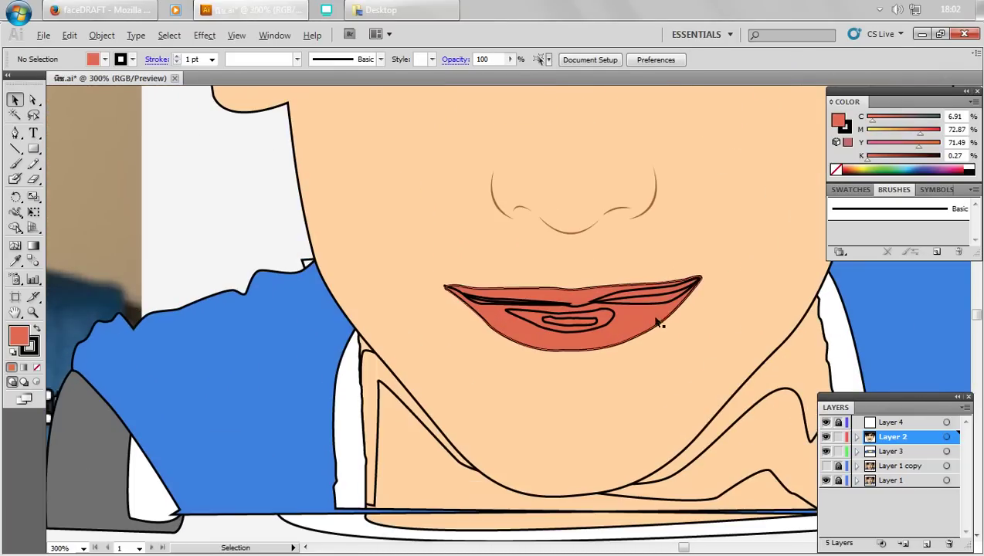
pyautogui.click(658, 302)
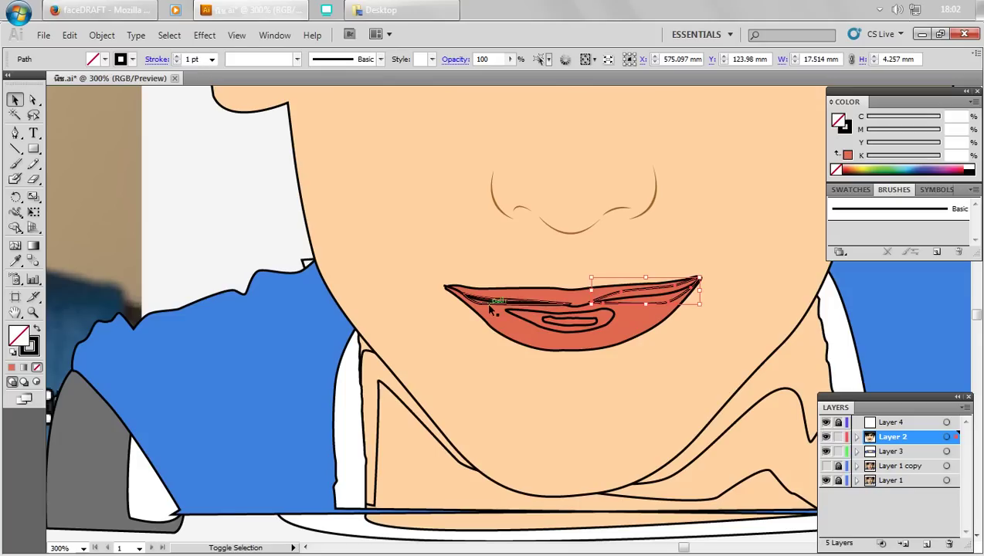
pyautogui.keyDown('shift'); pyautogui.click(496, 305); pyautogui.keyUp('shift')
pyautogui.click(15, 261)
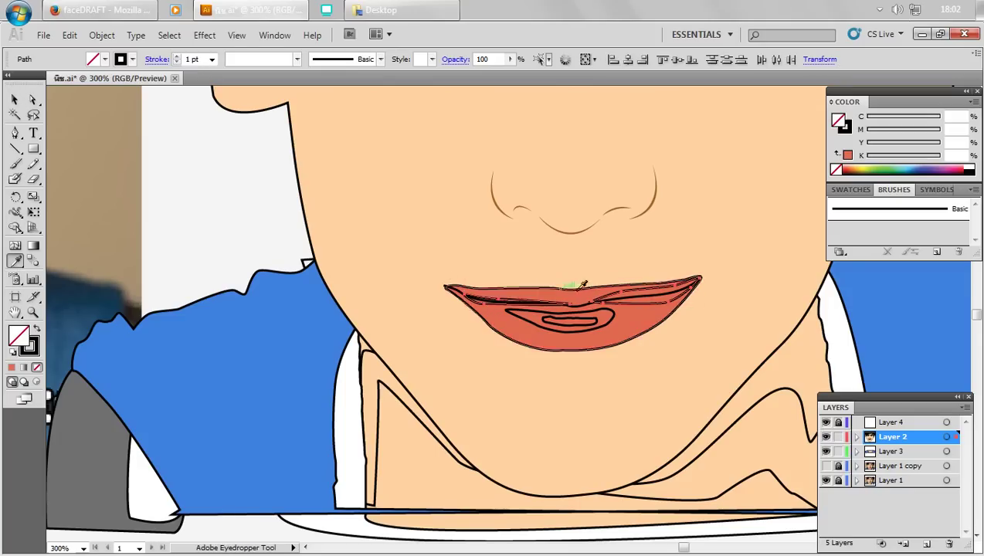
pyautogui.click(587, 340)
# - Darken the upper lip to a deep red and remove its black outline
pyautogui.doubleClick(18, 337)
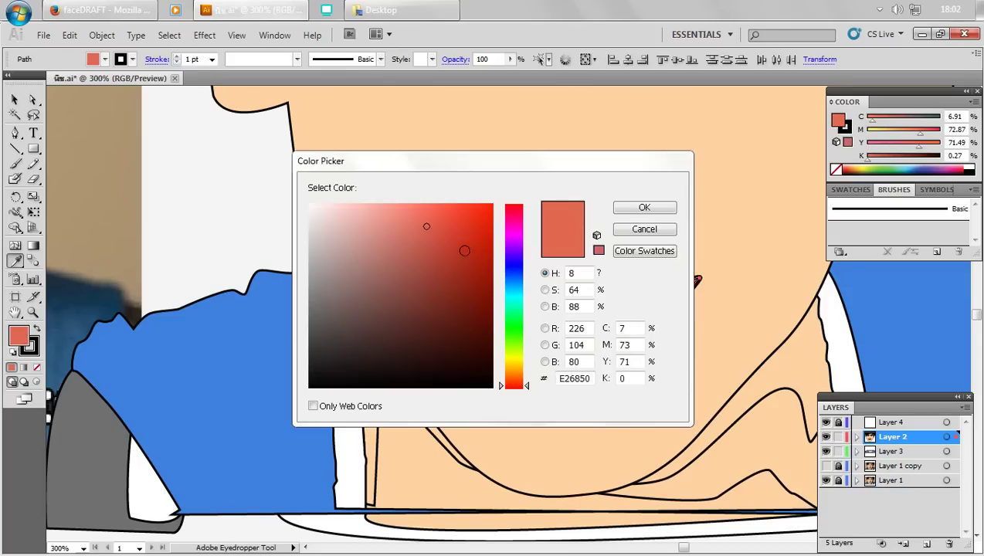
pyautogui.moveTo(436, 248); pyautogui.dragTo(435, 281)
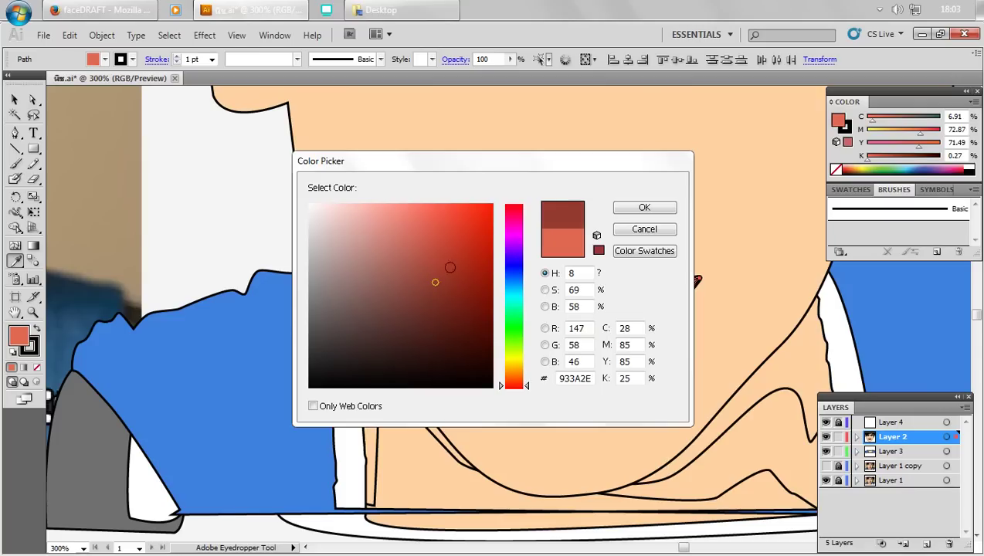
pyautogui.click(641, 209)
pyautogui.click(30, 348)
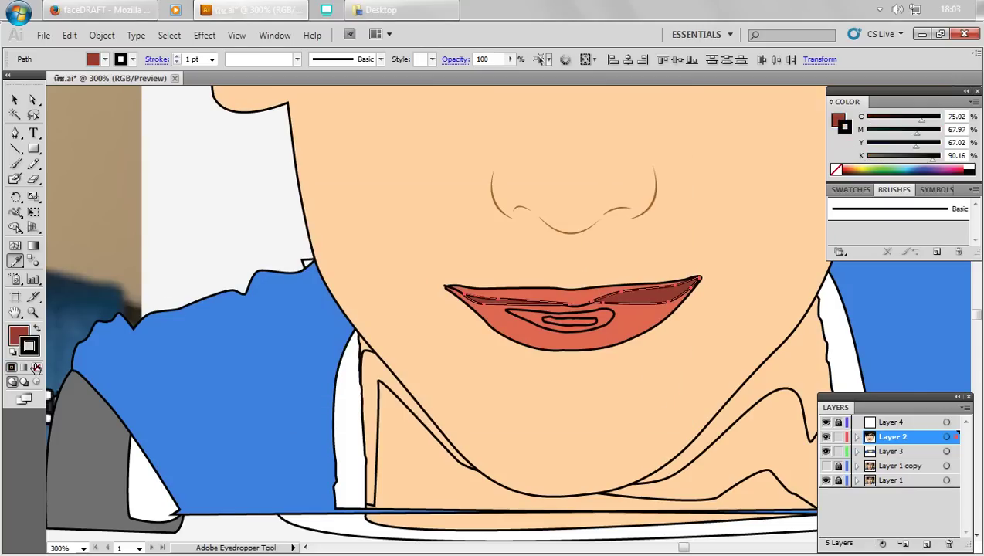
pyautogui.click(36, 367)
pyautogui.click(15, 99)
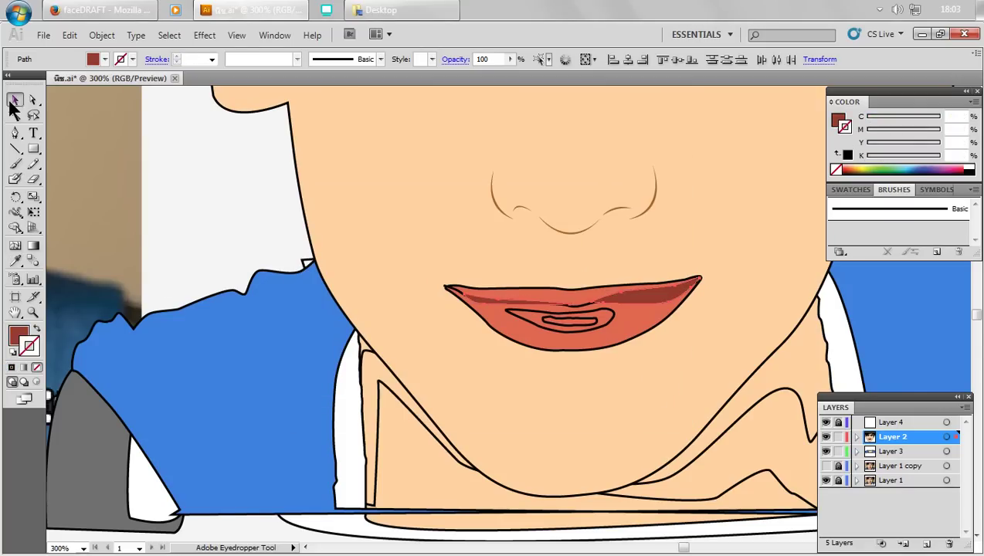
pyautogui.click(189, 179)
# - Fill the inner lip shape with a soft pink and set its stroke to None
pyautogui.click(560, 333)
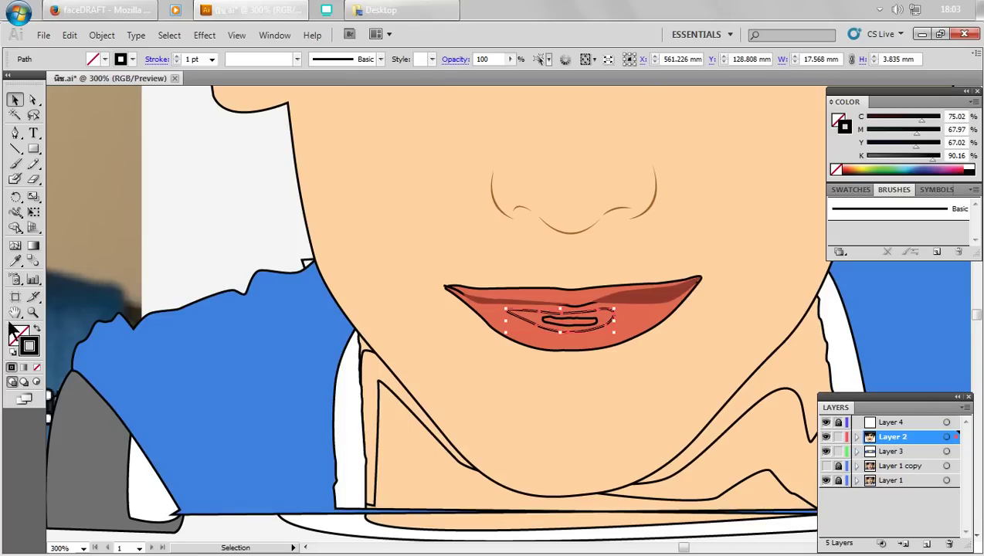
pyautogui.doubleClick(24, 348)
pyautogui.moveTo(437, 284); pyautogui.dragTo(416, 232)
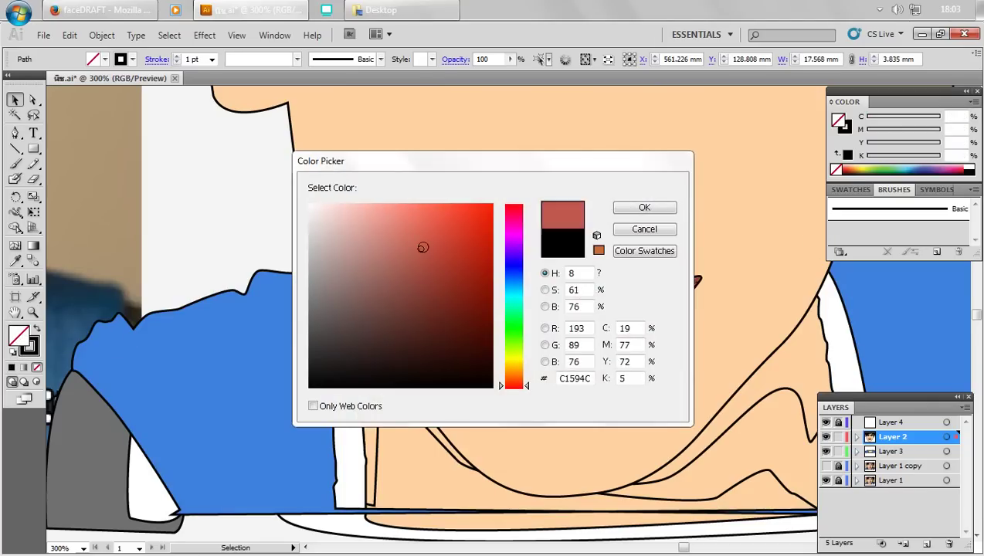
pyautogui.click(641, 207)
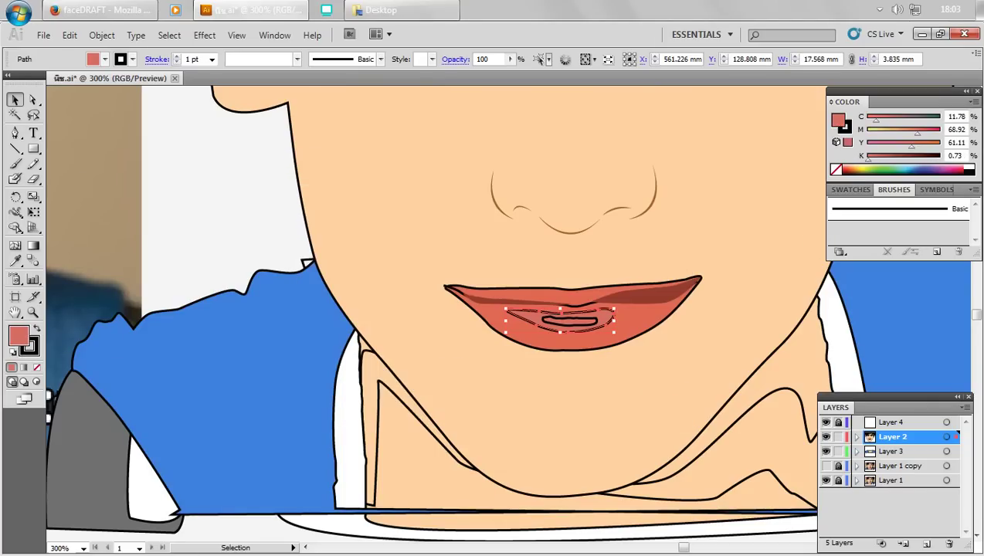
pyautogui.doubleClick(21, 341)
pyautogui.click(419, 213)
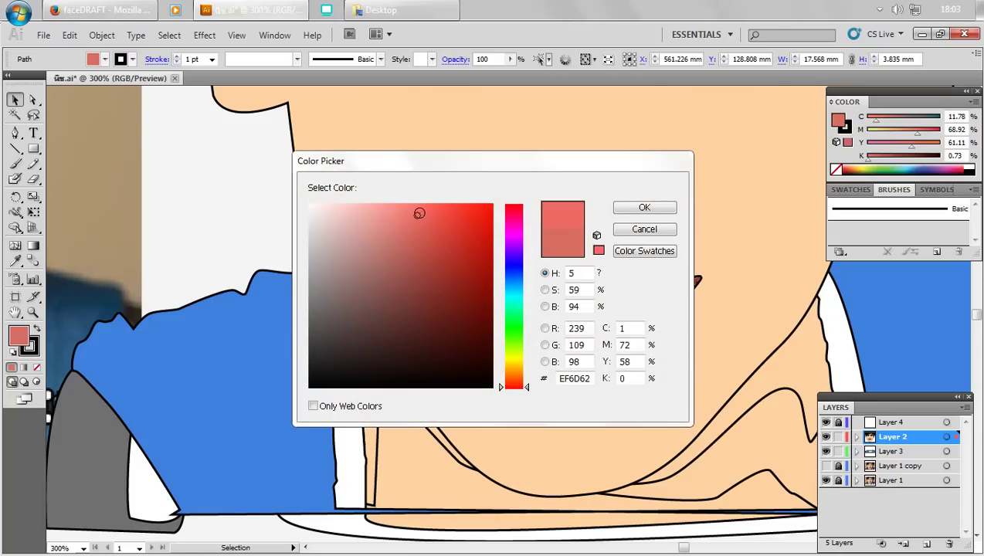
pyautogui.moveTo(420, 214); pyautogui.dragTo(409, 210)
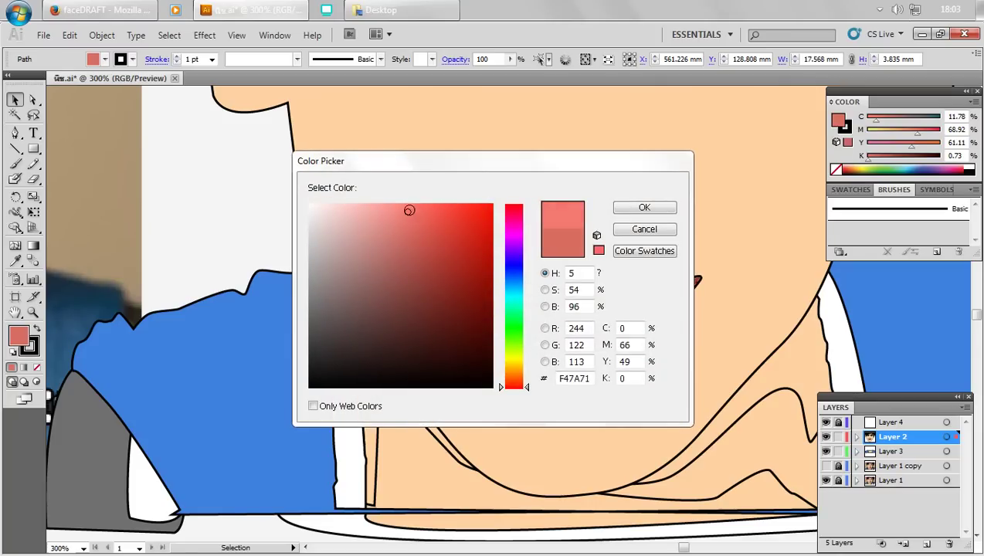
pyautogui.click(644, 209)
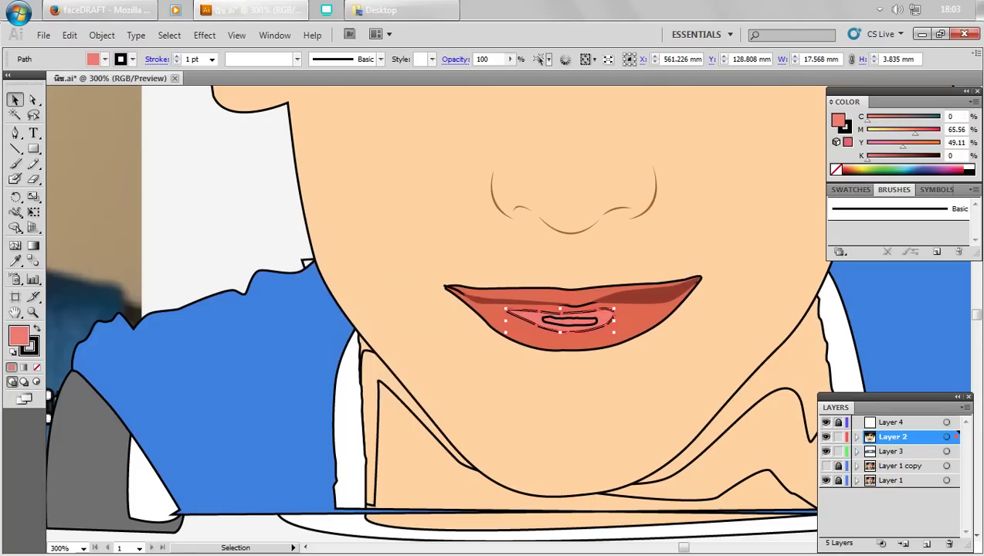
pyautogui.click(31, 348)
pyautogui.click(38, 368)
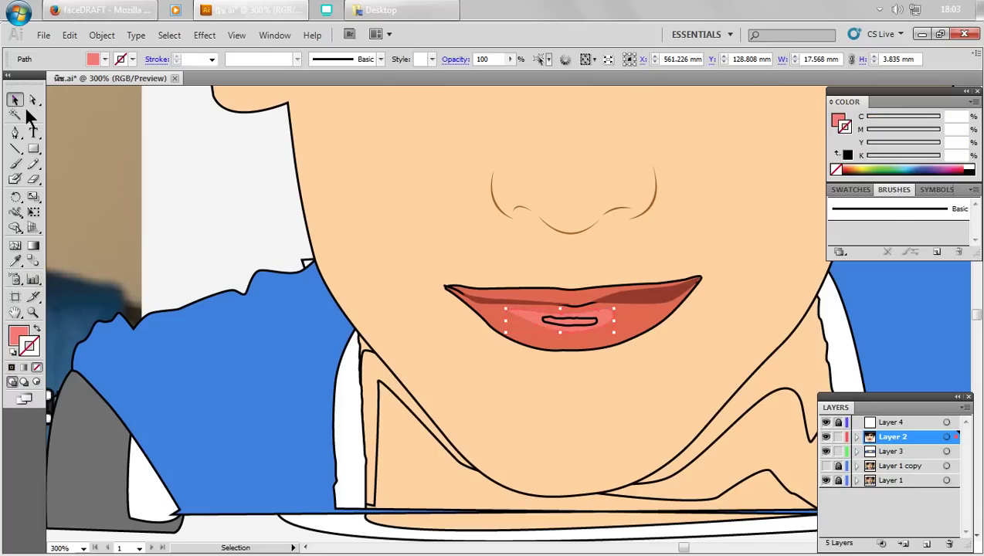
pyautogui.hotkey('ctrl', 'shift', 'a')
# - Give the small inner mouth highlight a pale pink fill with no outline
pyautogui.click(570, 322)
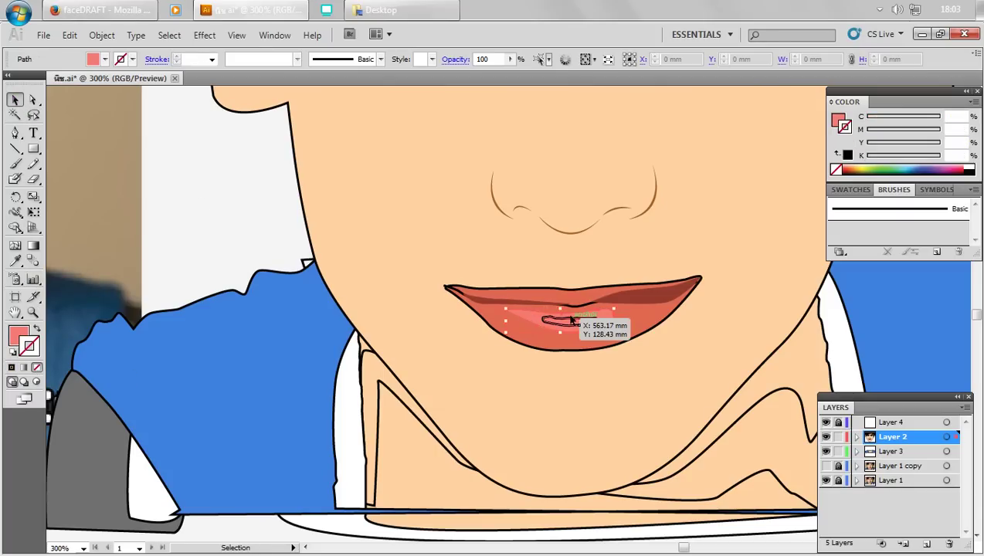
pyautogui.doubleClick(19, 332)
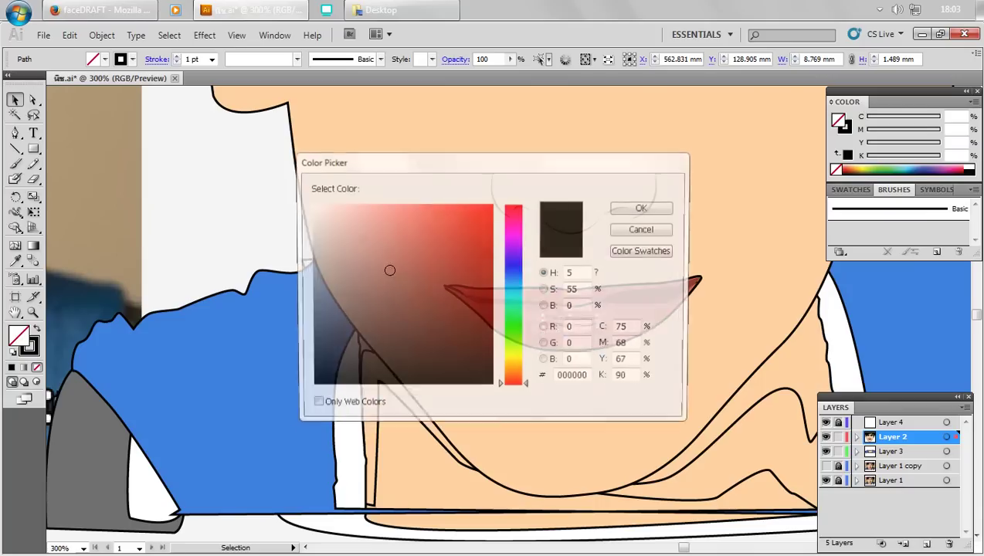
pyautogui.click(350, 222)
pyautogui.moveTo(349, 222); pyautogui.dragTo(346, 197)
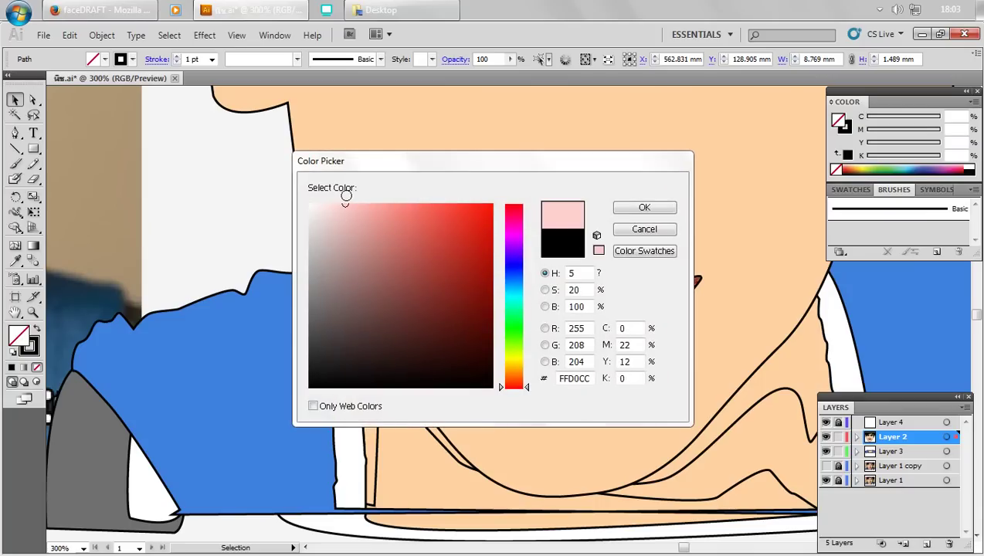
pyautogui.click(672, 208)
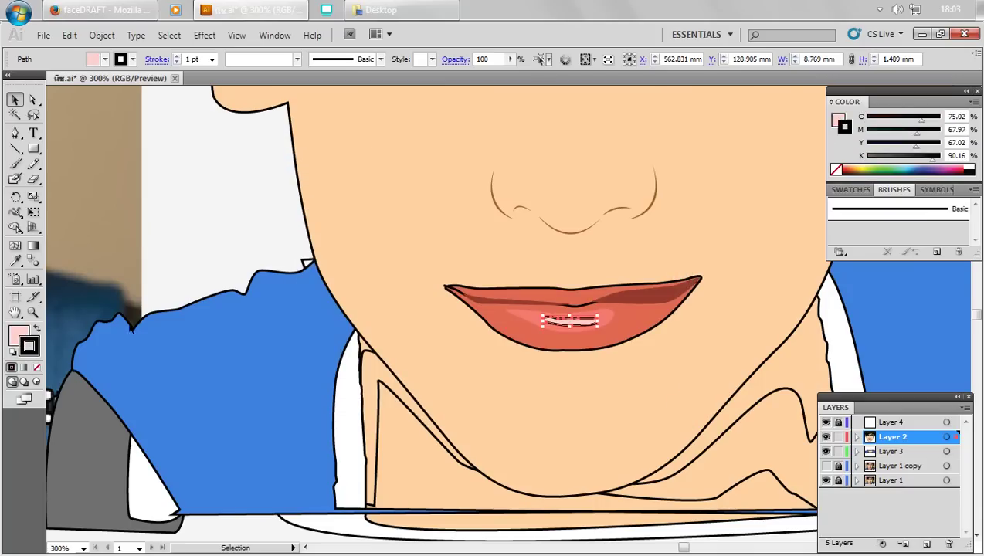
pyautogui.click(36, 367)
pyautogui.click(194, 239)
# - Change the larger lip highlight from salmon to a lighter pink
pyautogui.hotkey('ctrl', '-')
pyautogui.hotkey('ctrl', '-')
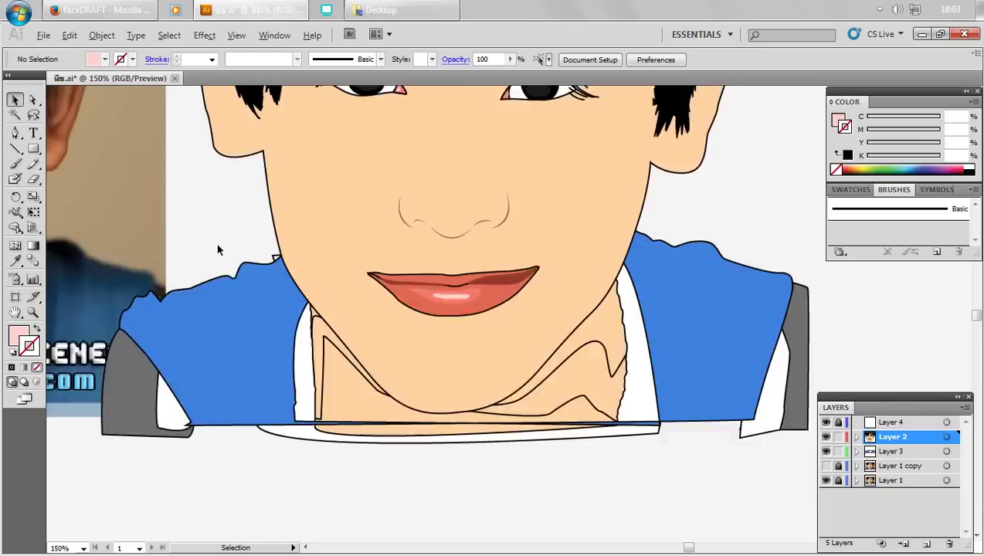
pyautogui.hotkey('ctrl', '-')
pyautogui.moveTo(472, 288); pyautogui.dragTo(585, 302)
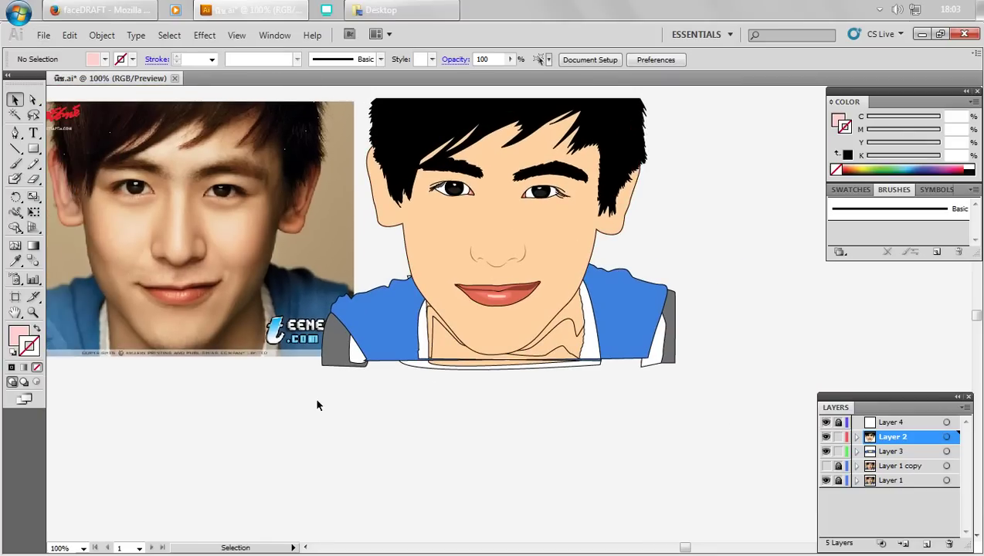
pyautogui.moveTo(734, 324); pyautogui.dragTo(771, 345)
pyautogui.hotkey('ctrl', '+')
pyautogui.hotkey('ctrl', '+')
pyautogui.hotkey('ctrl', '+')
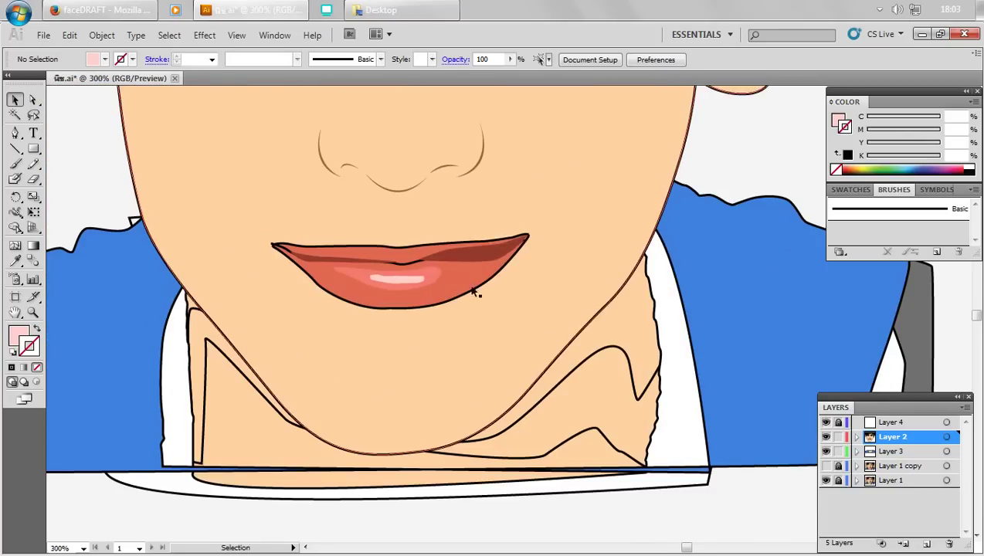
pyautogui.click(436, 270)
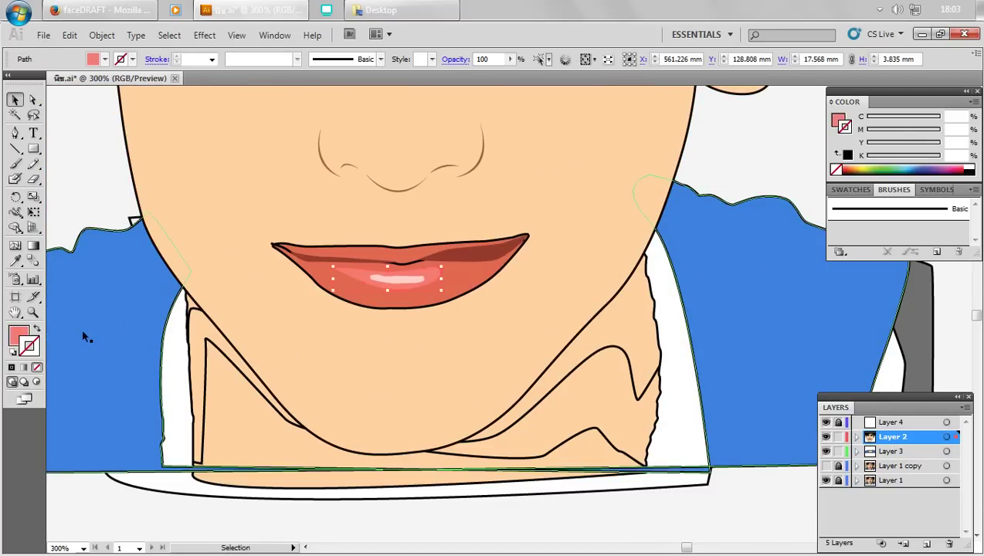
pyautogui.doubleClick(18, 338)
pyautogui.click(391, 208)
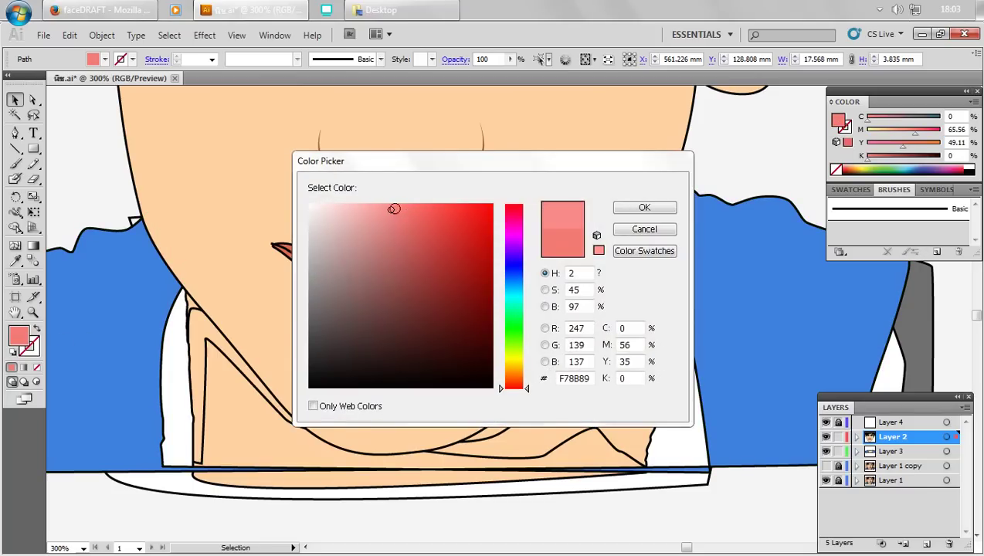
pyautogui.click(644, 207)
pyautogui.click(751, 147)
pyautogui.hotkey('ctrl', '1')
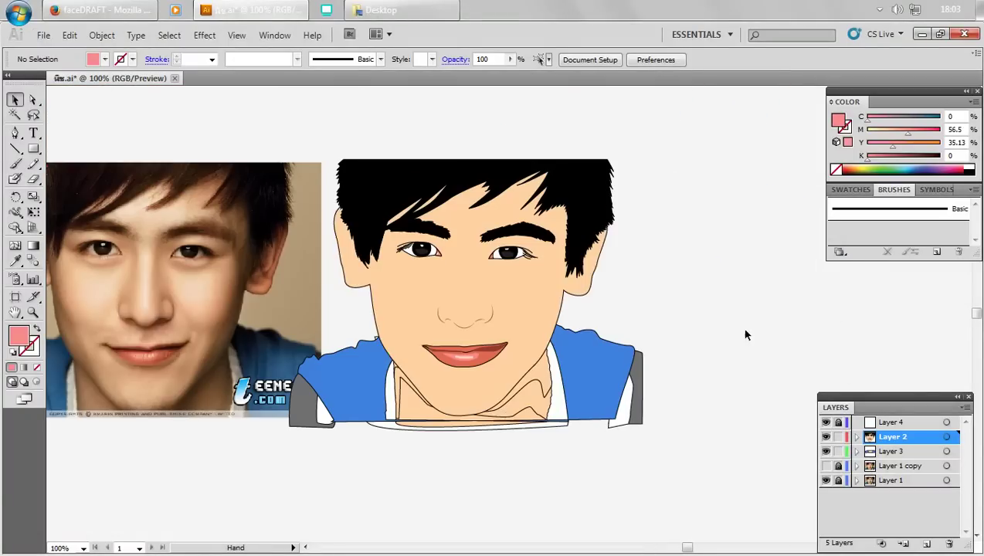
# - Save the file and shift the face's skin tone slightly redder and paler
pyautogui.hotkey('ctrl', 's')
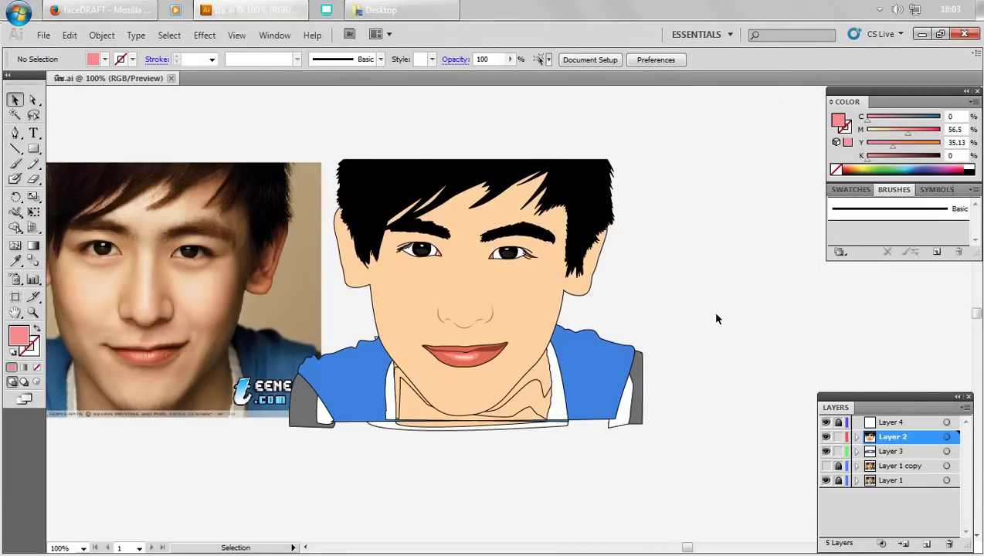
pyautogui.moveTo(609, 344); pyautogui.dragTo(639, 347)
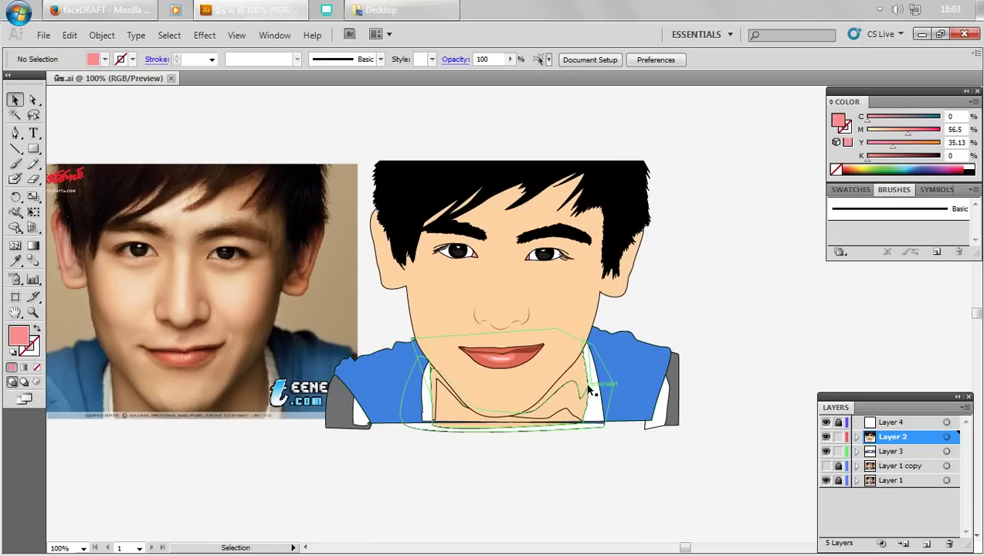
pyautogui.click(566, 319)
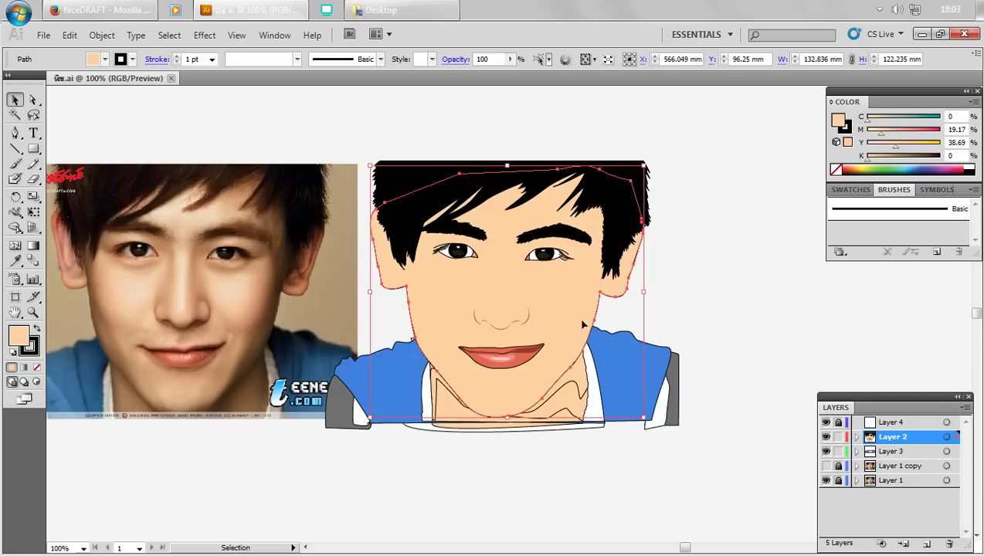
pyautogui.doubleClick(22, 340)
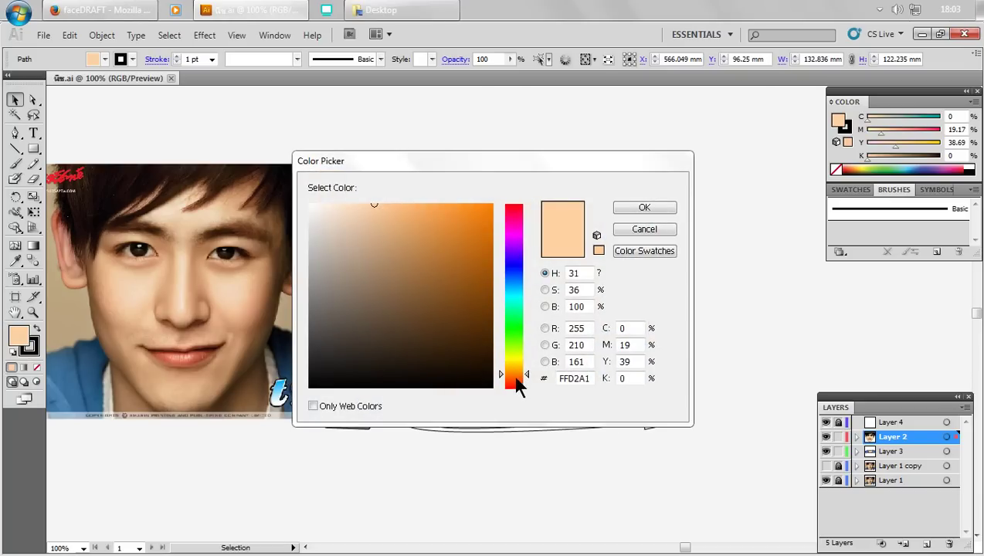
pyautogui.click(516, 378)
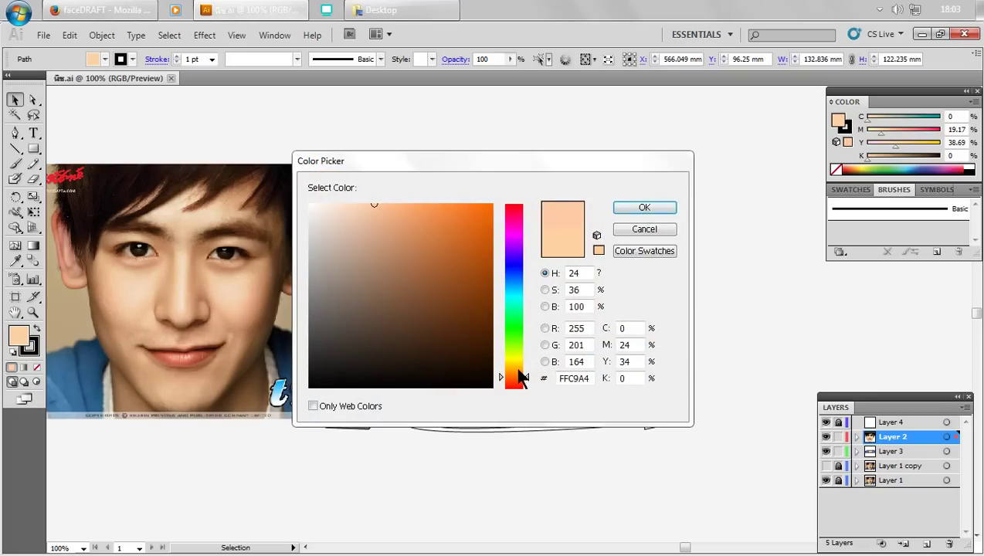
pyautogui.moveTo(518, 374); pyautogui.dragTo(519, 377)
pyautogui.moveTo(371, 207); pyautogui.dragTo(371, 203)
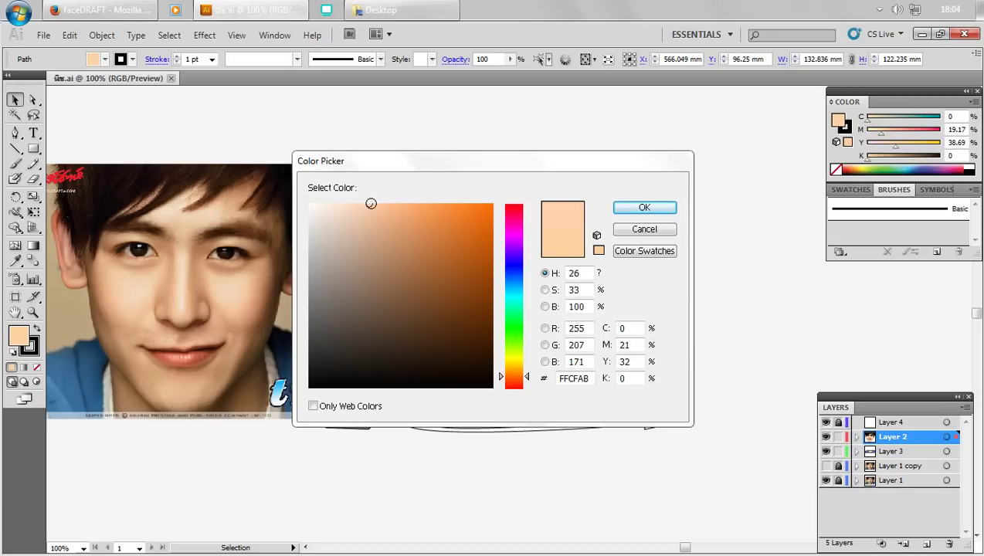
pyautogui.click(661, 211)
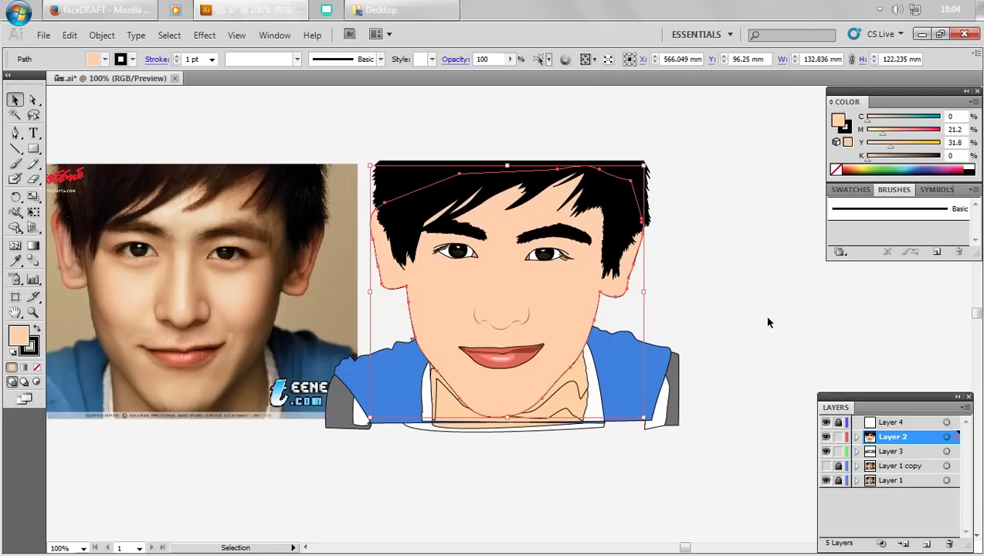
# - Try a less saturated skin tone, then undo it to restore the original peach
pyautogui.click(758, 309)
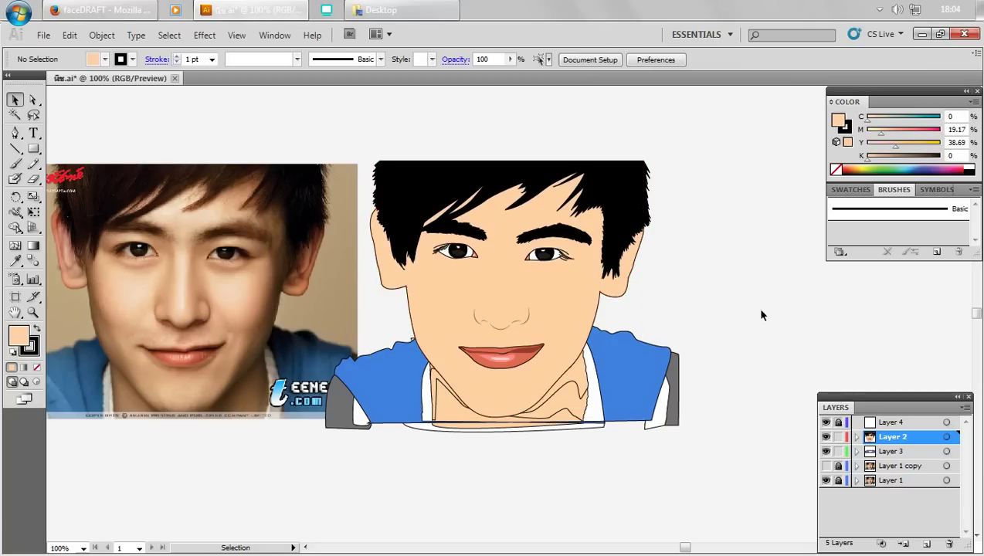
pyautogui.click(479, 320)
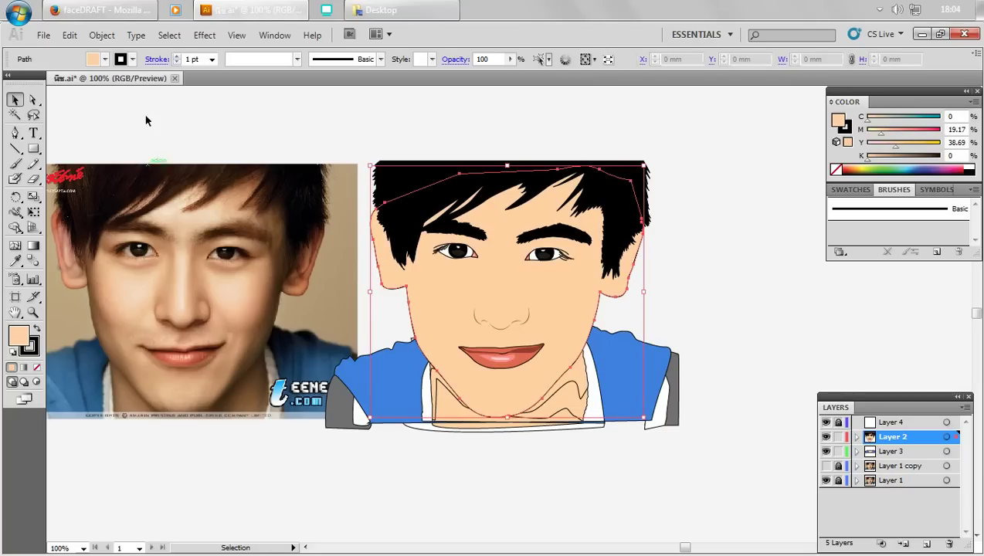
pyautogui.doubleClick(20, 340)
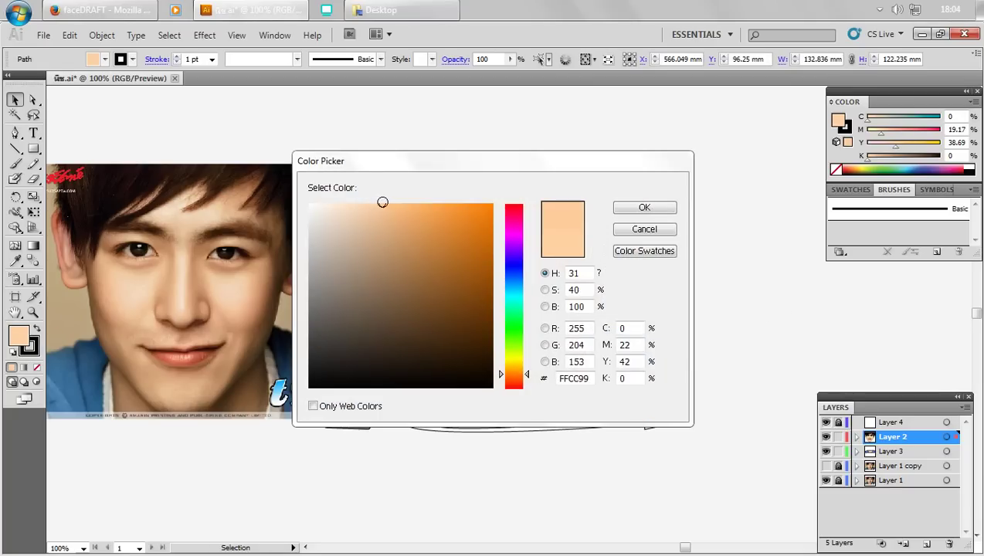
pyautogui.moveTo(382, 209); pyautogui.dragTo(369, 207)
pyautogui.click(644, 207)
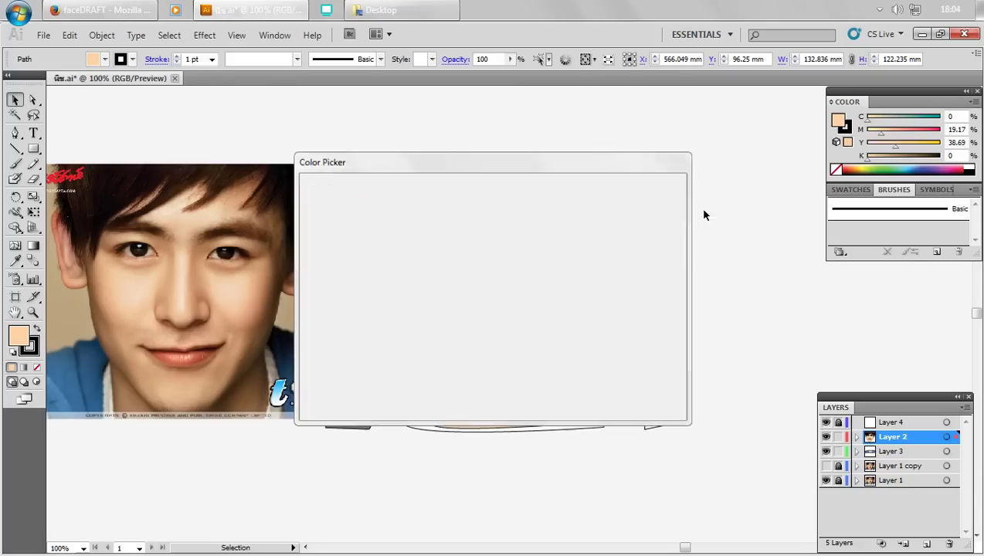
pyautogui.click(741, 239)
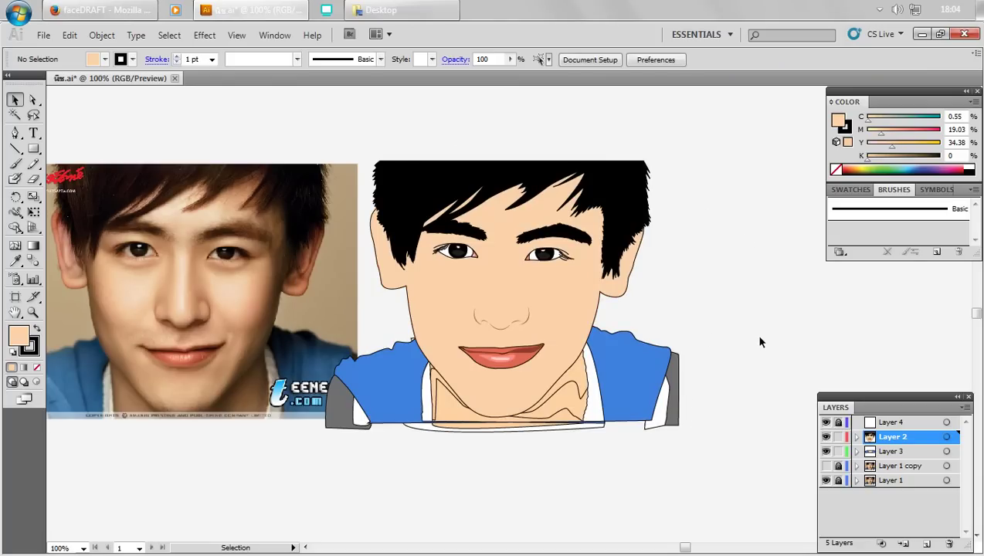
pyautogui.hotkey('ctrl', 'z')
pyautogui.click(739, 325)
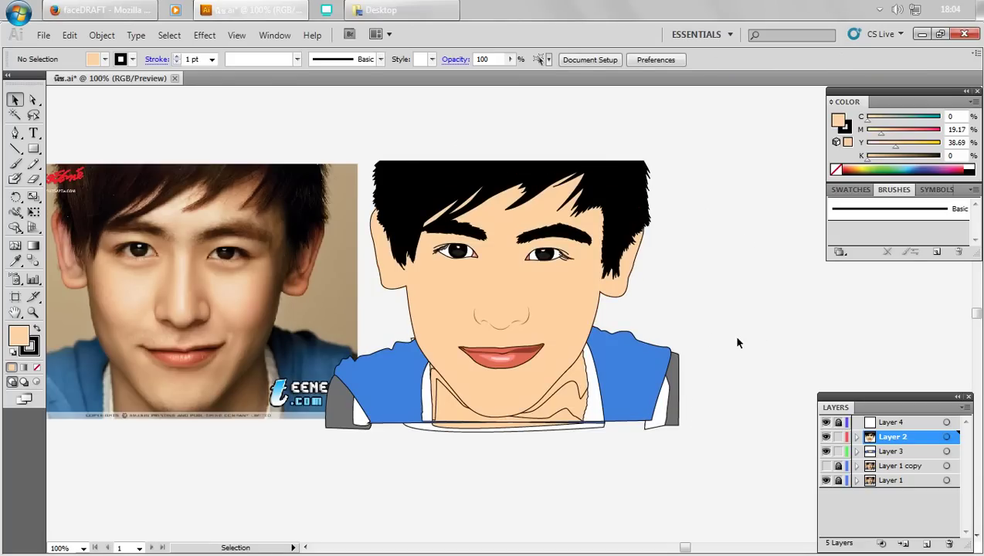
pyautogui.click(581, 393)
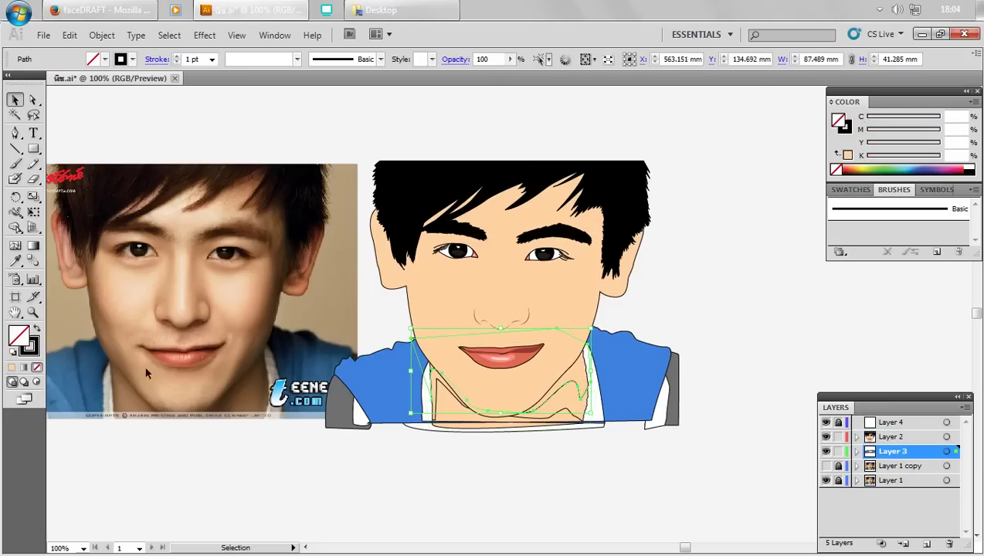
# - Sample the skin colour onto both neck shapes and darken it to a tan shadow tone
pyautogui.doubleClick(28, 346)
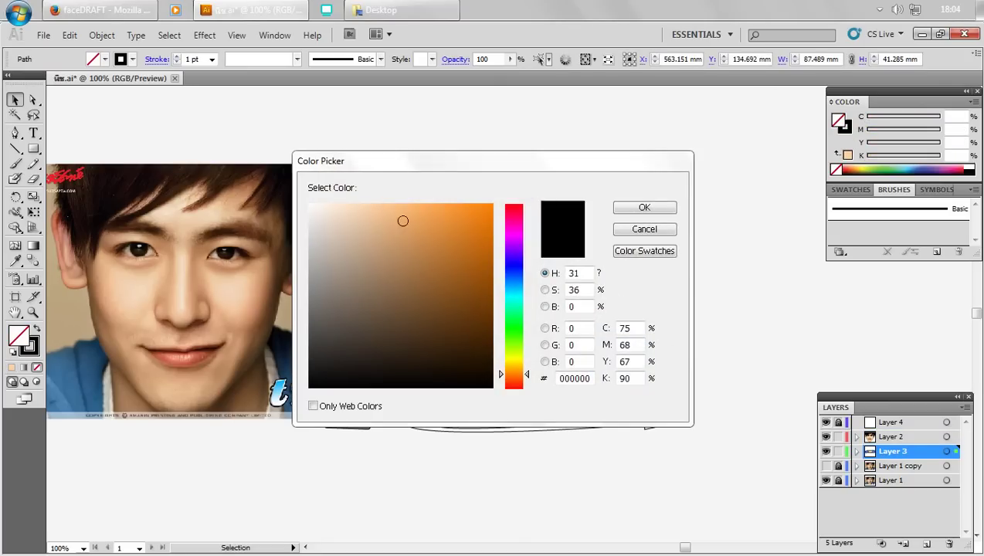
pyautogui.click(632, 230)
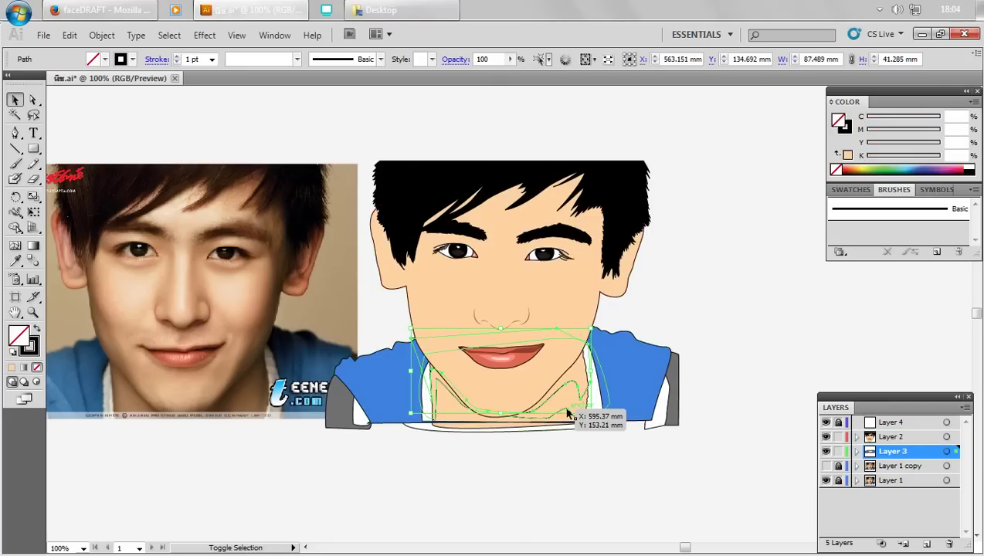
pyautogui.keyDown('shift'); pyautogui.click(571, 410); pyautogui.keyUp('shift')
pyautogui.click(15, 260)
pyautogui.click(575, 390)
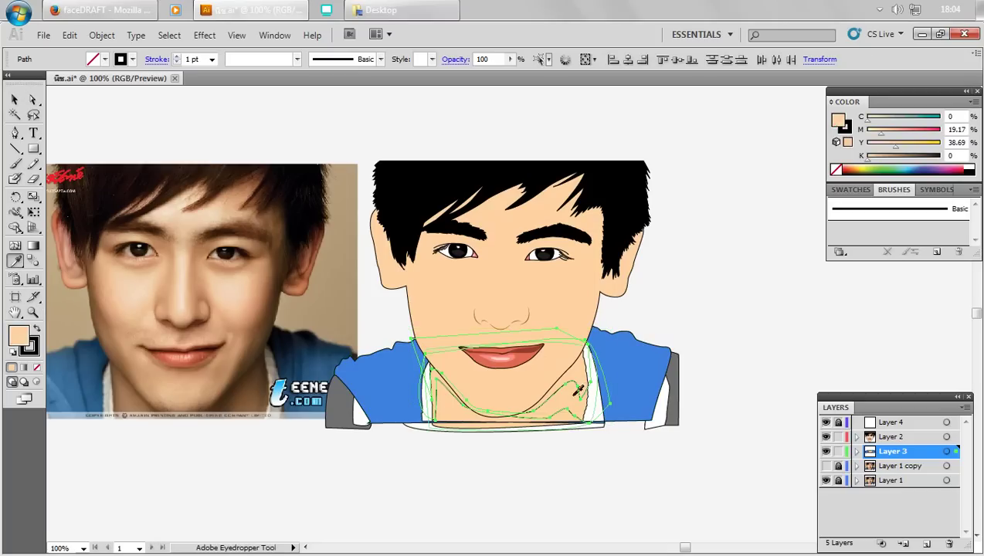
pyautogui.doubleClick(18, 335)
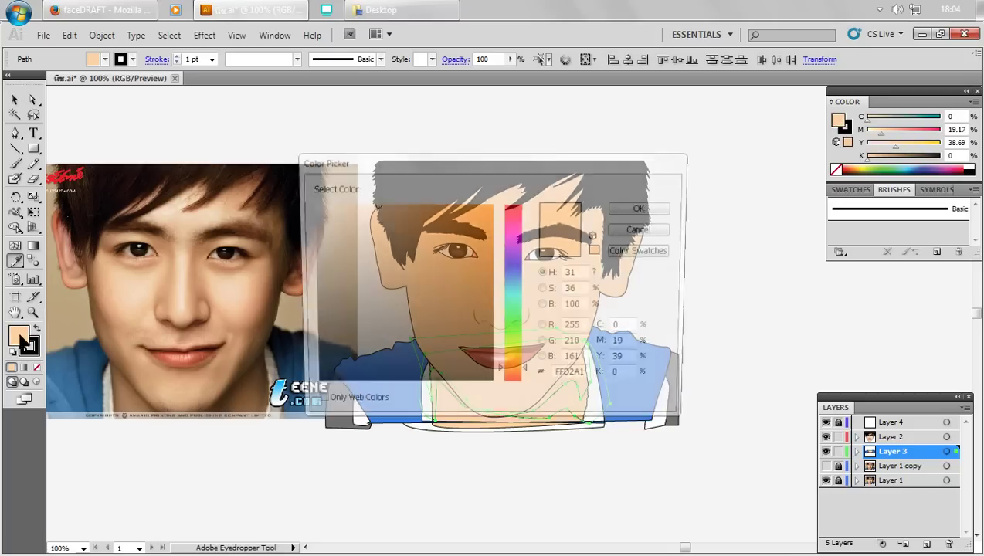
pyautogui.moveTo(388, 210); pyautogui.dragTo(403, 229)
pyautogui.click(665, 207)
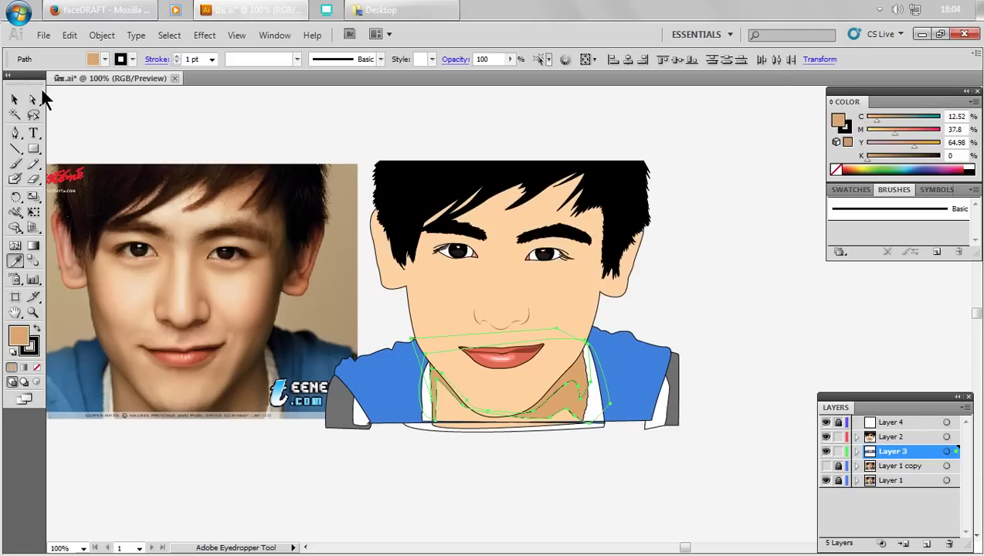
pyautogui.click(14, 99)
pyautogui.click(547, 430)
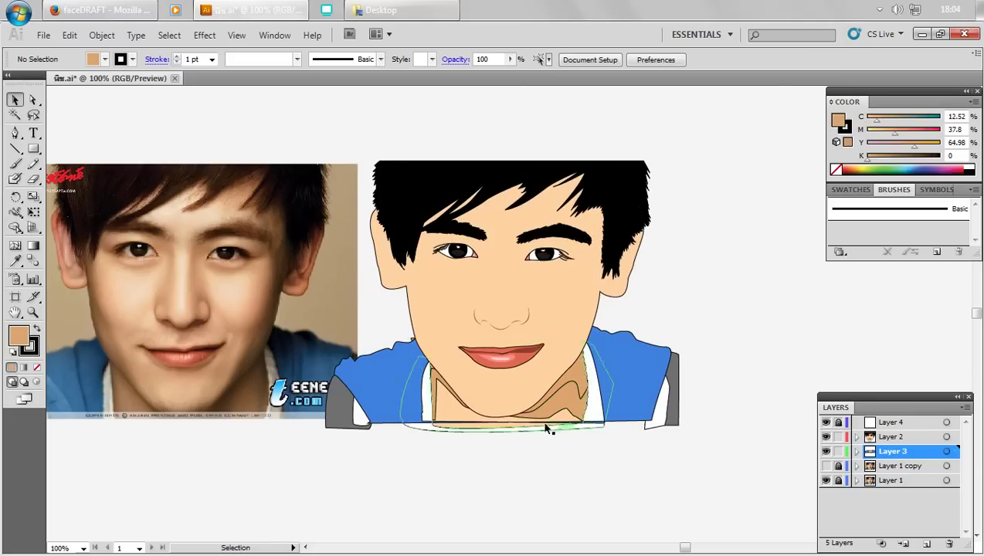
# - Recolour the neck shadow shape with a darker brown fill
pyautogui.click(447, 403)
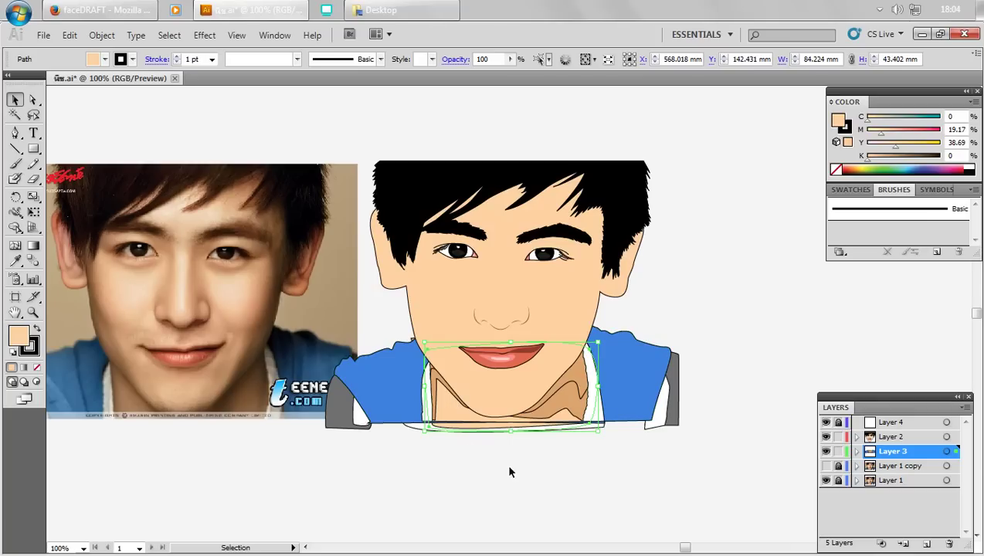
pyautogui.click(578, 387)
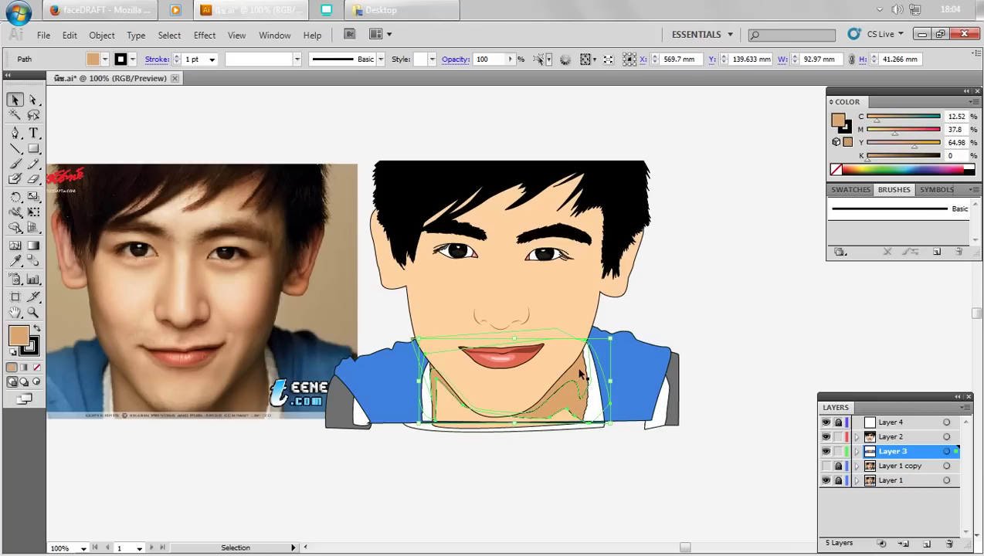
pyautogui.click(570, 396)
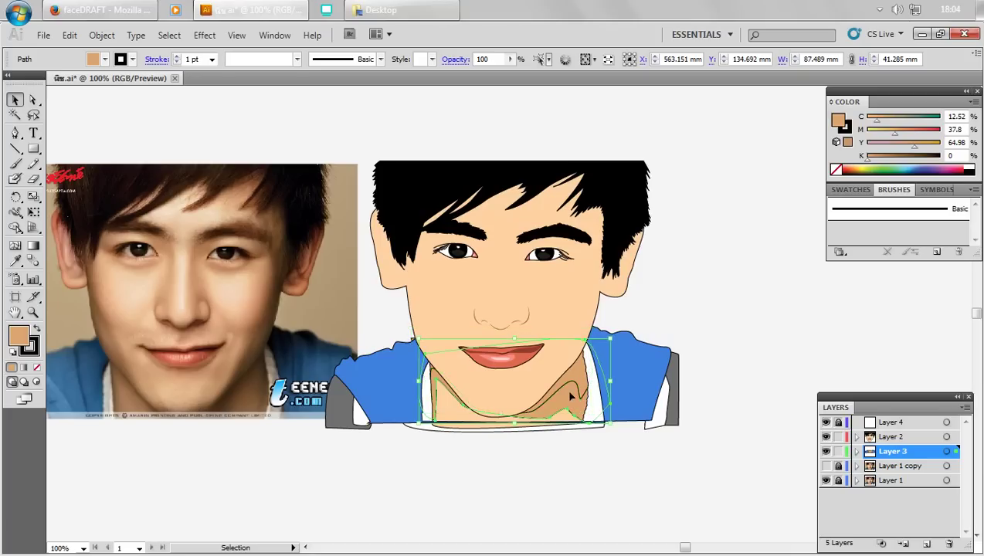
pyautogui.click(575, 378)
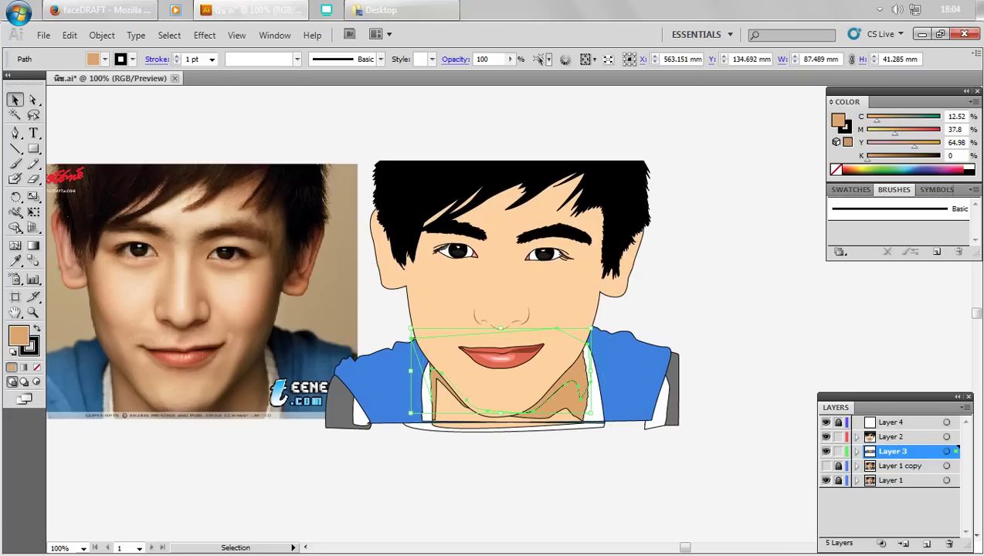
pyautogui.doubleClick(20, 337)
pyautogui.click(422, 269)
pyautogui.click(644, 207)
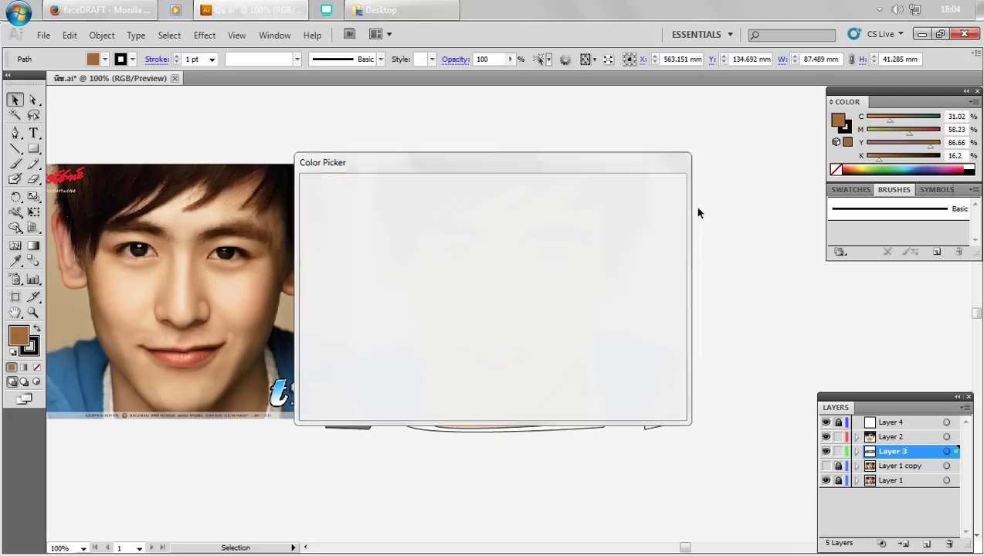
pyautogui.click(695, 210)
# - Remove the outlines from all neck and collar shading shapes and save
pyautogui.moveTo(618, 374); pyautogui.dragTo(567, 397)
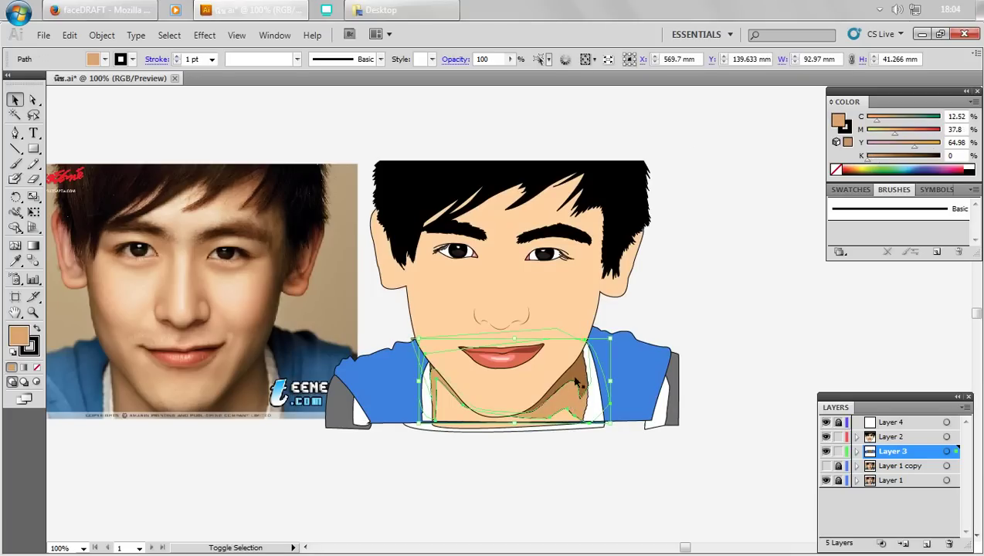
pyautogui.click(36, 366)
pyautogui.click(758, 286)
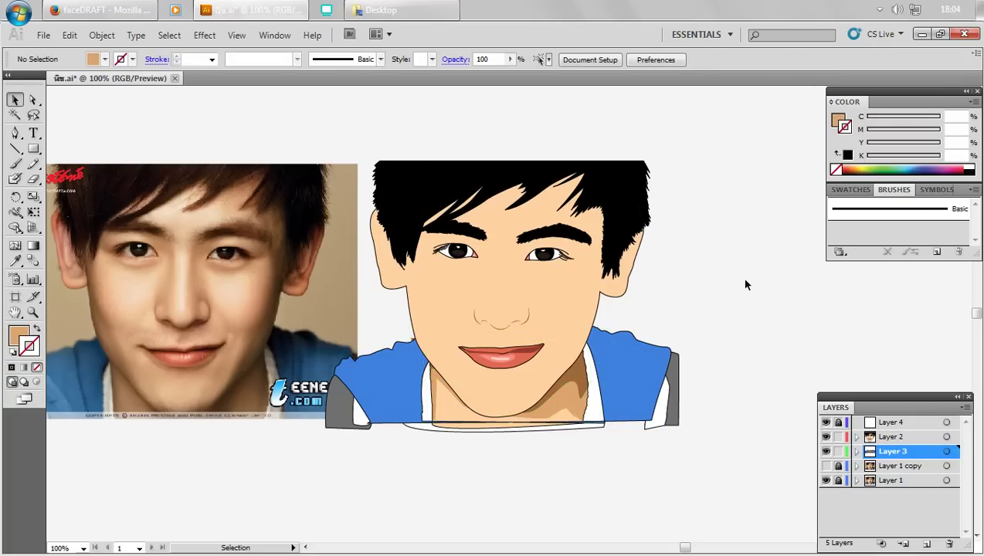
pyautogui.hotkey('ctrl', 's')
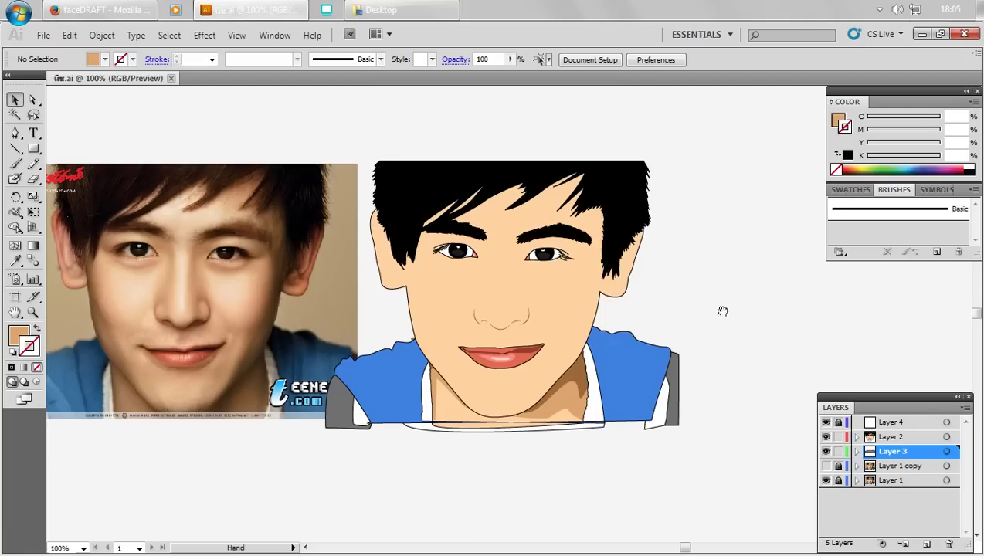
# - Lock Layer 3, save the file, and make Layer 4 the drawing layer
pyautogui.moveTo(718, 301); pyautogui.dragTo(751, 338)
pyautogui.click(836, 454)
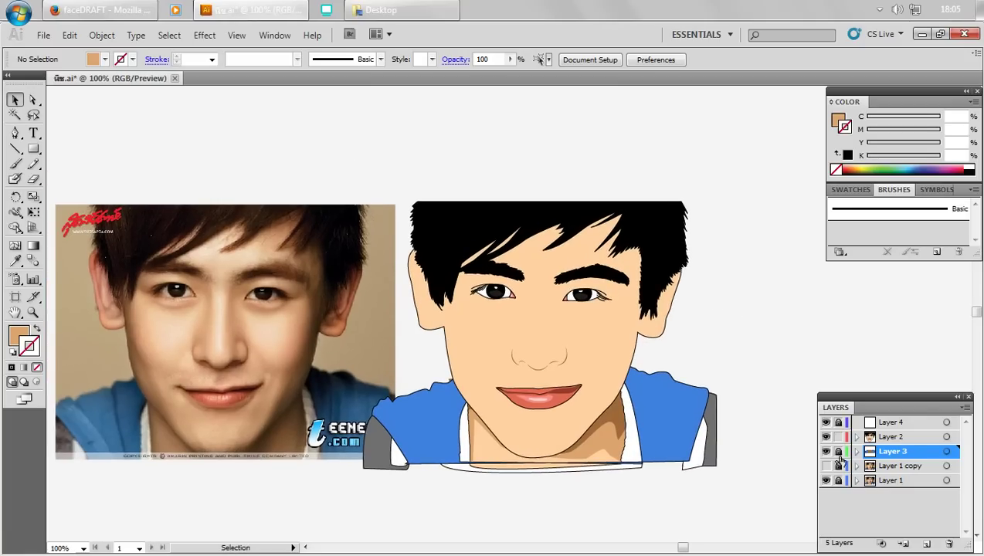
pyautogui.hotkey('ctrl', 's')
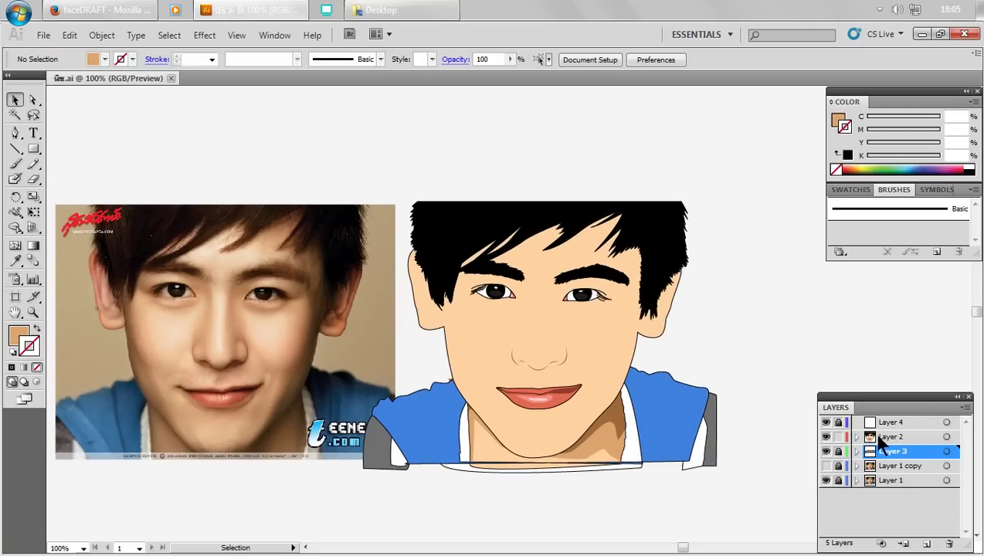
pyautogui.click(826, 437)
pyautogui.click(911, 442)
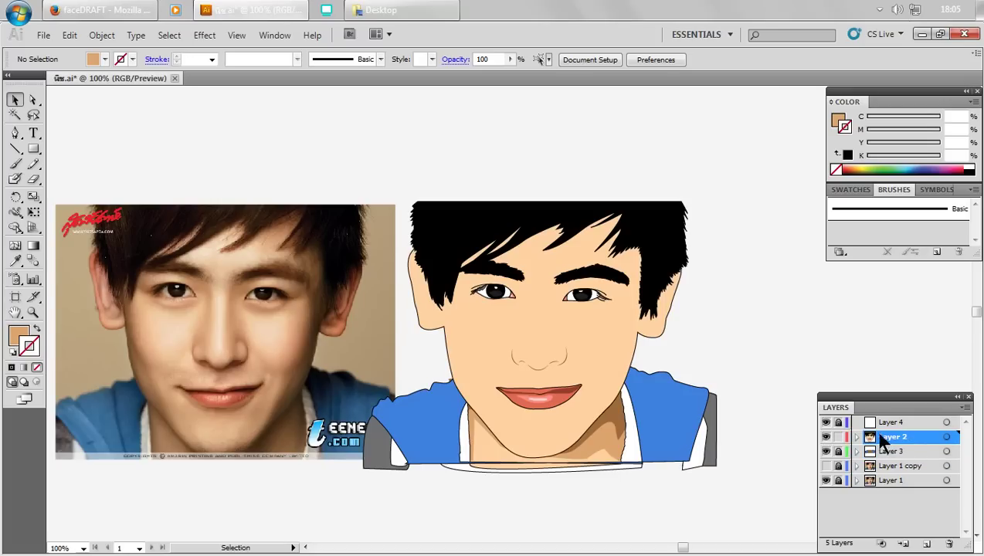
pyautogui.click(897, 423)
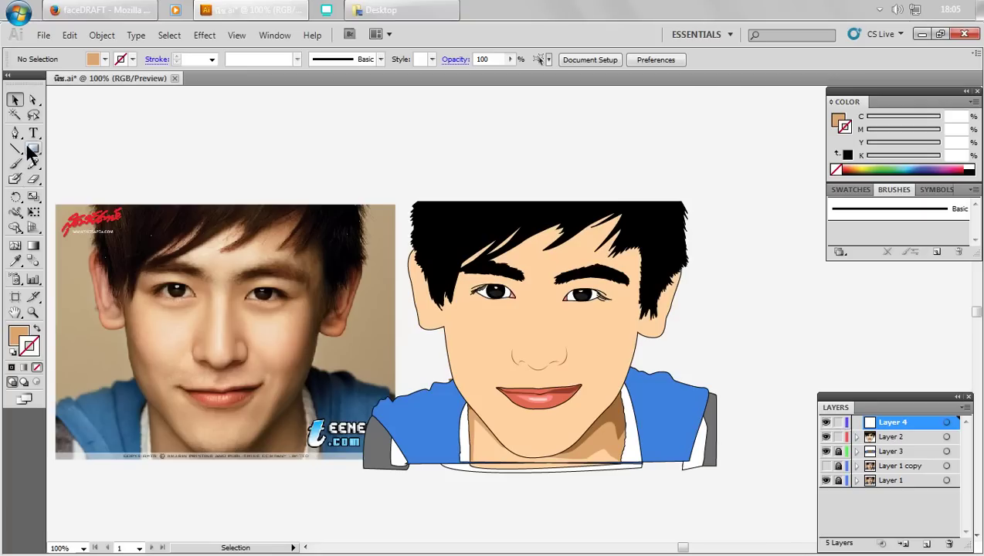
# - Hide the cartoon layers, show the second photo copy, and zoom onto the nose and right cheek
pyautogui.click(15, 133)
pyautogui.click(825, 437)
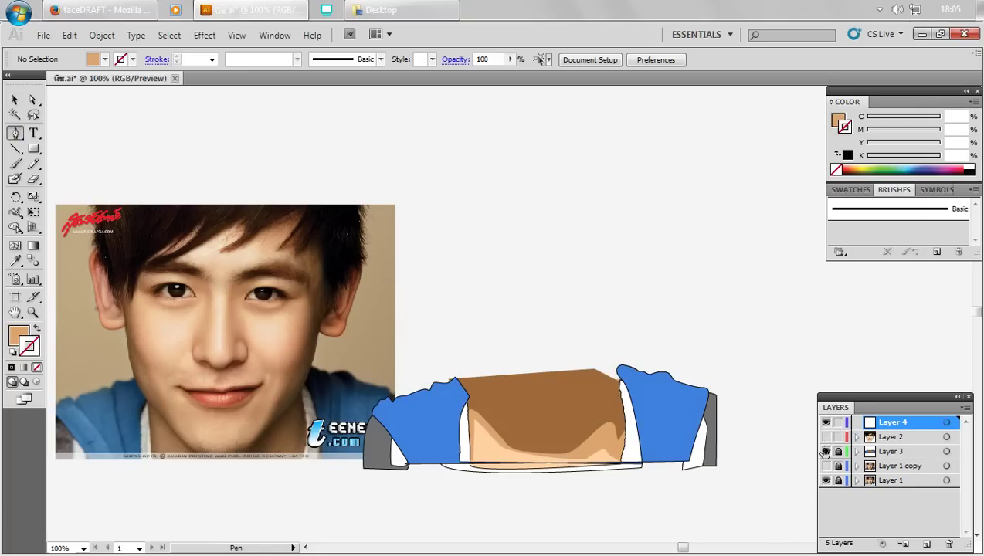
pyautogui.click(826, 465)
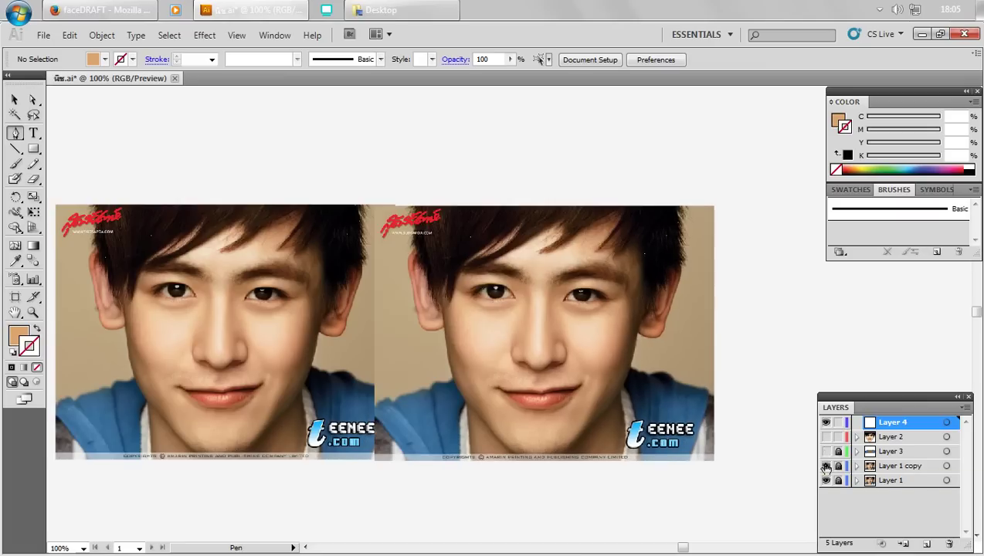
pyautogui.keyDown('ctrl'); pyautogui.click(610, 305); pyautogui.keyUp('ctrl')
pyautogui.moveTo(455, 374); pyautogui.dragTo(451, 337)
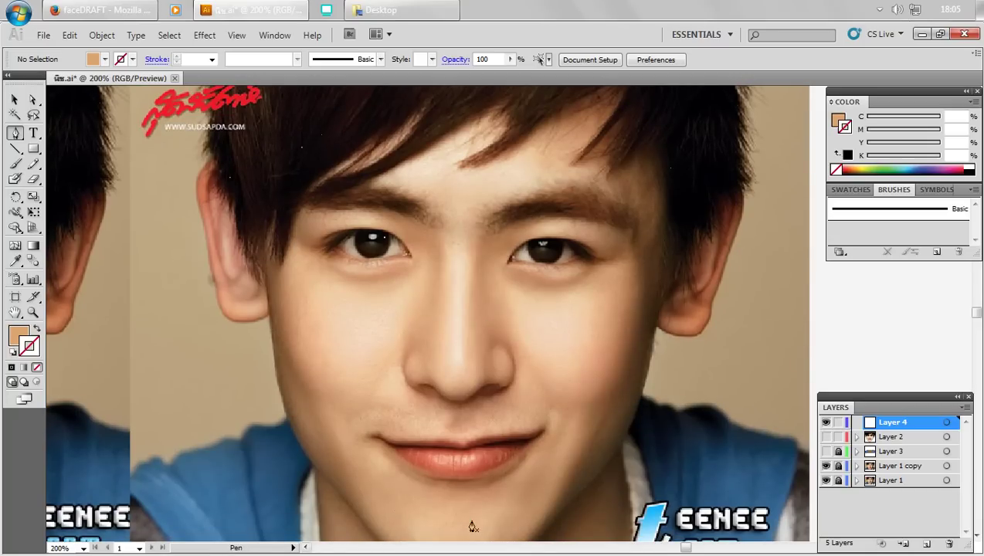
pyautogui.keyDown('ctrl'); pyautogui.click(538, 356); pyautogui.keyUp('ctrl')
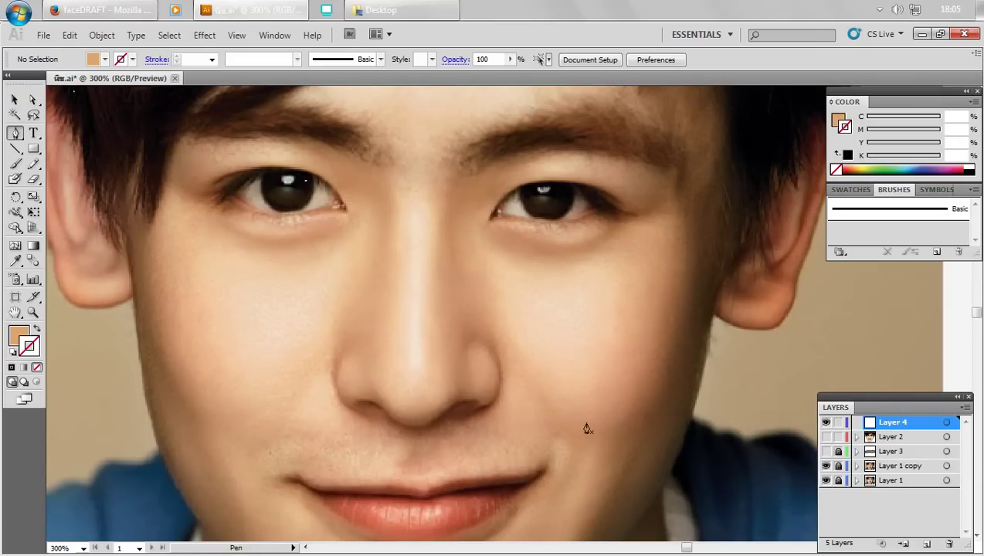
# - Trace an unfilled pen path from below the right eye down beside the nose and nostril
pyautogui.click(537, 387)
pyautogui.moveTo(585, 416); pyautogui.dragTo(608, 411)
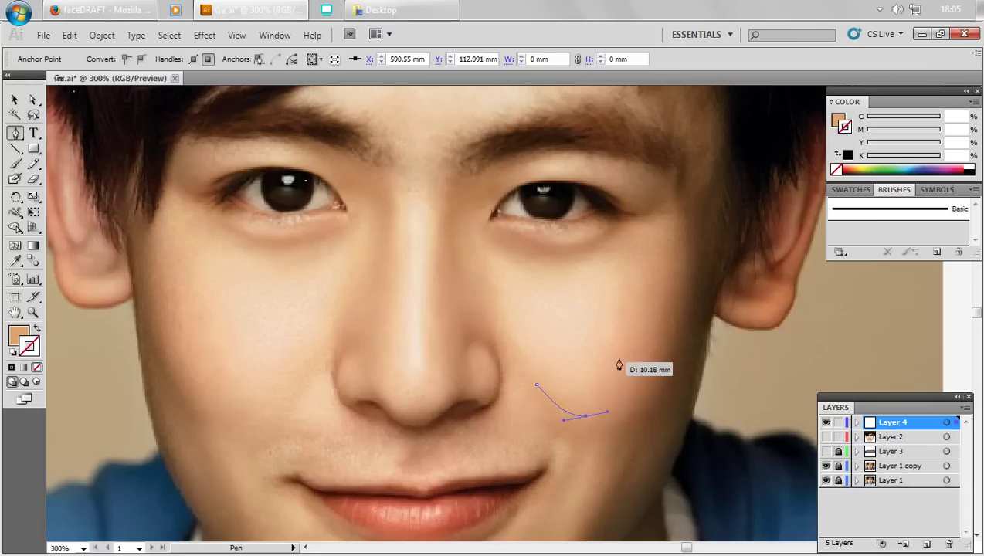
pyautogui.click(17, 338)
pyautogui.click(36, 368)
pyautogui.moveTo(538, 386)
pyautogui.mouseDown()
pyautogui.moveTo(638, 352)
pyautogui.moveTo(640, 263)
pyautogui.moveTo(624, 253)
pyautogui.mouseUp()
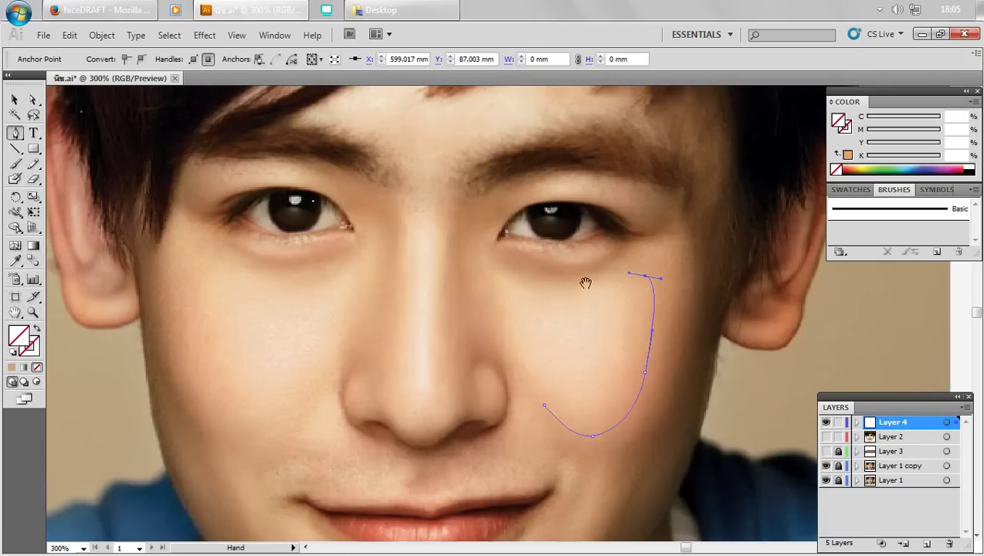
pyautogui.moveTo(540, 286); pyautogui.dragTo(454, 228)
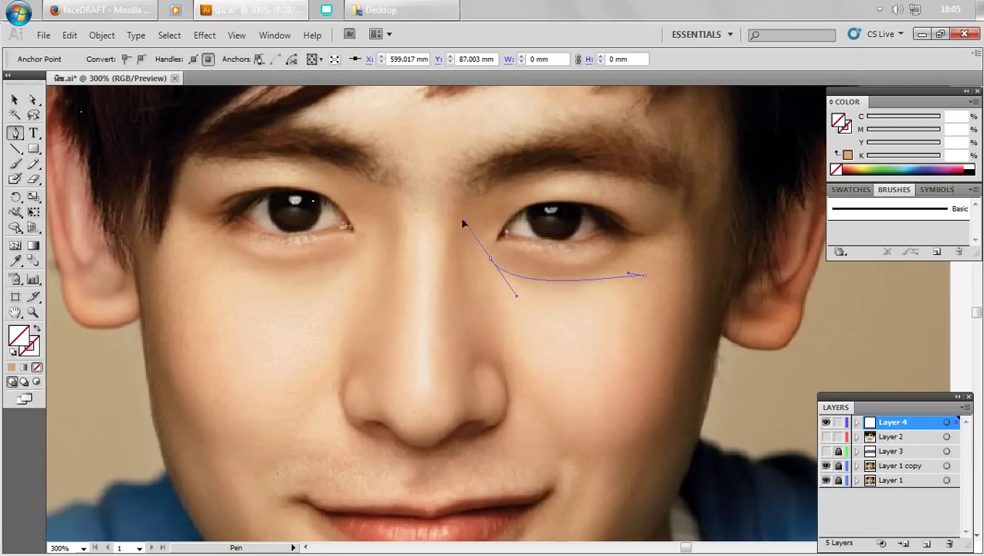
pyautogui.click(481, 276)
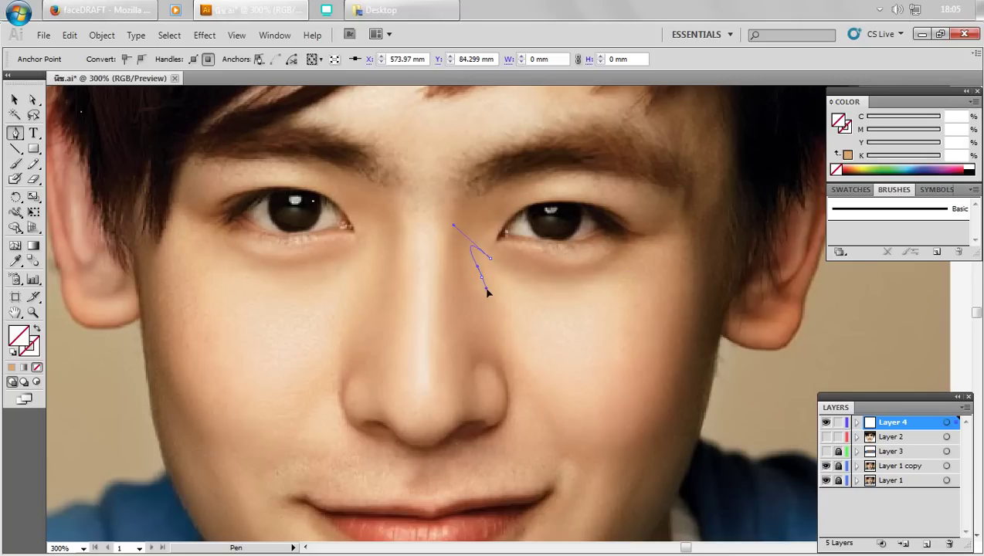
pyautogui.moveTo(488, 292); pyautogui.dragTo(502, 310)
pyautogui.moveTo(504, 355); pyautogui.dragTo(507, 363)
pyautogui.moveTo(545, 406); pyautogui.dragTo(553, 415)
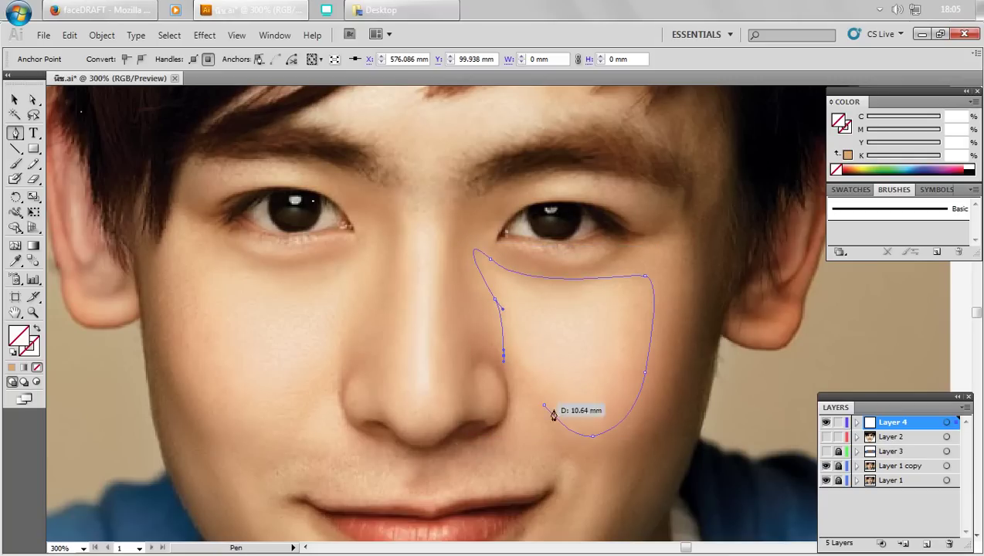
pyautogui.click(525, 392)
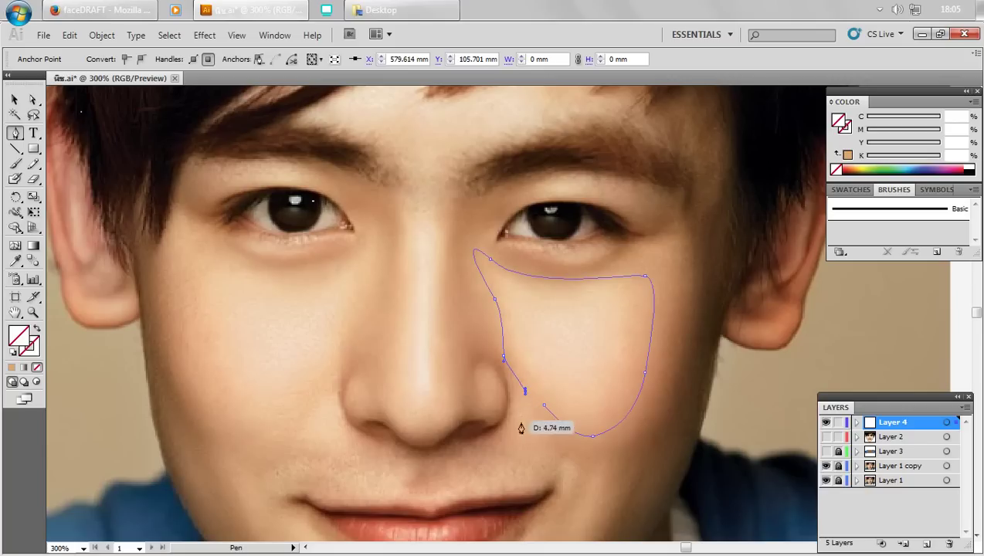
pyautogui.moveTo(520, 429)
pyautogui.mouseDown()
pyautogui.moveTo(479, 492)
pyautogui.moveTo(382, 496)
pyautogui.moveTo(416, 499)
pyautogui.mouseUp()
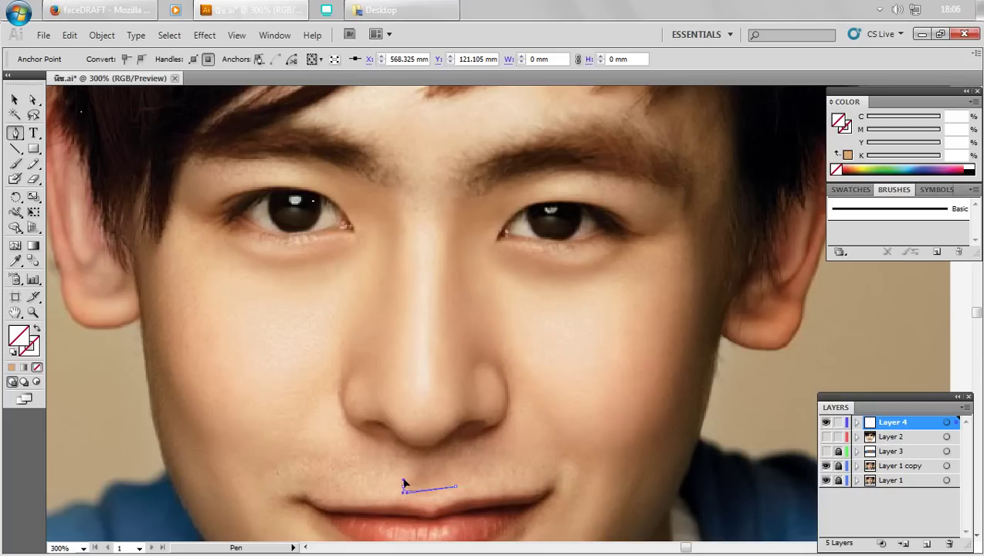
# - Continue the path along the upper lip to the mouth corner and lower lip, closing it at the start
pyautogui.moveTo(416, 470)
pyautogui.mouseDown()
pyautogui.moveTo(452, 467)
pyautogui.moveTo(529, 366)
pyautogui.mouseUp()
pyautogui.click(396, 468)
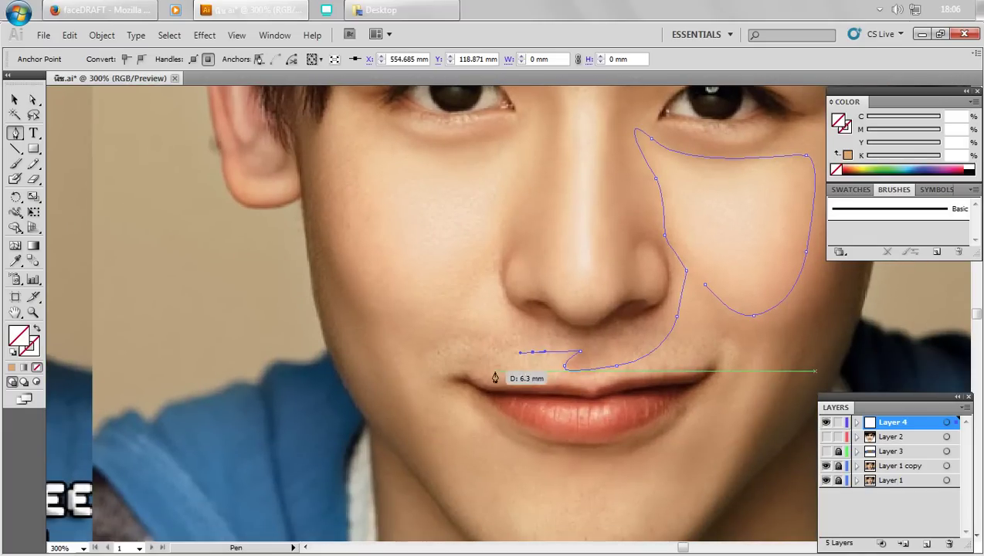
pyautogui.click(451, 377)
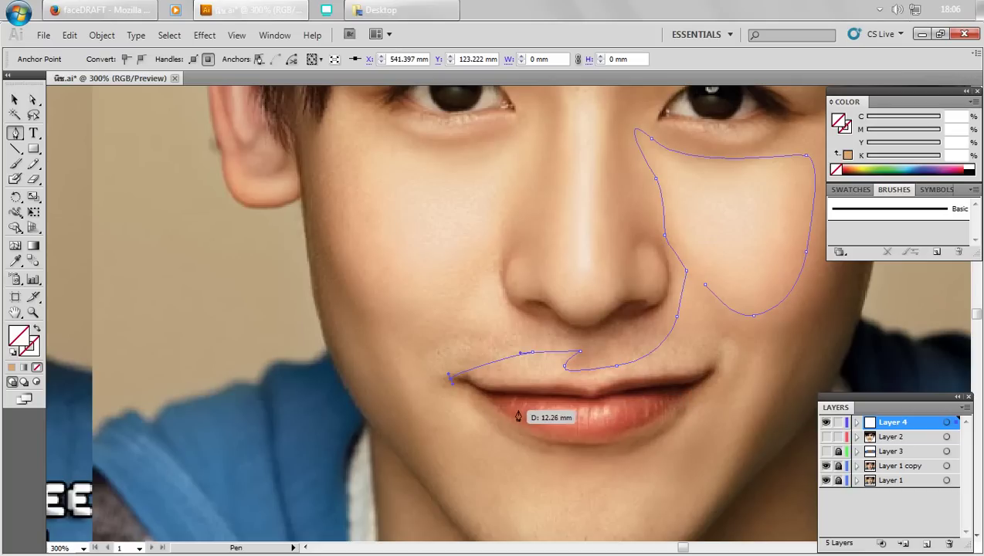
pyautogui.hotkey('ctrl', 'z')
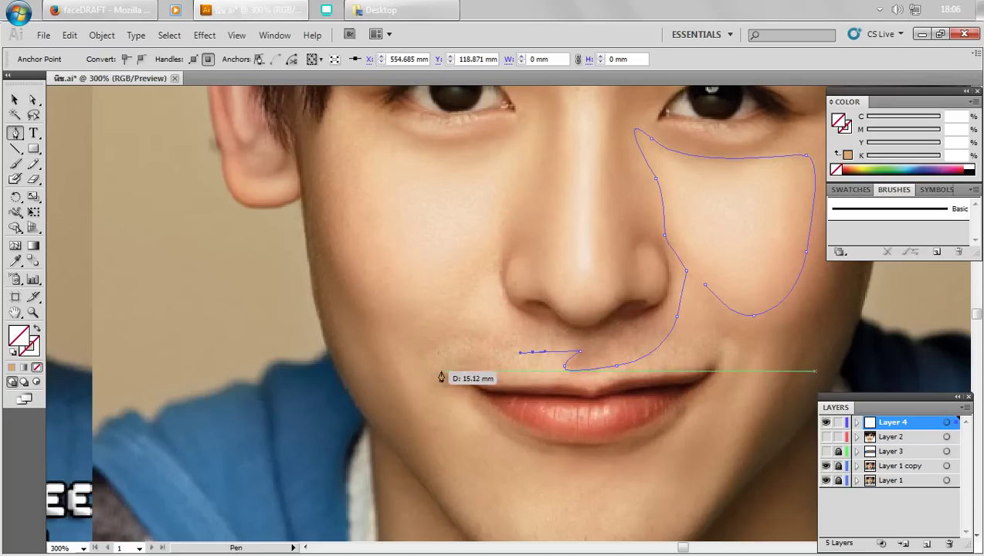
pyautogui.click(432, 358)
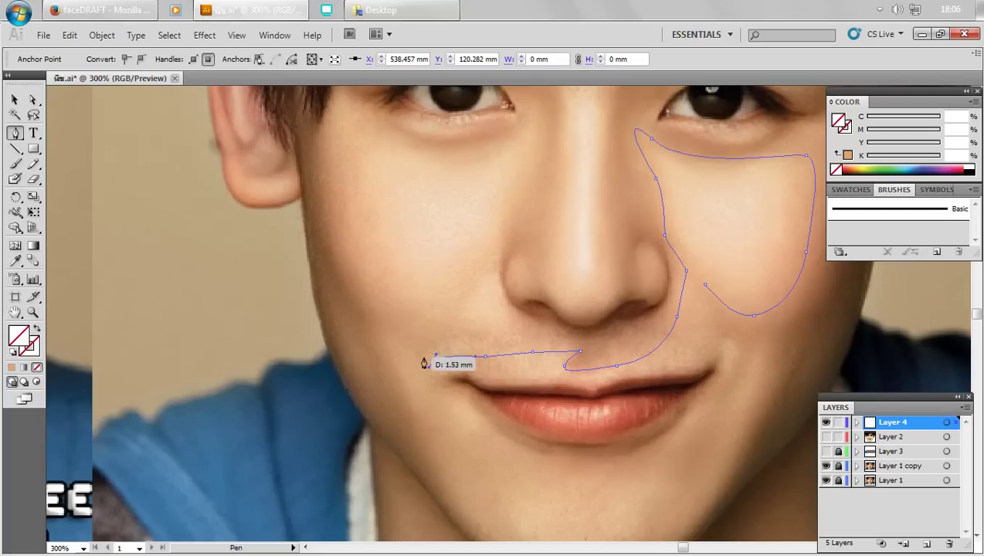
pyautogui.press('alt')
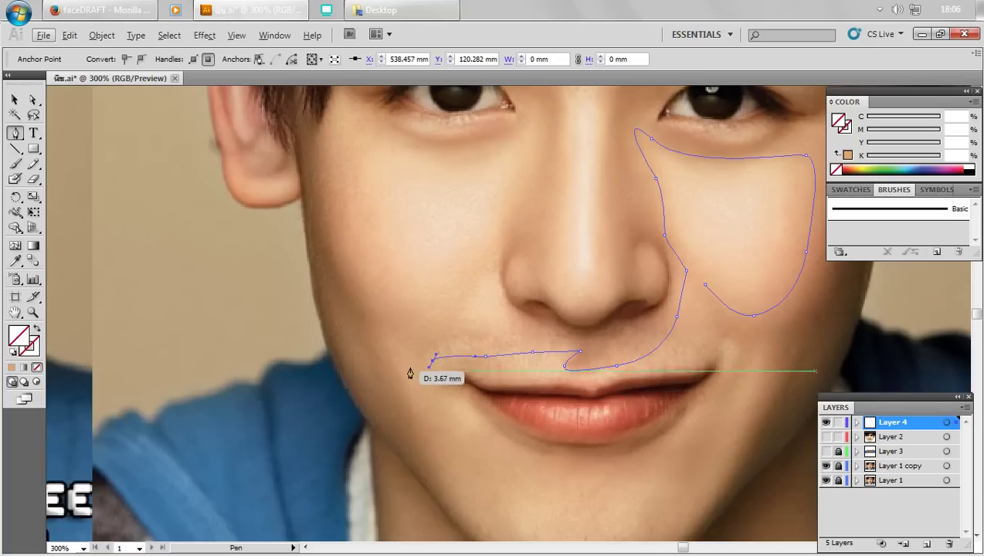
pyautogui.click(403, 372)
pyautogui.click(451, 409)
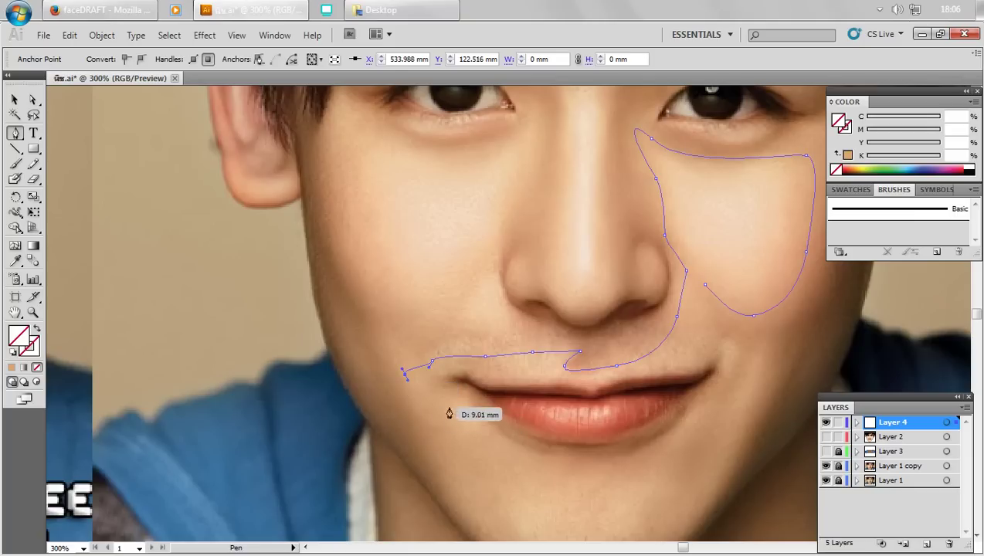
pyautogui.click(503, 430)
pyautogui.moveTo(509, 437)
pyautogui.mouseDown()
pyautogui.moveTo(476, 397)
pyautogui.moveTo(451, 396)
pyautogui.moveTo(697, 393)
pyautogui.moveTo(715, 379)
pyautogui.moveTo(719, 349)
pyautogui.moveTo(694, 314)
pyautogui.moveTo(700, 296)
pyautogui.mouseUp()
pyautogui.click(706, 287)
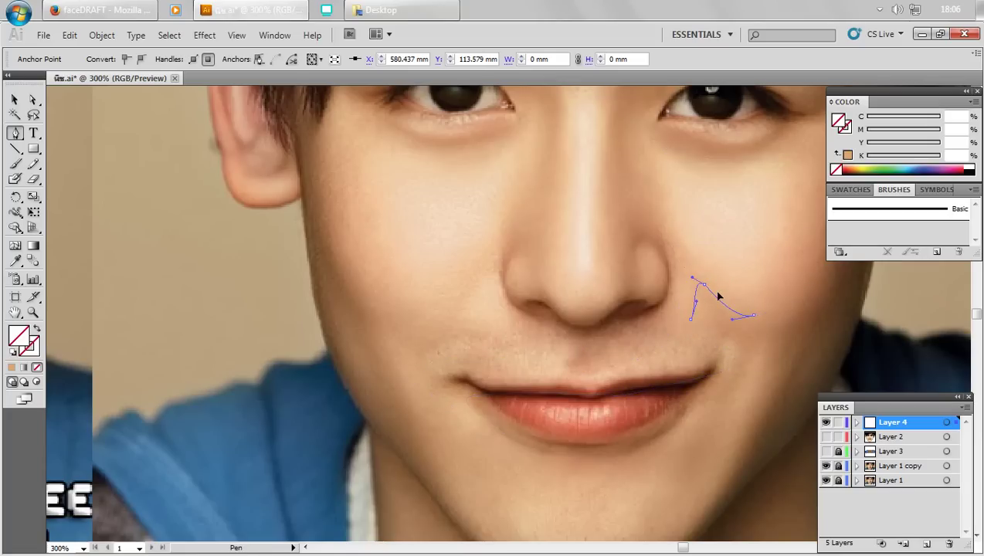
pyautogui.scroll(-1, 555, 303)
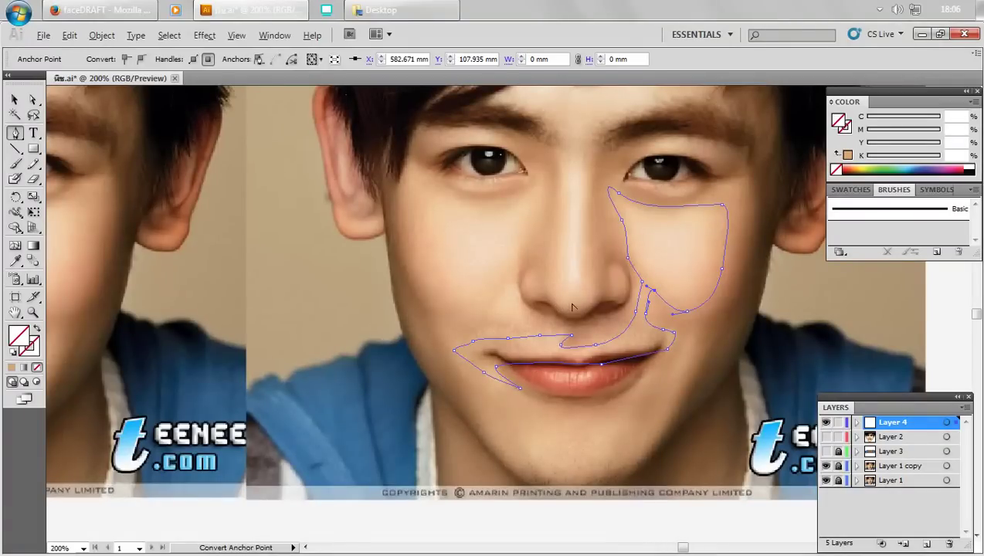
pyautogui.keyDown('ctrl'); pyautogui.click(662, 401); pyautogui.keyUp('ctrl')
# - Pen-trace a closed chin shape below the lower lip, undoing two stray anchors
pyautogui.press('p')
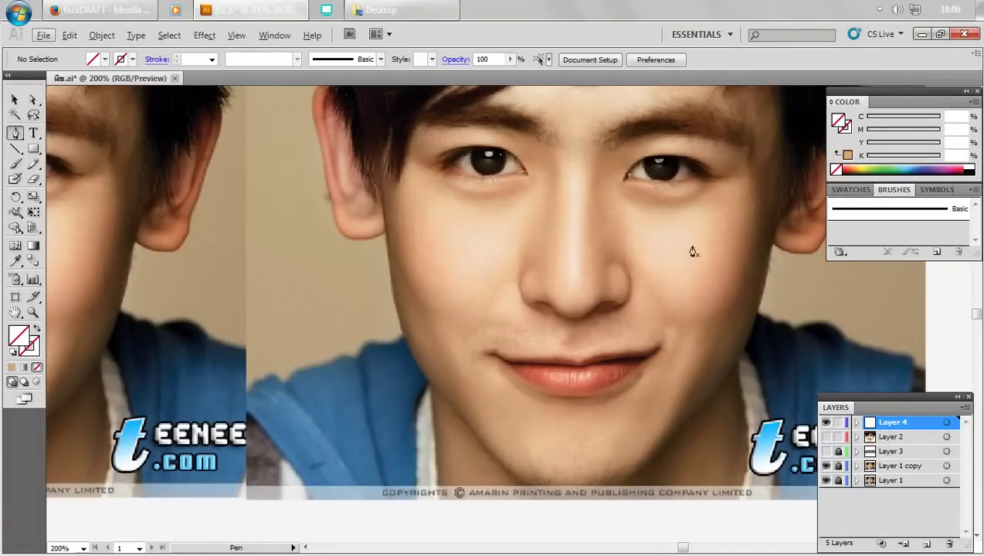
pyautogui.scroll(1, 675, 371)
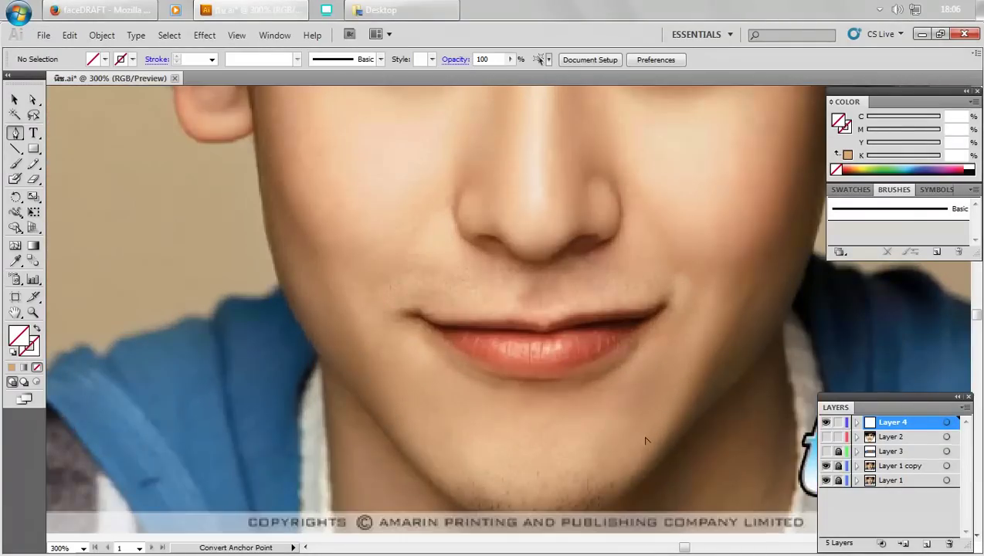
pyautogui.moveTo(624, 460); pyautogui.dragTo(636, 433)
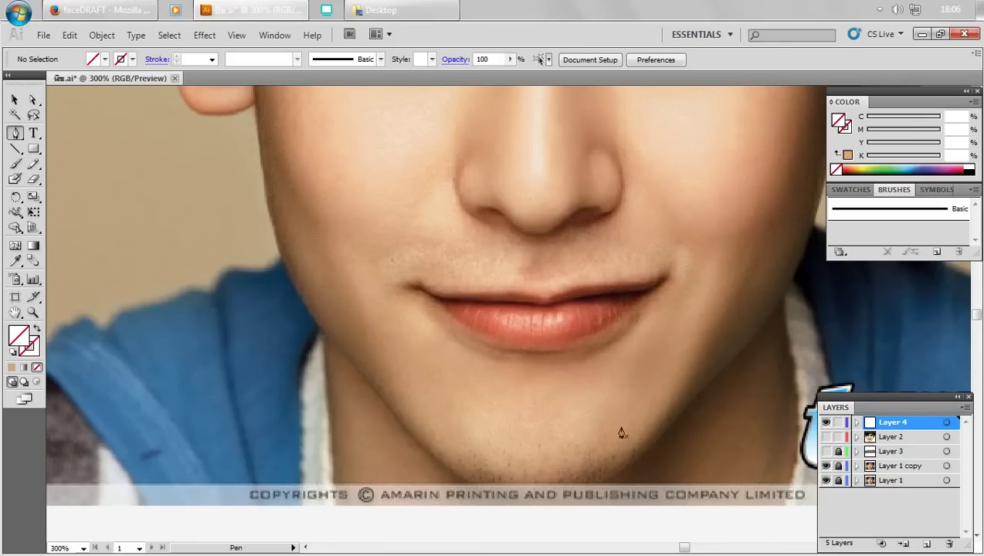
pyautogui.click(627, 403)
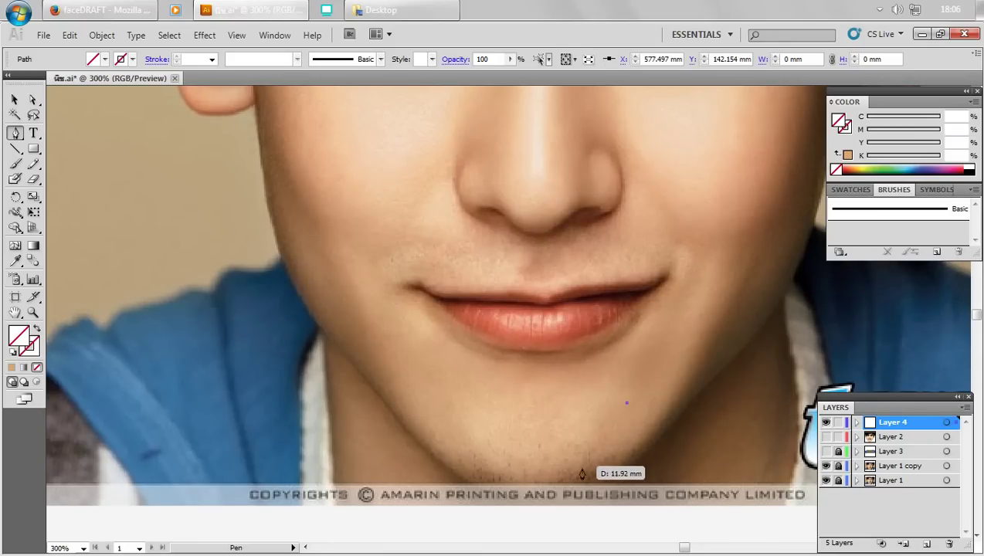
pyautogui.scroll(-1, 568, 467)
pyautogui.moveTo(561, 469); pyautogui.dragTo(466, 455)
pyautogui.hotkey('ctrl', 'z')
pyautogui.moveTo(609, 422)
pyautogui.mouseDown()
pyautogui.moveTo(480, 422)
pyautogui.moveTo(479, 403)
pyautogui.moveTo(551, 417)
pyautogui.mouseUp()
pyautogui.hotkey('ctrl', 'z')
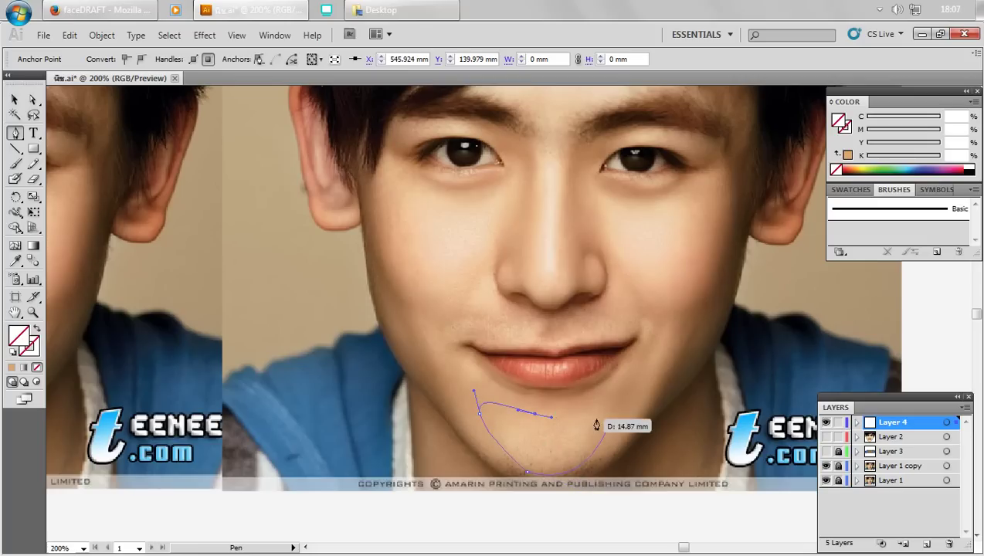
pyautogui.click(609, 424)
pyautogui.keyDown('ctrl'); pyautogui.click(510, 410); pyautogui.keyUp('ctrl')
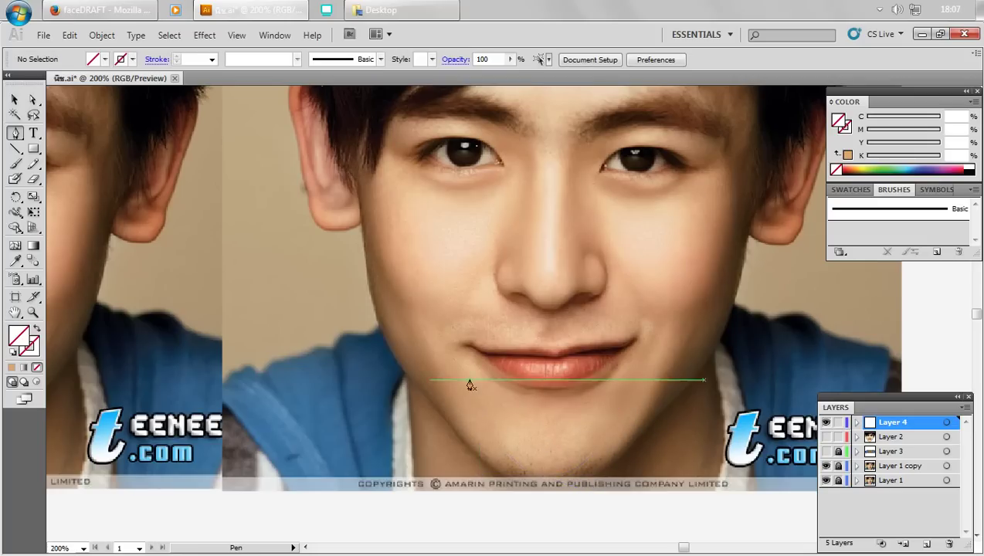
# - Trace a closed pen path on the left cheek from under the eye down around the nostril
pyautogui.moveTo(492, 313); pyautogui.dragTo(495, 364)
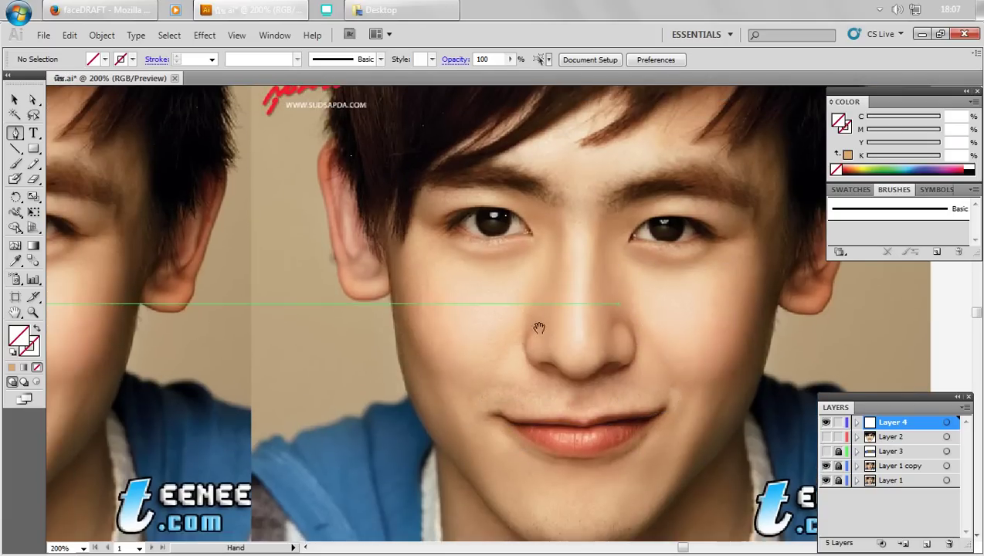
pyautogui.moveTo(502, 259); pyautogui.dragTo(568, 301)
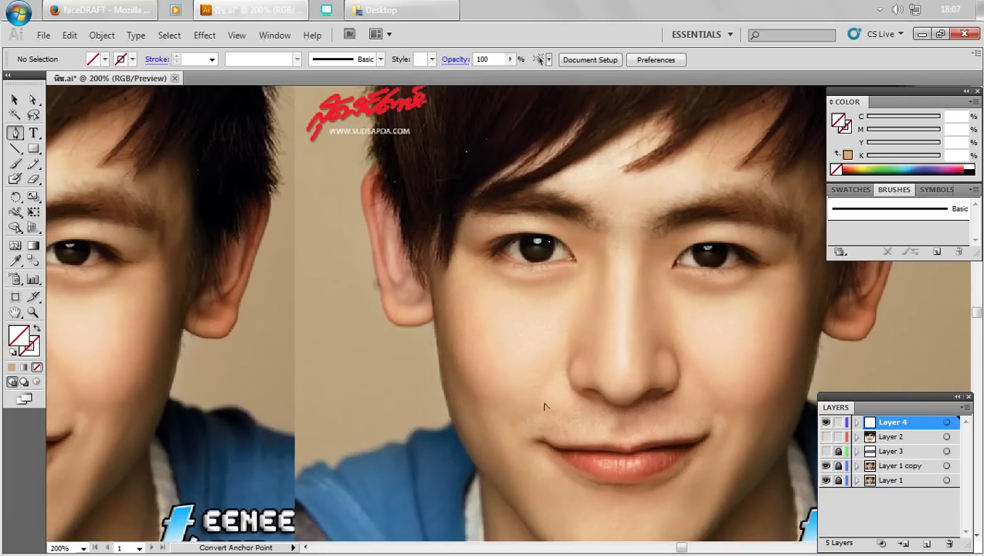
pyautogui.keyDown('alt'); pyautogui.scroll(1, 545, 407); pyautogui.keyUp('alt')
pyautogui.moveTo(522, 397); pyautogui.dragTo(456, 383)
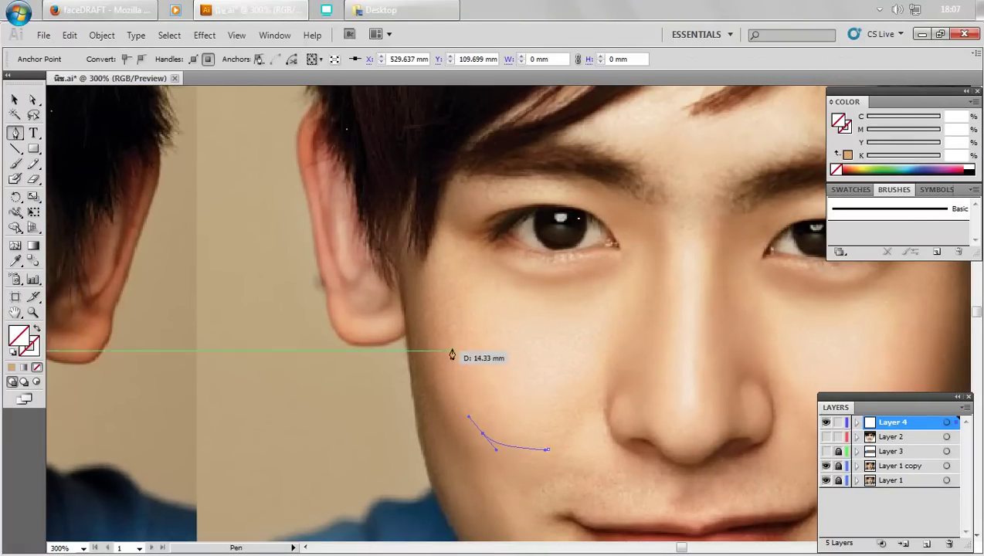
pyautogui.moveTo(451, 346)
pyautogui.mouseDown()
pyautogui.moveTo(453, 273)
pyautogui.moveTo(517, 289)
pyautogui.mouseUp()
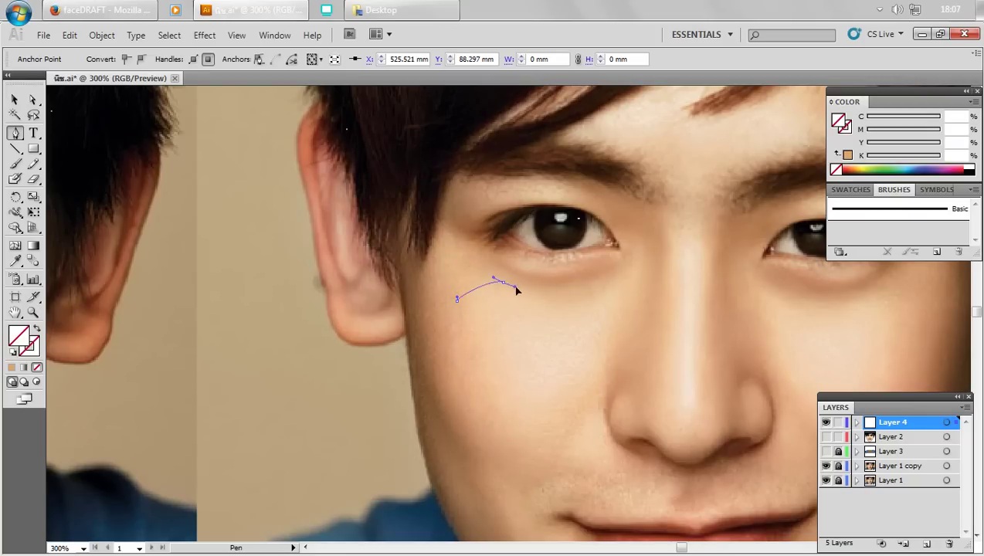
pyautogui.moveTo(580, 301); pyautogui.dragTo(639, 292)
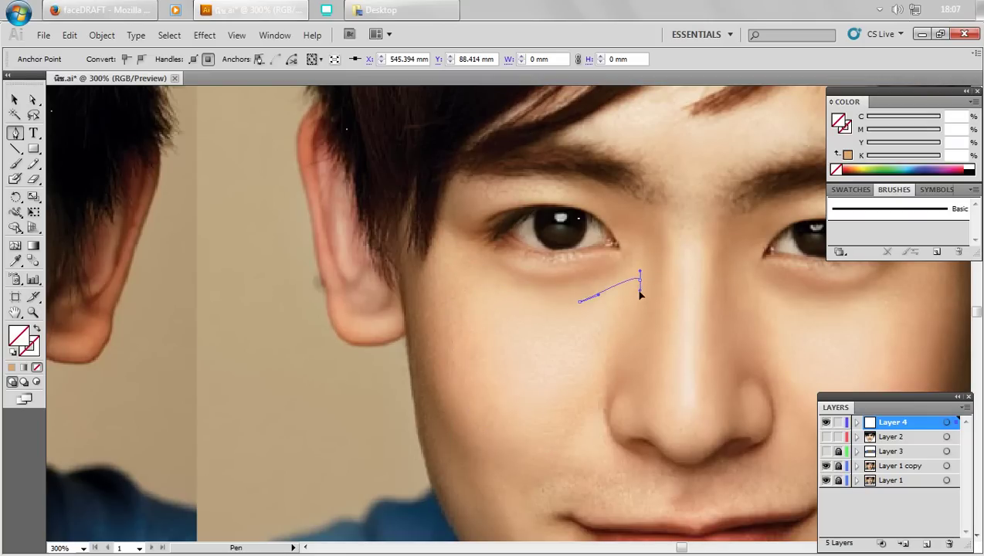
pyautogui.moveTo(605, 378)
pyautogui.mouseDown()
pyautogui.moveTo(584, 424)
pyautogui.moveTo(606, 433)
pyautogui.mouseUp()
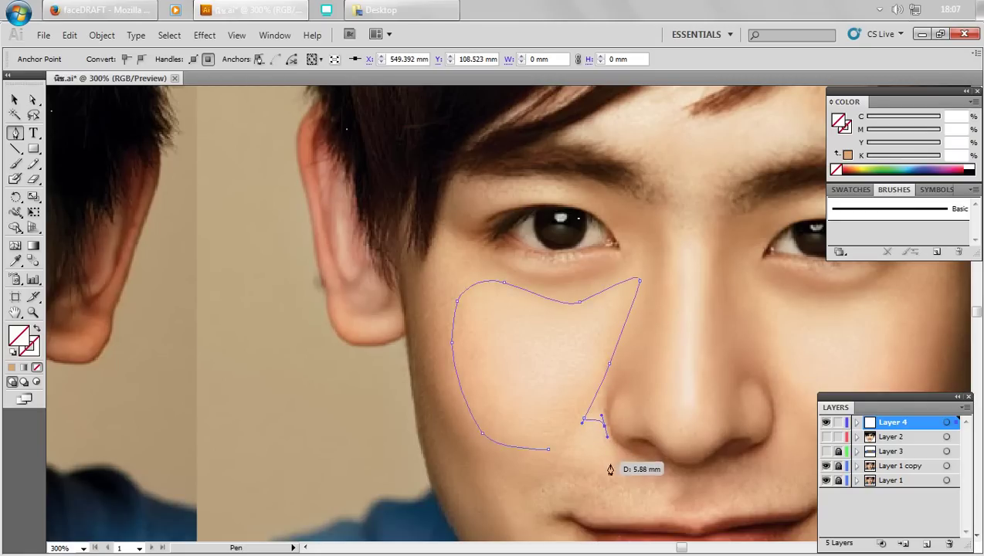
pyautogui.moveTo(593, 468); pyautogui.dragTo(548, 452)
pyautogui.press('v')
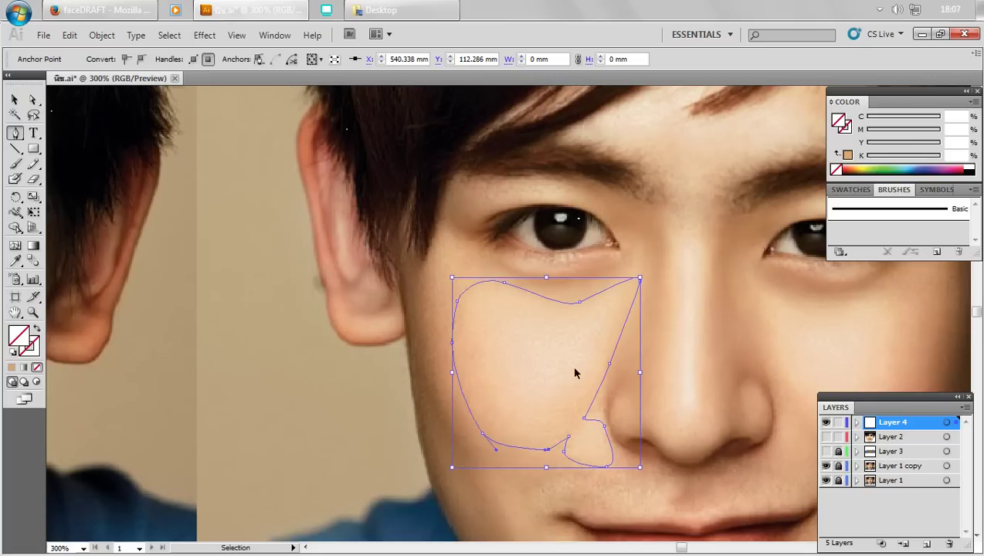
pyautogui.keyDown('ctrl'); pyautogui.click(575, 373); pyautogui.keyUp('ctrl')
pyautogui.scroll(1, 637, 433)
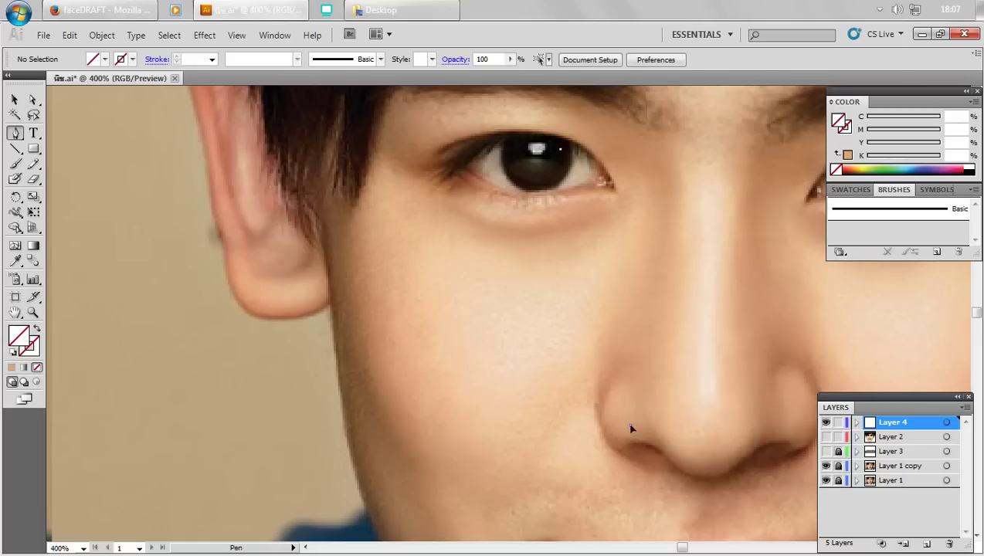
# - Draw a short shading curve beside the nostril and adjust its handle
pyautogui.moveTo(631, 426); pyautogui.dragTo(621, 397)
pyautogui.click(630, 426)
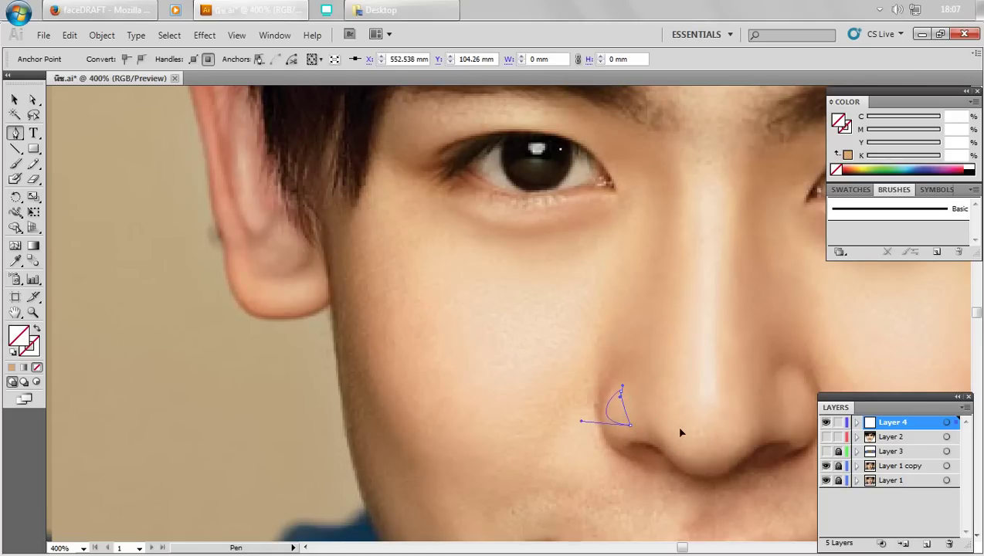
pyautogui.keyDown('ctrl'); pyautogui.click(722, 358); pyautogui.keyUp('ctrl')
pyautogui.scroll(-2, 721, 358)
pyautogui.scroll(2, 725, 428)
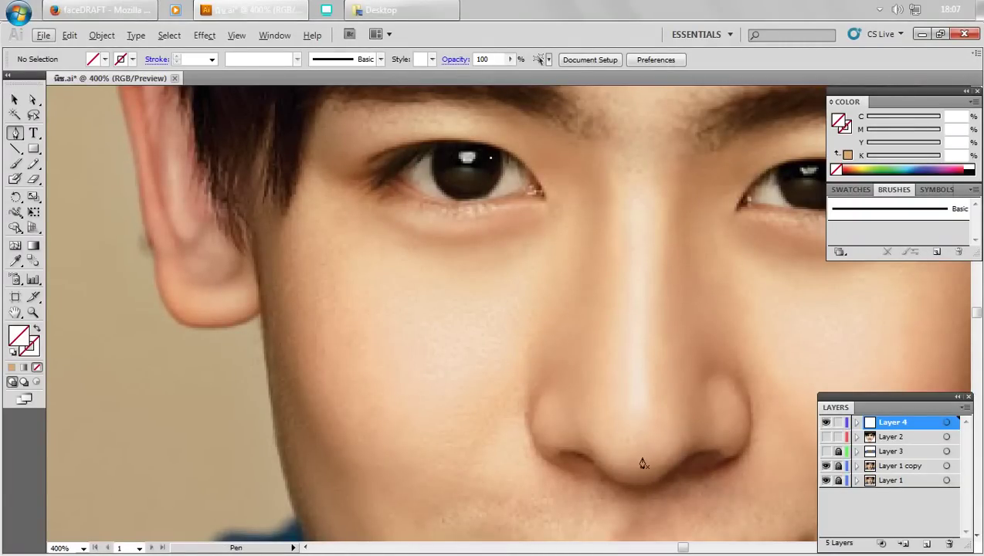
# - Start the outline under the nostril, running up the nose bridge and along the eyebrow
pyautogui.moveTo(660, 466); pyautogui.dragTo(607, 465)
pyautogui.click(593, 441)
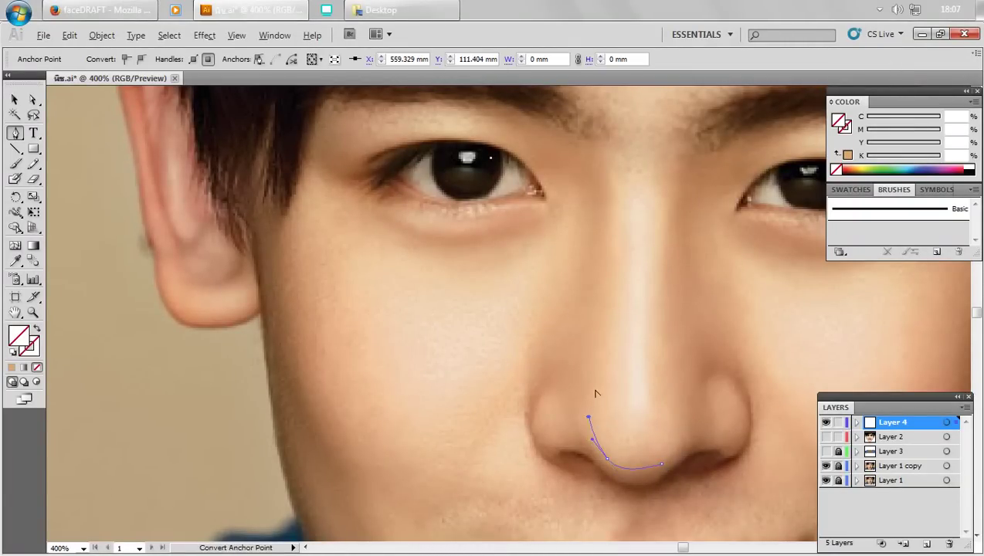
pyautogui.scroll(-1, 587, 409)
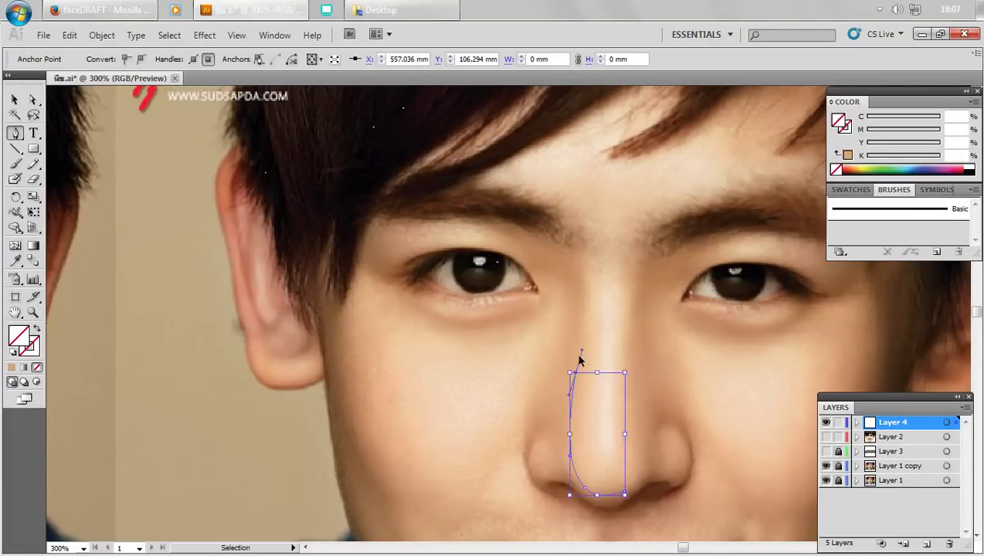
pyautogui.moveTo(579, 397); pyautogui.dragTo(582, 258)
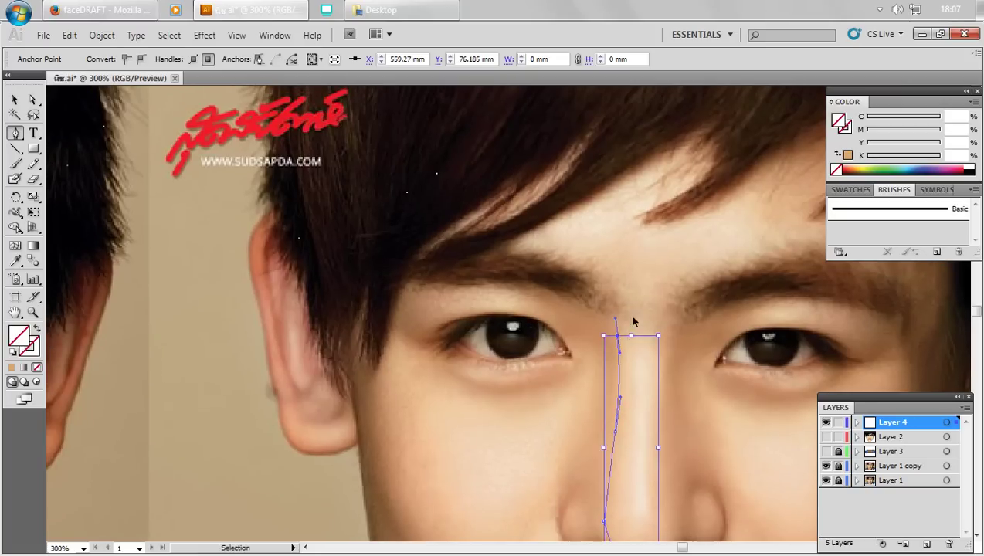
pyautogui.moveTo(608, 285); pyautogui.dragTo(520, 263)
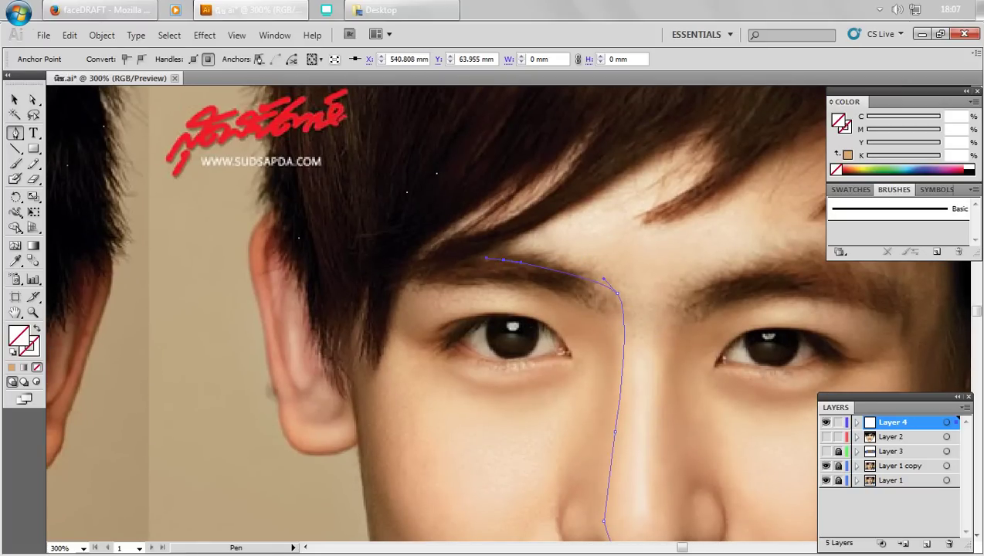
pyautogui.hotkey('ctrl', '-')
# - Continue the outline around the outer brow end, along the far eyebrow and eyelid
pyautogui.moveTo(342, 314)
pyautogui.mouseDown()
pyautogui.moveTo(521, 222)
pyautogui.moveTo(668, 247)
pyautogui.moveTo(647, 281)
pyautogui.moveTo(682, 318)
pyautogui.moveTo(672, 343)
pyautogui.mouseUp()
pyautogui.click(676, 272)
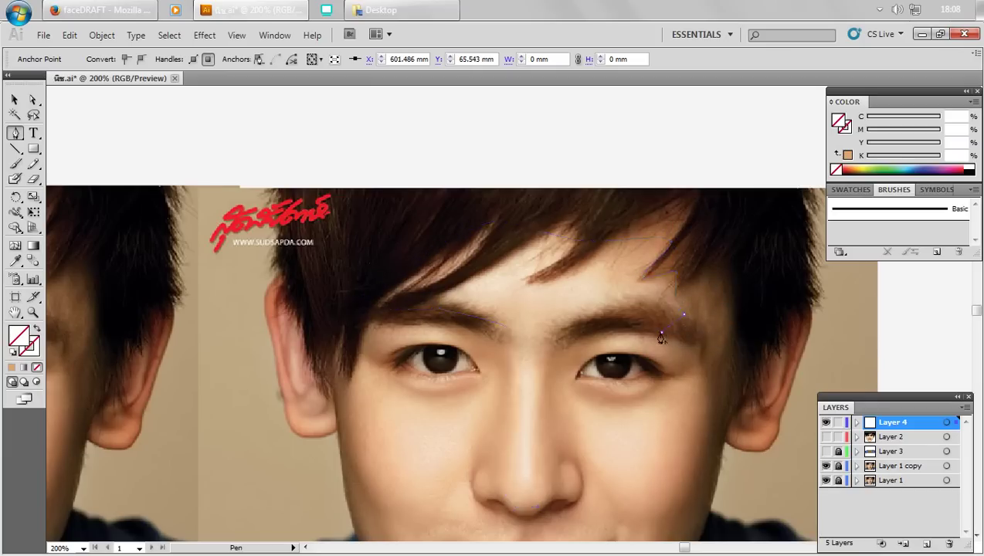
pyautogui.scroll(1, 665, 341)
pyautogui.moveTo(655, 370); pyautogui.dragTo(562, 369)
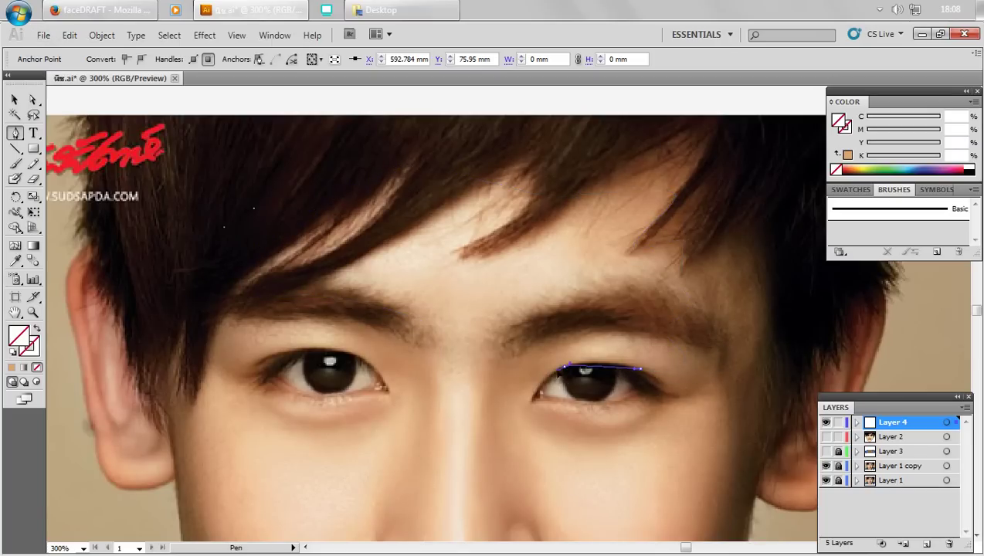
pyautogui.click(533, 382)
pyautogui.moveTo(566, 344); pyautogui.dragTo(587, 330)
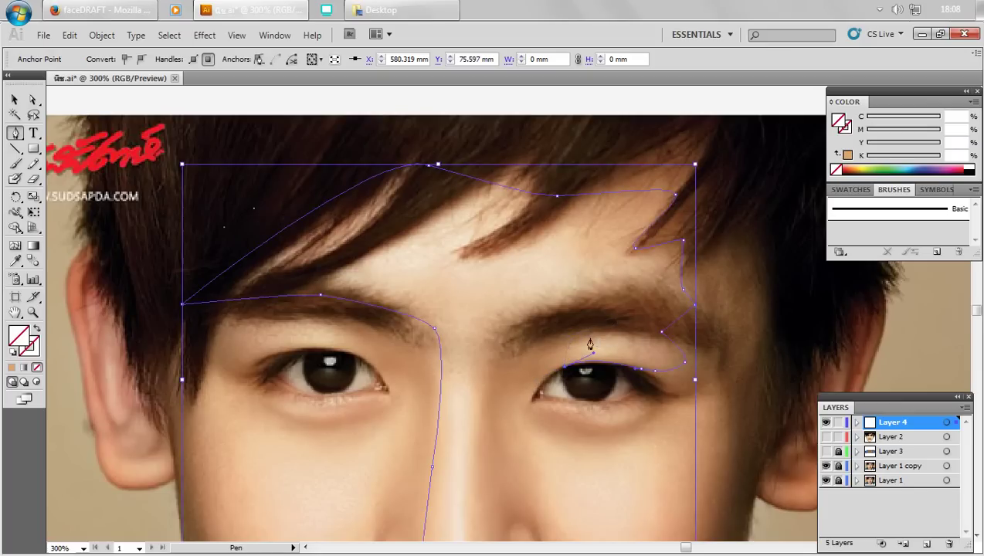
pyautogui.moveTo(608, 320)
pyautogui.mouseDown()
pyautogui.moveTo(539, 319)
pyautogui.moveTo(520, 340)
pyautogui.mouseUp()
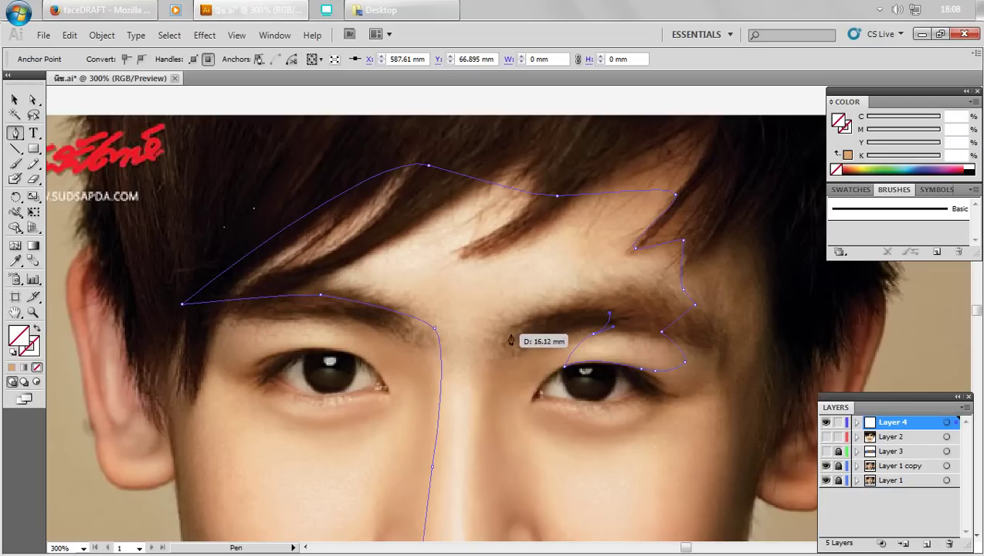
# - Close the outline between the eyebrows, down the nose bridge and under the nose tip
pyautogui.click(506, 337)
pyautogui.scroll(-2, 491, 361)
pyautogui.click(495, 374)
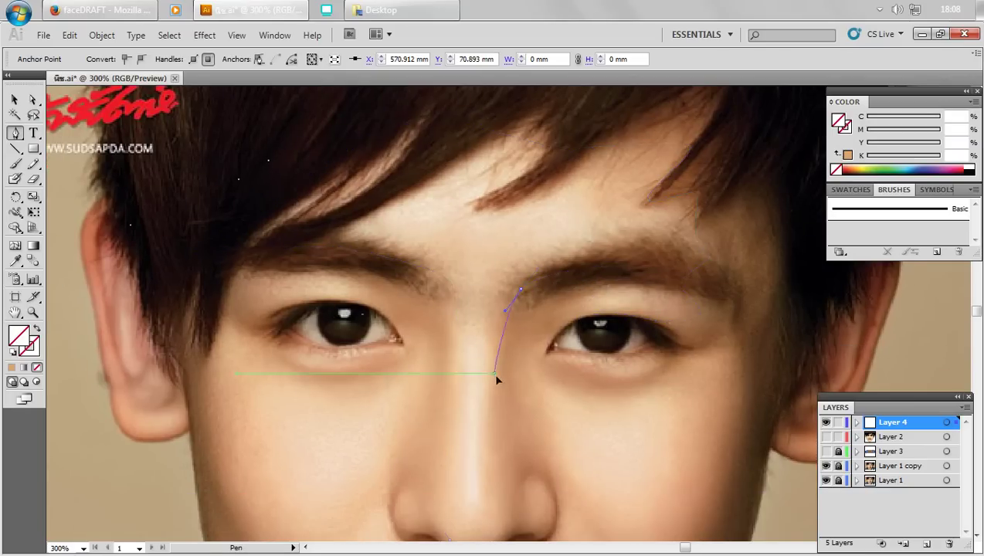
pyautogui.scroll(-3, 494, 432)
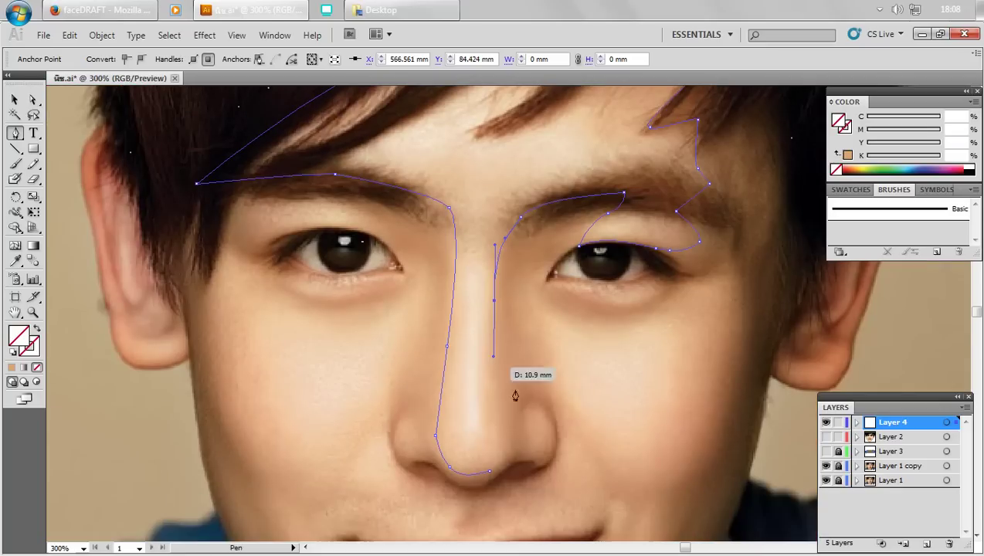
pyautogui.click(501, 436)
pyautogui.moveTo(487, 473); pyautogui.dragTo(474, 478)
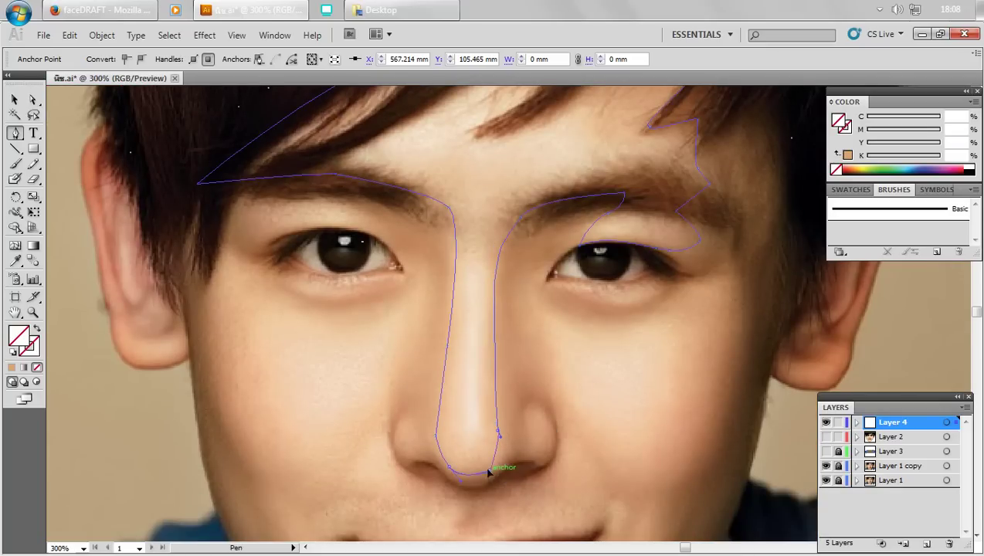
pyautogui.keyDown('ctrl'); pyautogui.click(494, 445); pyautogui.keyUp('ctrl')
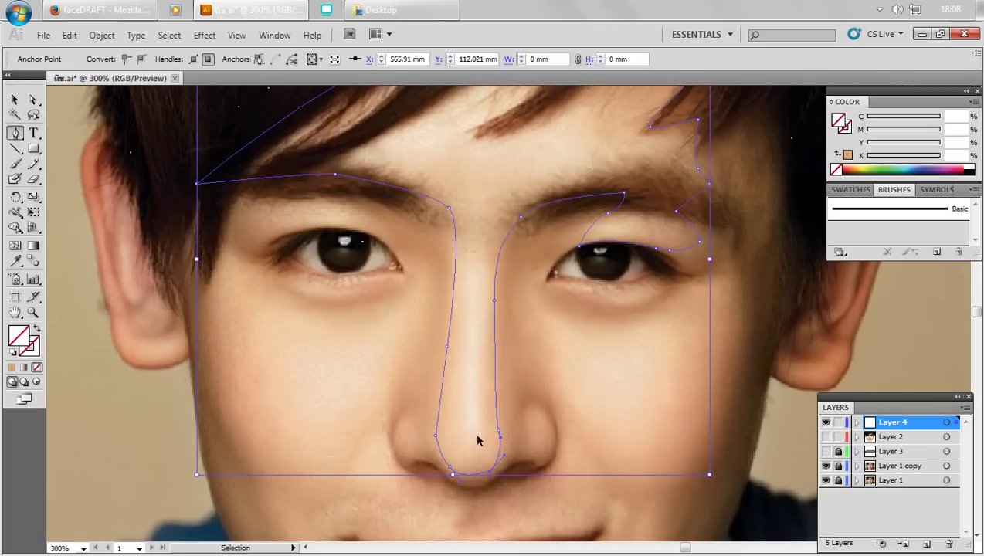
pyautogui.keyDown('ctrl'); pyautogui.click(476, 442); pyautogui.keyUp('ctrl')
pyautogui.moveTo(473, 440)
pyautogui.mouseDown()
pyautogui.moveTo(464, 438)
pyautogui.moveTo(474, 304)
pyautogui.mouseUp()
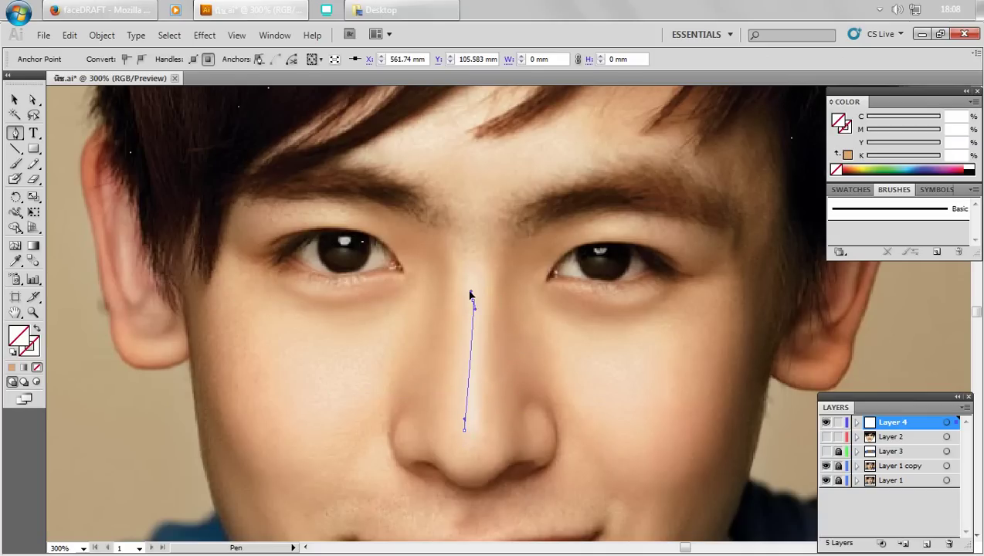
# - Draw a narrow closed path from the nose tip up the bridge to between the eyes
pyautogui.keyDown('ctrl'); pyautogui.click(478, 446); pyautogui.keyUp('ctrl')
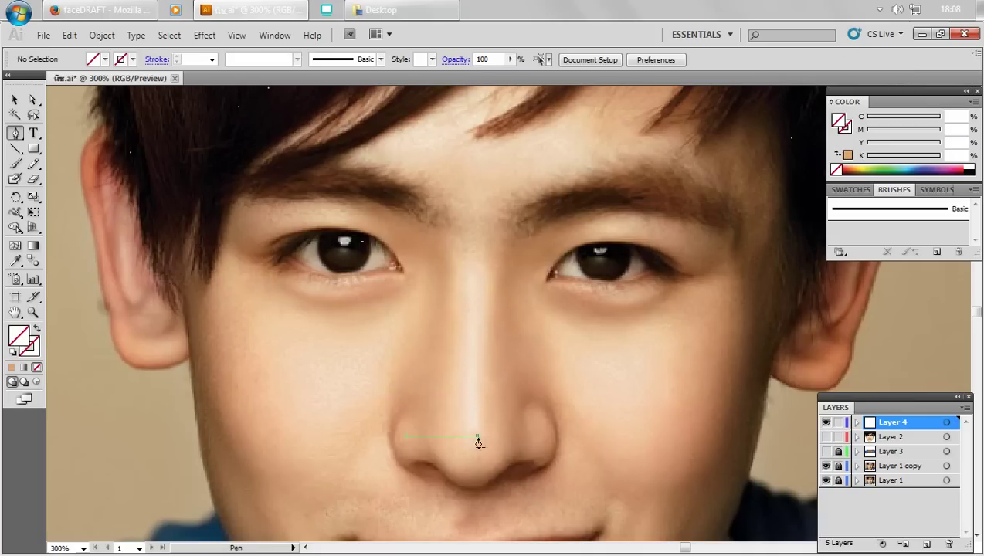
pyautogui.moveTo(477, 437); pyautogui.dragTo(453, 436)
pyautogui.moveTo(468, 274); pyautogui.dragTo(476, 284)
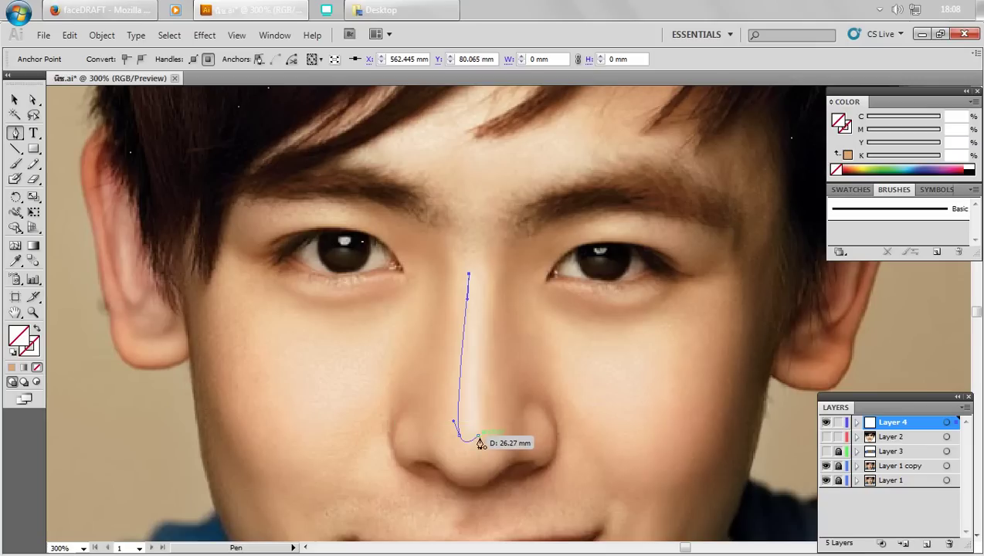
pyautogui.keyDown('ctrl'); pyautogui.click(476, 279); pyautogui.keyUp('ctrl')
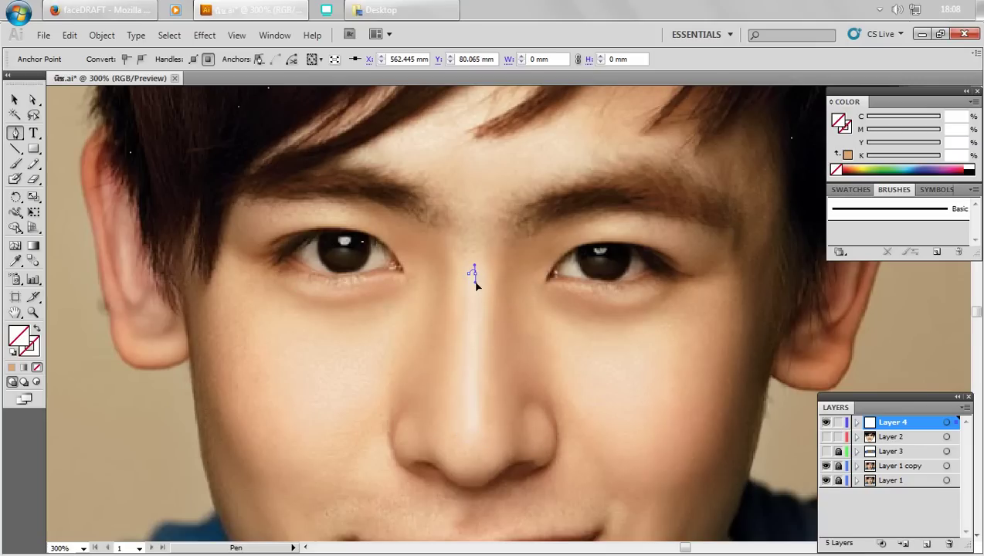
pyautogui.moveTo(459, 436)
pyautogui.mouseDown()
pyautogui.moveTo(480, 438)
pyautogui.moveTo(465, 450)
pyautogui.mouseUp()
pyautogui.click(475, 274)
pyautogui.keyDown('ctrl'); pyautogui.click(531, 367); pyautogui.keyUp('ctrl')
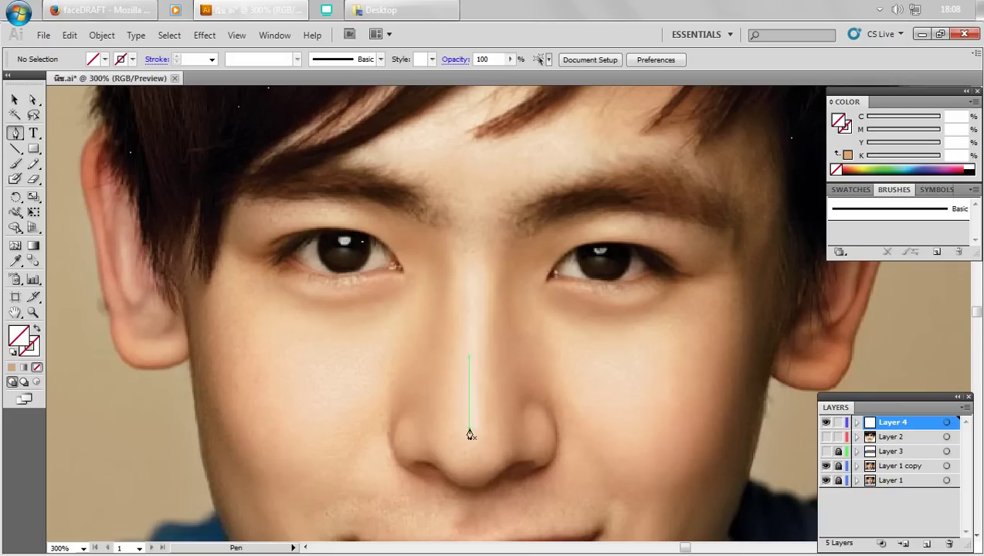
# - Add a second small nose-bridge shape at the nose tip
pyautogui.moveTo(471, 424)
pyautogui.mouseDown()
pyautogui.moveTo(474, 283)
pyautogui.moveTo(476, 431)
pyautogui.mouseUp()
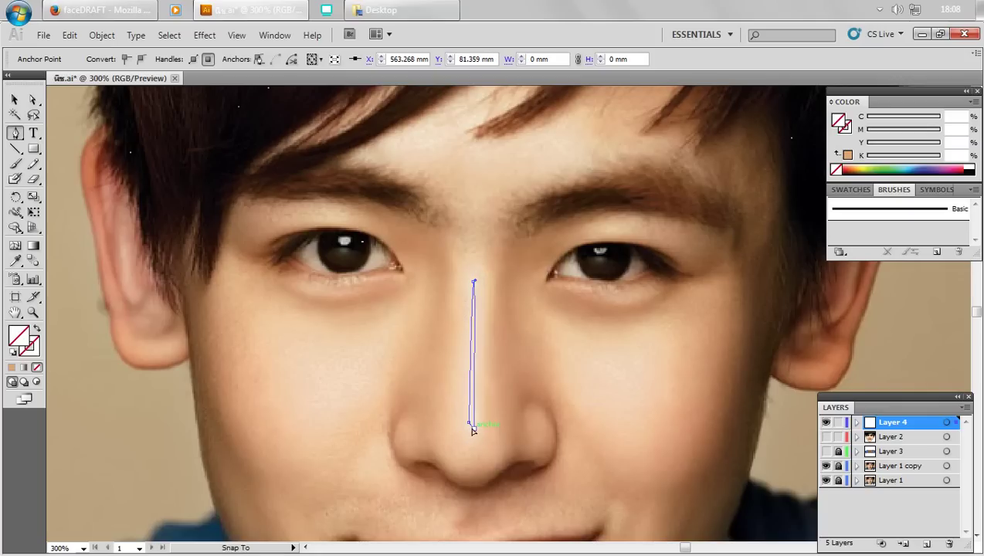
pyautogui.keyDown('ctrl'); pyautogui.click(568, 313); pyautogui.keyUp('ctrl')
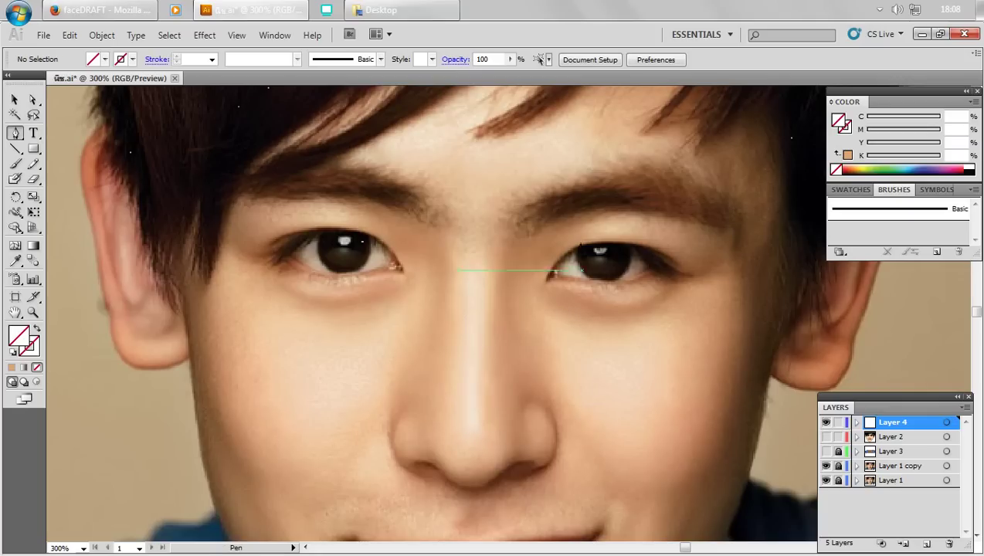
pyautogui.hotkey('ctrl', '-')
pyautogui.moveTo(545, 157); pyautogui.dragTo(589, 330)
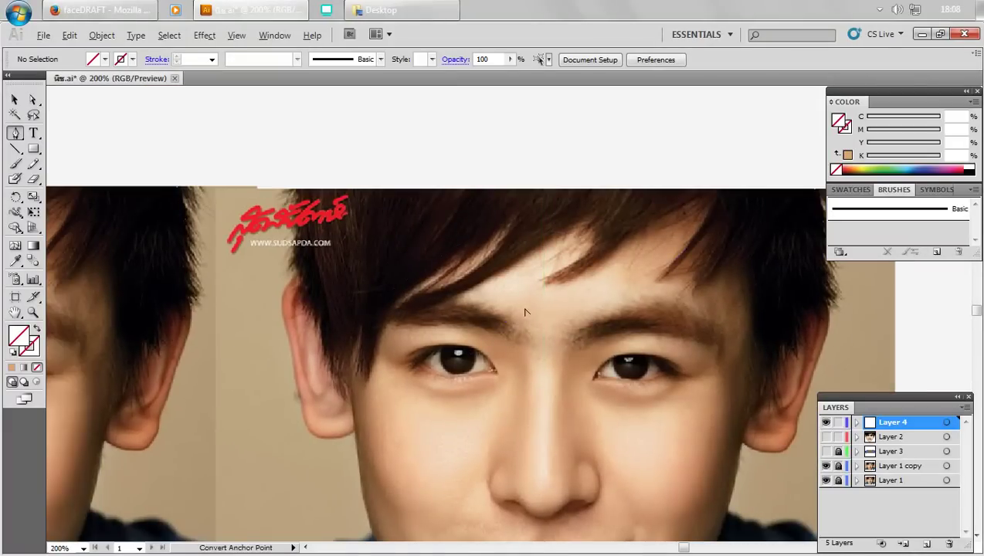
# - Pen-trace a closed shading shape over the forehead beneath the fringe
pyautogui.hotkey('ctrl', '+')
pyautogui.moveTo(538, 285); pyautogui.dragTo(484, 286)
pyautogui.moveTo(424, 295); pyautogui.dragTo(414, 296)
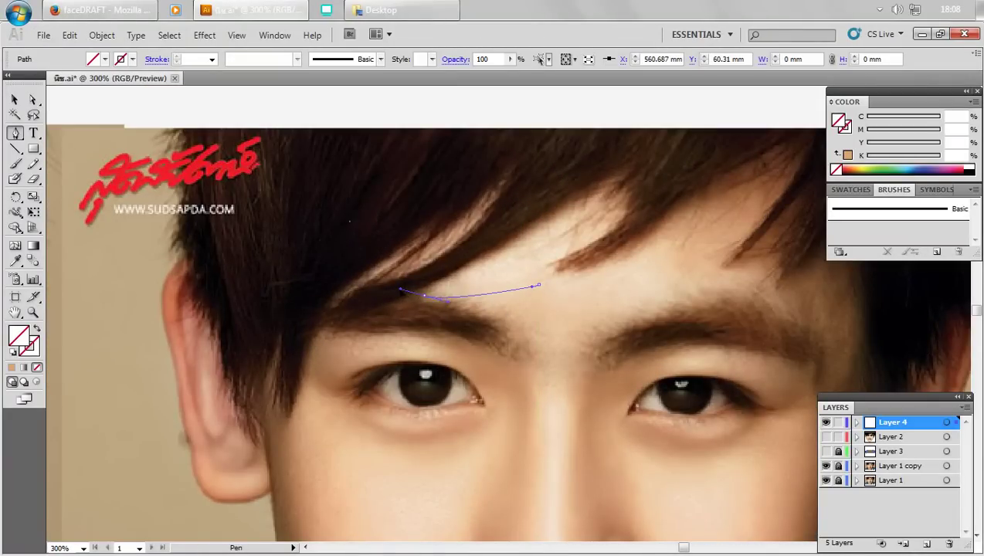
pyautogui.click(423, 296)
pyautogui.moveTo(562, 187); pyautogui.dragTo(570, 198)
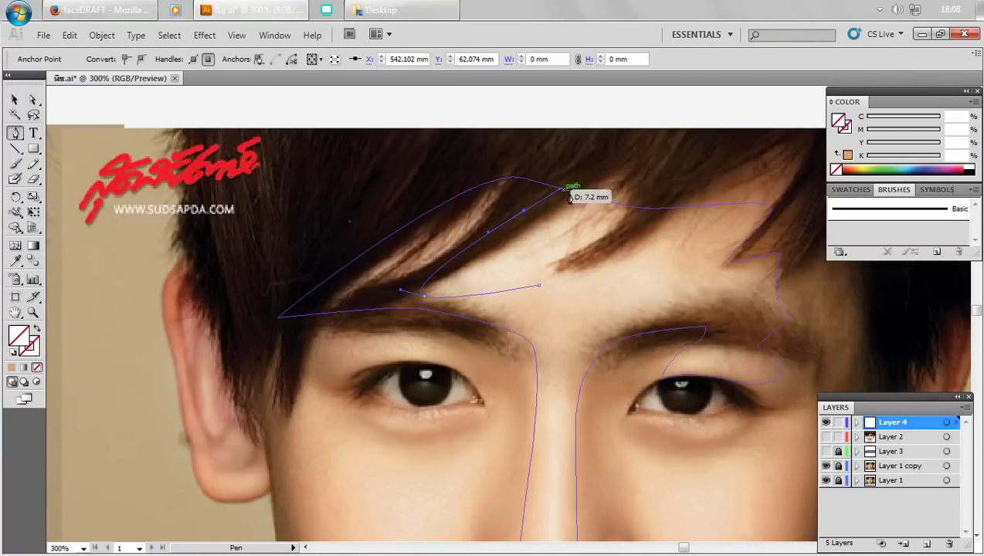
pyautogui.moveTo(623, 214); pyautogui.dragTo(651, 218)
pyautogui.moveTo(682, 274); pyautogui.dragTo(626, 310)
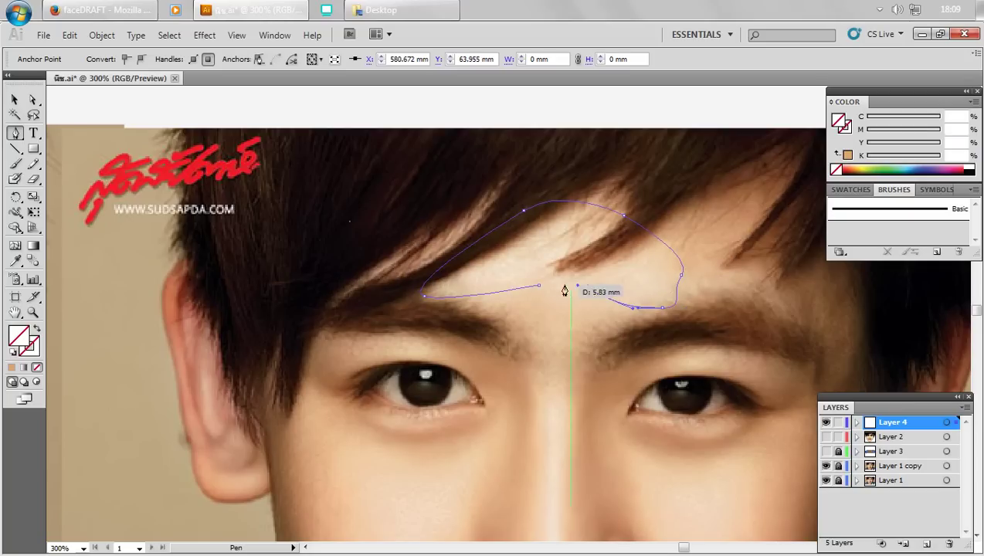
pyautogui.moveTo(539, 286); pyautogui.dragTo(540, 293)
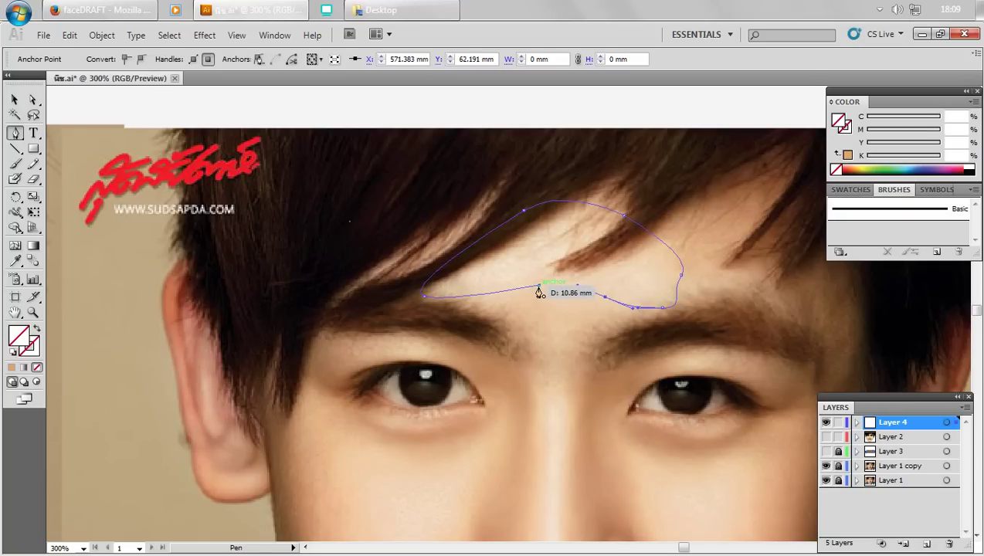
pyautogui.keyDown('ctrl'); pyautogui.click(601, 308); pyautogui.keyUp('ctrl')
# - Trace a closed shading shape over the left eyebrow and upper eyelid
pyautogui.hotkey('ctrl', '-')
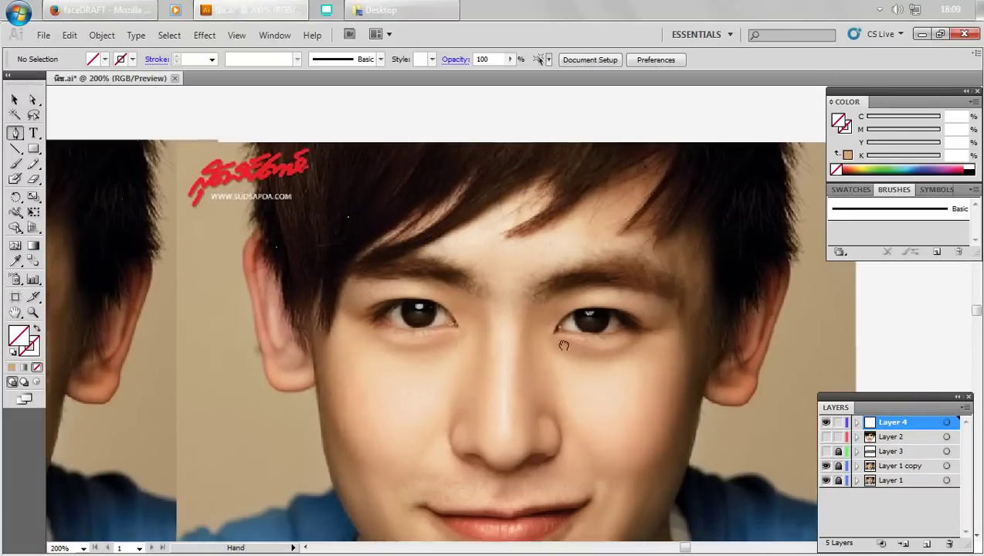
pyautogui.moveTo(659, 434); pyautogui.dragTo(647, 422)
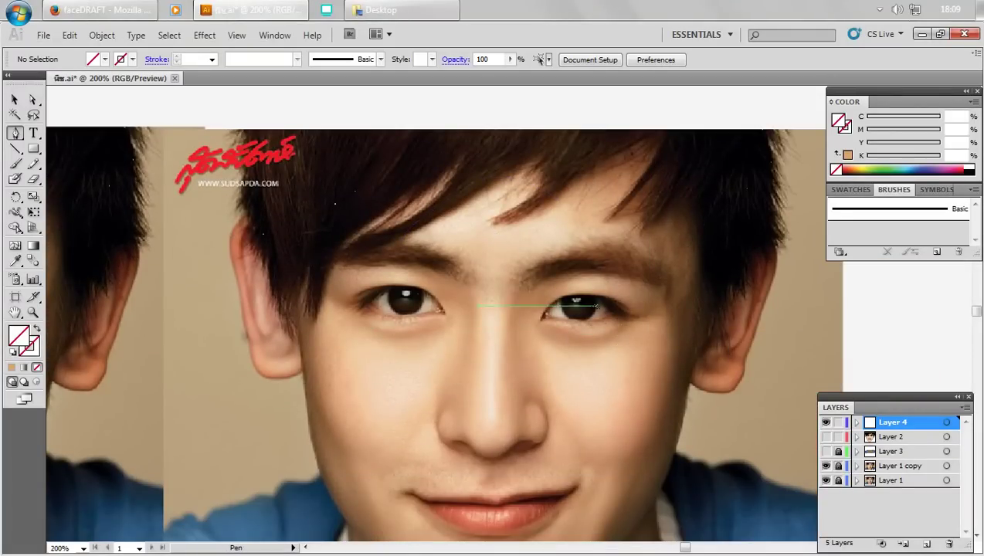
pyautogui.scroll(2, 411, 282)
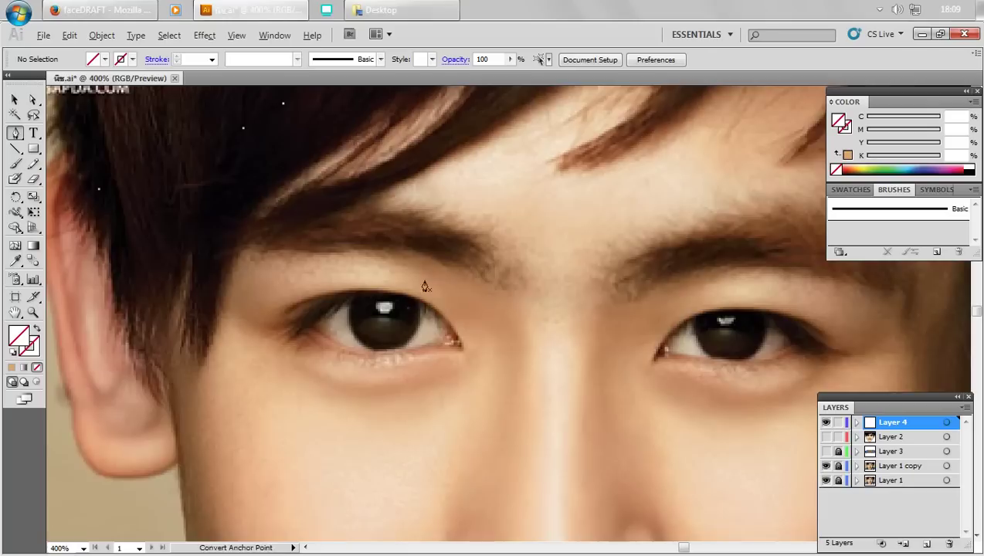
pyautogui.moveTo(474, 316)
pyautogui.mouseDown()
pyautogui.moveTo(518, 333)
pyautogui.moveTo(447, 311)
pyautogui.mouseUp()
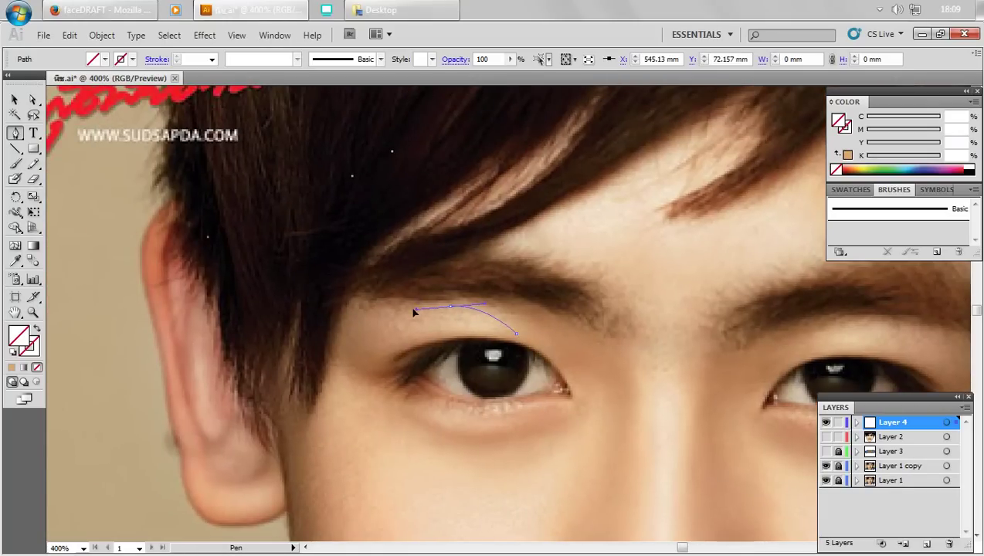
pyautogui.moveTo(418, 339); pyautogui.dragTo(399, 337)
pyautogui.moveTo(510, 340); pyautogui.dragTo(550, 347)
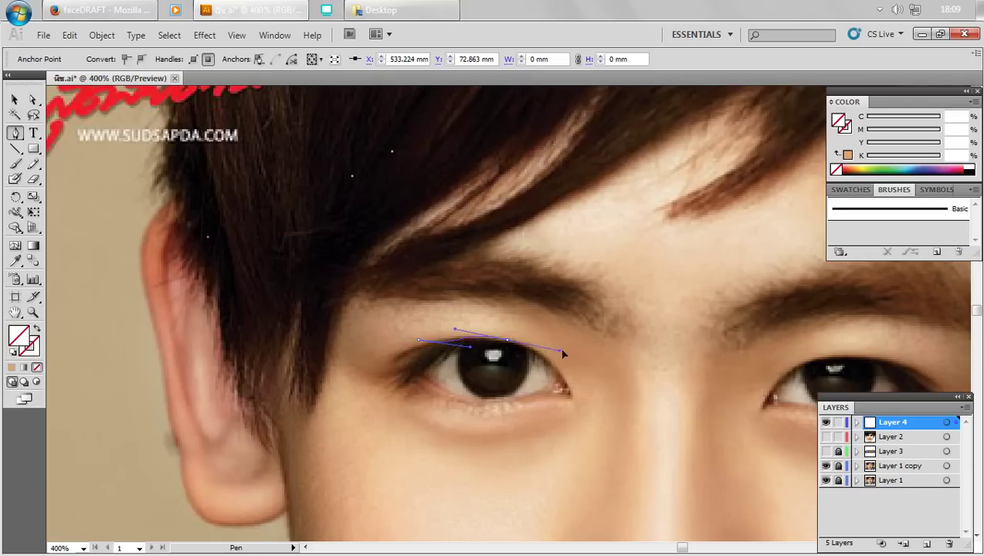
pyautogui.moveTo(563, 354); pyautogui.dragTo(518, 334)
pyautogui.press('ctrl')
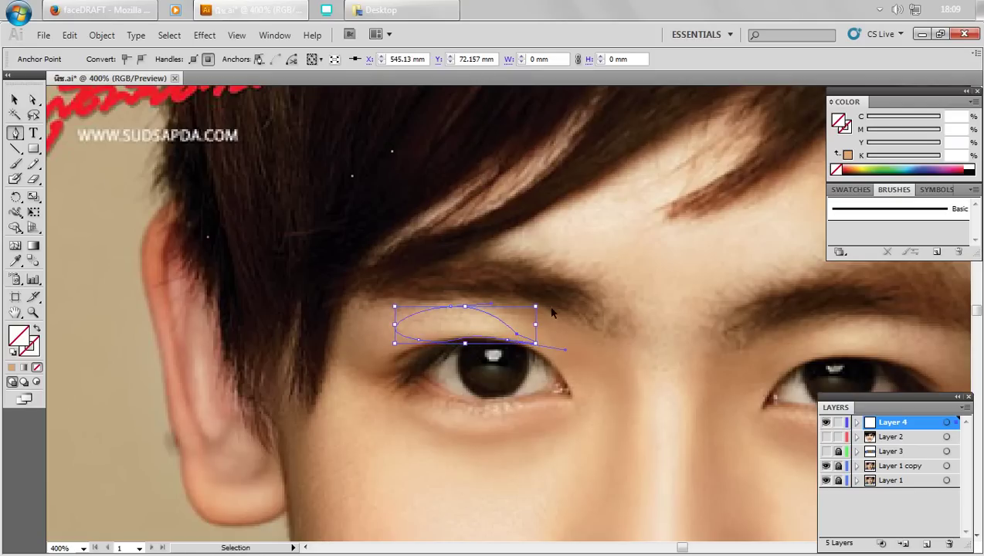
pyautogui.scroll(-1, 570, 353)
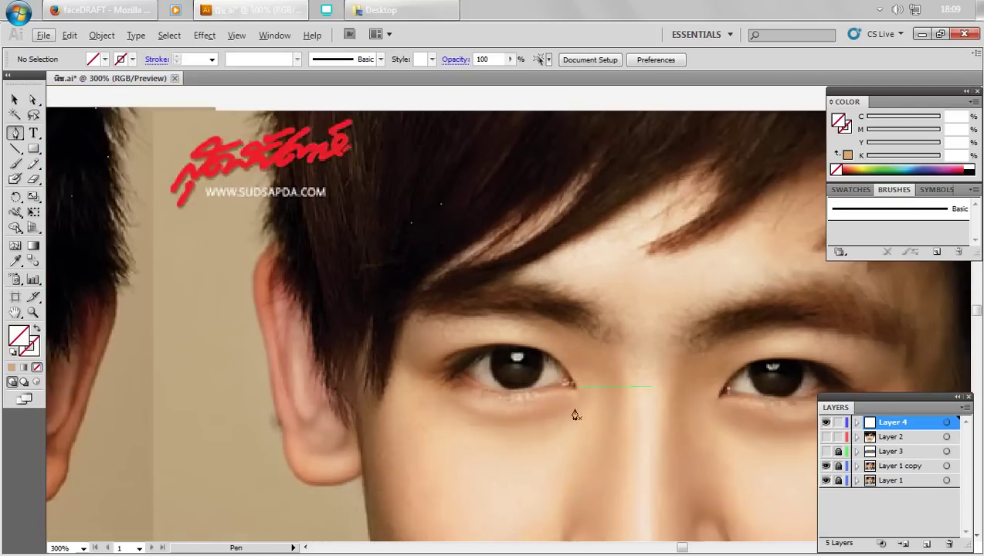
pyautogui.moveTo(555, 448); pyautogui.dragTo(589, 381)
pyautogui.scroll(-1, 594, 385)
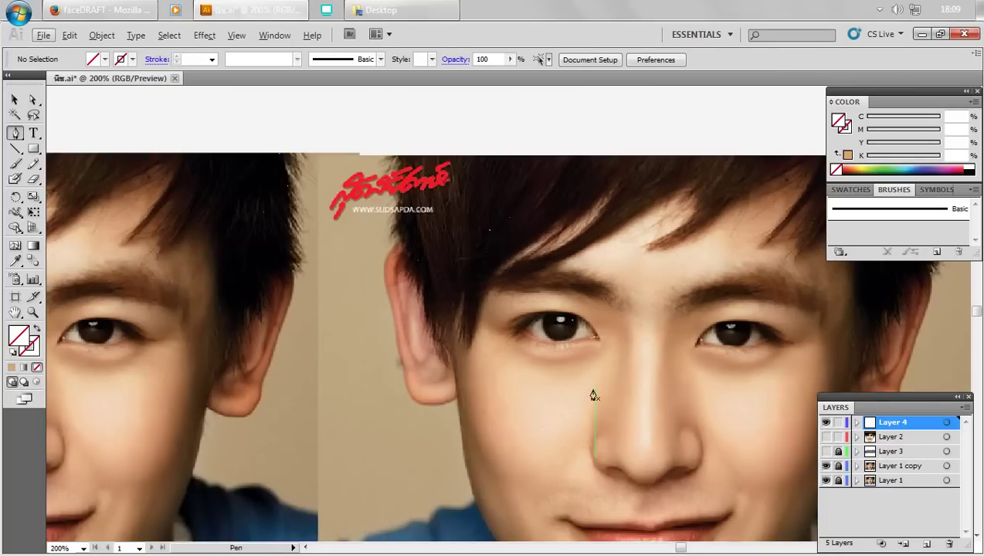
pyautogui.moveTo(698, 396)
pyautogui.mouseDown()
pyautogui.moveTo(569, 284)
pyautogui.moveTo(599, 417)
pyautogui.moveTo(630, 441)
pyautogui.mouseUp()
pyautogui.scroll(2, 492, 411)
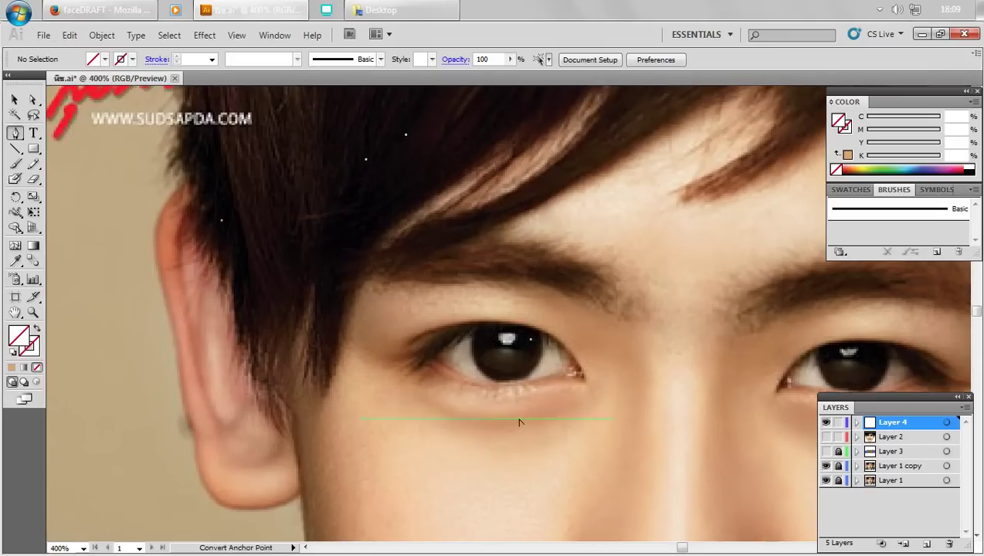
pyautogui.scroll(1, 520, 423)
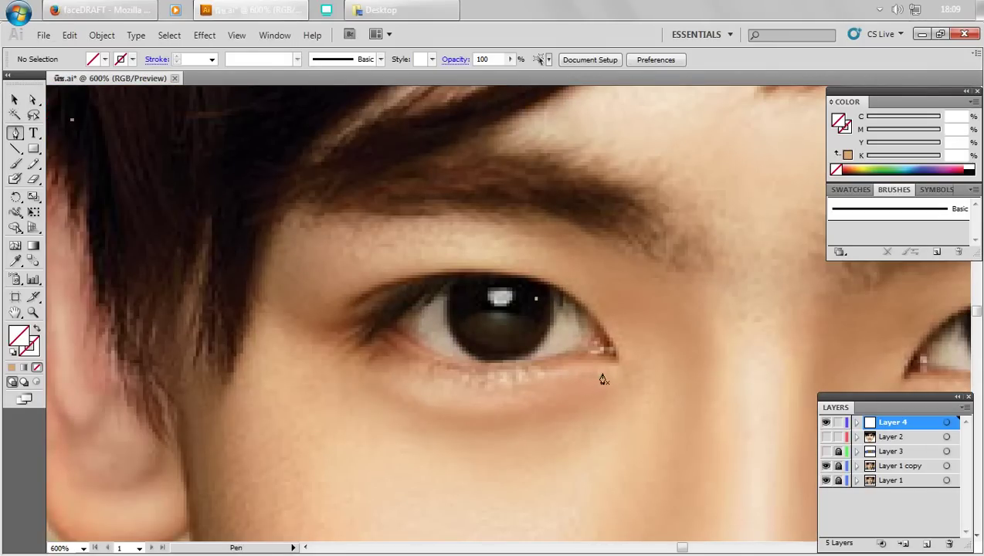
pyautogui.moveTo(605, 374)
pyautogui.mouseDown()
pyautogui.moveTo(510, 384)
pyautogui.moveTo(539, 391)
pyautogui.mouseUp()
pyautogui.moveTo(485, 407); pyautogui.dragTo(444, 410)
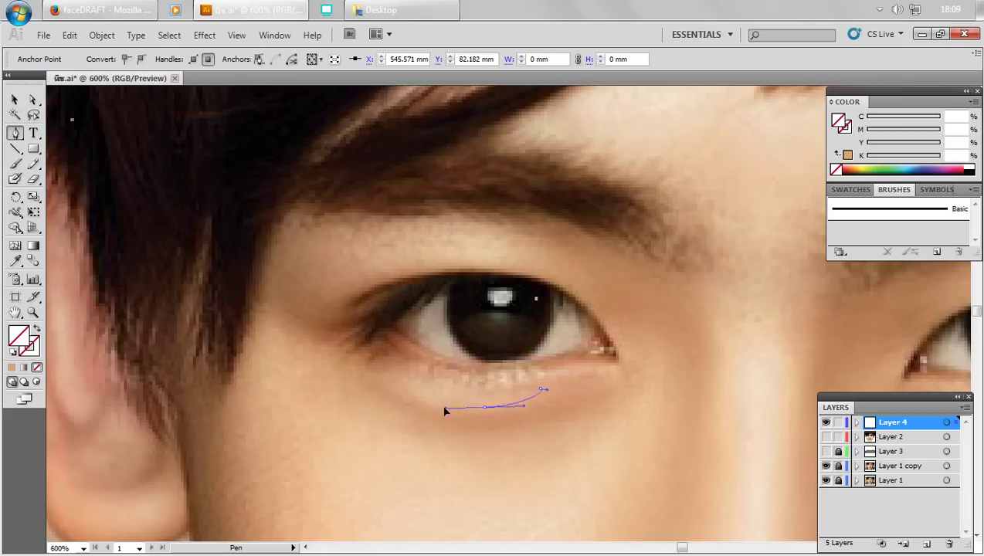
pyautogui.moveTo(397, 378); pyautogui.dragTo(627, 380)
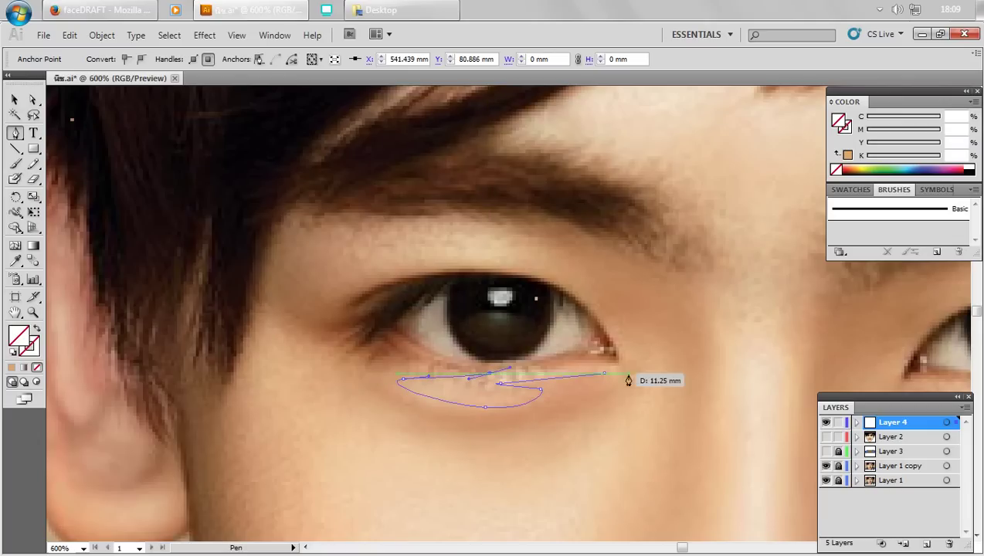
pyautogui.moveTo(681, 405)
pyautogui.mouseDown()
pyautogui.moveTo(560, 427)
pyautogui.moveTo(477, 398)
pyautogui.mouseUp()
pyautogui.click(564, 397)
pyautogui.click(581, 403)
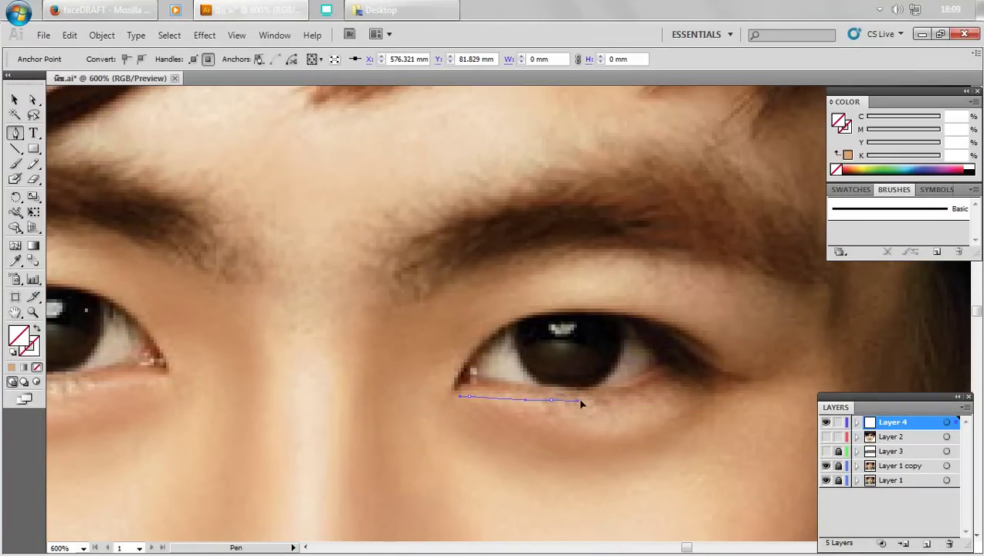
pyautogui.moveTo(586, 406); pyautogui.dragTo(562, 407)
pyautogui.click(579, 415)
pyautogui.moveTo(681, 397)
pyautogui.mouseDown()
pyautogui.moveTo(691, 398)
pyautogui.moveTo(563, 415)
pyautogui.moveTo(612, 385)
pyautogui.mouseUp()
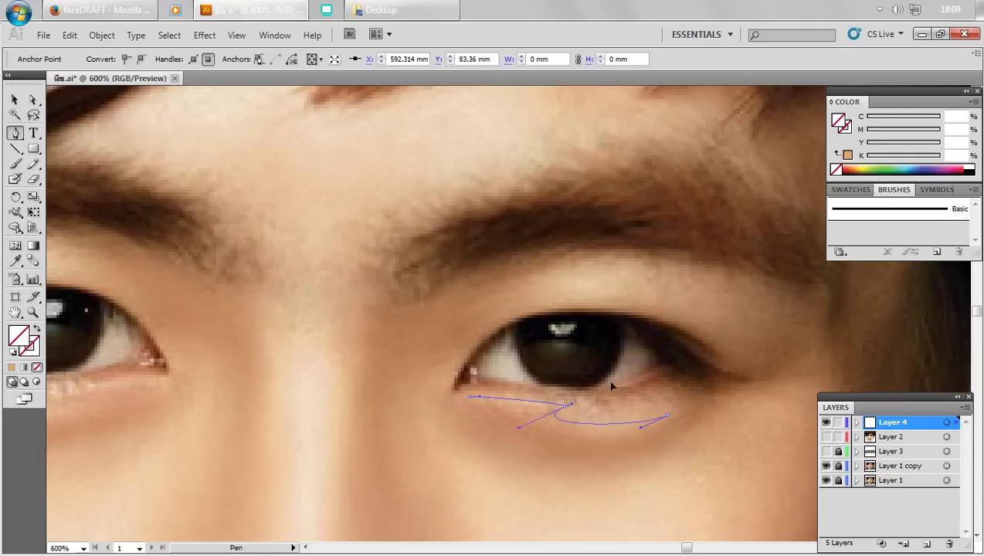
pyautogui.keyDown('ctrl'); pyautogui.click(668, 375); pyautogui.keyUp('ctrl')
pyautogui.scroll(-1, 668, 374)
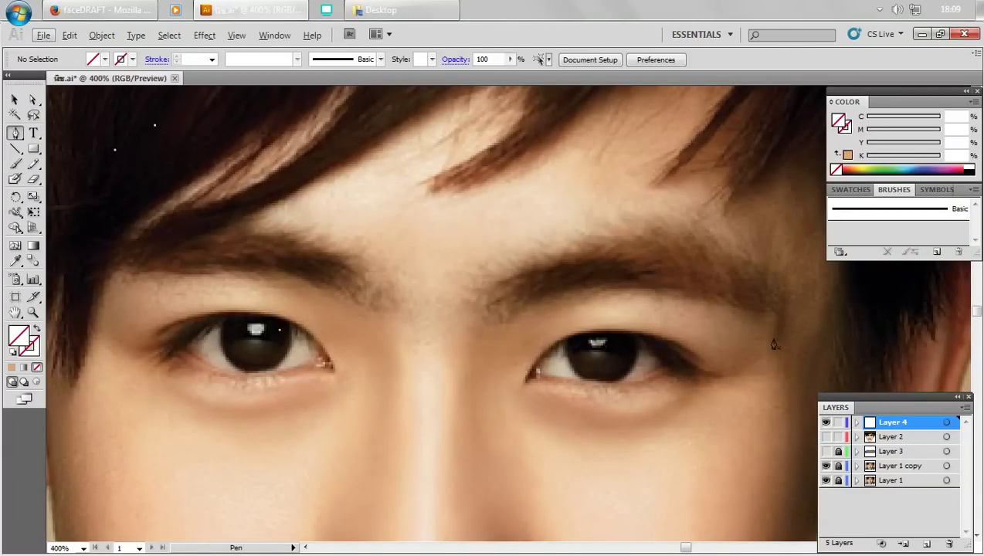
pyautogui.scroll(-1, 773, 344)
# - Start a pen outline at the left jaw, undoing a misplaced cheek anchor
pyautogui.moveTo(800, 360); pyautogui.dragTo(726, 353)
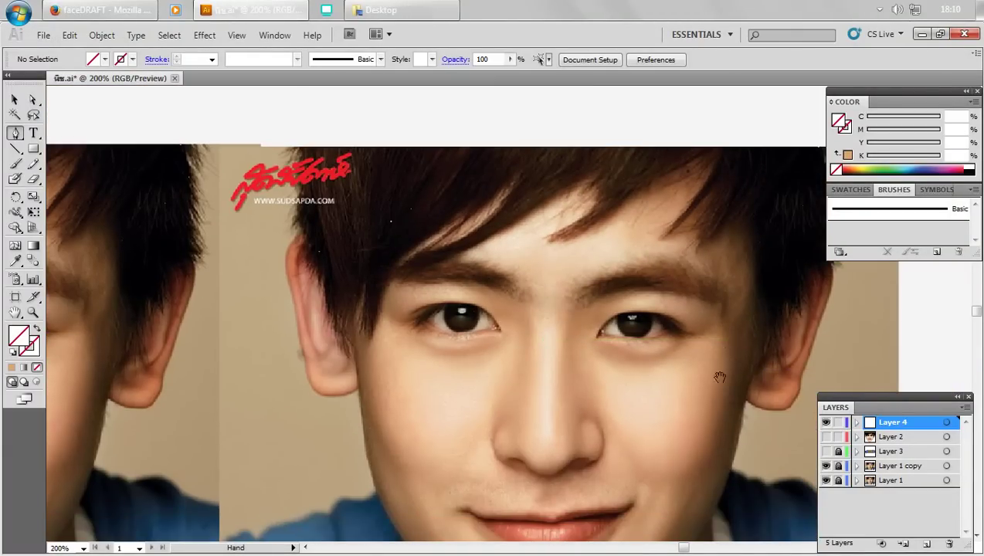
pyautogui.scroll(-3, 719, 376)
pyautogui.scroll(-1, 695, 292)
pyautogui.scroll(-1, 678, 353)
pyautogui.hscroll(-1, 684, 345)
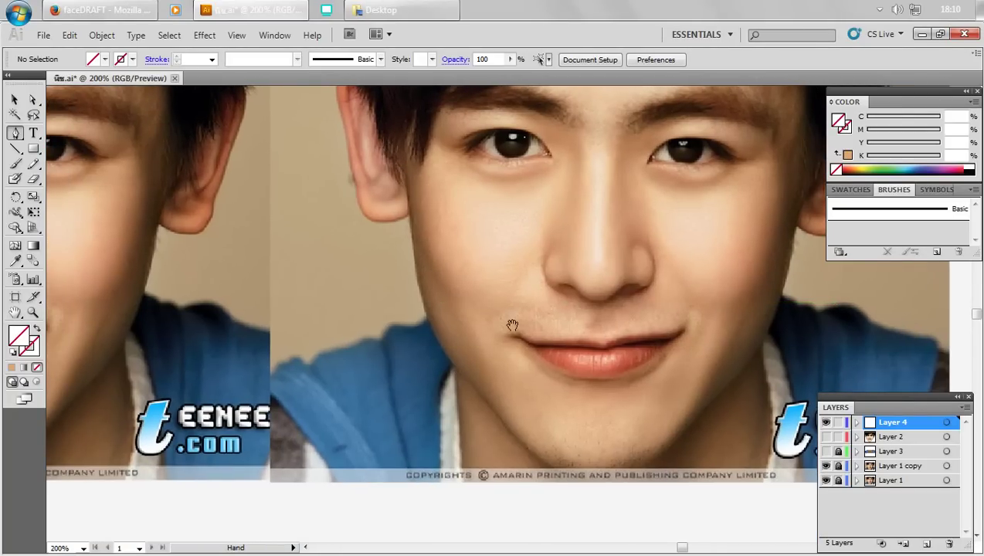
pyautogui.scroll(1, 488, 384)
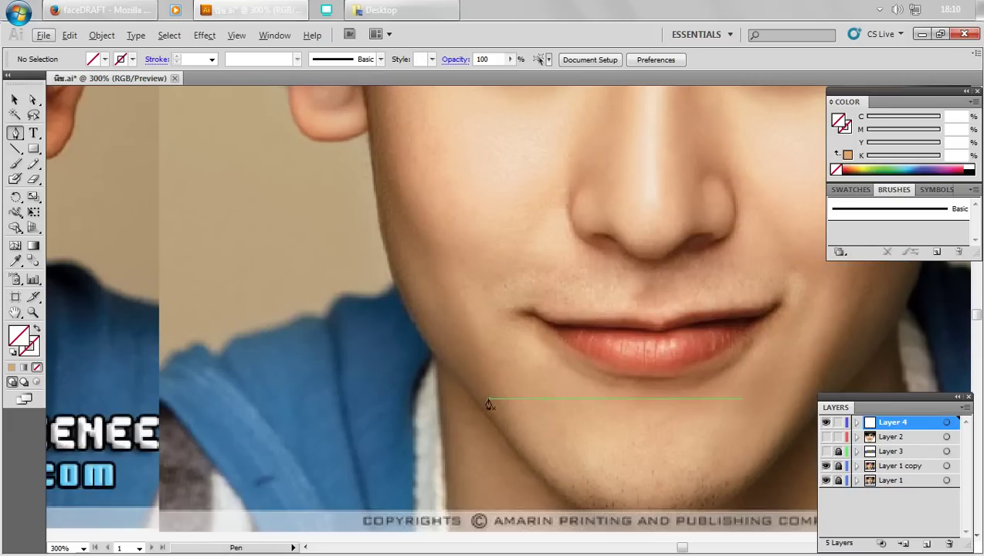
pyautogui.click(511, 434)
pyautogui.scroll(1, 494, 398)
pyautogui.hscroll(-1, 494, 397)
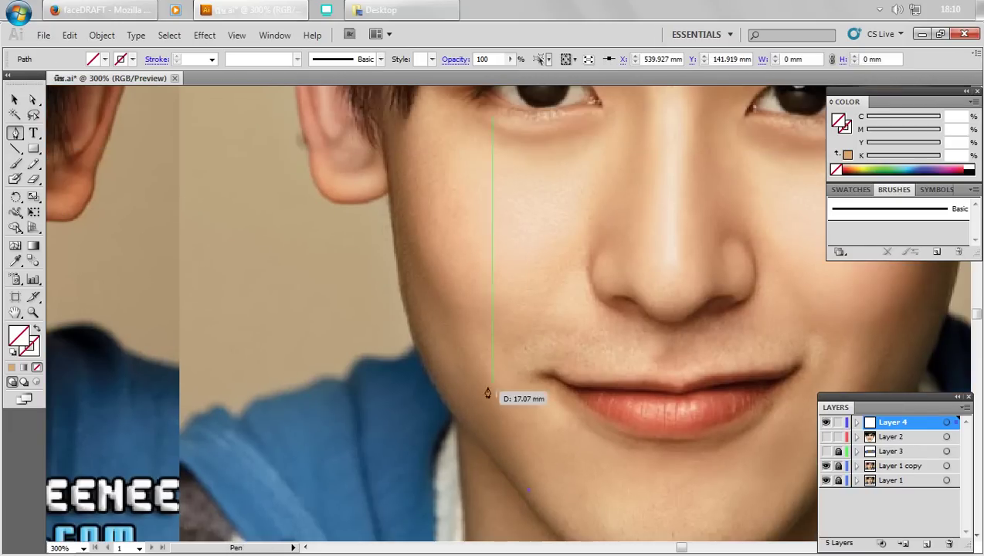
pyautogui.click(470, 364)
pyautogui.hotkey('ctrl', 'z')
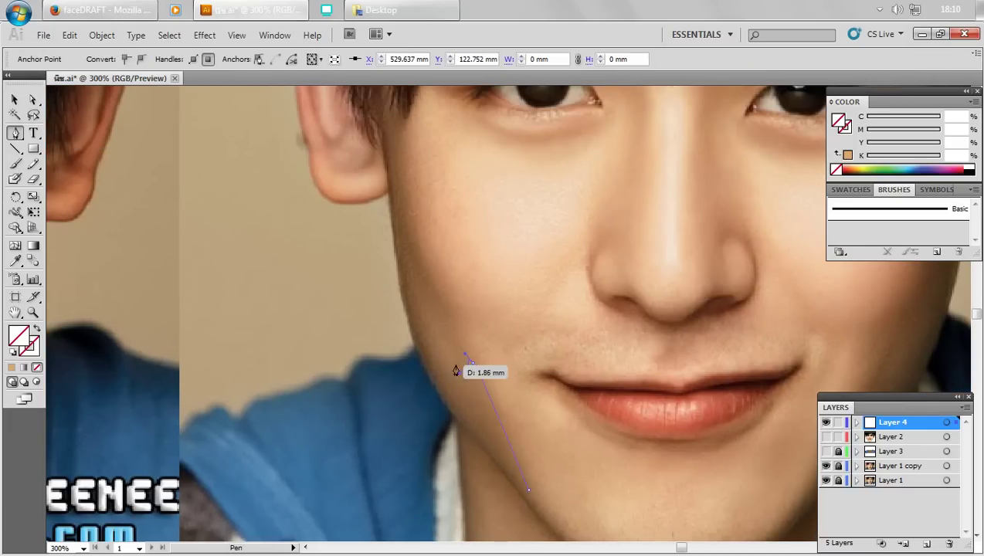
# - Extend the outline up the left cheek edge to the temple and hairline
pyautogui.moveTo(456, 370); pyautogui.dragTo(430, 301)
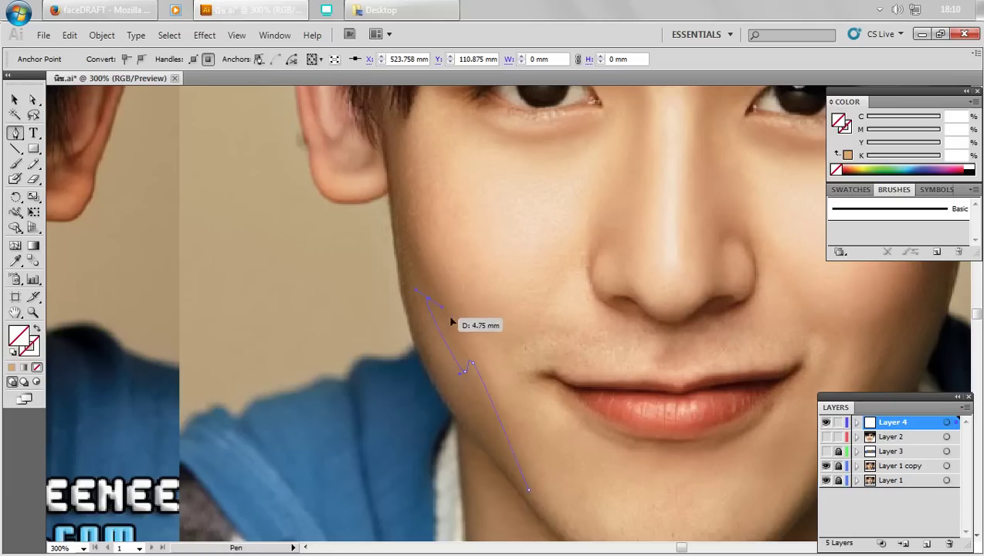
pyautogui.moveTo(452, 307); pyautogui.dragTo(469, 342)
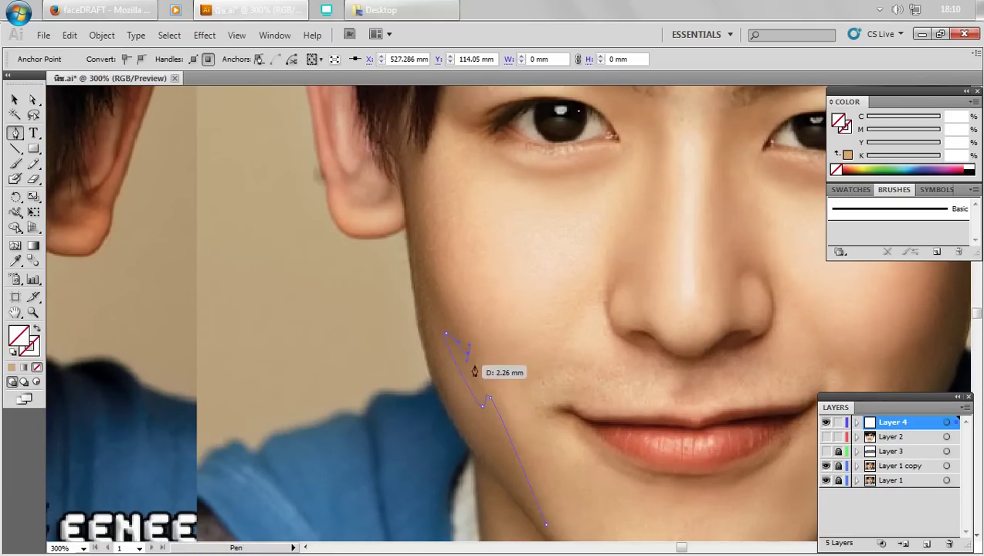
pyautogui.click(429, 242)
pyautogui.moveTo(425, 216); pyautogui.dragTo(445, 337)
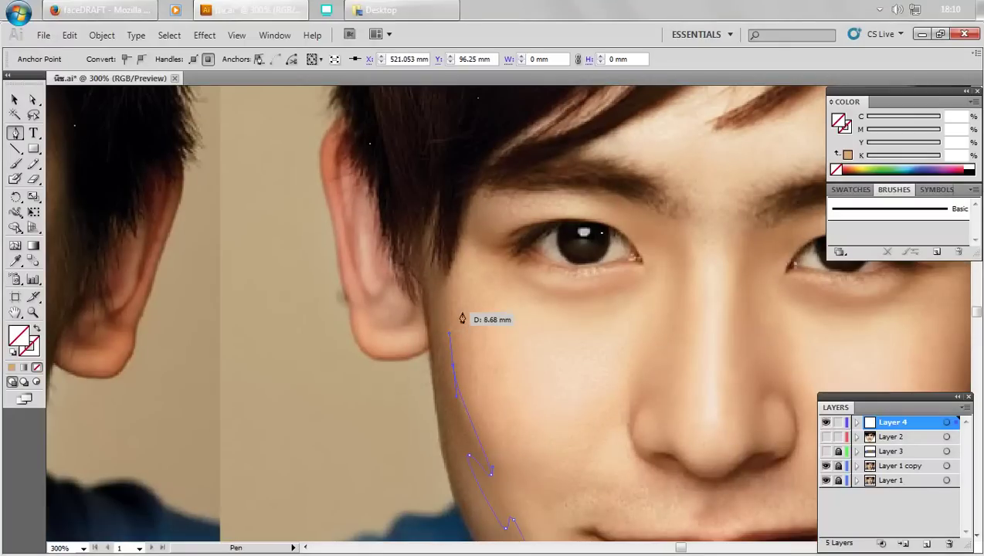
pyautogui.click(445, 236)
pyautogui.hotkey('ctrl', '-')
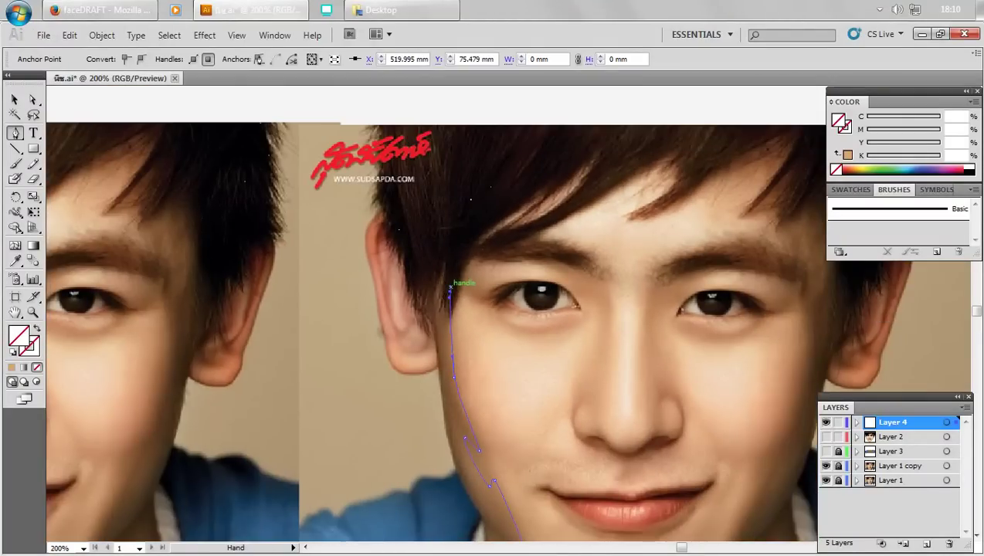
pyautogui.hotkey('ctrl', '+')
pyautogui.hotkey('ctrl', '+')
pyautogui.hotkey('ctrl', '-')
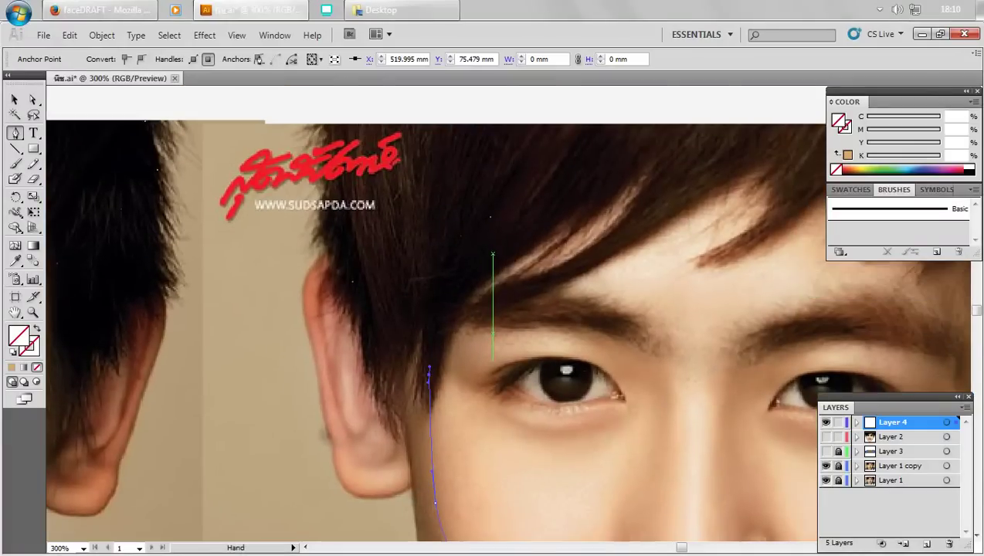
pyautogui.click(571, 225)
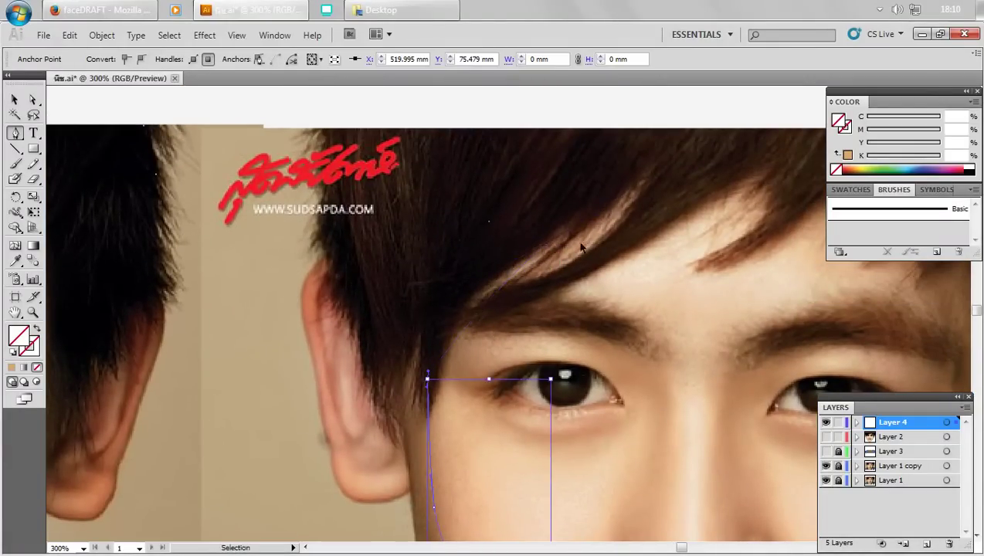
# - Curve the outline up along the first fringe strands across the forehead
pyautogui.moveTo(624, 201); pyautogui.dragTo(578, 234)
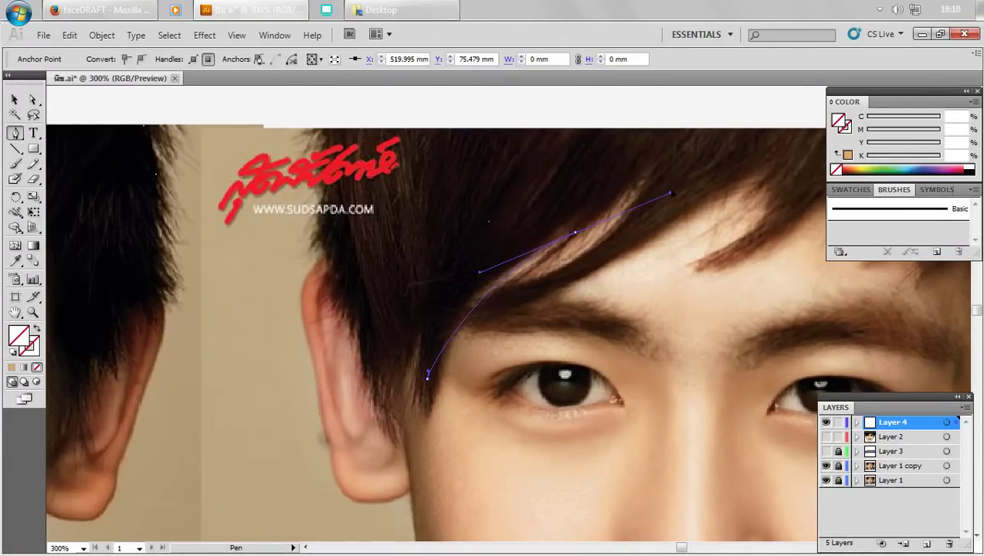
pyautogui.moveTo(671, 193); pyautogui.dragTo(685, 185)
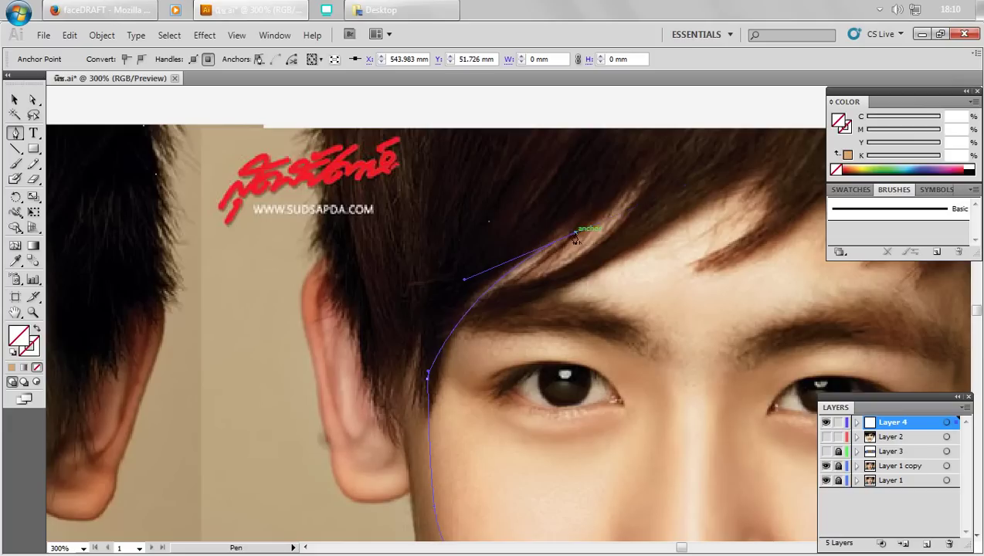
pyautogui.moveTo(575, 238); pyautogui.dragTo(645, 186)
pyautogui.moveTo(427, 378)
pyautogui.mouseDown()
pyautogui.moveTo(575, 304)
pyautogui.moveTo(451, 343)
pyautogui.mouseUp()
pyautogui.moveTo(689, 203); pyautogui.dragTo(714, 191)
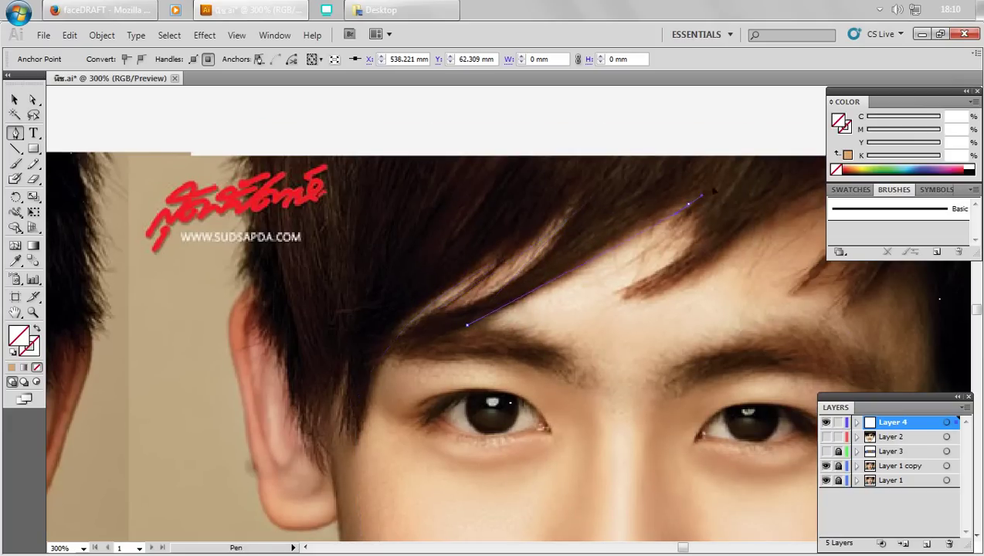
pyautogui.moveTo(650, 279)
pyautogui.mouseDown()
pyautogui.moveTo(624, 301)
pyautogui.moveTo(563, 322)
pyautogui.mouseUp()
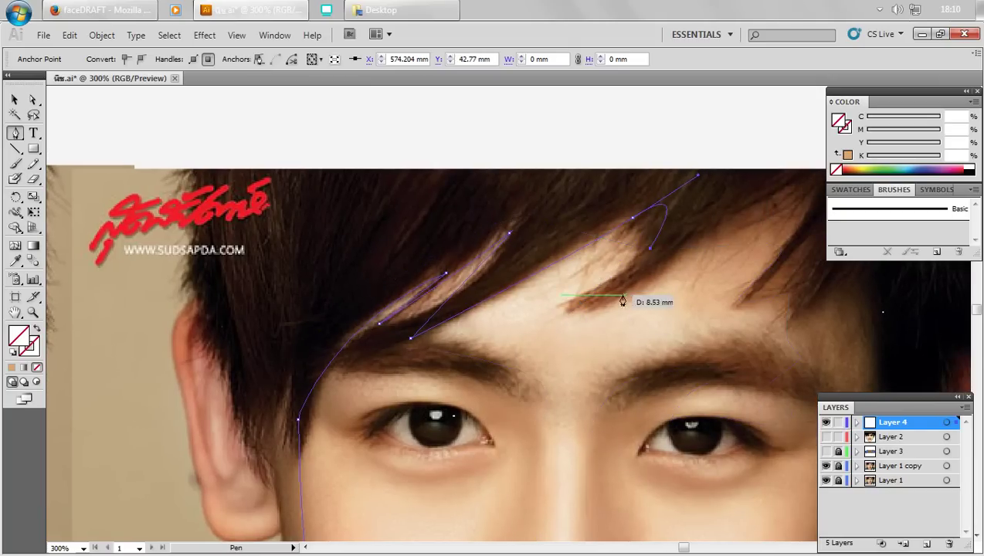
pyautogui.click(572, 315)
# - Continue zigzagging the outline along the fringe strands toward the right brow
pyautogui.moveTo(572, 315); pyautogui.dragTo(465, 331)
pyautogui.moveTo(674, 221); pyautogui.dragTo(726, 193)
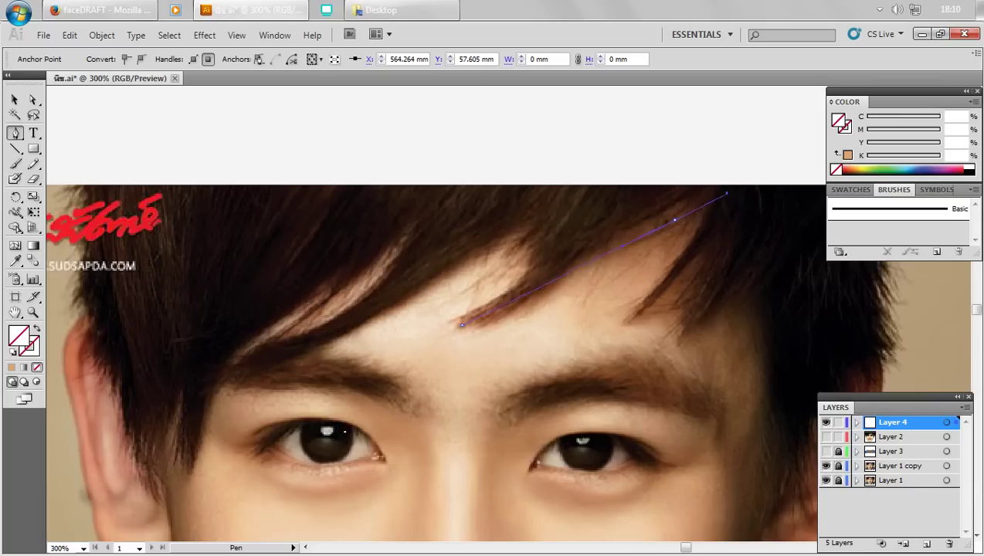
pyautogui.moveTo(759, 164); pyautogui.dragTo(682, 238)
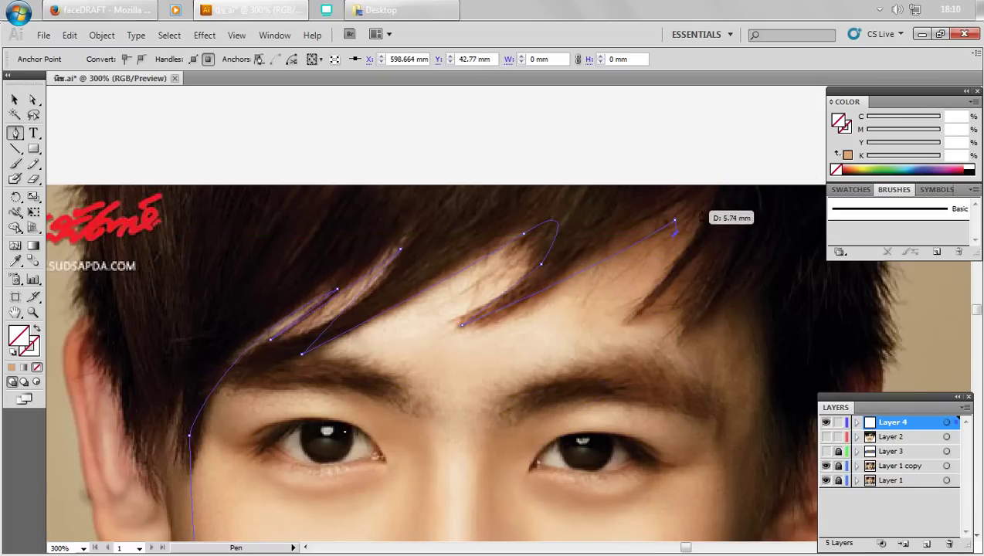
pyautogui.moveTo(682, 238)
pyautogui.mouseDown()
pyautogui.moveTo(680, 267)
pyautogui.moveTo(631, 309)
pyautogui.mouseUp()
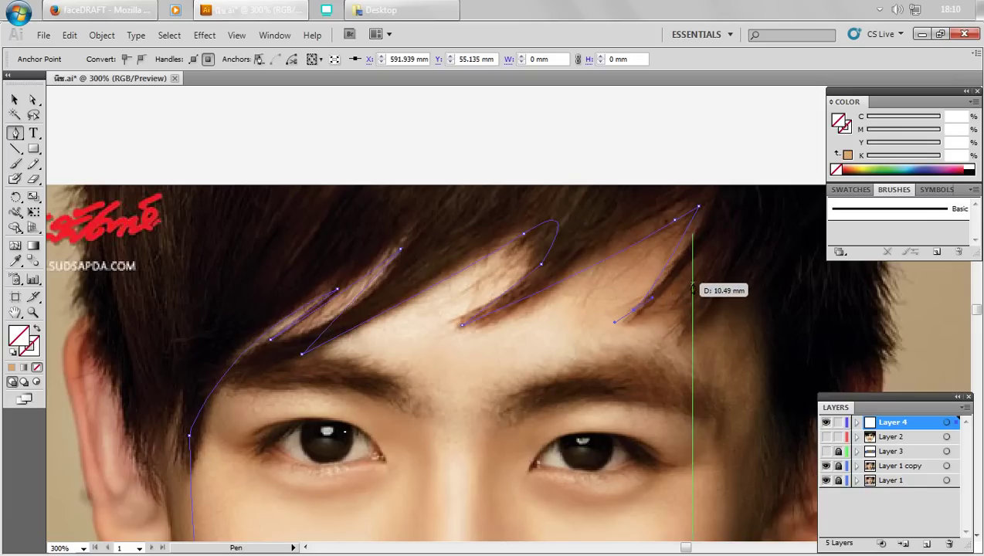
pyautogui.click(686, 275)
pyautogui.moveTo(686, 275)
pyautogui.mouseDown()
pyautogui.moveTo(709, 272)
pyautogui.moveTo(649, 298)
pyautogui.mouseUp()
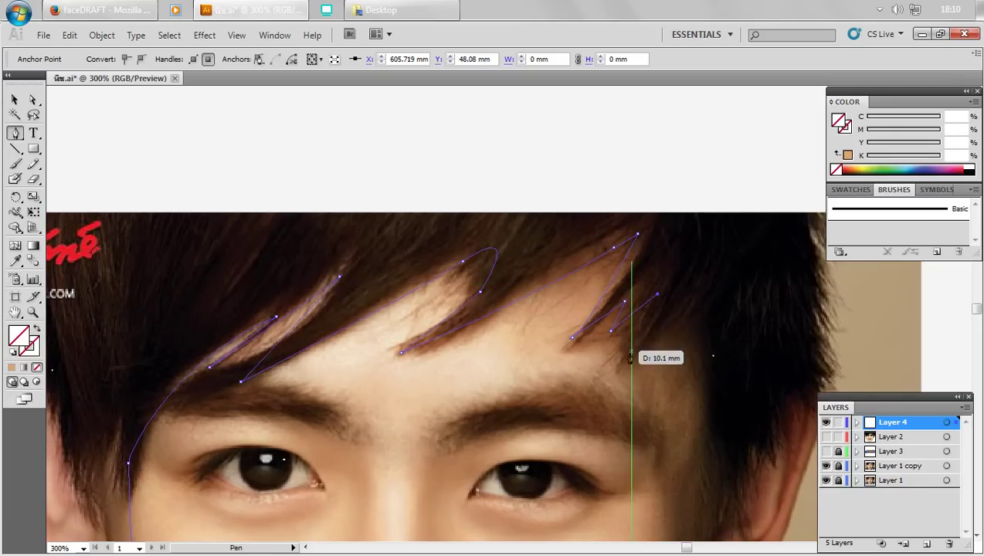
pyautogui.moveTo(622, 360)
pyautogui.mouseDown()
pyautogui.moveTo(630, 300)
pyautogui.moveTo(670, 284)
pyautogui.moveTo(655, 298)
pyautogui.moveTo(660, 350)
pyautogui.mouseUp()
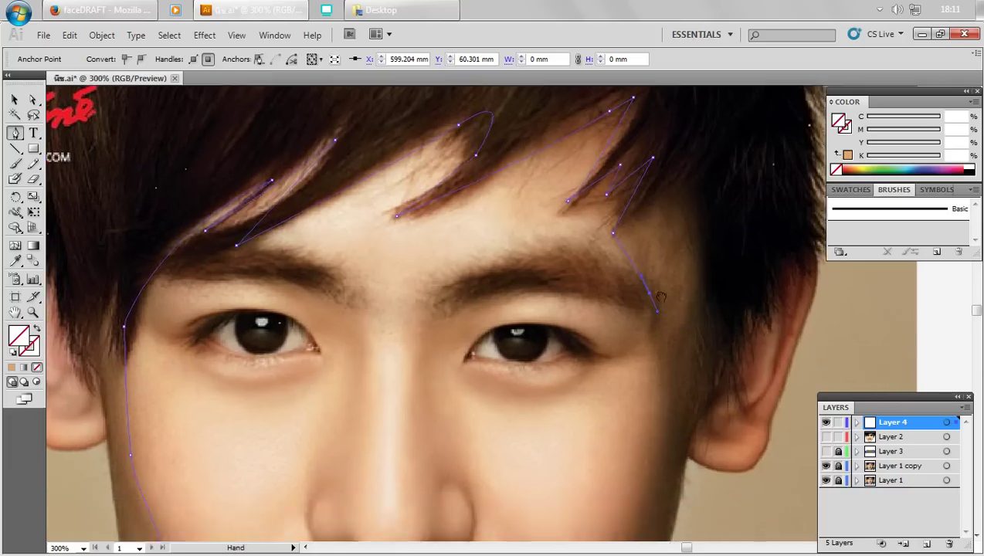
# - Add a curved anchor down the right cheek toward the mouth corner
pyautogui.scroll(-3, 662, 355)
pyautogui.moveTo(662, 278)
pyautogui.mouseDown()
pyautogui.moveTo(656, 265)
pyautogui.moveTo(674, 342)
pyautogui.moveTo(659, 278)
pyautogui.mouseUp()
pyautogui.moveTo(663, 387)
pyautogui.mouseDown()
pyautogui.moveTo(662, 407)
pyautogui.moveTo(651, 397)
pyautogui.mouseUp()
pyautogui.scroll(-5, 651, 439)
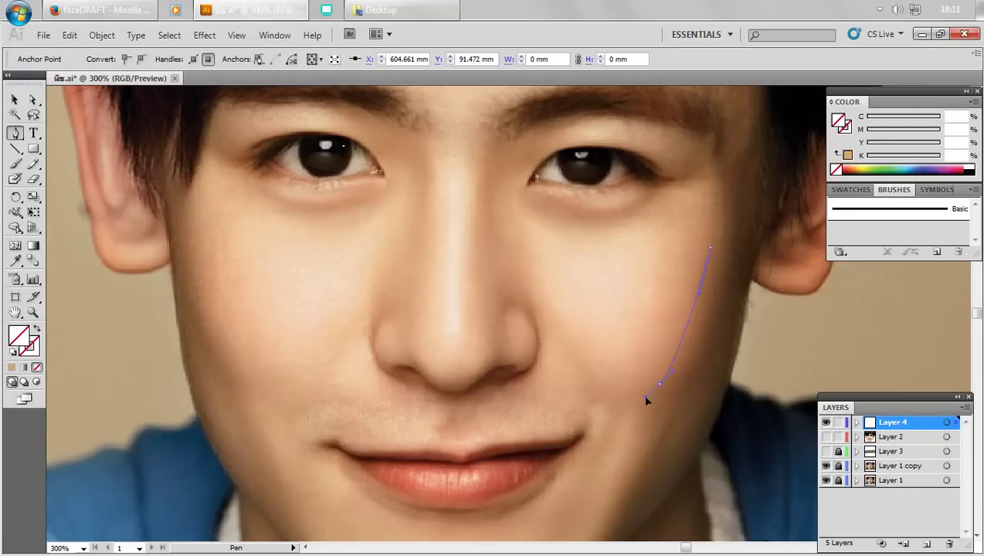
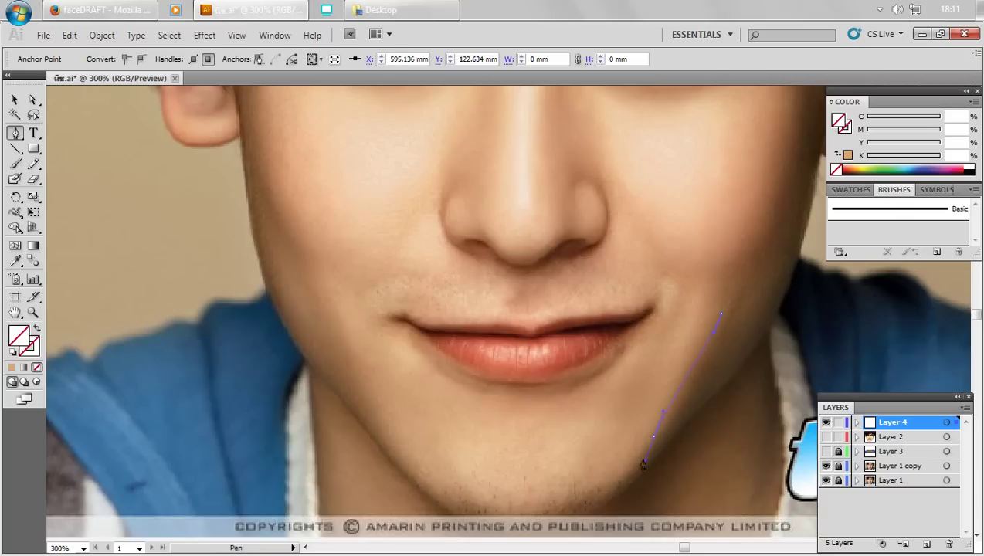
# - Bend the outline along the lower jaw with curved anchors, undoing a stray point conversion
pyautogui.moveTo(677, 402); pyautogui.dragTo(688, 380)
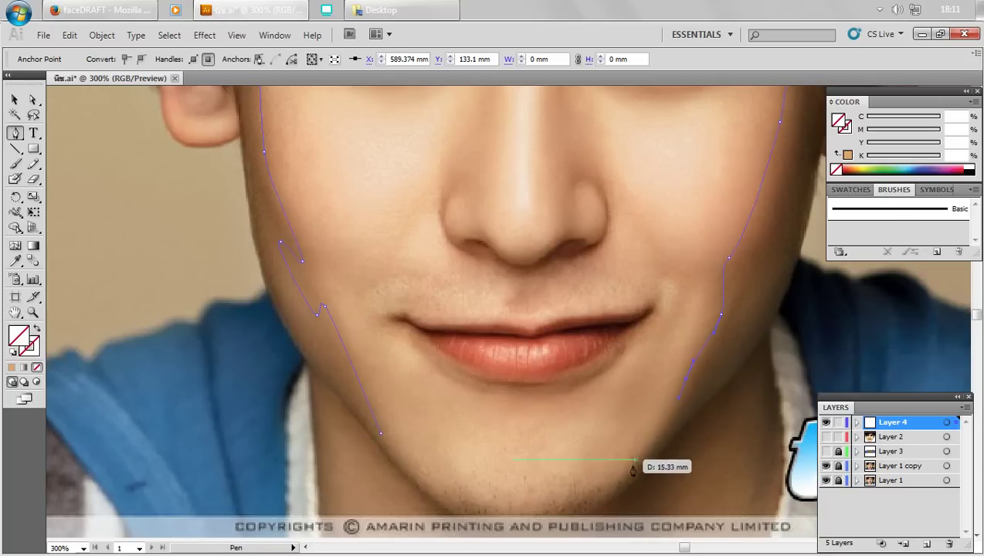
pyautogui.moveTo(663, 435)
pyautogui.mouseDown()
pyautogui.moveTo(611, 493)
pyautogui.moveTo(615, 408)
pyautogui.moveTo(553, 408)
pyautogui.mouseUp()
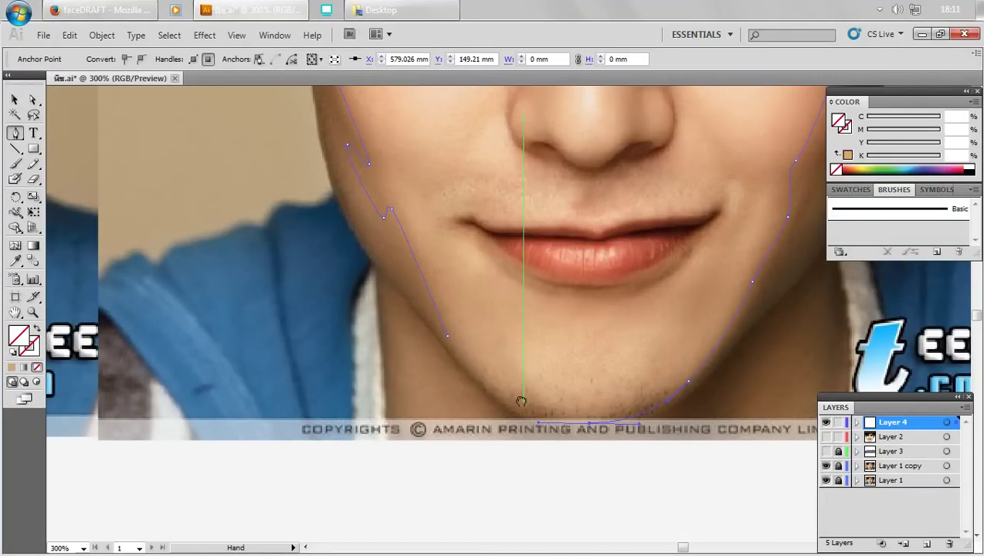
pyautogui.scroll(1, 521, 400)
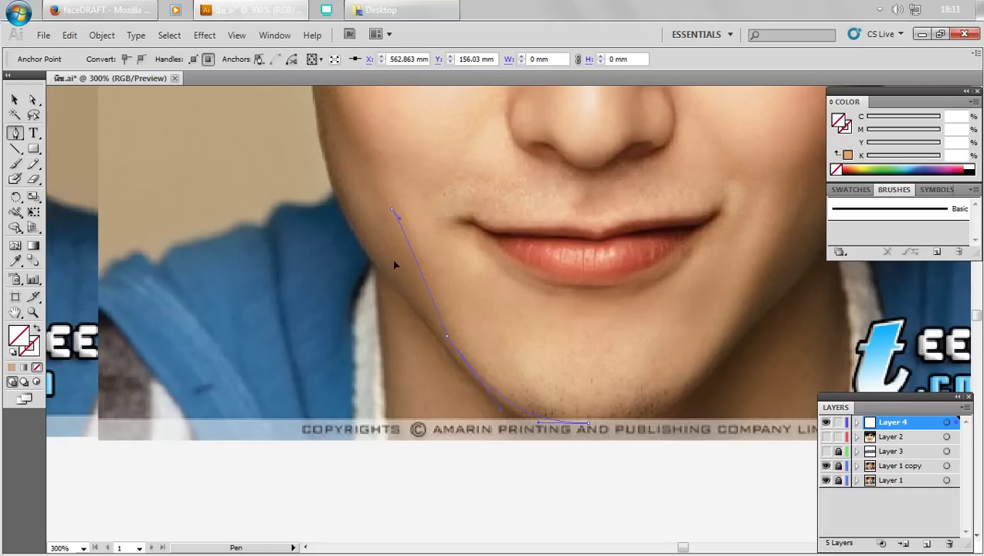
pyautogui.press('alt')
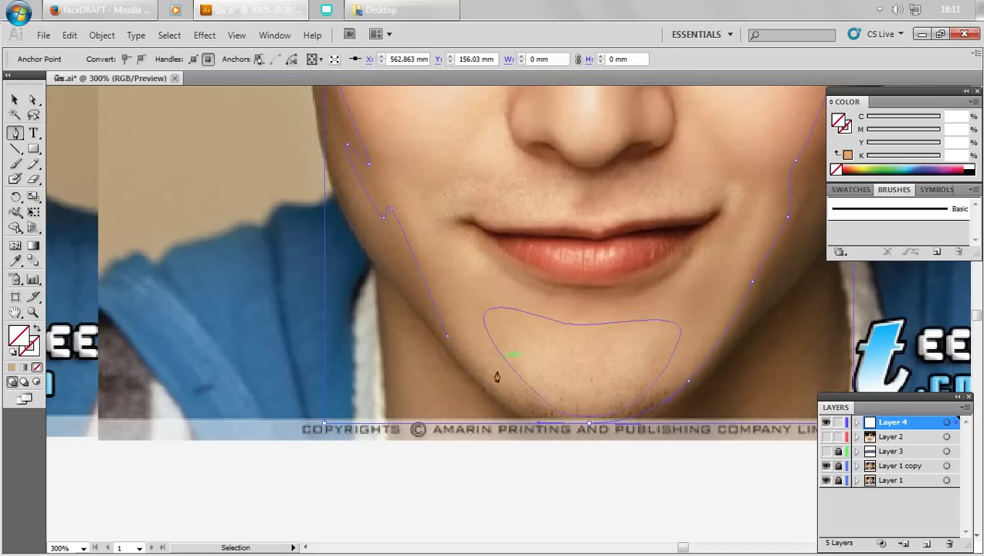
pyautogui.hotkey('ctrl', 'z')
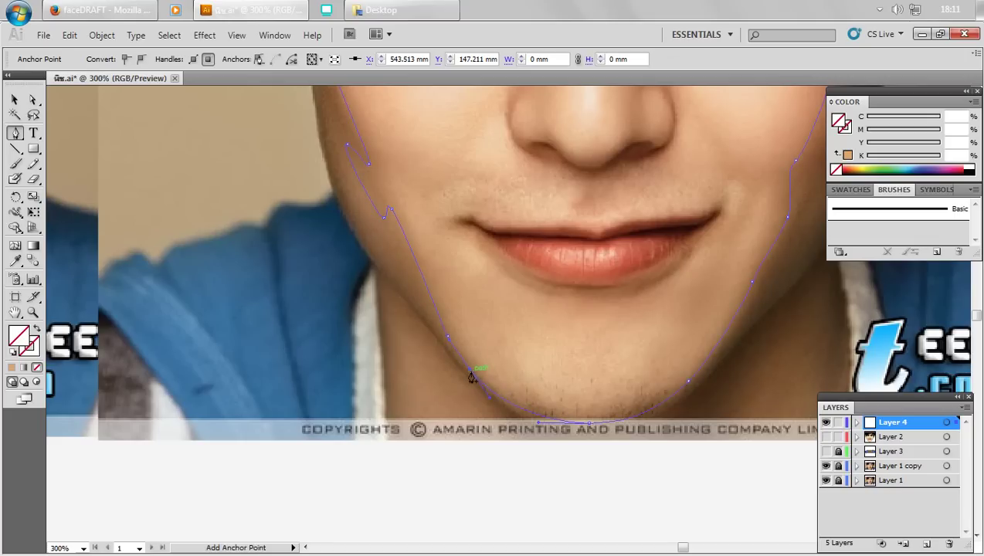
# - Place curved anchors from the chin up the right jaw toward the ear
pyautogui.moveTo(468, 370); pyautogui.dragTo(556, 446)
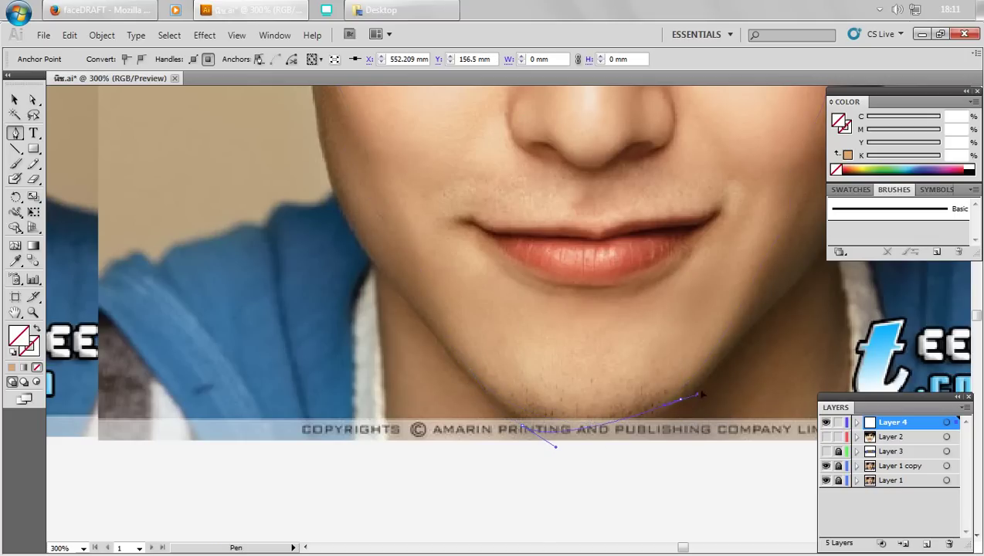
pyautogui.scroll(3, 716, 373)
pyautogui.hscroll(3, 717, 373)
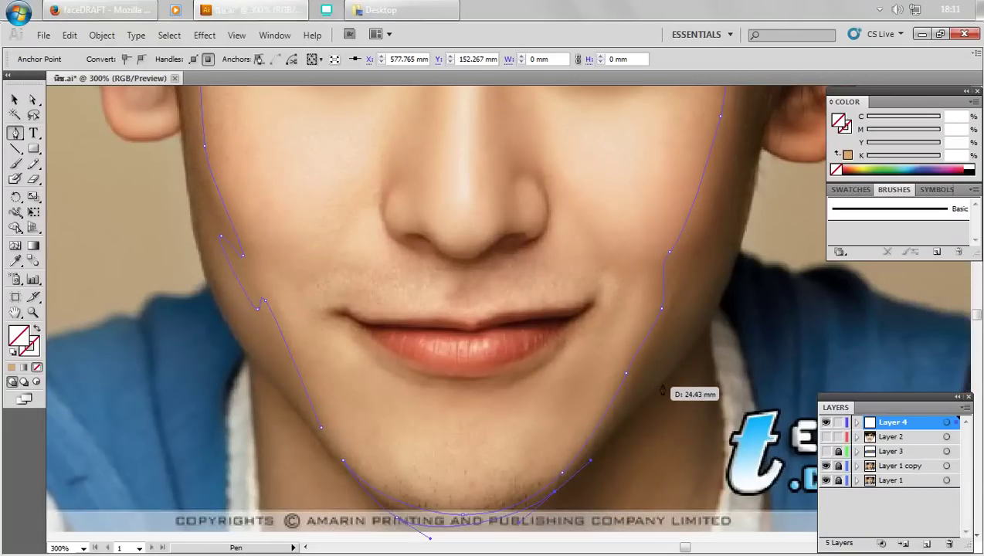
pyautogui.moveTo(662, 383); pyautogui.dragTo(685, 366)
pyautogui.scroll(2, 685, 366)
pyautogui.hscroll(1, 685, 366)
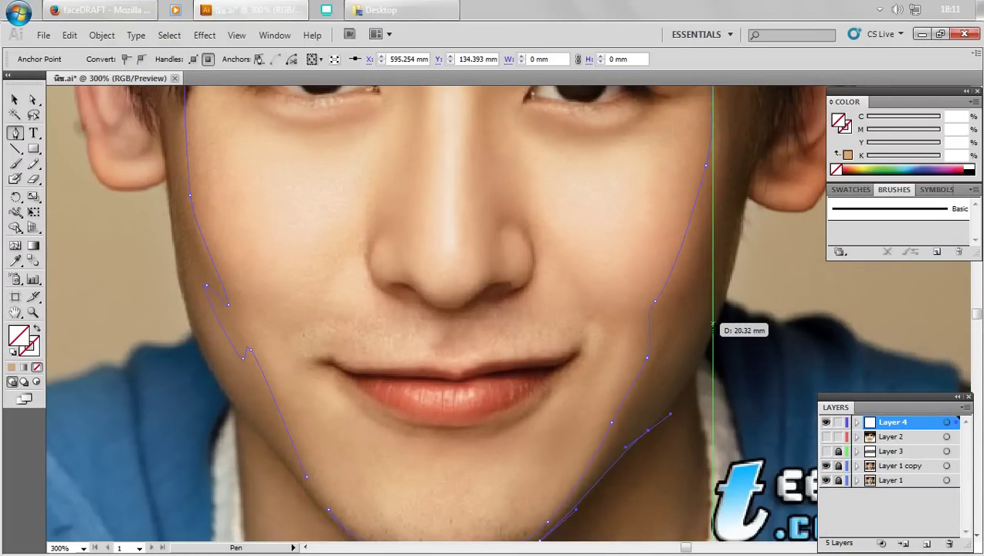
pyautogui.moveTo(719, 318); pyautogui.dragTo(715, 330)
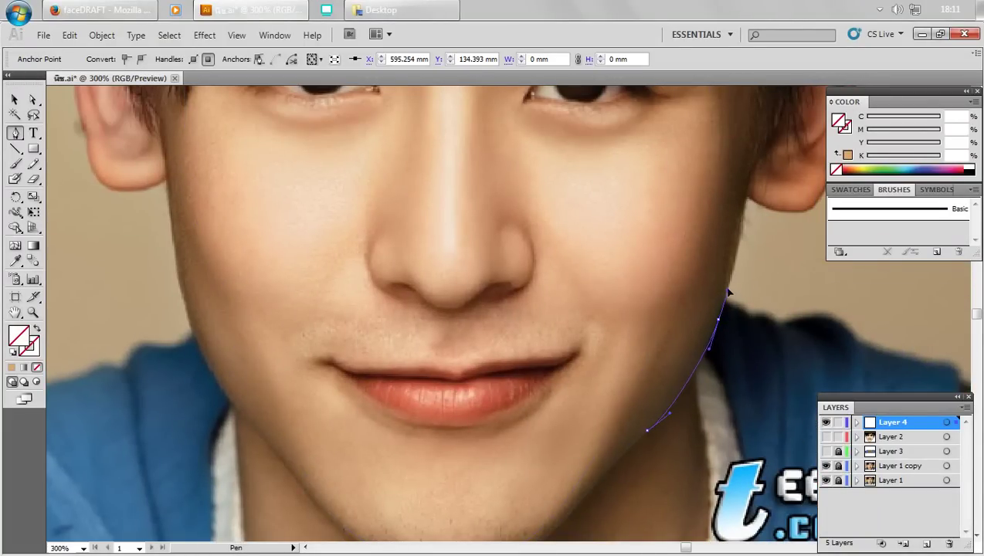
pyautogui.scroll(2, 729, 294)
pyautogui.hscroll(1, 729, 293)
pyautogui.moveTo(728, 292); pyautogui.dragTo(731, 276)
pyautogui.scroll(3, 768, 389)
pyautogui.hscroll(1, 769, 389)
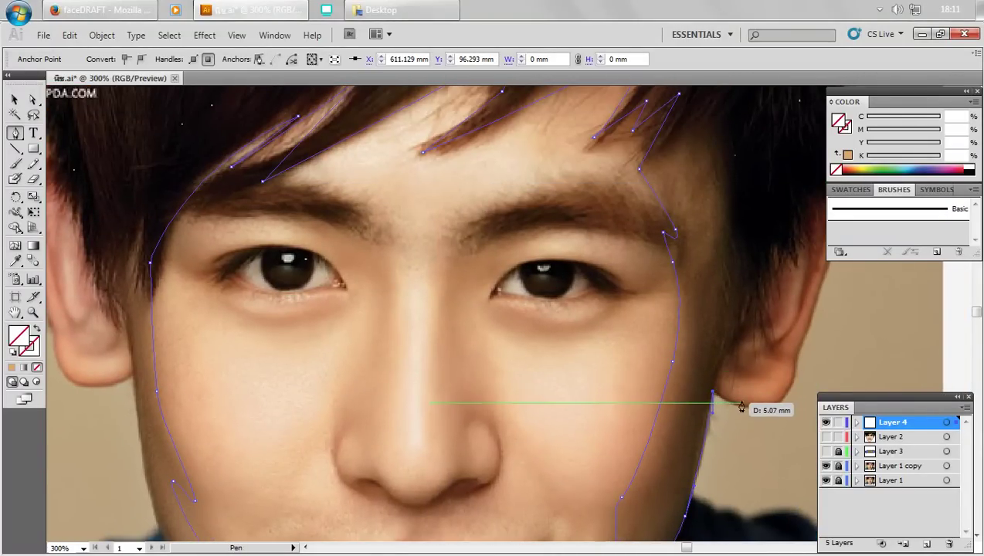
# - Add a corner point below the ear, then curved anchors up the right ear's edge
pyautogui.moveTo(736, 403); pyautogui.dragTo(744, 337)
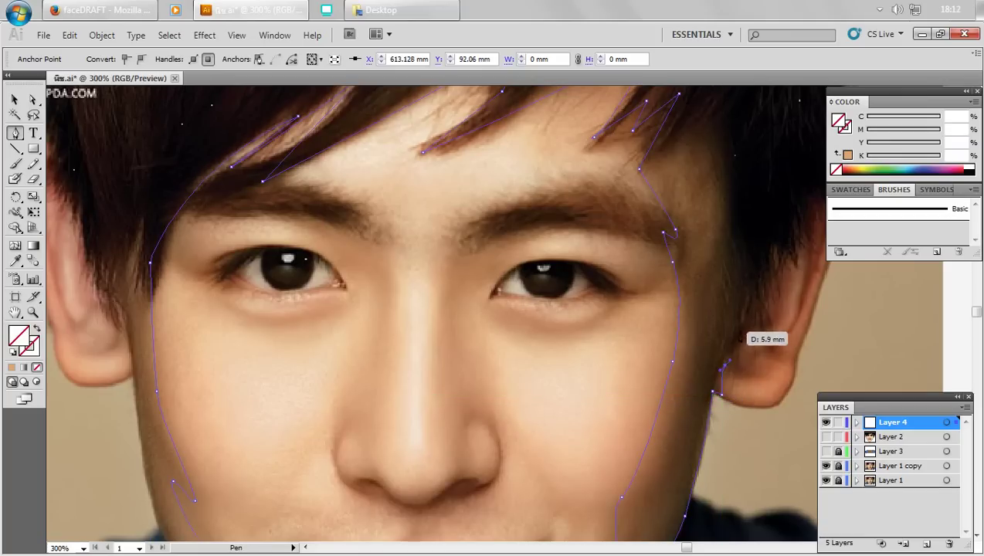
pyautogui.click(721, 394)
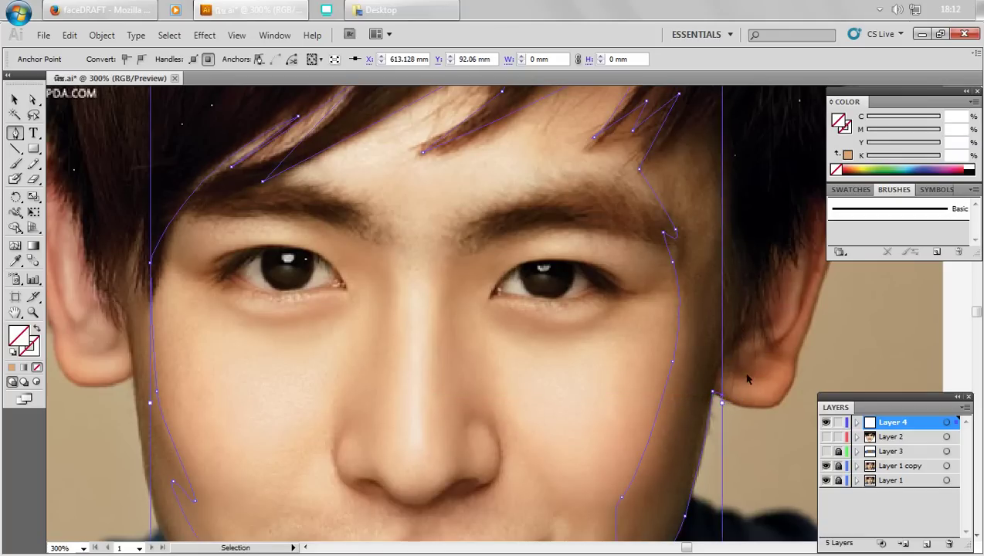
pyautogui.moveTo(750, 377)
pyautogui.mouseDown()
pyautogui.moveTo(763, 379)
pyautogui.moveTo(746, 369)
pyautogui.moveTo(780, 333)
pyautogui.moveTo(771, 312)
pyautogui.moveTo(775, 359)
pyautogui.mouseUp()
pyautogui.scroll(3, 760, 317)
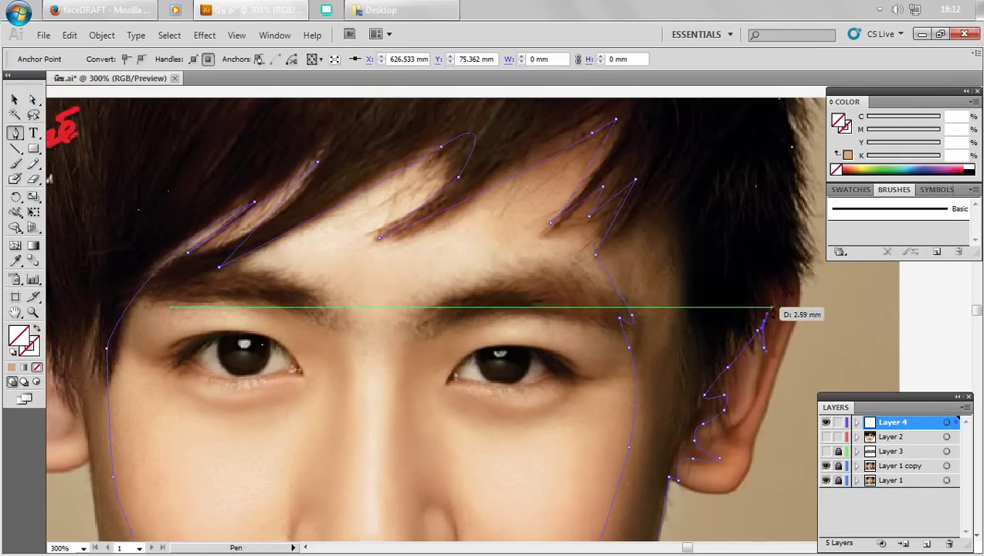
pyautogui.moveTo(786, 308); pyautogui.dragTo(792, 275)
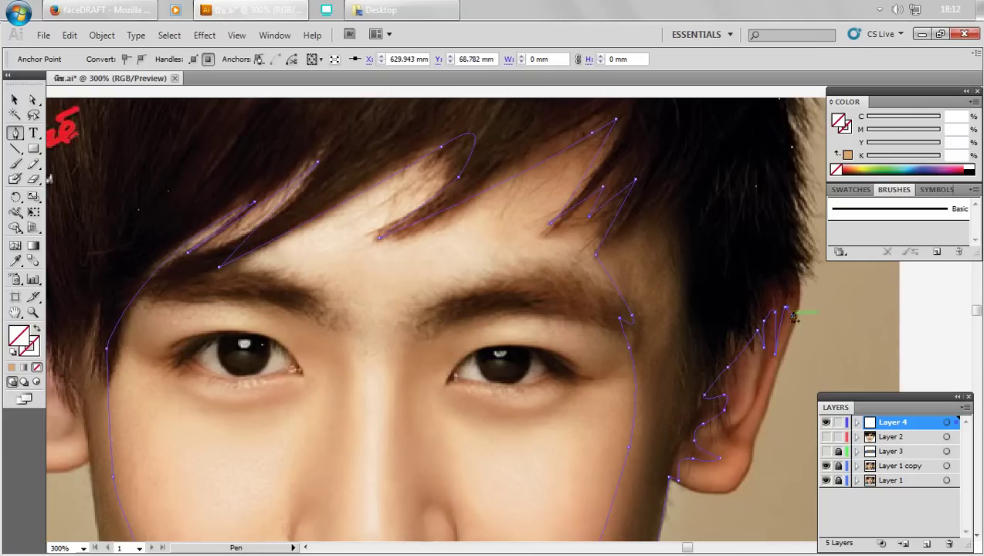
pyautogui.moveTo(621, 188); pyautogui.dragTo(641, 267)
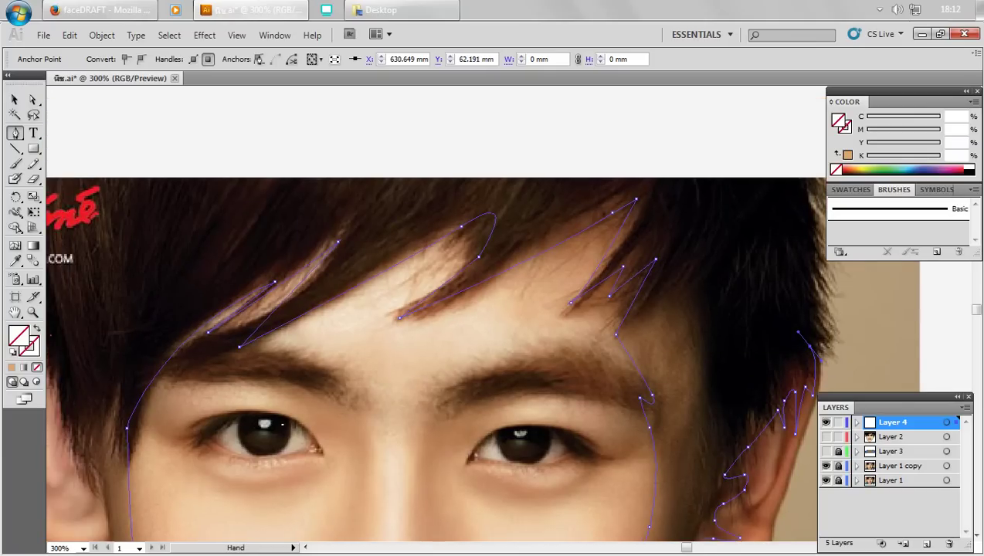
pyautogui.moveTo(761, 334); pyautogui.dragTo(797, 428)
pyautogui.moveTo(735, 289)
pyautogui.mouseDown()
pyautogui.moveTo(514, 272)
pyautogui.moveTo(245, 297)
pyautogui.moveTo(603, 215)
pyautogui.mouseUp()
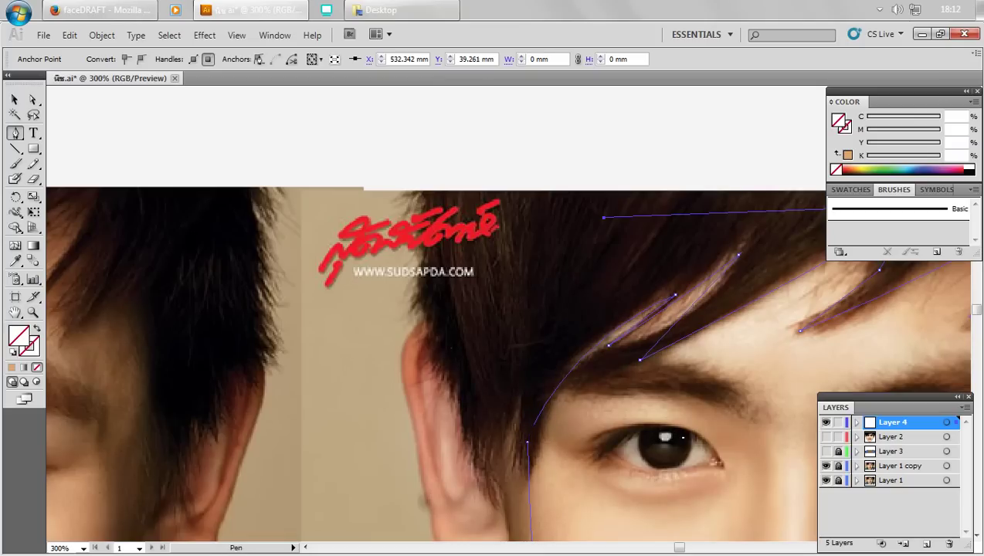
# - Trace corner points from the ear's hairline down the left ear's outline
pyautogui.click(468, 393)
pyautogui.moveTo(468, 393)
pyautogui.mouseDown()
pyautogui.moveTo(501, 209)
pyautogui.moveTo(525, 310)
pyautogui.moveTo(455, 272)
pyautogui.moveTo(474, 256)
pyautogui.moveTo(488, 299)
pyautogui.mouseUp()
pyautogui.click(487, 306)
pyautogui.click(510, 309)
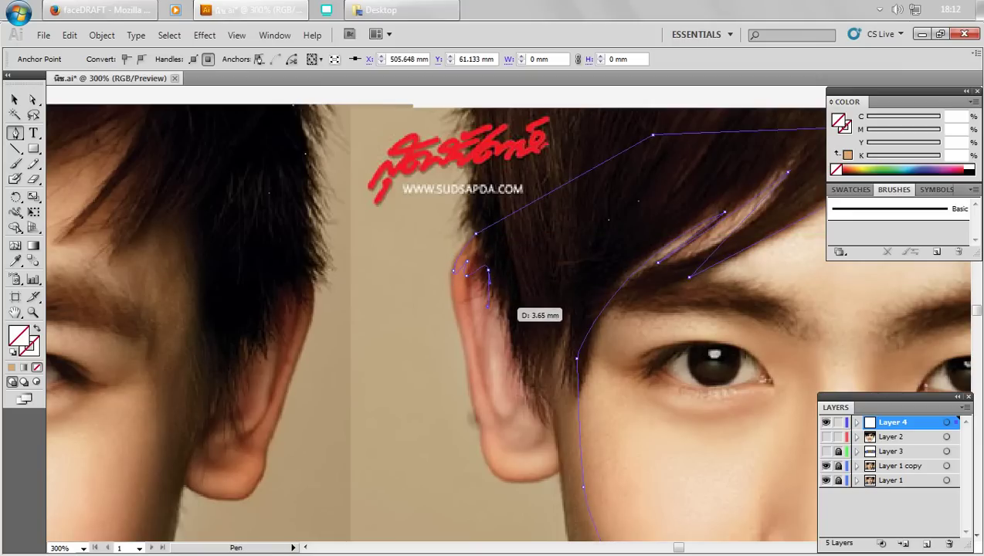
pyautogui.click(525, 379)
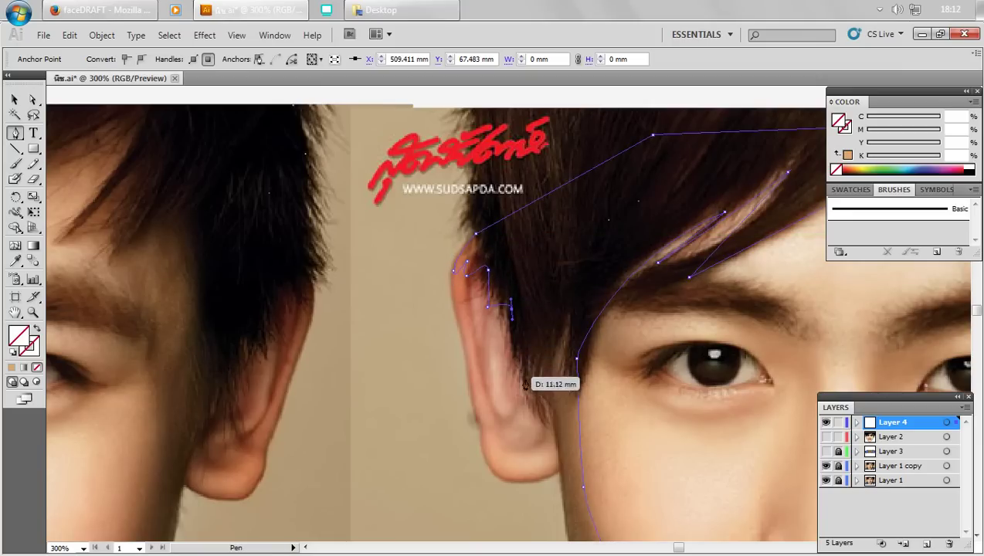
pyautogui.click(552, 412)
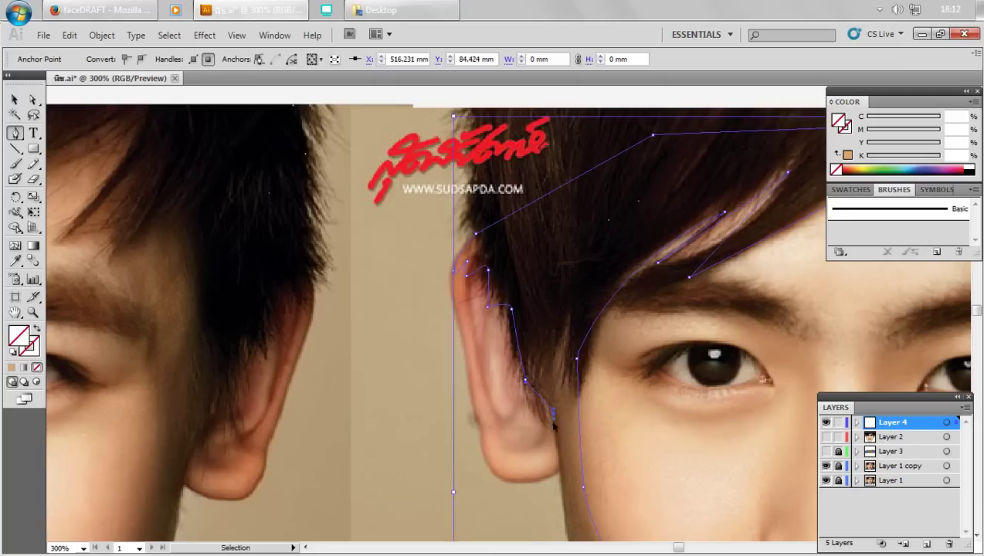
# - Curve the outline below the ear along the left jaw, then deselect the path
pyautogui.moveTo(553, 427); pyautogui.dragTo(555, 447)
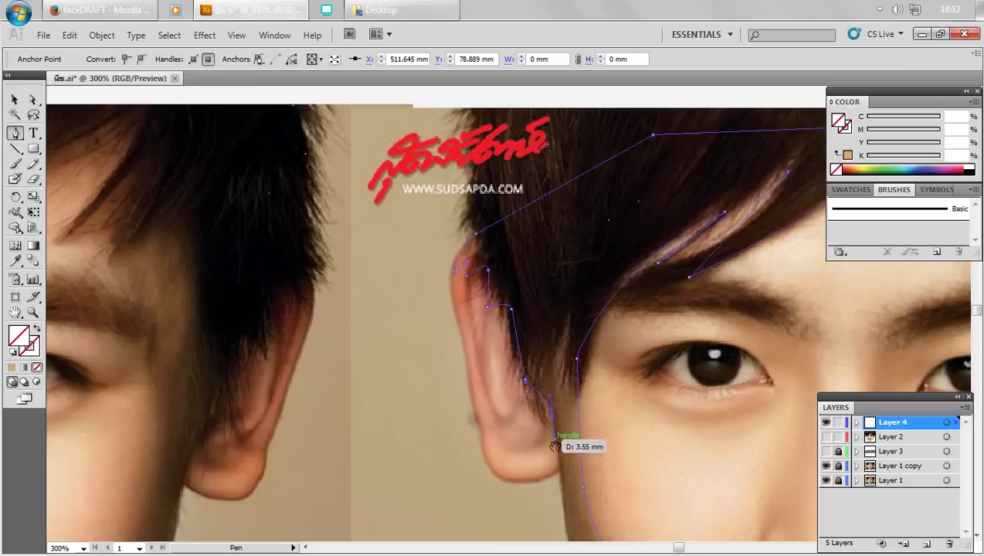
pyautogui.scroll(-3, 554, 447)
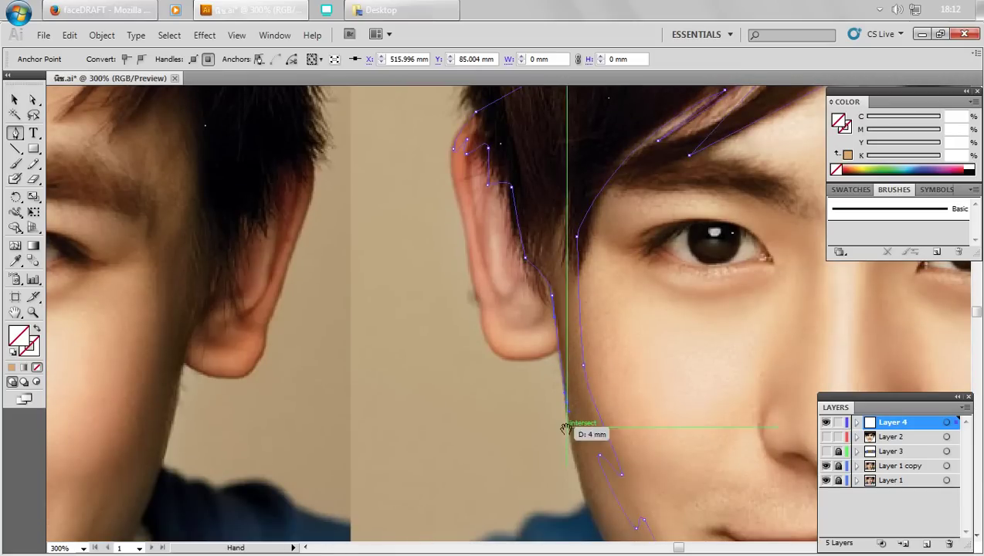
pyautogui.scroll(-2, 564, 429)
pyautogui.moveTo(576, 421); pyautogui.dragTo(589, 447)
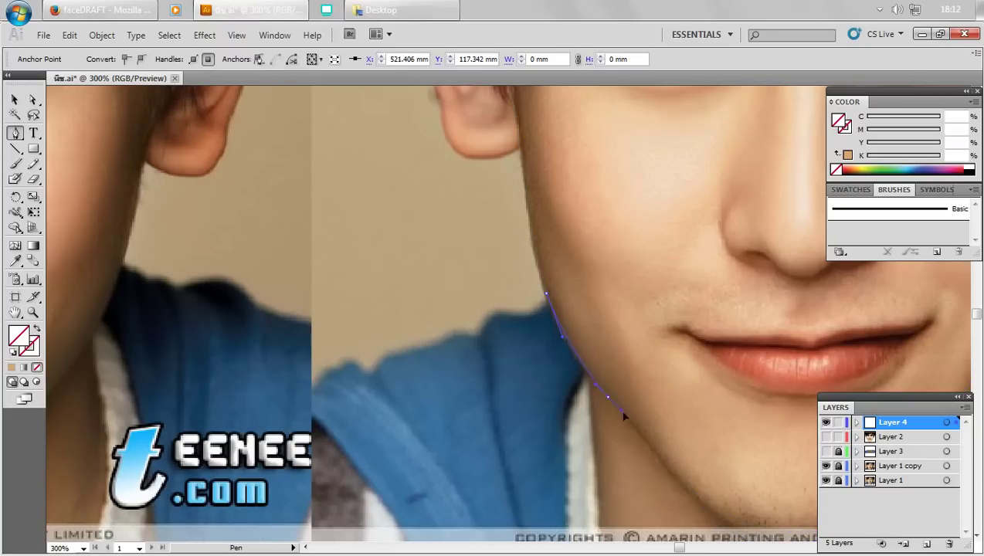
pyautogui.moveTo(630, 423)
pyautogui.mouseDown()
pyautogui.moveTo(593, 325)
pyautogui.moveTo(630, 372)
pyautogui.mouseUp()
pyautogui.moveTo(640, 373); pyautogui.dragTo(615, 330)
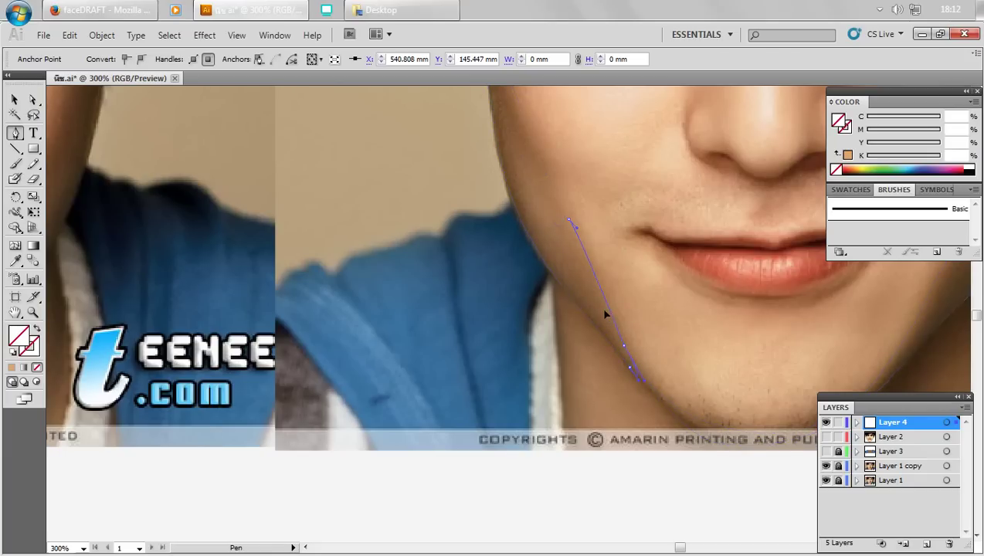
pyautogui.keyDown('ctrl'); pyautogui.click(918, 345); pyautogui.keyUp('ctrl')
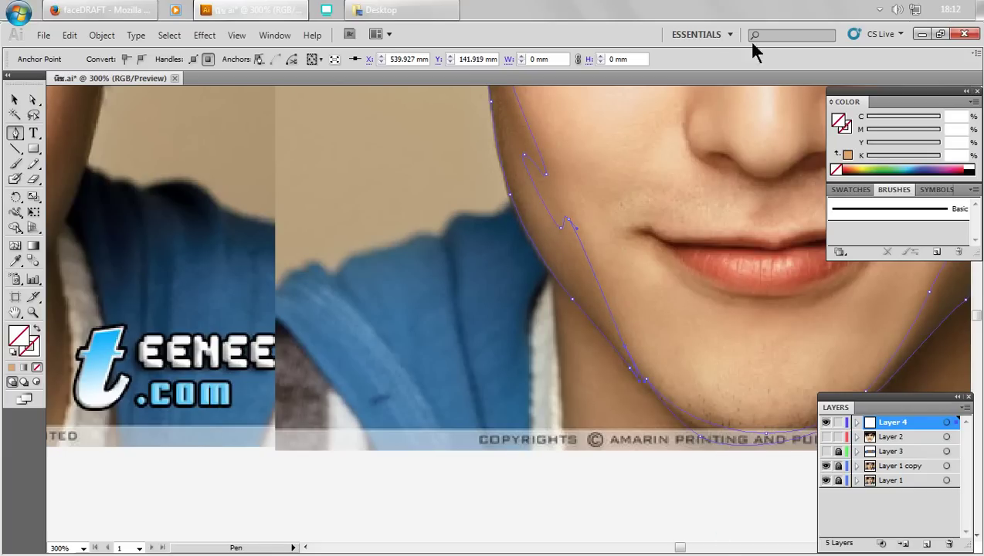
pyautogui.keyDown('ctrl'); pyautogui.click(558, 234); pyautogui.keyUp('ctrl')
# - Pan across the face and zoom in to 400% on the left cheek beside the nose
pyautogui.scroll(-1, 647, 202)
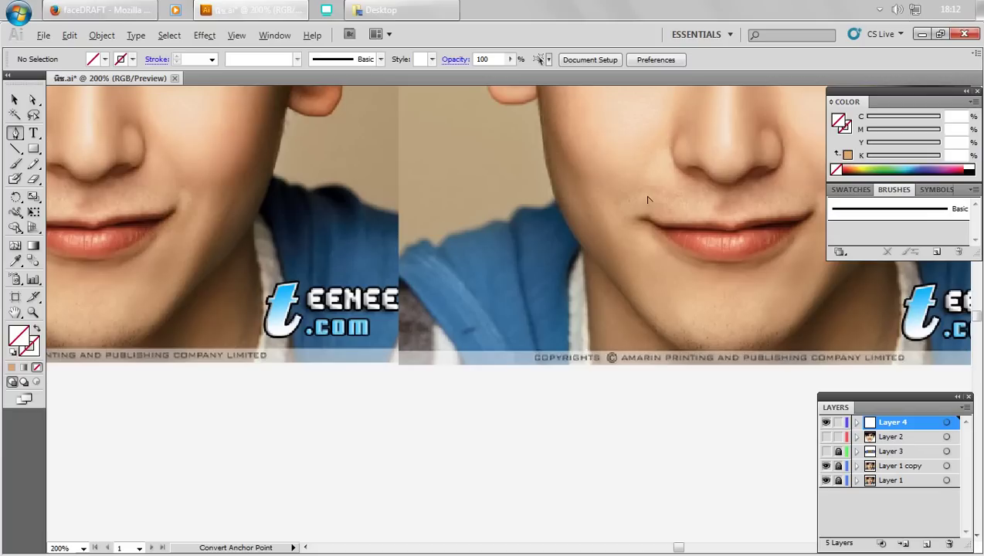
pyautogui.moveTo(616, 274)
pyautogui.mouseDown()
pyautogui.moveTo(490, 413)
pyautogui.moveTo(488, 278)
pyautogui.moveTo(469, 341)
pyautogui.mouseUp()
pyautogui.scroll(3, 724, 275)
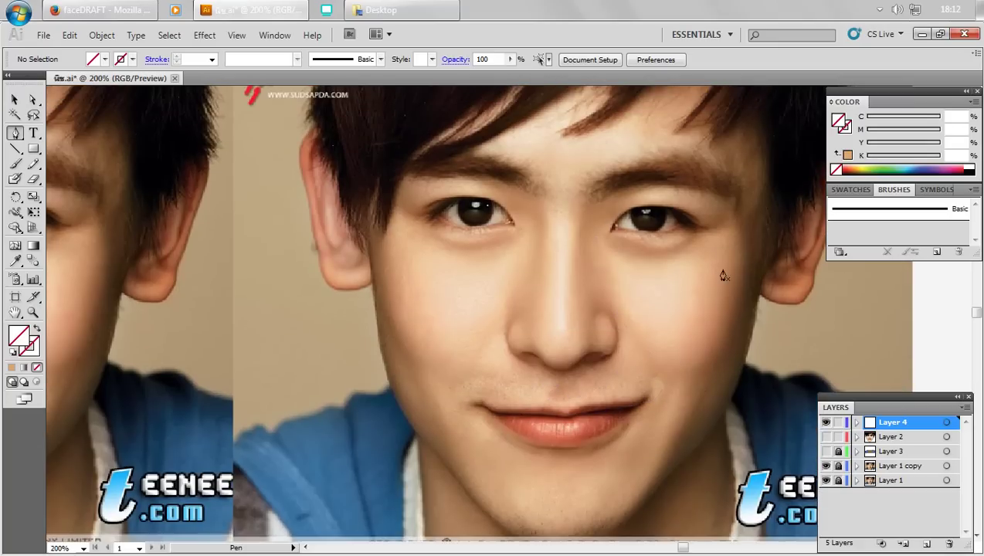
pyautogui.scroll(1, 727, 274)
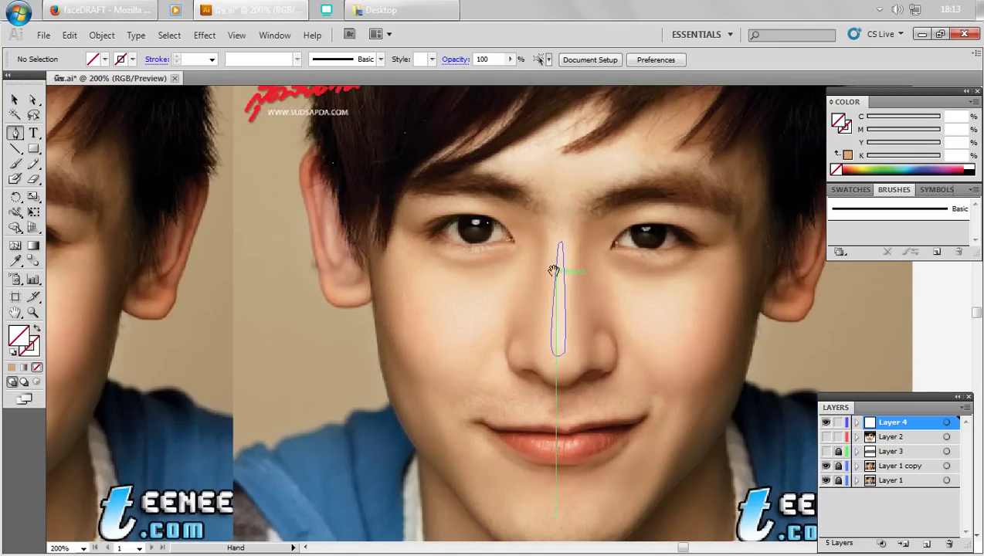
pyautogui.moveTo(540, 264); pyautogui.dragTo(555, 332)
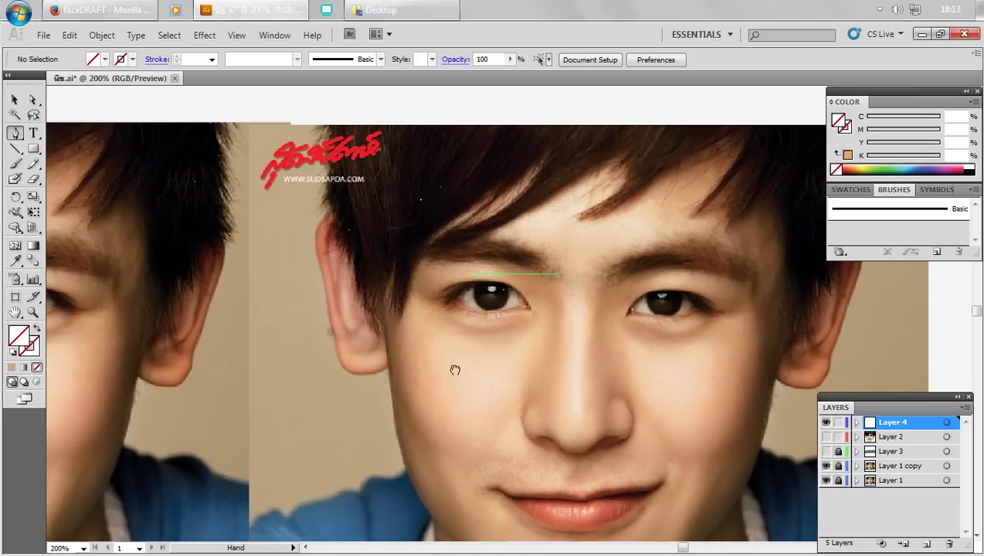
pyautogui.moveTo(455, 370); pyautogui.dragTo(468, 381)
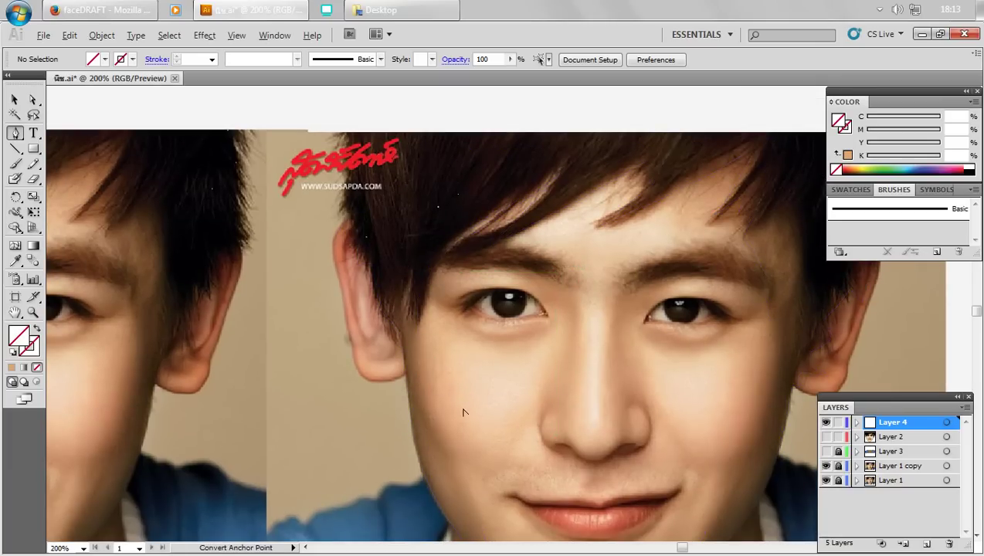
pyautogui.hotkey('ctrl', '+')
pyautogui.moveTo(445, 411); pyautogui.dragTo(418, 345)
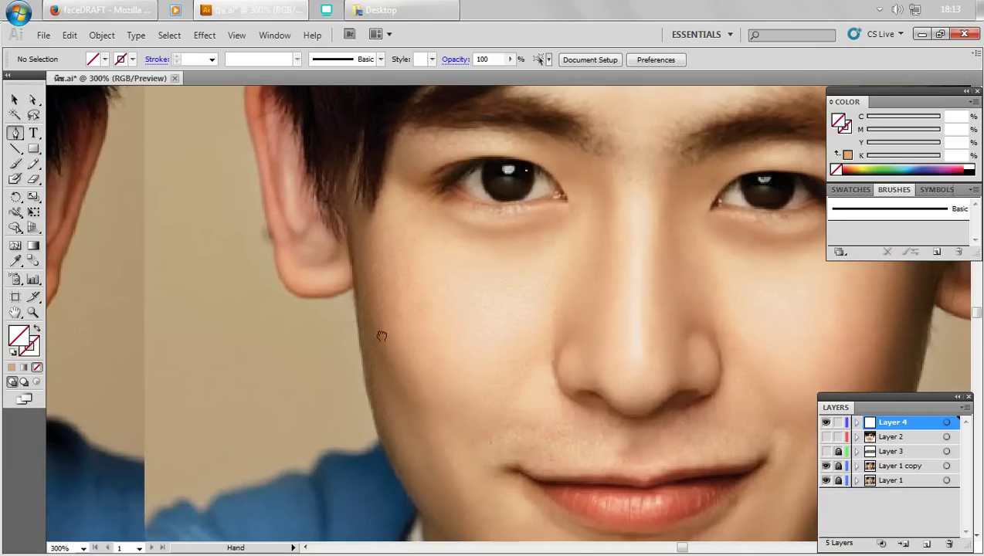
pyautogui.scroll(-1, 380, 329)
pyautogui.hotkey('ctrl', '+')
# - Draw a small closed four-point shape on the left cheek edge
pyautogui.click(362, 322)
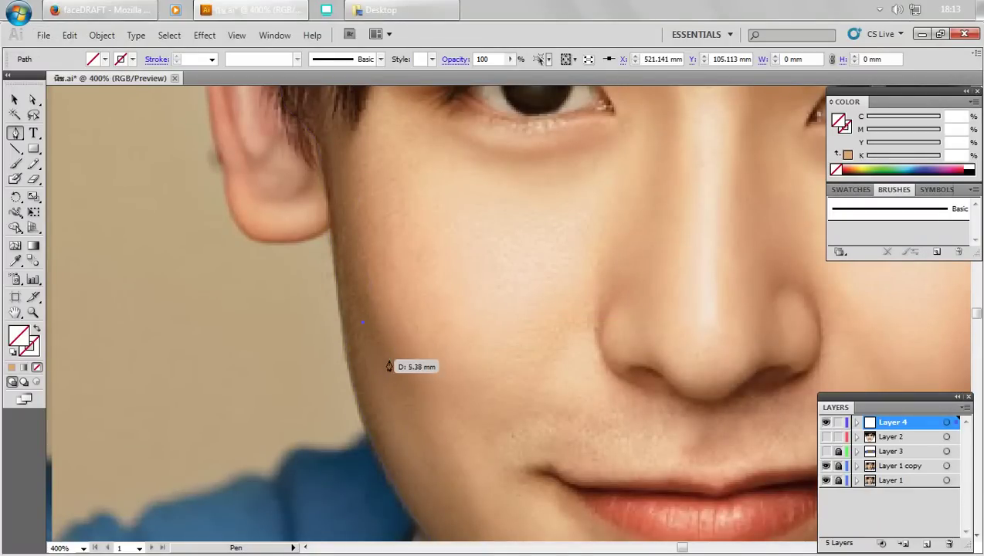
pyautogui.click(394, 364)
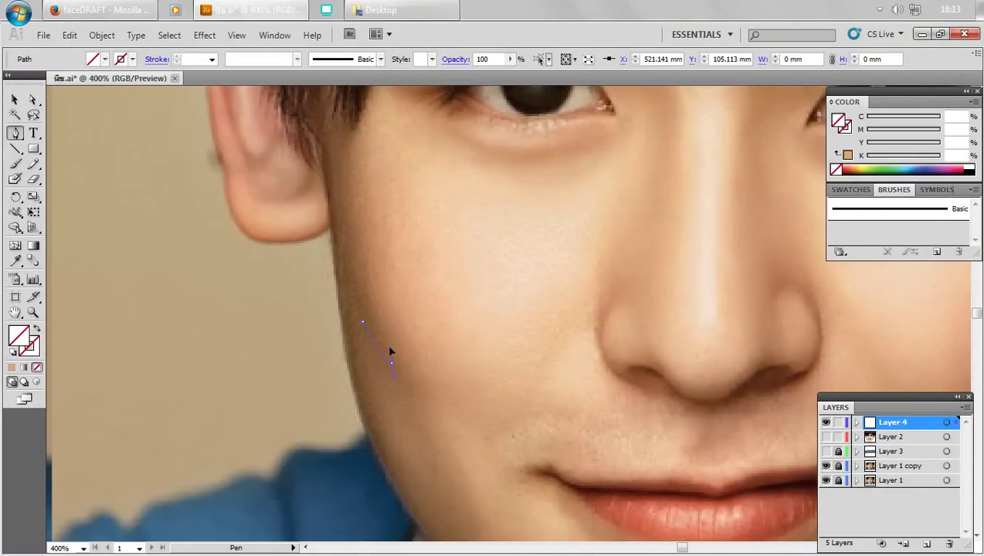
pyautogui.scroll(1, 377, 352)
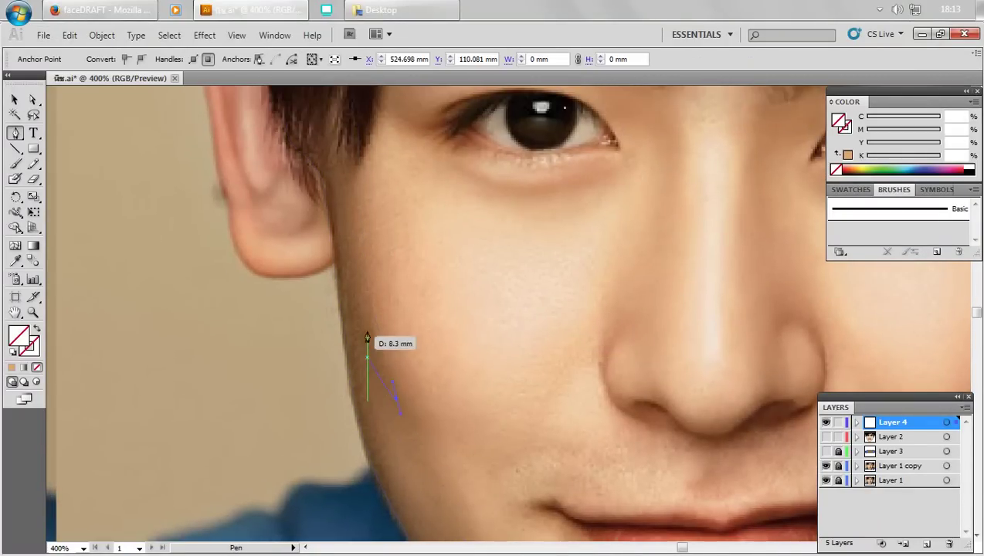
pyautogui.click(359, 288)
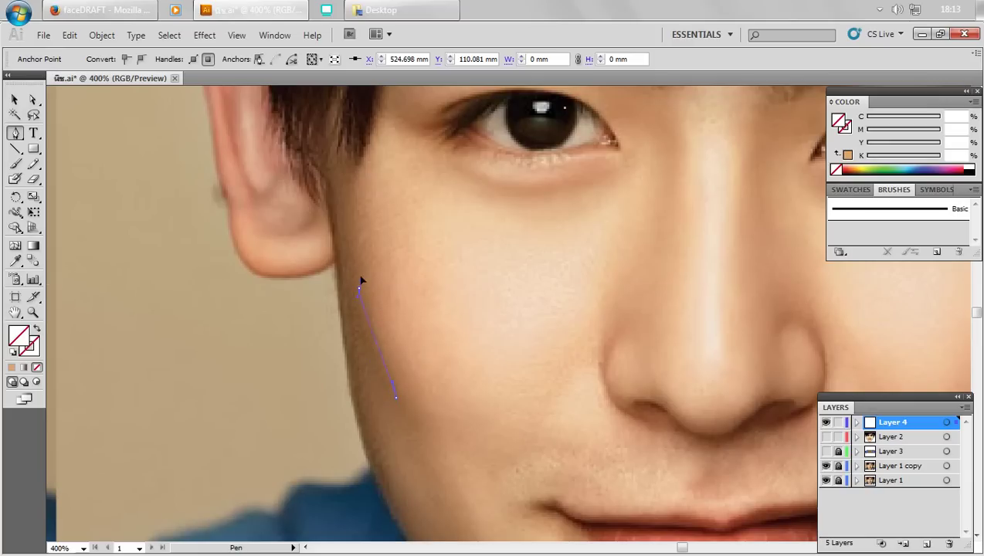
pyautogui.click(344, 220)
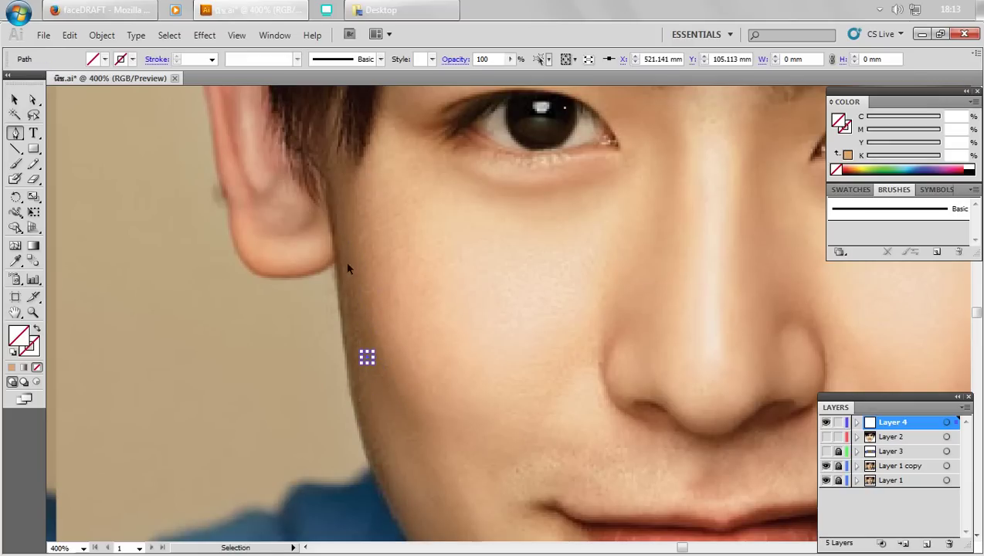
pyautogui.scroll(-2, 367, 350)
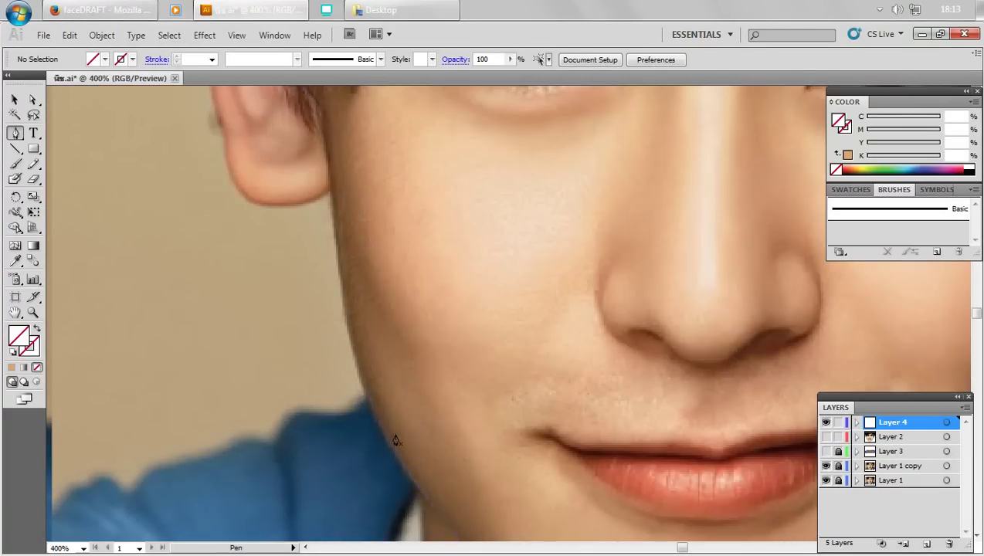
# - Start a new path tracing up the left cheek edge with a curved anchor
pyautogui.click(394, 439)
pyautogui.scroll(1, 394, 439)
pyautogui.click(349, 316)
pyautogui.click(345, 263)
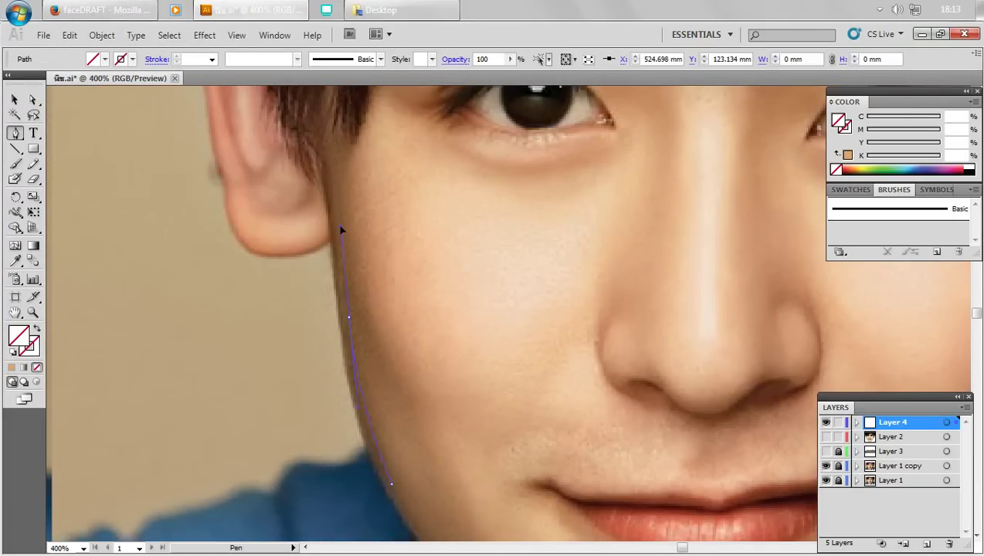
pyautogui.moveTo(340, 228); pyautogui.dragTo(326, 154)
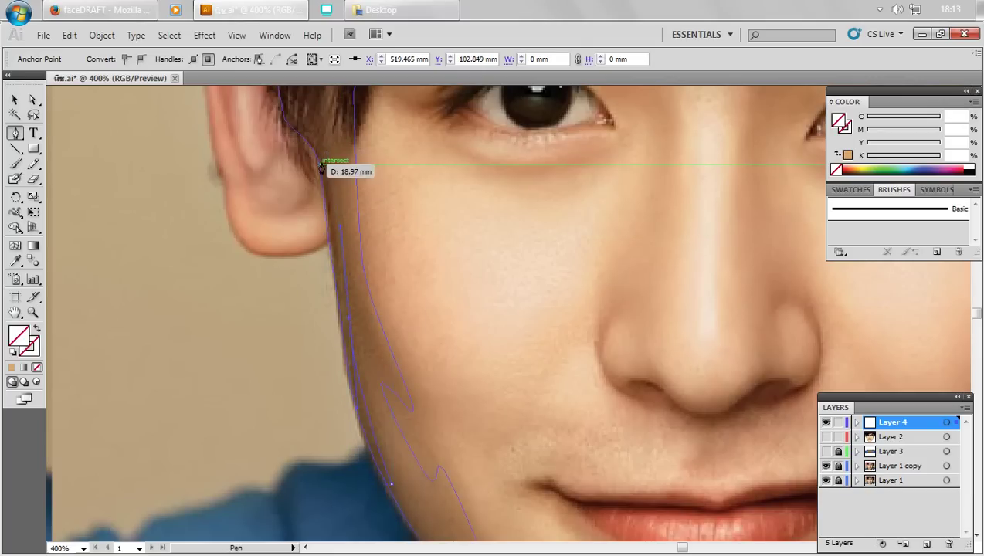
pyautogui.scroll(2, 332, 193)
pyautogui.moveTo(341, 222)
pyautogui.mouseDown()
pyautogui.moveTo(344, 232)
pyautogui.moveTo(345, 164)
pyautogui.moveTo(366, 335)
pyautogui.mouseUp()
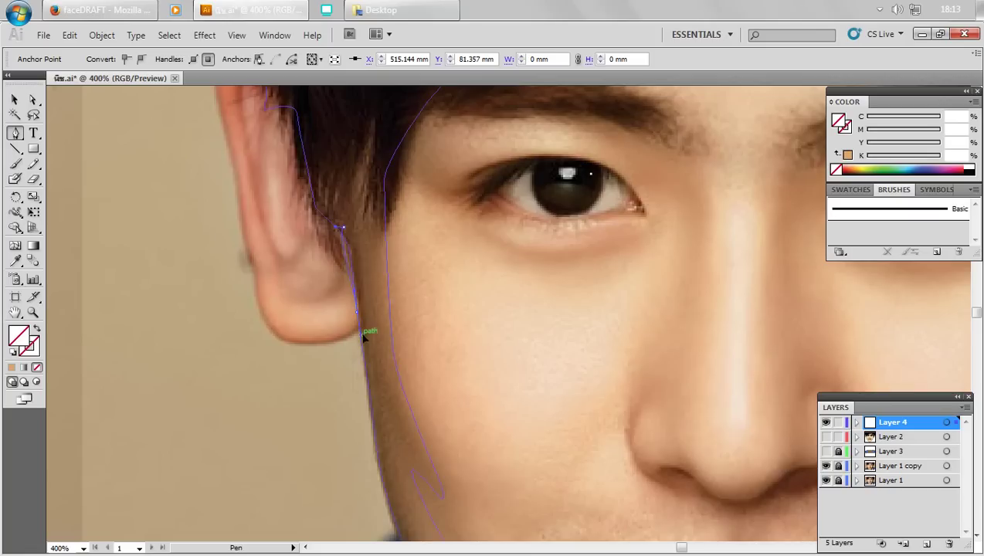
# - Extend the outline down the jaw with curved anchors toward the chin
pyautogui.click(364, 382)
pyautogui.moveTo(379, 405)
pyautogui.mouseDown()
pyautogui.moveTo(388, 502)
pyautogui.moveTo(419, 480)
pyautogui.moveTo(358, 341)
pyautogui.mouseUp()
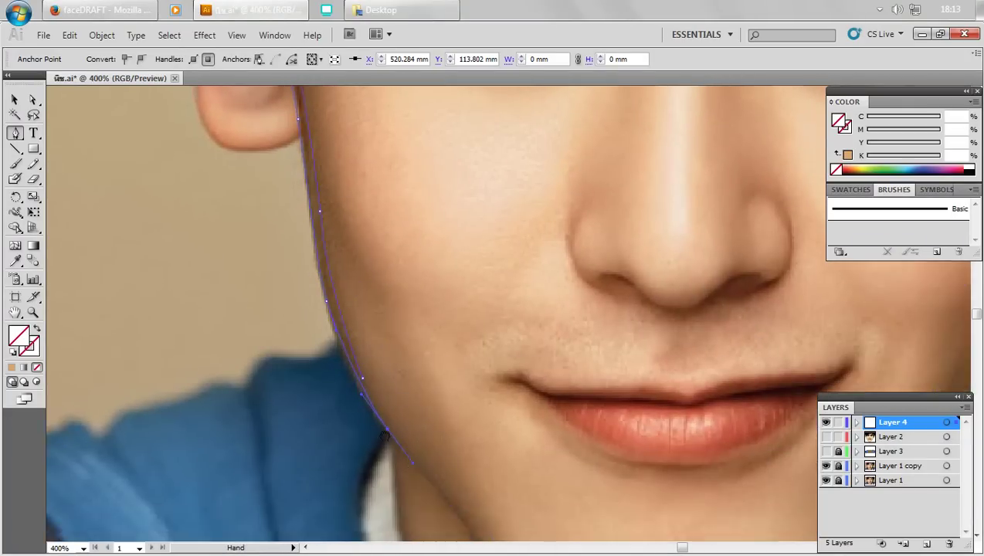
pyautogui.moveTo(446, 448)
pyautogui.mouseDown()
pyautogui.moveTo(450, 455)
pyautogui.moveTo(311, 263)
pyautogui.moveTo(311, 248)
pyautogui.mouseUp()
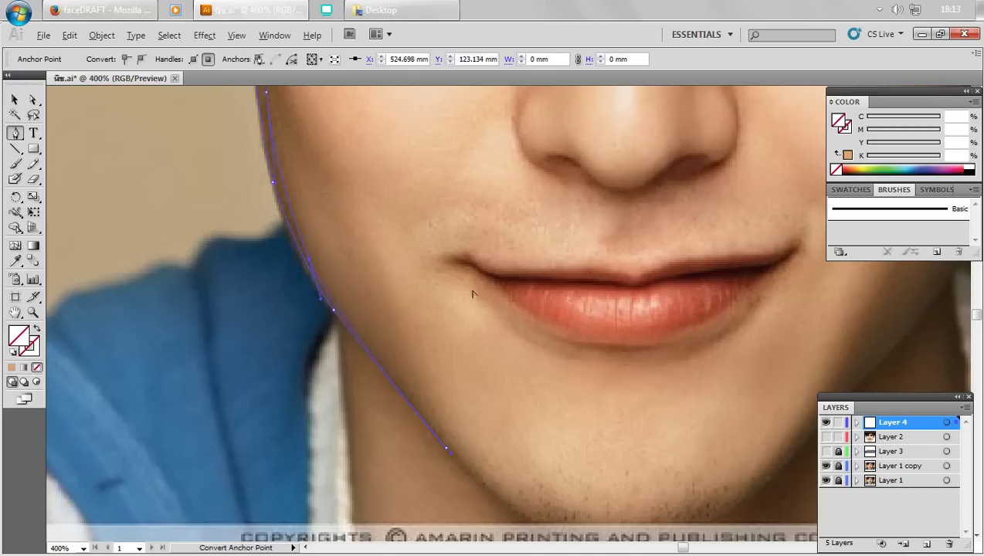
pyautogui.scroll(-1, 472, 294)
pyautogui.moveTo(439, 285); pyautogui.dragTo(379, 260)
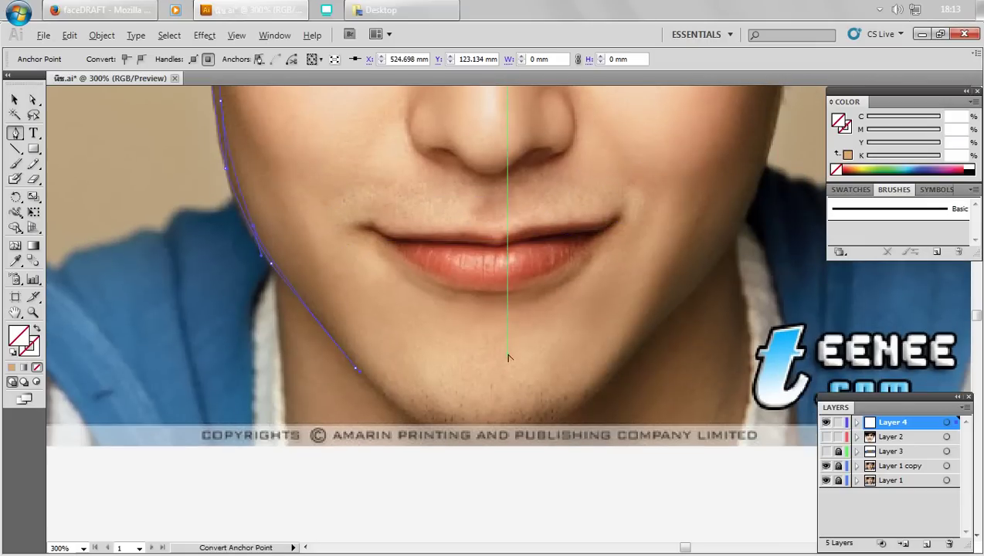
pyautogui.scroll(1, 533, 375)
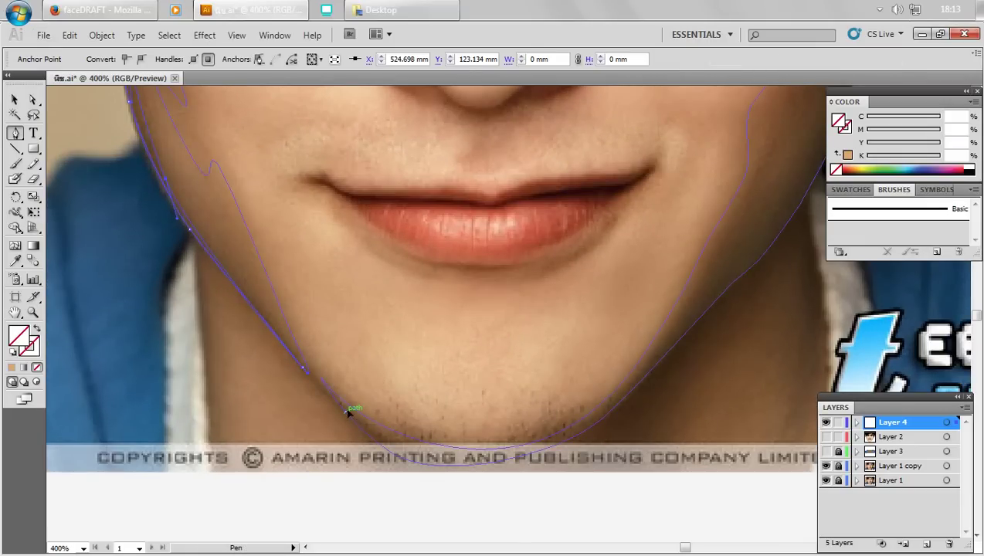
pyautogui.moveTo(610, 322); pyautogui.dragTo(424, 417)
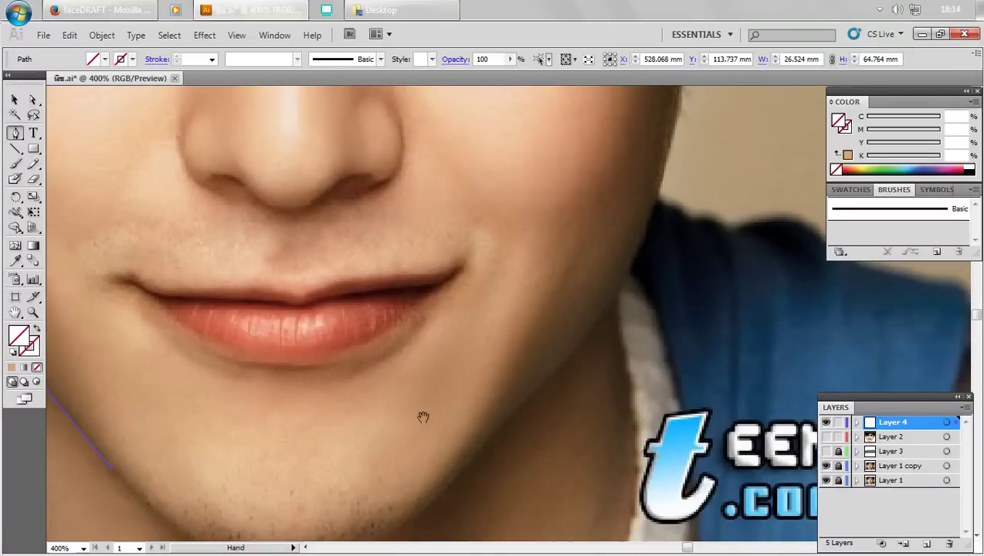
pyautogui.hotkey('ctrl', '-')
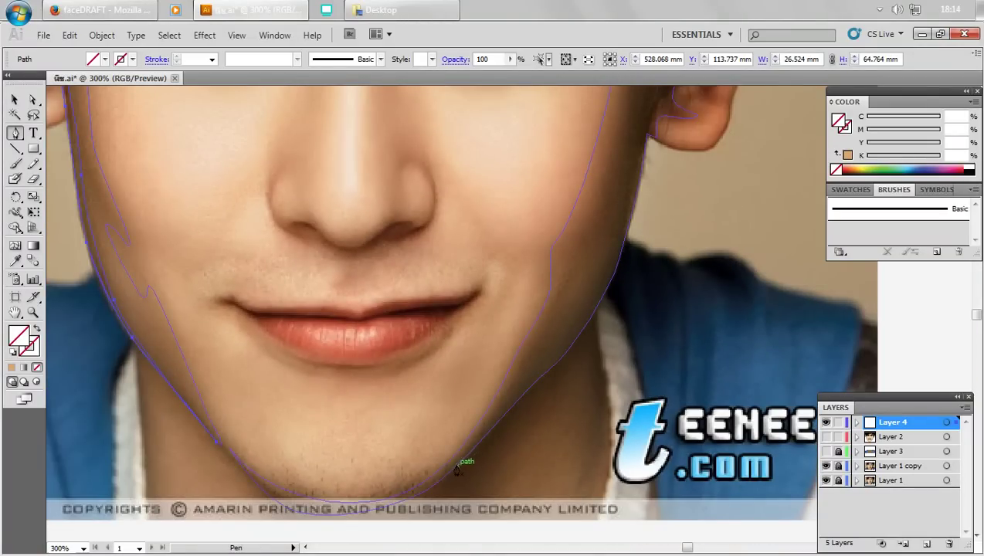
# - Deselect the outline and begin a new path with a curved anchor on the right jaw
pyautogui.moveTo(459, 464); pyautogui.dragTo(553, 340)
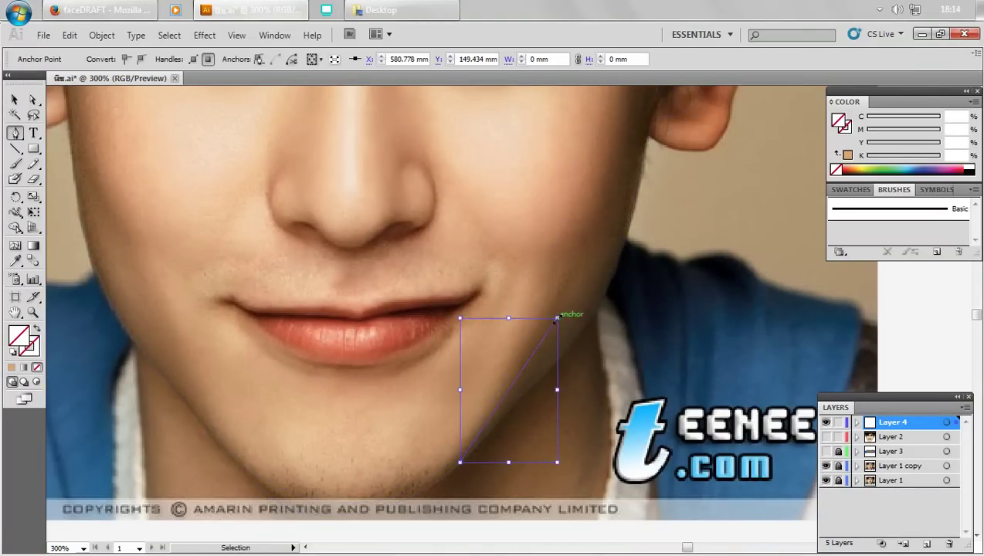
pyautogui.click(545, 339)
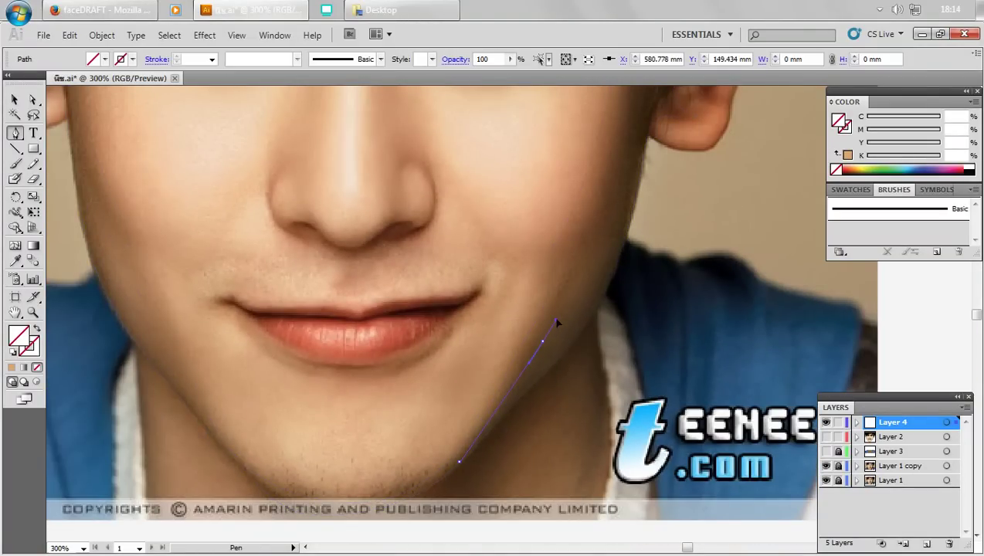
pyautogui.moveTo(556, 323); pyautogui.dragTo(585, 358)
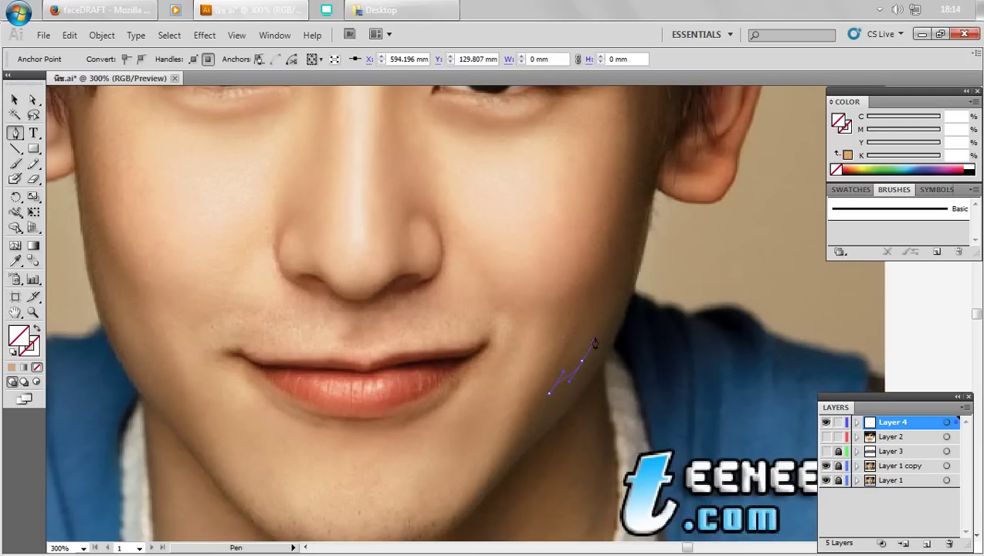
# - Trace the right cheek outline up past the temple into the hairline
pyautogui.moveTo(609, 291)
pyautogui.mouseDown()
pyautogui.moveTo(586, 300)
pyautogui.moveTo(565, 367)
pyautogui.mouseUp()
pyautogui.moveTo(599, 275)
pyautogui.mouseDown()
pyautogui.moveTo(607, 246)
pyautogui.moveTo(593, 375)
pyautogui.mouseUp()
pyautogui.click(600, 294)
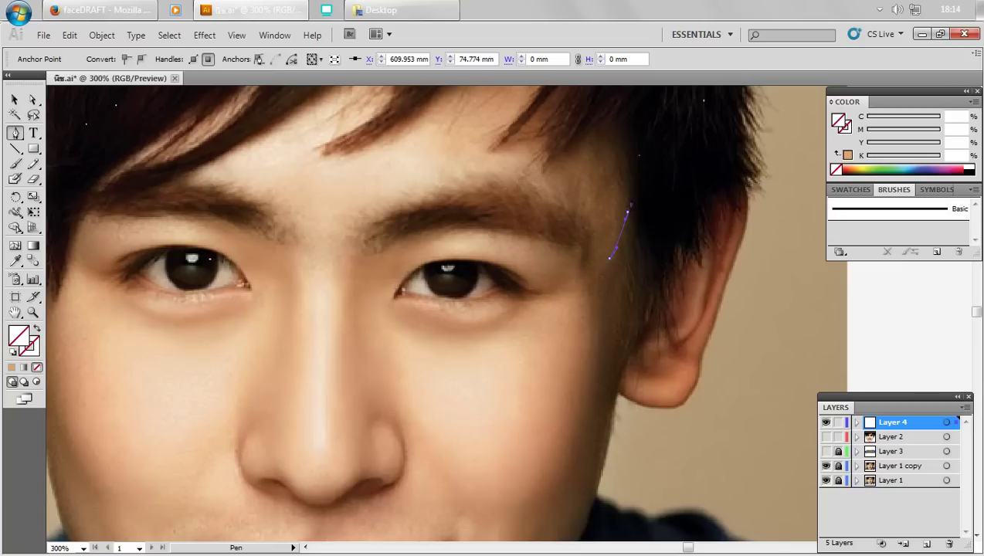
pyautogui.moveTo(630, 213)
pyautogui.mouseDown()
pyautogui.moveTo(630, 272)
pyautogui.moveTo(636, 232)
pyautogui.mouseUp()
pyautogui.click(576, 201)
pyautogui.click(612, 159)
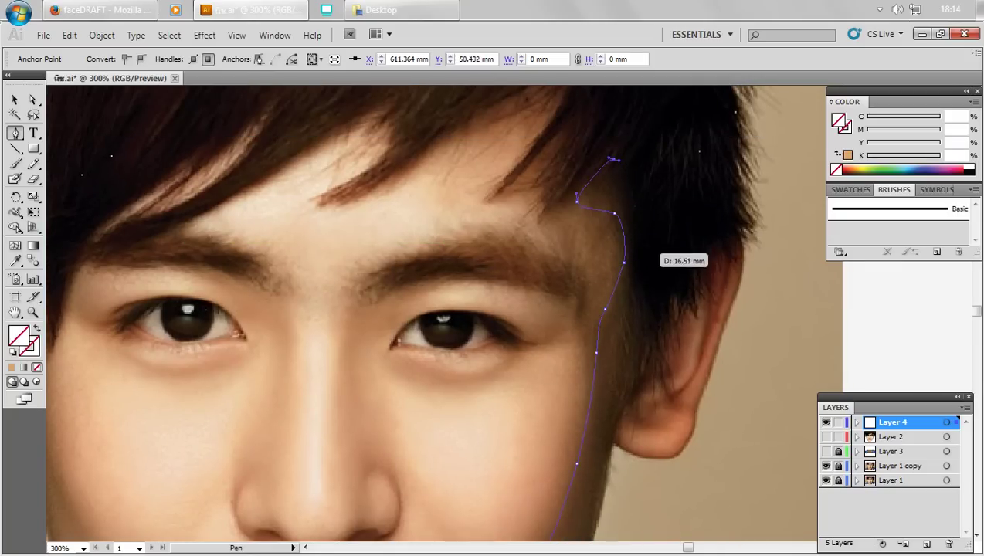
pyautogui.scroll(-1, 645, 299)
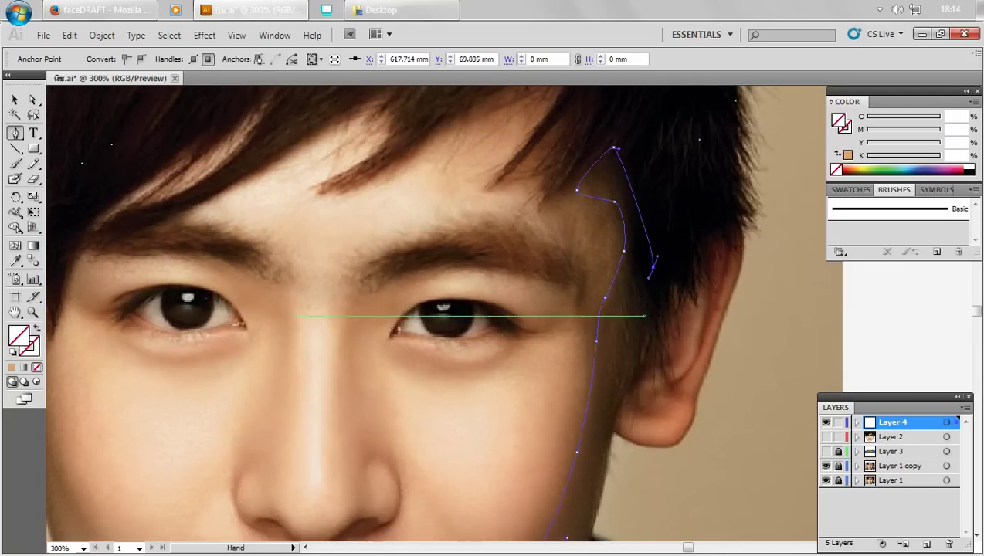
# - Run the outline along the side hair, down past the ear and jaw to the chin, then deselect
pyautogui.click(738, 224)
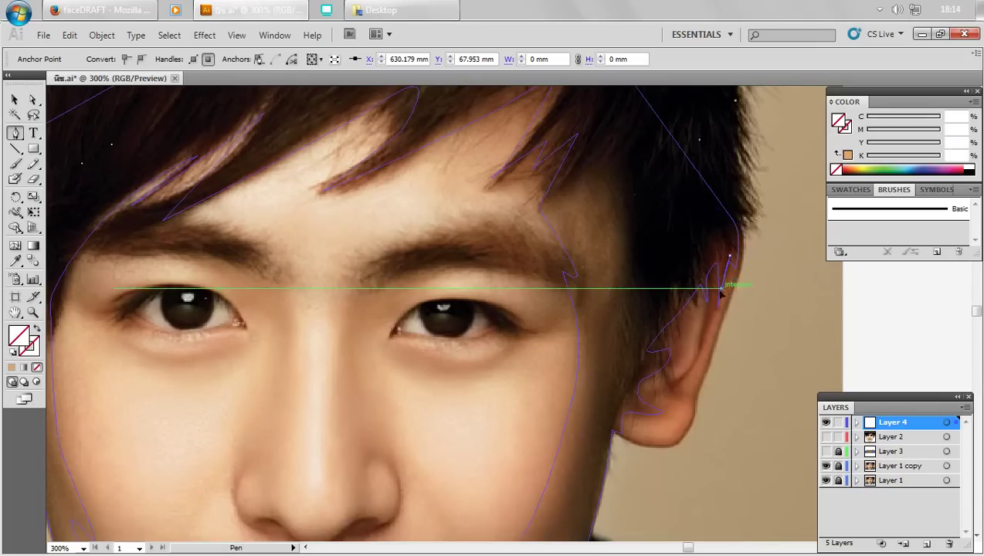
pyautogui.moveTo(740, 266); pyautogui.dragTo(722, 287)
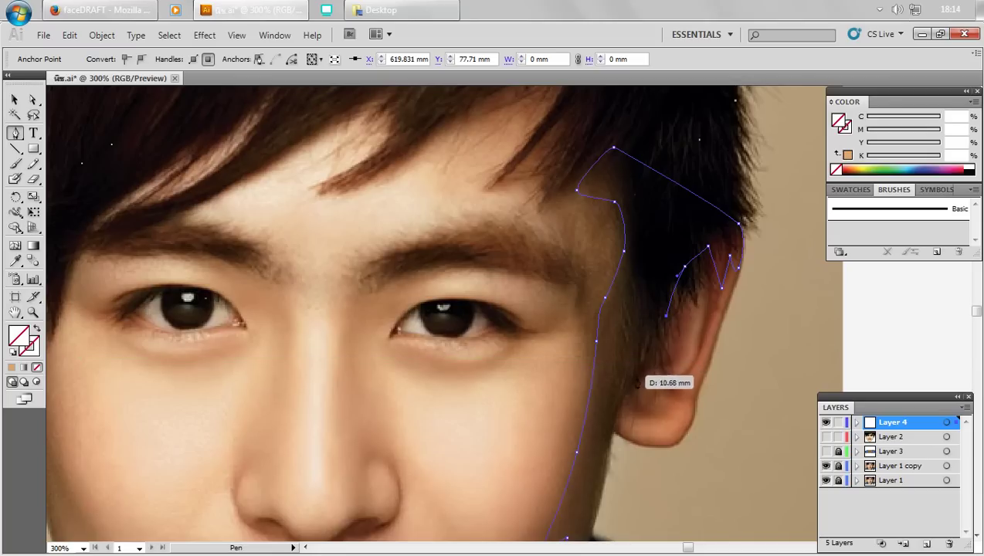
pyautogui.click(645, 379)
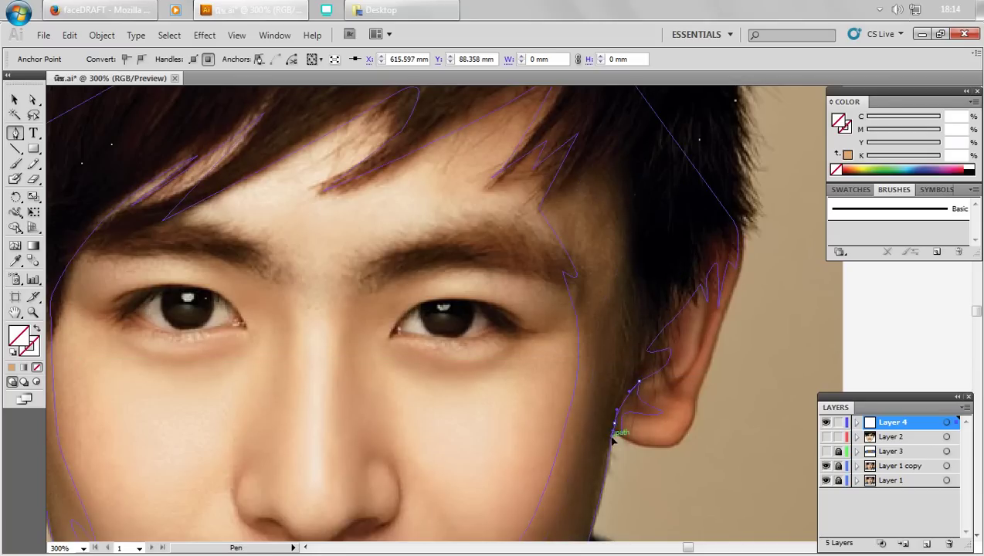
pyautogui.scroll(-5, 621, 386)
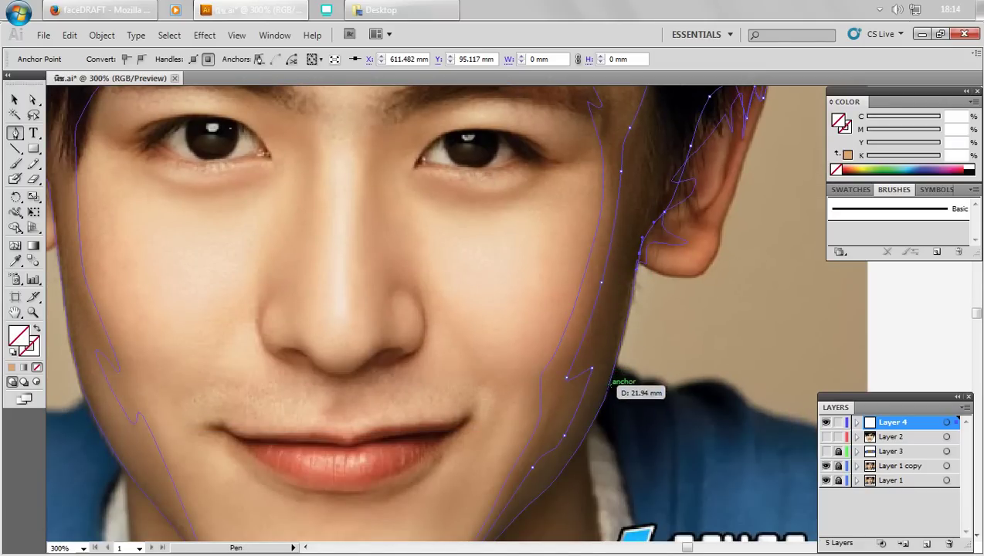
pyautogui.moveTo(610, 385)
pyautogui.mouseDown()
pyautogui.moveTo(597, 418)
pyautogui.moveTo(627, 359)
pyautogui.mouseUp()
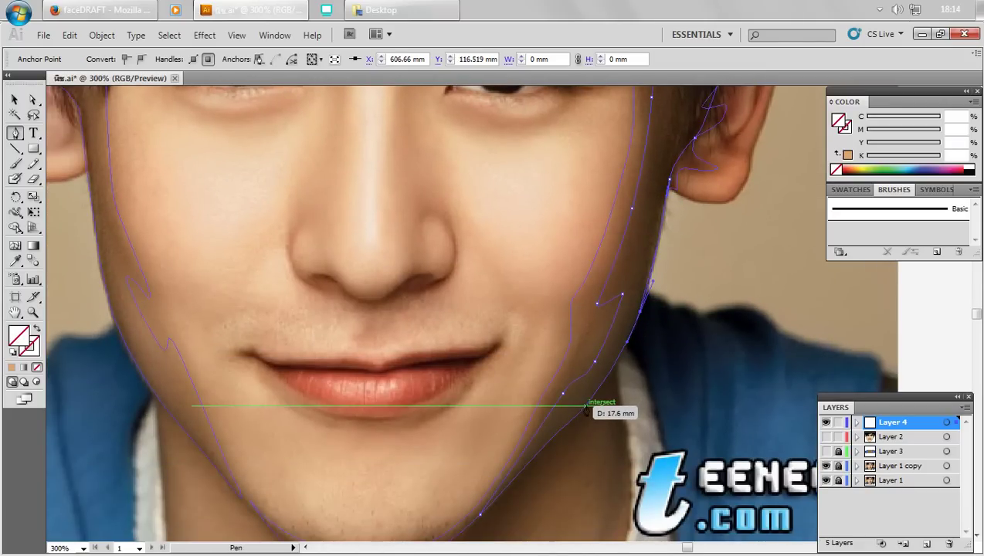
pyautogui.click(586, 406)
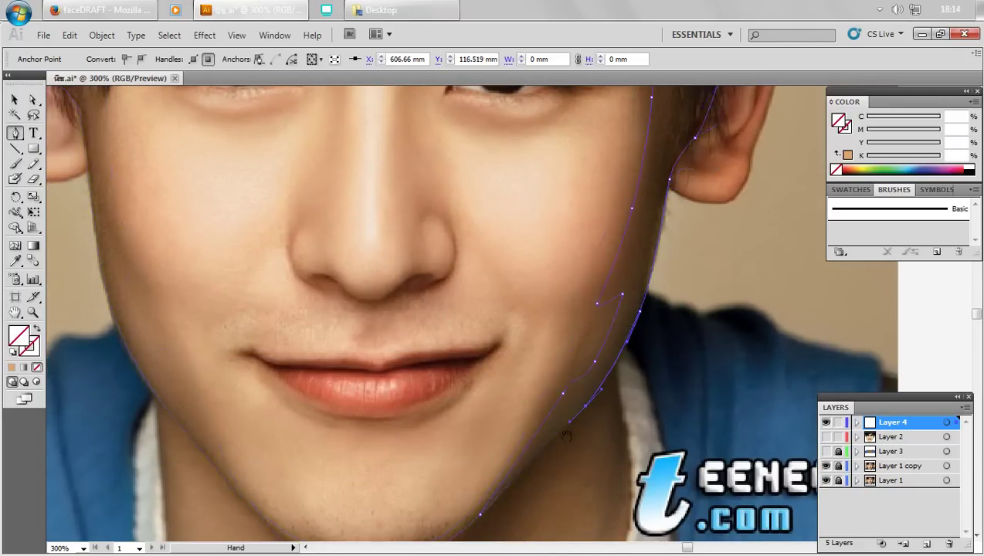
pyautogui.moveTo(570, 423); pyautogui.dragTo(604, 349)
pyautogui.click(555, 397)
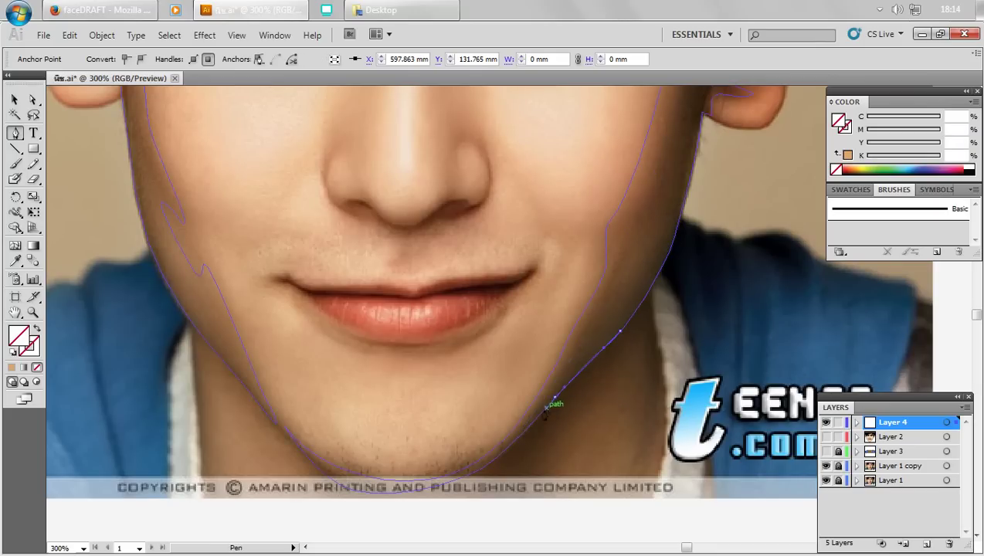
pyautogui.click(515, 441)
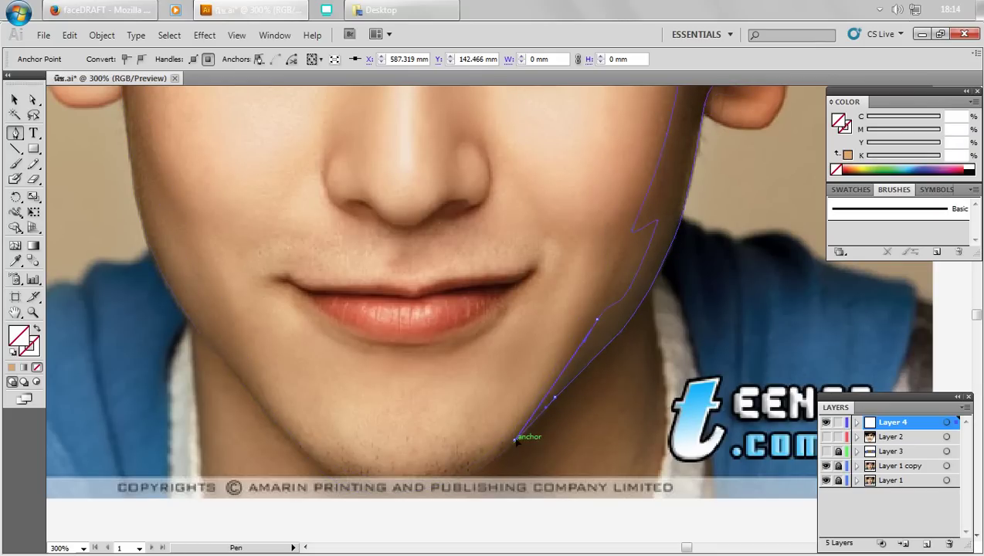
pyautogui.keyDown('ctrl'); pyautogui.click(526, 348); pyautogui.keyUp('ctrl')
pyautogui.moveTo(542, 234); pyautogui.dragTo(693, 326)
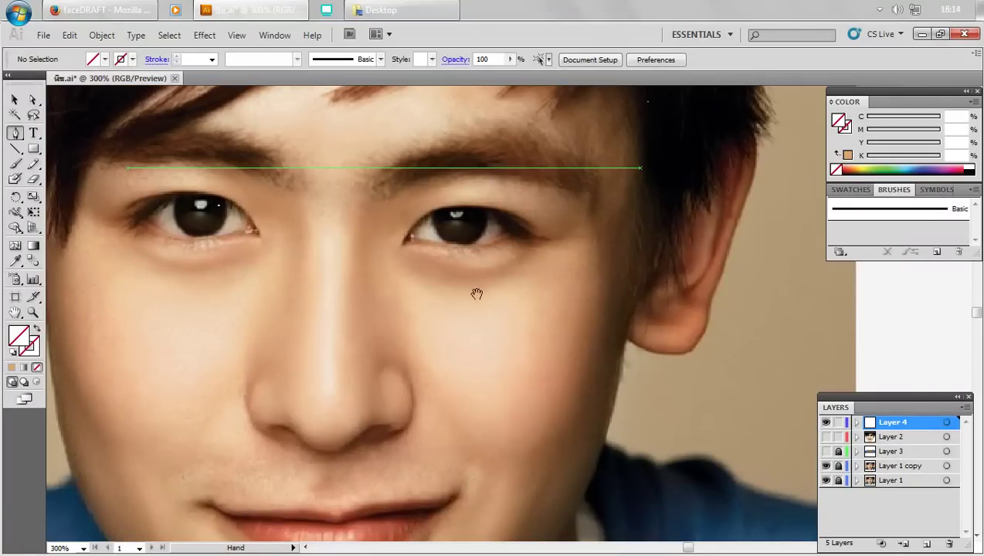
# - Trace a first shadow path up the ear's outline with curved and corner anchors
pyautogui.moveTo(476, 293); pyautogui.dragTo(610, 340)
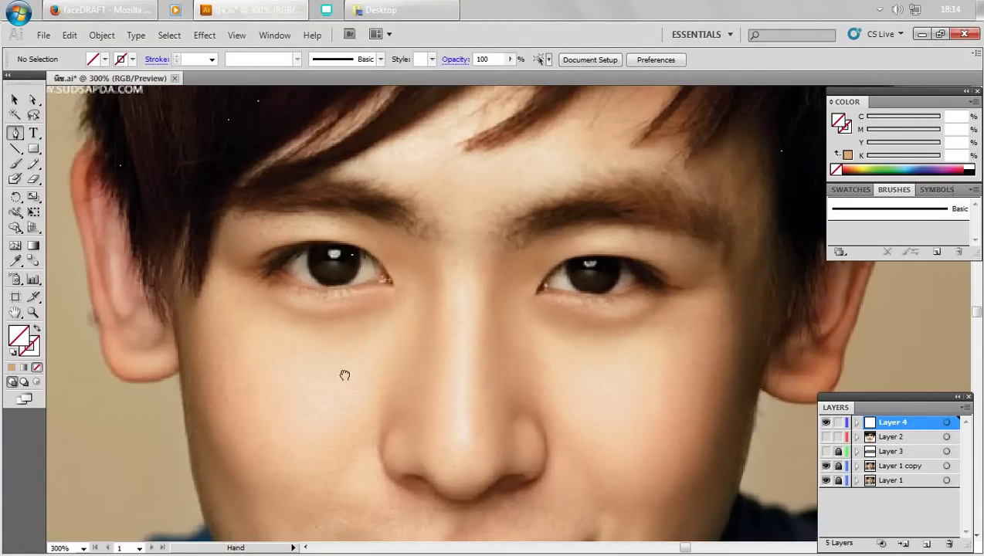
pyautogui.moveTo(345, 375); pyautogui.dragTo(425, 245)
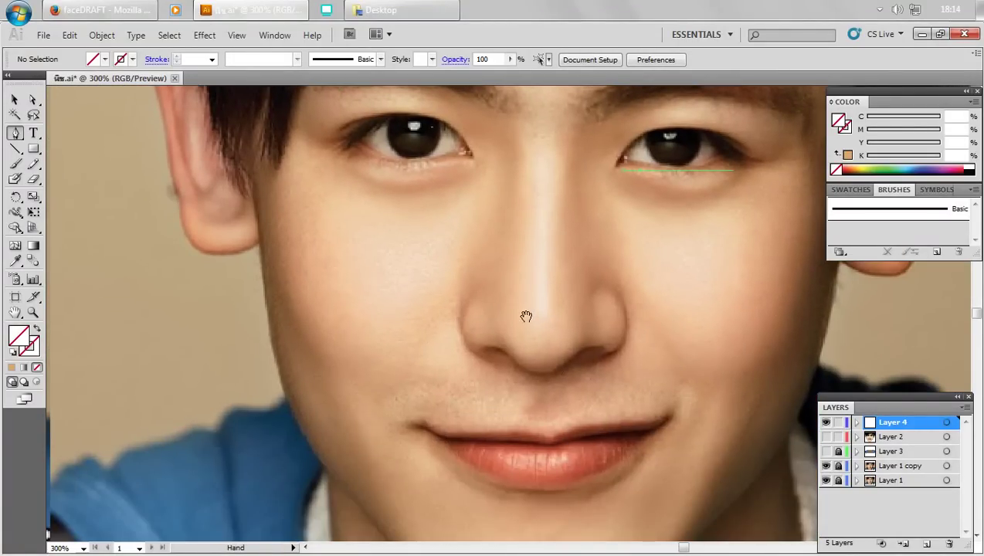
pyautogui.moveTo(479, 282); pyautogui.dragTo(565, 125)
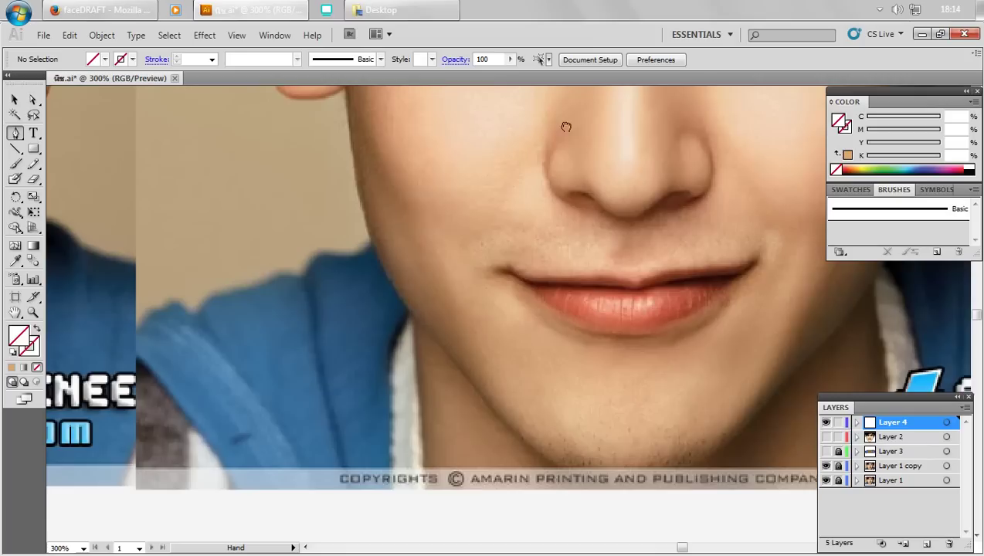
pyautogui.moveTo(552, 261); pyautogui.dragTo(551, 295)
pyautogui.moveTo(435, 220); pyautogui.dragTo(500, 330)
pyautogui.moveTo(380, 161)
pyautogui.mouseDown()
pyautogui.moveTo(412, 223)
pyautogui.moveTo(385, 462)
pyautogui.mouseUp()
pyautogui.scroll(1, 396, 339)
pyautogui.click(373, 466)
pyautogui.moveTo(351, 240); pyautogui.dragTo(360, 226)
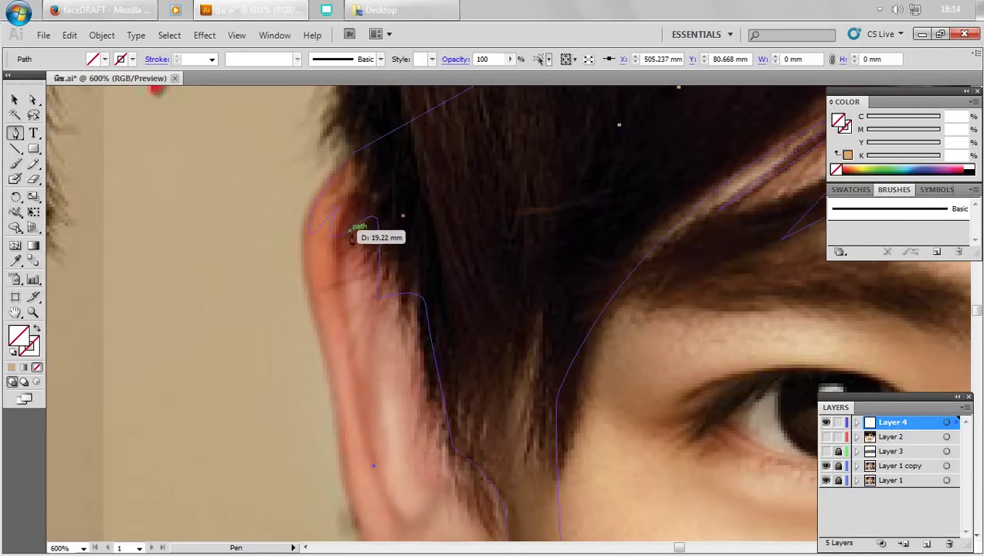
pyautogui.click(368, 213)
pyautogui.moveTo(378, 187)
pyautogui.mouseDown()
pyautogui.moveTo(334, 264)
pyautogui.moveTo(341, 334)
pyautogui.mouseUp()
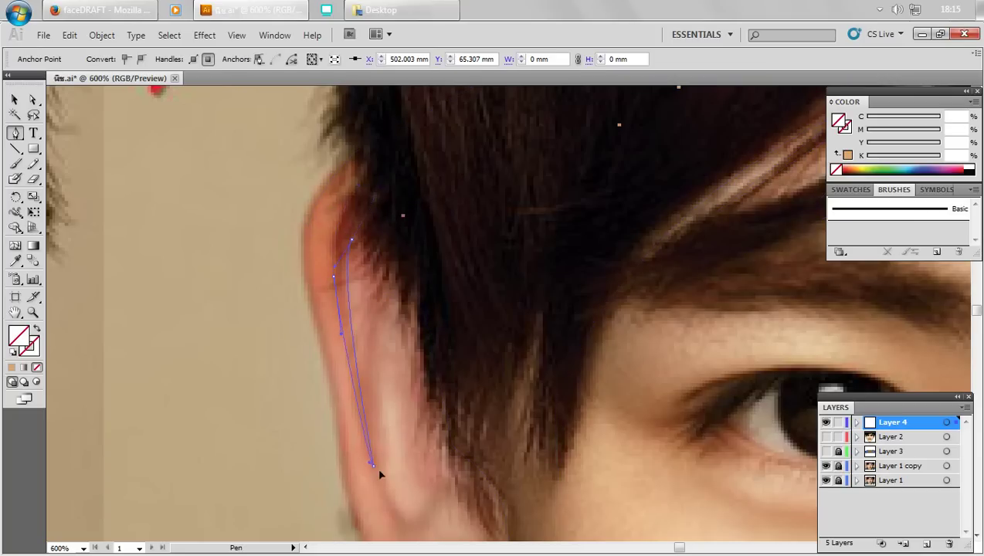
pyautogui.click(373, 465)
# - Draw a closed shadow shape along the ear's inner edge
pyautogui.moveTo(392, 471); pyautogui.dragTo(342, 425)
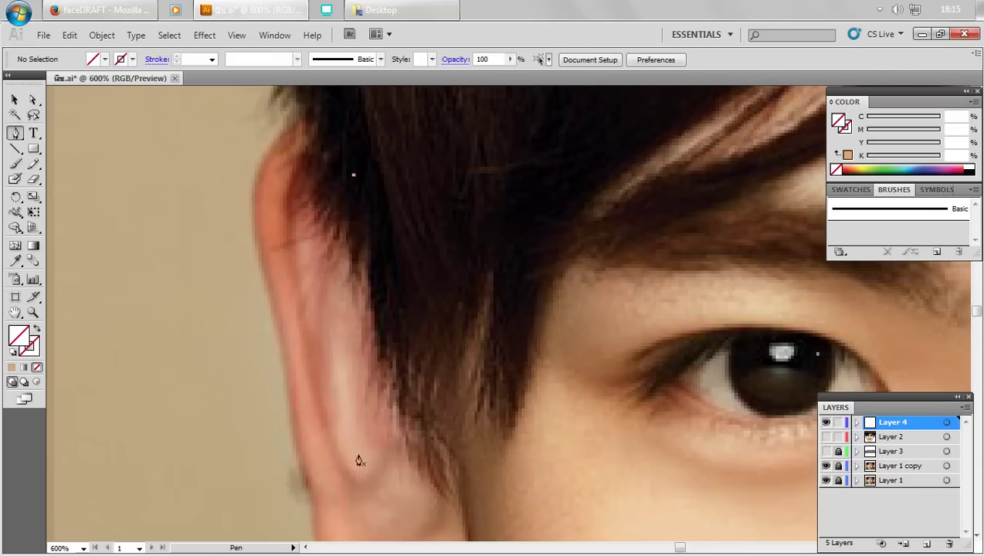
pyautogui.click(355, 456)
pyautogui.moveTo(338, 334); pyautogui.dragTo(355, 322)
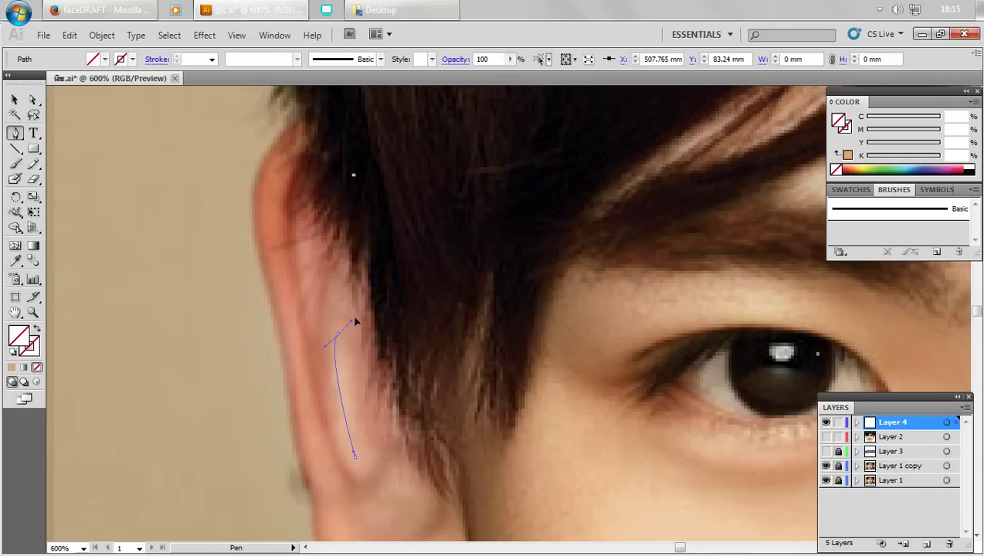
pyautogui.moveTo(355, 456)
pyautogui.mouseDown()
pyautogui.moveTo(366, 445)
pyautogui.moveTo(358, 462)
pyautogui.mouseUp()
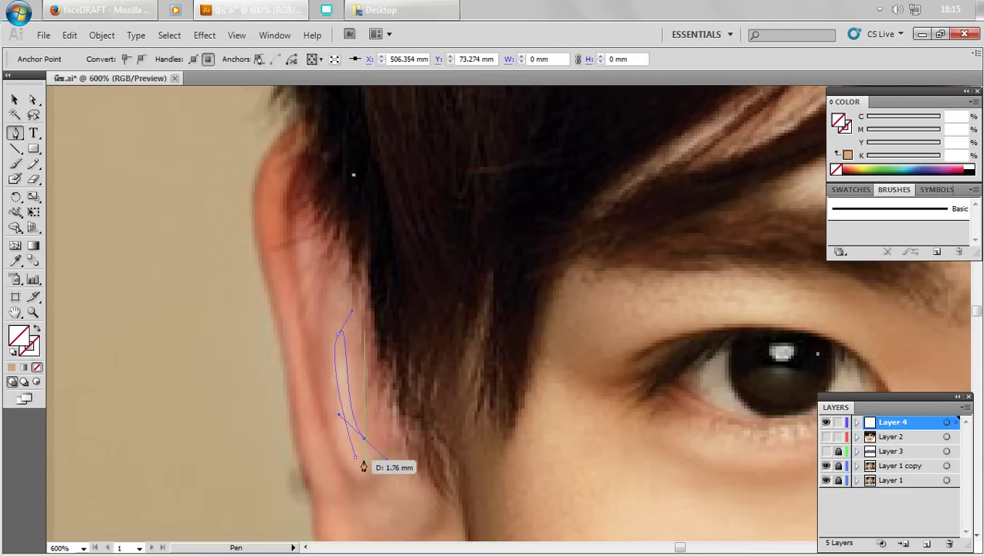
pyautogui.click(338, 334)
pyautogui.keyDown('ctrl'); pyautogui.click(374, 375); pyautogui.keyUp('ctrl')
# - Trace a two-segment curved path along the lower ear fold
pyautogui.scroll(-5, 386, 309)
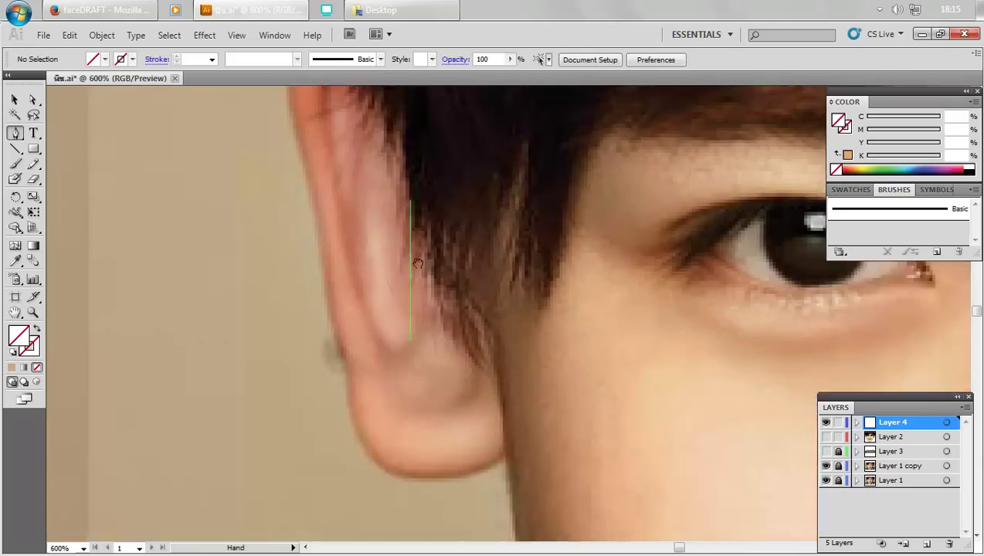
pyautogui.moveTo(418, 300)
pyautogui.mouseDown()
pyautogui.moveTo(409, 328)
pyautogui.moveTo(434, 315)
pyautogui.mouseUp()
pyautogui.moveTo(453, 279); pyautogui.dragTo(451, 277)
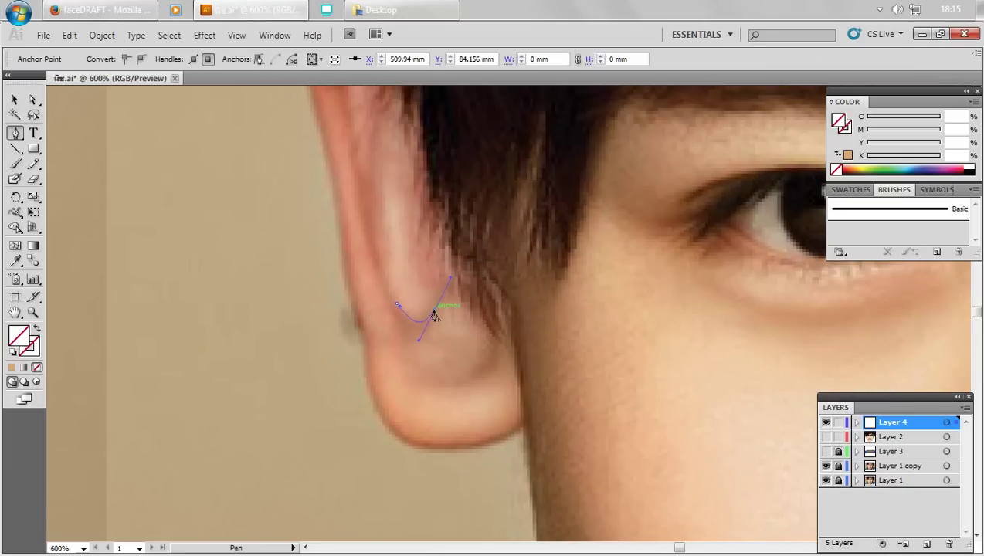
pyautogui.moveTo(398, 309); pyautogui.dragTo(406, 317)
pyautogui.keyDown('ctrl'); pyautogui.click(367, 246); pyautogui.keyUp('ctrl')
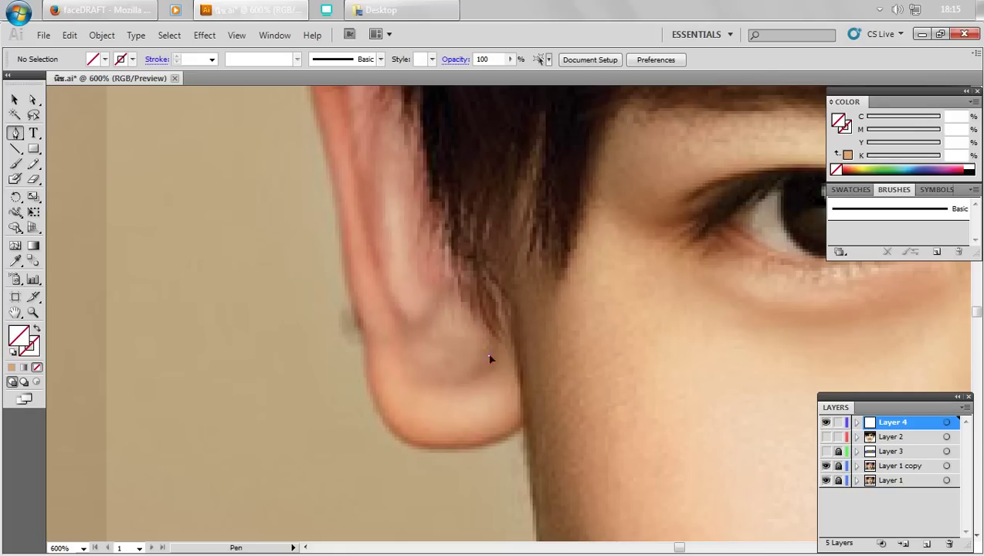
# - Draw curved paths across and along the ear lobe's edge
pyautogui.moveTo(488, 358)
pyautogui.mouseDown()
pyautogui.moveTo(433, 384)
pyautogui.moveTo(411, 376)
pyautogui.mouseUp()
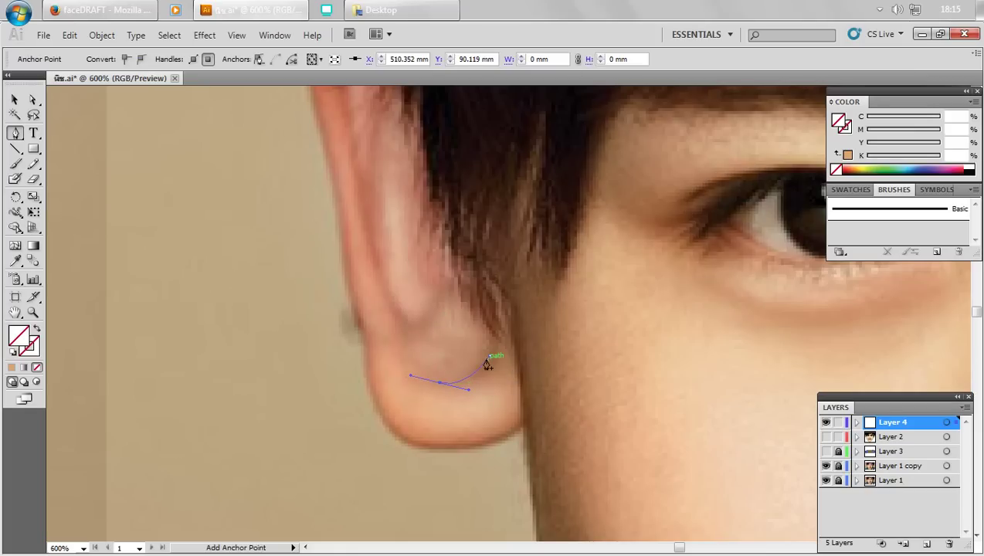
pyautogui.moveTo(490, 357); pyautogui.dragTo(516, 304)
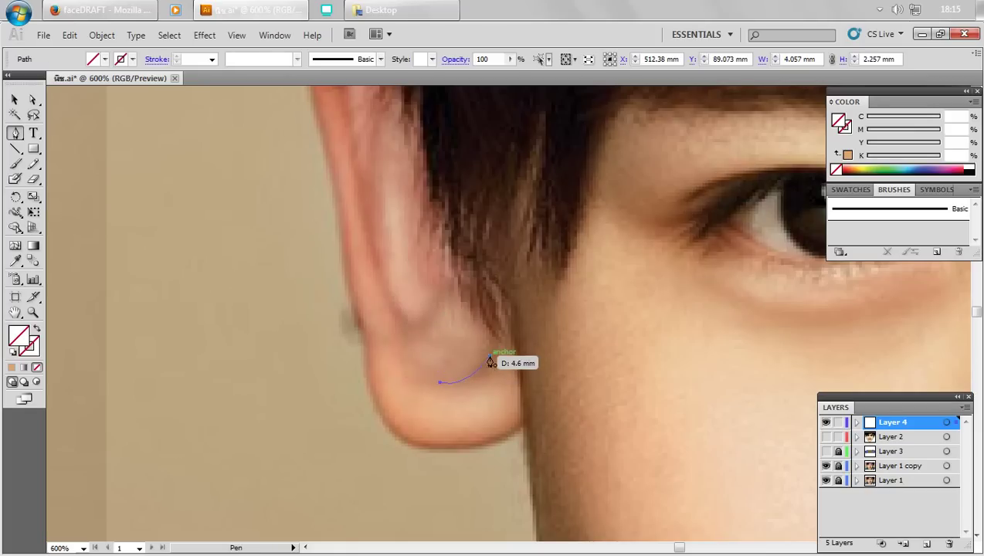
pyautogui.press('Delete')
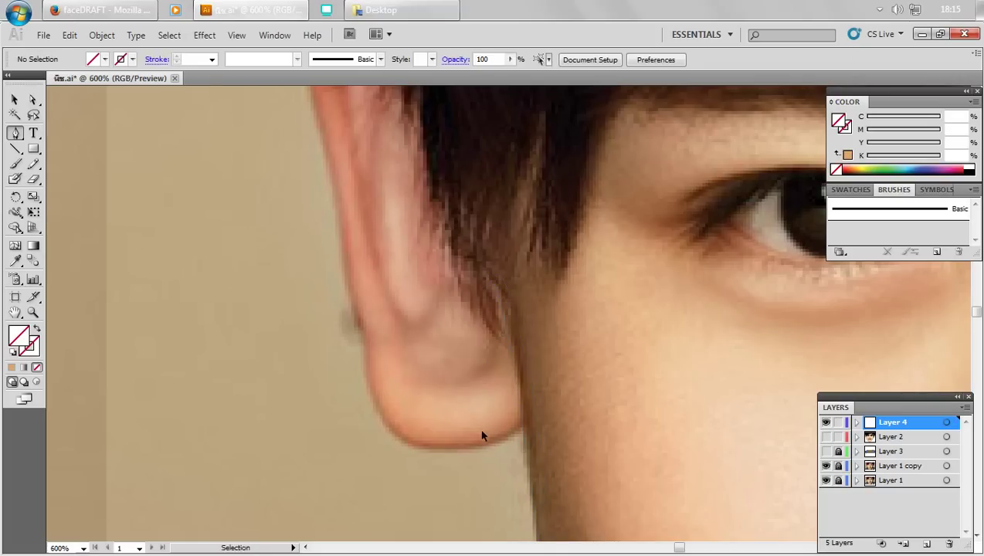
pyautogui.moveTo(488, 411)
pyautogui.mouseDown()
pyautogui.moveTo(488, 395)
pyautogui.moveTo(433, 400)
pyautogui.moveTo(469, 419)
pyautogui.moveTo(538, 397)
pyautogui.mouseUp()
# - Bring the right ear into view and trace a shadow path along its inner rim
pyautogui.press('Delete')
pyautogui.hotkey('ctrl', '-')
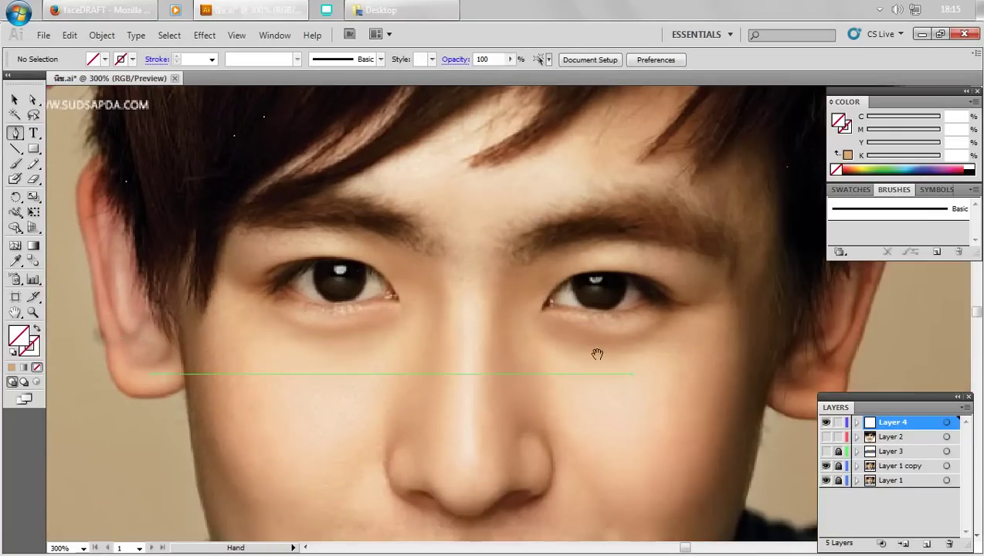
pyautogui.moveTo(585, 415); pyautogui.dragTo(381, 358)
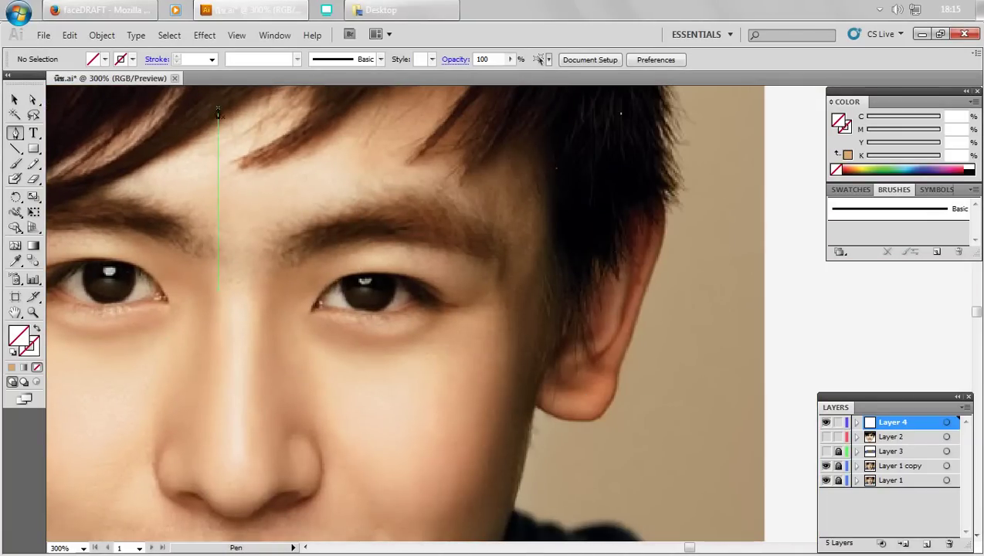
pyautogui.moveTo(374, 254); pyautogui.dragTo(549, 303)
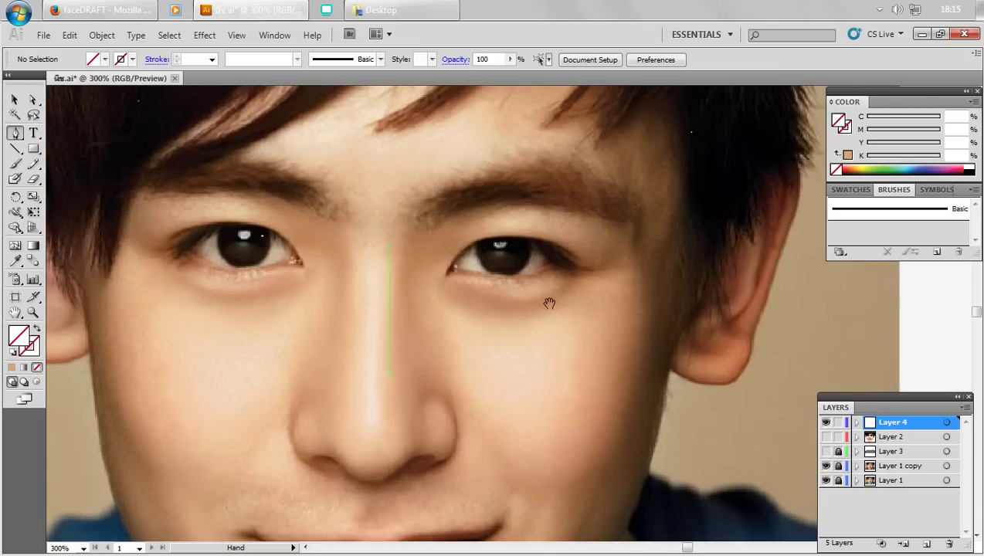
pyautogui.moveTo(500, 329)
pyautogui.mouseDown()
pyautogui.moveTo(411, 374)
pyautogui.moveTo(437, 367)
pyautogui.mouseUp()
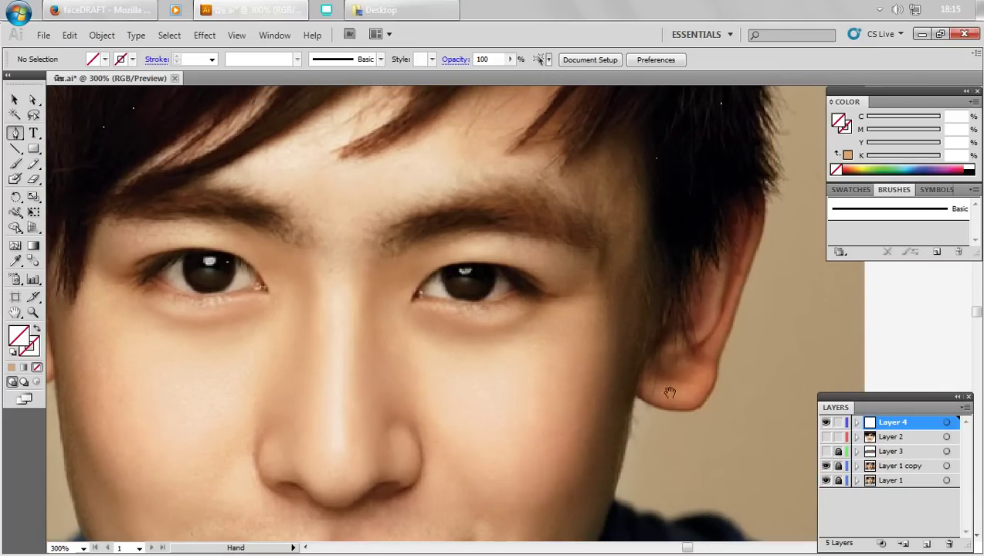
pyautogui.scroll(1, 681, 399)
pyautogui.scroll(1, 612, 439)
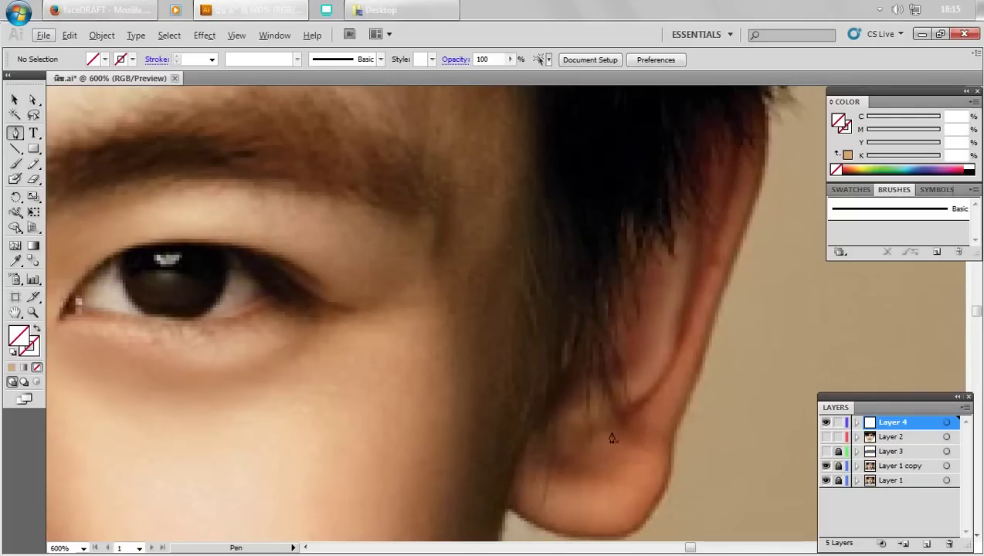
pyautogui.click(594, 422)
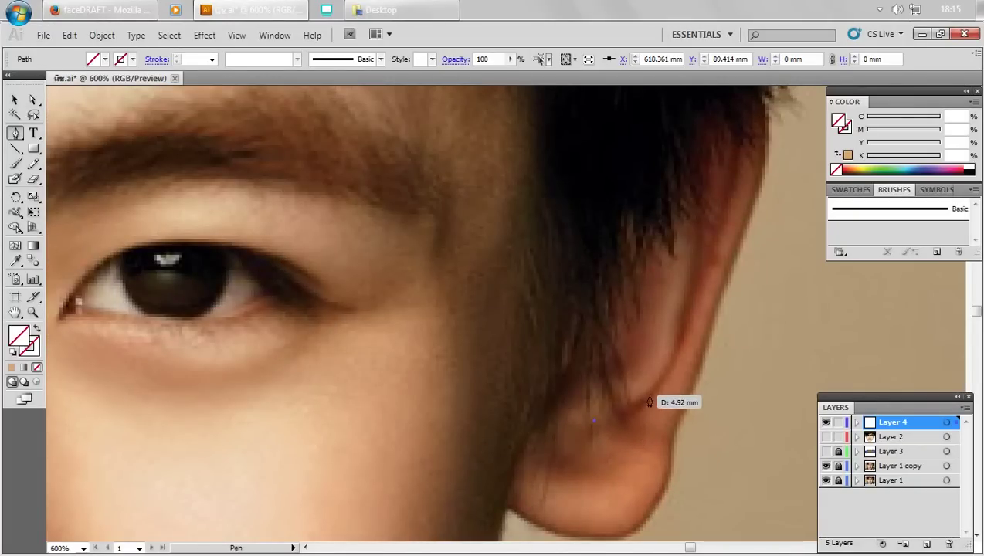
pyautogui.moveTo(674, 371); pyautogui.dragTo(681, 340)
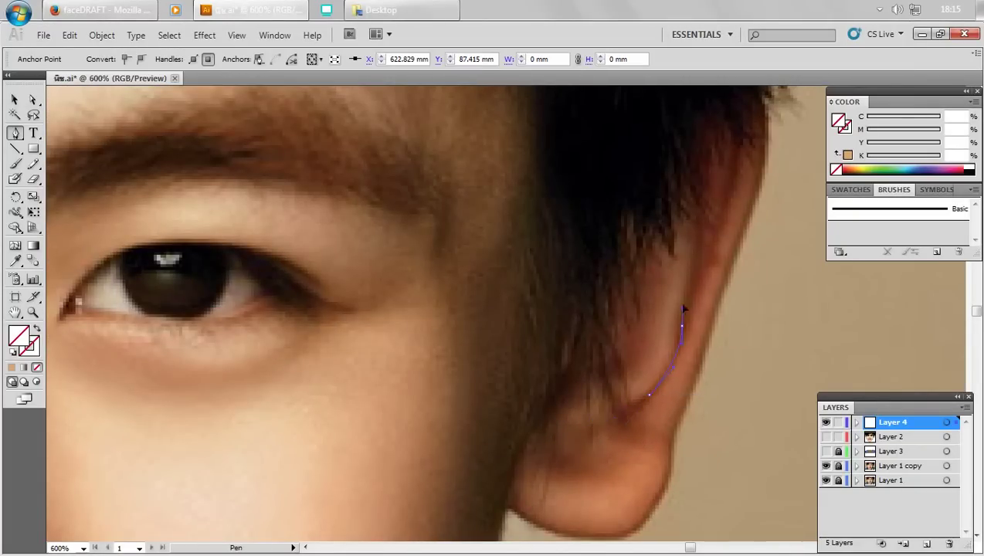
pyautogui.moveTo(709, 263); pyautogui.dragTo(704, 337)
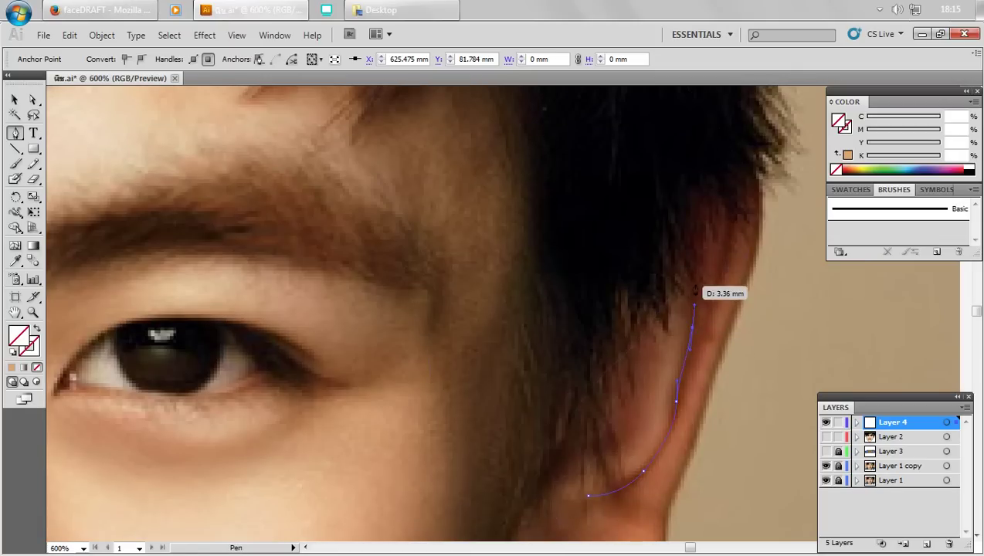
pyautogui.moveTo(692, 268); pyautogui.dragTo(693, 328)
pyautogui.keyDown('ctrl'); pyautogui.click(655, 367); pyautogui.keyUp('ctrl')
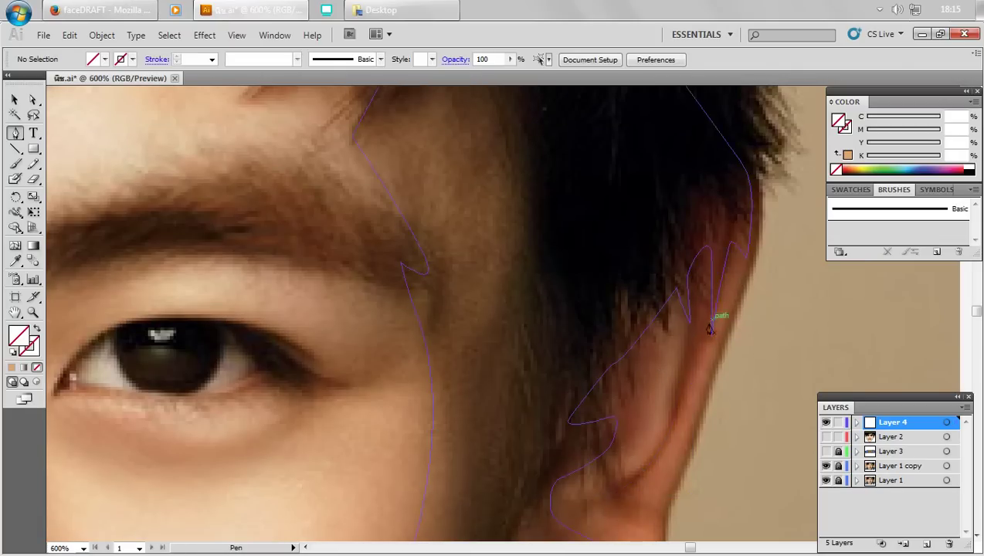
# - Trace further shadow paths up the upper ear rim and along the ear fold
pyautogui.click(706, 327)
pyautogui.moveTo(734, 226); pyautogui.dragTo(732, 209)
pyautogui.keyDown('ctrl'); pyautogui.click(742, 255); pyautogui.keyUp('ctrl')
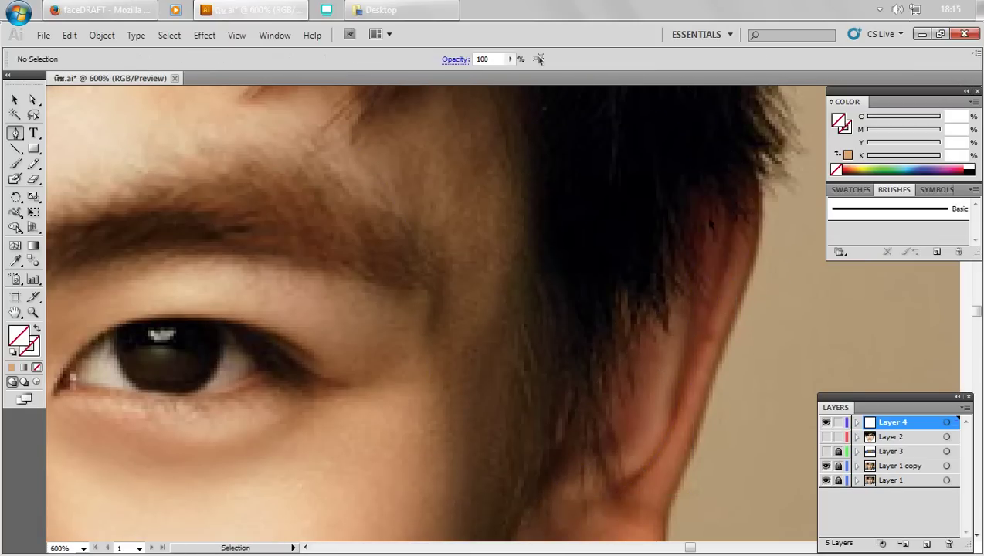
pyautogui.moveTo(695, 324); pyautogui.dragTo(753, 247)
pyautogui.moveTo(688, 386); pyautogui.dragTo(665, 373)
pyautogui.click(656, 372)
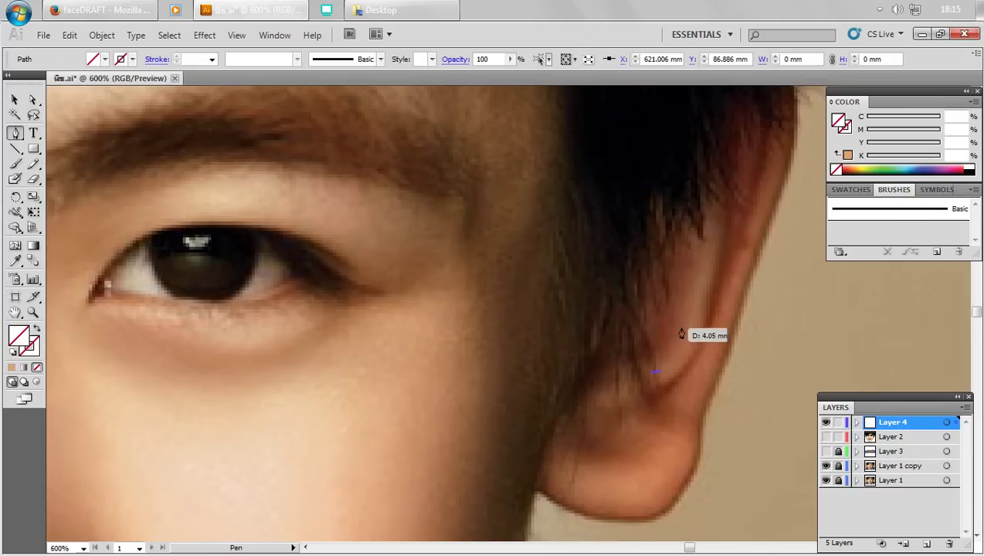
pyautogui.click(687, 331)
pyautogui.keyDown('ctrl'); pyautogui.click(693, 305); pyautogui.keyUp('ctrl')
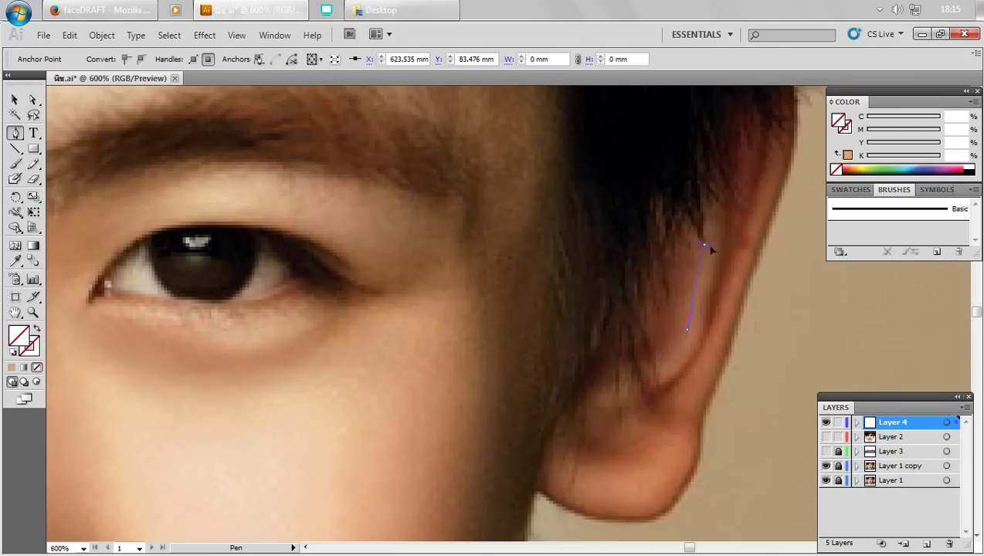
pyautogui.moveTo(704, 246)
pyautogui.mouseDown()
pyautogui.moveTo(690, 341)
pyautogui.moveTo(655, 374)
pyautogui.mouseUp()
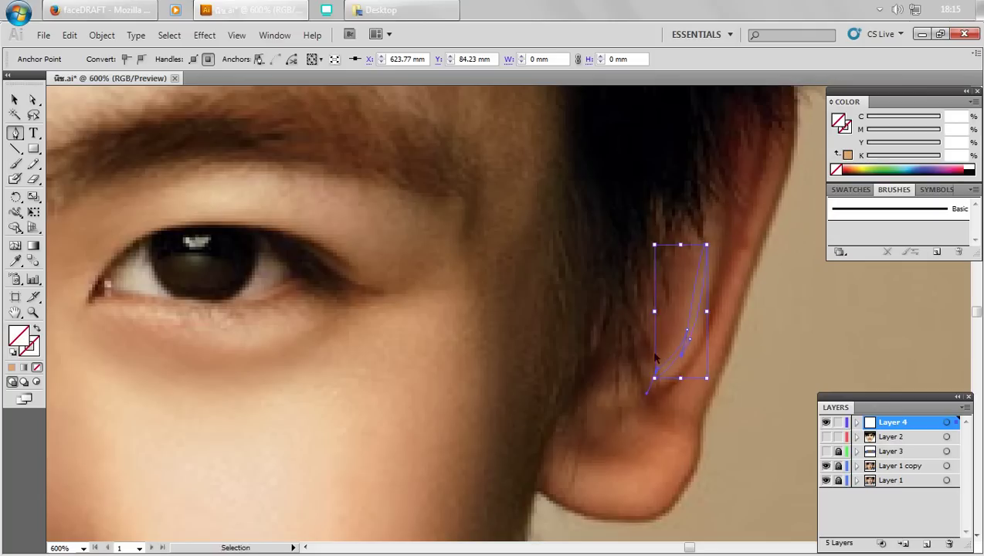
pyautogui.keyDown('ctrl'); pyautogui.click(680, 458); pyautogui.keyUp('ctrl')
# - Draw a closed shadow shape around the earlobe's lower curve
pyautogui.click(662, 430)
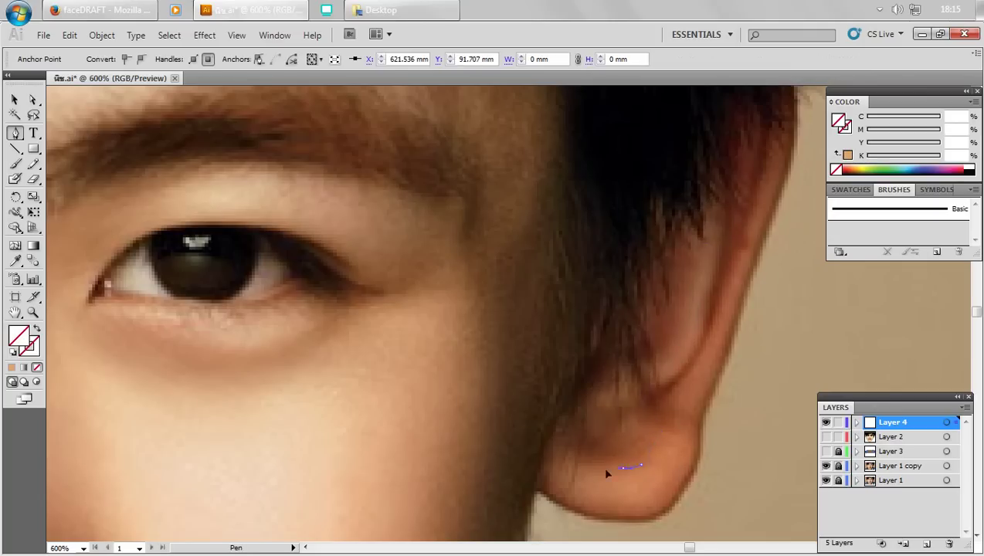
pyautogui.moveTo(622, 468); pyautogui.dragTo(584, 505)
pyautogui.click(594, 498)
pyautogui.click(637, 504)
pyautogui.moveTo(655, 494); pyautogui.dragTo(666, 482)
pyautogui.click(663, 434)
# - Deselect the earlobe shape and bring the lips into view at close zoom
pyautogui.hotkey('ctrl', 'shift', 'a')
pyautogui.moveTo(590, 456); pyautogui.dragTo(607, 440)
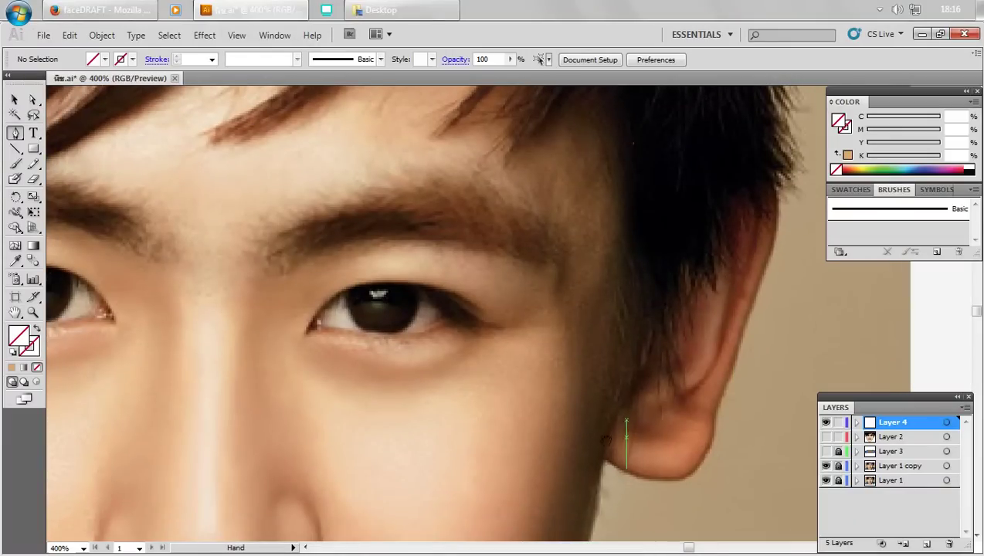
pyautogui.press('ctrl')
pyautogui.moveTo(618, 394); pyautogui.dragTo(656, 279)
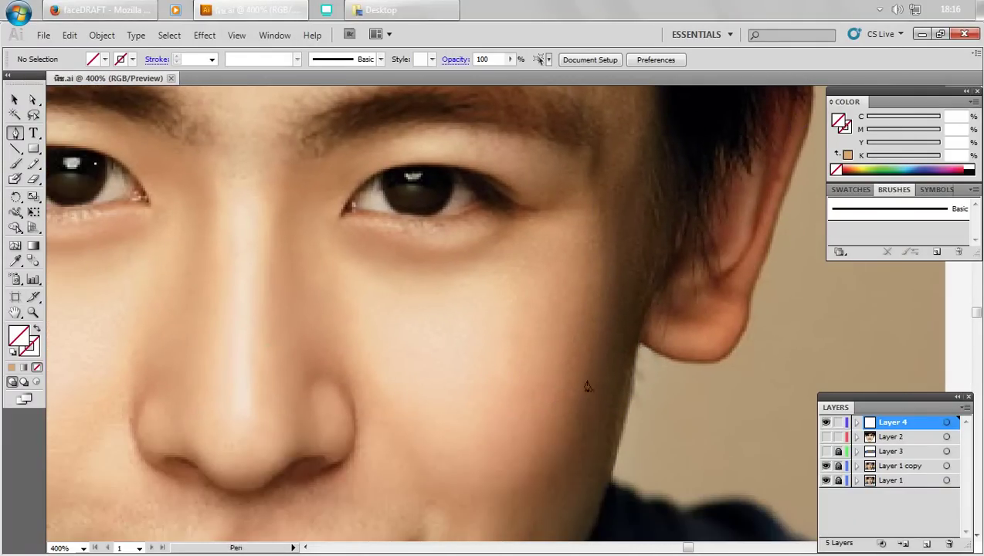
pyautogui.scroll(-1, 571, 347)
pyautogui.scroll(-2, 542, 317)
pyautogui.moveTo(404, 410); pyautogui.dragTo(554, 302)
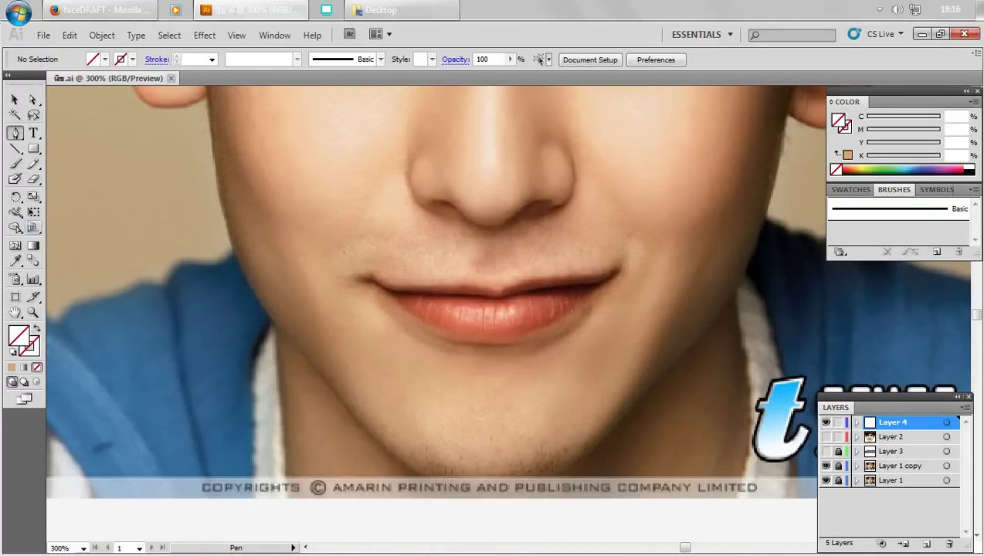
pyautogui.moveTo(536, 257); pyautogui.dragTo(575, 330)
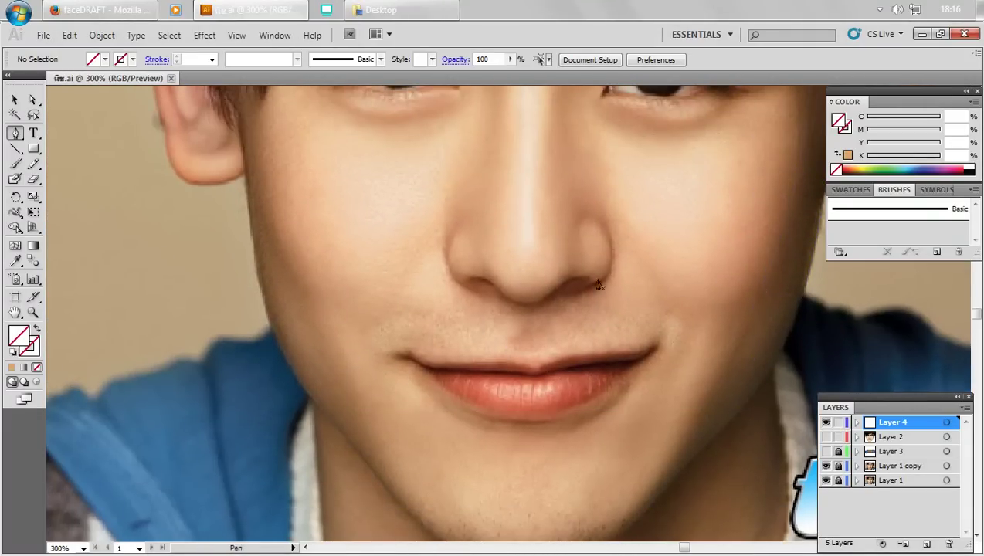
pyautogui.moveTo(593, 262); pyautogui.dragTo(612, 322)
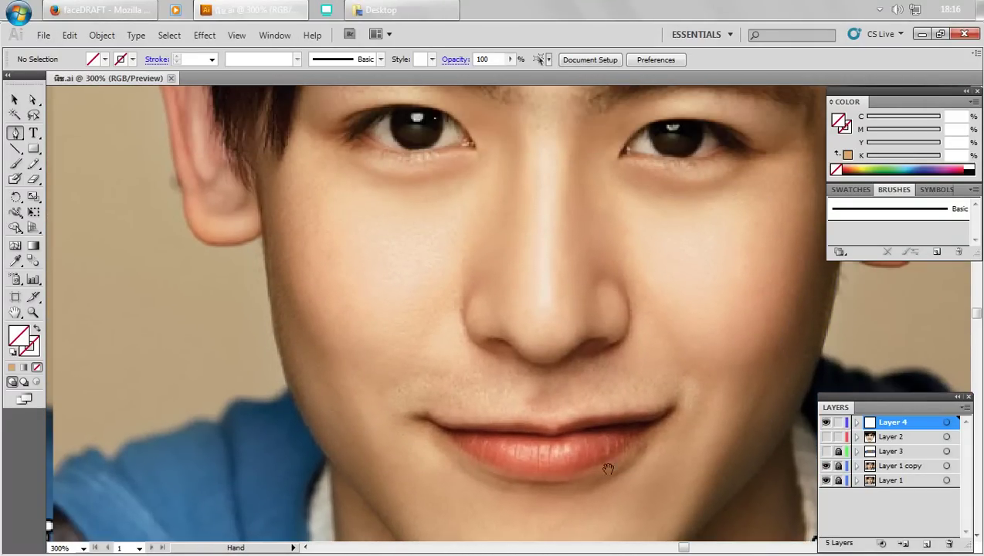
pyautogui.scroll(1, 640, 481)
pyautogui.scroll(1, 634, 443)
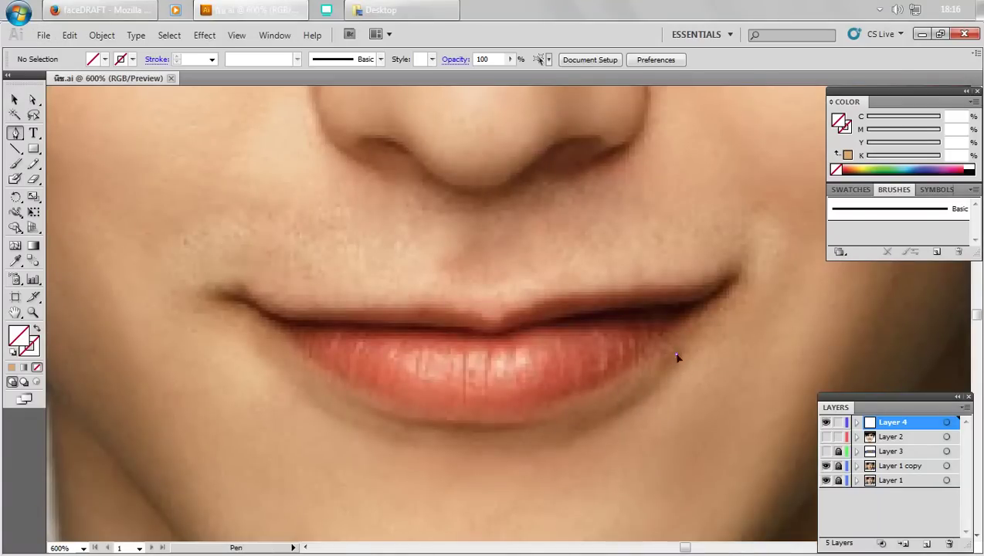
# - Trace and close the upper lip outline, then deselect it
pyautogui.click(677, 356)
pyautogui.moveTo(566, 436)
pyautogui.mouseDown()
pyautogui.moveTo(518, 454)
pyautogui.moveTo(460, 454)
pyautogui.moveTo(374, 435)
pyautogui.moveTo(370, 394)
pyautogui.moveTo(406, 390)
pyautogui.mouseUp()
pyautogui.hotkey('ctrl', 'z')
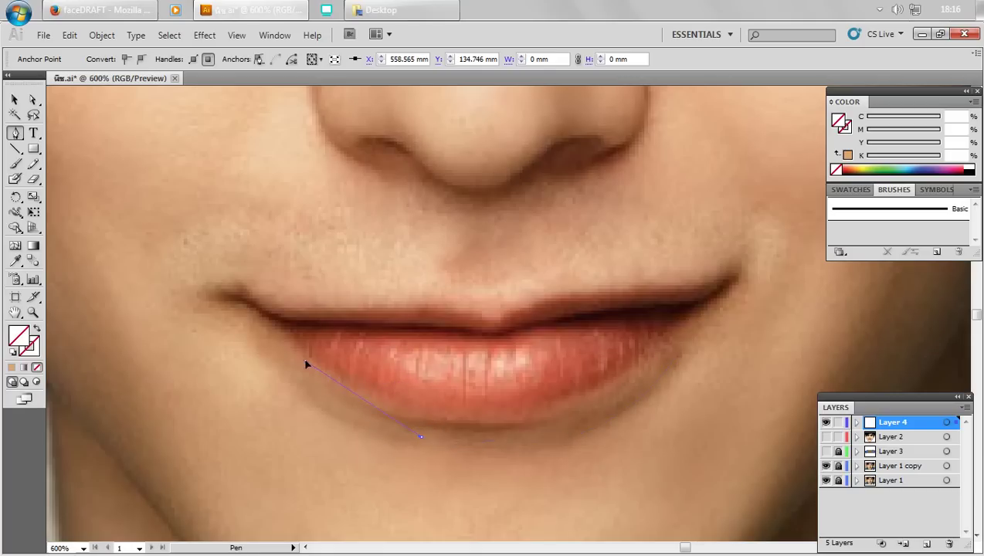
pyautogui.hotkey('ctrl', 'shift', 'z')
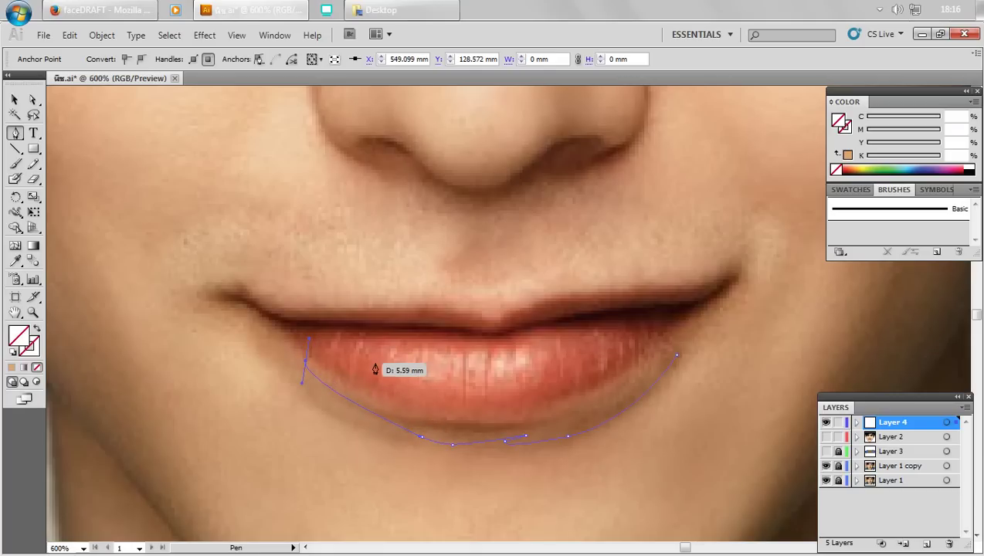
pyautogui.moveTo(376, 370); pyautogui.dragTo(603, 391)
pyautogui.moveTo(677, 356); pyautogui.dragTo(665, 374)
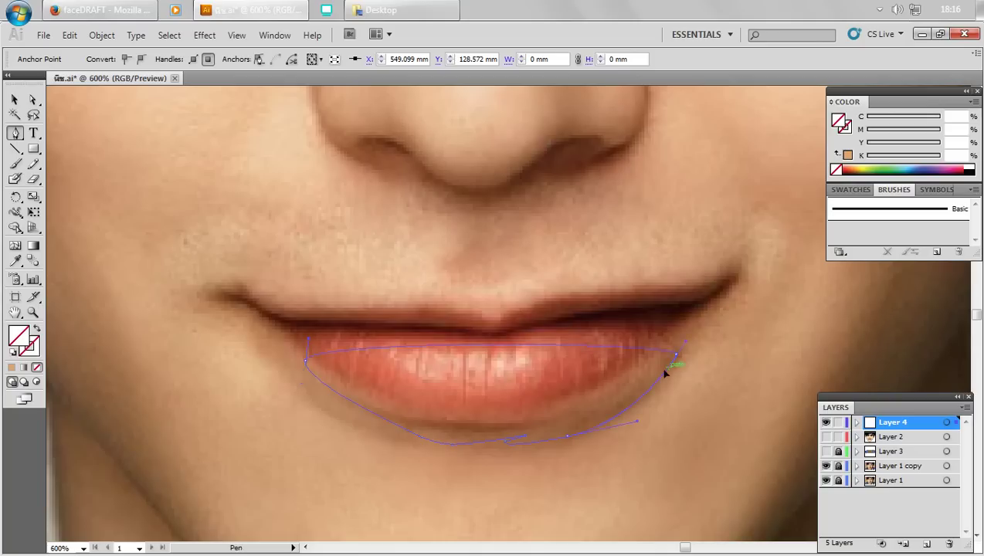
pyautogui.keyDown('ctrl'); pyautogui.click(561, 377); pyautogui.keyUp('ctrl')
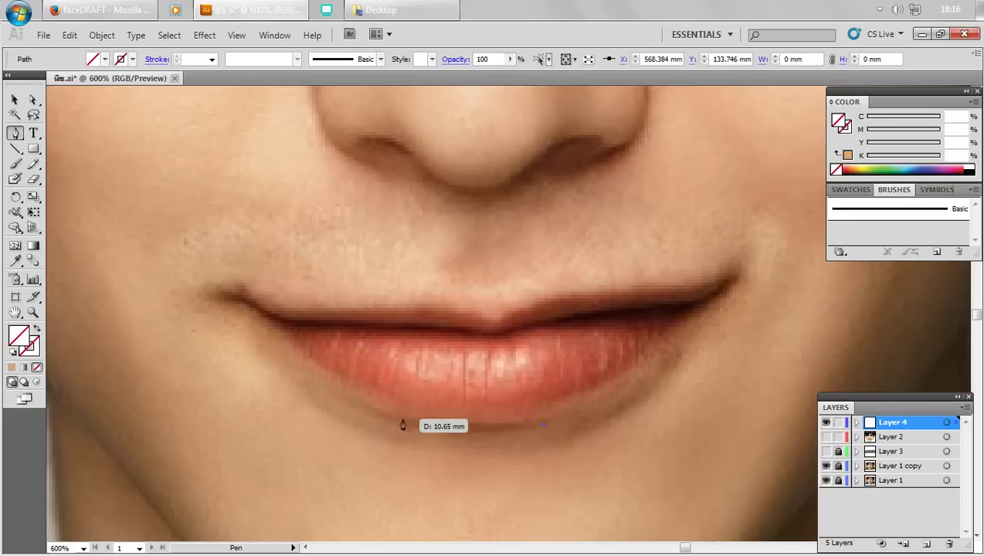
# - Draw the curved lower lip outline and deselect it
pyautogui.moveTo(544, 424); pyautogui.dragTo(375, 400)
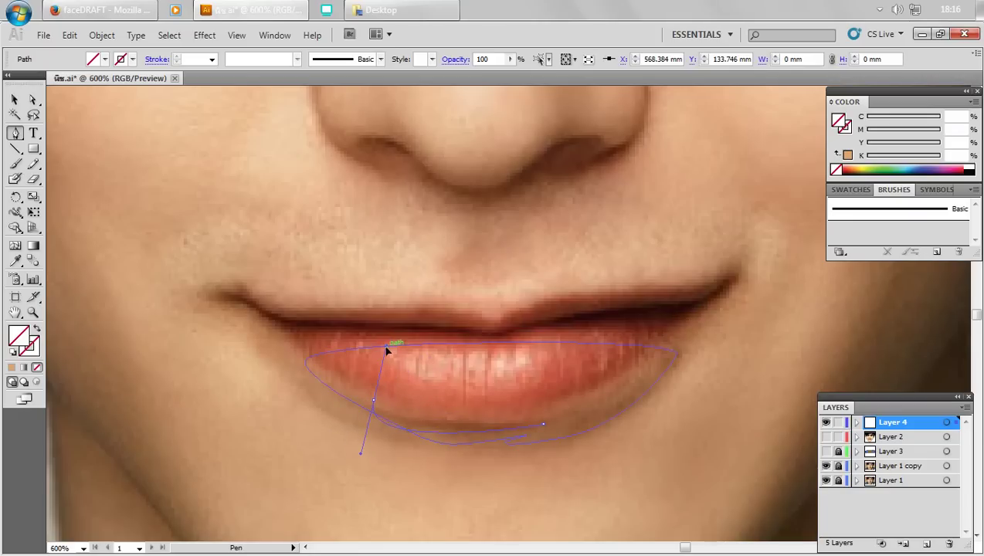
pyautogui.moveTo(544, 424); pyautogui.dragTo(544, 428)
pyautogui.press('Delete')
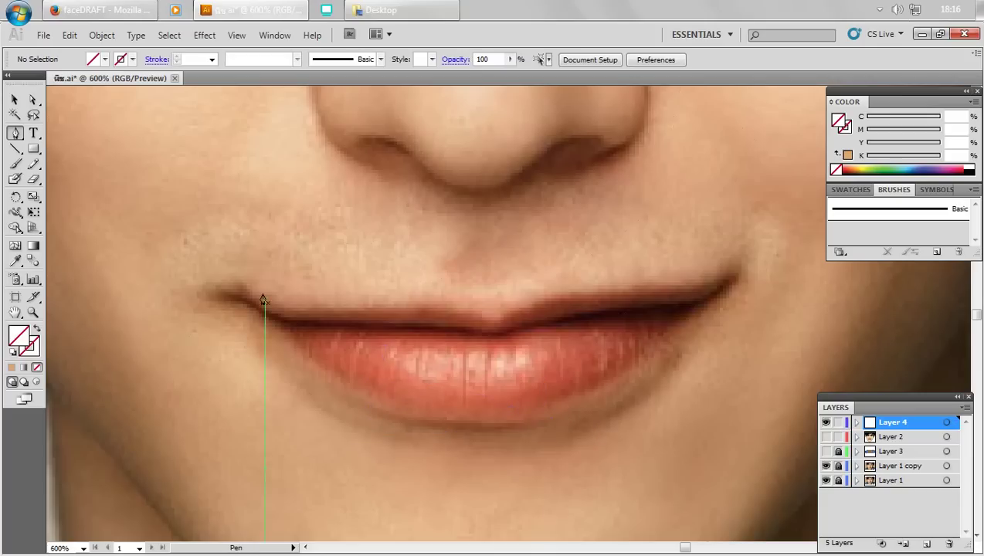
# - Trace a shadow outline along the base of the nose past both nostrils
pyautogui.scroll(-2, 555, 350)
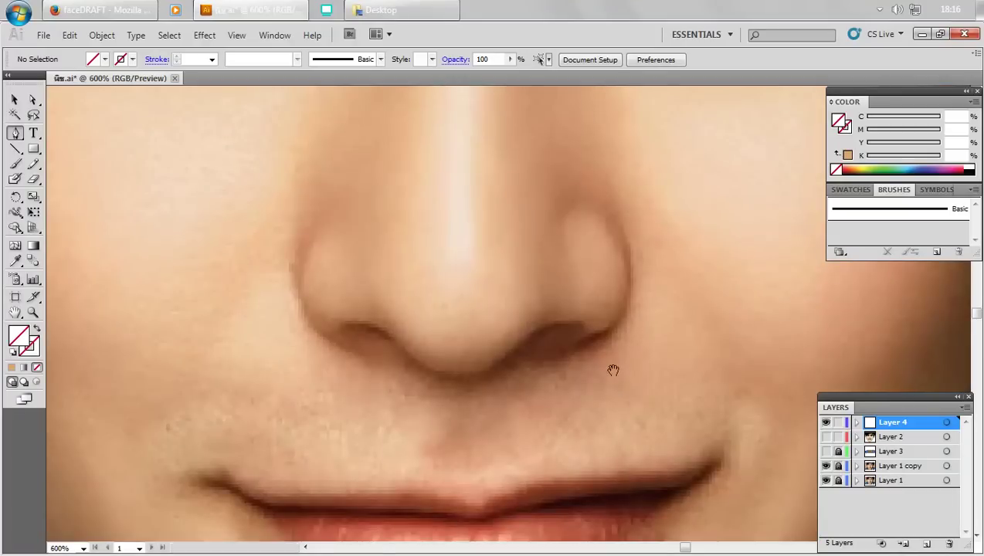
pyautogui.scroll(1, 611, 367)
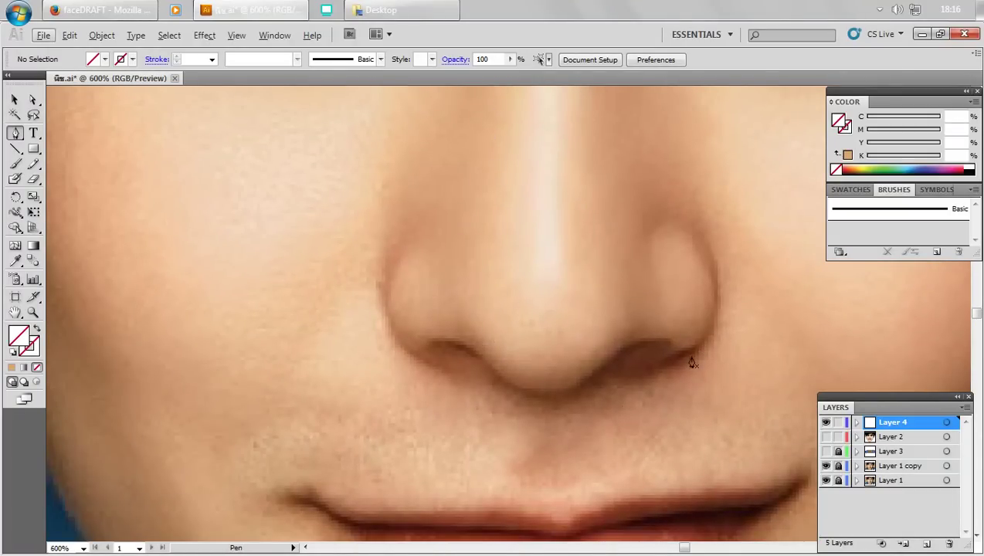
pyautogui.moveTo(690, 357)
pyautogui.mouseDown()
pyautogui.moveTo(561, 407)
pyautogui.moveTo(442, 376)
pyautogui.mouseUp()
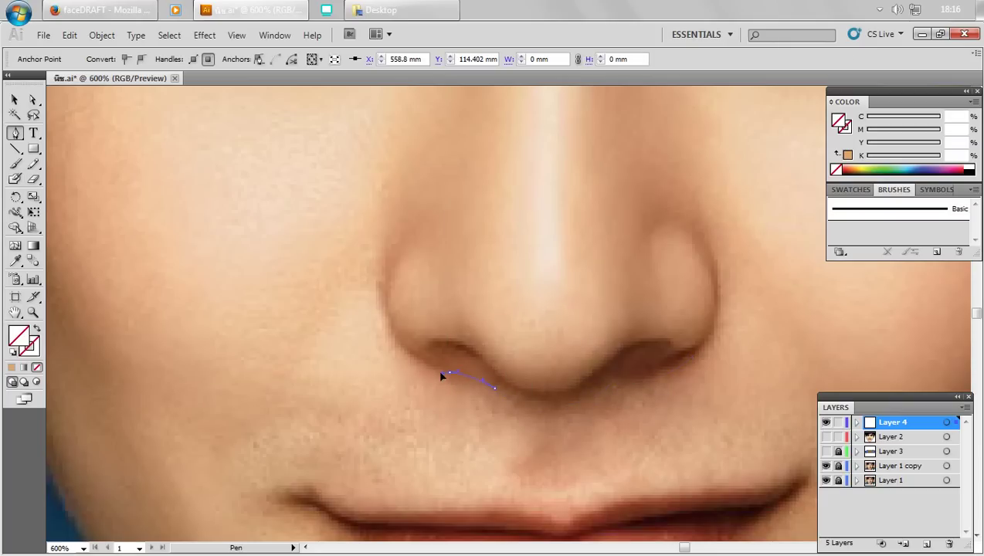
pyautogui.moveTo(413, 345)
pyautogui.mouseDown()
pyautogui.moveTo(500, 366)
pyautogui.moveTo(572, 366)
pyautogui.mouseUp()
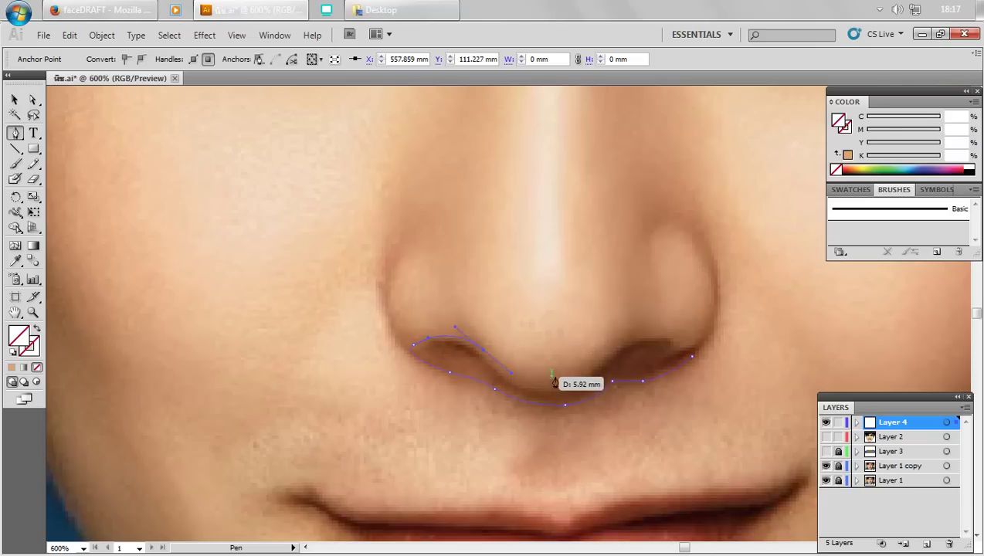
pyautogui.moveTo(653, 325)
pyautogui.mouseDown()
pyautogui.moveTo(715, 340)
pyautogui.moveTo(698, 354)
pyautogui.moveTo(714, 324)
pyautogui.moveTo(690, 357)
pyautogui.mouseUp()
pyautogui.click(715, 302)
pyautogui.keyDown('ctrl'); pyautogui.click(641, 353); pyautogui.keyUp('ctrl')
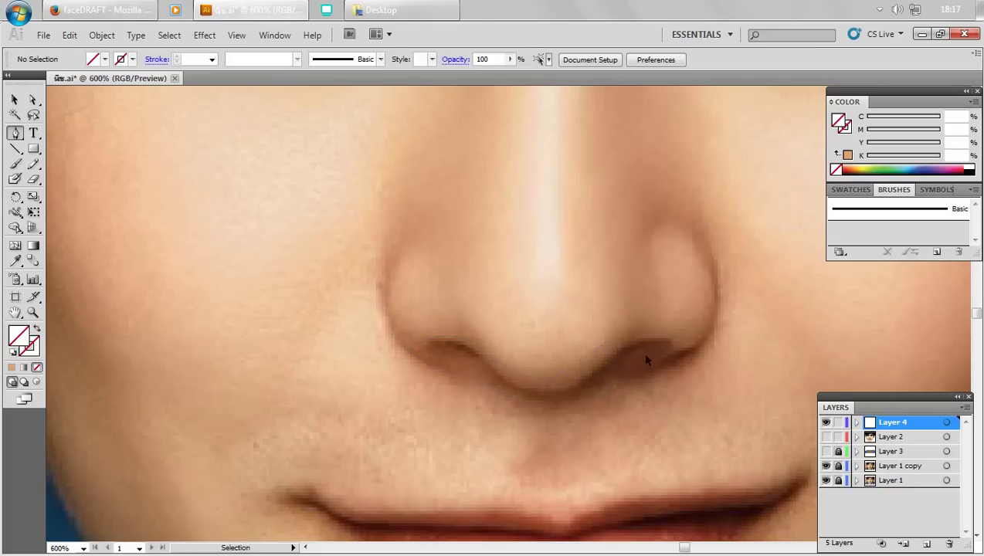
# - Draw closed shadow shapes around the right nostril
pyautogui.click(615, 371)
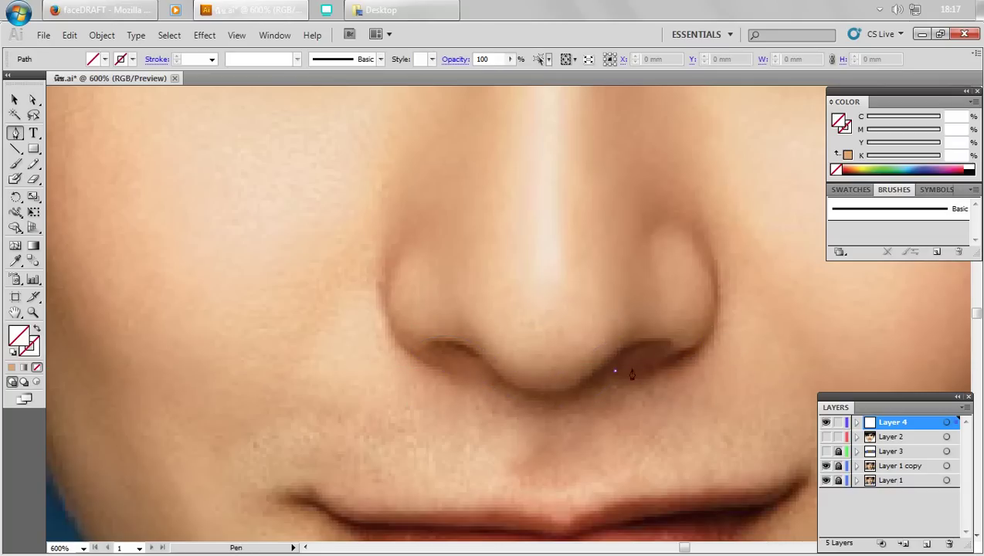
pyautogui.moveTo(666, 353); pyautogui.dragTo(671, 345)
pyautogui.moveTo(614, 371)
pyautogui.mouseDown()
pyautogui.moveTo(612, 363)
pyautogui.moveTo(585, 381)
pyautogui.moveTo(572, 401)
pyautogui.moveTo(683, 355)
pyautogui.mouseUp()
pyautogui.click(532, 395)
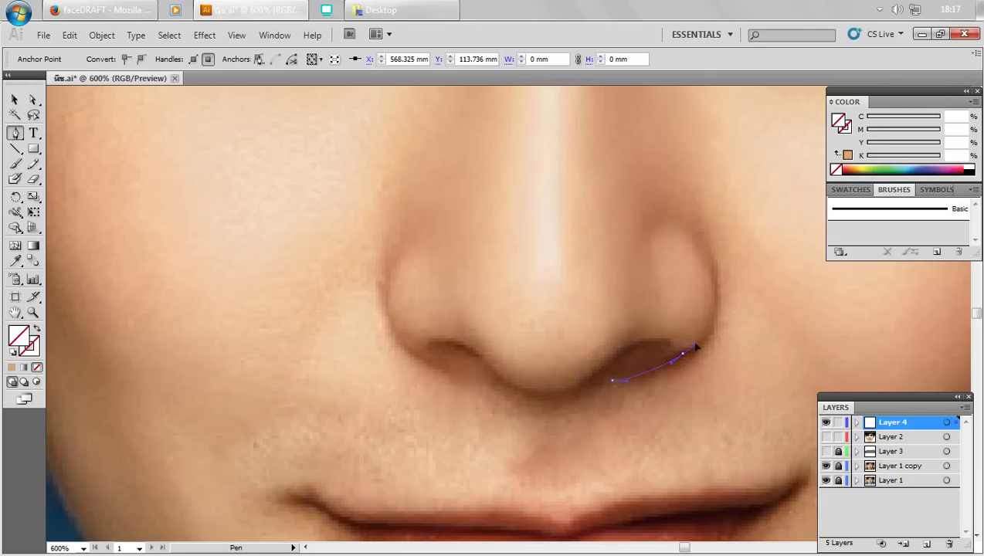
pyautogui.moveTo(558, 397); pyautogui.dragTo(619, 373)
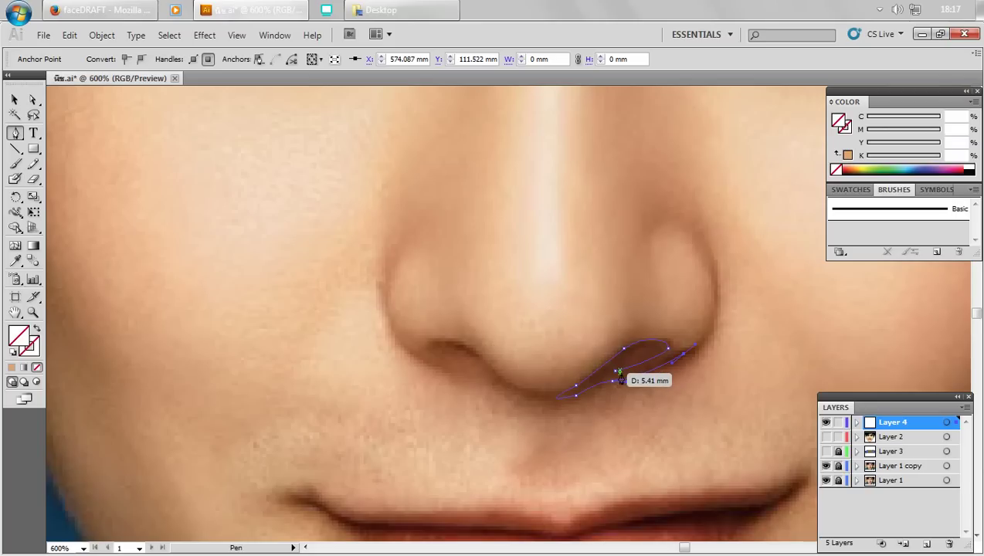
pyautogui.moveTo(619, 379); pyautogui.dragTo(615, 370)
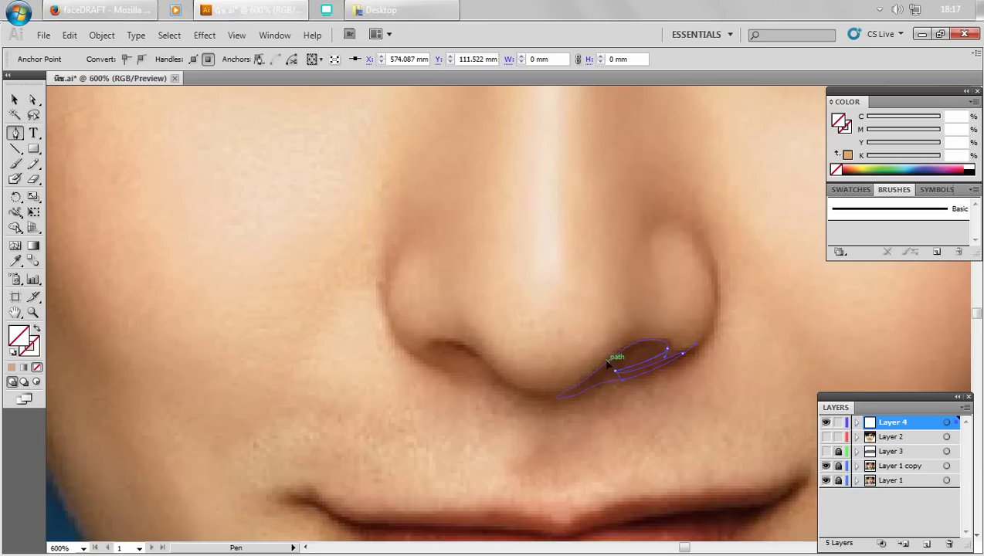
pyautogui.keyDown('ctrl'); pyautogui.click(413, 374); pyautogui.keyUp('ctrl')
# - Begin a curved shadow shape on the left nostril
pyautogui.moveTo(486, 365)
pyautogui.mouseDown()
pyautogui.moveTo(548, 378)
pyautogui.moveTo(499, 360)
pyautogui.mouseUp()
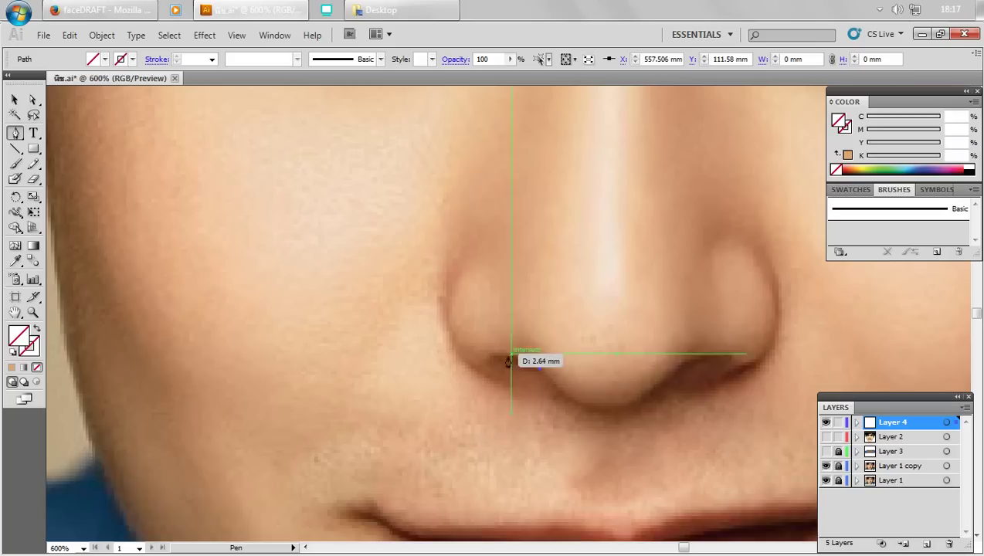
pyautogui.click(540, 370)
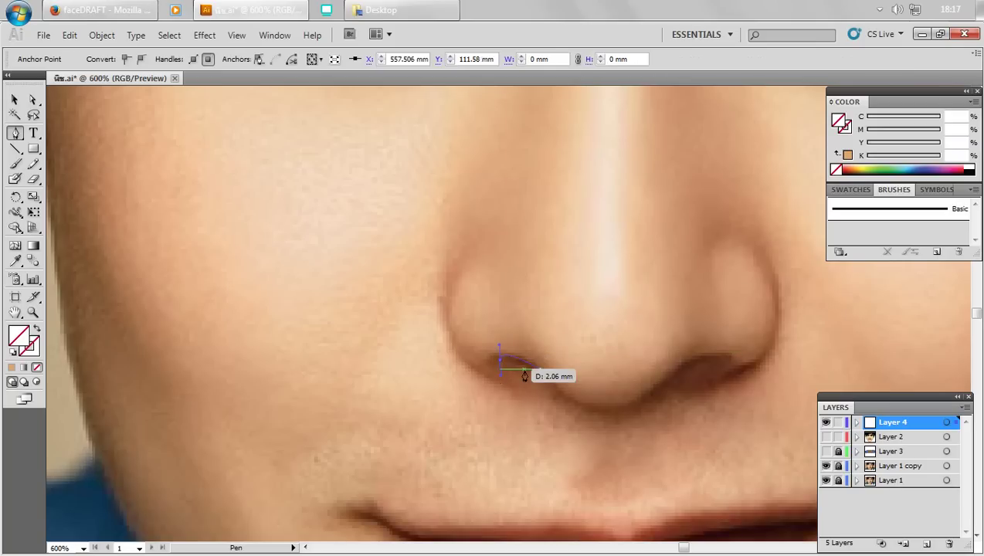
pyautogui.moveTo(540, 376); pyautogui.dragTo(539, 373)
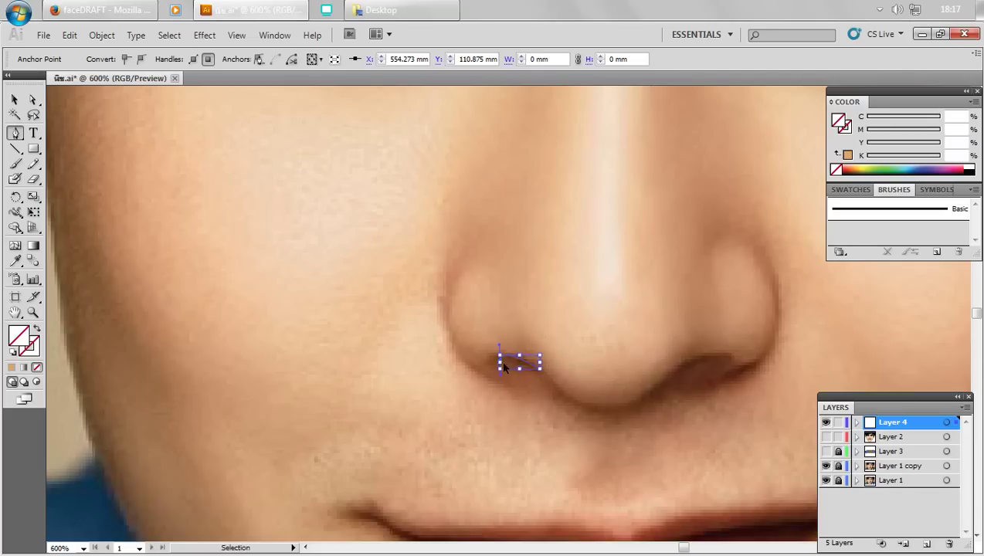
pyautogui.moveTo(538, 369)
pyautogui.mouseDown()
pyautogui.moveTo(494, 370)
pyautogui.moveTo(540, 374)
pyautogui.mouseUp()
# - Zoom out to the eyes and trace a closed shadow shape under the right eye
pyautogui.hotkey('ctrl', '-')
pyautogui.keyDown('ctrl'); pyautogui.click(81, 273); pyautogui.keyUp('ctrl')
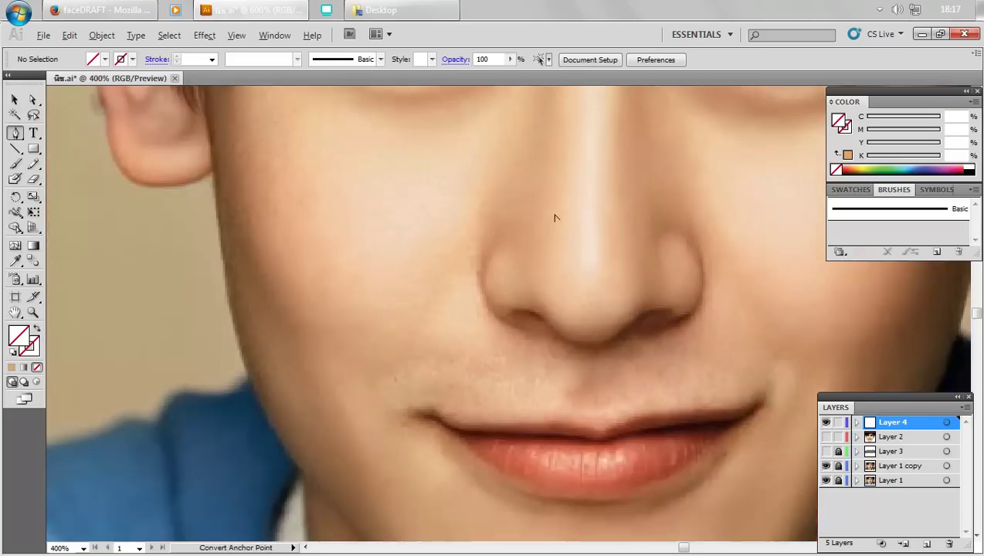
pyautogui.moveTo(554, 215); pyautogui.dragTo(533, 409)
pyautogui.hotkey('ctrl', '-')
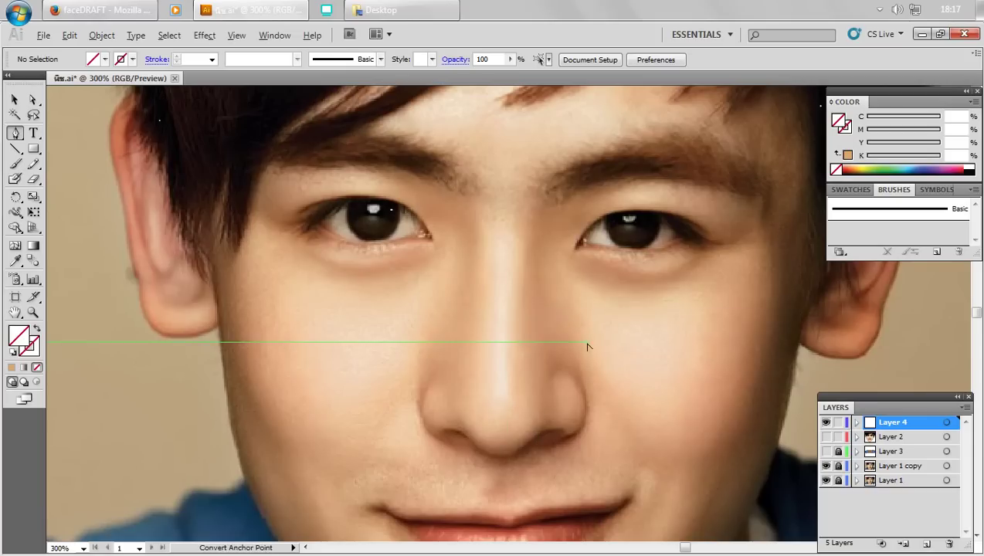
pyautogui.scroll(1, 675, 316)
pyautogui.press('alt')
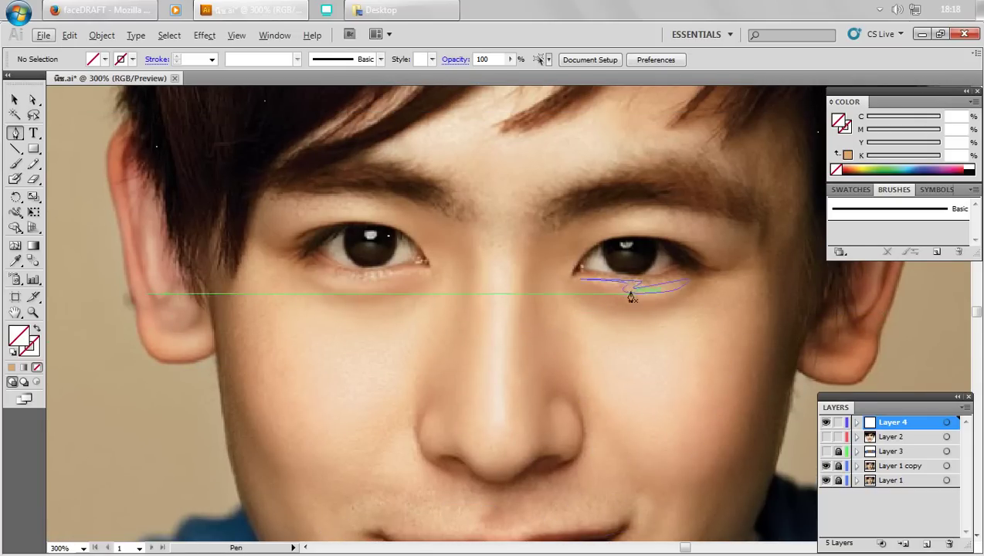
pyautogui.scroll(1, 694, 299)
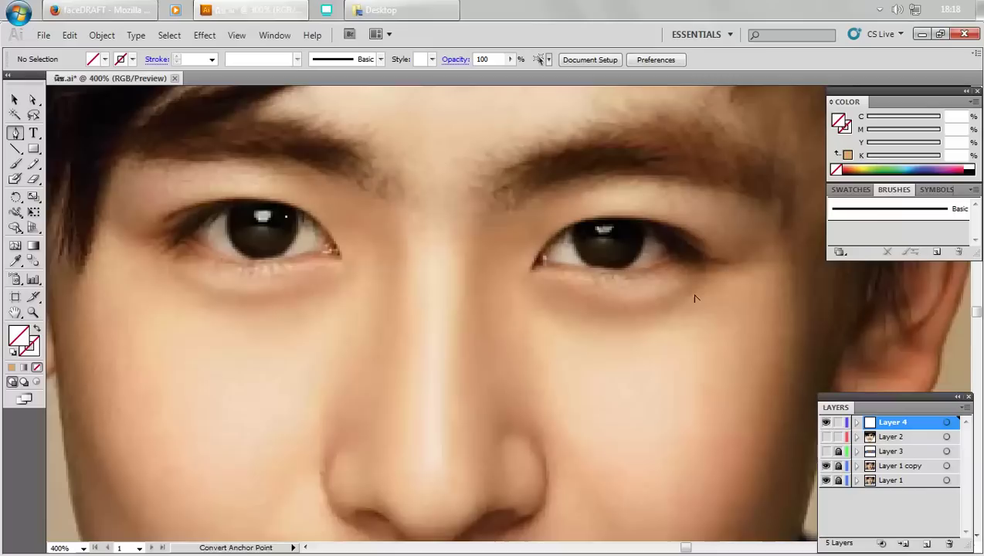
pyautogui.click(698, 286)
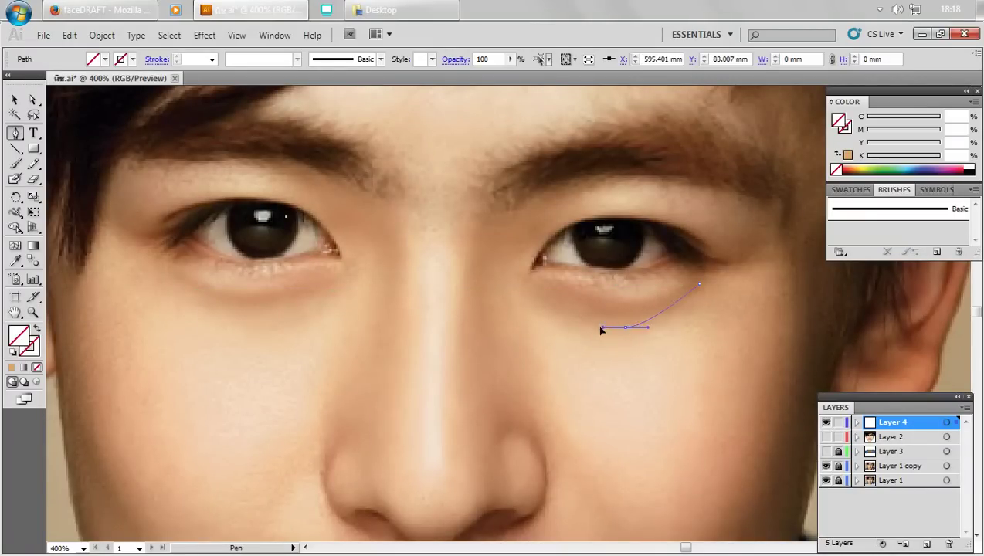
pyautogui.moveTo(587, 320); pyautogui.dragTo(513, 307)
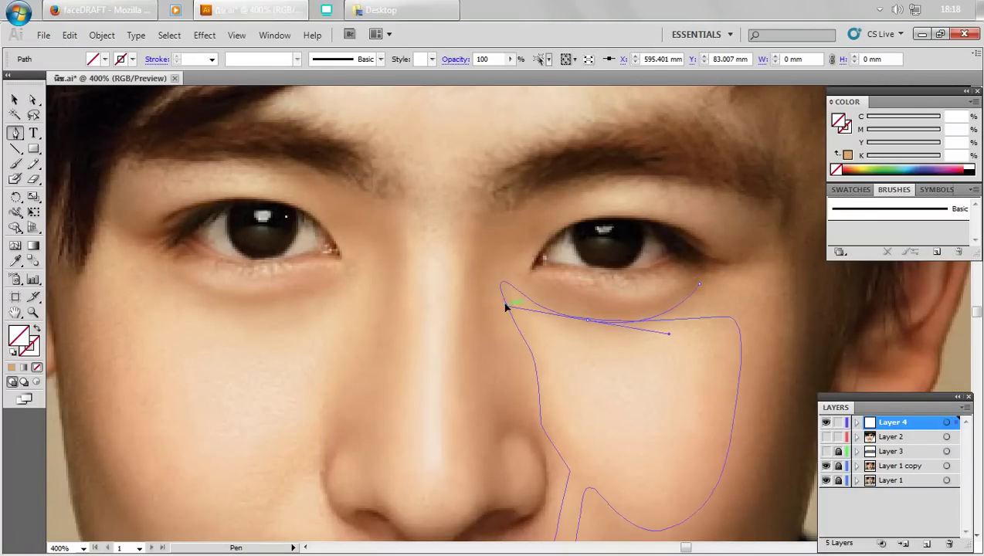
pyautogui.click(529, 278)
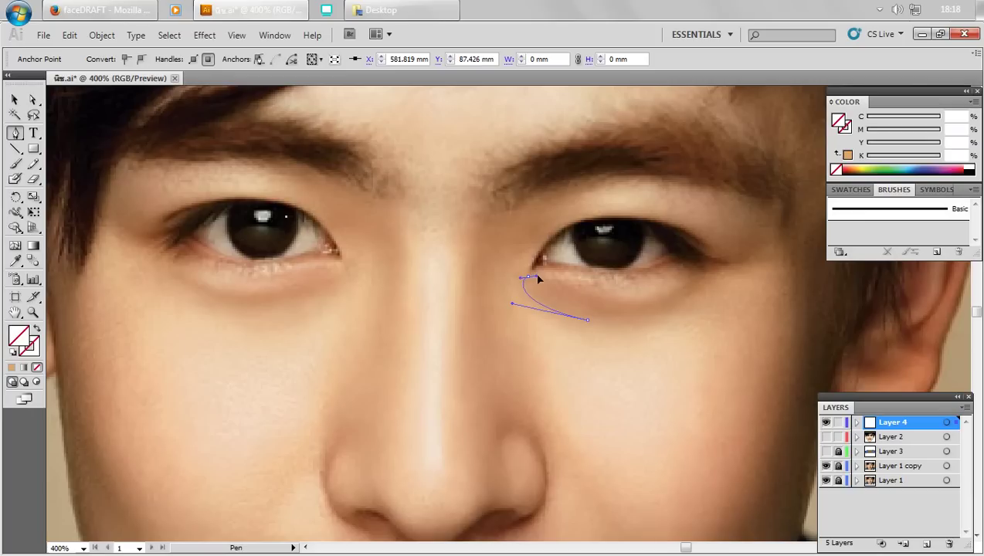
pyautogui.moveTo(538, 279); pyautogui.dragTo(637, 301)
pyautogui.moveTo(699, 282); pyautogui.dragTo(693, 300)
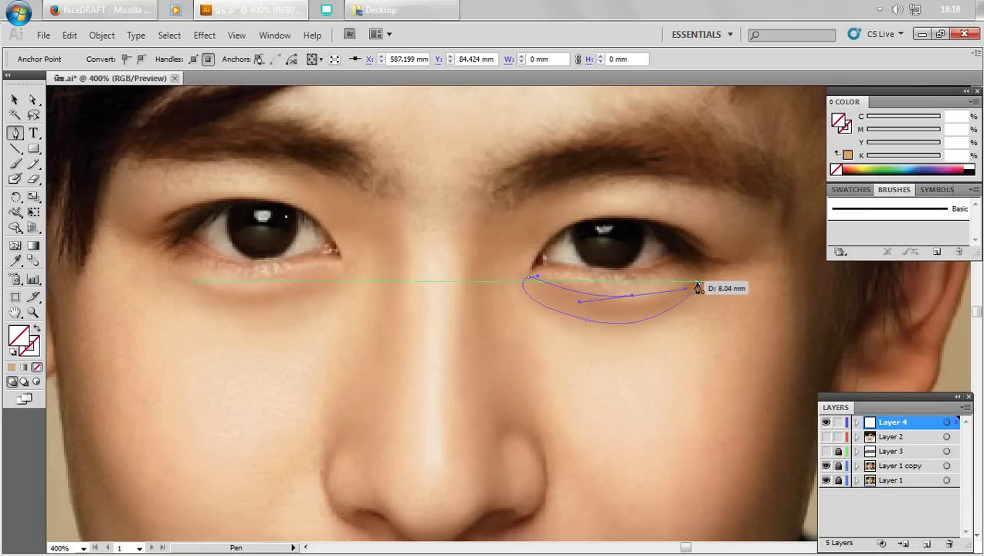
pyautogui.click(526, 278)
# - Trace a closed shadow shape under the left eye
pyautogui.moveTo(362, 287); pyautogui.dragTo(520, 325)
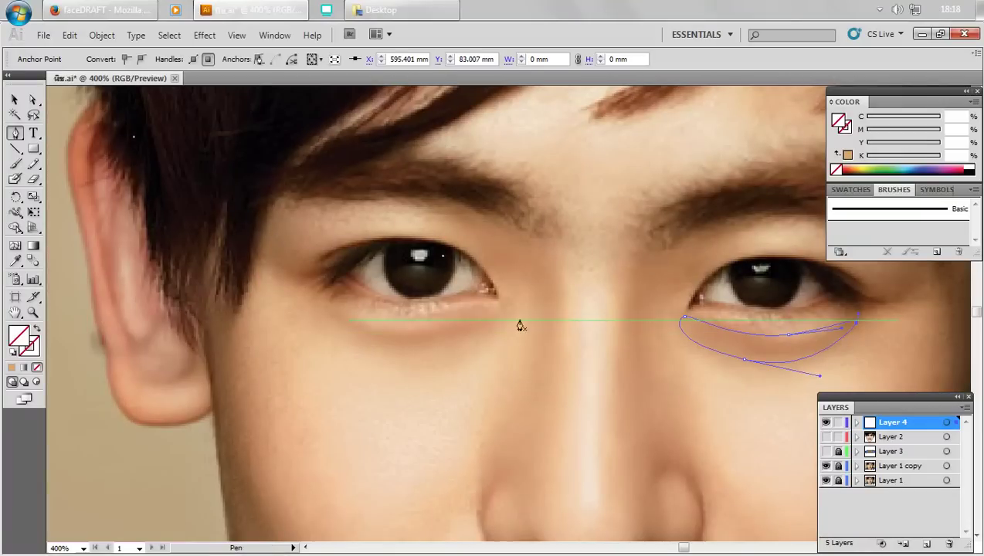
pyautogui.click(493, 313)
pyautogui.moveTo(346, 313); pyautogui.dragTo(290, 284)
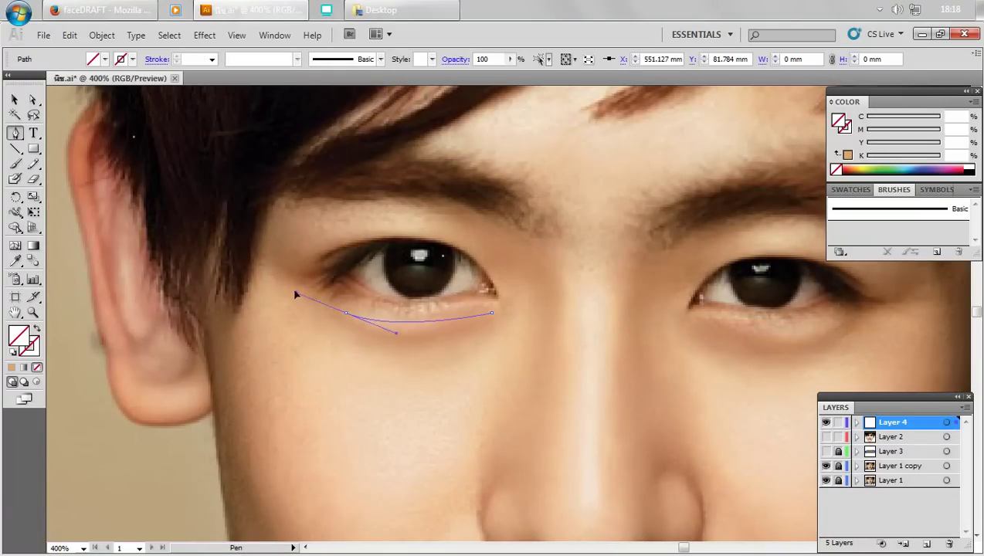
pyautogui.moveTo(403, 344); pyautogui.dragTo(444, 344)
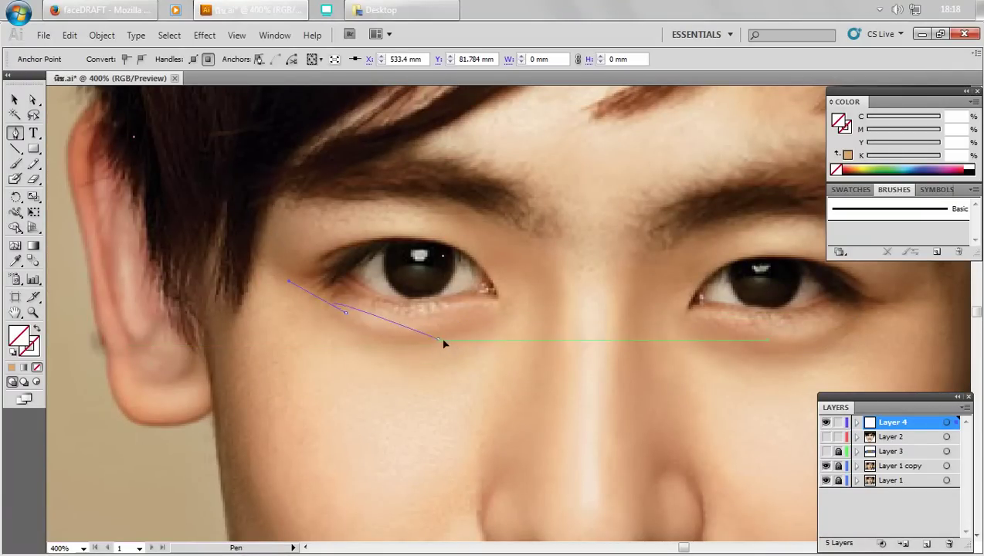
pyautogui.moveTo(491, 323); pyautogui.dragTo(520, 314)
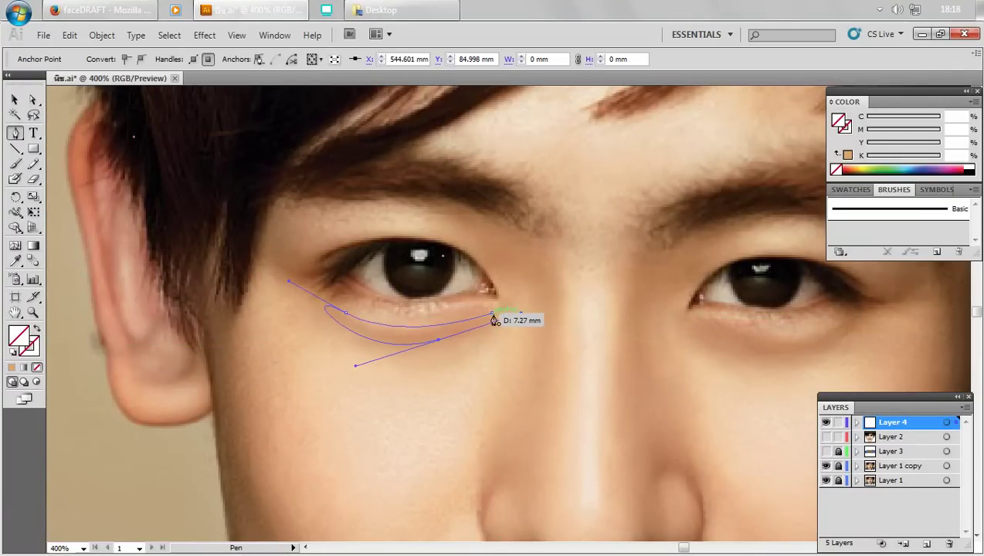
pyautogui.keyDown('ctrl'); pyautogui.click(554, 286); pyautogui.keyUp('ctrl')
# - Draw a closed shadow shape from the inner eye corner down the nose side
pyautogui.moveTo(496, 279)
pyautogui.mouseDown()
pyautogui.moveTo(543, 306)
pyautogui.moveTo(541, 382)
pyautogui.mouseUp()
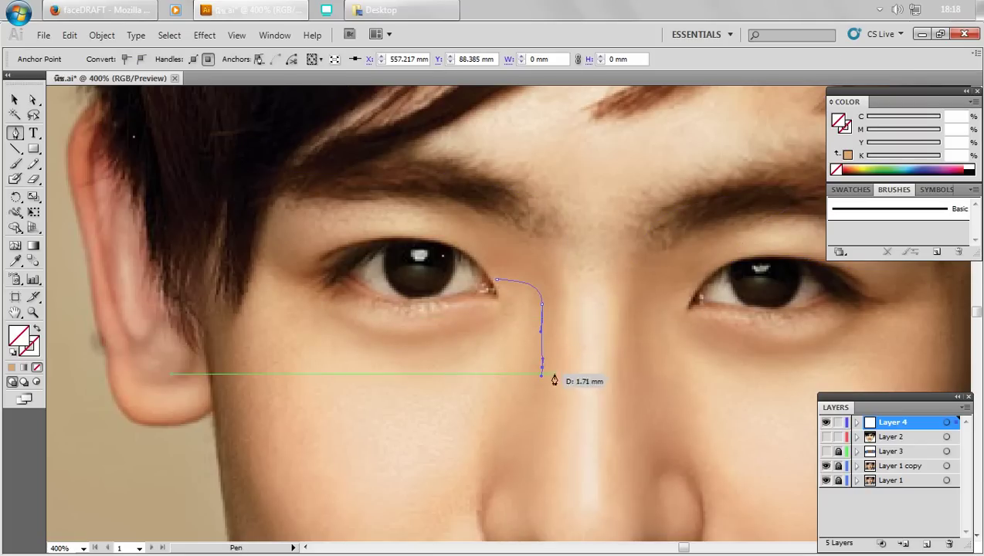
pyautogui.moveTo(541, 383)
pyautogui.mouseDown()
pyautogui.moveTo(564, 308)
pyautogui.moveTo(559, 250)
pyautogui.mouseUp()
pyautogui.moveTo(498, 202); pyautogui.dragTo(448, 216)
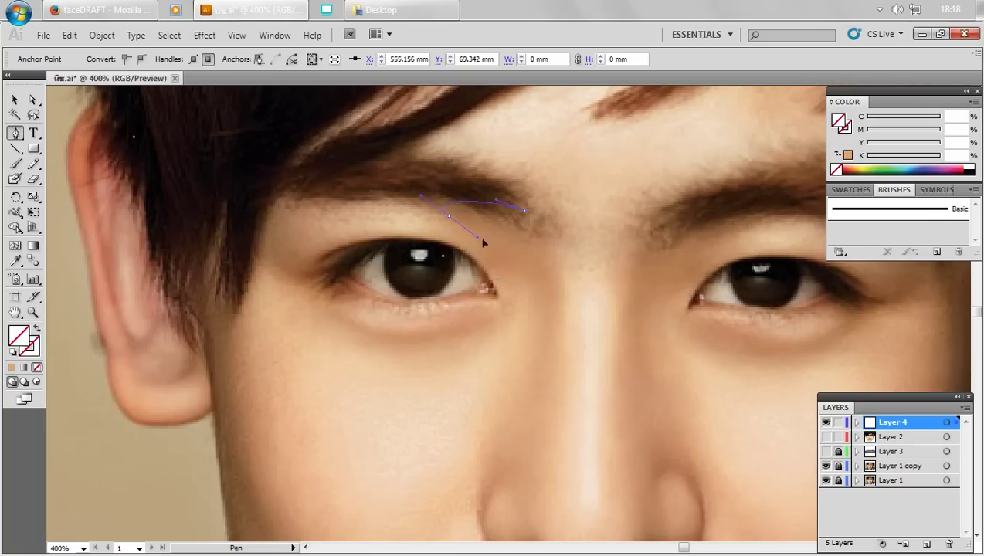
pyautogui.moveTo(497, 279); pyautogui.dragTo(498, 284)
pyautogui.hotkey('ctrl', 'shift', 'a')
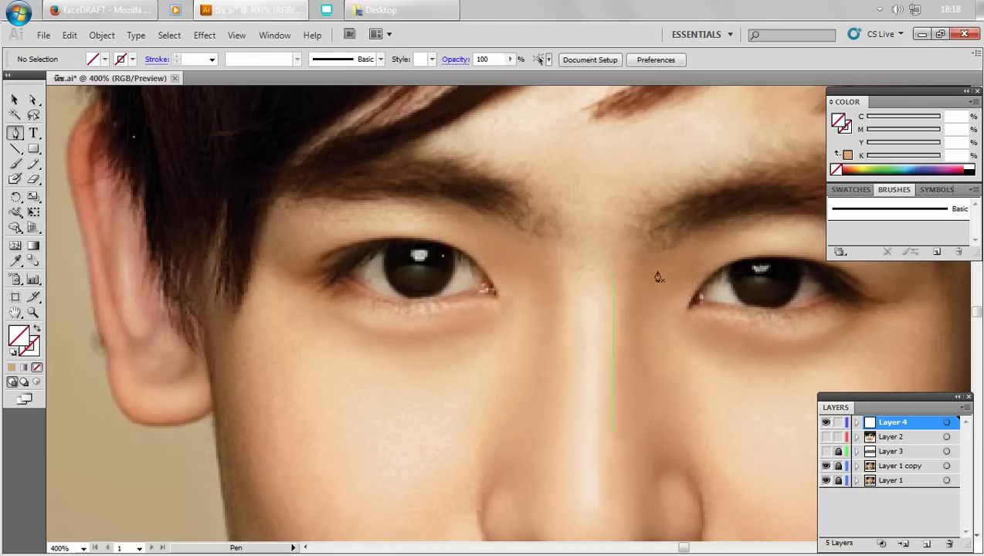
# - Recentre the view on the nose and make trial starts of the brow shading path
pyautogui.moveTo(658, 277); pyautogui.dragTo(648, 328)
pyautogui.scroll(-3, 539, 361)
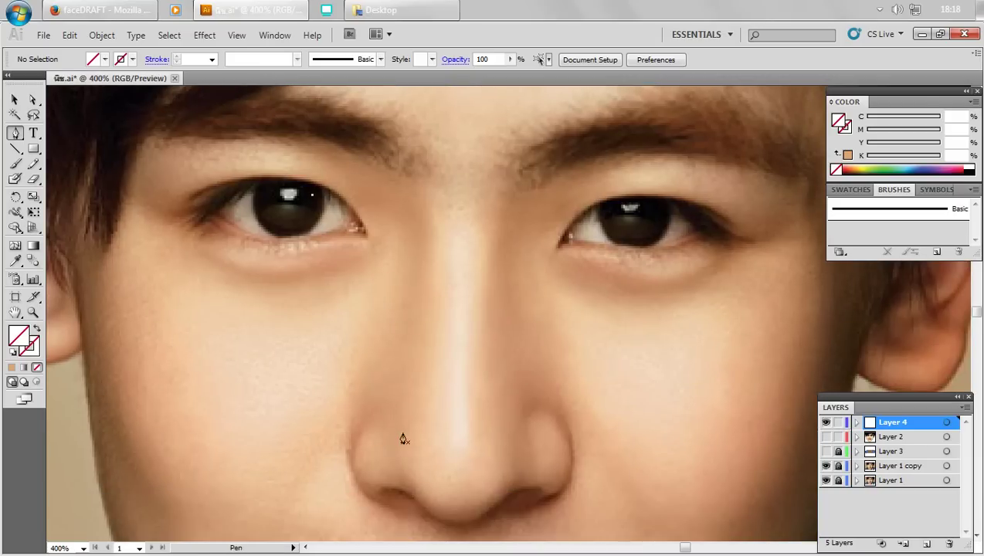
pyautogui.moveTo(402, 437)
pyautogui.mouseDown()
pyautogui.moveTo(432, 421)
pyautogui.moveTo(460, 353)
pyautogui.mouseUp()
pyautogui.hotkey('ctrl', 'shift', 'a')
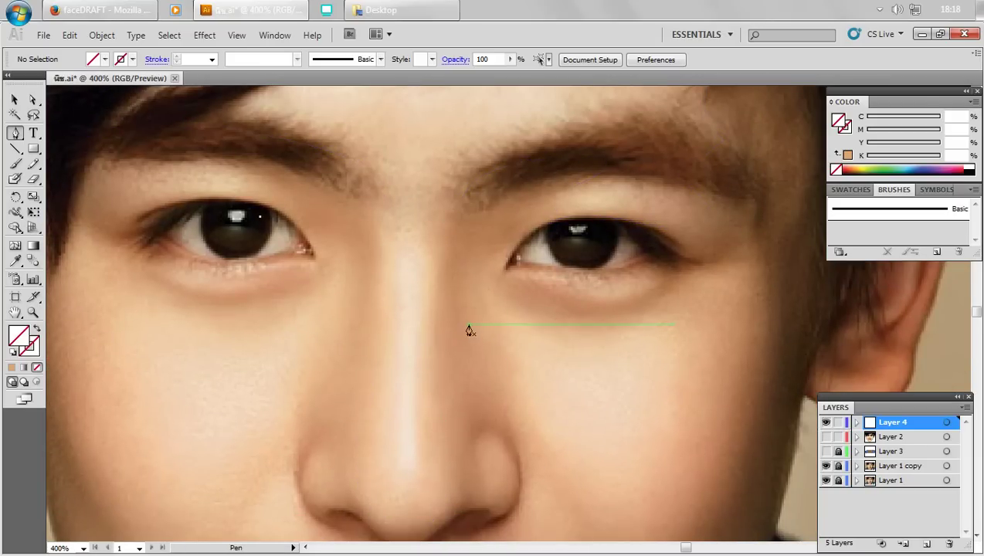
pyautogui.click(468, 319)
pyautogui.click(486, 270)
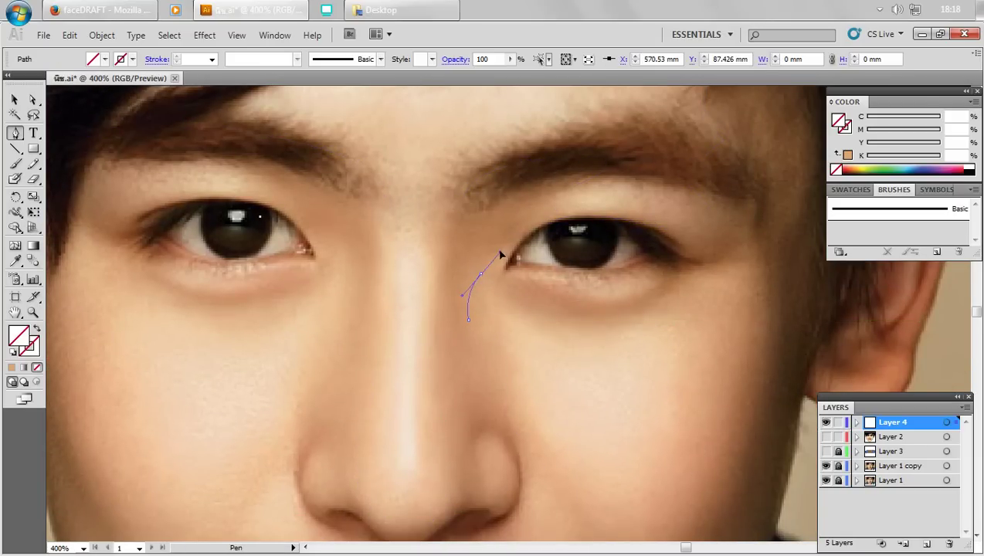
pyautogui.hotkey('ctrl', 'shift', 'a')
pyautogui.click(553, 213)
pyautogui.click(565, 179)
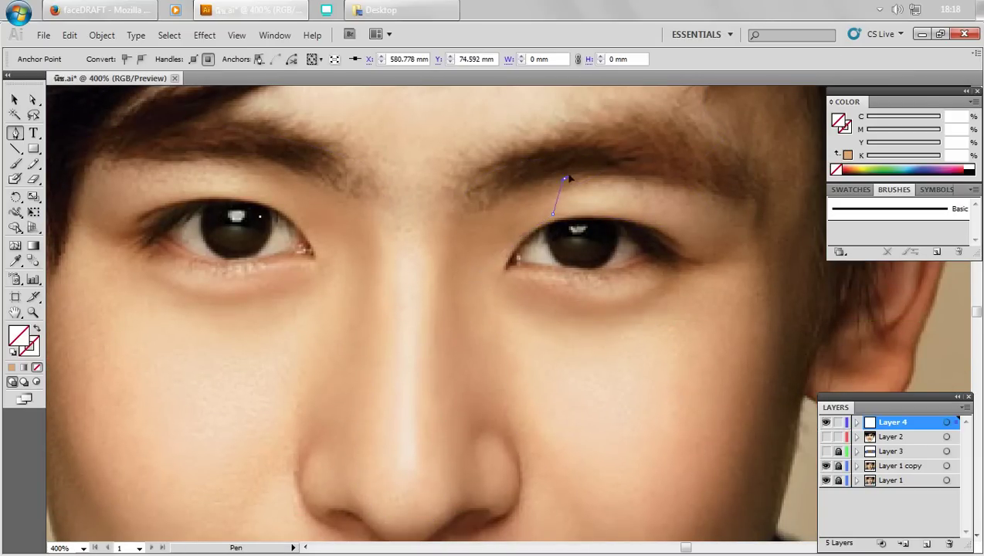
pyautogui.hotkey('ctrl', 'shift', 'a')
# - Trace the closed shading path from the brow down the nose around the nostril wing
pyautogui.click(528, 171)
pyautogui.moveTo(441, 264); pyautogui.dragTo(441, 318)
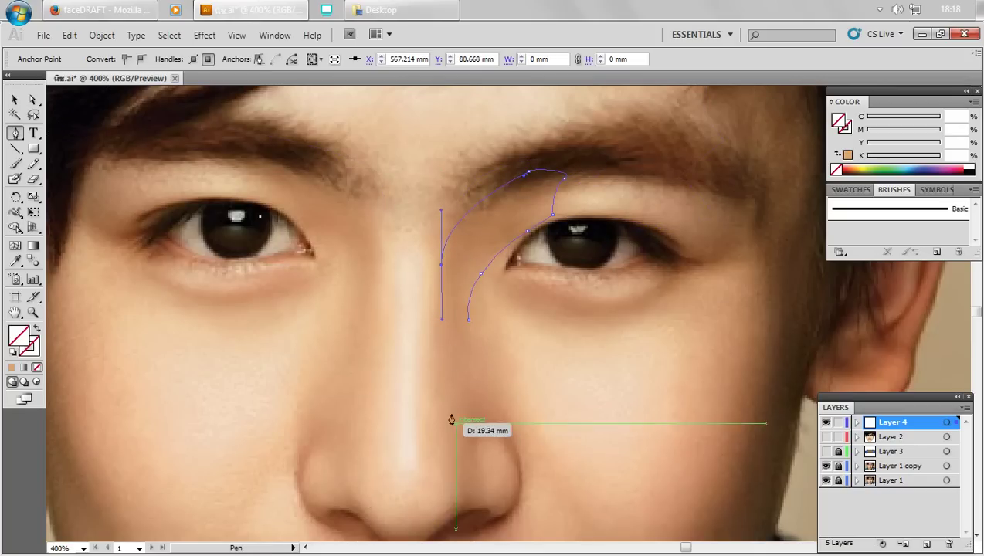
pyautogui.moveTo(456, 399); pyautogui.dragTo(487, 439)
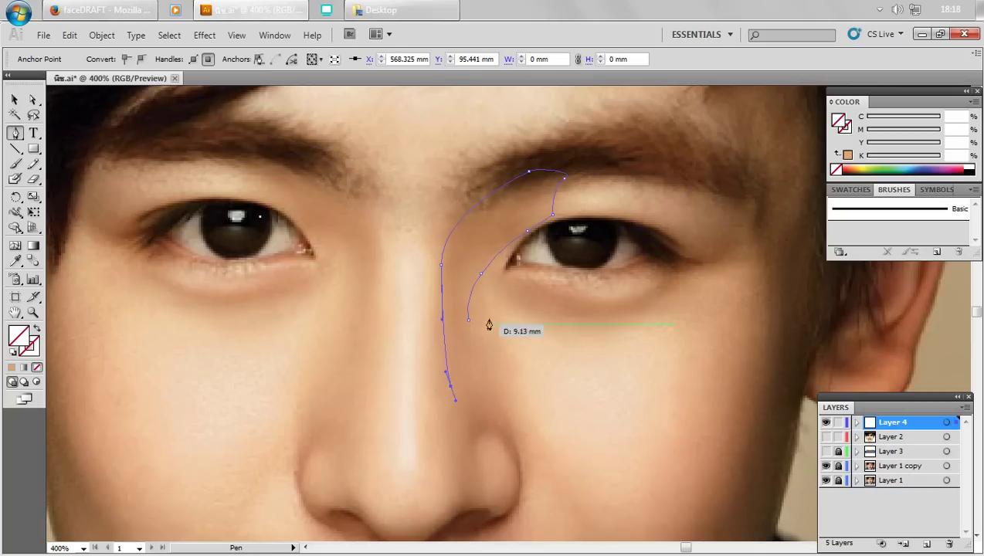
pyautogui.moveTo(489, 324); pyautogui.dragTo(469, 324)
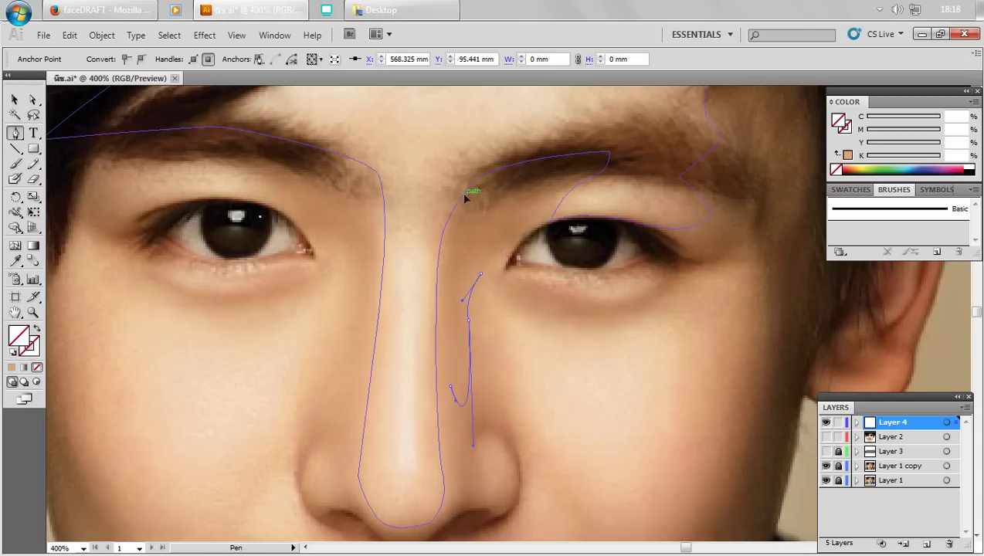
pyautogui.keyDown('ctrl'); pyautogui.click(471, 465); pyautogui.keyUp('ctrl')
pyautogui.click(462, 492)
pyautogui.hotkey('ctrl', 'z')
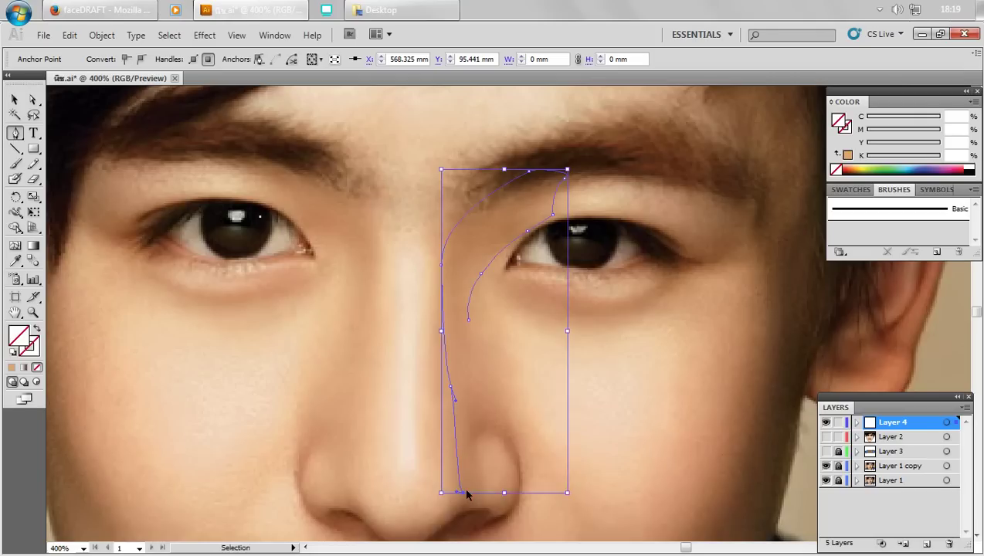
pyautogui.hotkey('ctrl', 'z')
pyautogui.hotkey('ctrl', 'z')
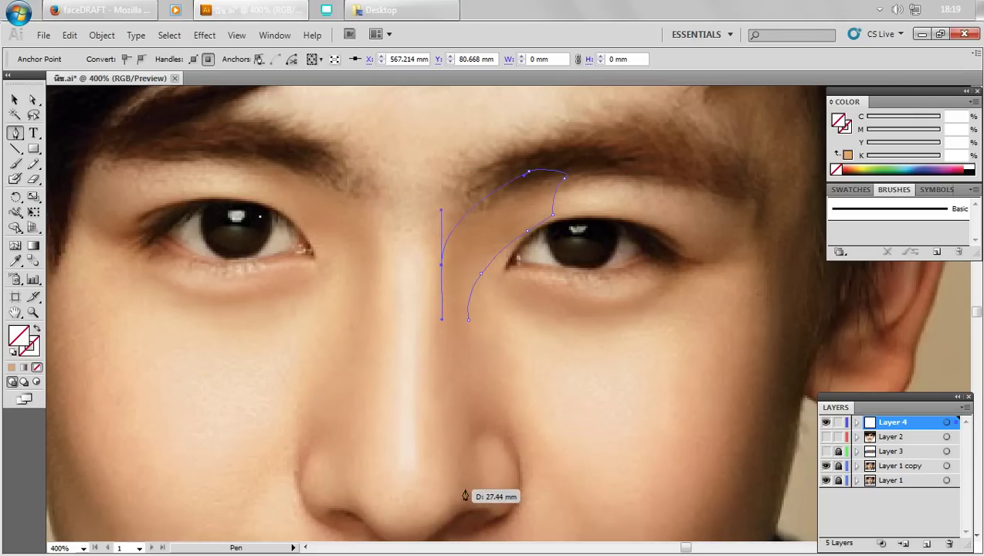
pyautogui.moveTo(468, 489); pyautogui.dragTo(490, 492)
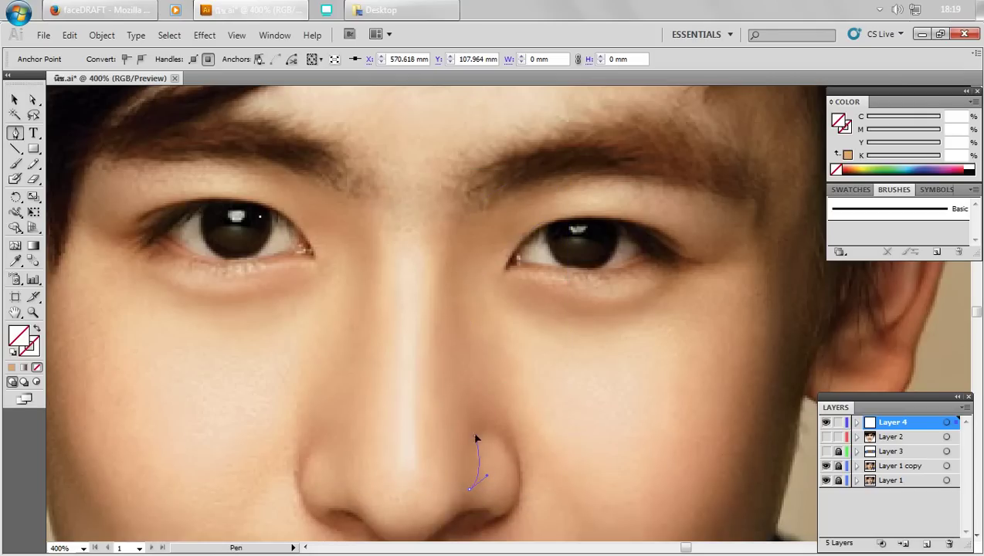
pyautogui.moveTo(473, 438); pyautogui.dragTo(504, 434)
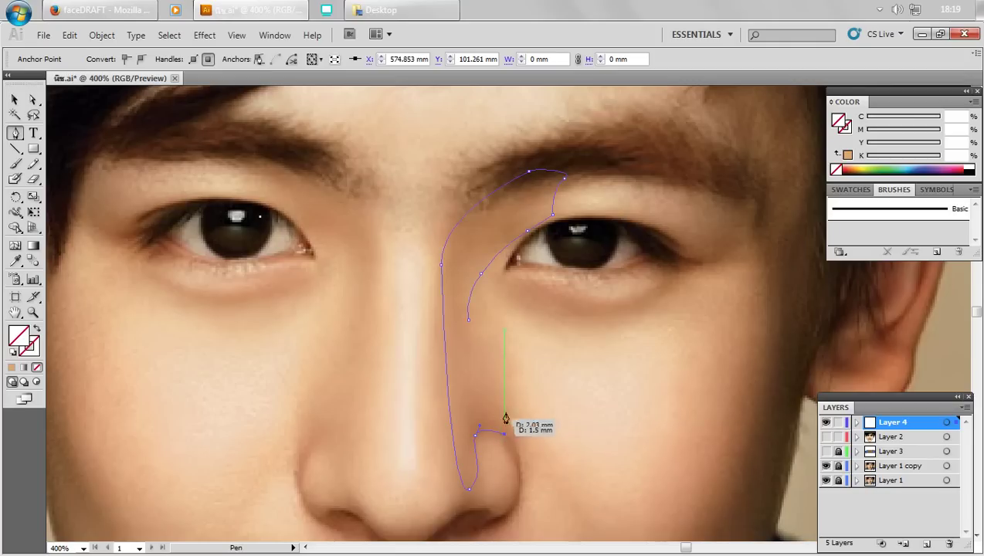
pyautogui.click(469, 321)
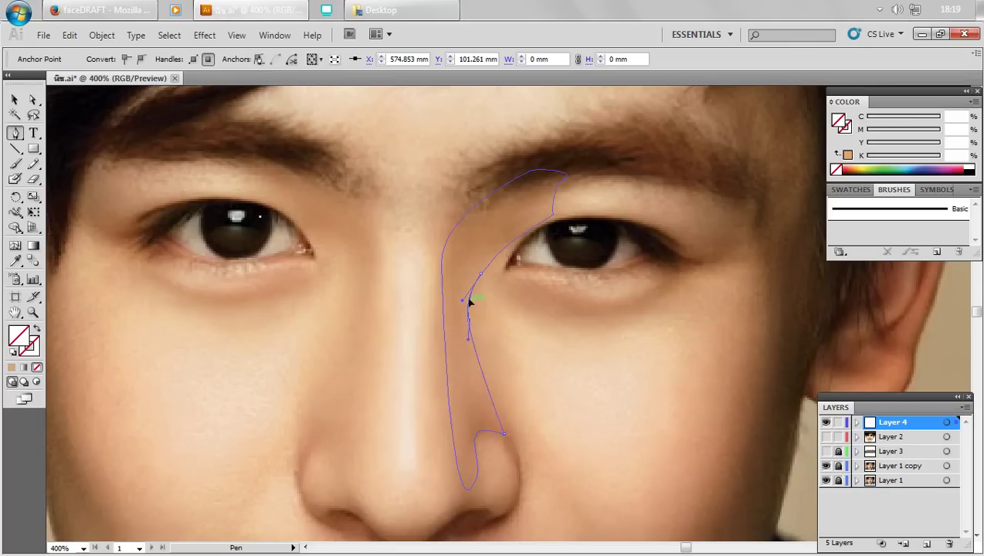
pyautogui.keyDown('ctrl'); pyautogui.click(387, 355); pyautogui.keyUp('ctrl')
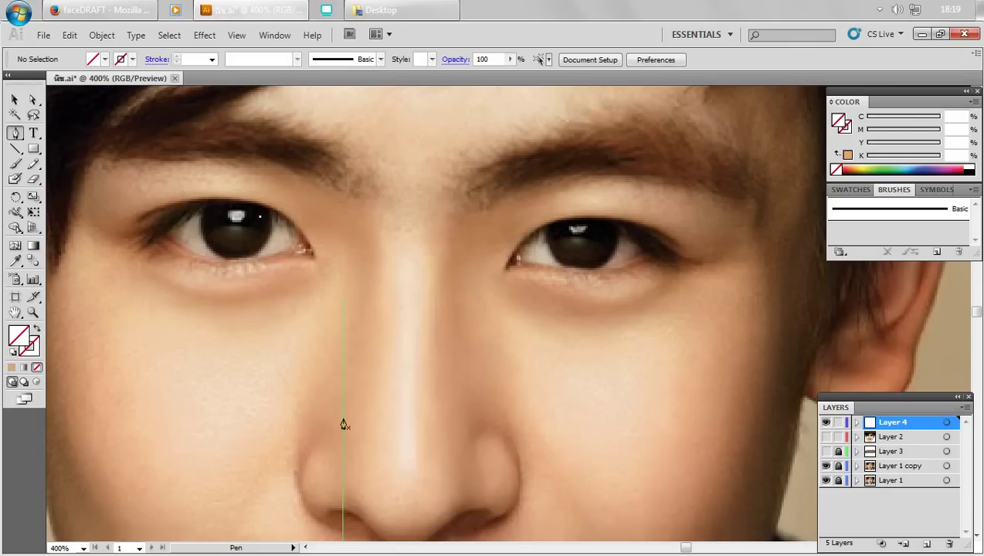
# - Show Layers 2 and 3 and give Layer 4's shading shapes the sampled skin fill
pyautogui.hotkey('ctrl', '-')
pyautogui.hotkey('ctrl', '-')
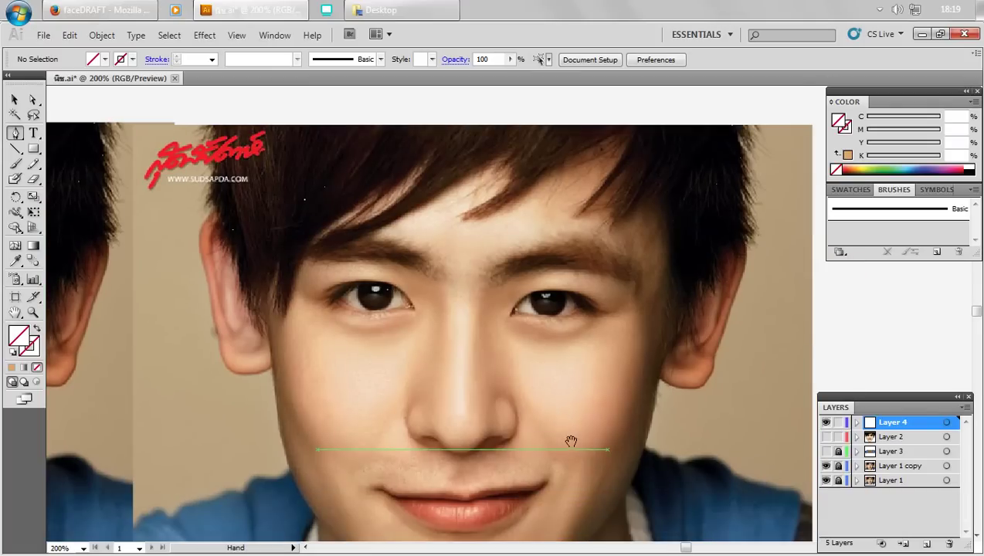
pyautogui.hotkey('ctrl', '-')
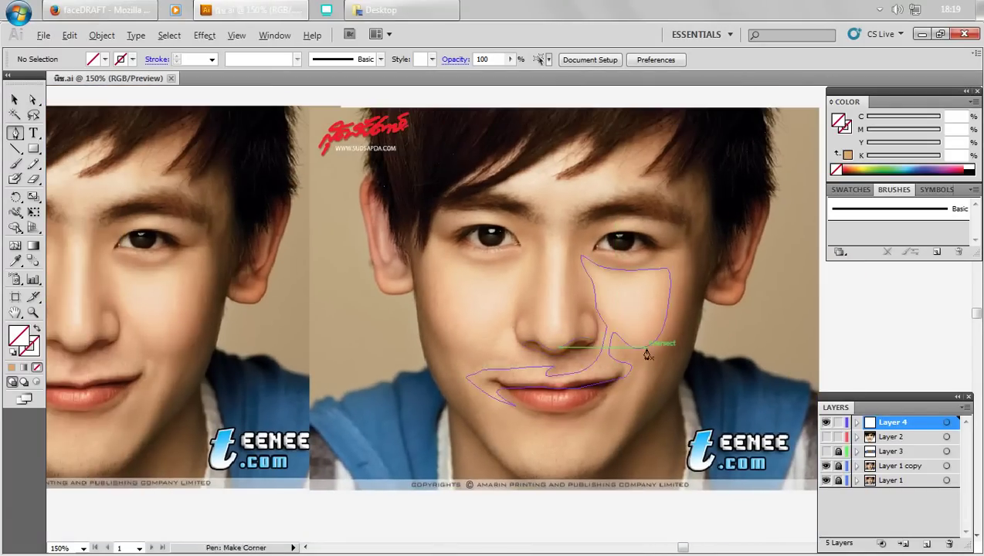
pyautogui.hotkey('ctrl', '-')
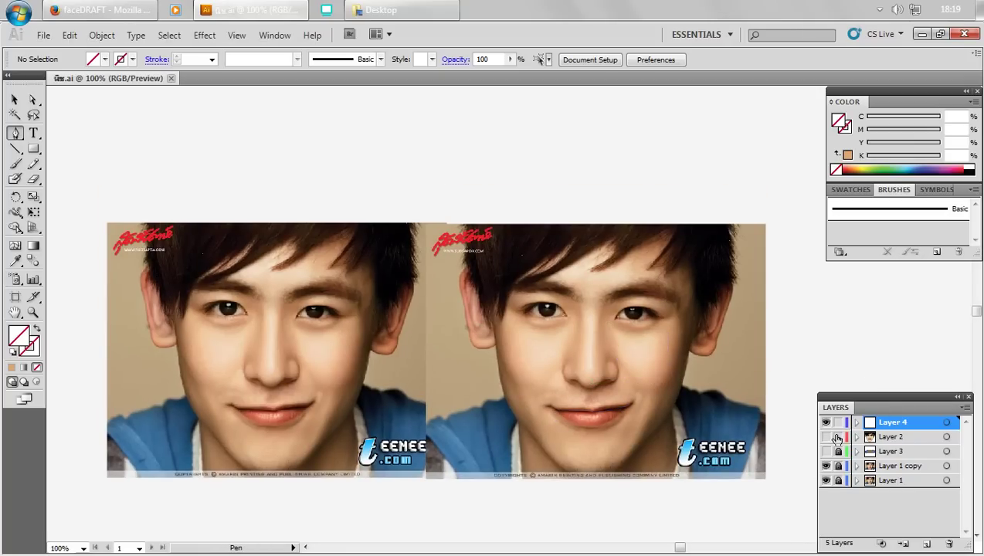
pyautogui.click(826, 437)
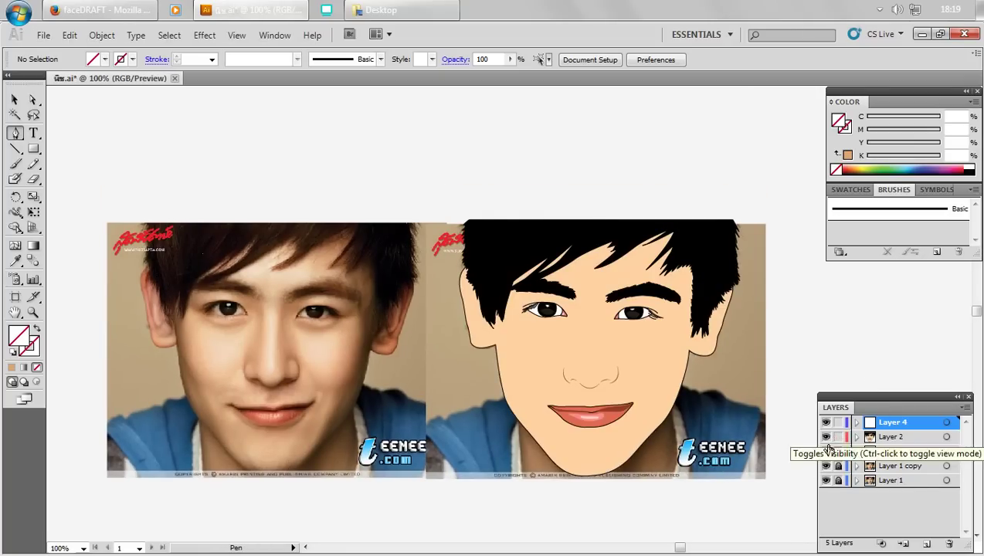
pyautogui.click(826, 451)
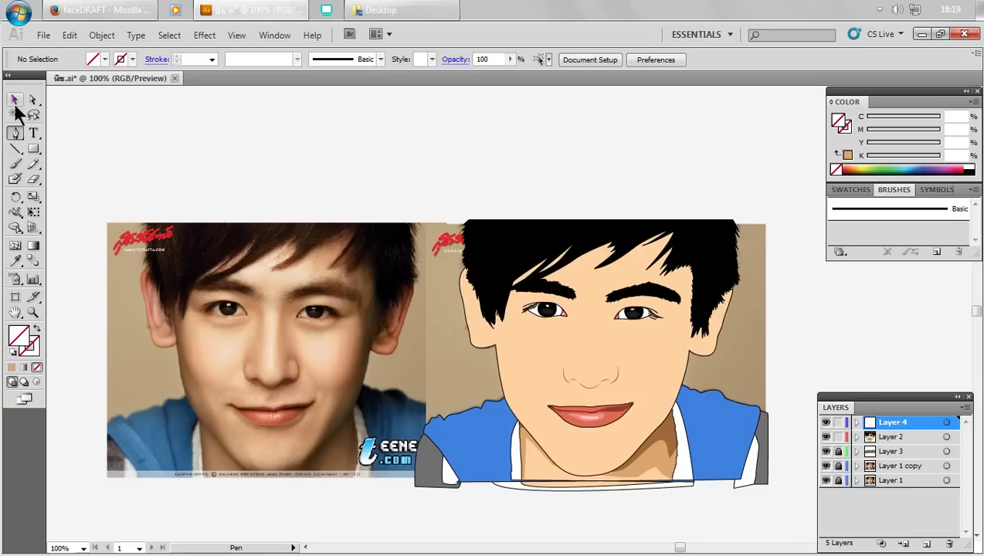
pyautogui.click(948, 423)
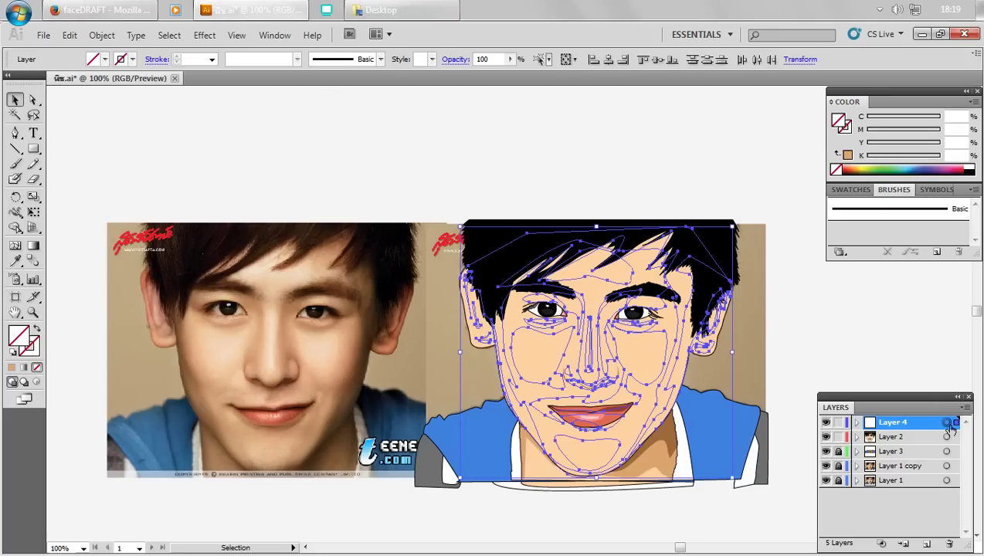
pyautogui.click(15, 261)
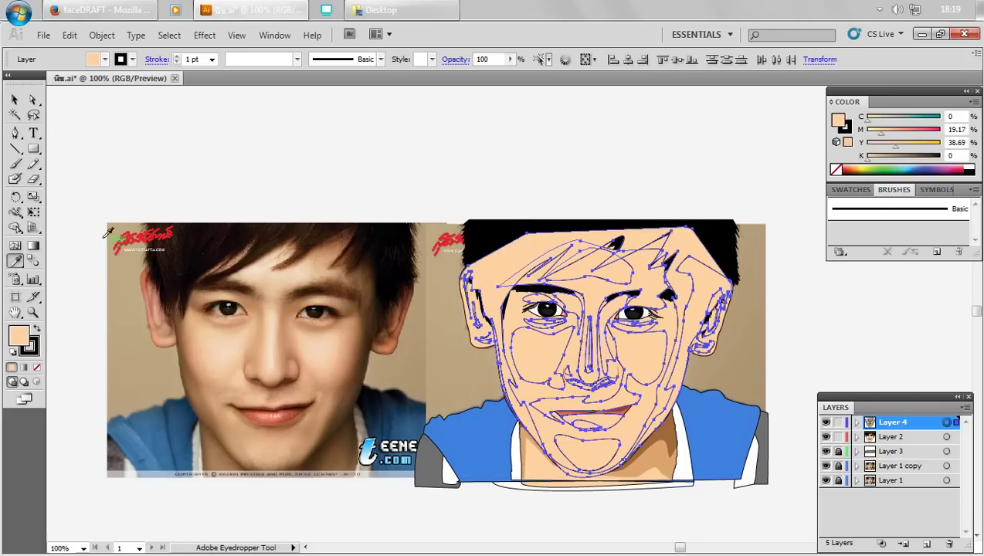
pyautogui.click(14, 99)
# - Move Layer 4 into Layer 2 so the shading sits beneath the hair
pyautogui.hotkey('ctrl', '+')
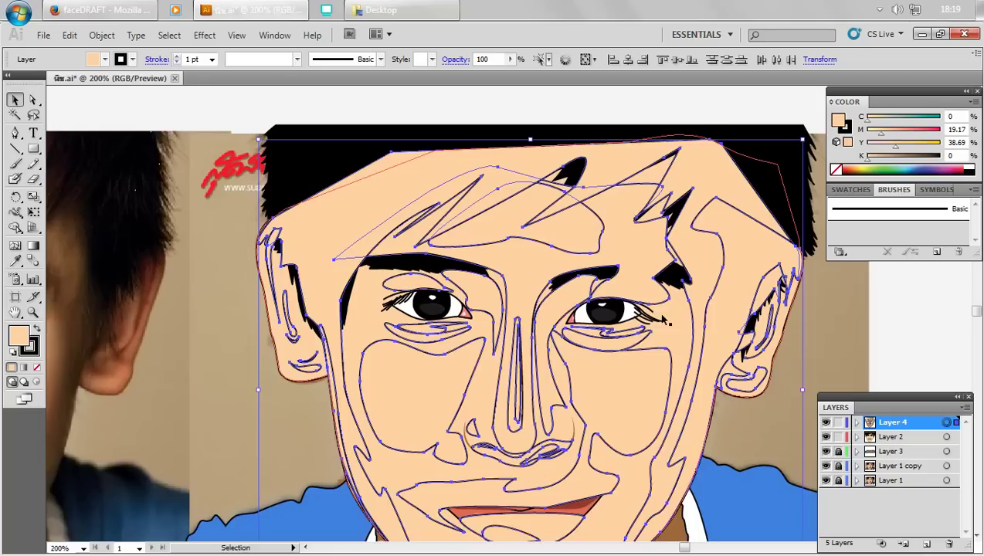
pyautogui.click(858, 438)
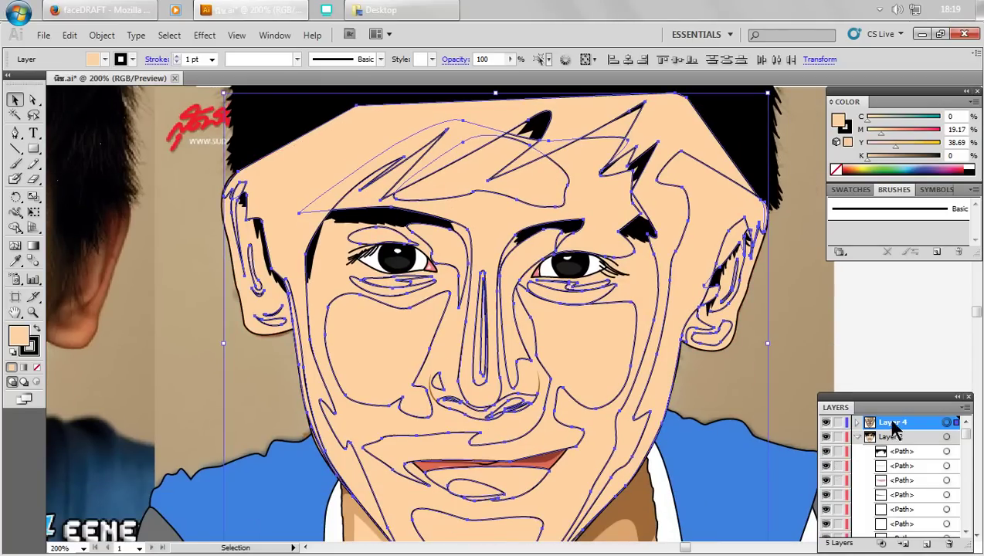
pyautogui.moveTo(896, 423)
pyautogui.mouseDown()
pyautogui.moveTo(880, 533)
pyautogui.moveTo(906, 530)
pyautogui.moveTo(904, 473)
pyautogui.mouseUp()
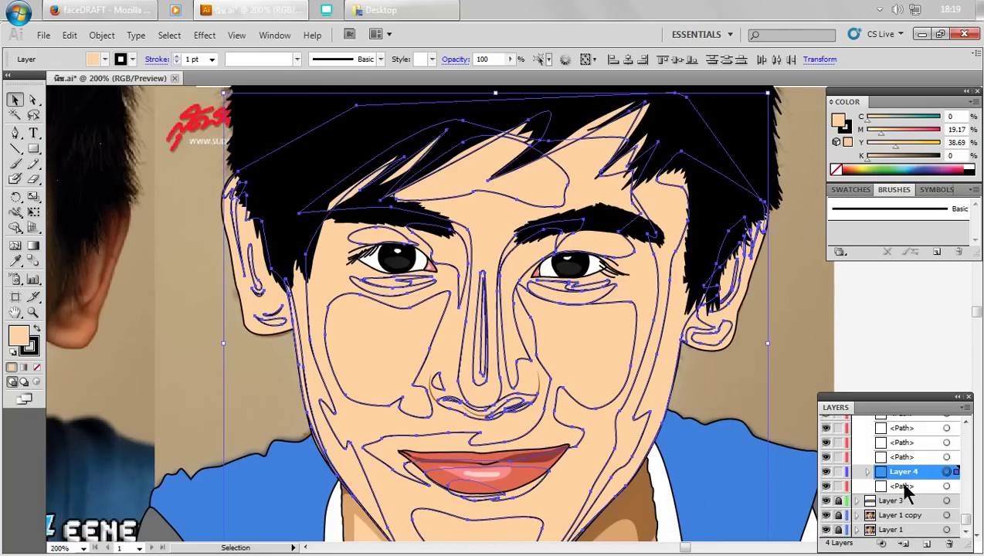
pyautogui.hotkey('ctrl', '-')
pyautogui.scroll(-1, 748, 389)
# - Change the forehead, cheek and chin highlight fill to the paler peach F9DDC0
pyautogui.click(560, 213)
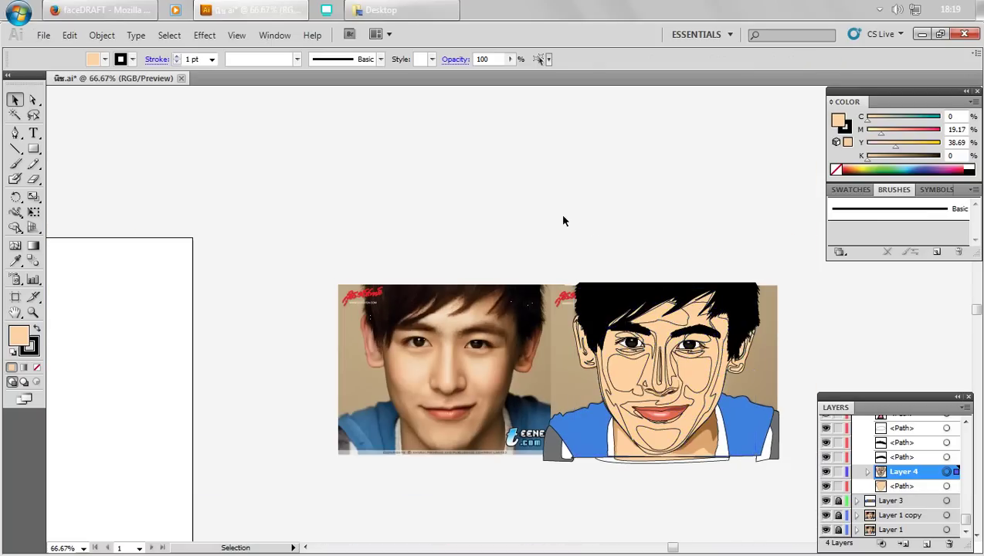
pyautogui.scroll(1, 680, 270)
pyautogui.moveTo(707, 414); pyautogui.dragTo(627, 328)
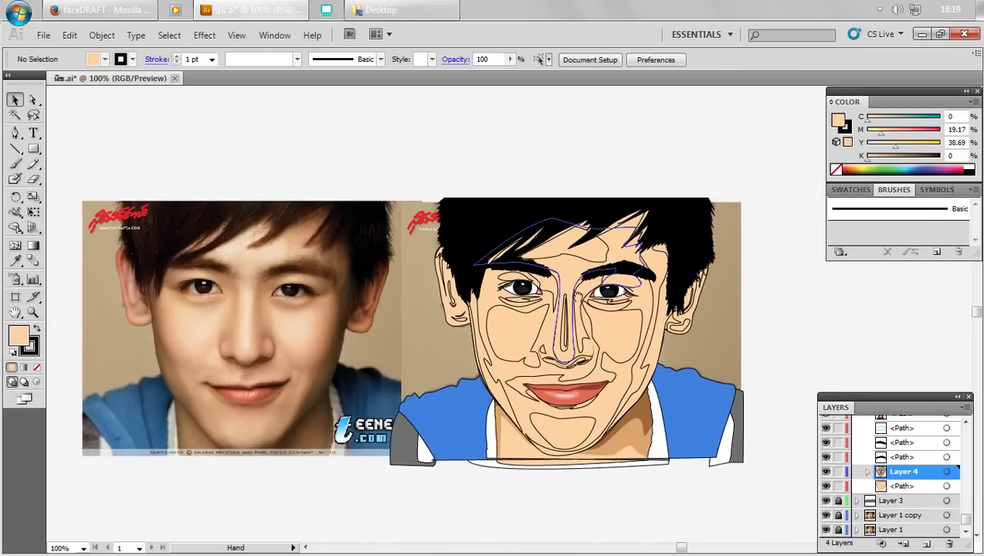
pyautogui.keyDown('shift'); pyautogui.click(627, 327); pyautogui.keyUp('shift')
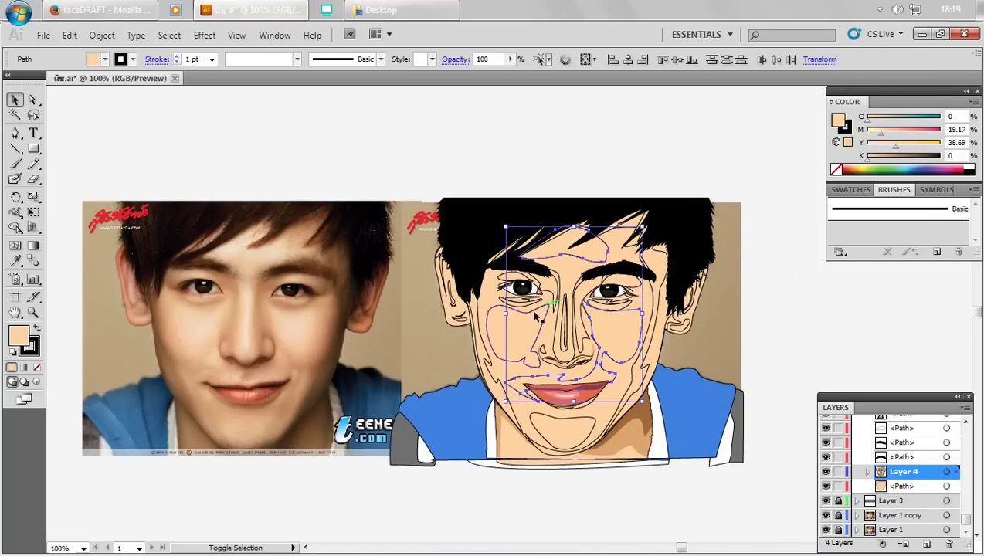
pyautogui.keyDown('shift'); pyautogui.click(563, 438); pyautogui.keyUp('shift')
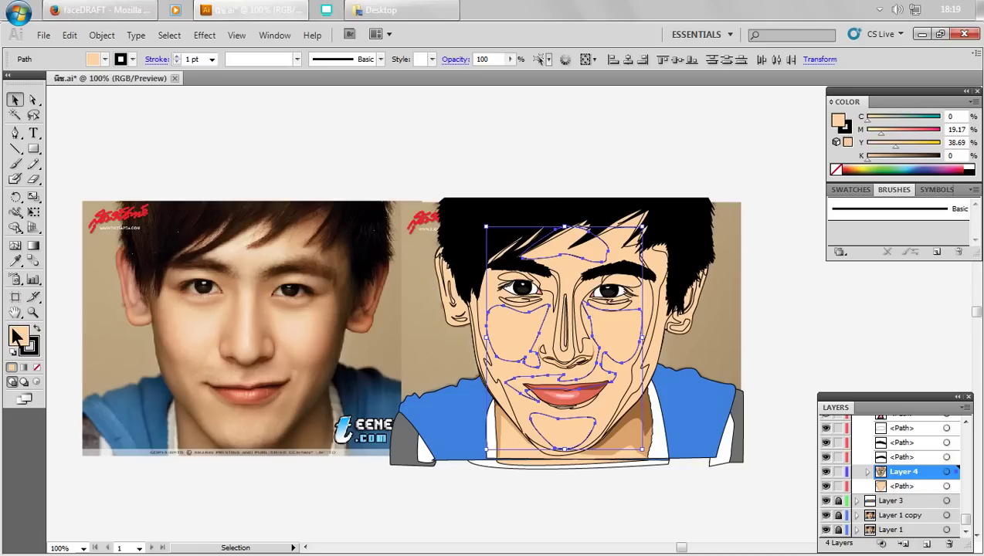
pyautogui.doubleClick(18, 338)
pyautogui.moveTo(361, 211)
pyautogui.mouseDown()
pyautogui.moveTo(357, 191)
pyautogui.moveTo(353, 199)
pyautogui.mouseUp()
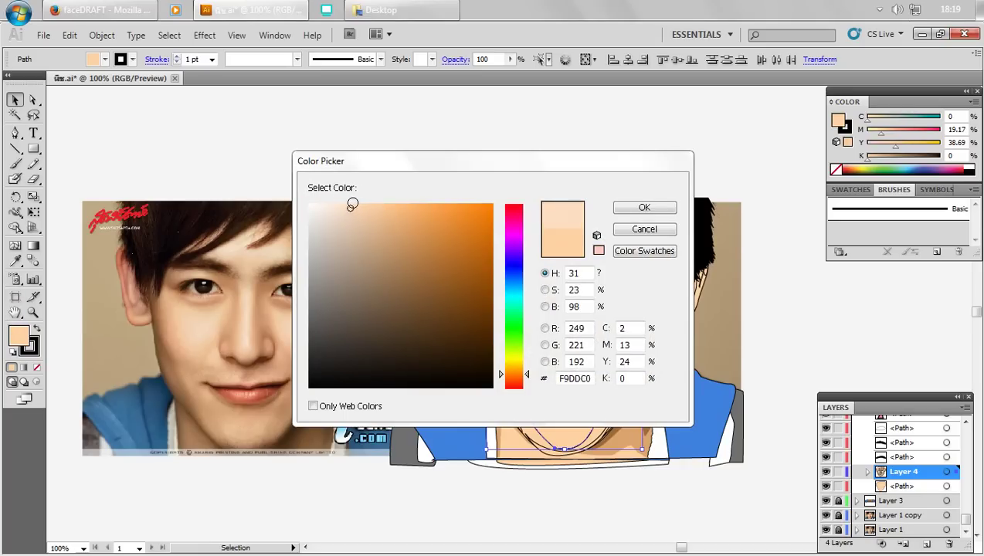
pyautogui.click(643, 209)
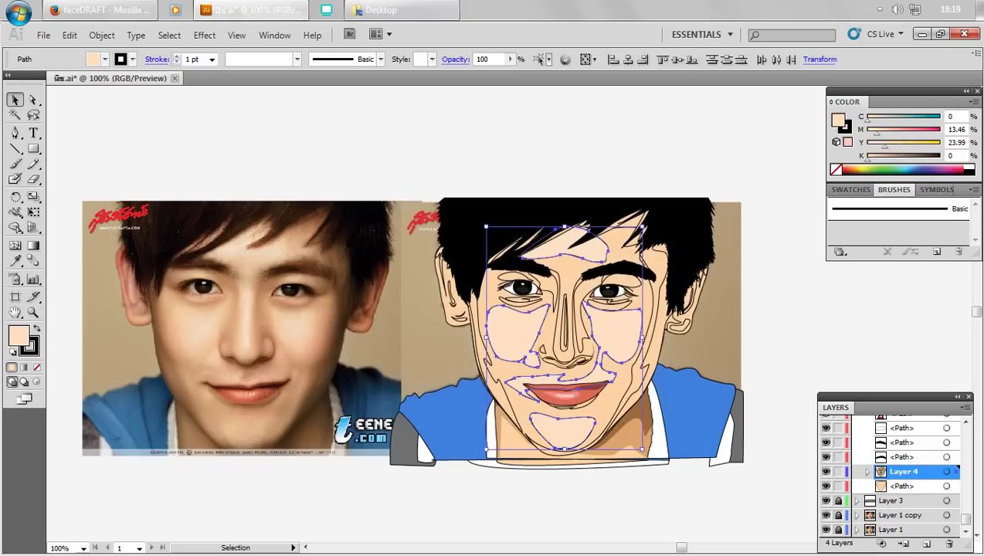
pyautogui.click(503, 147)
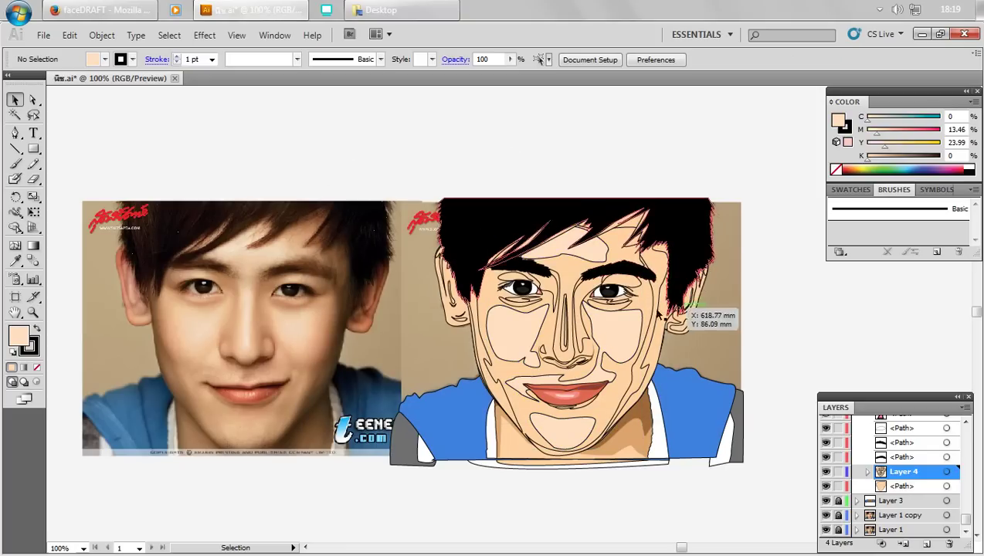
# - Give both under-eye shapes the cheek skin tone using the Eyedropper
pyautogui.scroll(2, 611, 313)
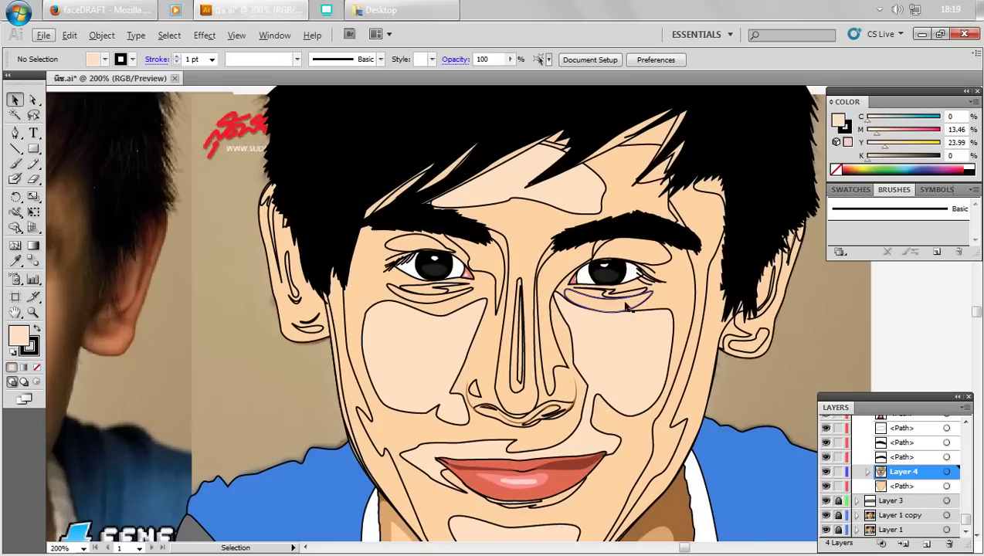
pyautogui.click(611, 297)
pyautogui.keyDown('shift'); pyautogui.click(449, 296); pyautogui.keyUp('shift')
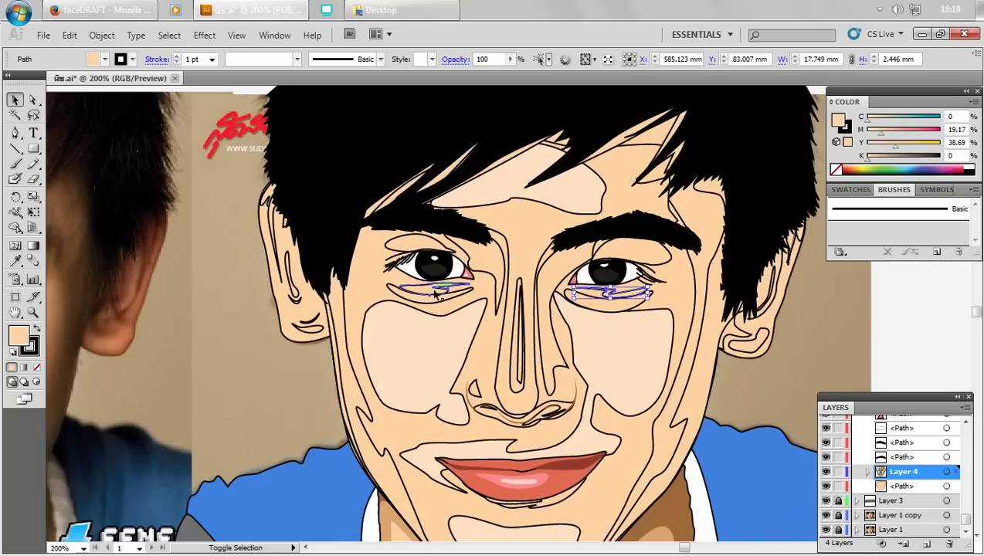
pyautogui.click(16, 261)
pyautogui.click(377, 351)
pyautogui.click(14, 99)
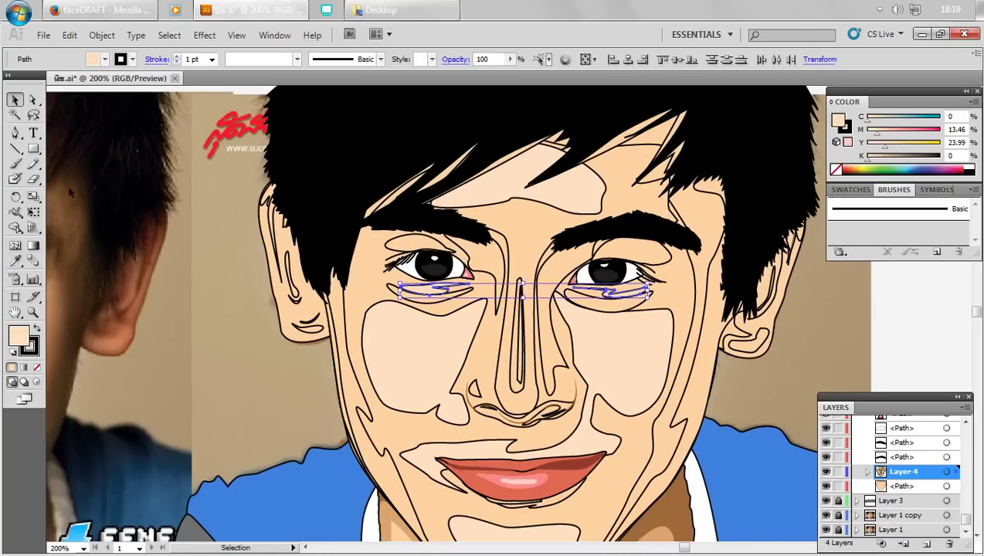
pyautogui.click(155, 197)
# - Fill the left and right ear shapes with a sampled skin tone
pyautogui.click(296, 294)
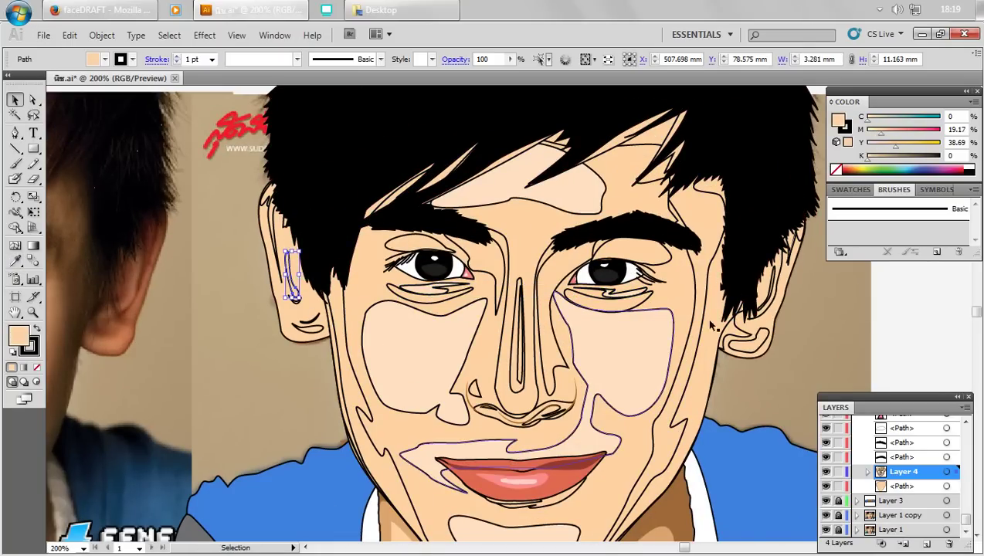
pyautogui.keyDown('shift'); pyautogui.click(775, 287); pyautogui.keyUp('shift')
pyautogui.click(16, 261)
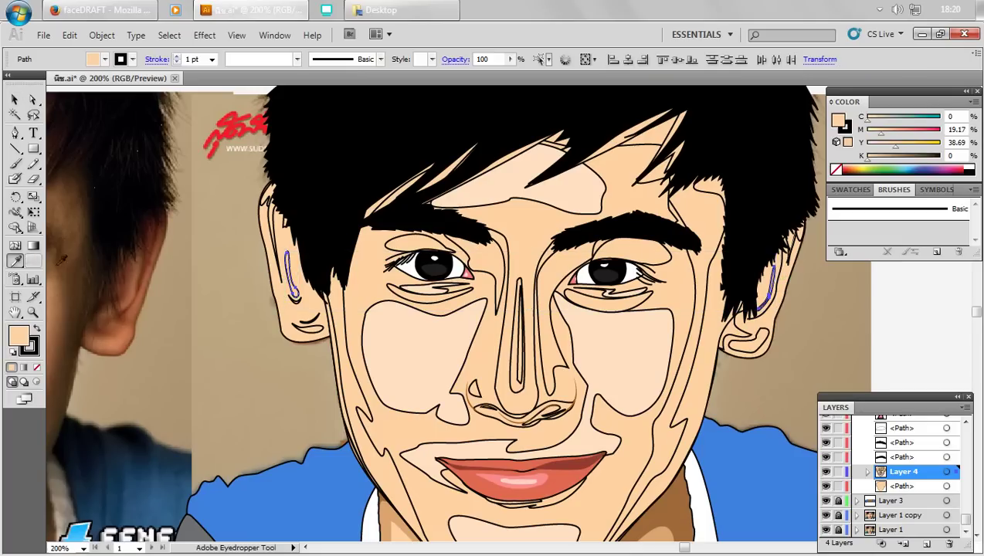
pyautogui.click(424, 360)
pyautogui.click(33, 163)
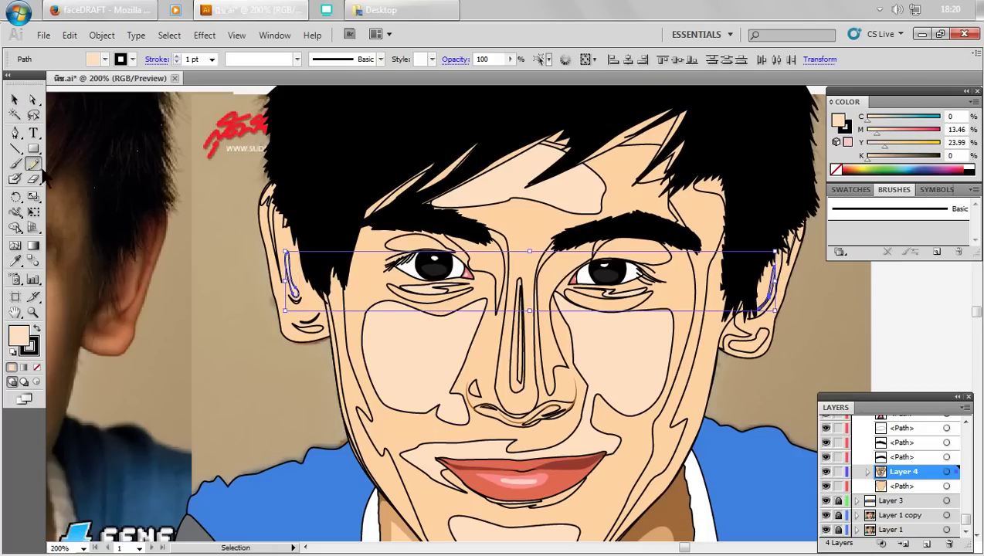
pyautogui.press('v')
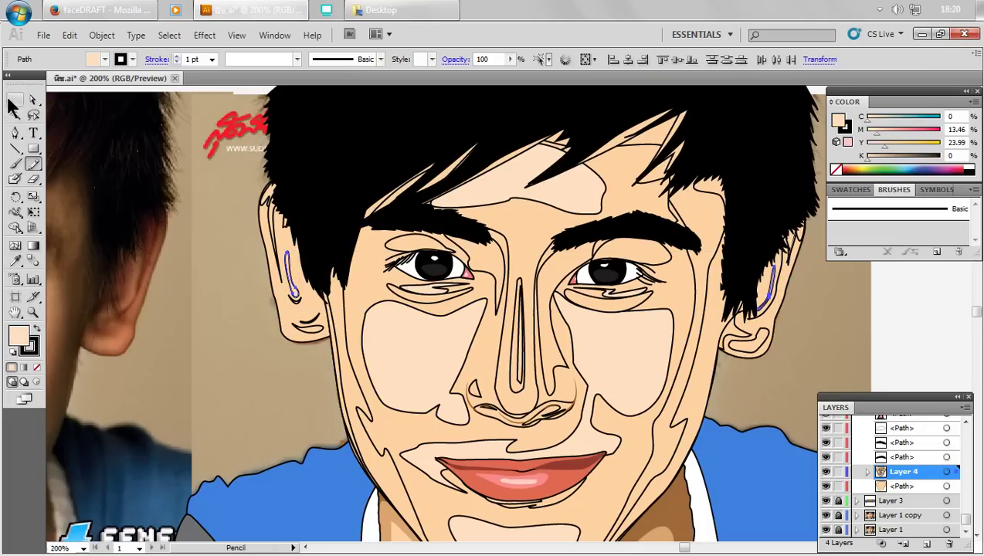
pyautogui.hotkey('ctrl', 'shift', 'a')
# - Fill the shape around the left eye and a second face shape with a lighter skin tone
pyautogui.click(417, 252)
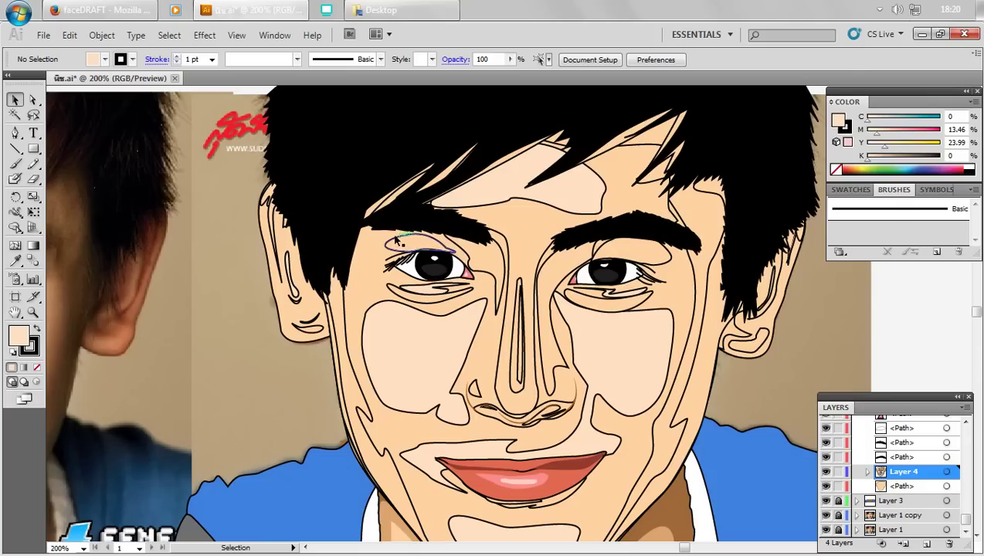
pyautogui.keyDown('shift'); pyautogui.click(657, 265); pyautogui.keyUp('shift')
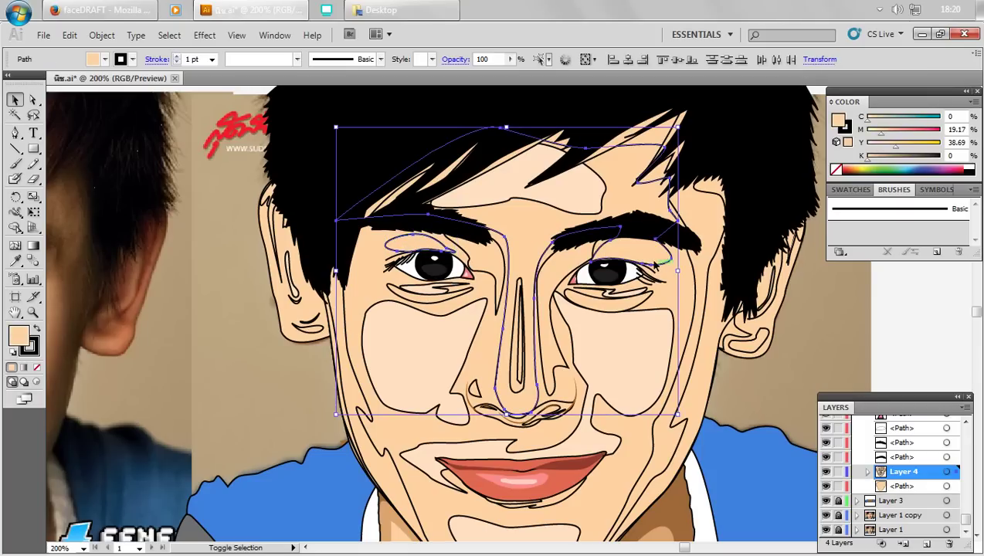
pyautogui.click(15, 261)
pyautogui.click(597, 347)
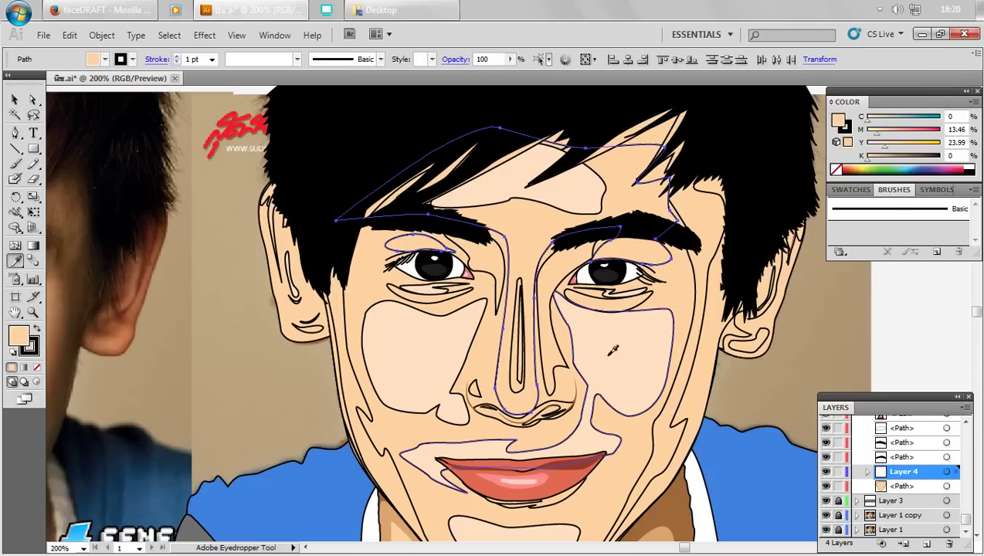
pyautogui.click(15, 99)
pyautogui.click(77, 257)
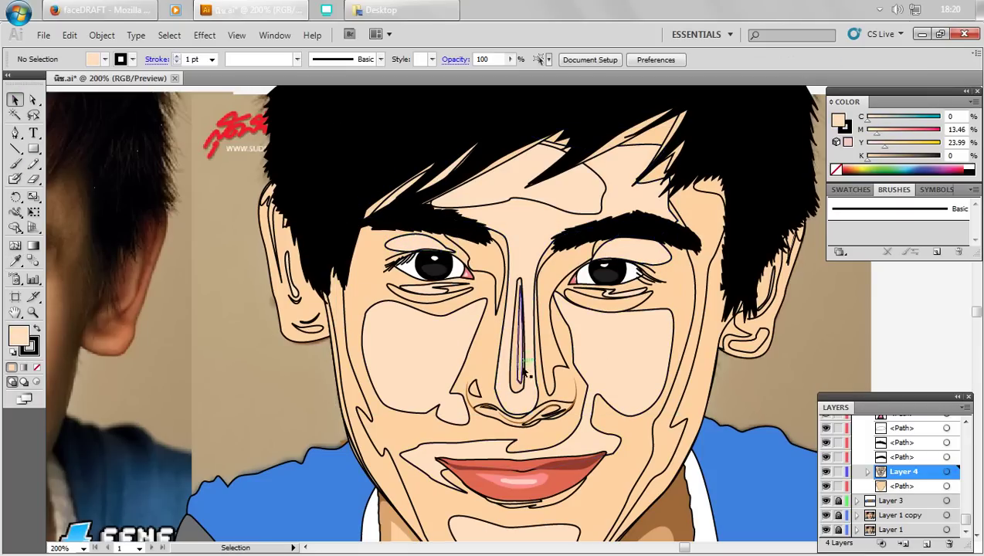
# - Fill the nose highlight and left cheek with a sampled lighter skin tone
pyautogui.keyDown('shift'); pyautogui.click(522, 375); pyautogui.keyUp('shift')
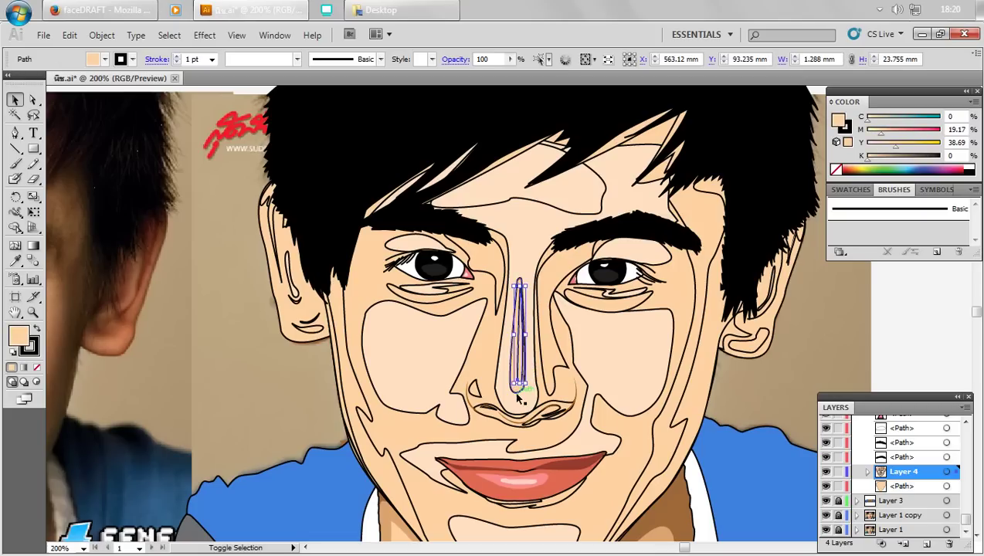
pyautogui.keyDown('shift'); pyautogui.click(456, 370); pyautogui.keyUp('shift')
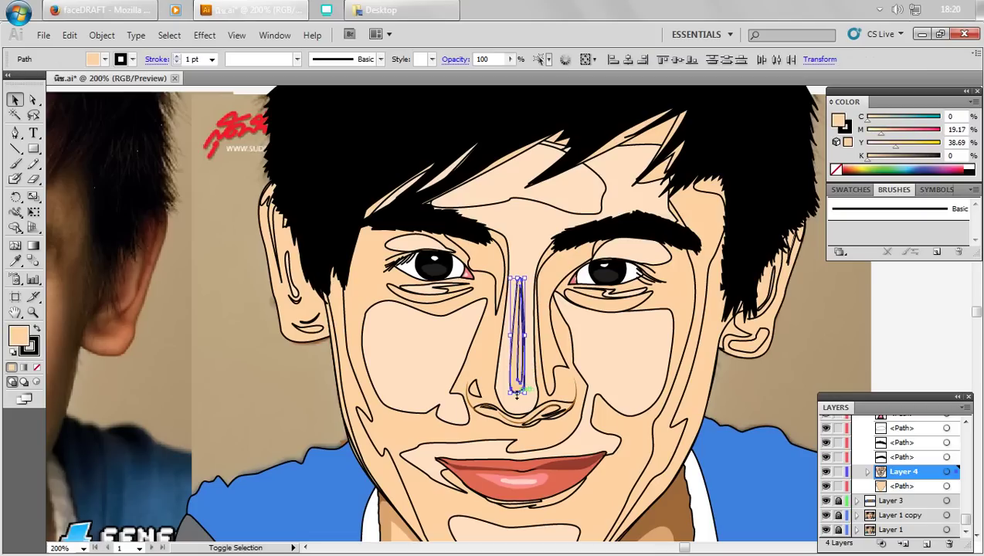
pyautogui.click(14, 260)
pyautogui.click(422, 370)
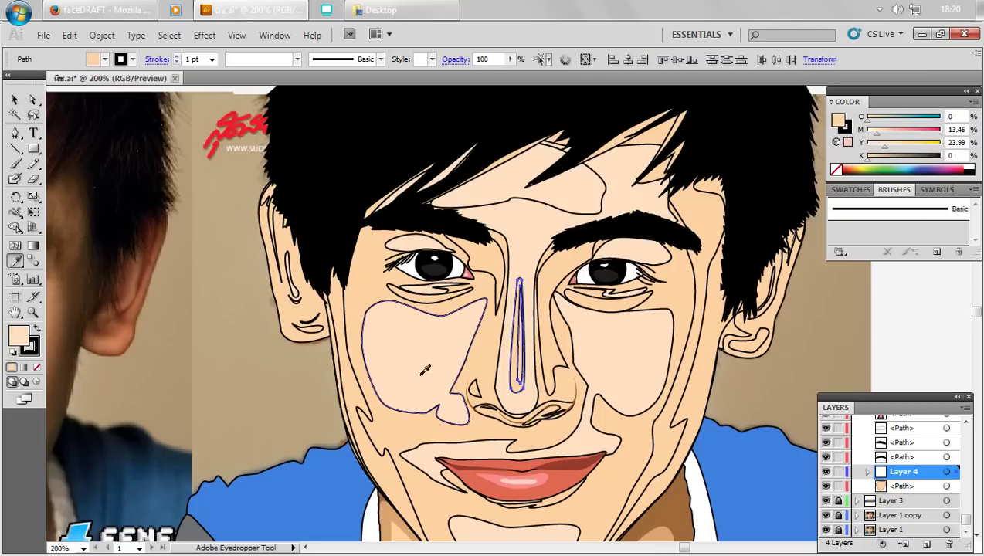
# - Try a new nose fill in the Color Picker, then undo the accidental dark result
pyautogui.doubleClick(19, 335)
pyautogui.click(340, 204)
pyautogui.press('Return')
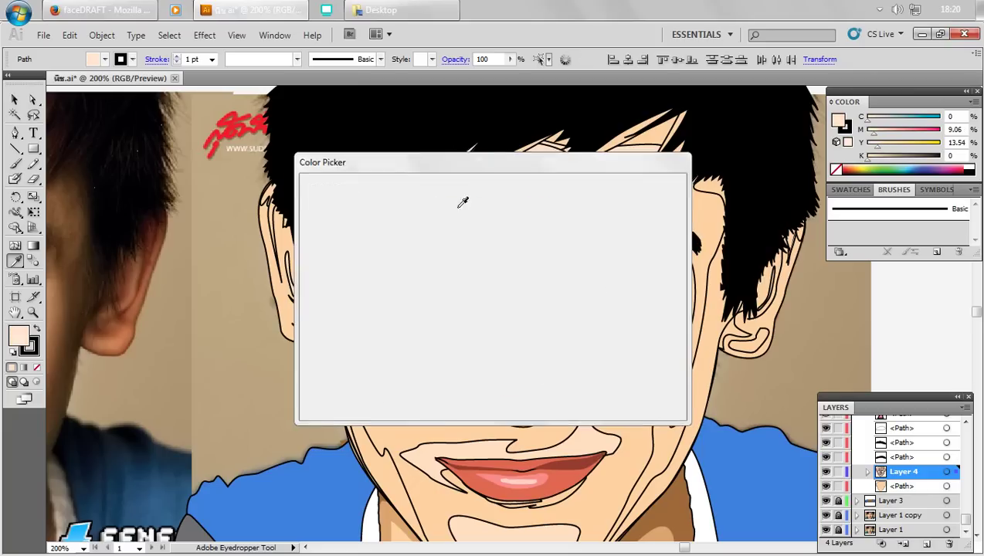
pyautogui.click(461, 263)
pyautogui.hotkey('ctrl', 'z')
pyautogui.press('v')
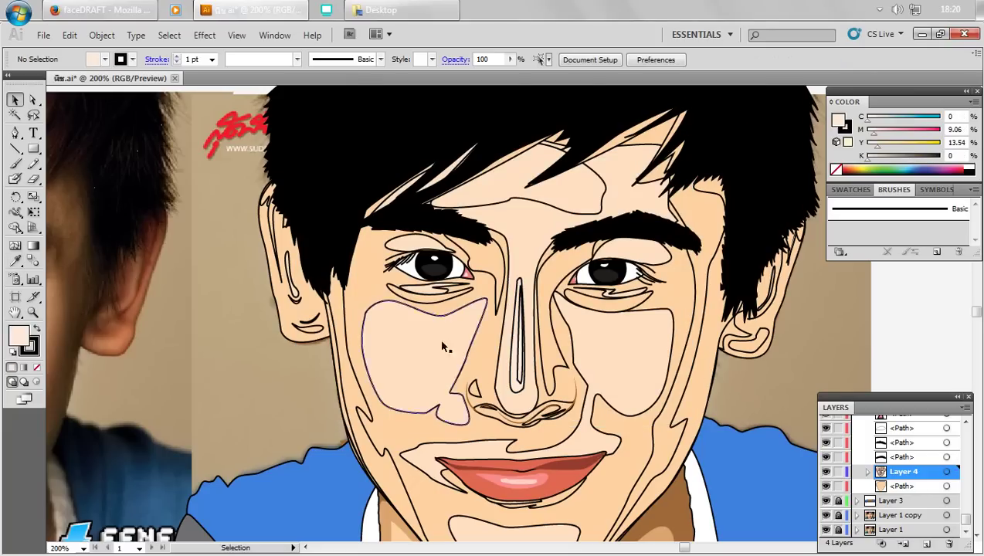
pyautogui.hotkey('ctrl', 'shift', 'a')
# - Give the nose highlight a near-white fill and compare it against the reference photo
pyautogui.click(516, 383)
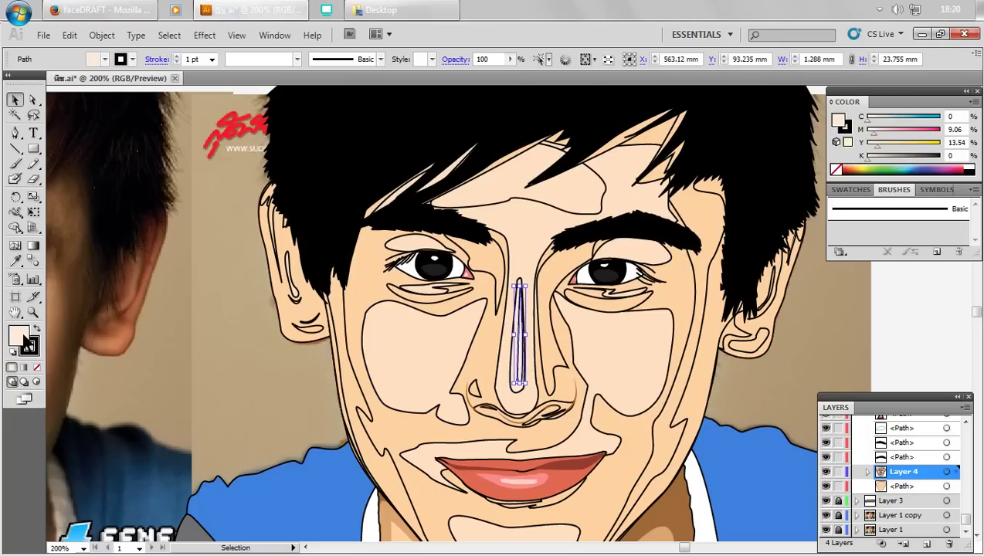
pyautogui.doubleClick(24, 337)
pyautogui.click(325, 192)
pyautogui.click(626, 207)
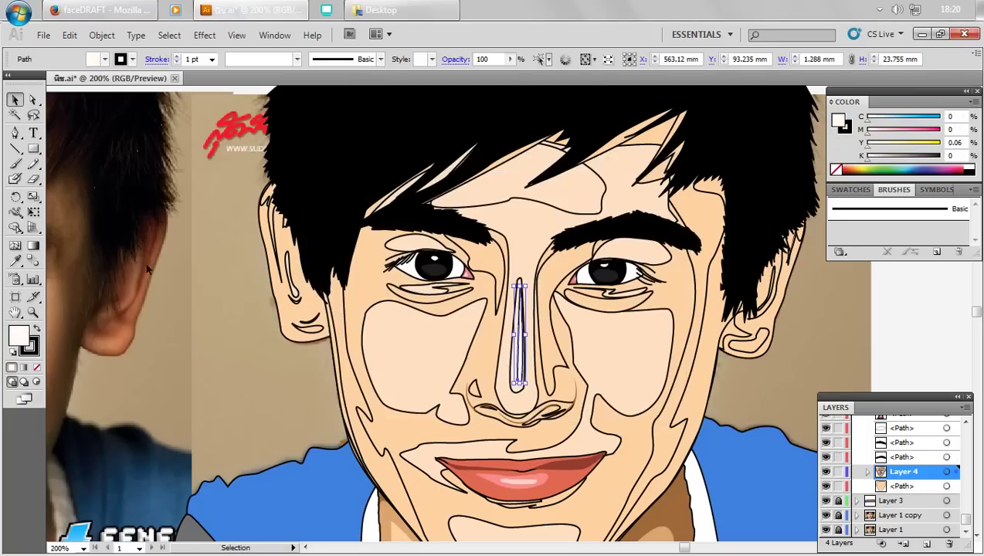
pyautogui.hotkey('ctrl', 'shift', 'a')
pyautogui.hotkey('ctrl', '-')
pyautogui.moveTo(165, 286); pyautogui.dragTo(353, 332)
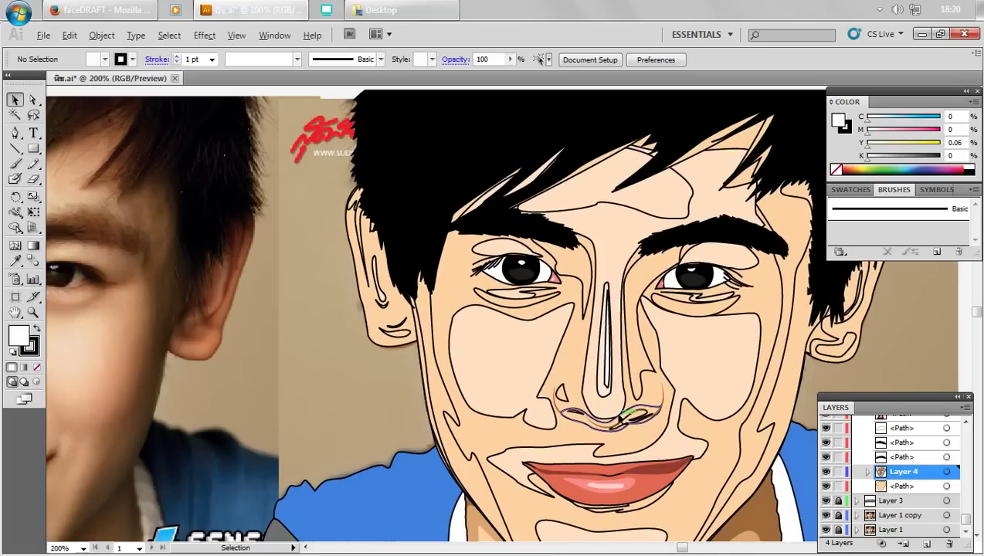
pyautogui.hotkey('ctrl', '+')
# - Lighten the nose highlight to the pale cream FFF2E9
pyautogui.click(605, 340)
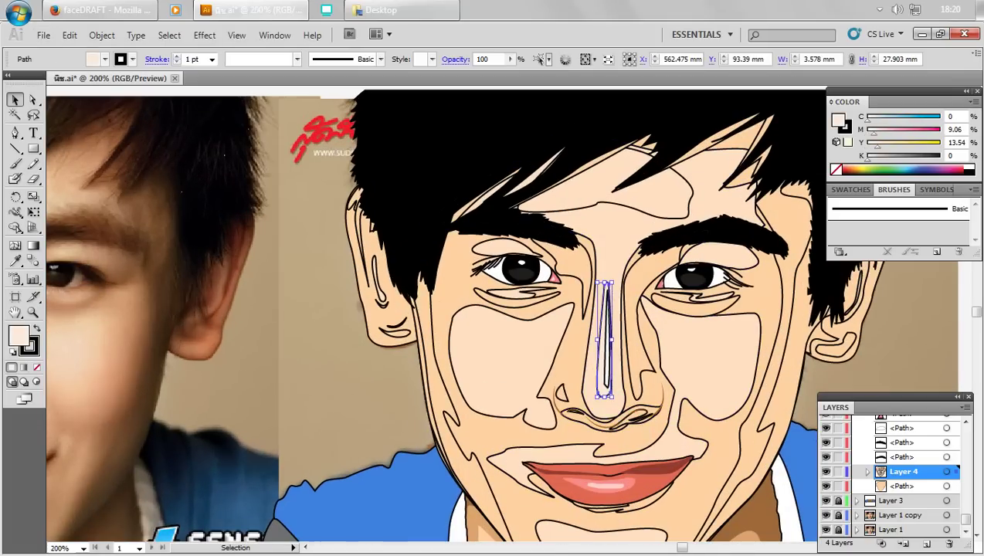
pyautogui.doubleClick(18, 340)
pyautogui.moveTo(354, 247); pyautogui.dragTo(324, 204)
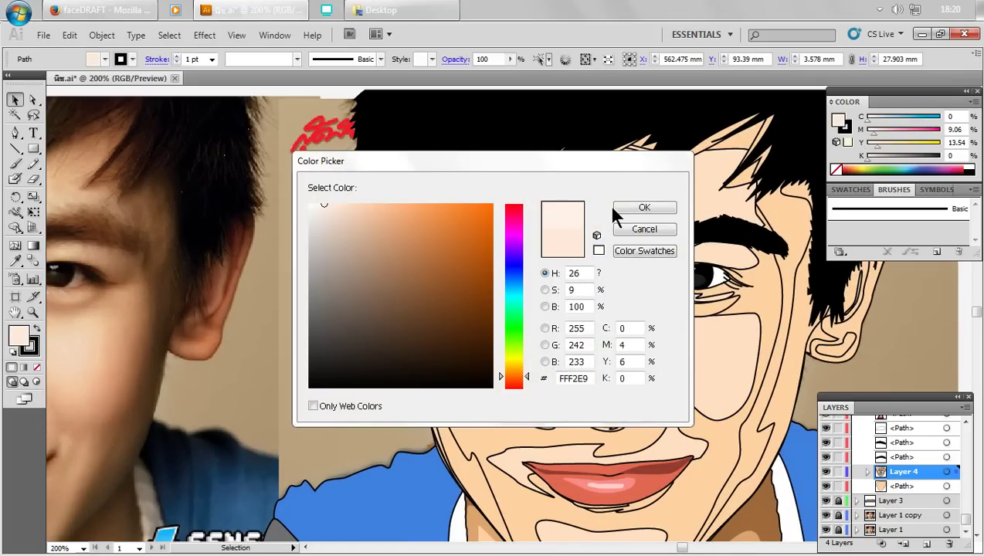
pyautogui.click(644, 207)
pyautogui.click(377, 254)
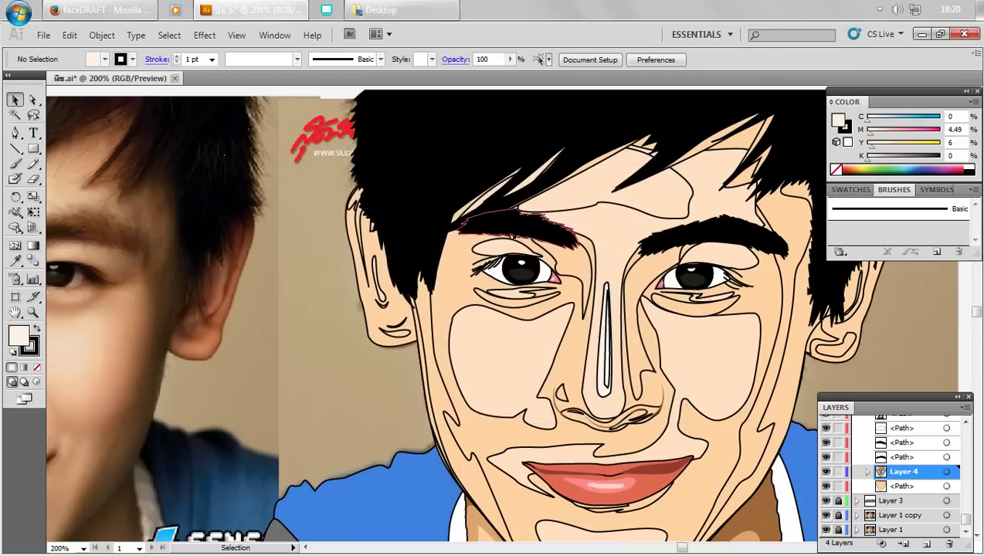
# - Lighten the forehead shape's fill in the Color Picker
pyautogui.click(587, 203)
pyautogui.doubleClick(18, 335)
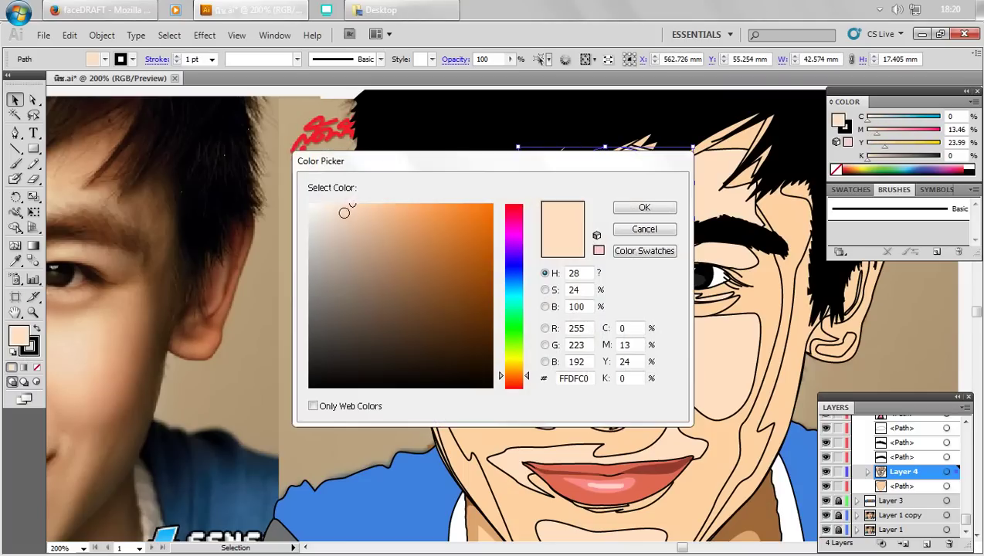
pyautogui.moveTo(344, 212); pyautogui.dragTo(358, 197)
pyautogui.click(630, 213)
pyautogui.click(176, 340)
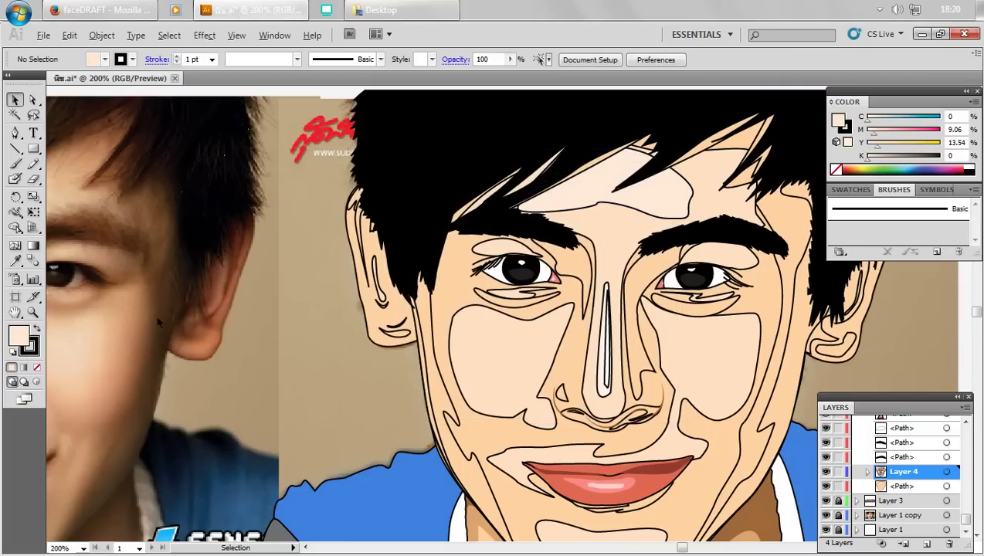
pyautogui.moveTo(182, 345)
pyautogui.mouseDown()
pyautogui.moveTo(448, 372)
pyautogui.moveTo(340, 358)
pyautogui.mouseUp()
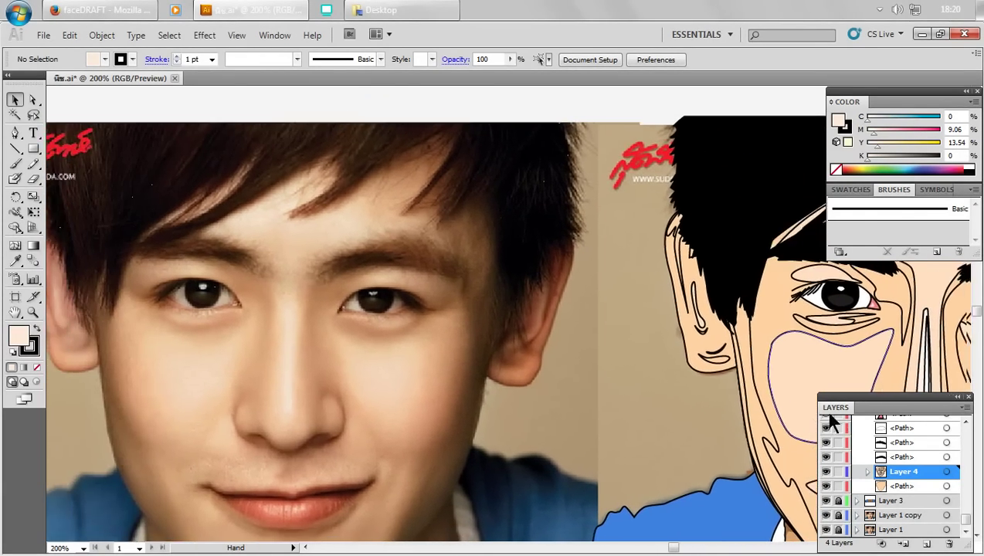
# - Fill two shapes on the face's right side with a sampled tan
pyautogui.moveTo(674, 388); pyautogui.dragTo(513, 309)
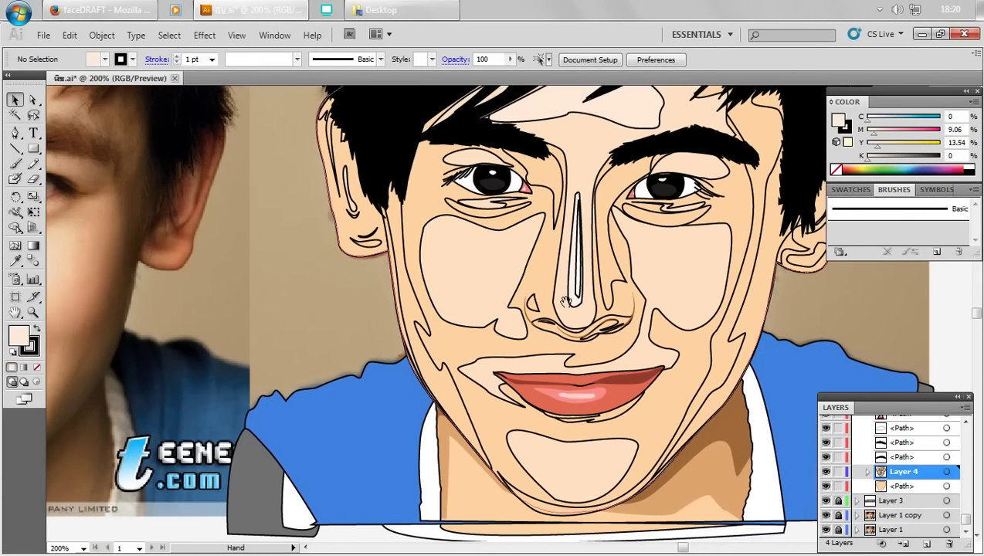
pyautogui.scroll(-1, 672, 363)
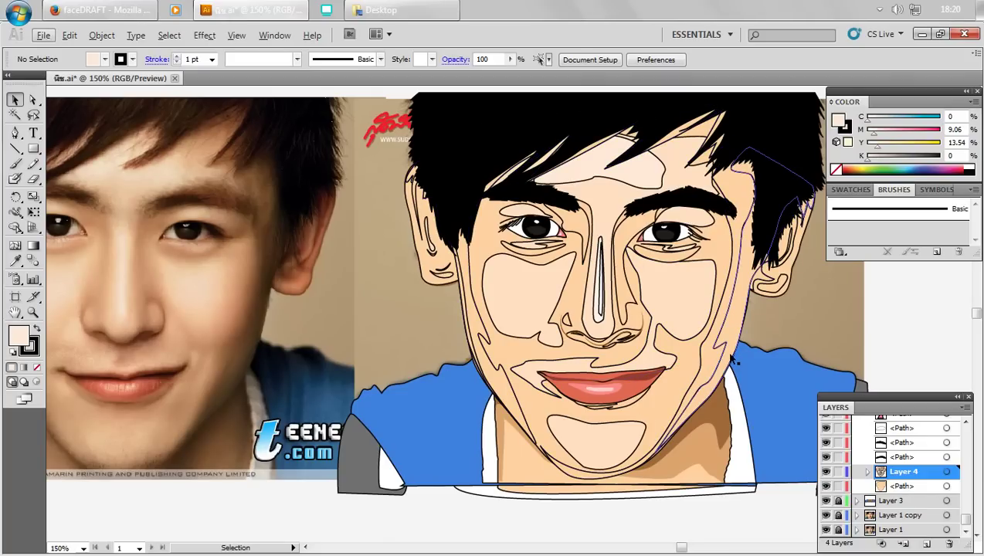
pyautogui.keyDown('shift'); pyautogui.click(722, 357); pyautogui.keyUp('shift')
pyautogui.keyDown('shift'); pyautogui.click(705, 357); pyautogui.keyUp('shift')
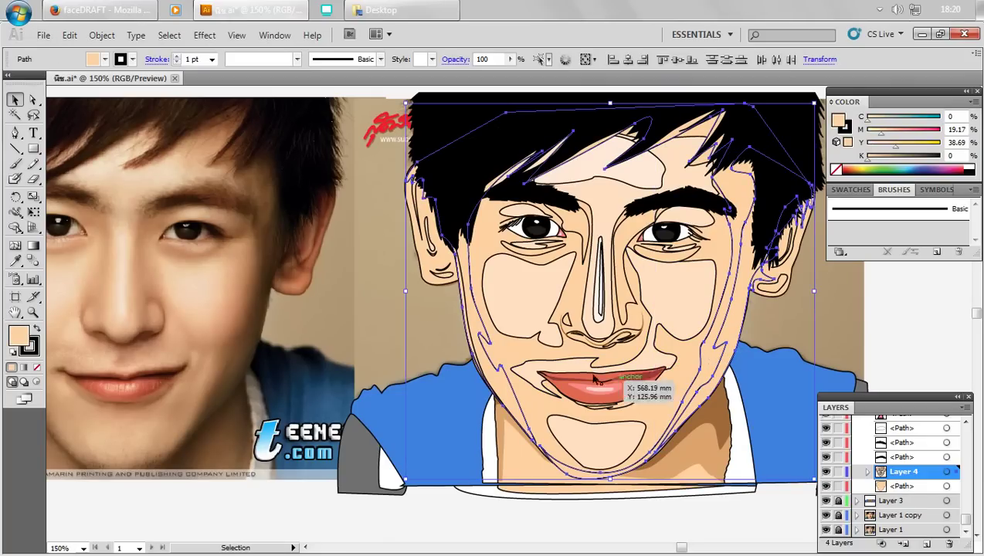
pyautogui.click(15, 260)
pyautogui.click(330, 310)
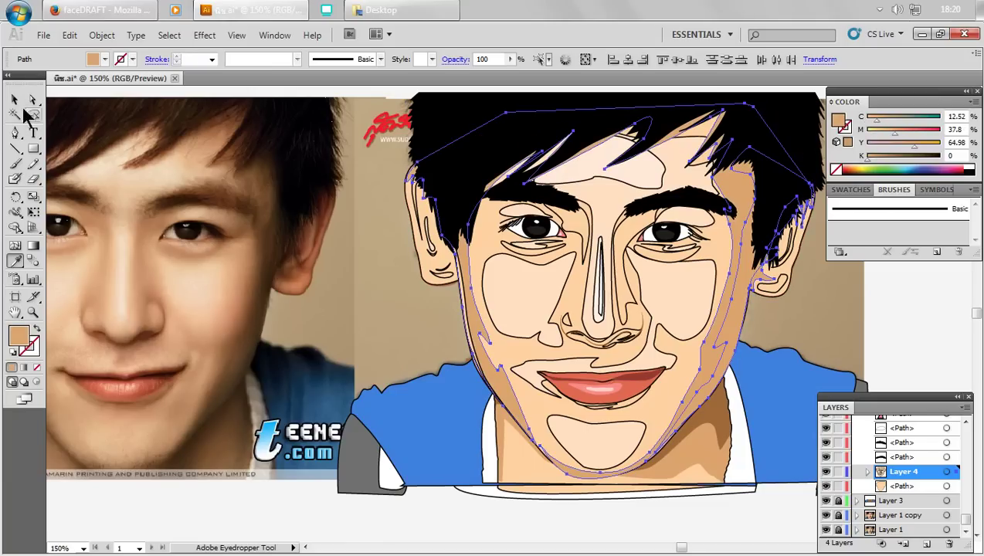
pyautogui.click(15, 99)
pyautogui.click(255, 231)
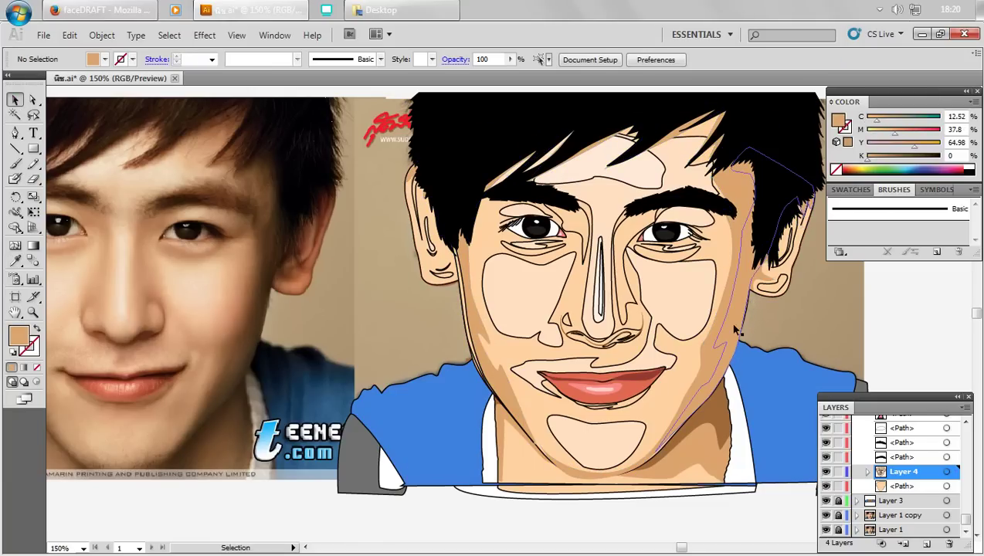
# - Fill the right face shadow and face outline with jaw-shadow brown, then select the large skin shape
pyautogui.click(704, 360)
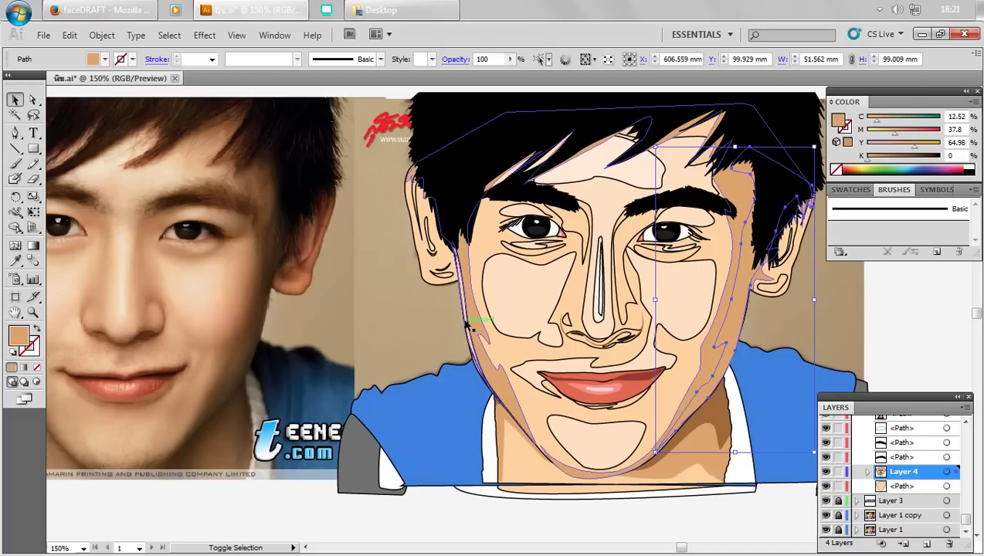
pyautogui.keyDown('shift'); pyautogui.click(470, 337); pyautogui.keyUp('shift')
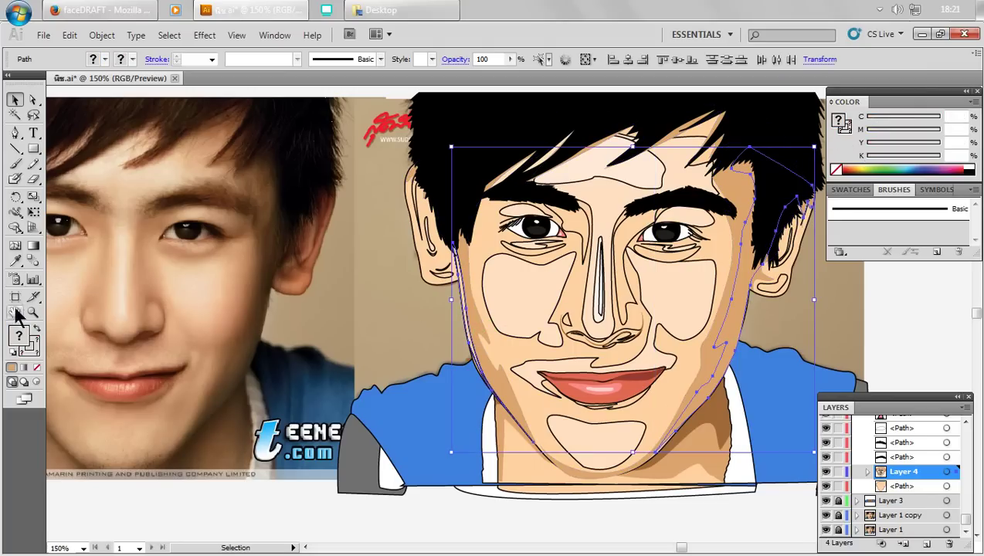
pyautogui.click(15, 260)
pyautogui.click(713, 408)
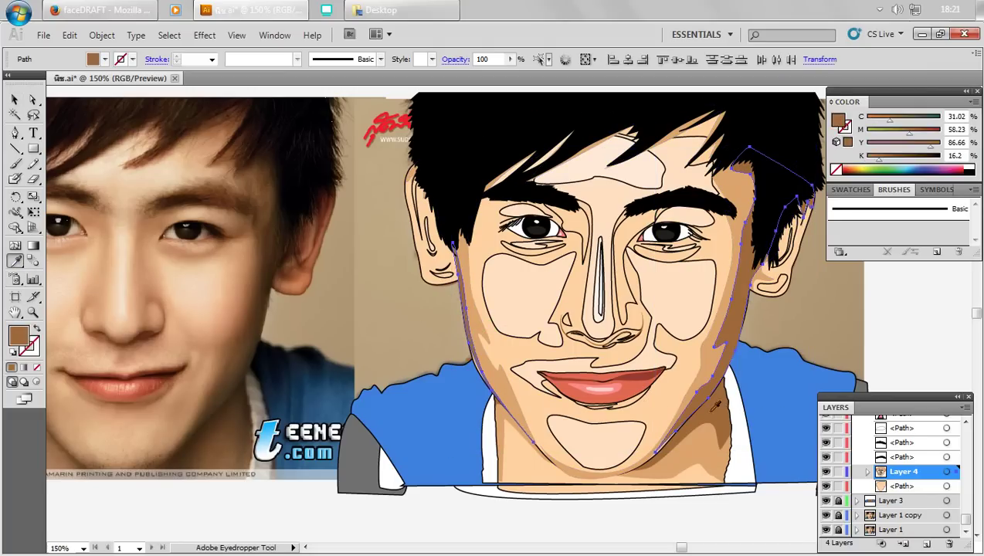
pyautogui.click(15, 99)
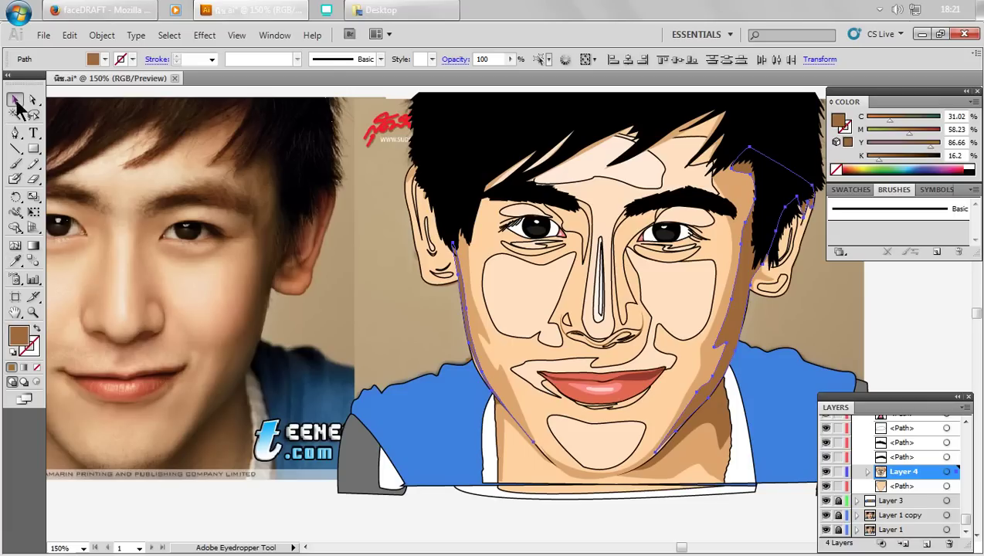
pyautogui.click(245, 508)
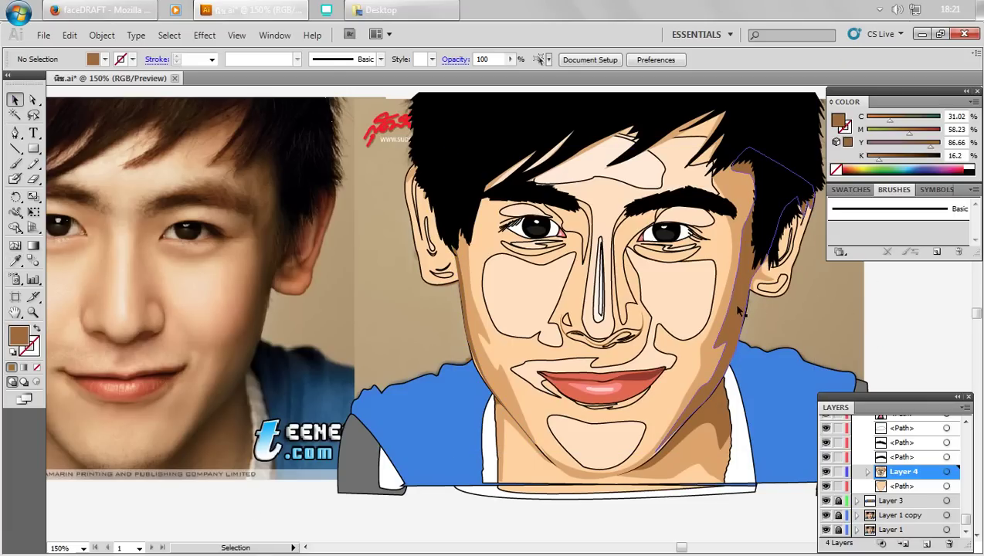
pyautogui.hscroll(-1, 741, 309)
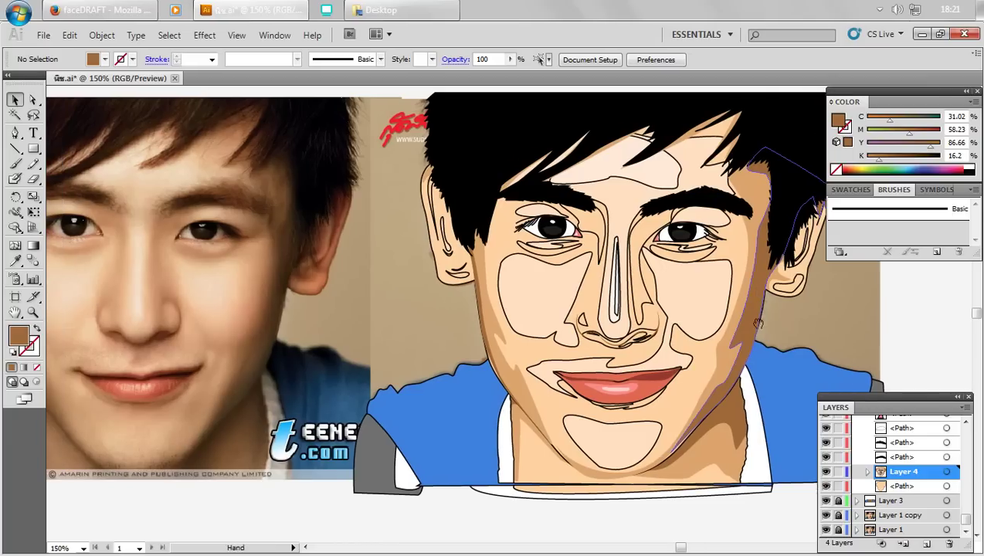
pyautogui.click(733, 354)
# - Recolour the large face skin shape from DDA46B to the warmer tan E09868, then deselect
pyautogui.doubleClick(22, 339)
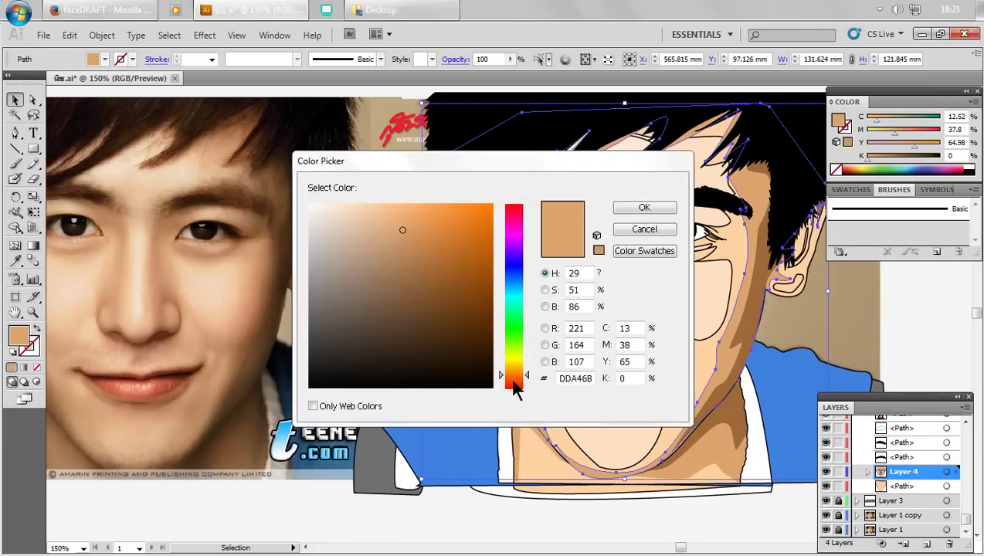
pyautogui.click(514, 381)
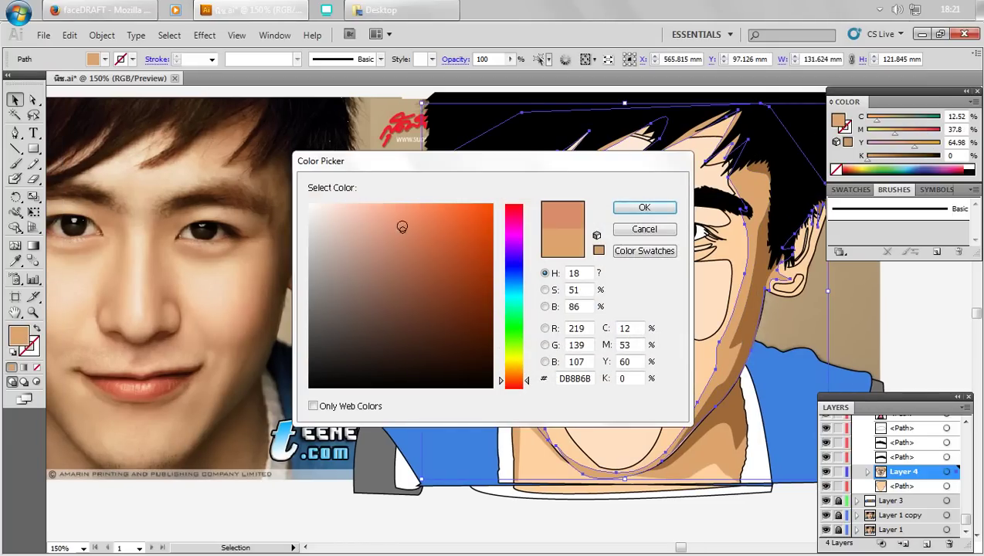
pyautogui.click(403, 219)
pyautogui.click(515, 377)
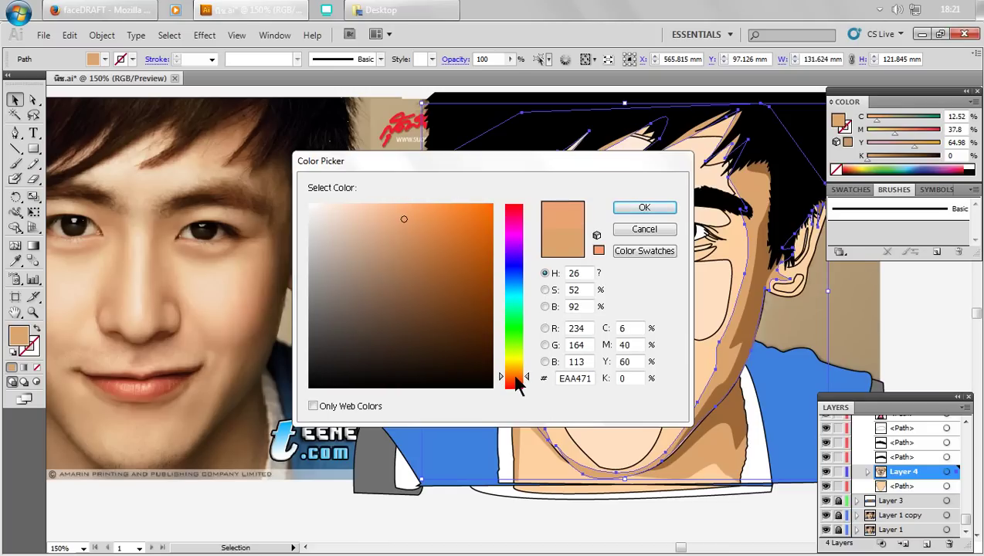
pyautogui.click(408, 227)
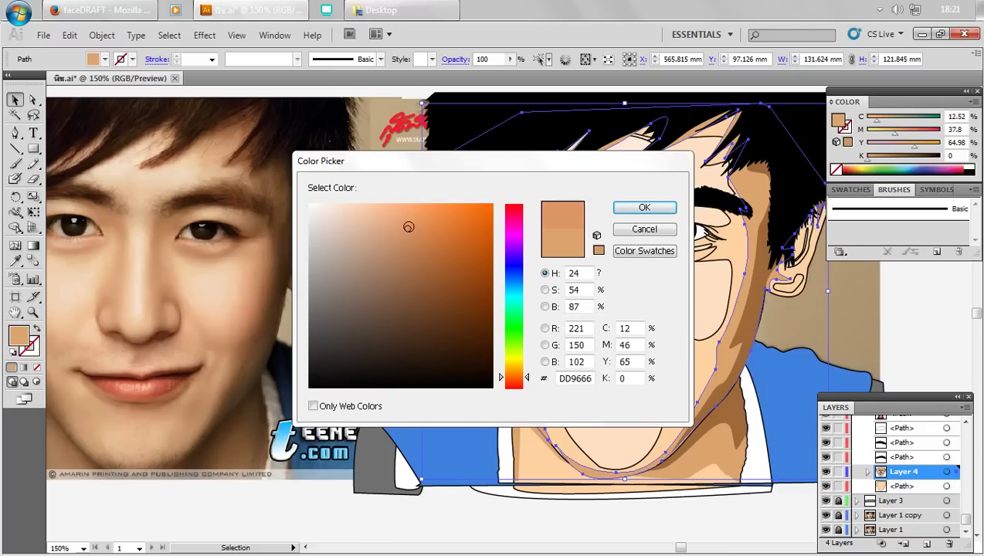
pyautogui.click(407, 226)
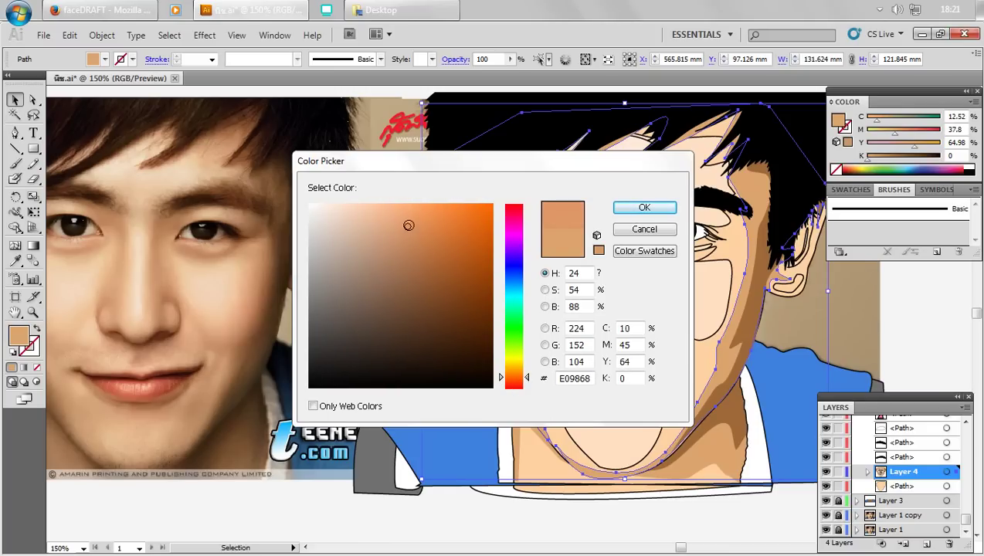
pyautogui.click(642, 208)
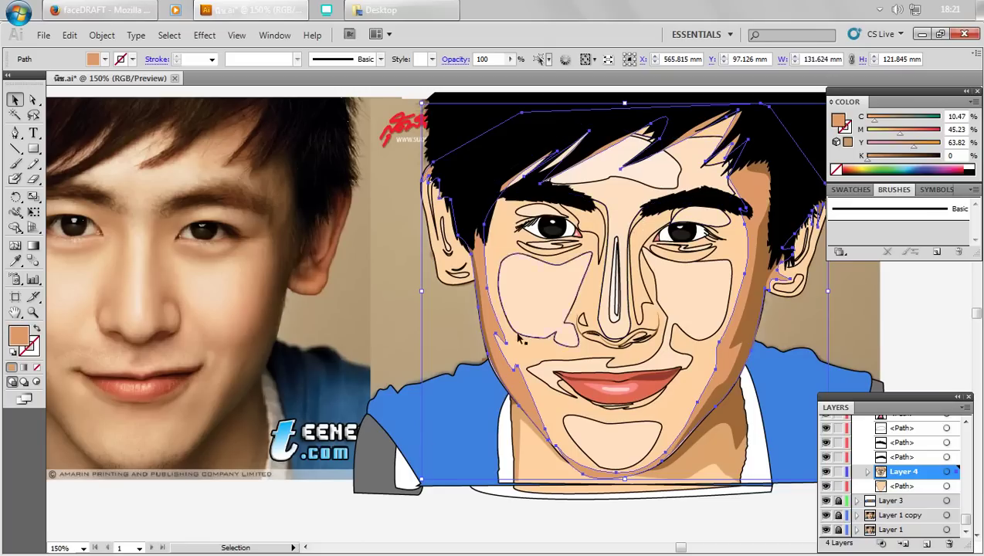
pyautogui.click(377, 521)
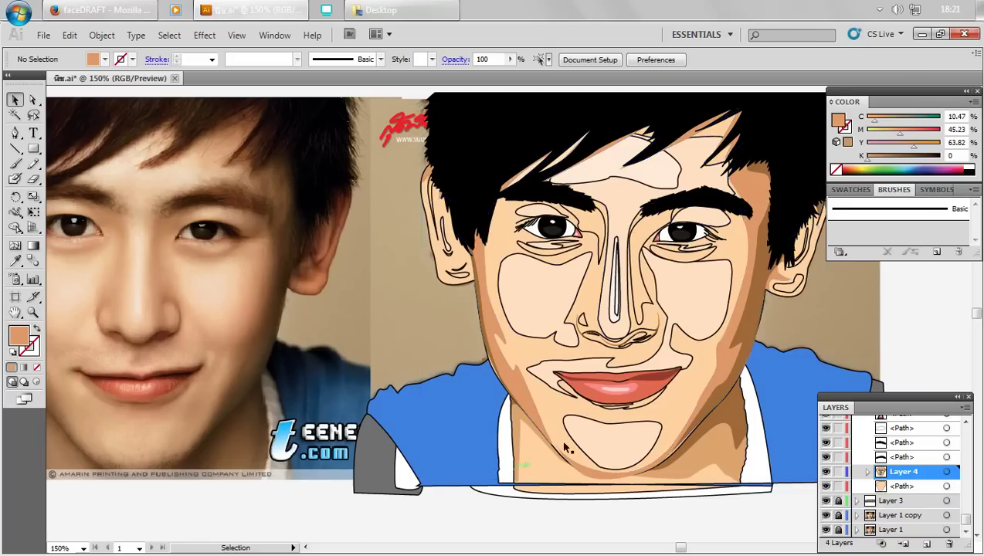
# - Shift the right-side face shadow to a redder, deeper brown
pyautogui.click(749, 326)
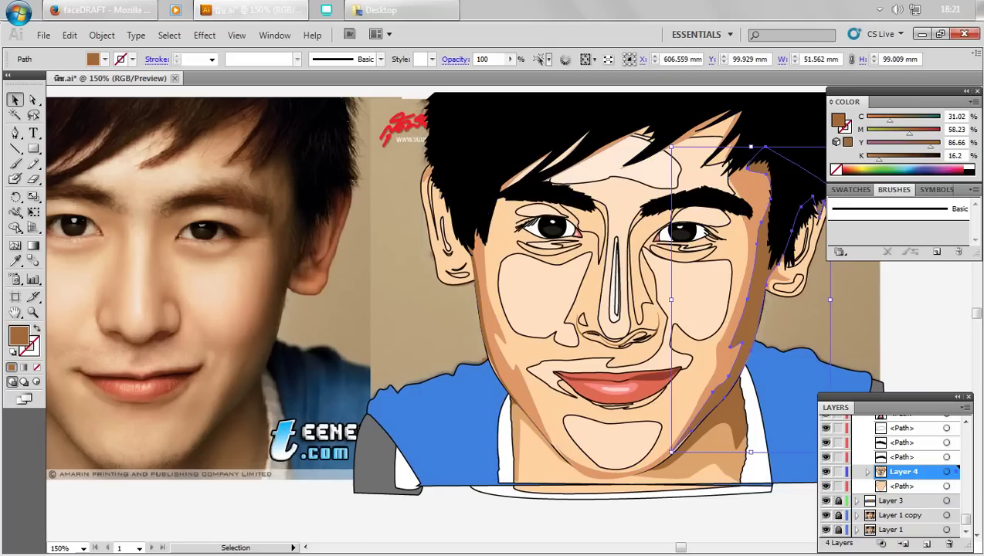
pyautogui.doubleClick(24, 337)
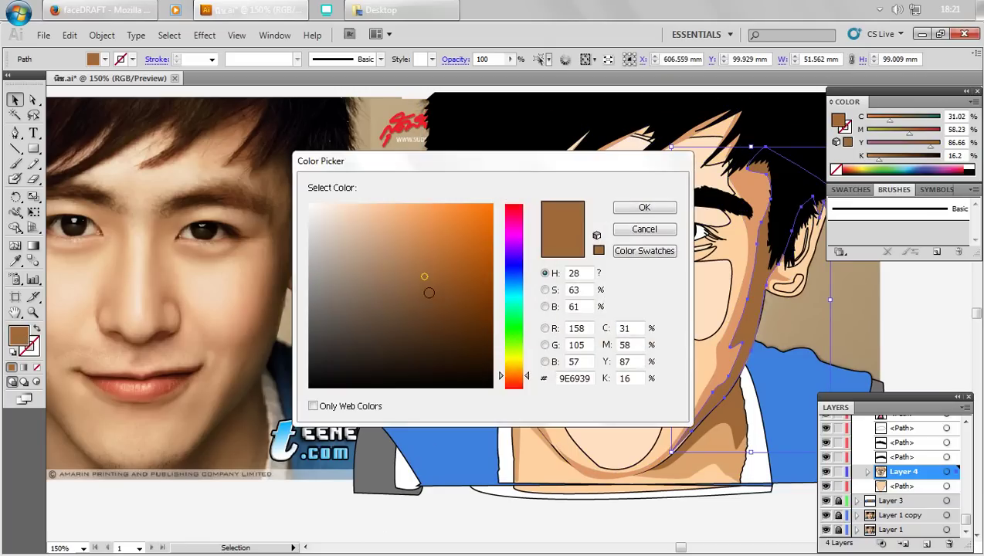
pyautogui.click(513, 378)
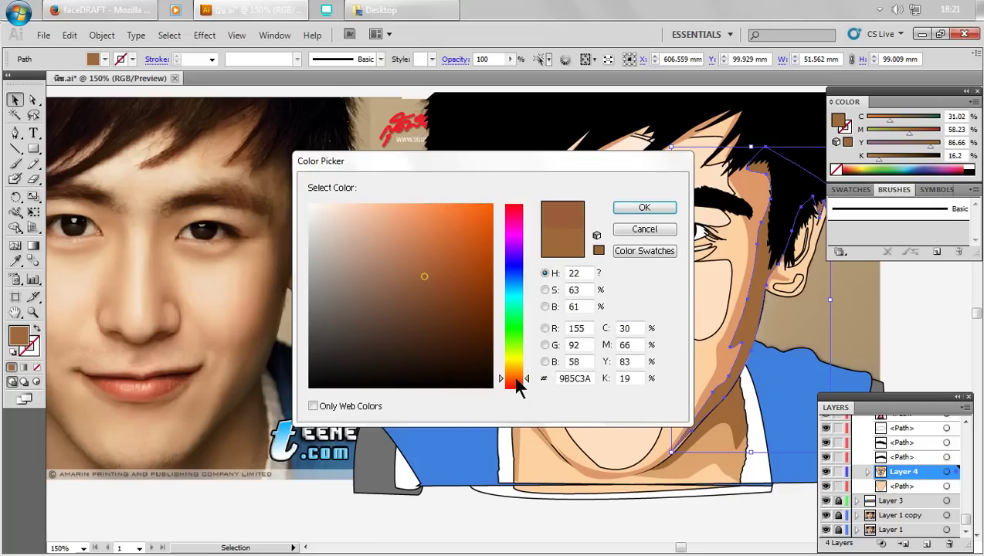
pyautogui.click(645, 207)
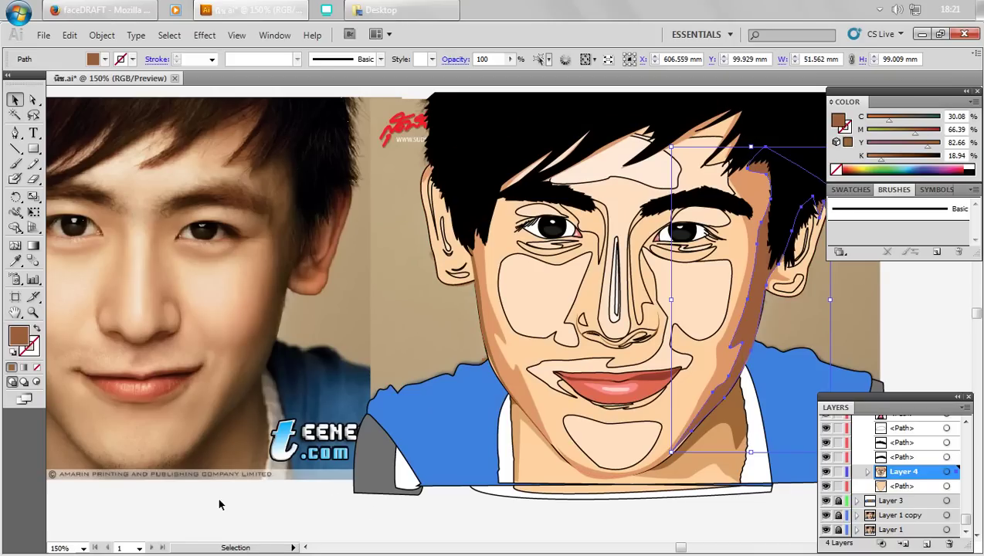
pyautogui.doubleClick(18, 335)
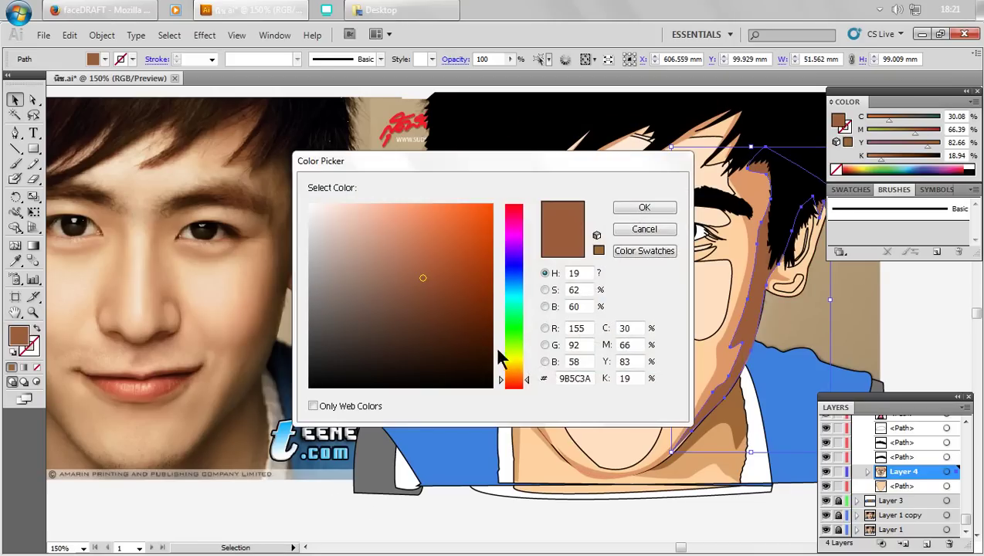
pyautogui.moveTo(517, 380); pyautogui.dragTo(519, 378)
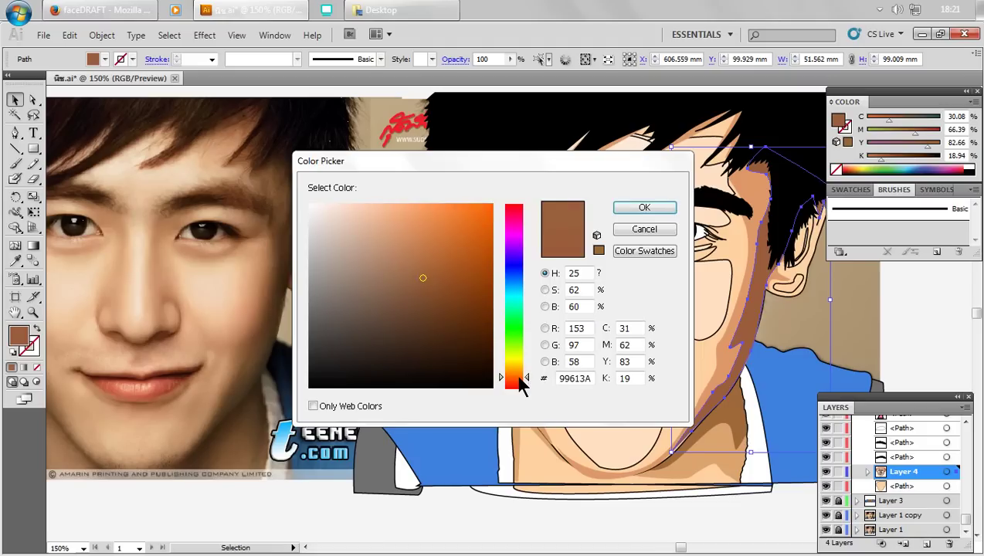
pyautogui.click(441, 291)
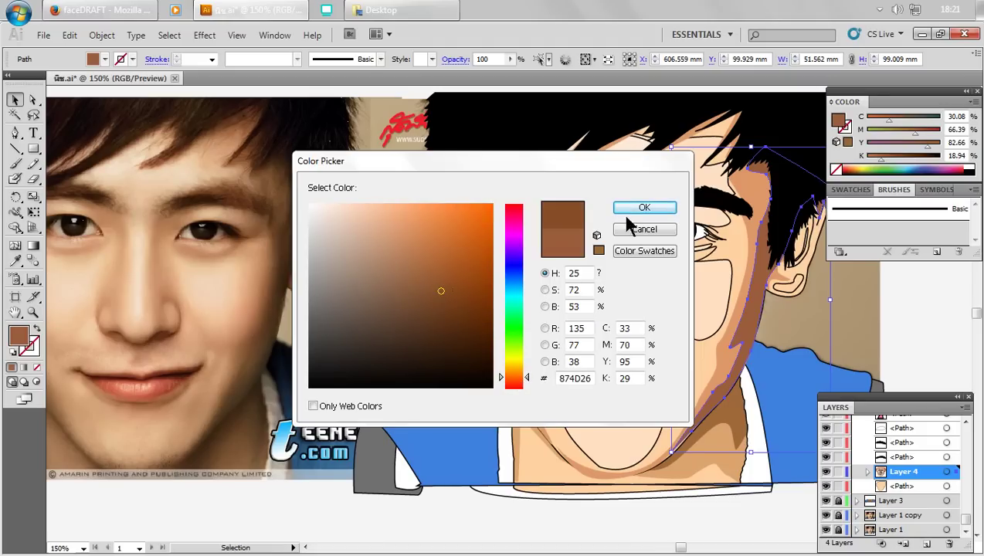
pyautogui.click(429, 300)
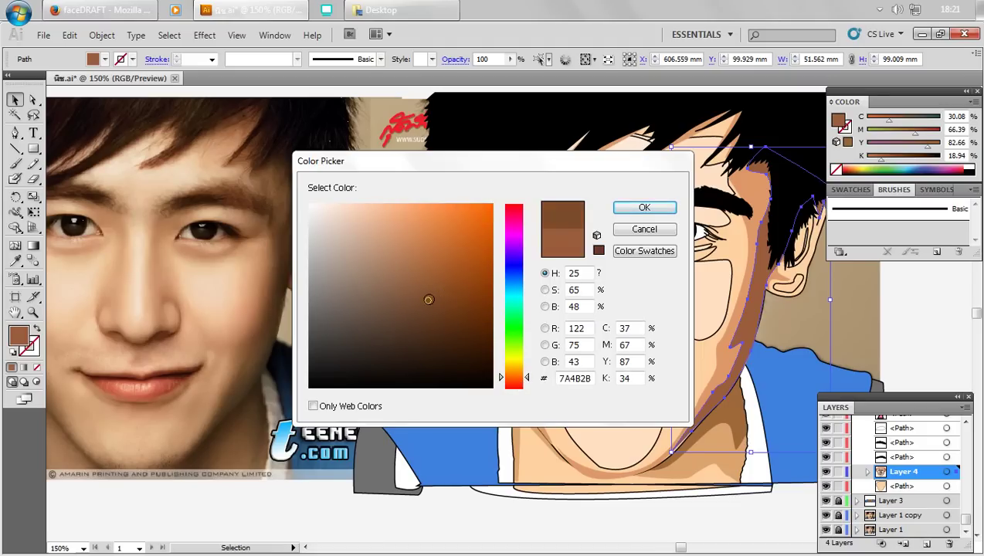
pyautogui.click(645, 207)
pyautogui.click(371, 512)
# - Slightly desaturate the right-side shadow, settling on 7A5135
pyautogui.hotkey('ctrl', '-')
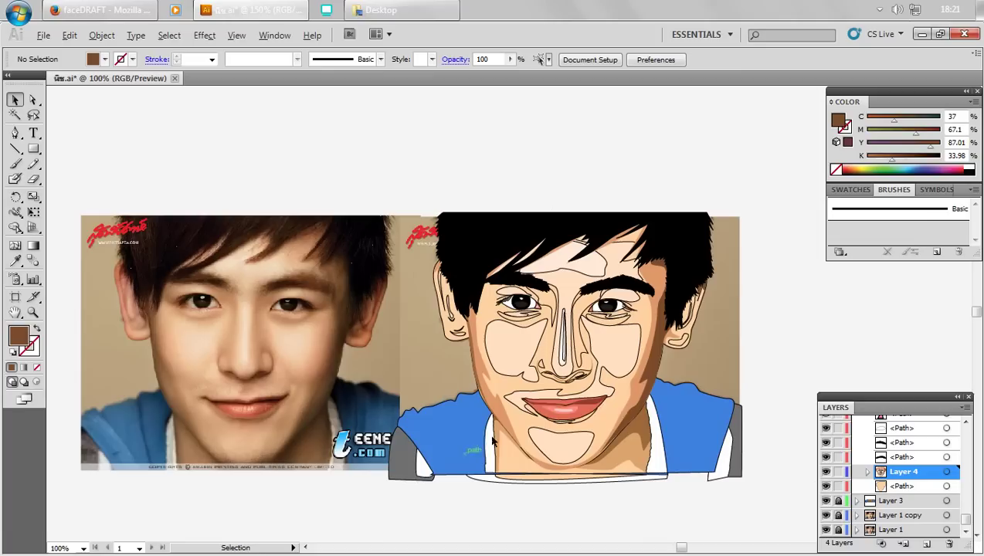
pyautogui.scroll(1, 610, 395)
pyautogui.click(678, 328)
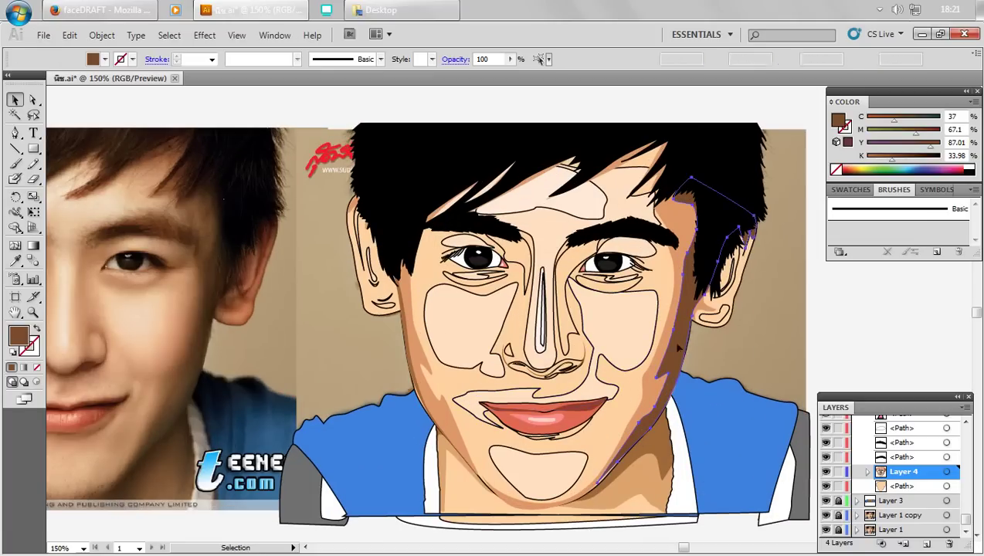
pyautogui.doubleClick(21, 345)
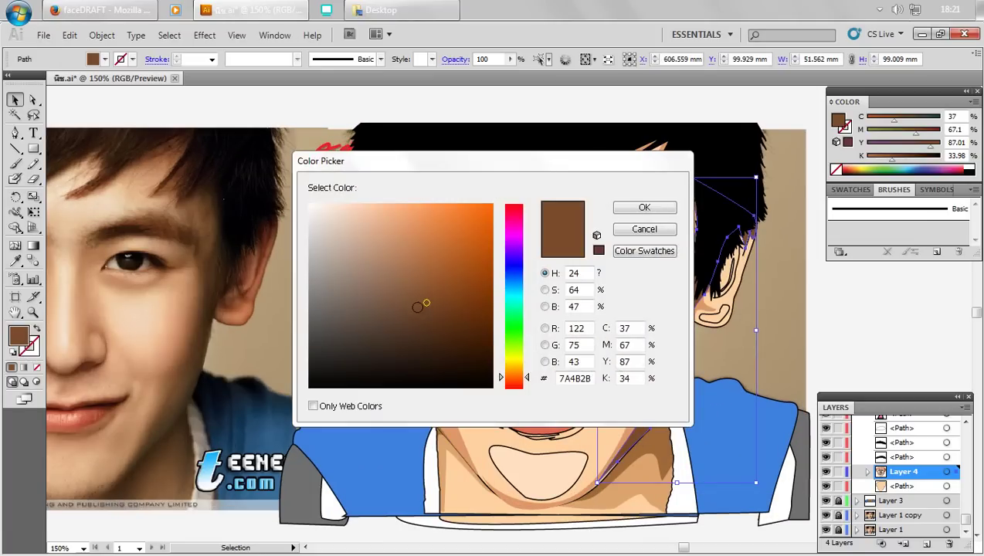
pyautogui.click(415, 299)
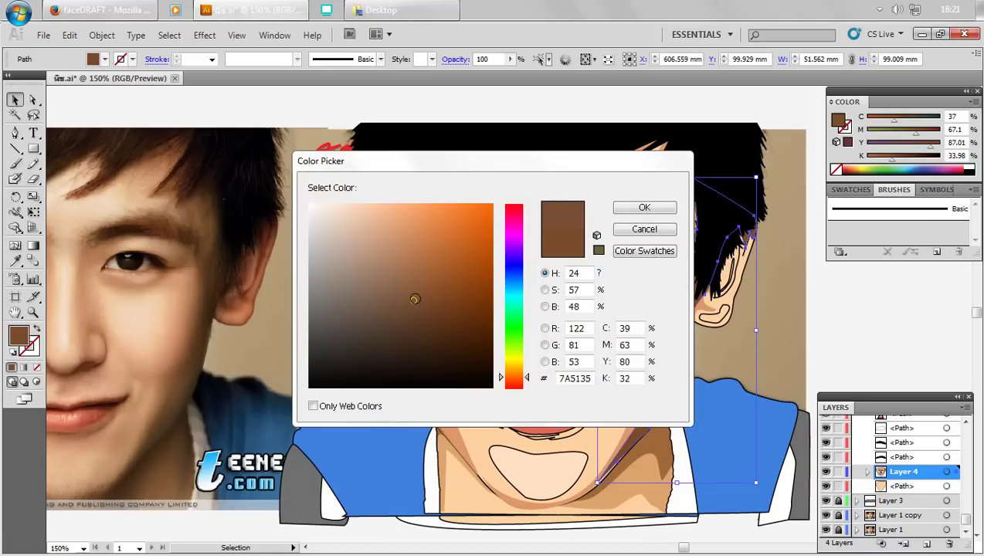
pyautogui.click(633, 208)
pyautogui.click(876, 329)
pyautogui.scroll(-1, 875, 328)
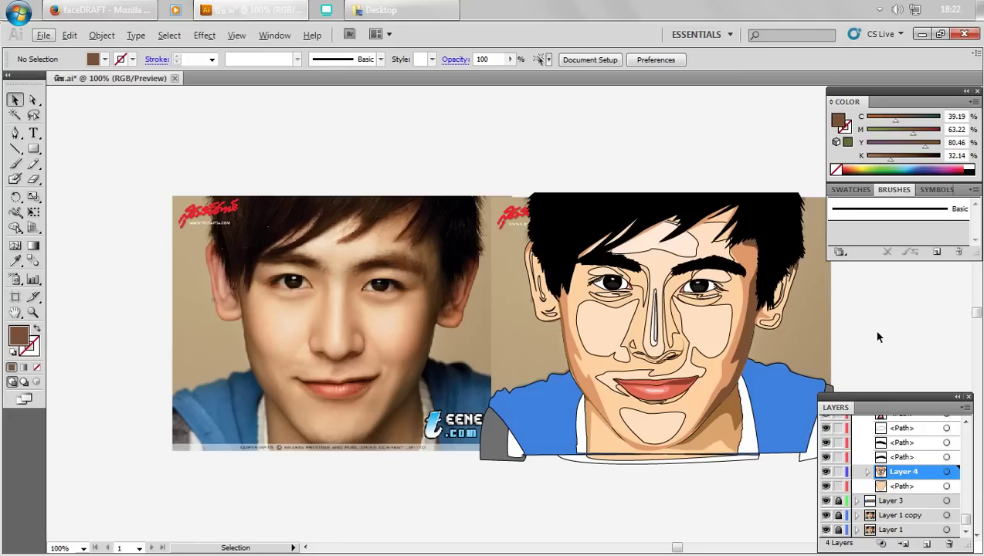
# - Soften the right temple shadow to the lighter, muted brown 7C5A43
pyautogui.click(746, 342)
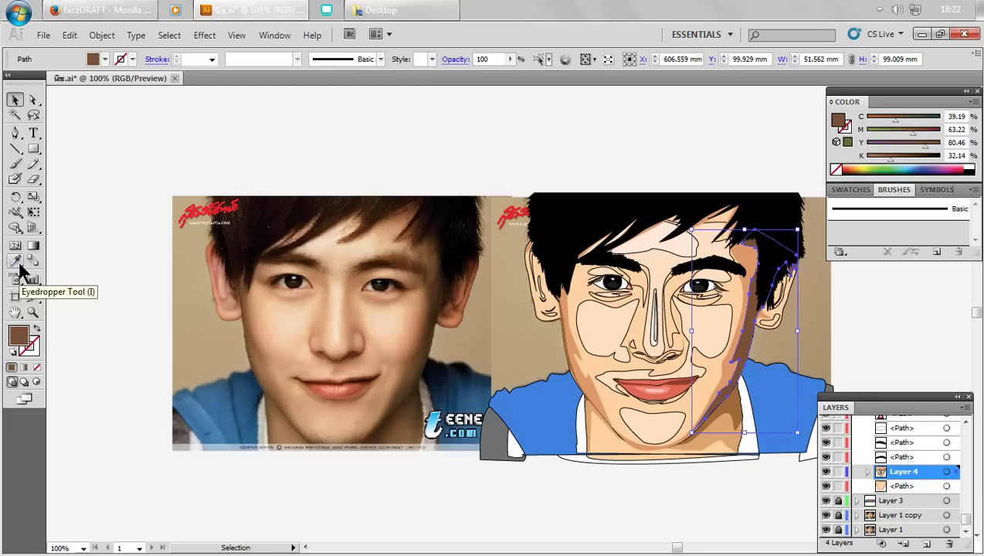
pyautogui.doubleClick(19, 334)
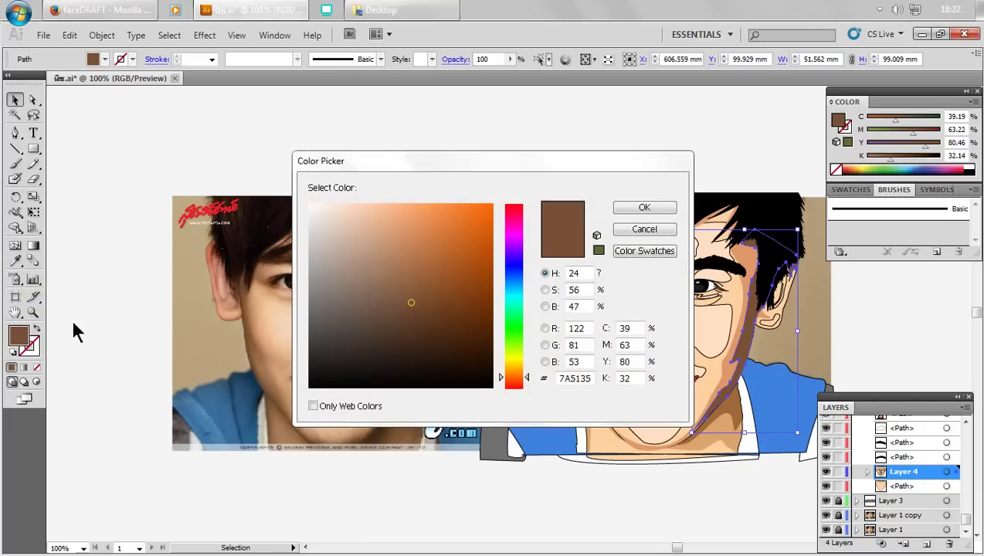
pyautogui.click(403, 291)
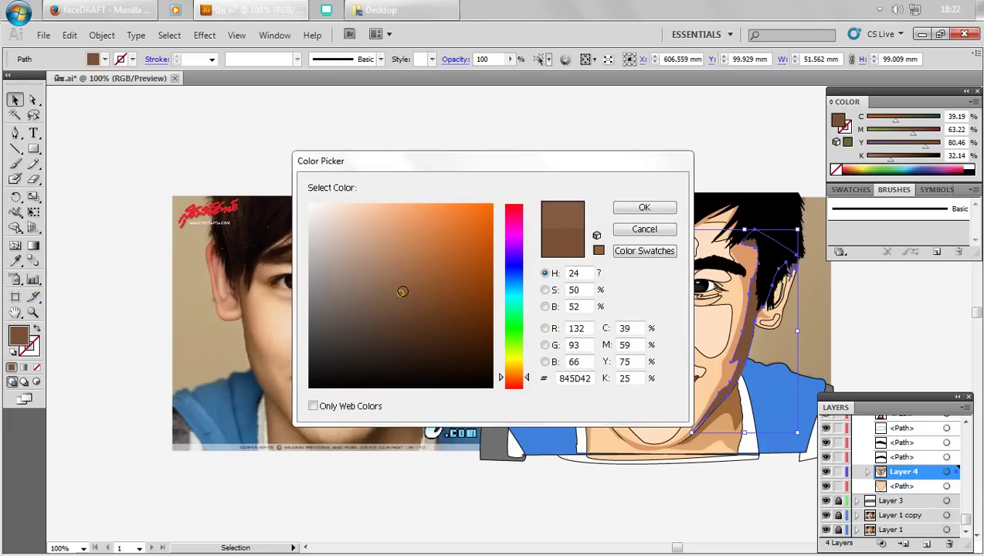
pyautogui.click(393, 298)
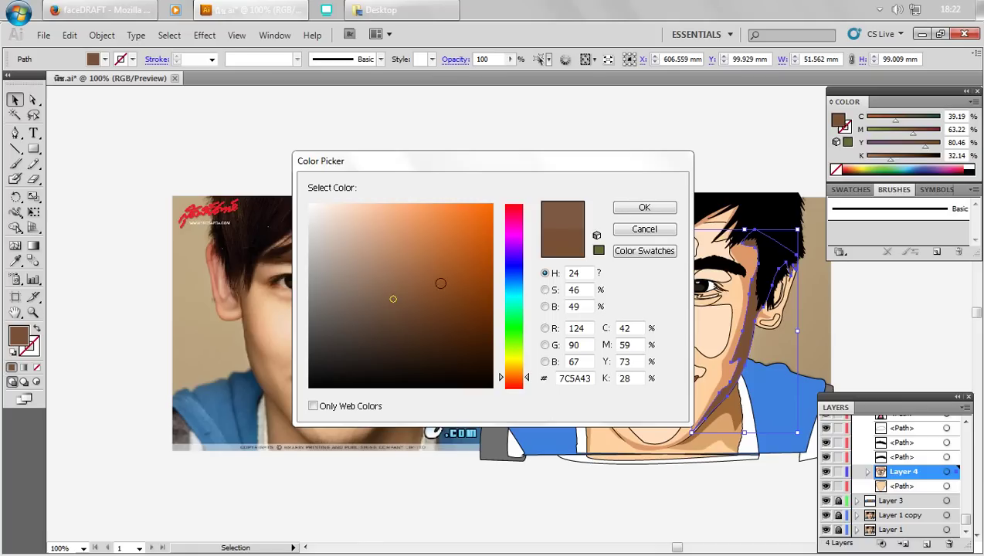
pyautogui.click(628, 209)
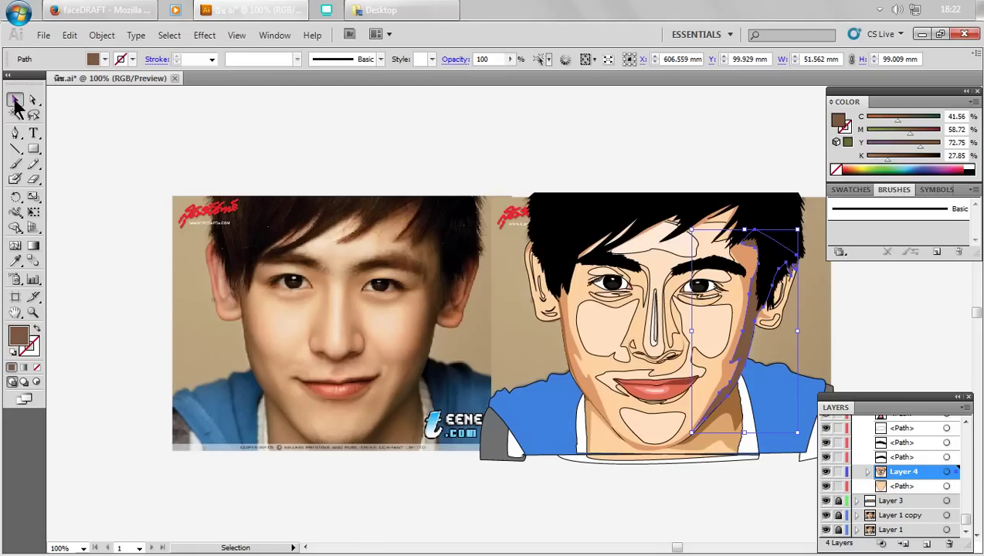
pyautogui.click(200, 139)
# - Select the right hair edge path with Direct Selection, then deselect it
pyautogui.press('a')
pyautogui.hotkey('ctrl', 'alt', ']')
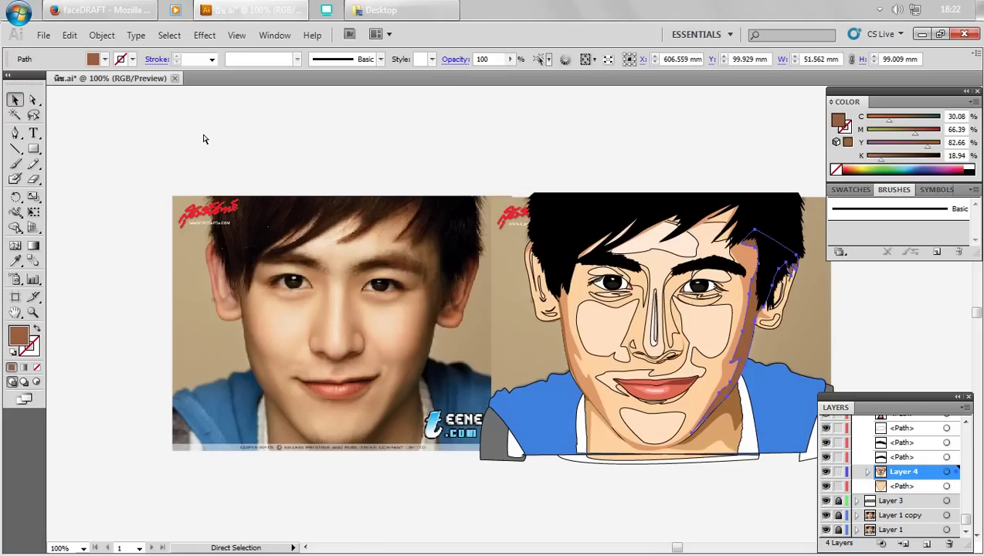
pyautogui.press('v')
pyautogui.click(494, 138)
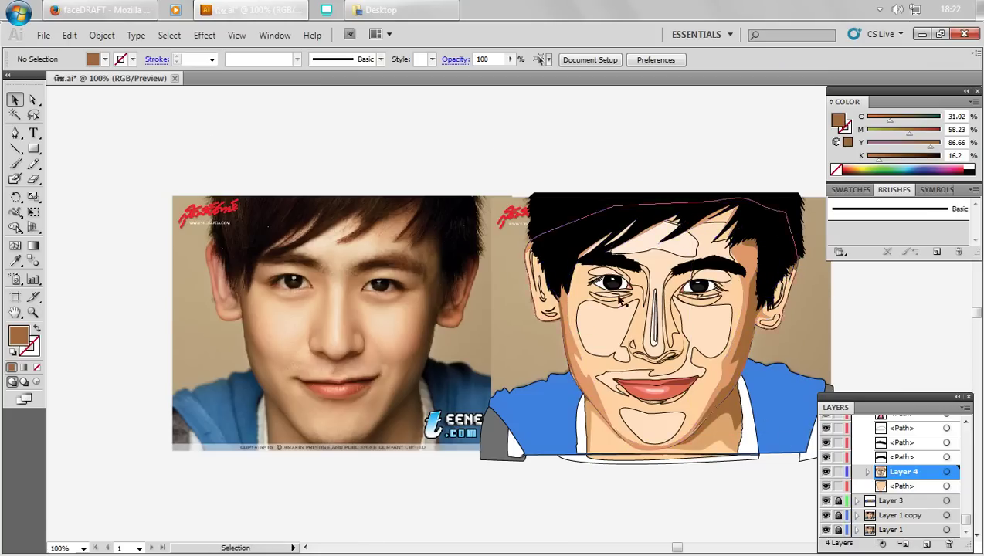
# - Fill the small shape below the lips with a sampled tan skin colour
pyautogui.scroll(2, 679, 348)
pyautogui.scroll(-1, 734, 444)
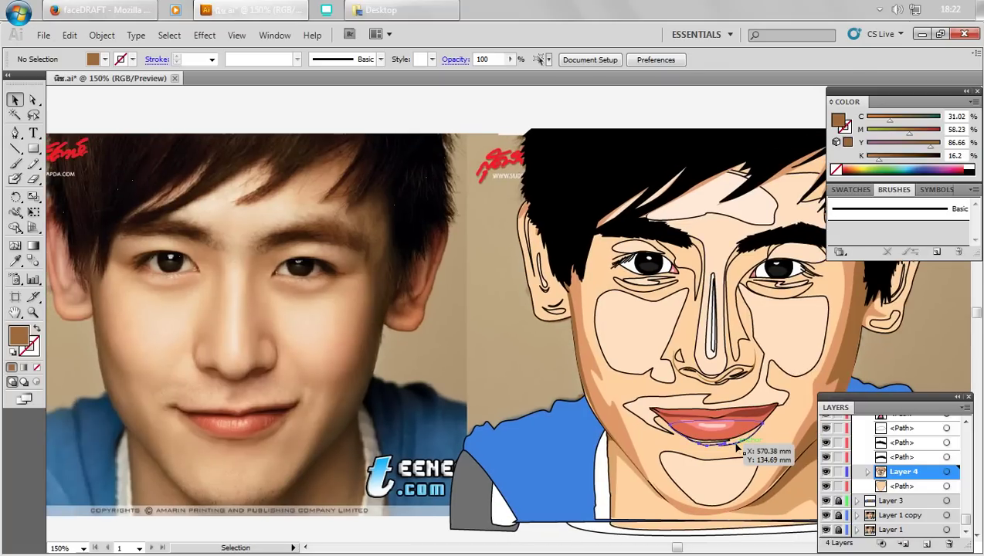
pyautogui.click(738, 448)
pyautogui.click(14, 260)
pyautogui.click(707, 340)
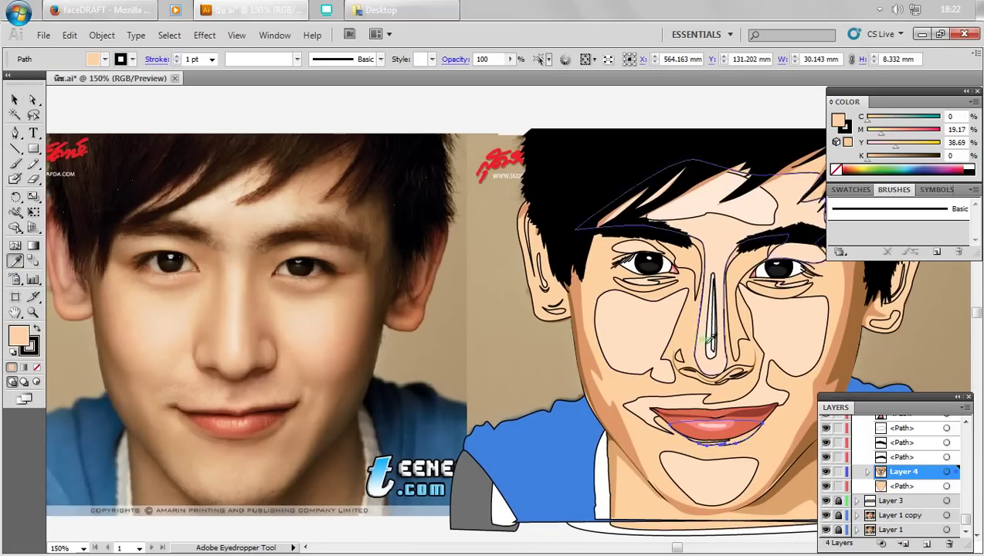
pyautogui.click(831, 353)
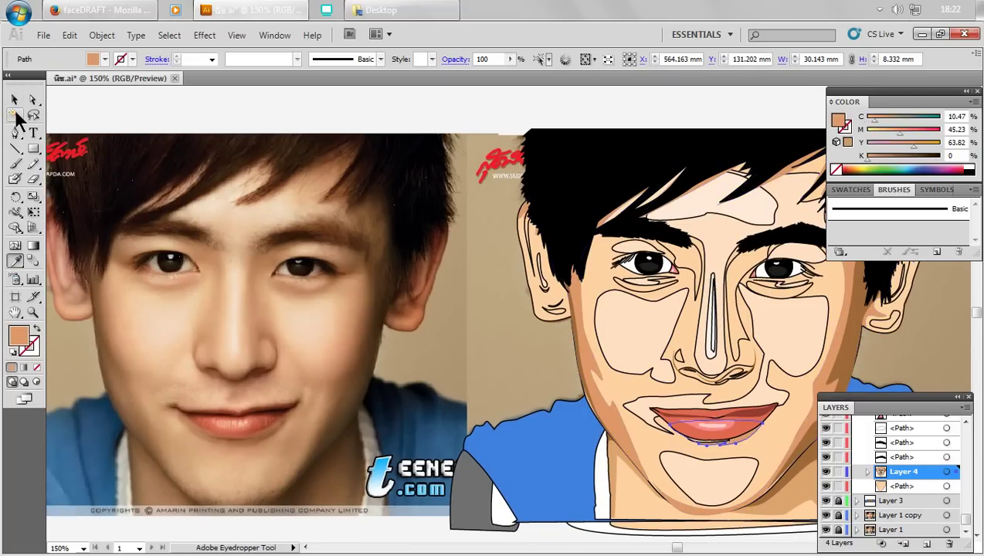
pyautogui.click(15, 100)
pyautogui.hotkey('ctrl', 'shift', 'a')
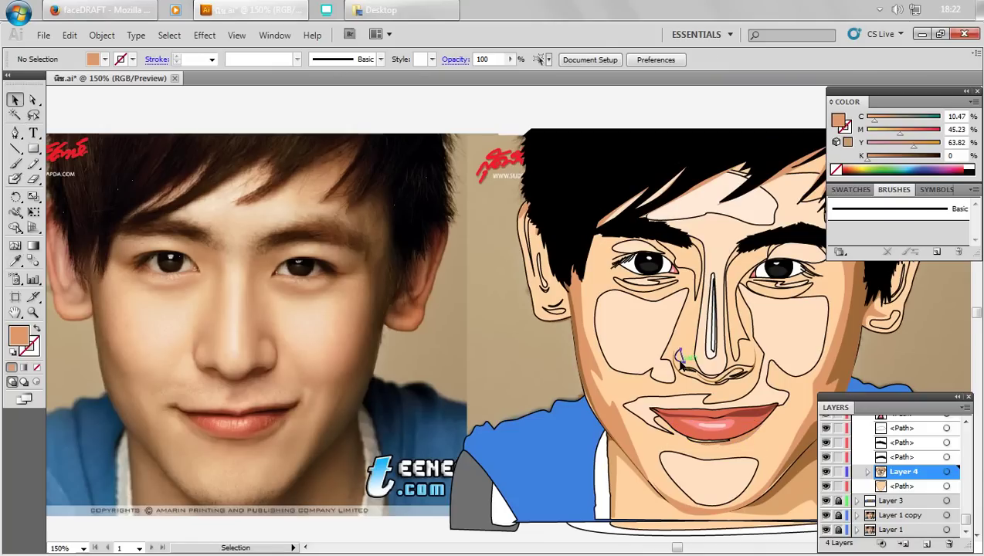
# - Fill the nostril shape with pale peach, then select both nose-side shapes
pyautogui.click(680, 356)
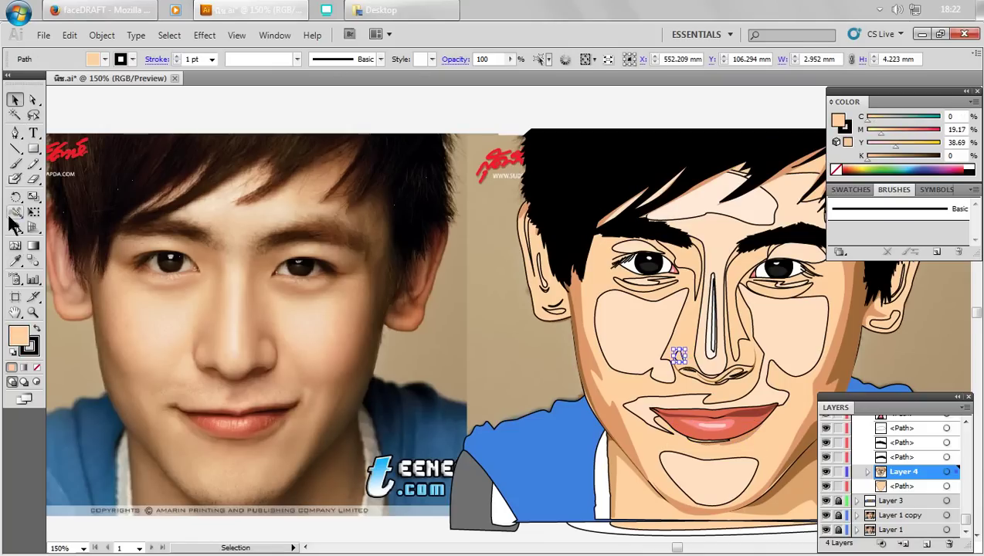
pyautogui.click(17, 262)
pyautogui.click(618, 297)
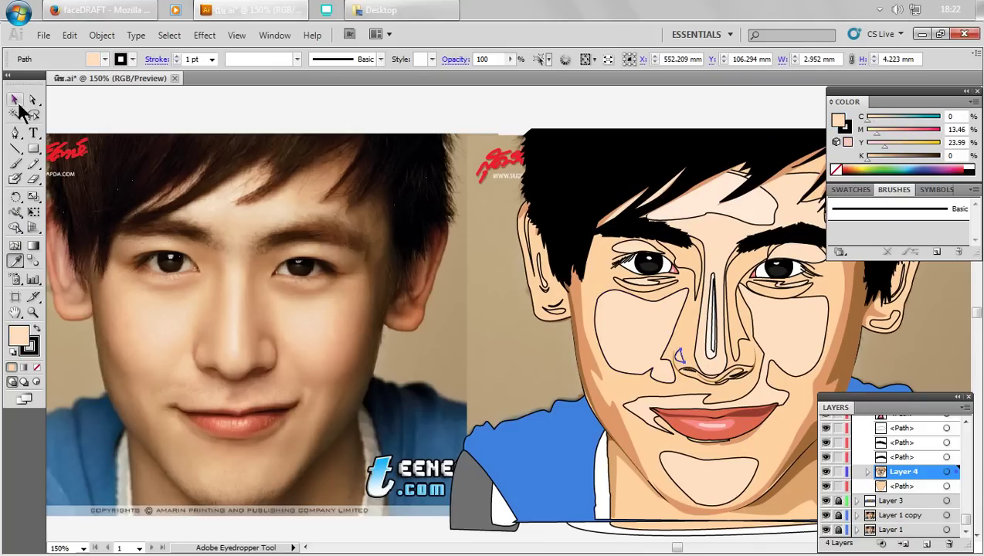
pyautogui.click(15, 100)
pyautogui.hotkey('ctrl', 'shift', 'a')
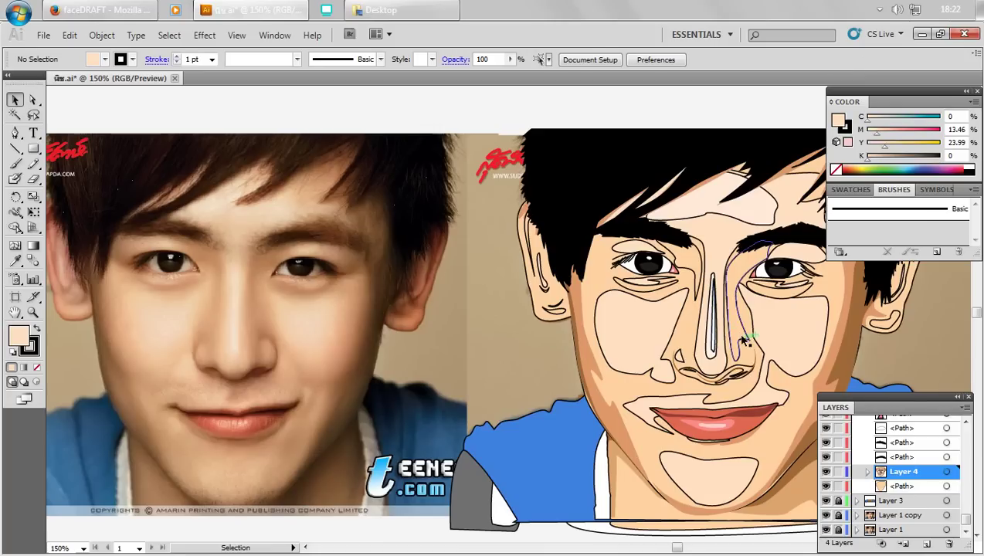
pyautogui.click(745, 338)
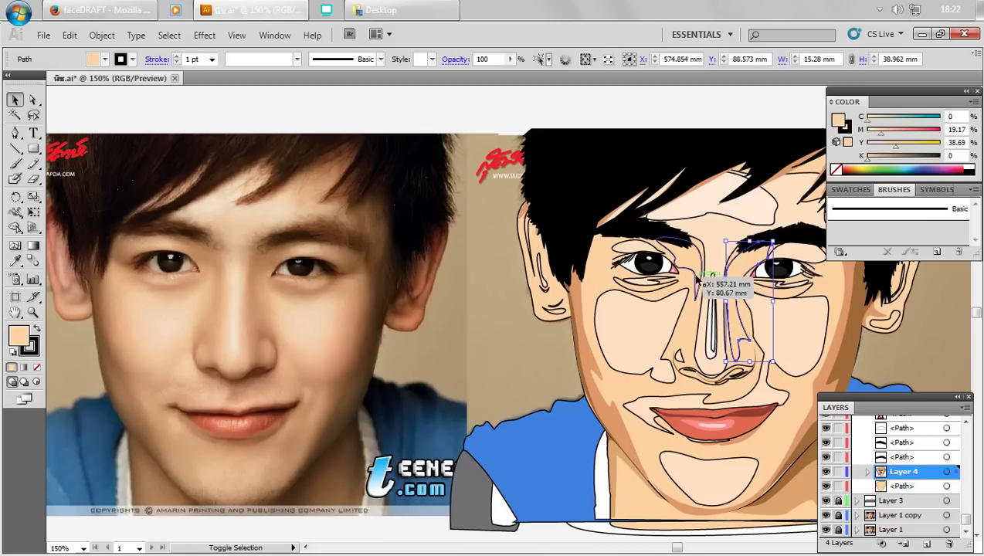
pyautogui.keyDown('shift'); pyautogui.click(694, 277); pyautogui.keyUp('shift')
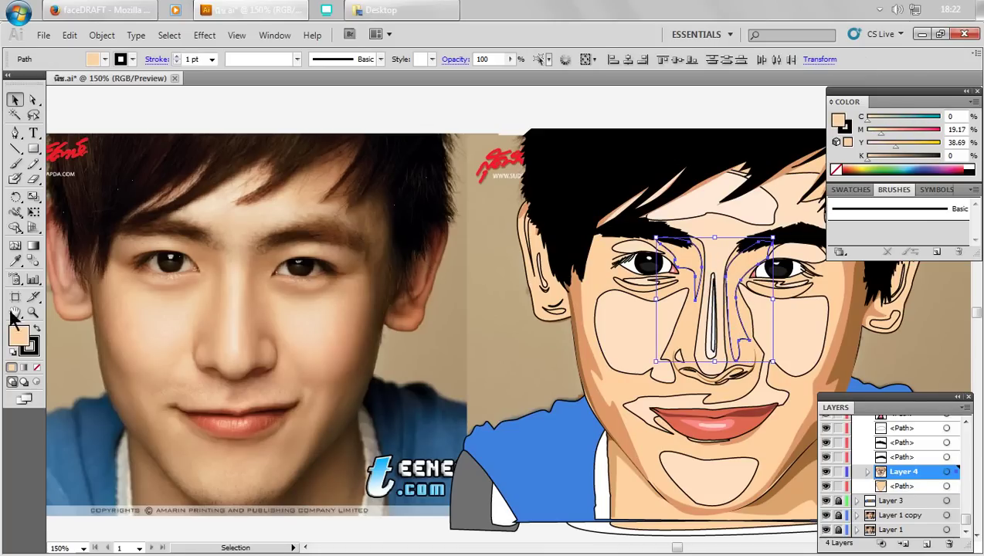
# - Deepen the nose-side shapes to the peach F9C795
pyautogui.doubleClick(19, 334)
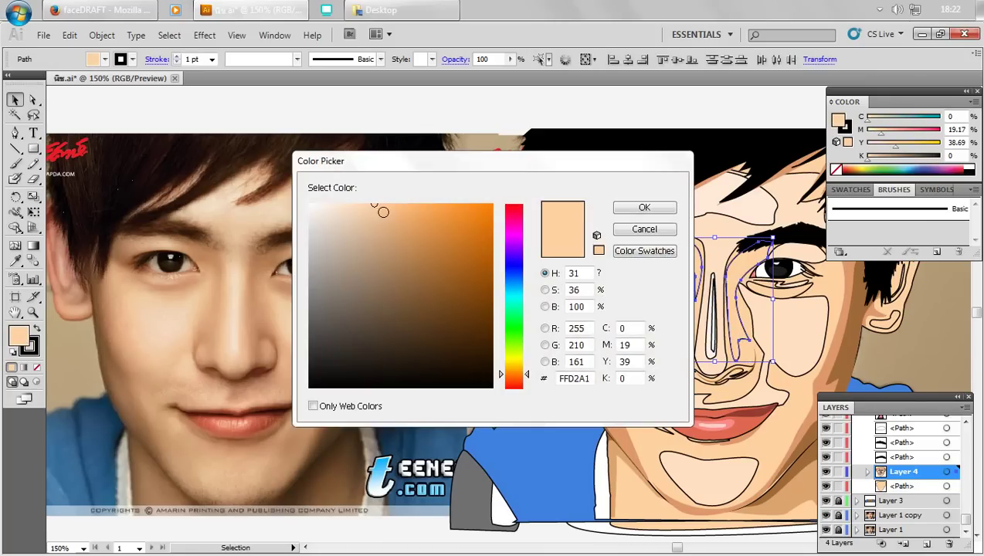
pyautogui.click(383, 208)
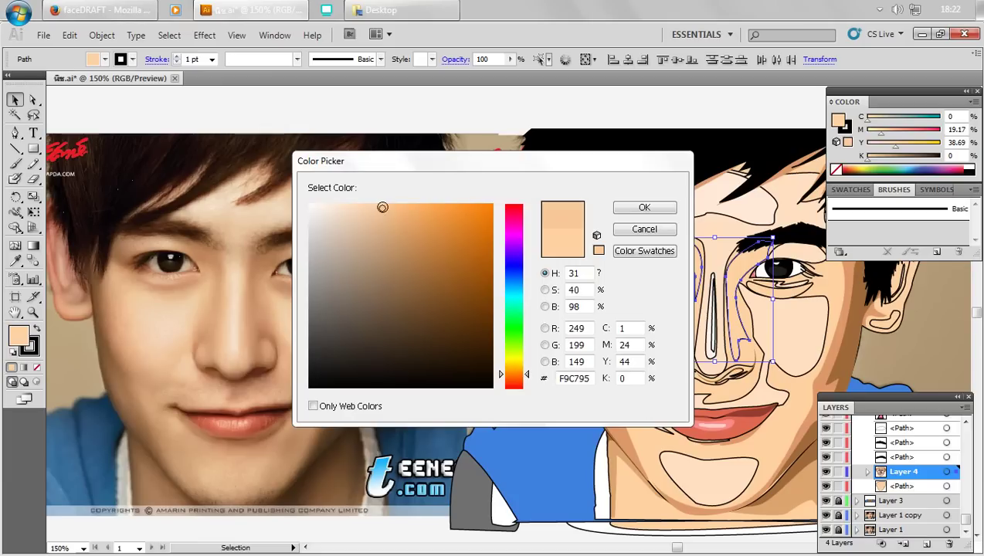
pyautogui.click(664, 210)
pyautogui.click(139, 105)
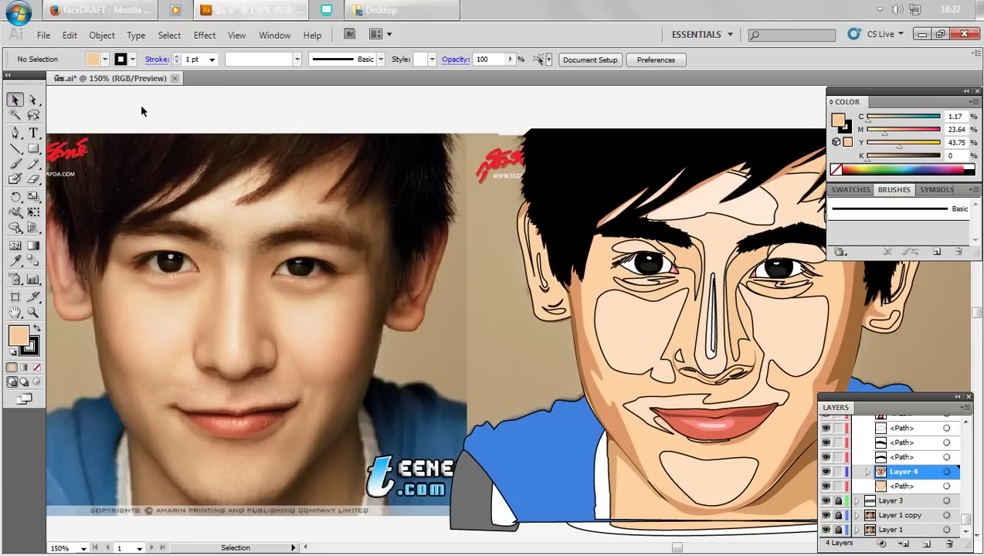
# - Give both under-eye shadows a sampled brown, lightened to the tan E8A87E
pyautogui.click(806, 299)
pyautogui.keyDown('shift'); pyautogui.click(645, 292); pyautogui.keyUp('shift')
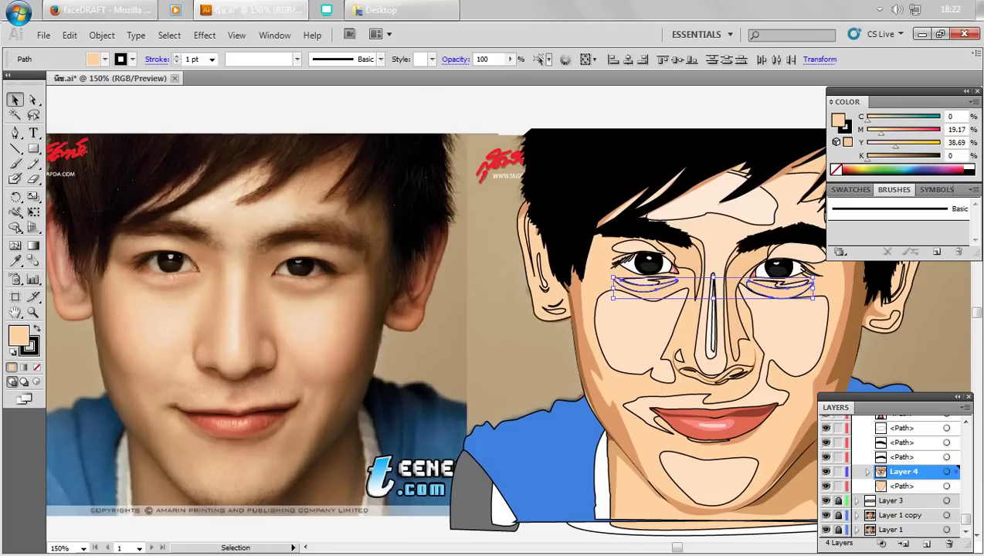
pyautogui.click(15, 260)
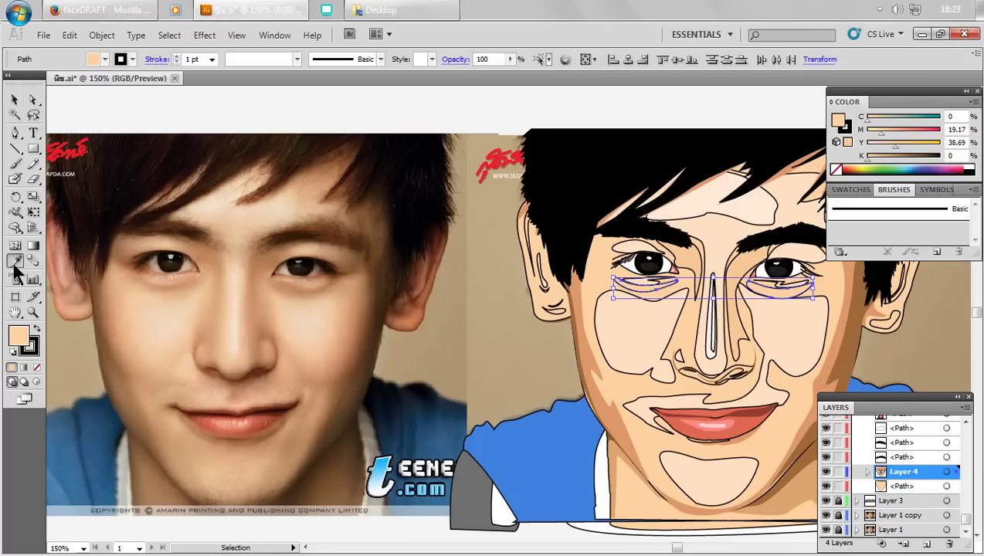
pyautogui.click(281, 195)
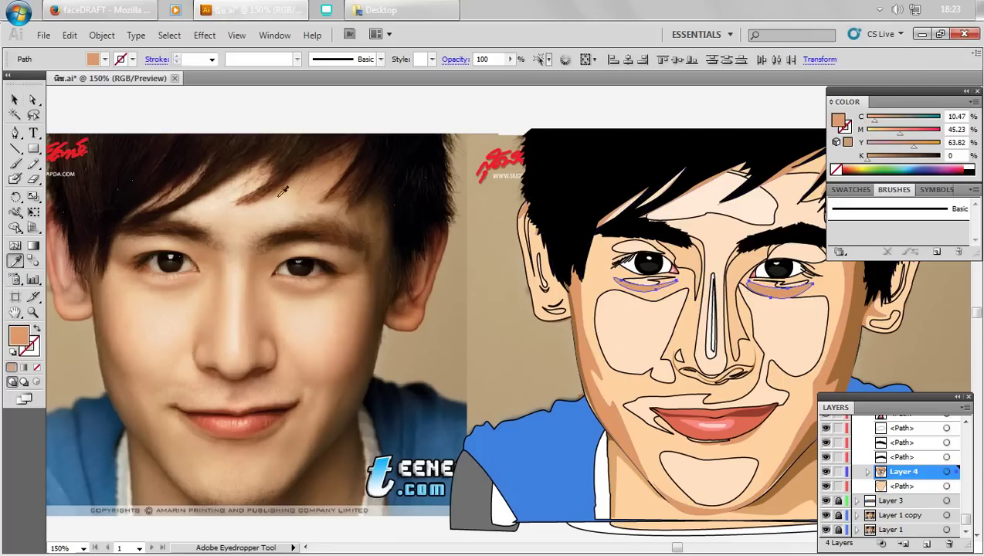
pyautogui.doubleClick(21, 337)
pyautogui.click(393, 220)
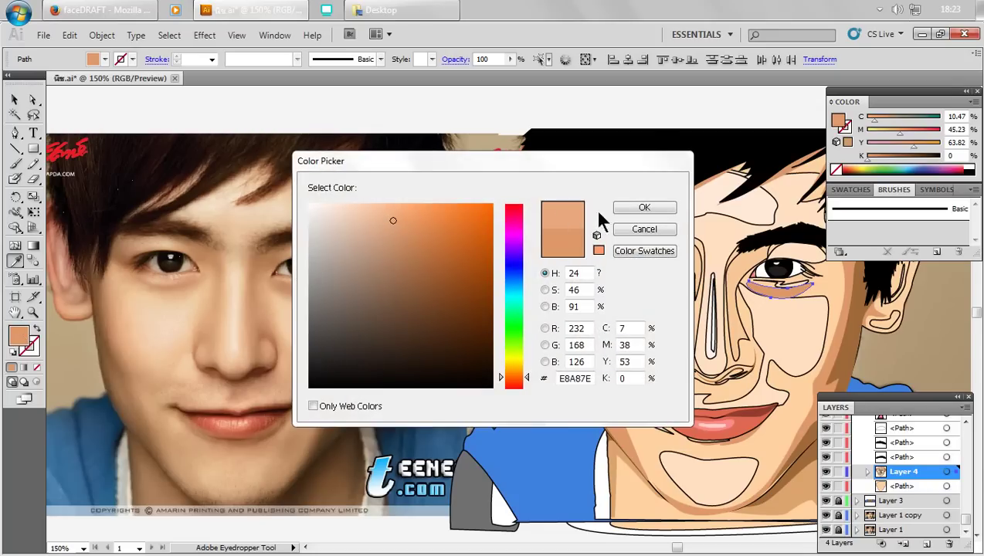
pyautogui.click(638, 209)
pyautogui.click(14, 99)
pyautogui.click(99, 106)
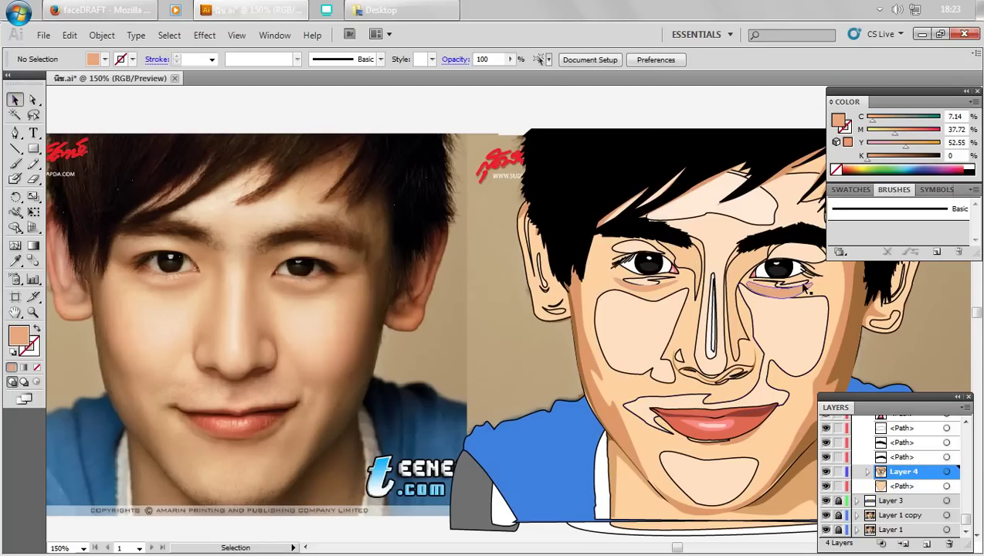
# - Fill the right inner ear shape with the light peach forehead highlight colour
pyautogui.click(893, 328)
pyautogui.moveTo(510, 317); pyautogui.dragTo(441, 334)
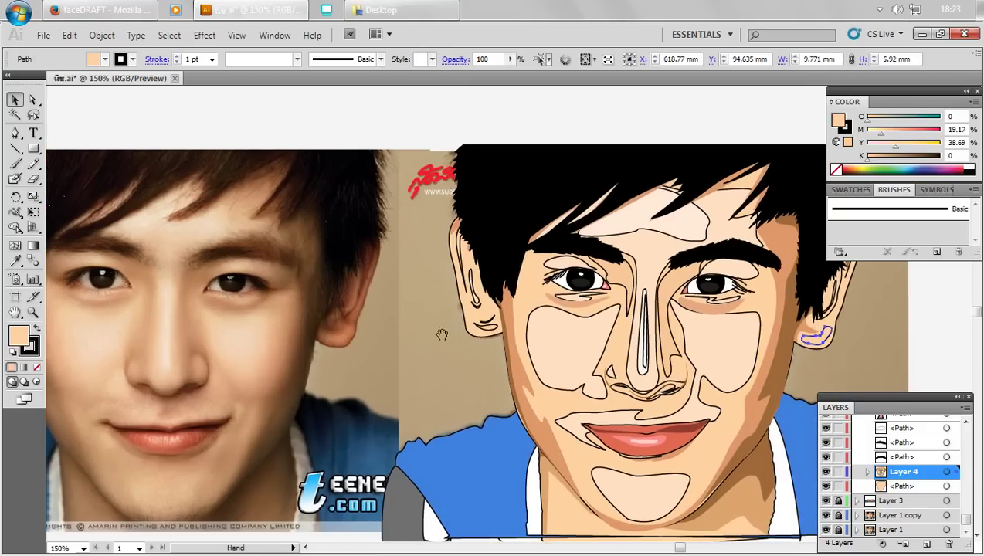
pyautogui.click(16, 261)
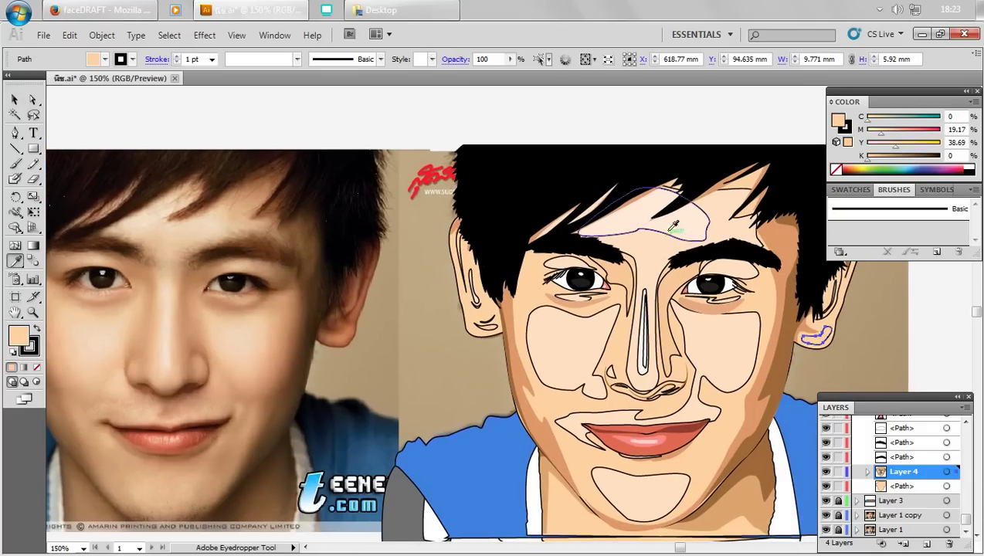
pyautogui.click(670, 229)
pyautogui.click(15, 99)
pyautogui.click(913, 346)
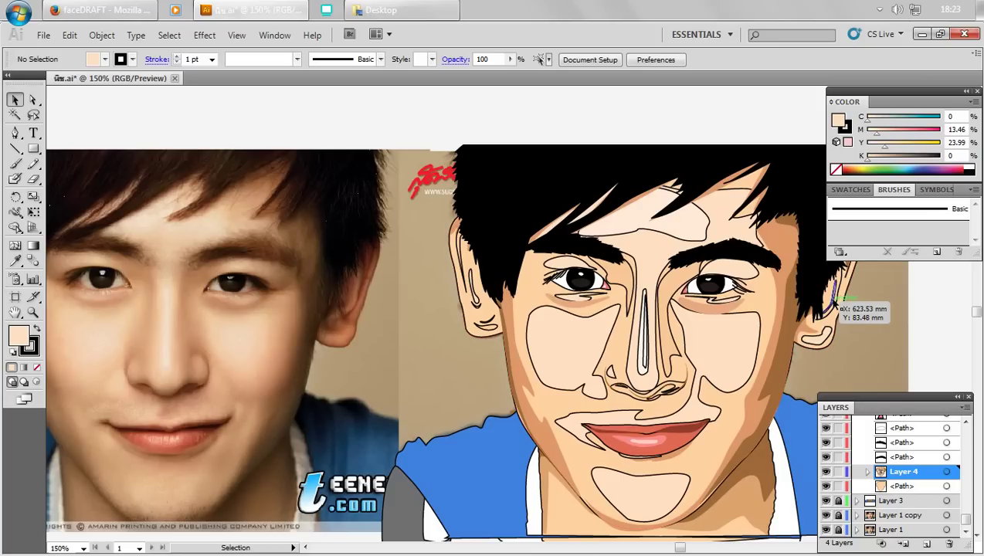
pyautogui.click(834, 303)
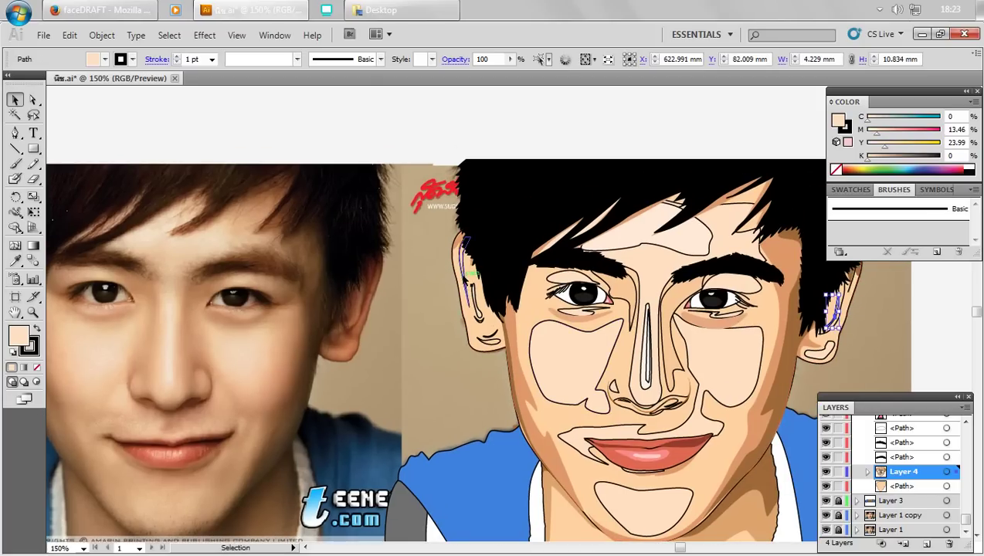
# - Fill the left inner ear shape with a sampled mid-brown, then view at 100%
pyautogui.click(474, 292)
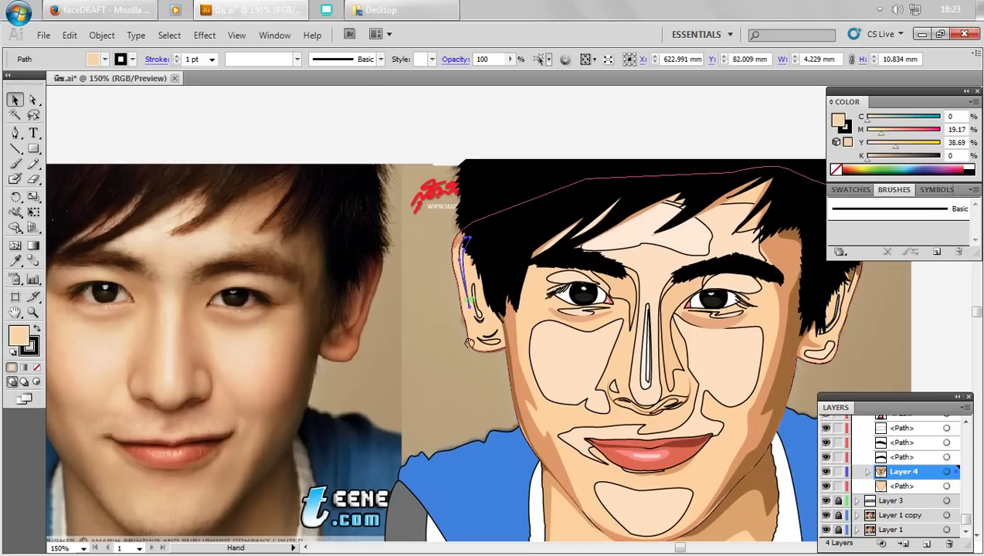
pyautogui.moveTo(474, 293); pyautogui.dragTo(563, 303)
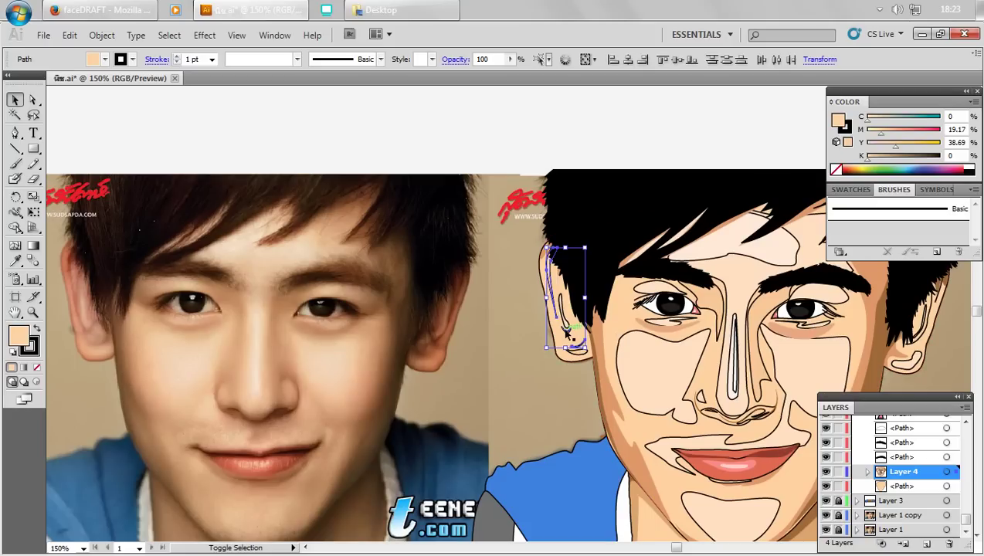
pyautogui.click(14, 260)
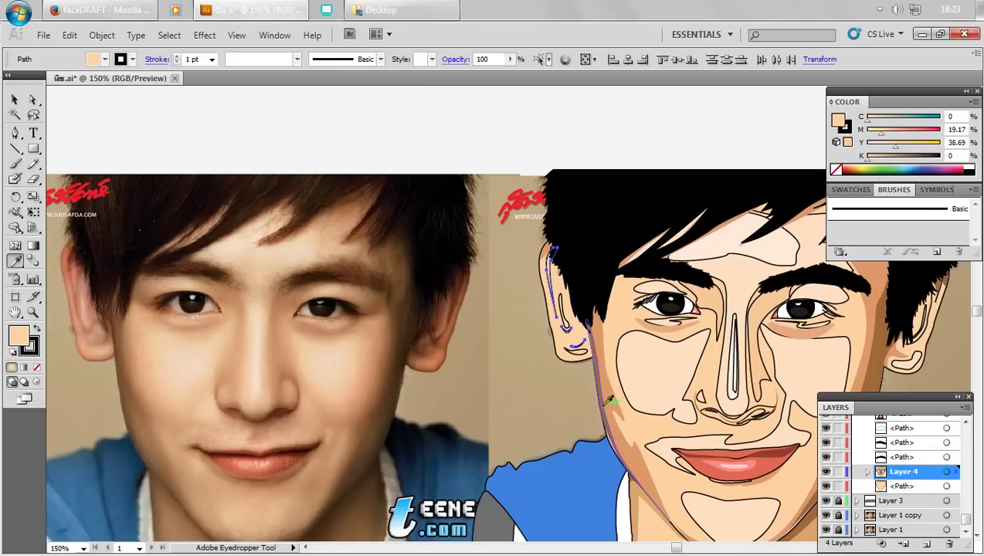
pyautogui.click(614, 400)
pyautogui.click(14, 100)
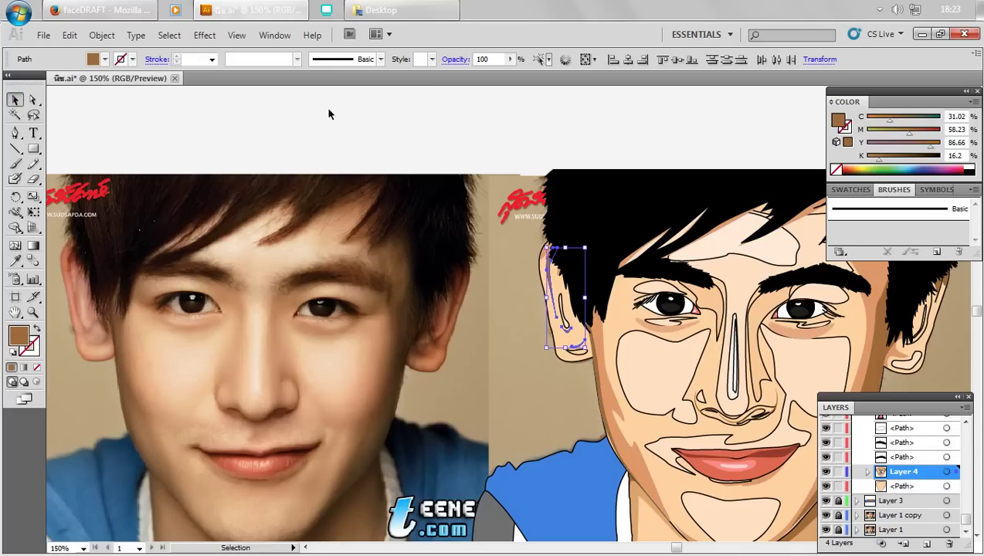
pyautogui.click(334, 115)
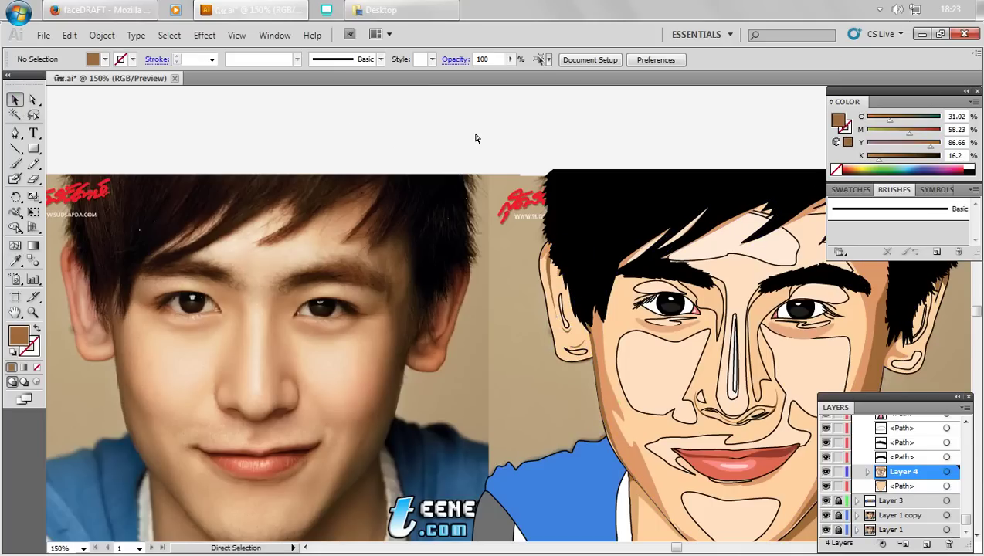
pyautogui.hotkey('ctrl', '1')
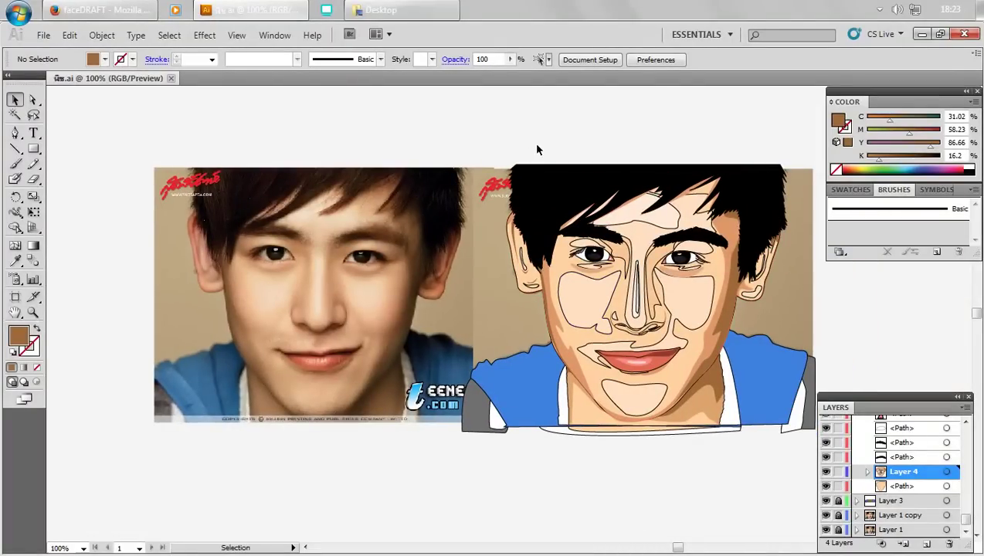
# - Select all Layer 4 shapes and set their stroke to None, leaving flat-colour shading
pyautogui.moveTo(498, 127); pyautogui.dragTo(518, 153)
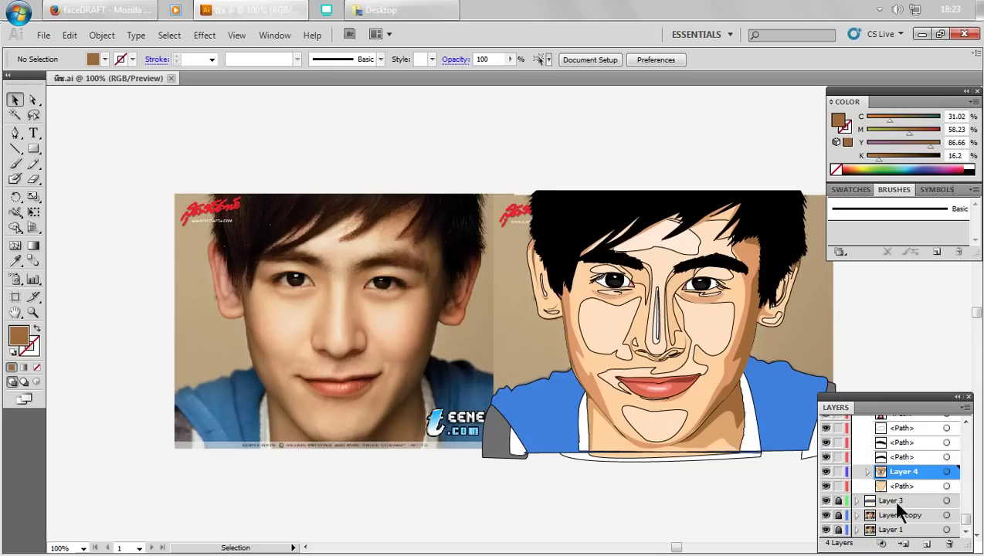
pyautogui.click(947, 473)
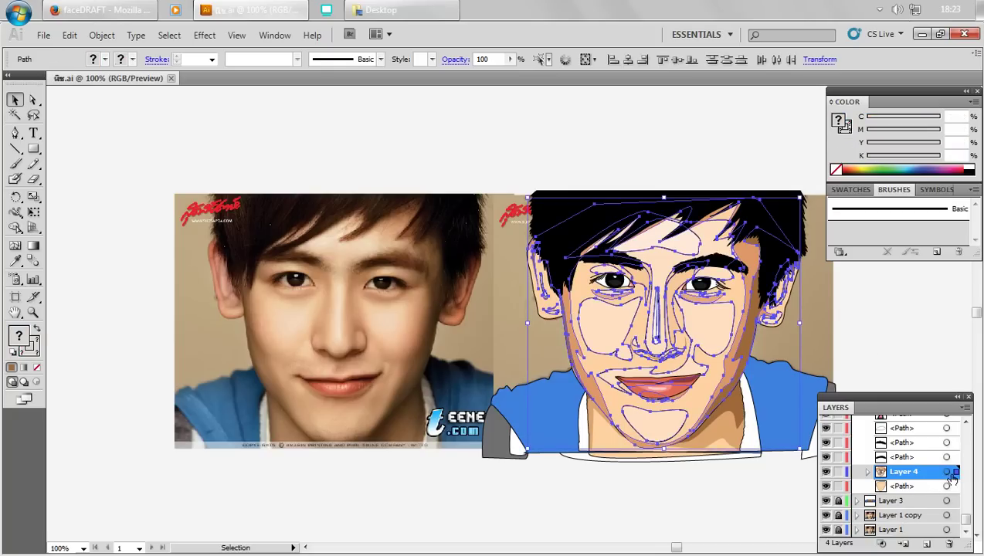
pyautogui.click(32, 349)
pyautogui.click(37, 366)
pyautogui.click(125, 295)
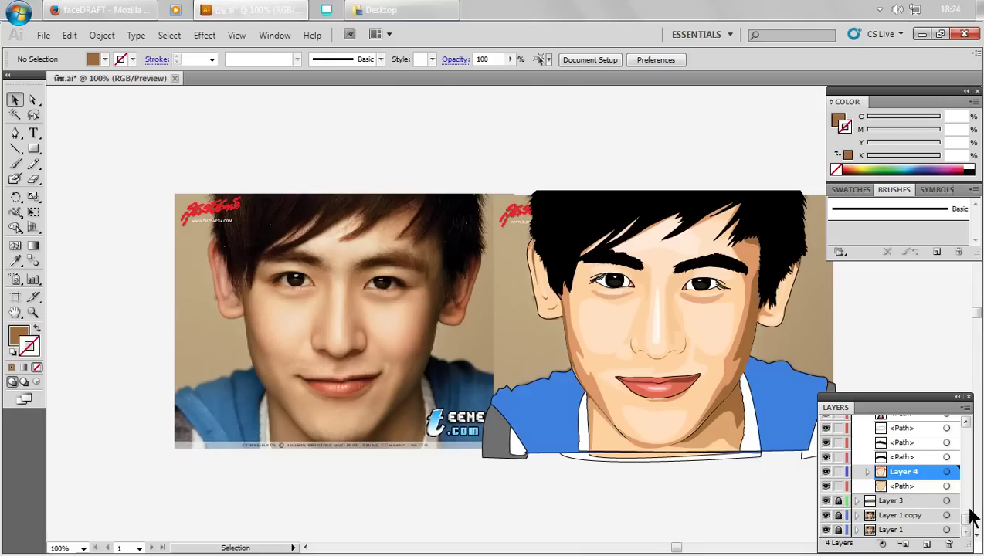
# - Create Layer 6 and hide Layers 2 and 3 so the reference photo shows
pyautogui.moveTo(967, 519); pyautogui.dragTo(974, 410)
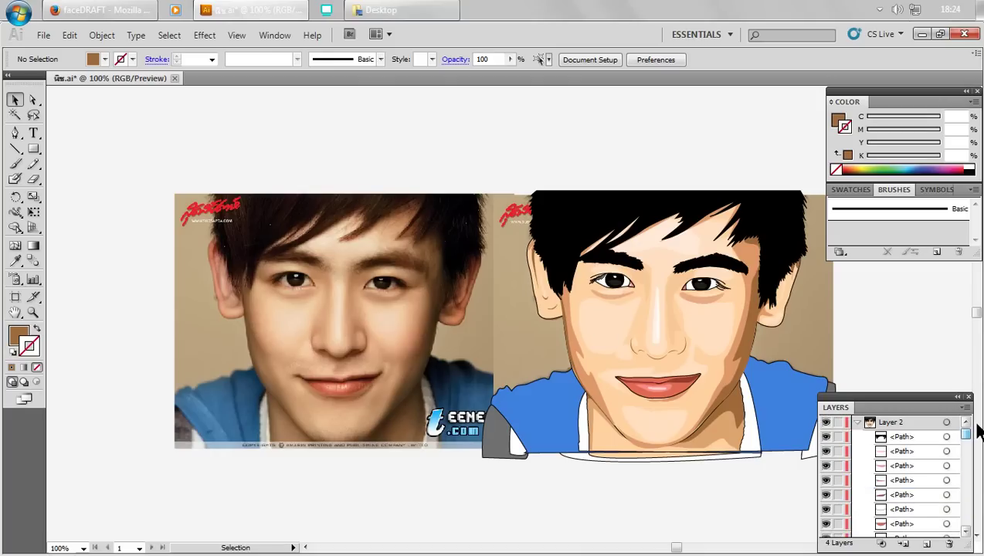
pyautogui.click(857, 424)
pyautogui.click(878, 425)
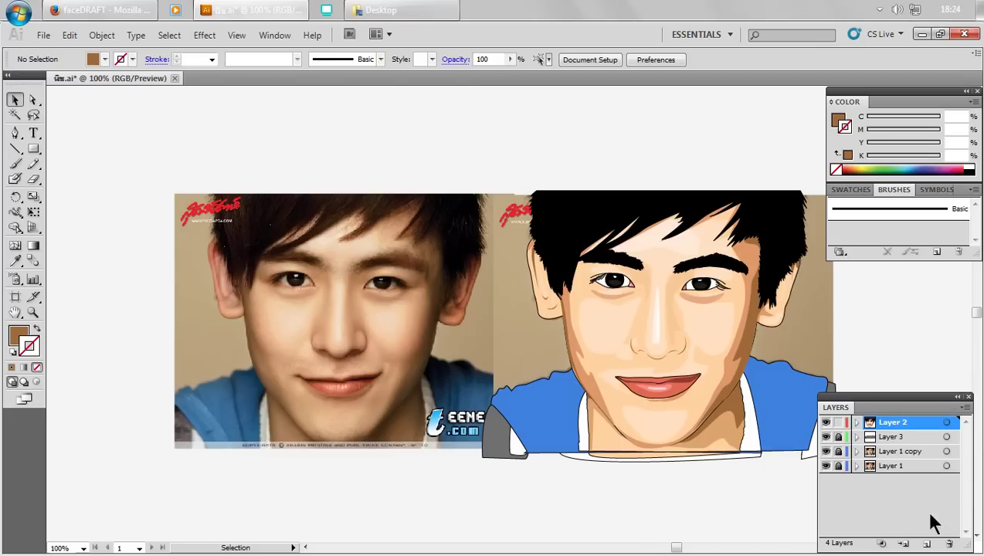
pyautogui.click(932, 545)
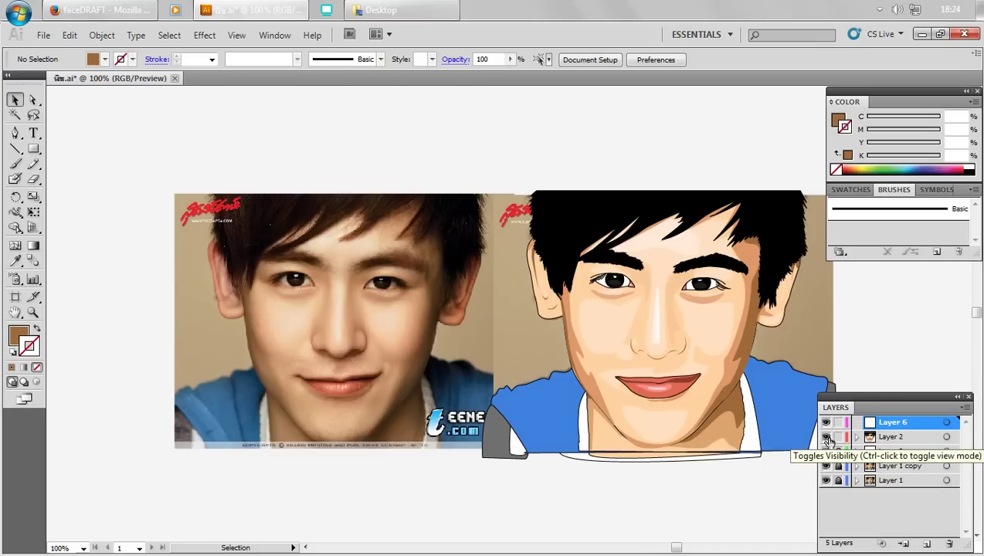
pyautogui.click(826, 437)
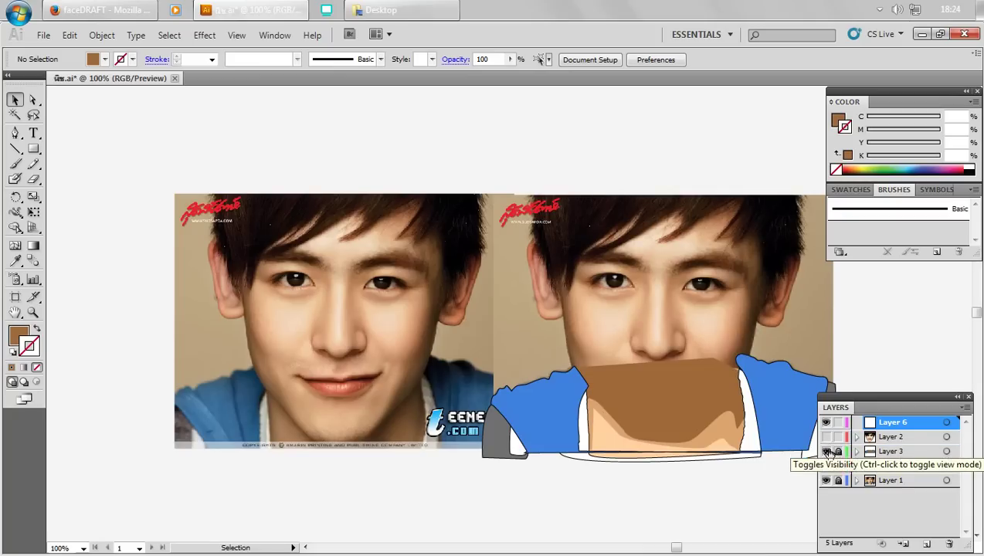
pyautogui.click(826, 451)
pyautogui.click(15, 133)
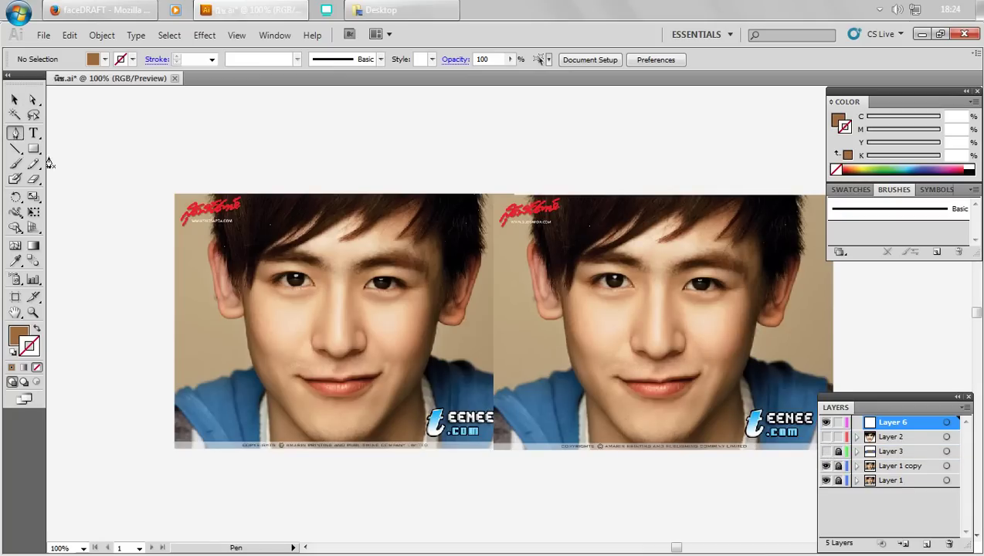
pyautogui.scroll(2, 769, 350)
pyautogui.scroll(1, 746, 341)
# - Trace a closed curved cheek outline under the first eye with its fill set to None
pyautogui.scroll(1, 622, 367)
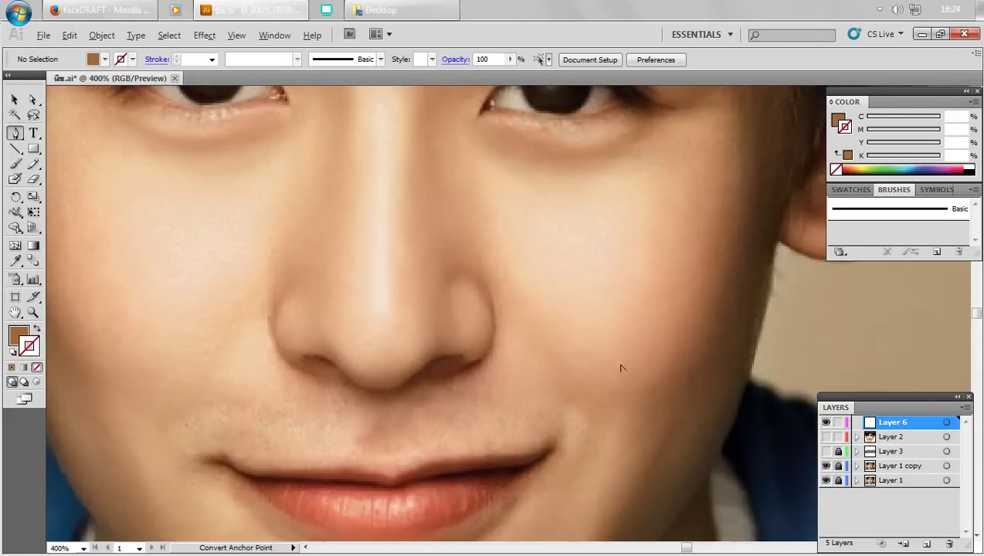
pyautogui.moveTo(621, 367); pyautogui.dragTo(674, 411)
pyautogui.click(658, 383)
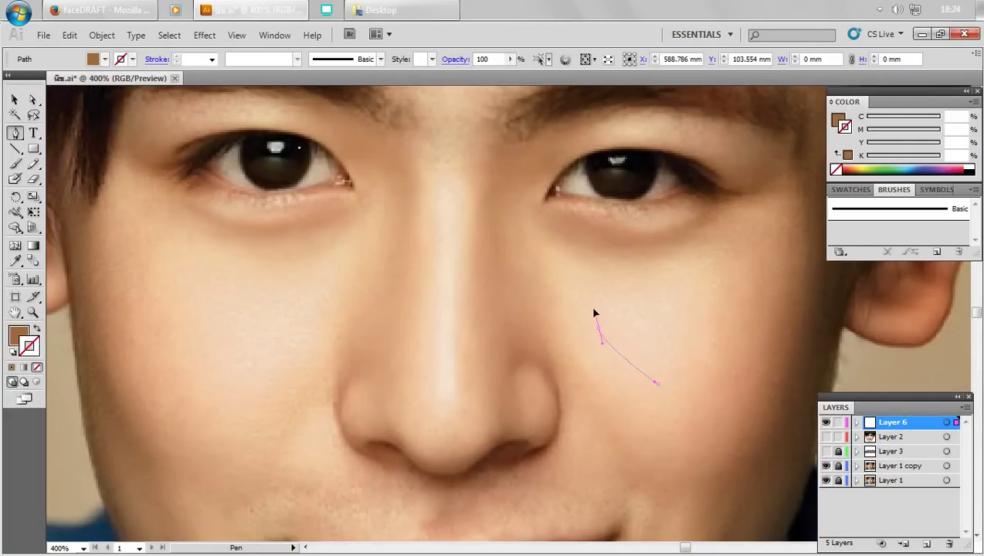
pyautogui.moveTo(585, 307)
pyautogui.mouseDown()
pyautogui.moveTo(648, 321)
pyautogui.moveTo(705, 311)
pyautogui.mouseUp()
pyautogui.click(657, 383)
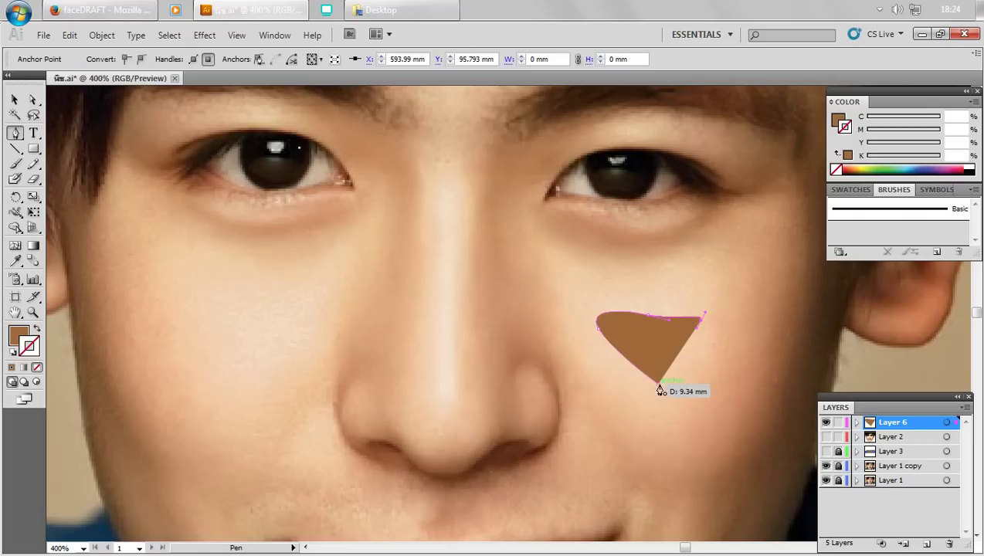
pyautogui.moveTo(691, 394); pyautogui.dragTo(587, 383)
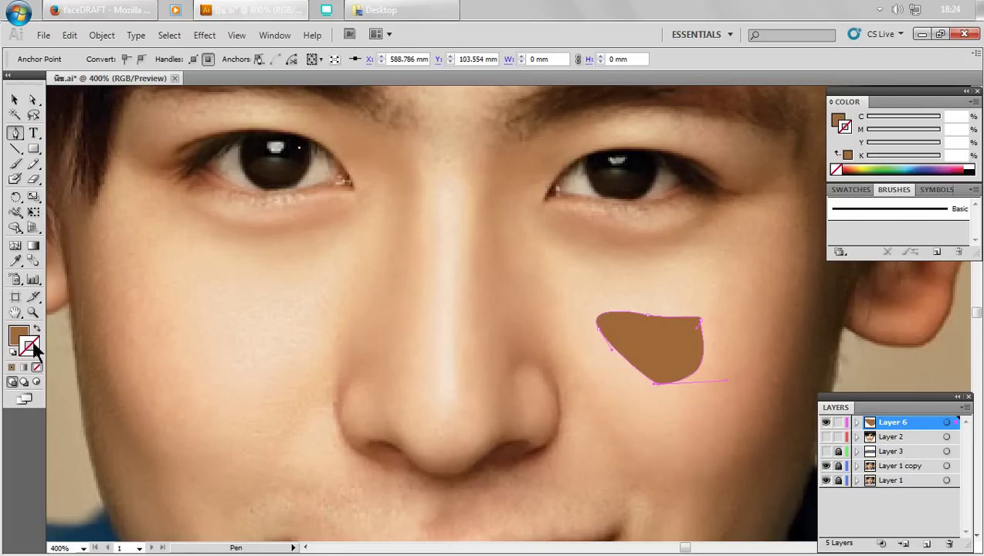
pyautogui.moveTo(237, 355); pyautogui.dragTo(384, 398)
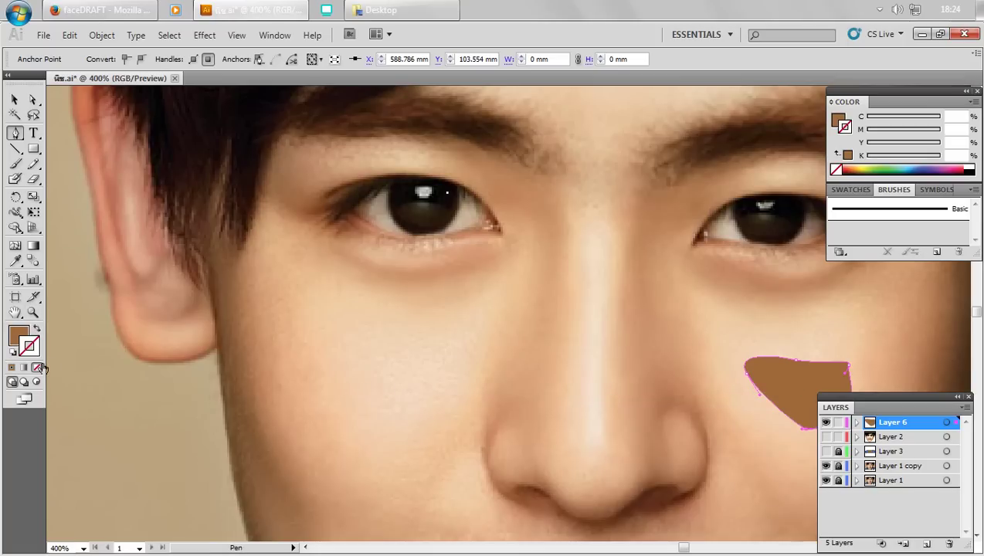
pyautogui.click(18, 336)
pyautogui.click(37, 368)
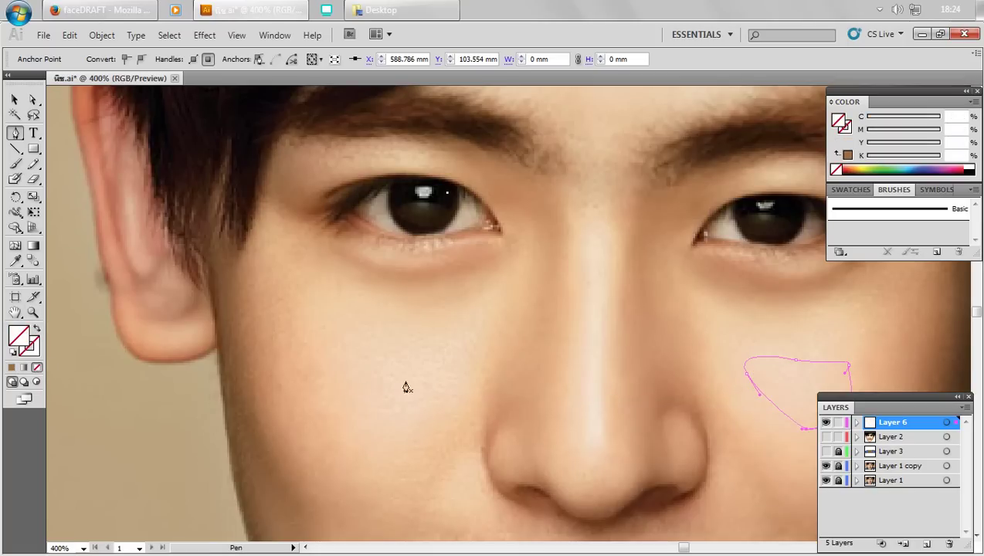
# - Trace the second cheek outline under the other eye, then select both cheek shapes
pyautogui.click(472, 358)
pyautogui.moveTo(394, 413); pyautogui.dragTo(355, 417)
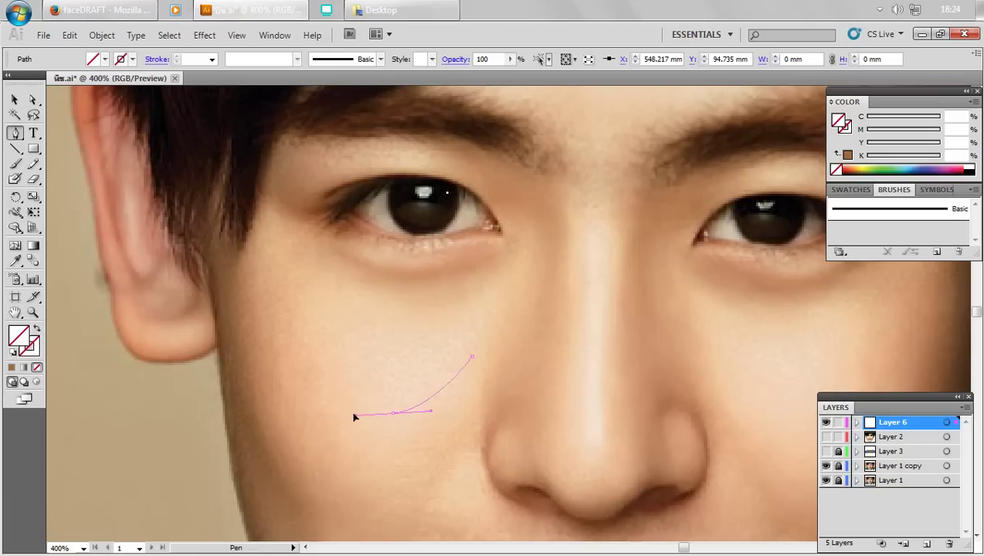
pyautogui.moveTo(471, 358); pyautogui.dragTo(340, 336)
pyautogui.moveTo(394, 413)
pyautogui.mouseDown()
pyautogui.moveTo(461, 343)
pyautogui.moveTo(472, 357)
pyautogui.mouseUp()
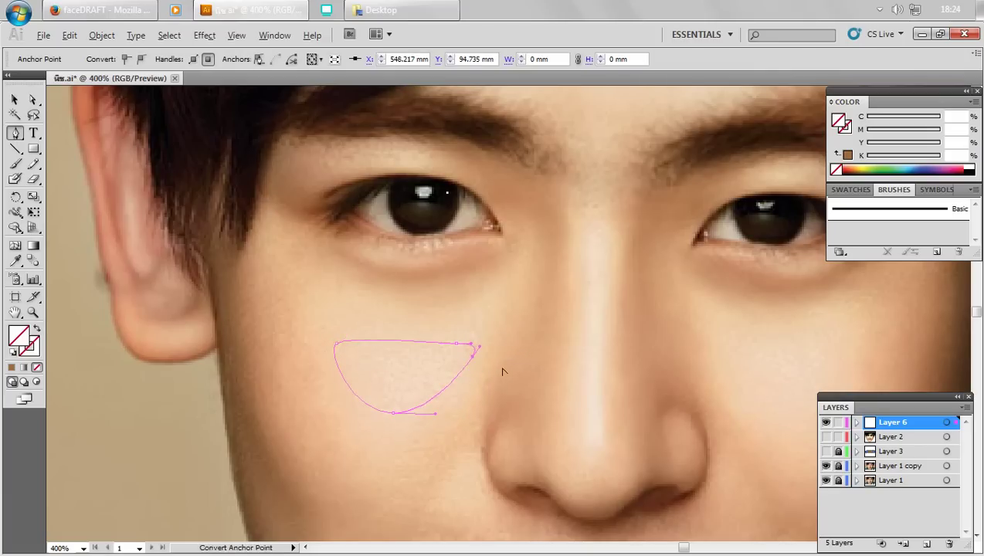
pyautogui.hotkey('ctrl', '-')
pyautogui.hotkey('ctrl', '-')
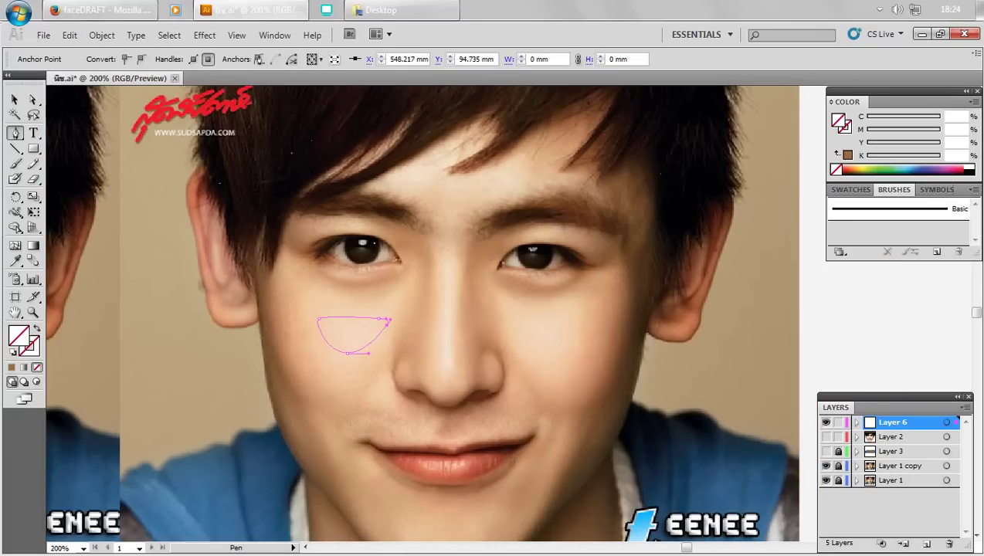
pyautogui.press('v')
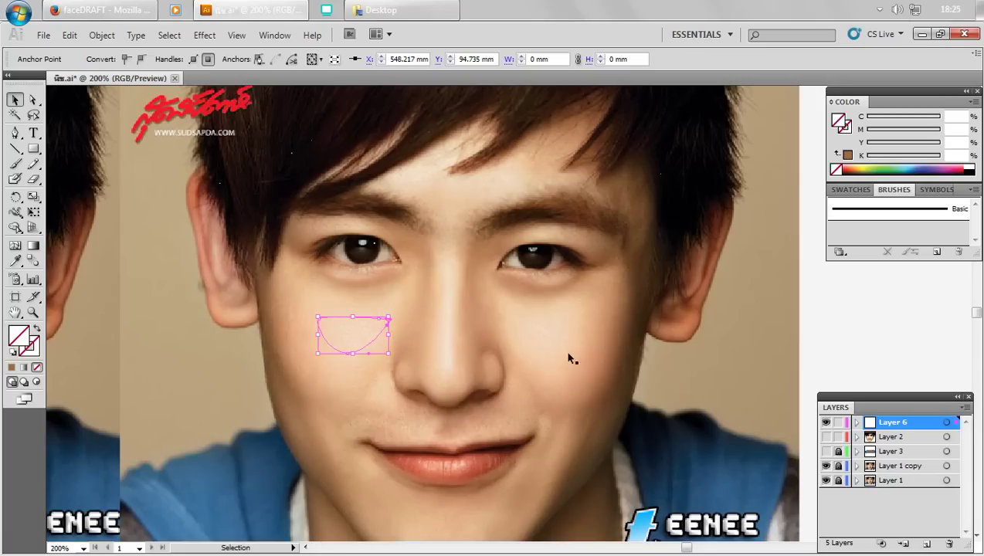
pyautogui.keyDown('shift'); pyautogui.click(575, 350); pyautogui.keyUp('shift')
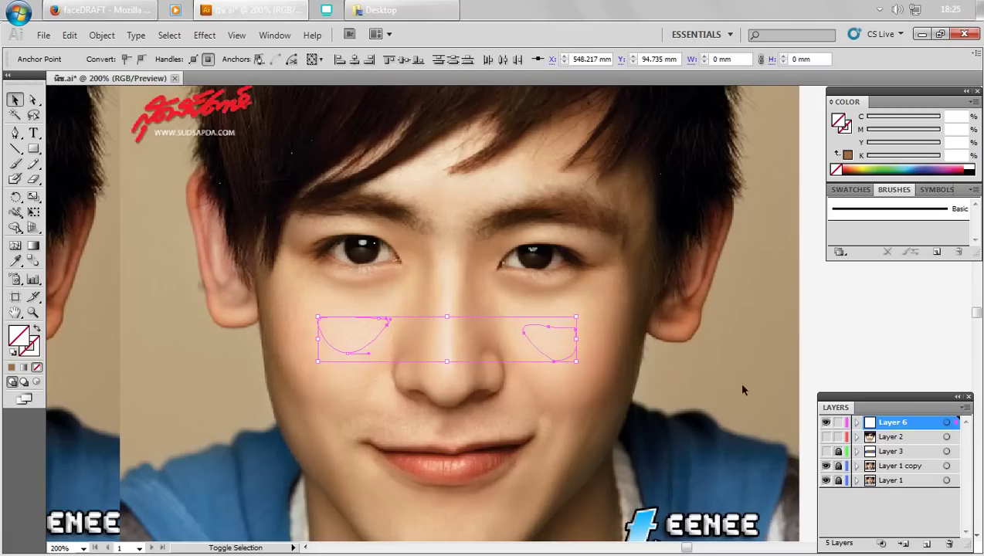
# - Expand the layer list and drag Layer 6 into Layer 4 as a sublayer
pyautogui.click(857, 437)
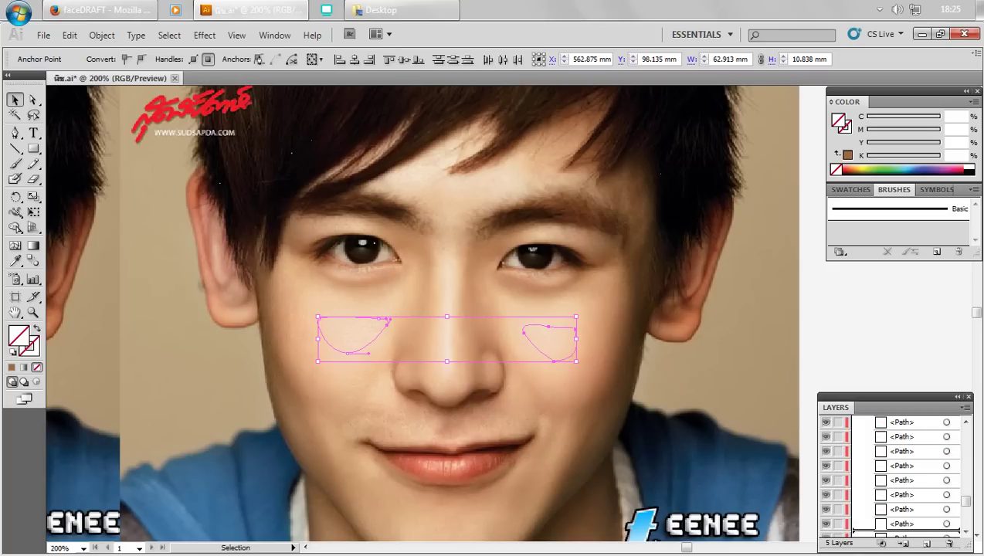
pyautogui.scroll(-5, 957, 494)
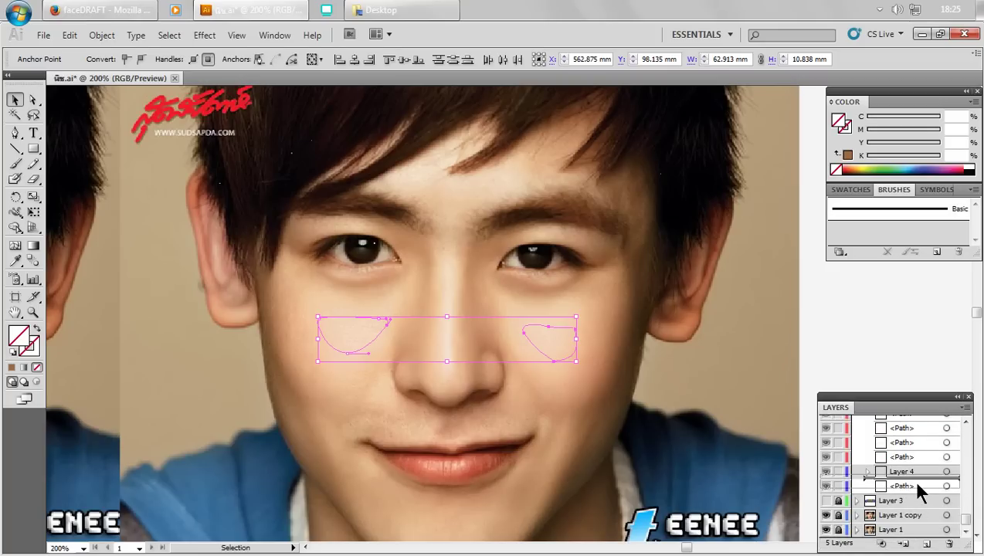
pyautogui.moveTo(911, 479)
pyautogui.mouseDown()
pyautogui.moveTo(917, 489)
pyautogui.moveTo(915, 473)
pyautogui.mouseUp()
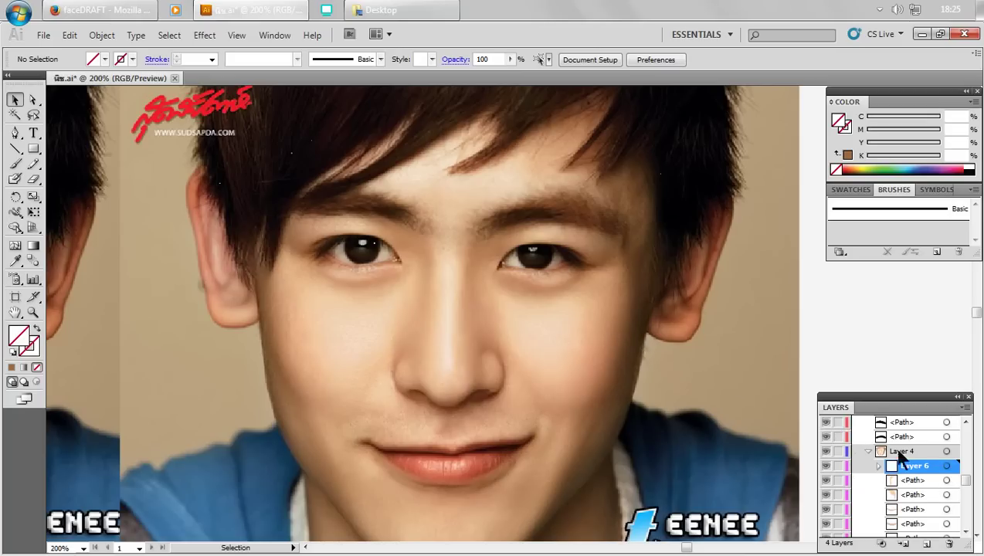
pyautogui.scroll(2, 933, 475)
pyautogui.scroll(-1, 935, 476)
pyautogui.scroll(-1, 936, 478)
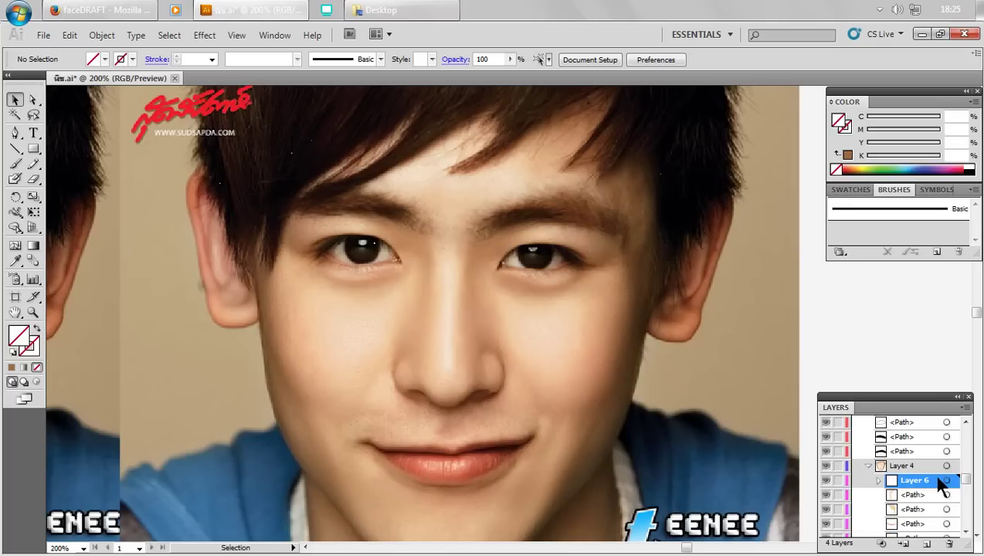
pyautogui.moveTo(967, 483); pyautogui.dragTo(967, 432)
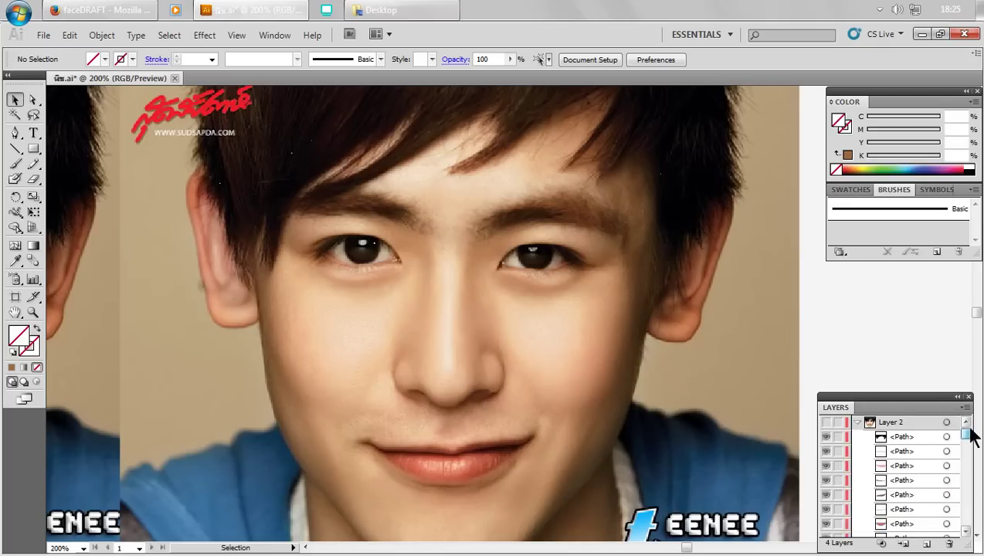
# - Show the Layer 2 face artwork again and select both cheek outlines
pyautogui.click(826, 423)
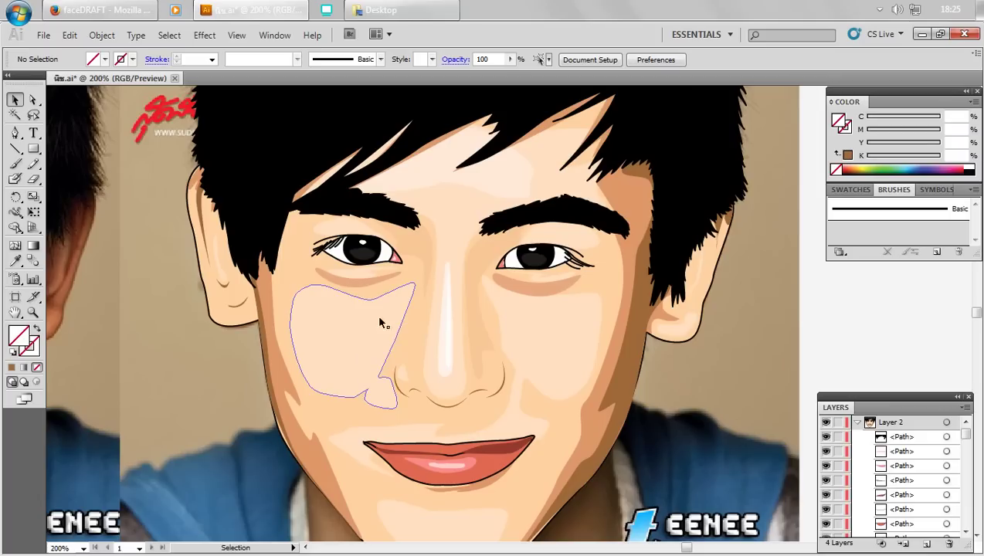
pyautogui.hotkey('ctrl', 'z')
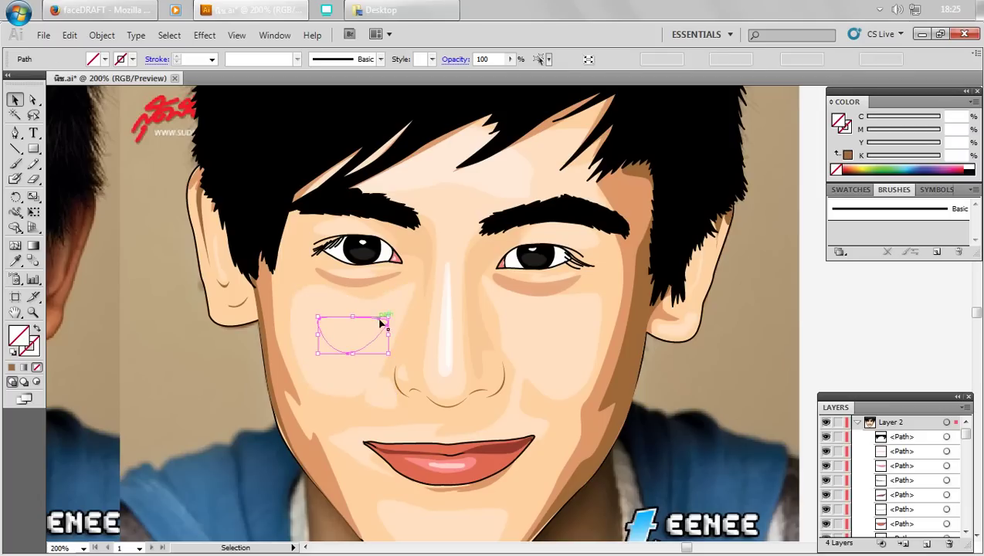
pyautogui.press('z')
pyautogui.click(567, 328)
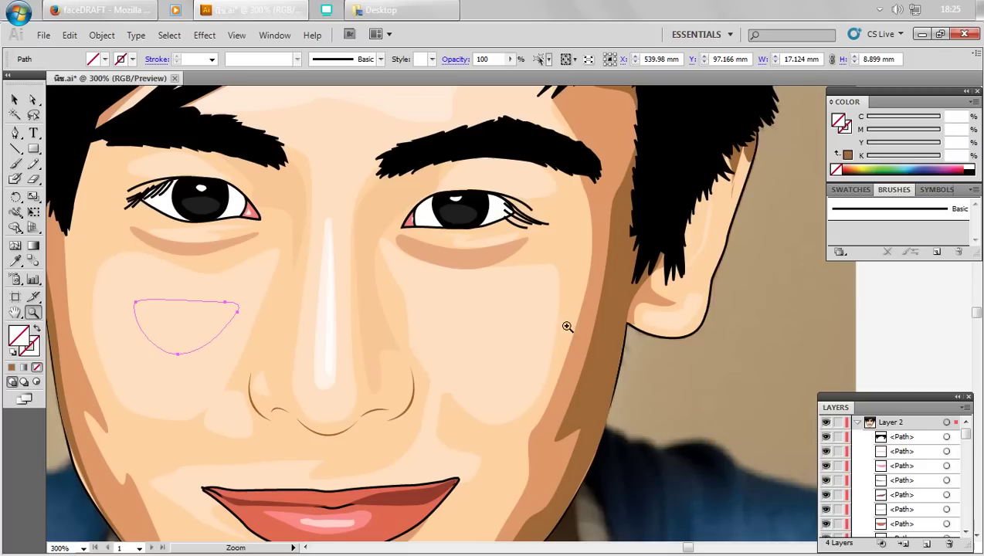
pyautogui.click(14, 100)
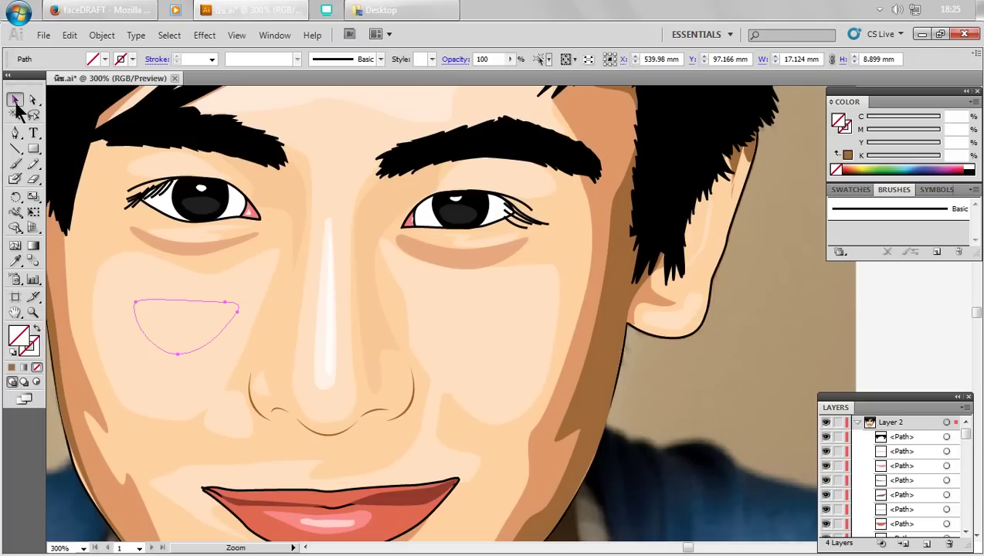
pyautogui.press('z')
pyautogui.click(498, 321)
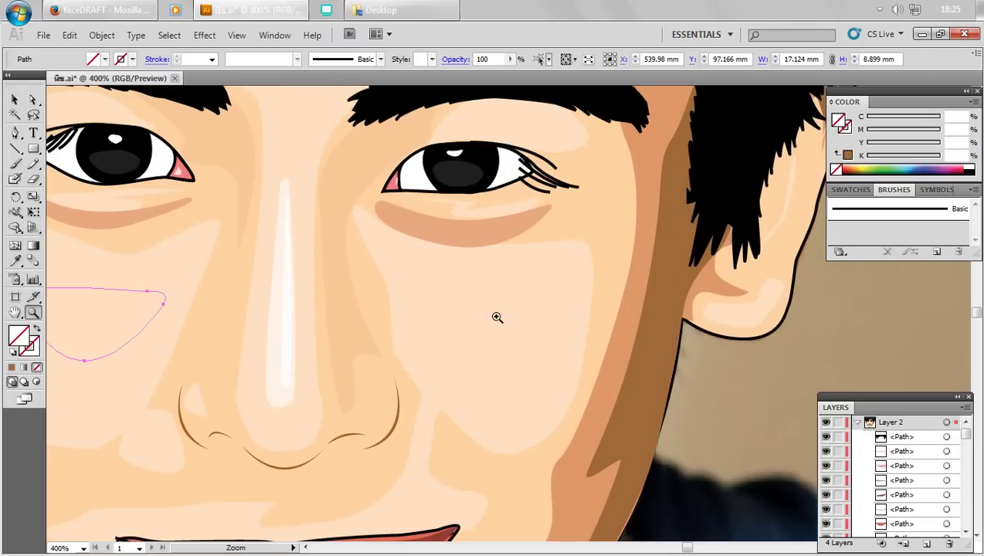
pyautogui.click(14, 100)
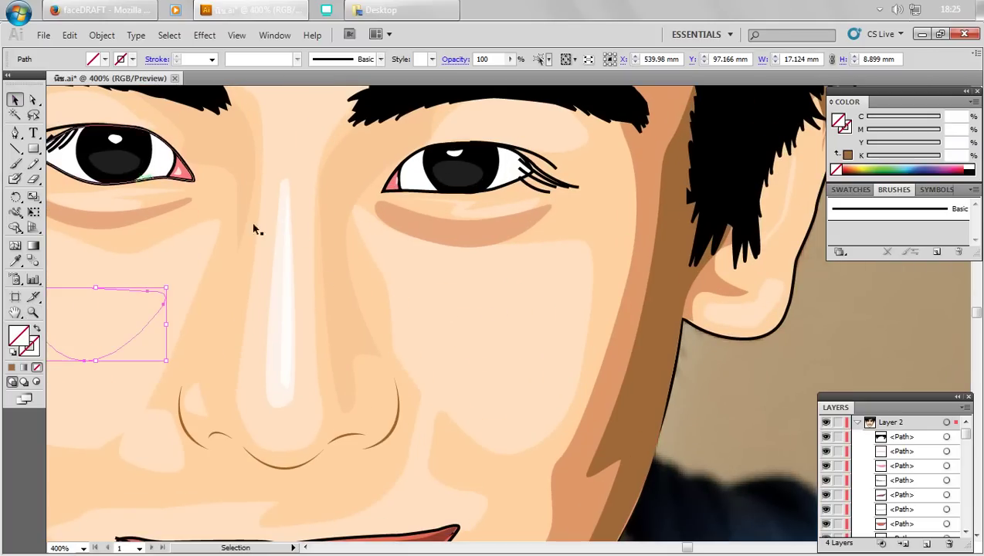
pyautogui.keyDown('shift'); pyautogui.click(502, 309); pyautogui.keyUp('shift')
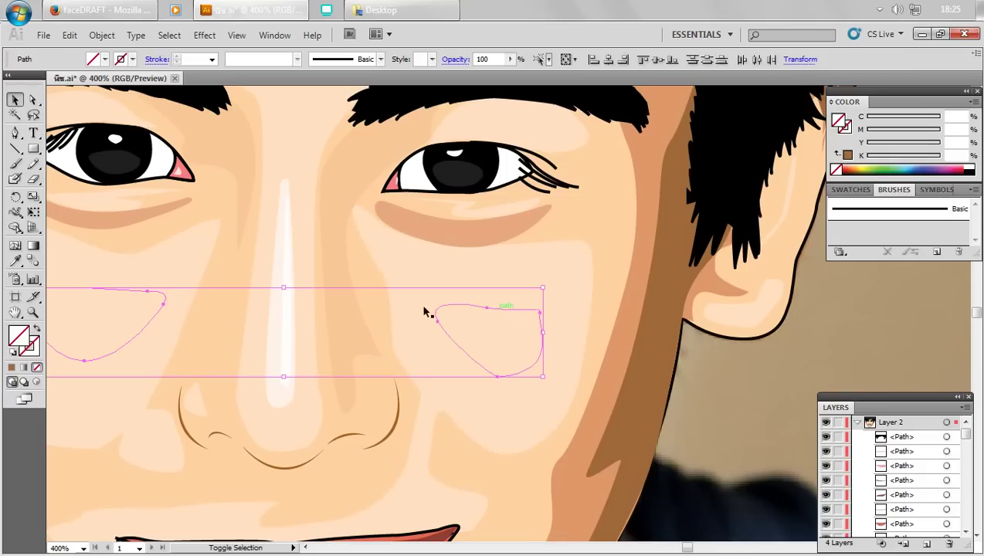
# - Fill both cheeks with the pale nose-highlight colour (C0 M4.49 Y6 K0), then deselect
pyautogui.click(16, 262)
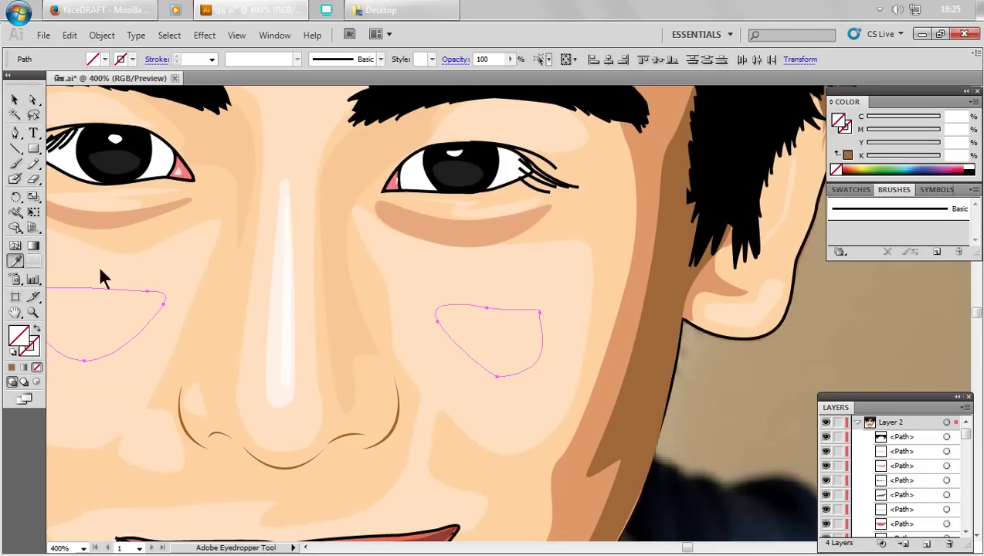
pyautogui.click(278, 326)
pyautogui.hotkey('ctrl', '1')
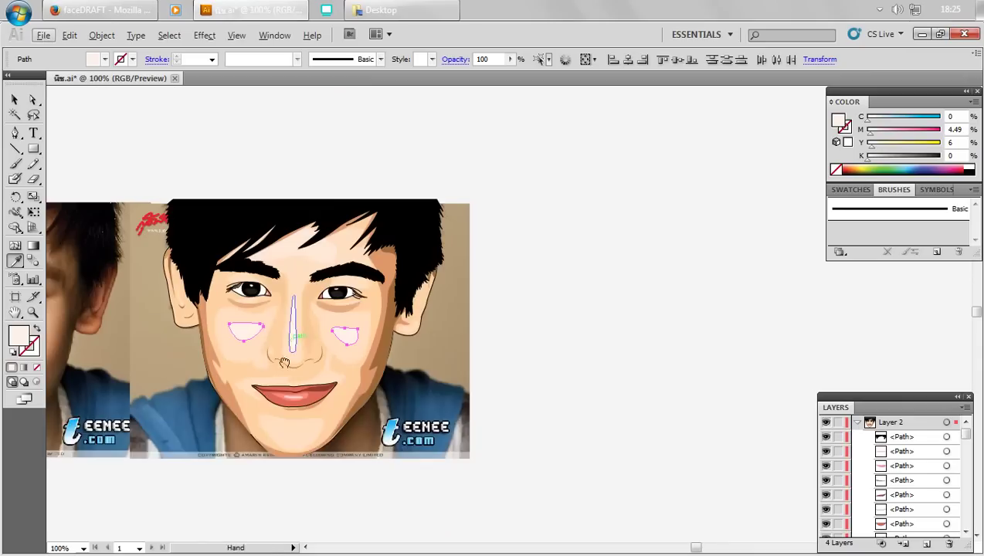
pyautogui.click(16, 101)
pyautogui.click(219, 154)
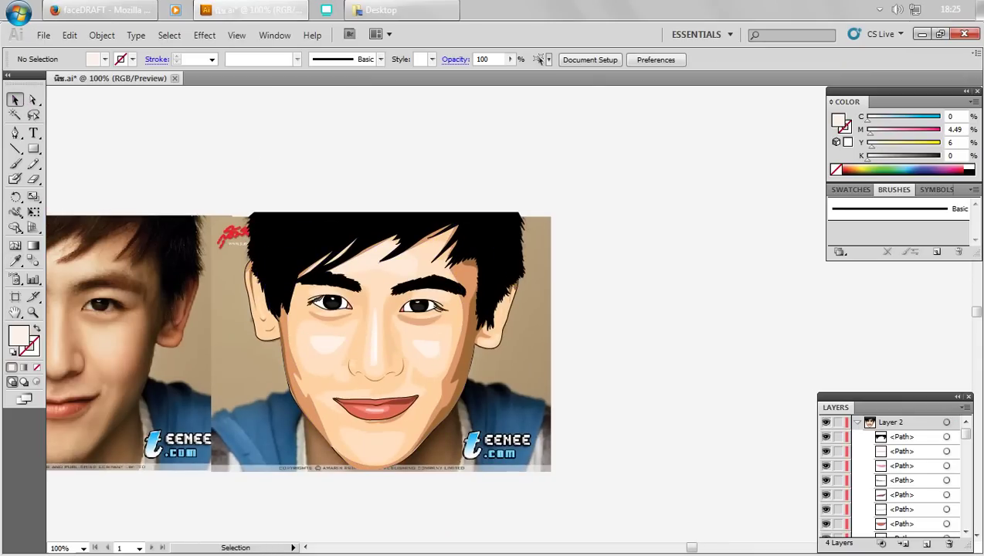
# - Save the portrait file with Ctrl+S and recentre both faces in the window
pyautogui.moveTo(354, 178); pyautogui.dragTo(572, 210)
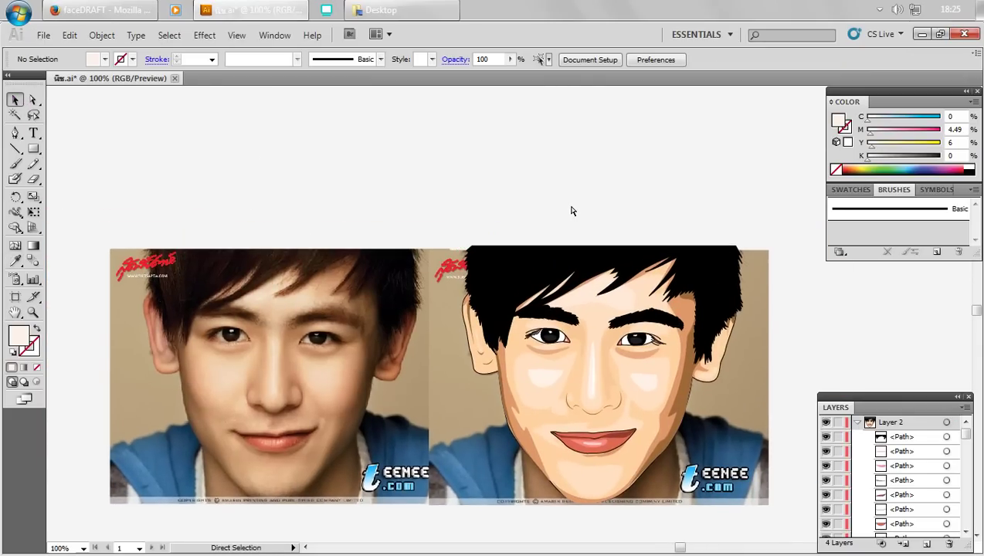
pyautogui.hotkey('ctrl', 's')
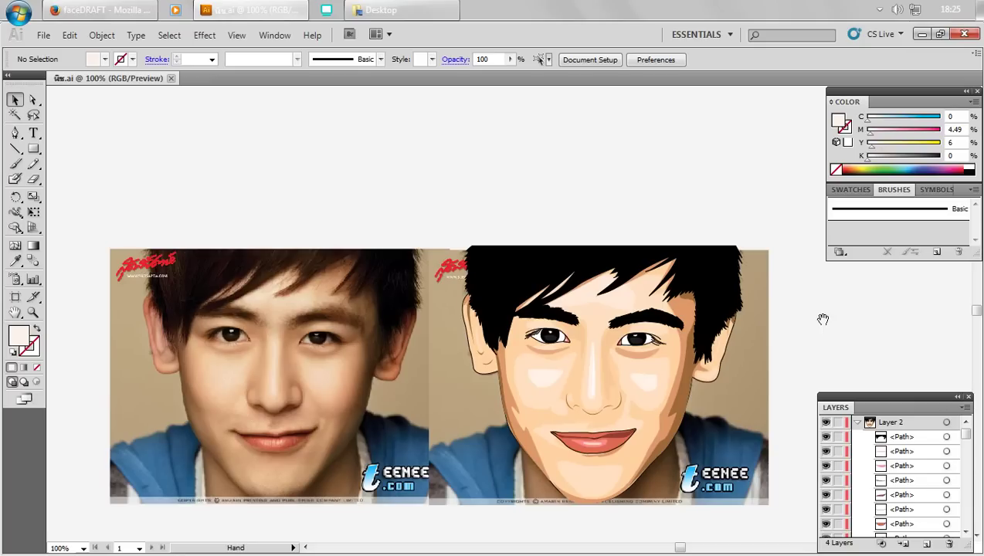
pyautogui.moveTo(818, 319); pyautogui.dragTo(778, 306)
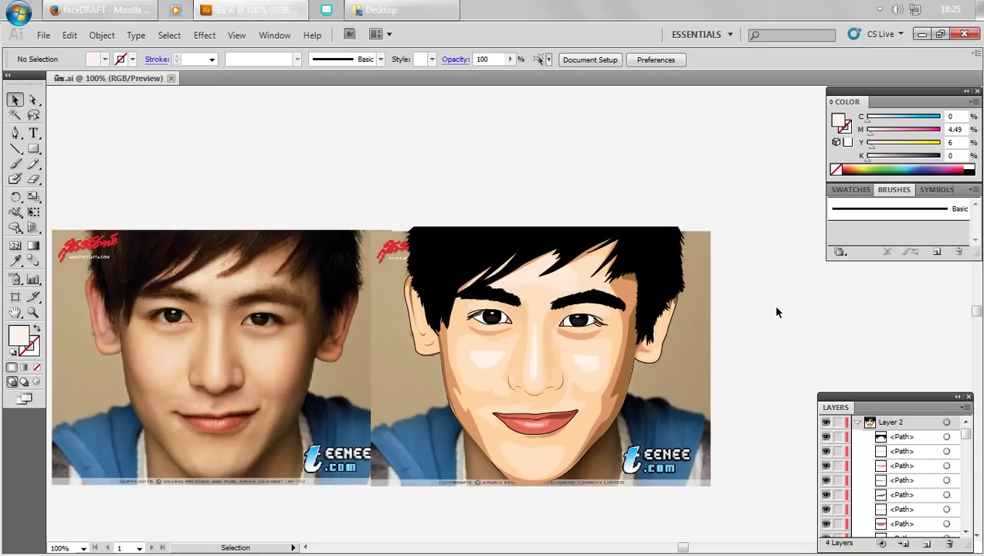
# - Create Layer 7 above the active Layer 3, then hide Layers 2 and 3
pyautogui.click(858, 422)
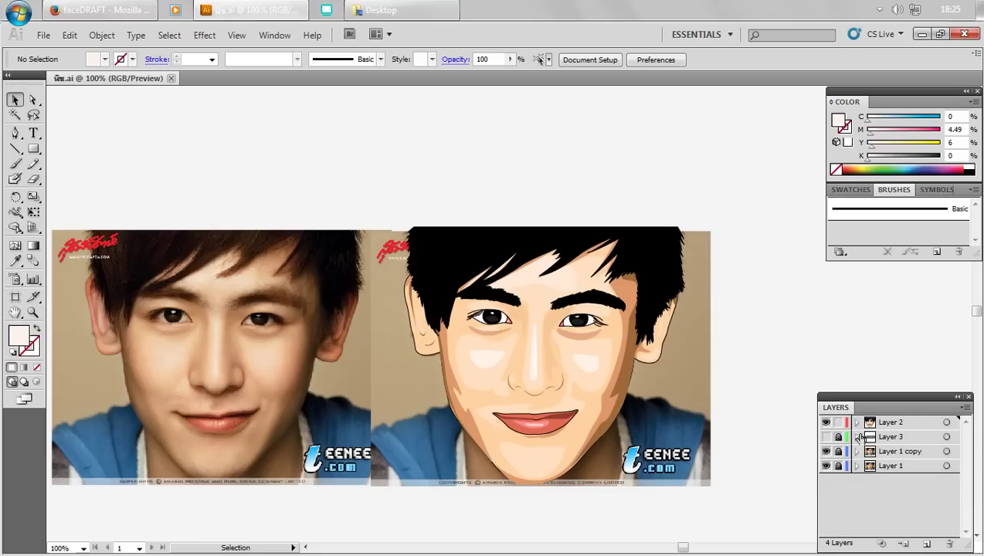
pyautogui.click(825, 436)
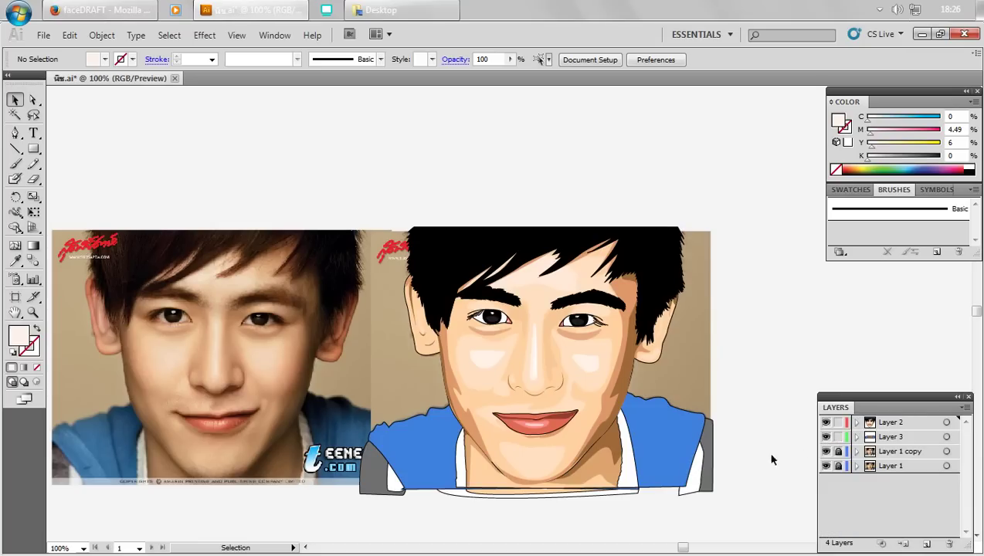
pyautogui.click(826, 423)
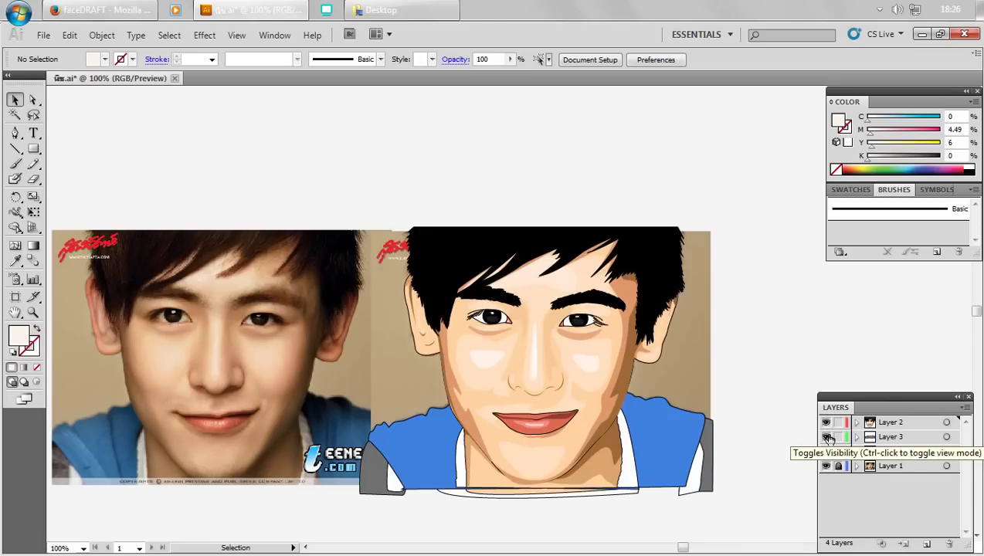
pyautogui.click(825, 422)
pyautogui.click(888, 437)
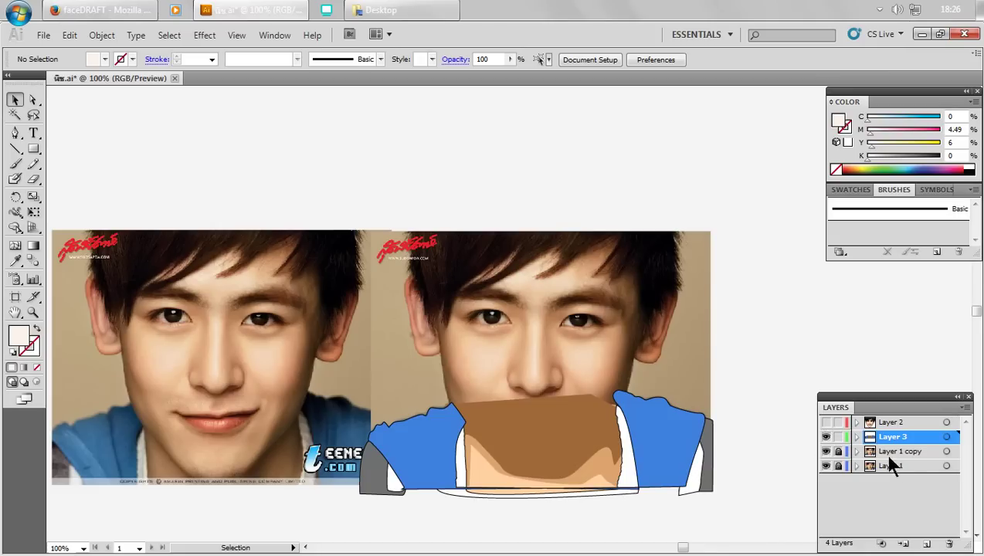
pyautogui.click(926, 545)
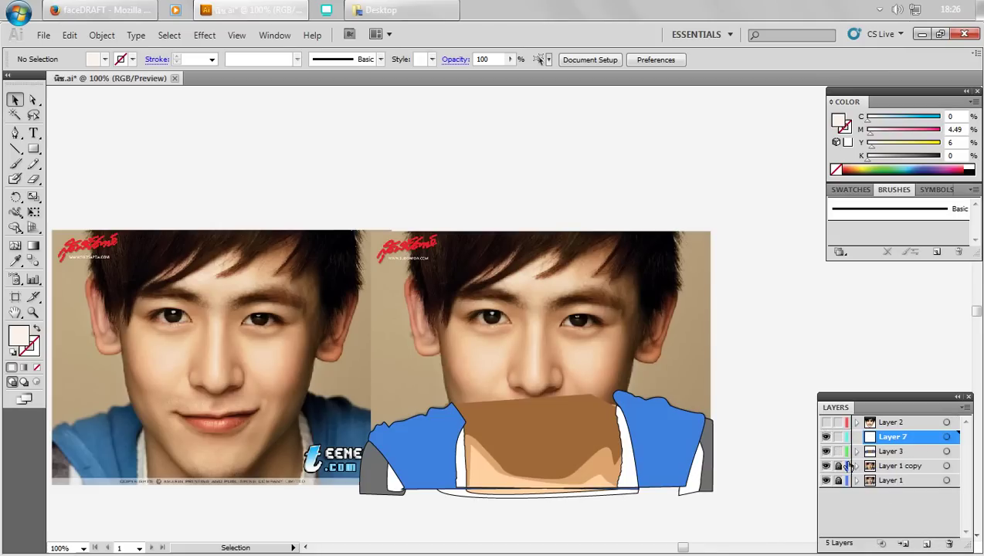
pyautogui.click(826, 453)
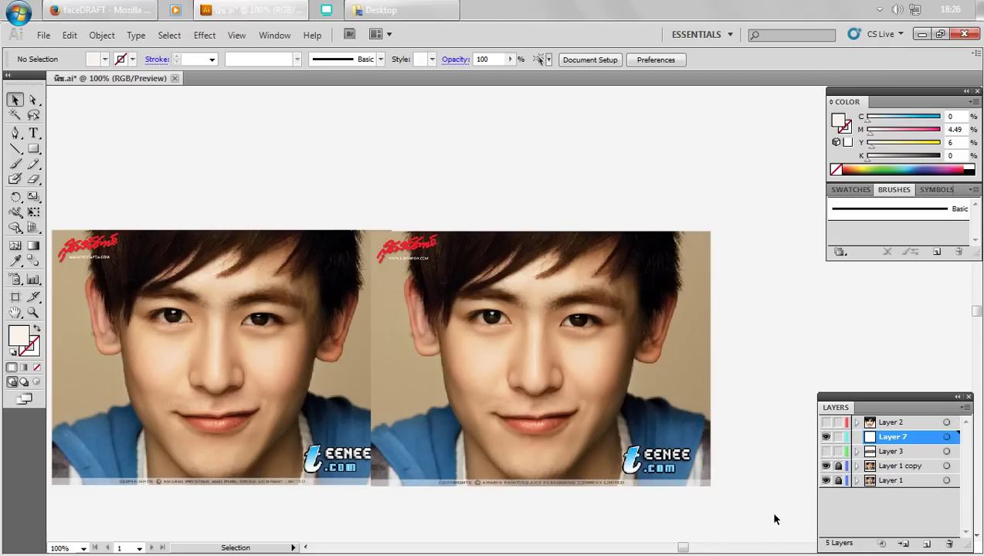
pyautogui.click(16, 137)
# - Zoom to 300% on the collar and start an unfilled curved path up its edge
pyautogui.hotkey('ctrl', '+')
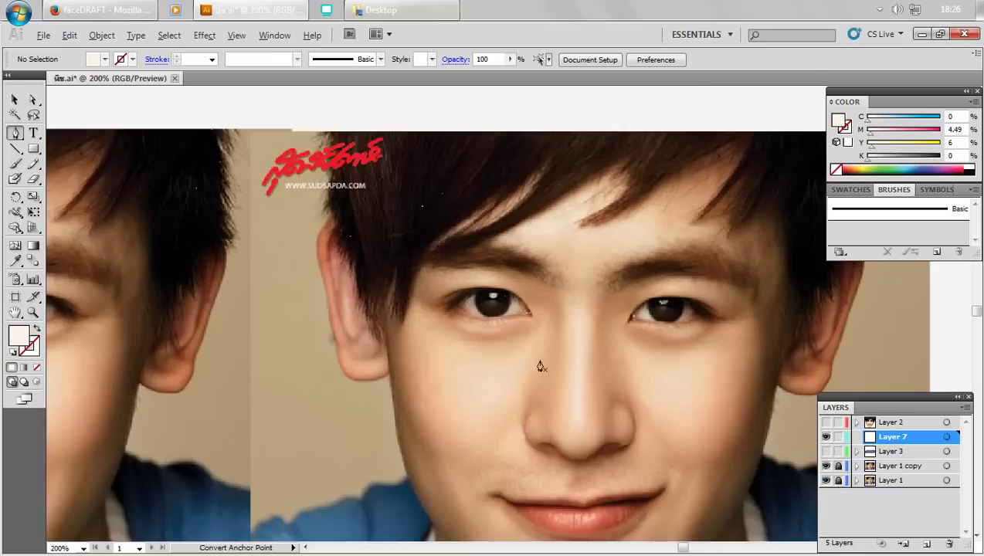
pyautogui.moveTo(538, 367); pyautogui.dragTo(392, 260)
pyautogui.moveTo(595, 421); pyautogui.dragTo(525, 296)
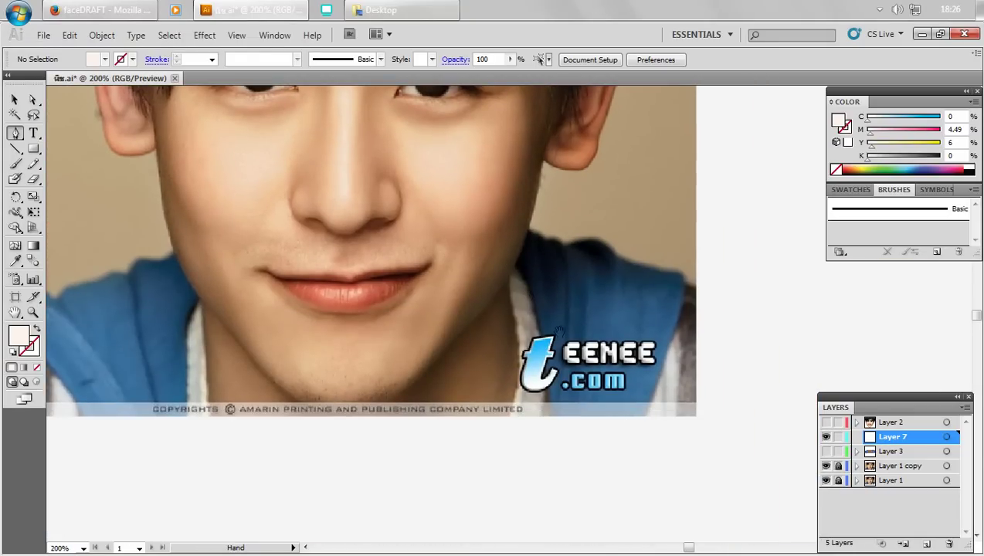
pyautogui.moveTo(558, 331); pyautogui.dragTo(553, 357)
pyautogui.hotkey('ctrl', '+')
pyautogui.moveTo(545, 425); pyautogui.dragTo(561, 451)
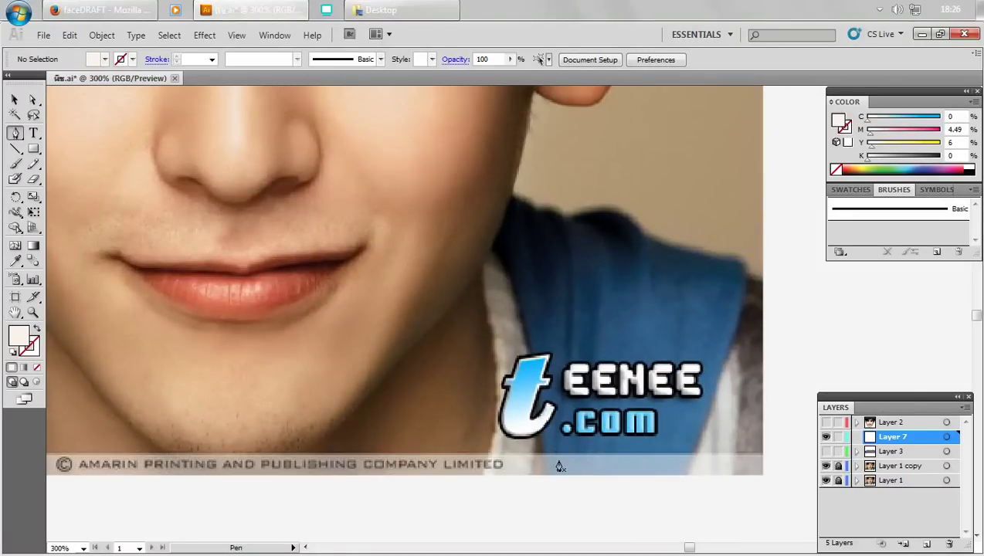
pyautogui.click(550, 460)
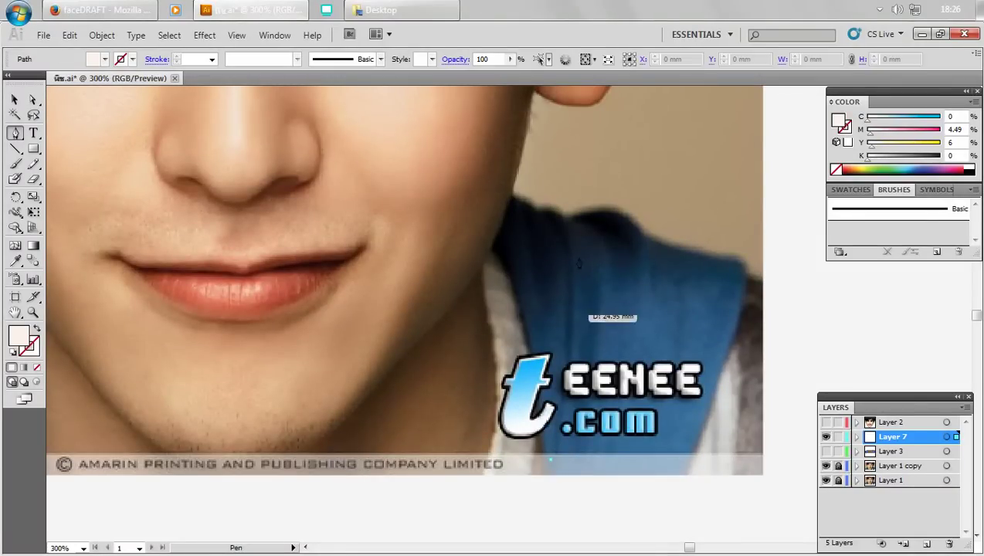
pyautogui.moveTo(550, 211); pyautogui.dragTo(514, 194)
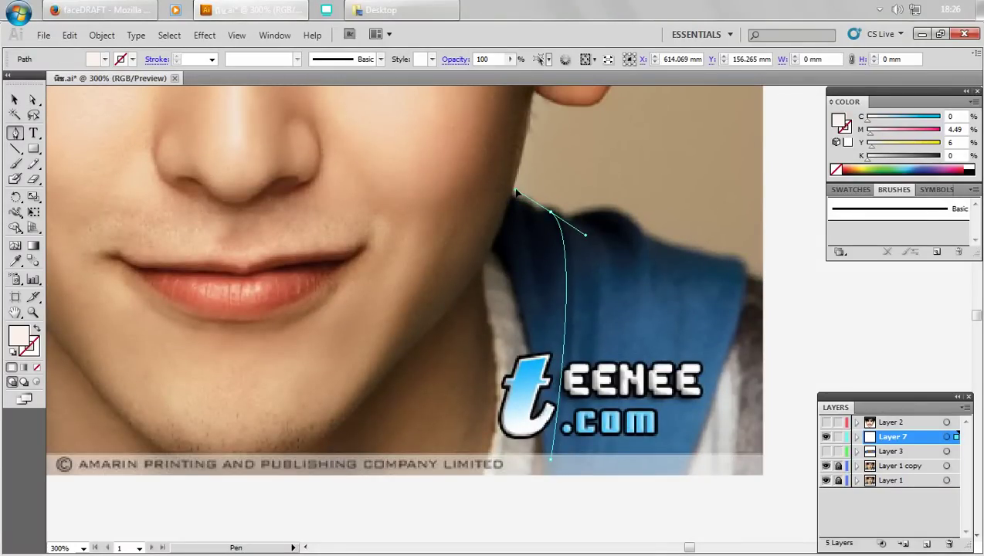
pyautogui.click(550, 211)
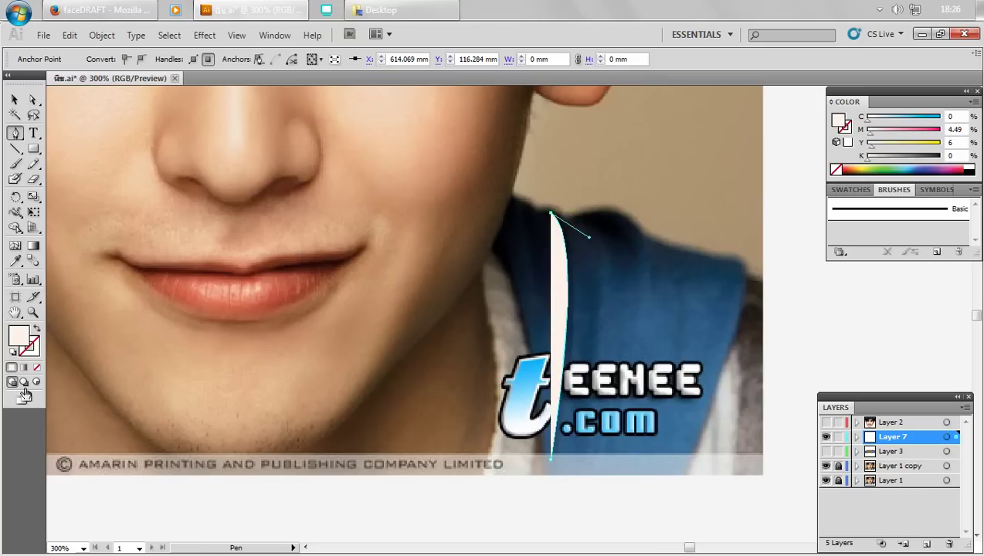
pyautogui.click(33, 368)
# - Curve the collar path's bottom anchor, deselect it, and discard a stray extra path
pyautogui.scroll(-1, 547, 466)
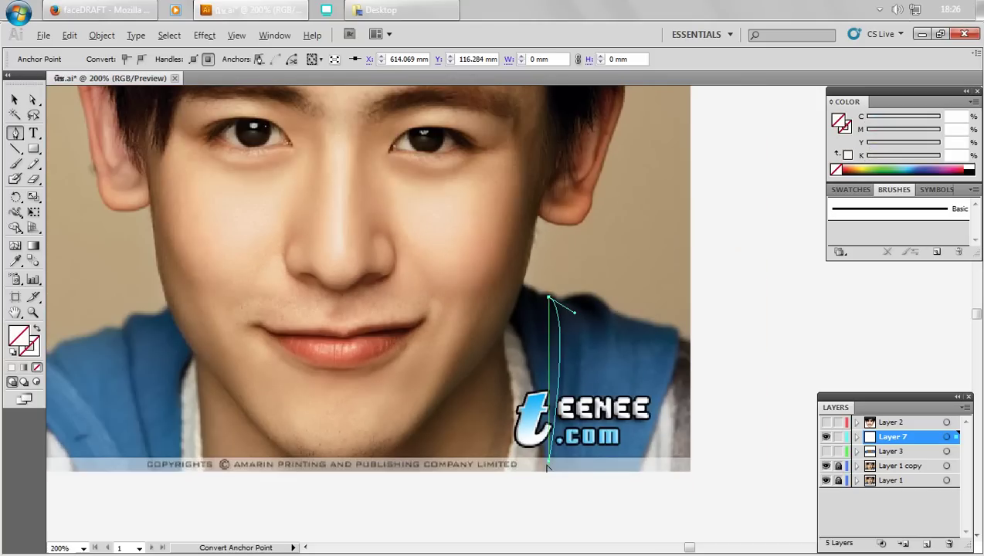
pyautogui.moveTo(547, 463); pyautogui.dragTo(521, 499)
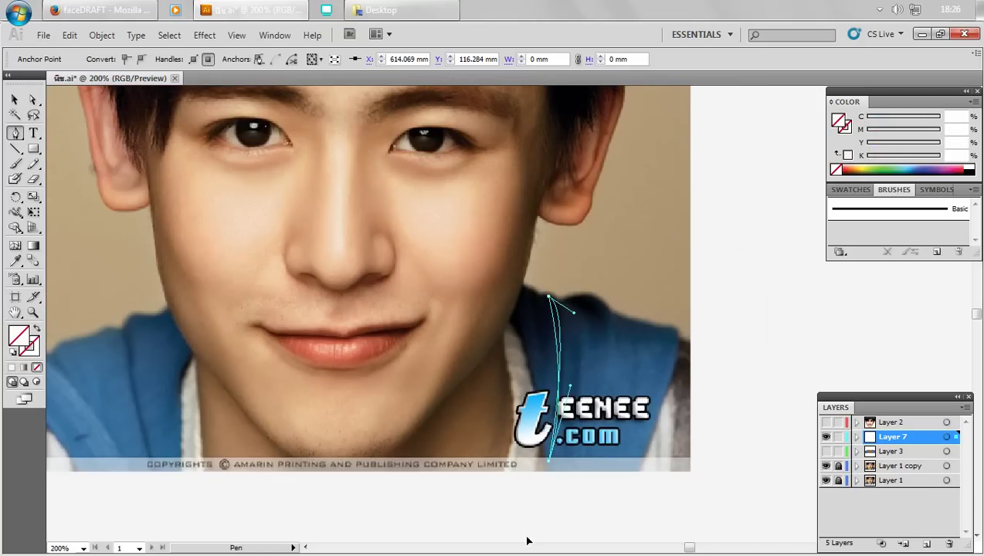
pyautogui.scroll(-3, 506, 340)
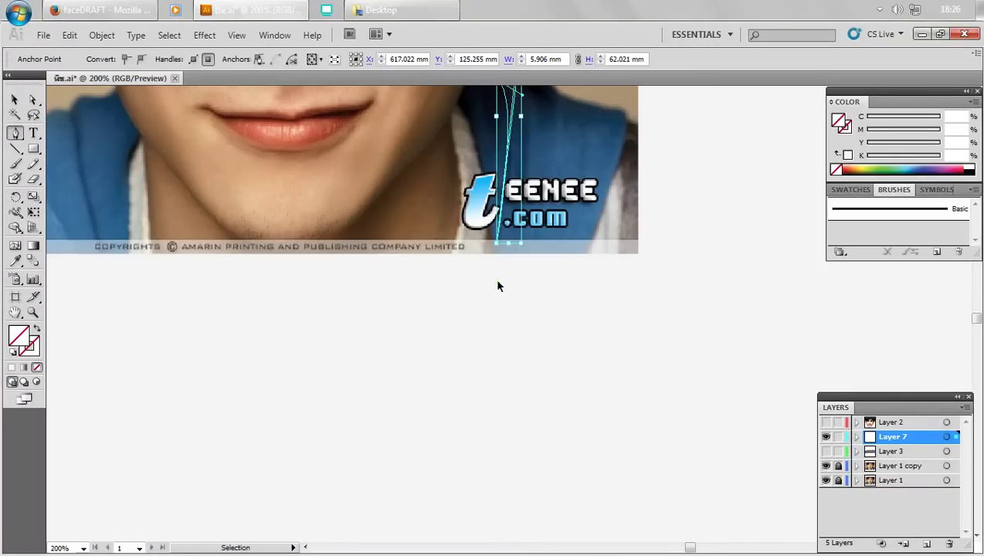
pyautogui.scroll(3, 498, 286)
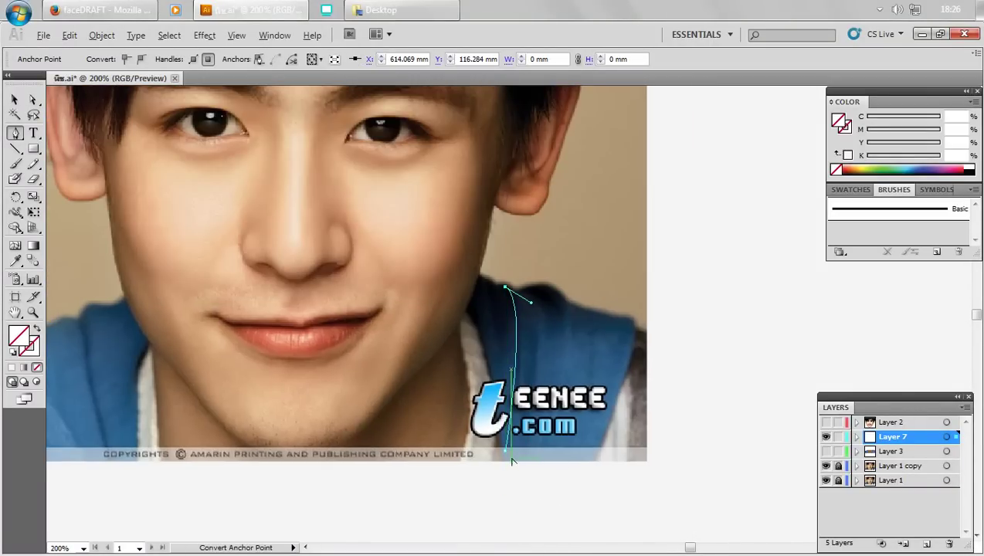
pyautogui.scroll(-1, 512, 461)
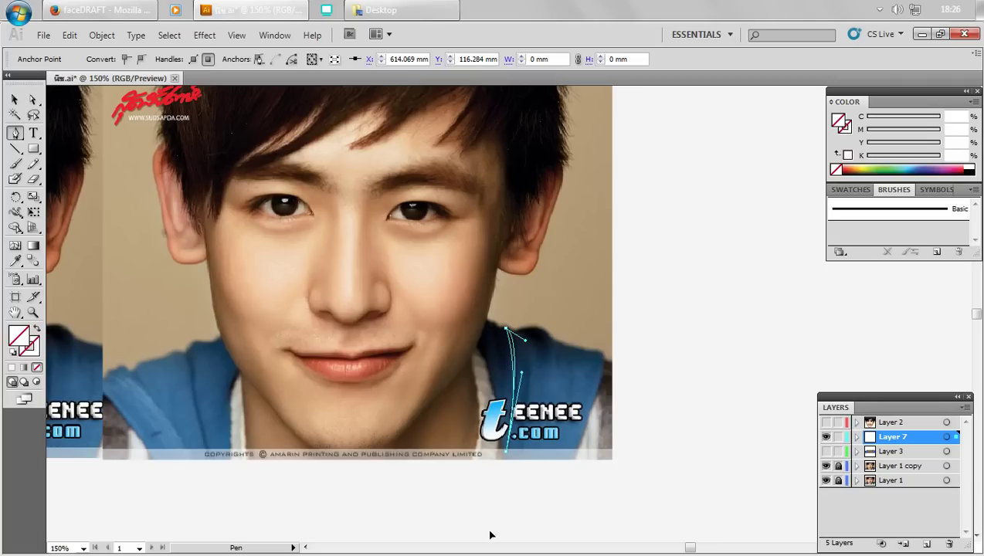
pyautogui.keyDown('ctrl'); pyautogui.click(514, 500); pyautogui.keyUp('ctrl')
pyautogui.scroll(1, 537, 402)
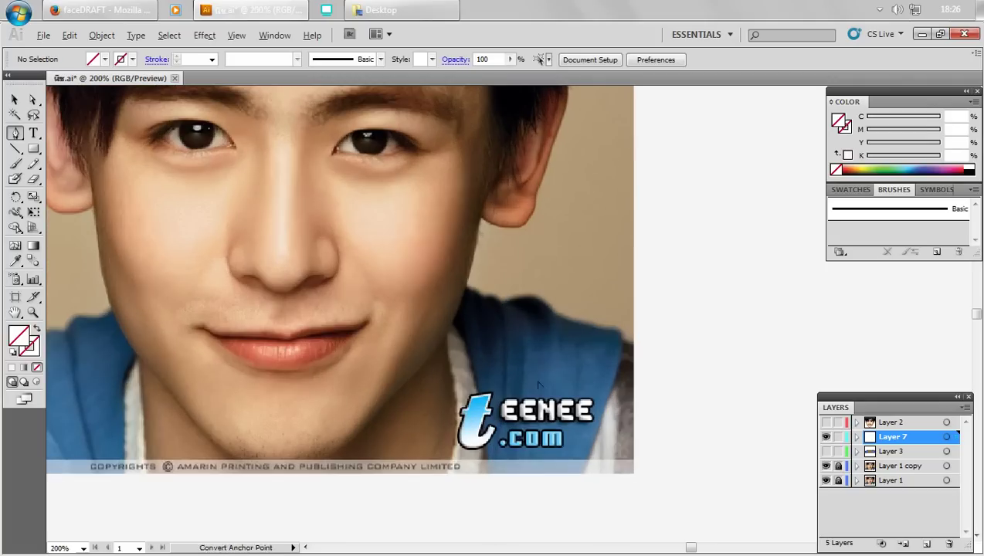
pyautogui.moveTo(528, 376); pyautogui.dragTo(512, 292)
pyautogui.moveTo(513, 249)
pyautogui.mouseDown()
pyautogui.moveTo(492, 414)
pyautogui.moveTo(502, 395)
pyautogui.mouseUp()
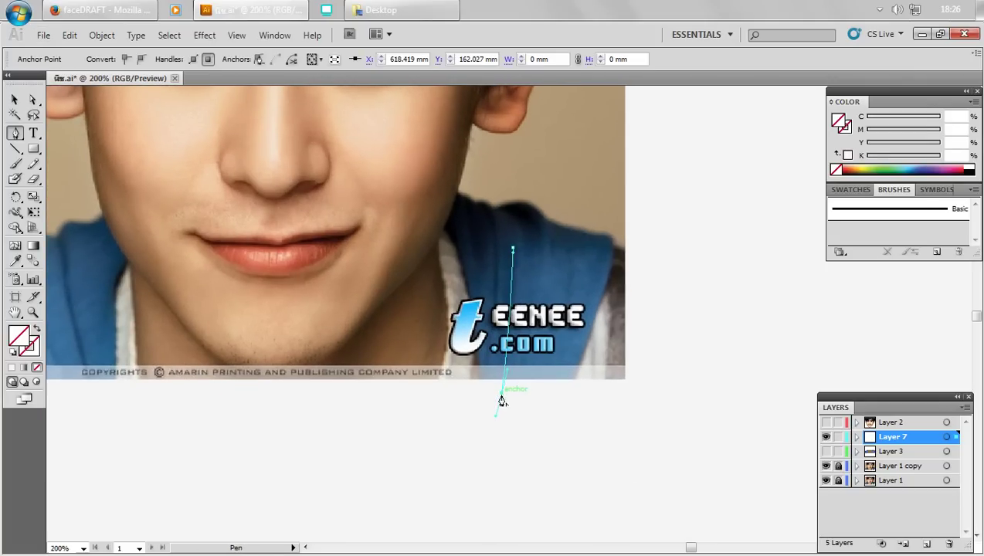
pyautogui.click(513, 249)
pyautogui.keyDown('ctrl'); pyautogui.click(554, 260); pyautogui.keyUp('ctrl')
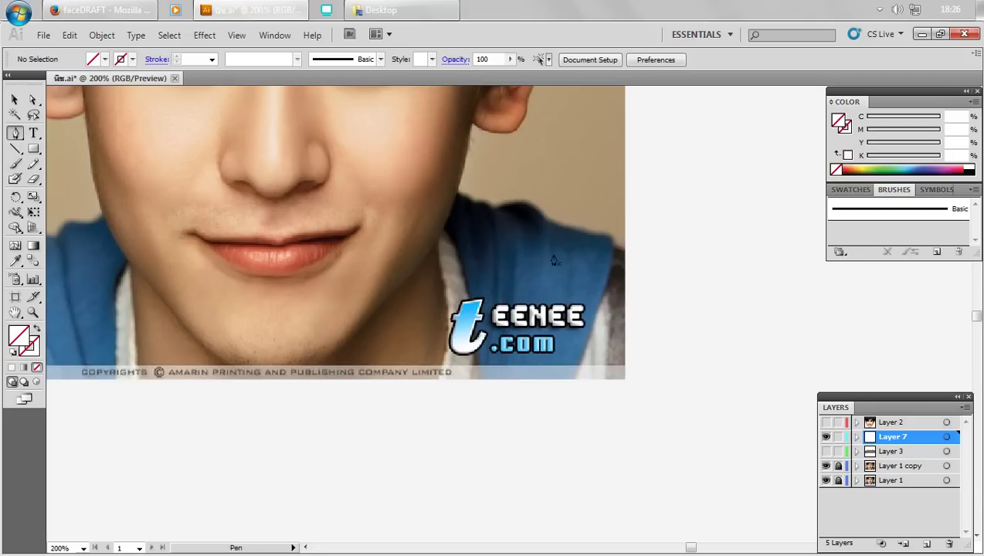
# - Draw a closed curved path down the shirt fold and start another collar path
pyautogui.click(562, 229)
pyautogui.moveTo(569, 311); pyautogui.dragTo(559, 348)
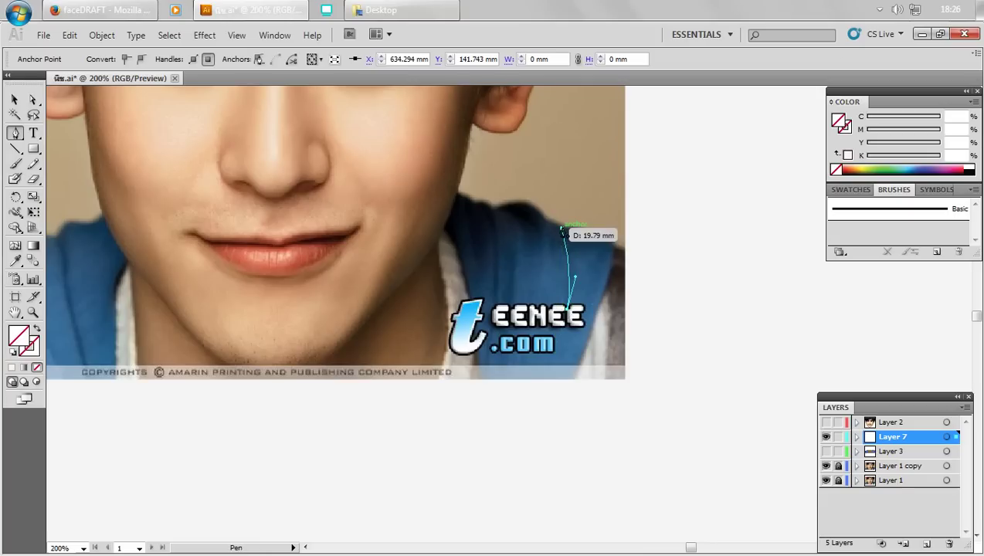
pyautogui.click(563, 230)
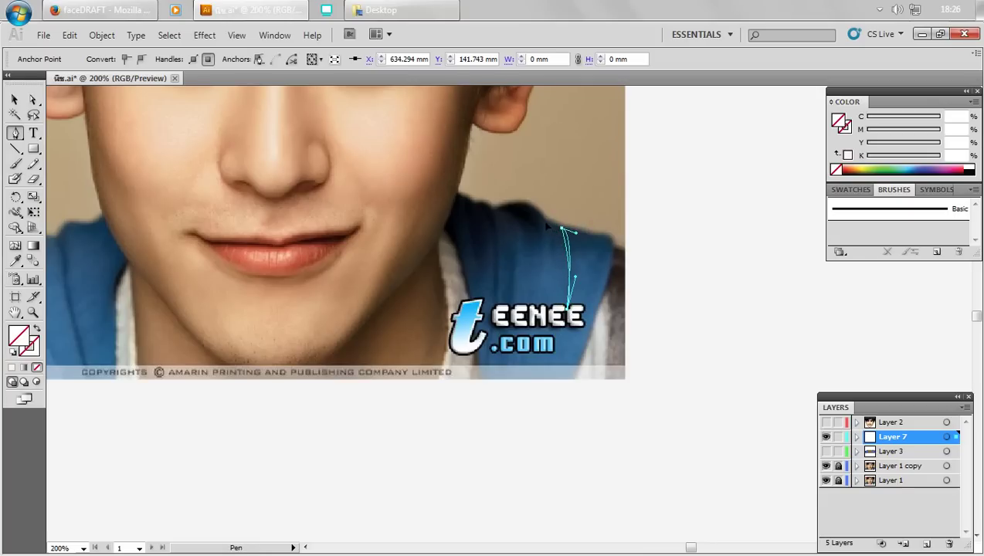
pyautogui.keyDown('ctrl'); pyautogui.click(546, 226); pyautogui.keyUp('ctrl')
pyautogui.moveTo(540, 250)
pyautogui.mouseDown()
pyautogui.moveTo(596, 287)
pyautogui.moveTo(597, 330)
pyautogui.mouseUp()
pyautogui.click(596, 286)
pyautogui.click(573, 248)
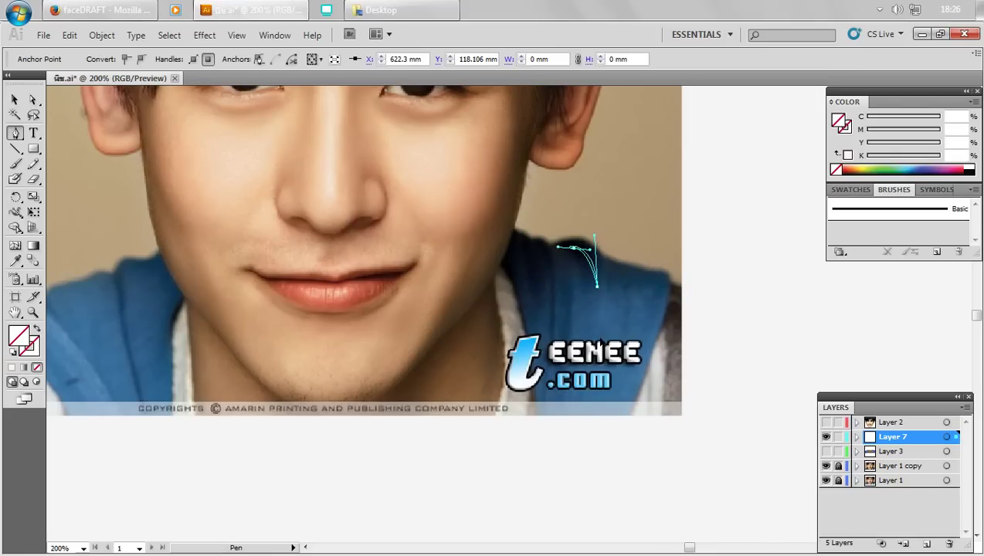
# - Add a curved anchor at the shirt's lower right, deselect, and pan to the hoodie
pyautogui.moveTo(371, 348)
pyautogui.mouseDown()
pyautogui.moveTo(421, 354)
pyautogui.moveTo(427, 383)
pyautogui.mouseUp()
pyautogui.keyDown('ctrl'); pyautogui.click(422, 353); pyautogui.keyUp('ctrl')
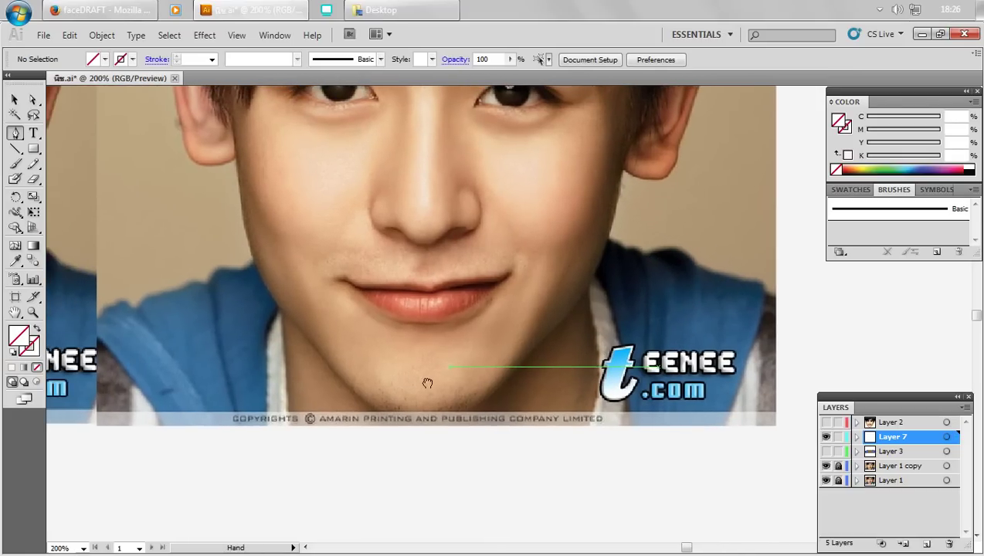
pyautogui.moveTo(741, 399); pyautogui.dragTo(742, 434)
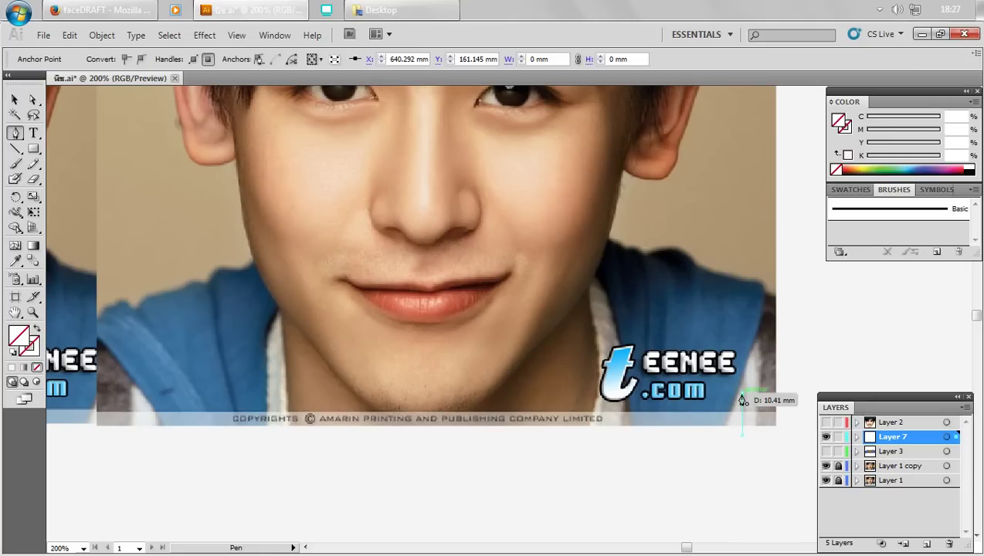
pyautogui.keyDown('ctrl'); pyautogui.click(615, 473); pyautogui.keyUp('ctrl')
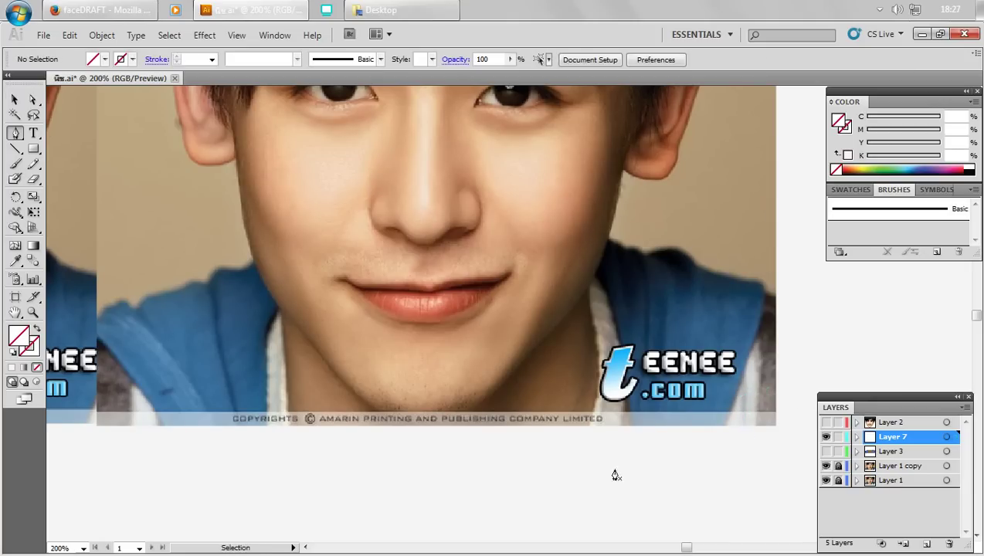
pyautogui.moveTo(424, 456); pyautogui.dragTo(576, 464)
pyautogui.moveTo(443, 481); pyautogui.dragTo(548, 505)
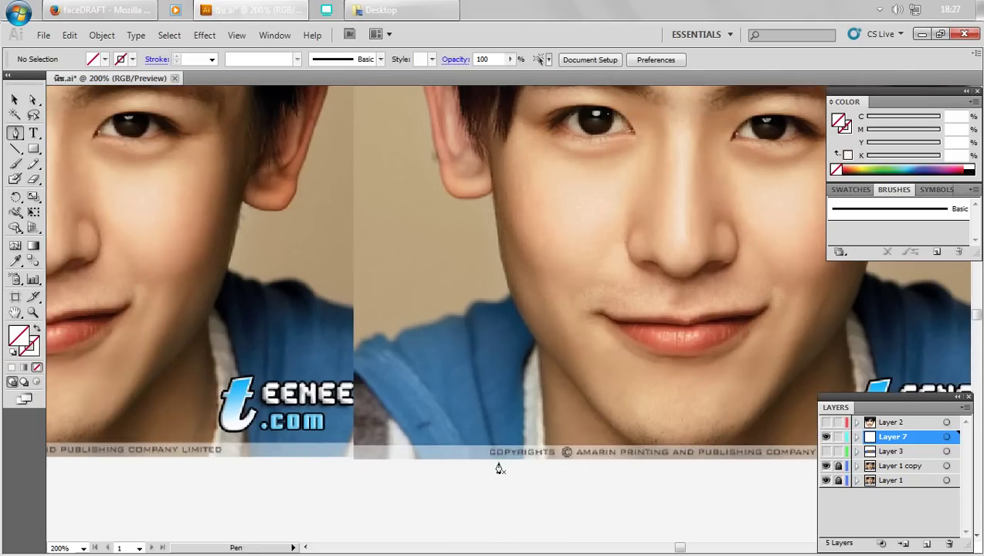
# - Trace two closed curved shapes around the left hoodie folds
pyautogui.click(498, 463)
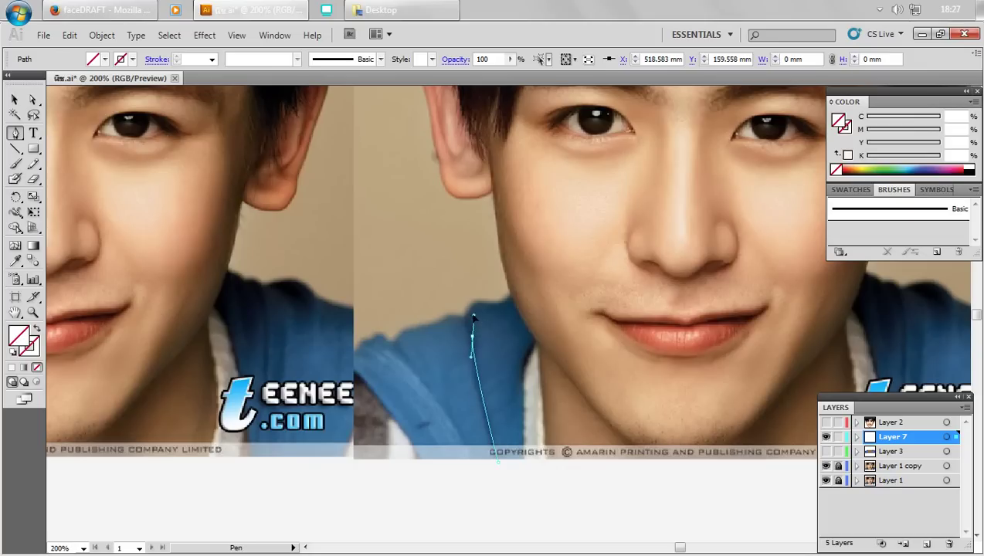
pyautogui.click(472, 314)
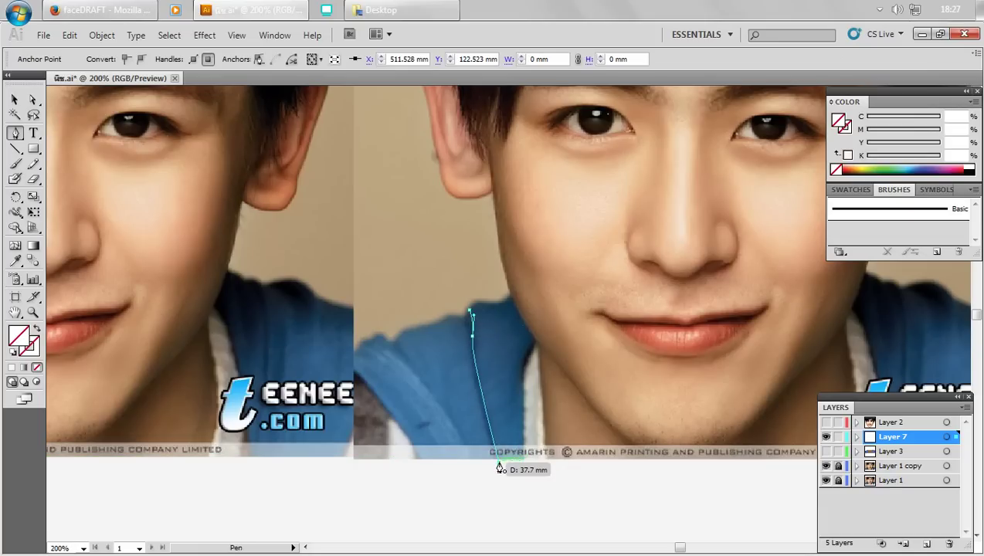
pyautogui.moveTo(499, 463)
pyautogui.mouseDown()
pyautogui.moveTo(522, 510)
pyautogui.moveTo(449, 356)
pyautogui.mouseUp()
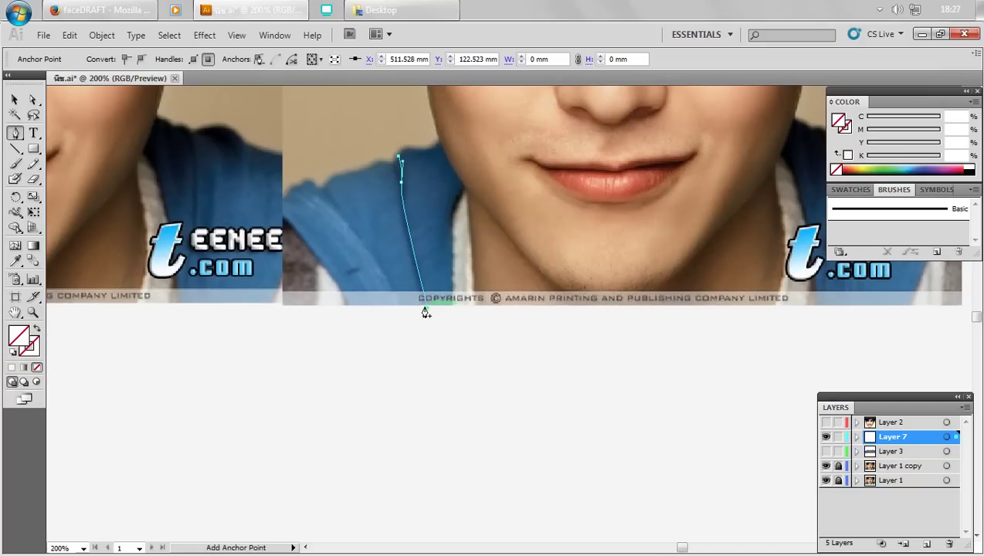
pyautogui.moveTo(428, 307)
pyautogui.mouseDown()
pyautogui.moveTo(461, 393)
pyautogui.moveTo(504, 355)
pyautogui.mouseUp()
pyautogui.keyDown('ctrl'); pyautogui.click(415, 380); pyautogui.keyUp('ctrl')
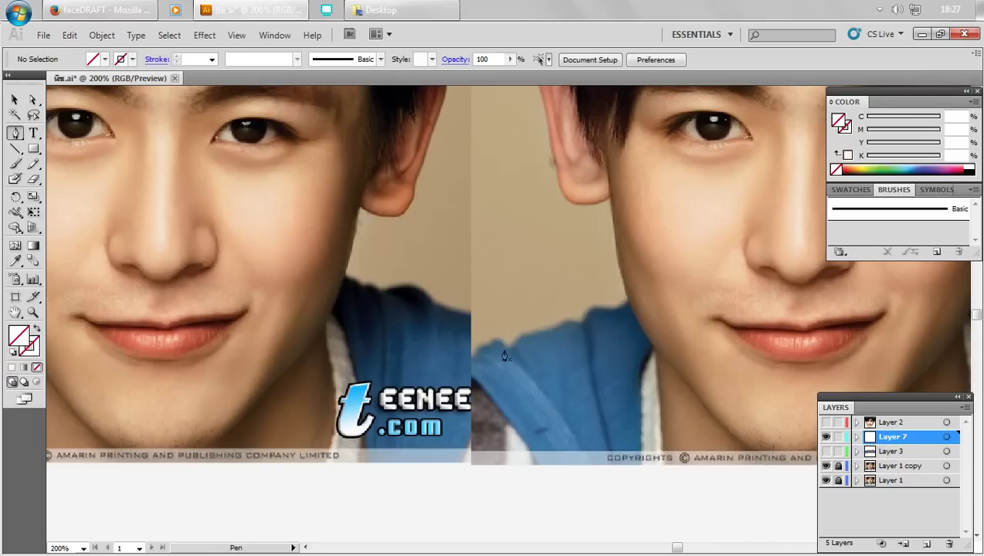
pyautogui.click(515, 357)
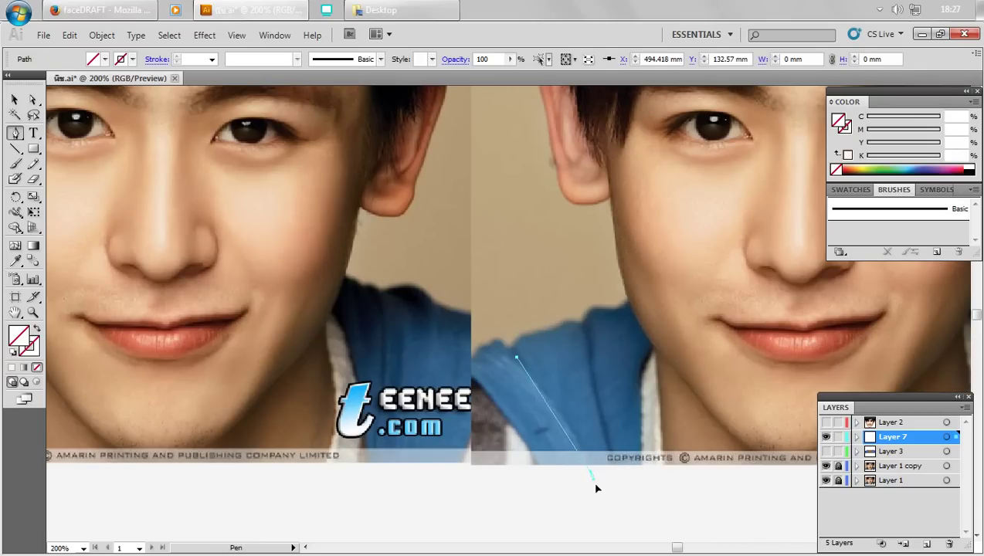
pyautogui.moveTo(600, 515); pyautogui.dragTo(591, 475)
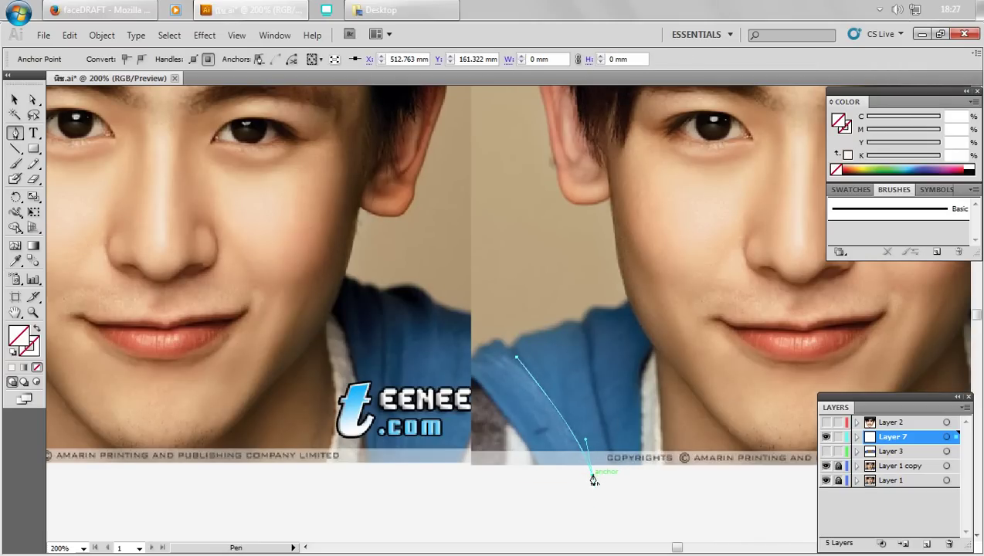
pyautogui.moveTo(518, 358); pyautogui.dragTo(491, 362)
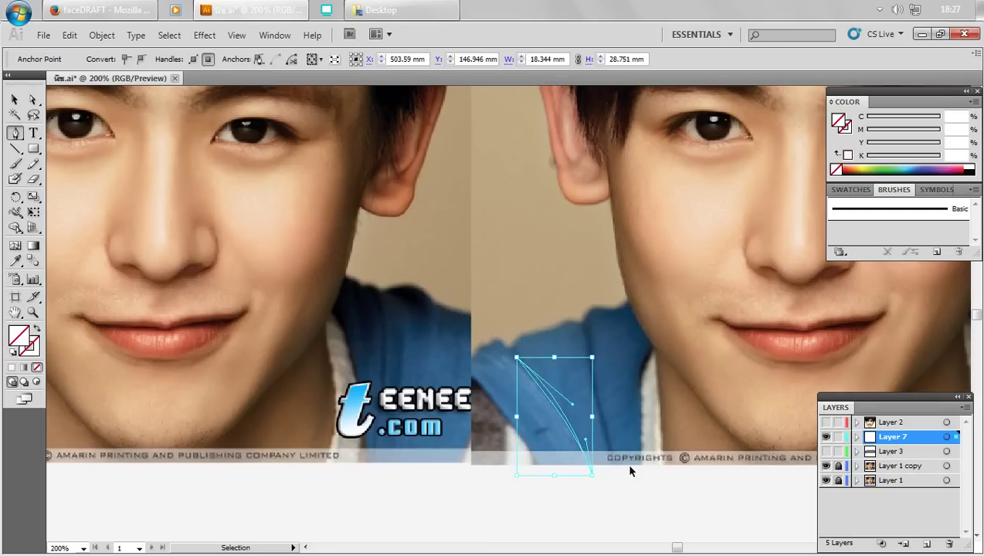
pyautogui.keyDown('ctrl'); pyautogui.click(625, 489); pyautogui.keyUp('ctrl')
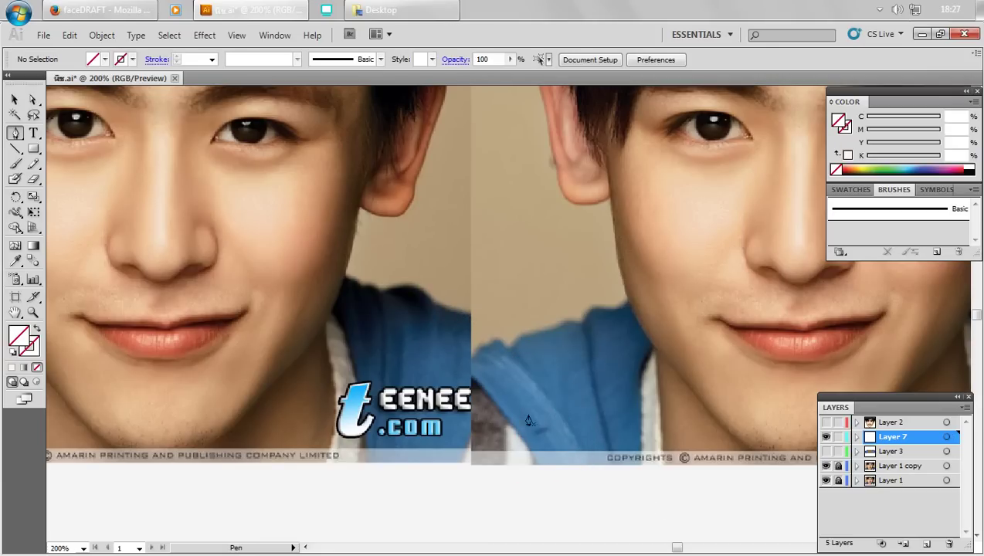
# - Draw a curved path along the hoodie collar down toward the neck edge
pyautogui.moveTo(641, 495)
pyautogui.mouseDown()
pyautogui.moveTo(610, 439)
pyautogui.moveTo(578, 424)
pyautogui.mouseUp()
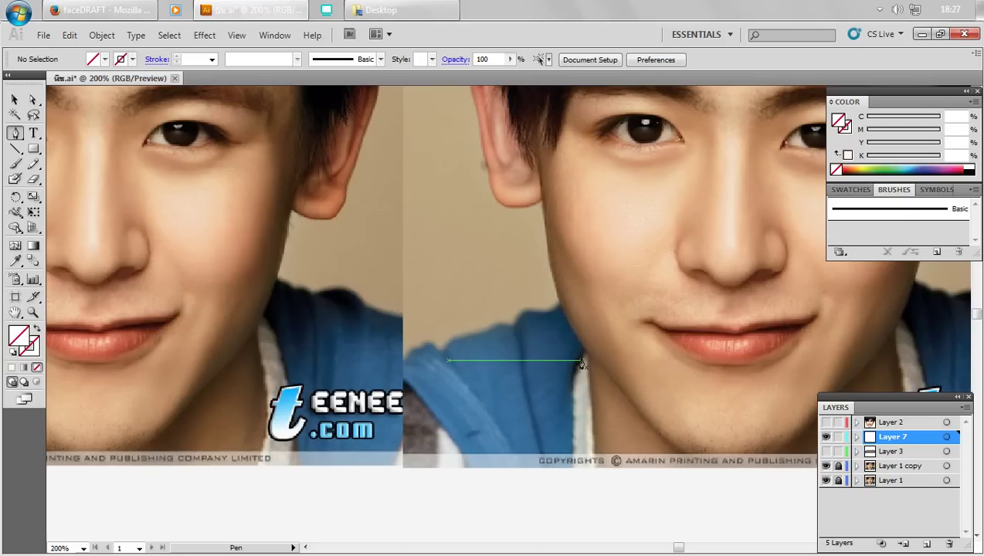
pyautogui.moveTo(579, 365)
pyautogui.mouseDown()
pyautogui.moveTo(550, 418)
pyautogui.moveTo(570, 443)
pyautogui.moveTo(536, 457)
pyautogui.mouseUp()
pyautogui.moveTo(526, 384)
pyautogui.mouseDown()
pyautogui.moveTo(500, 340)
pyautogui.moveTo(511, 336)
pyautogui.moveTo(461, 346)
pyautogui.moveTo(525, 438)
pyautogui.mouseUp()
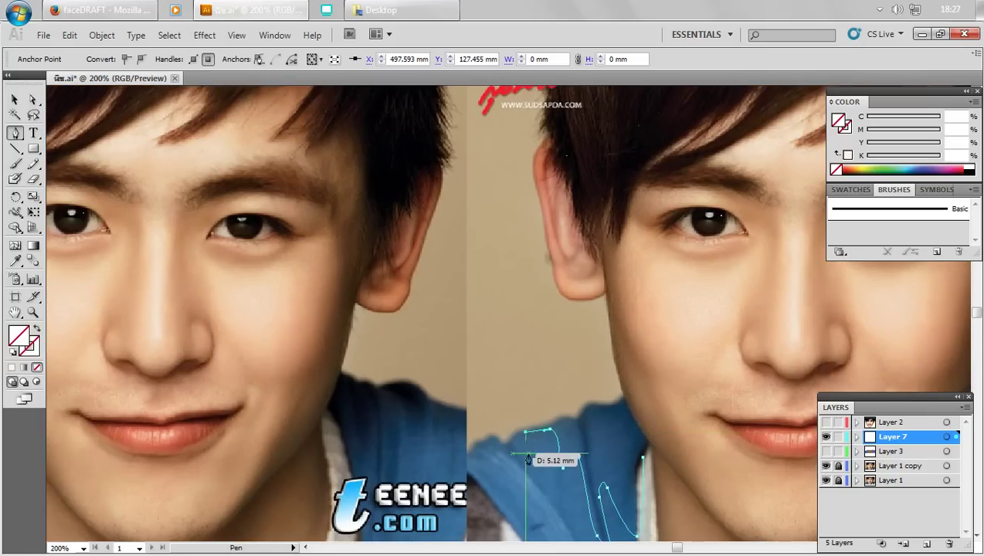
pyautogui.press('v')
pyautogui.press('p')
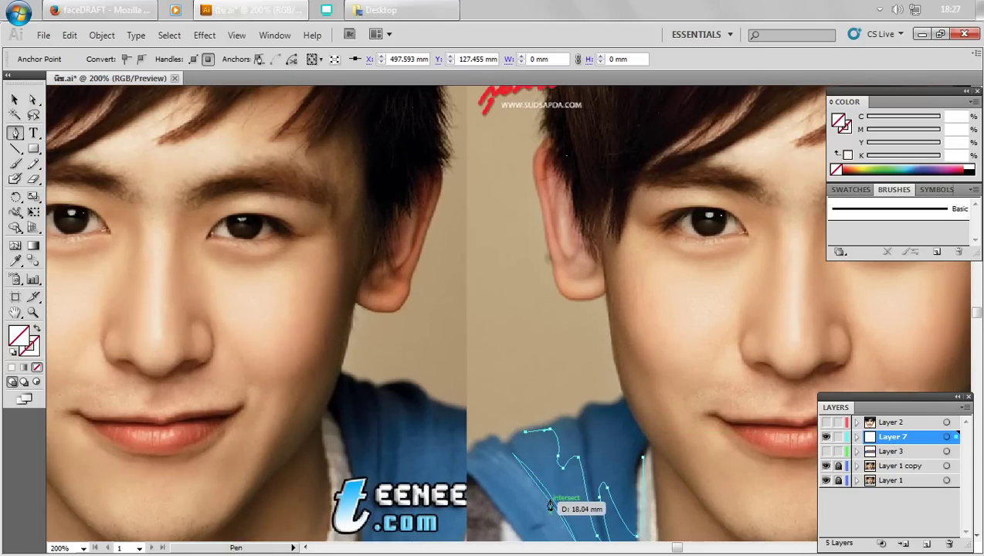
pyautogui.moveTo(550, 502)
pyautogui.mouseDown()
pyautogui.moveTo(487, 444)
pyautogui.moveTo(507, 440)
pyautogui.mouseUp()
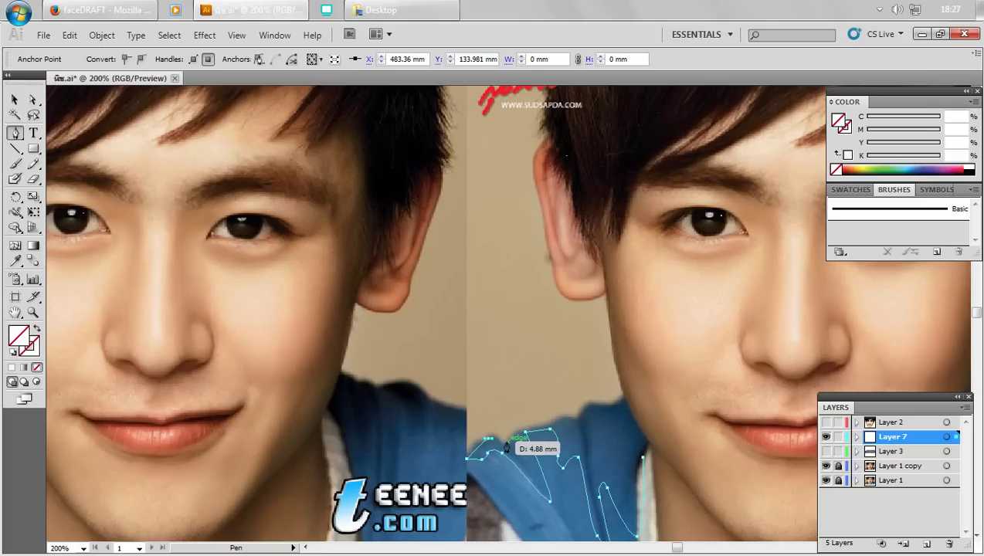
pyautogui.moveTo(562, 424)
pyautogui.mouseDown()
pyautogui.moveTo(626, 409)
pyautogui.moveTo(633, 396)
pyautogui.mouseUp()
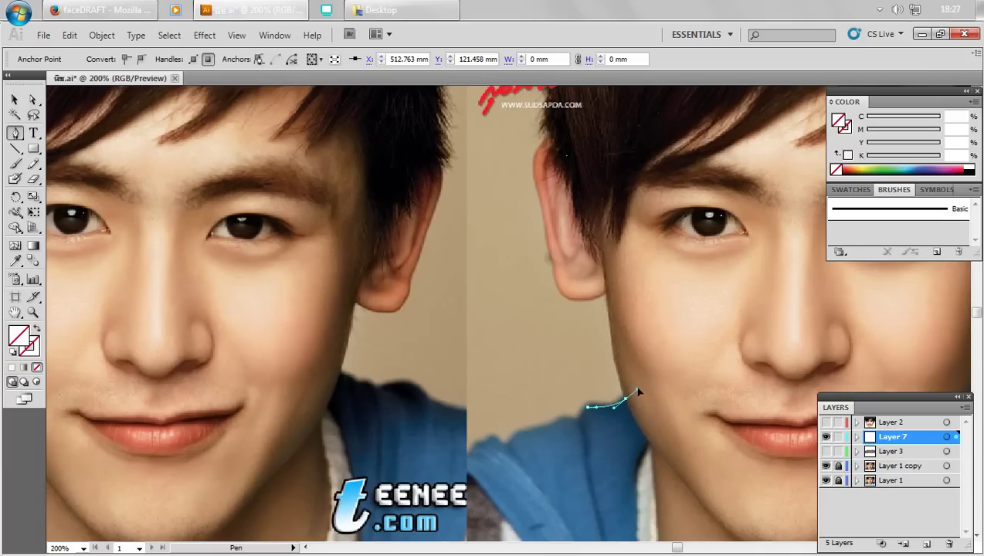
pyautogui.moveTo(642, 457)
pyautogui.mouseDown()
pyautogui.moveTo(634, 487)
pyautogui.moveTo(530, 443)
pyautogui.mouseUp()
# - Zoom to 300% on the chin and outline the right-shoulder hoodie edge along the jaw
pyautogui.moveTo(786, 319); pyautogui.dragTo(505, 446)
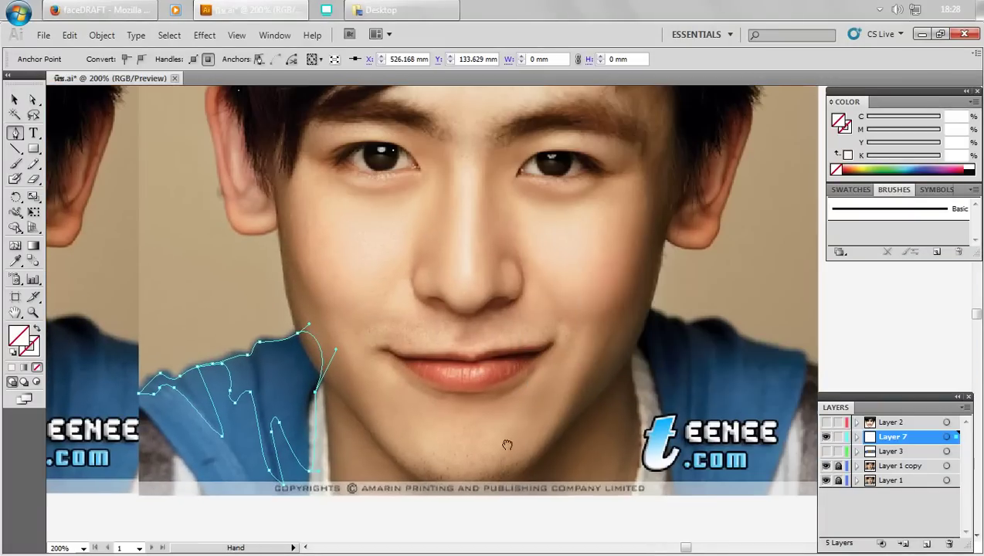
pyautogui.keyDown('ctrl'); pyautogui.click(610, 363); pyautogui.keyUp('ctrl')
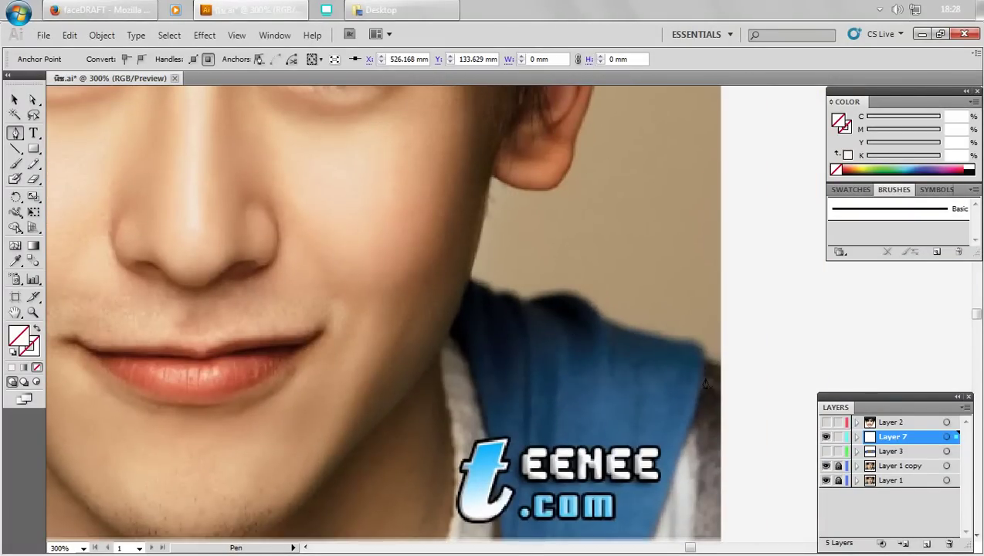
pyautogui.moveTo(621, 410); pyautogui.dragTo(615, 380)
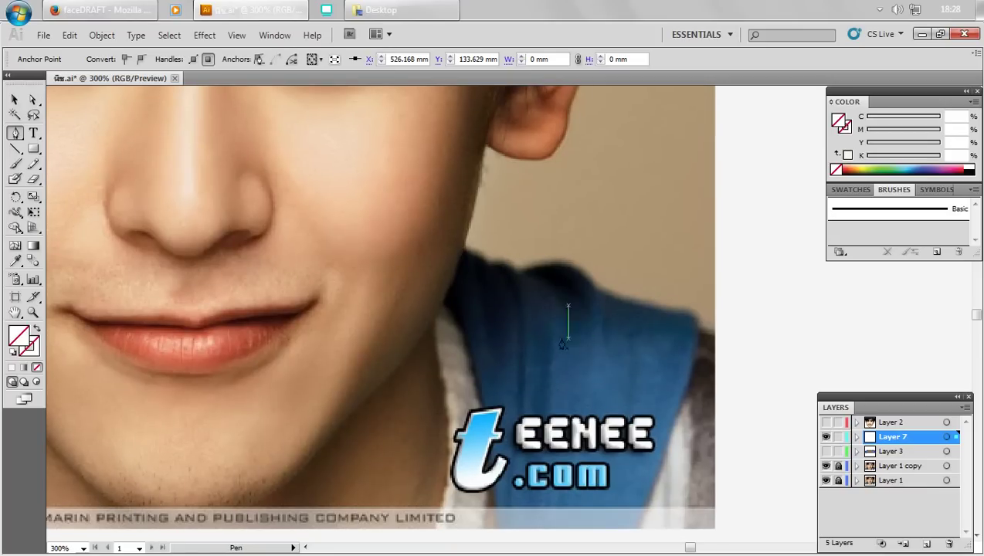
pyautogui.click(697, 346)
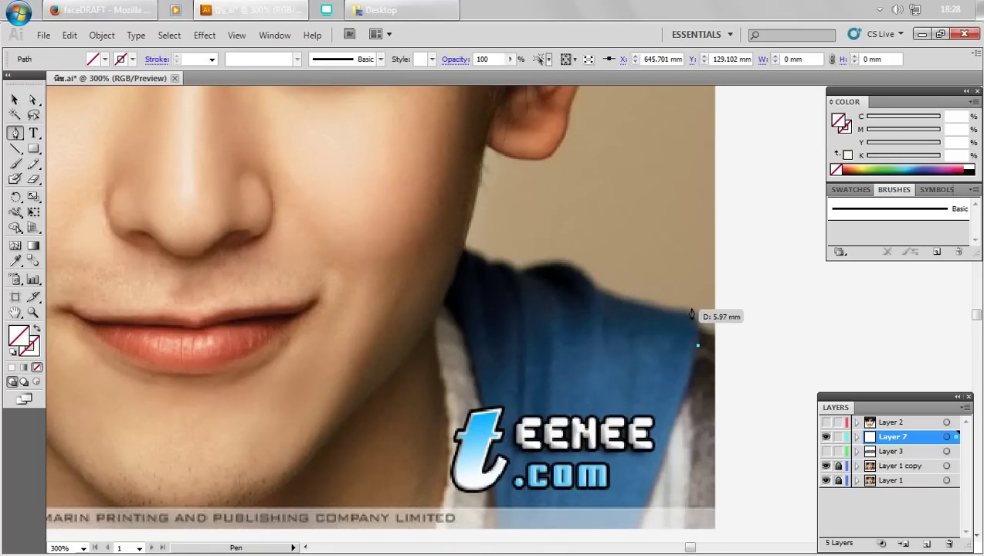
pyautogui.click(688, 314)
pyautogui.moveTo(672, 312)
pyautogui.mouseDown()
pyautogui.moveTo(569, 269)
pyautogui.moveTo(473, 270)
pyautogui.mouseUp()
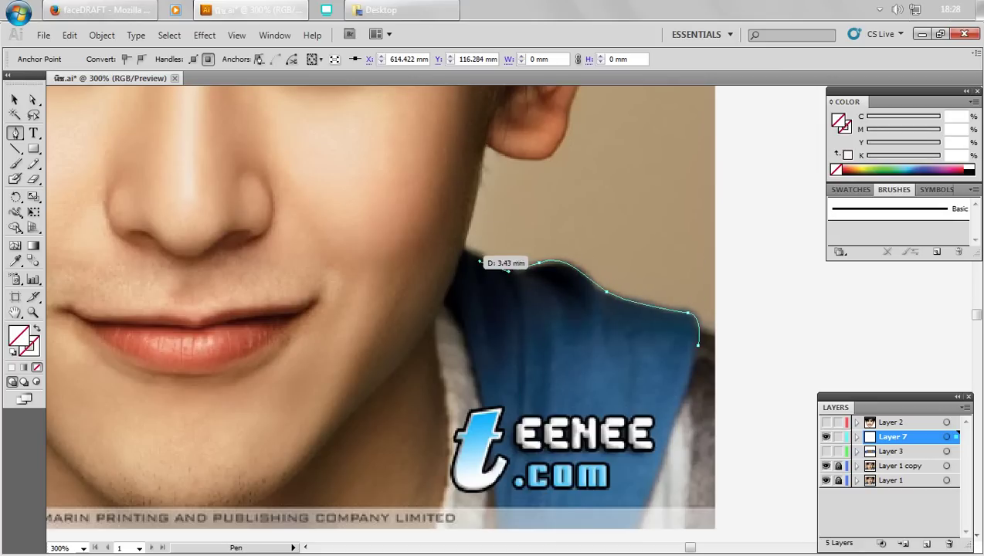
pyautogui.moveTo(459, 246)
pyautogui.mouseDown()
pyautogui.moveTo(459, 295)
pyautogui.moveTo(432, 344)
pyautogui.moveTo(471, 384)
pyautogui.moveTo(446, 374)
pyautogui.moveTo(466, 391)
pyautogui.moveTo(478, 447)
pyautogui.moveTo(523, 536)
pyautogui.moveTo(547, 306)
pyautogui.mouseUp()
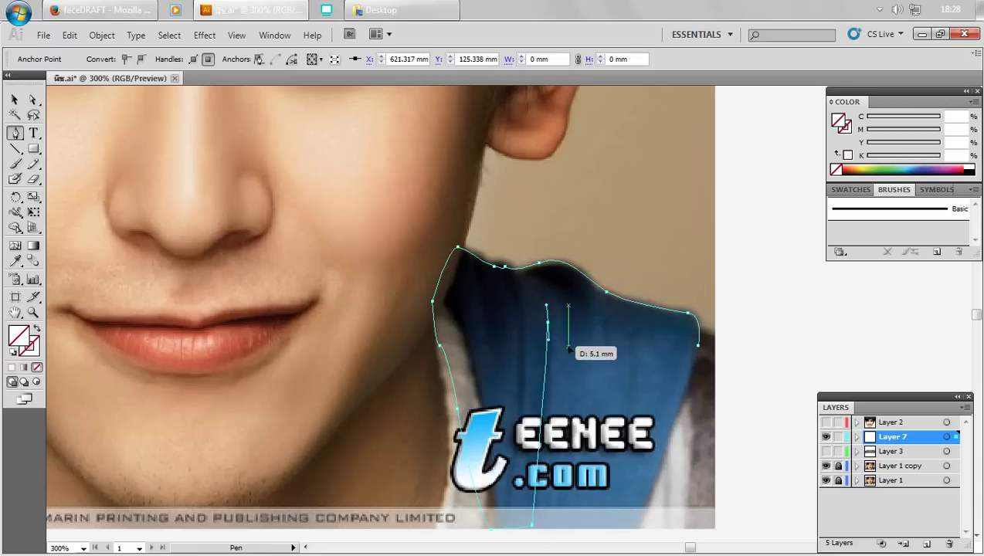
pyautogui.moveTo(564, 366); pyautogui.dragTo(594, 361)
pyautogui.moveTo(591, 326)
pyautogui.mouseDown()
pyautogui.moveTo(611, 340)
pyautogui.moveTo(630, 332)
pyautogui.moveTo(661, 345)
pyautogui.moveTo(683, 339)
pyautogui.moveTo(699, 314)
pyautogui.mouseUp()
pyautogui.press('v')
pyautogui.keyDown('ctrl'); pyautogui.click(693, 261); pyautogui.keyUp('ctrl')
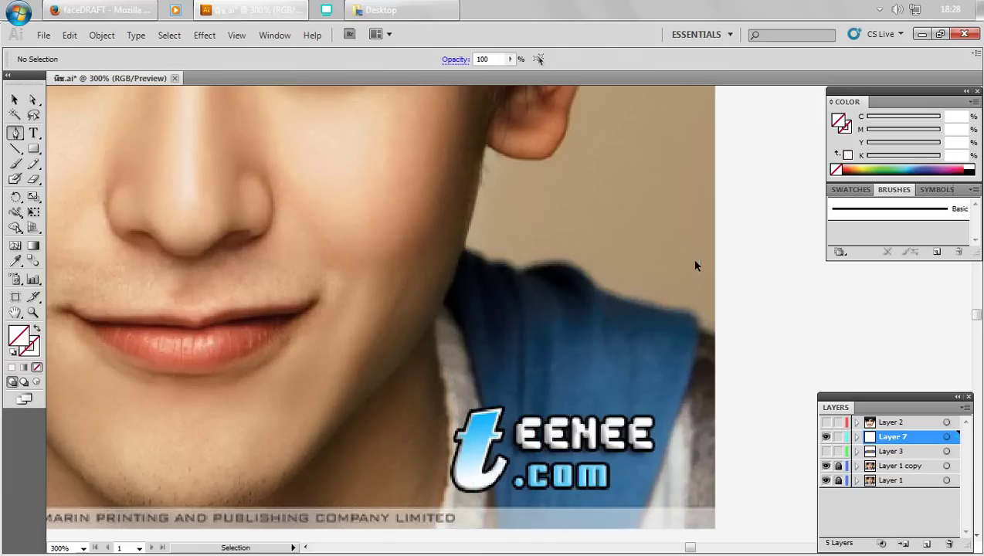
# - Close the hoodie outline along its top edge and trace anchors down the jaw side
pyautogui.moveTo(568, 266); pyautogui.dragTo(568, 305)
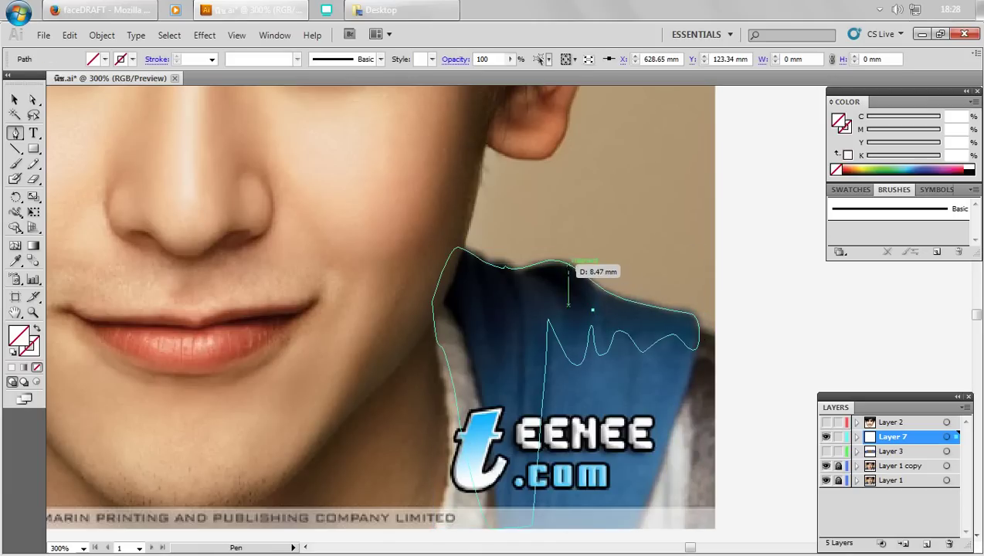
pyautogui.moveTo(519, 268)
pyautogui.mouseDown()
pyautogui.moveTo(533, 272)
pyautogui.moveTo(506, 270)
pyautogui.mouseUp()
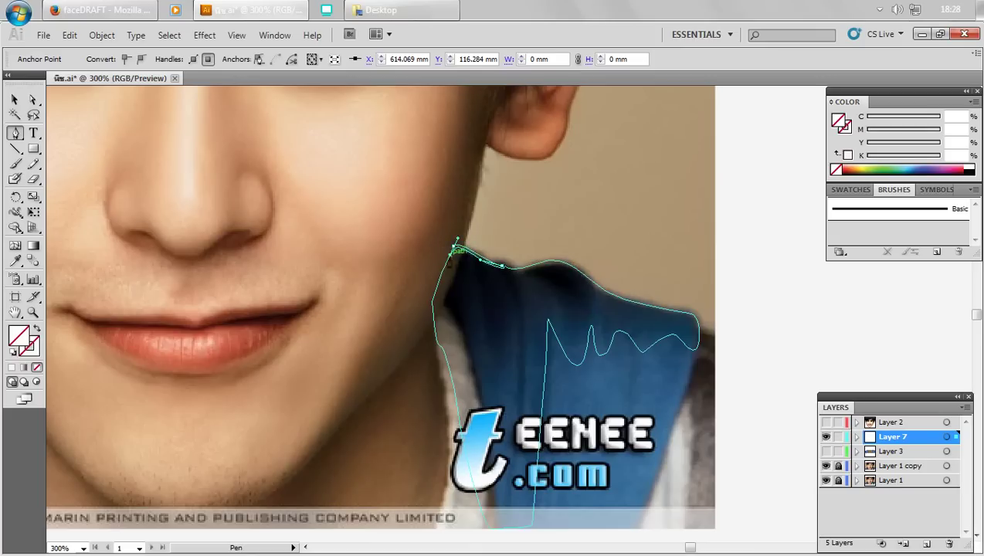
pyautogui.click(455, 249)
pyautogui.click(441, 310)
pyautogui.click(461, 332)
pyautogui.click(462, 355)
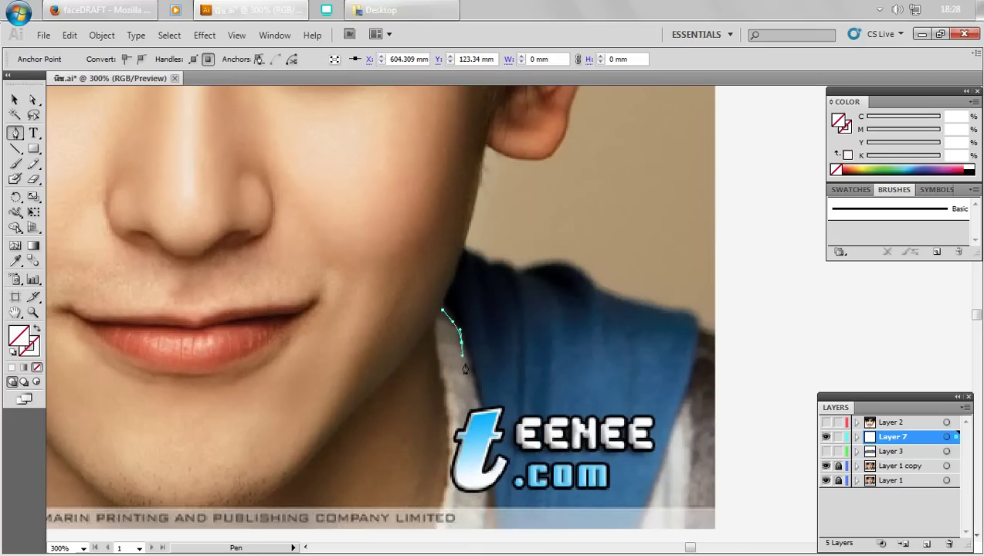
pyautogui.click(480, 407)
pyautogui.moveTo(475, 313); pyautogui.dragTo(488, 317)
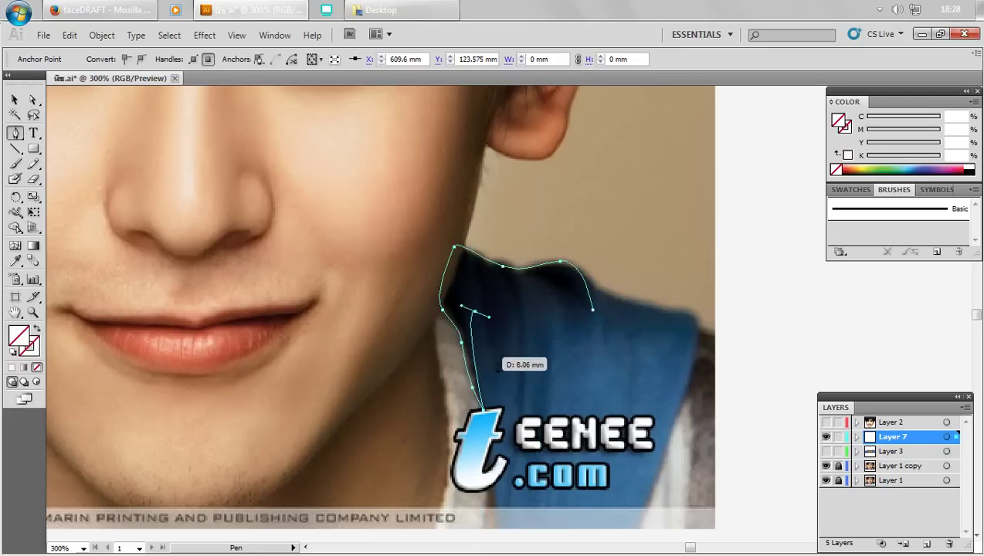
pyautogui.click(502, 355)
pyautogui.click(519, 317)
# - Draw the zigzag fold path inside the hoodie, then deselect and zoom out to 150%
pyautogui.click(530, 399)
pyautogui.click(542, 321)
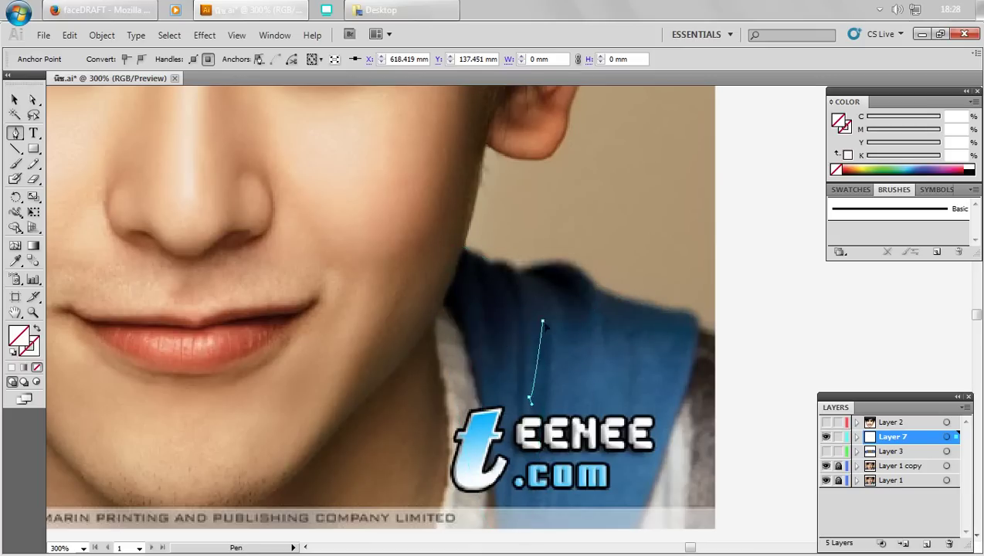
pyautogui.click(539, 346)
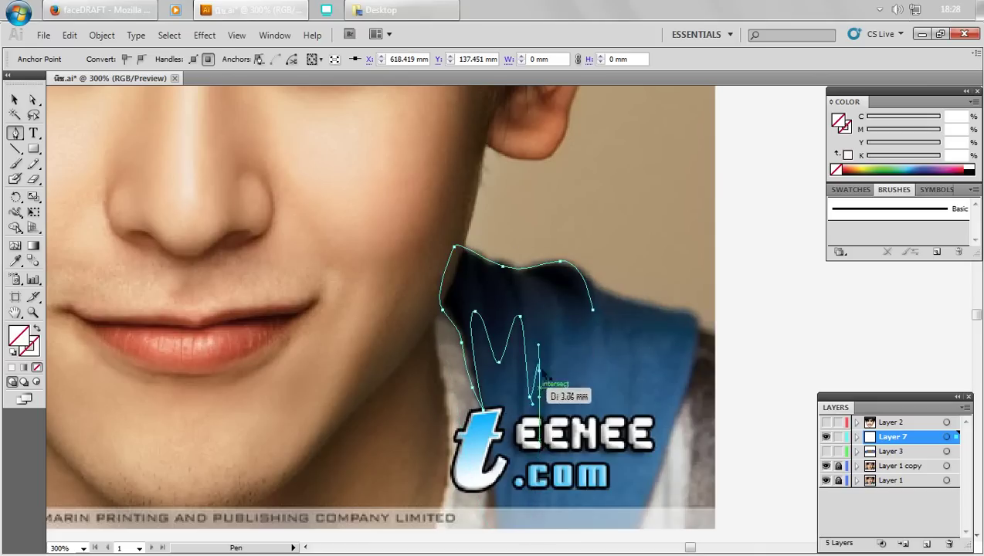
pyautogui.click(538, 294)
pyautogui.moveTo(545, 400); pyautogui.dragTo(550, 306)
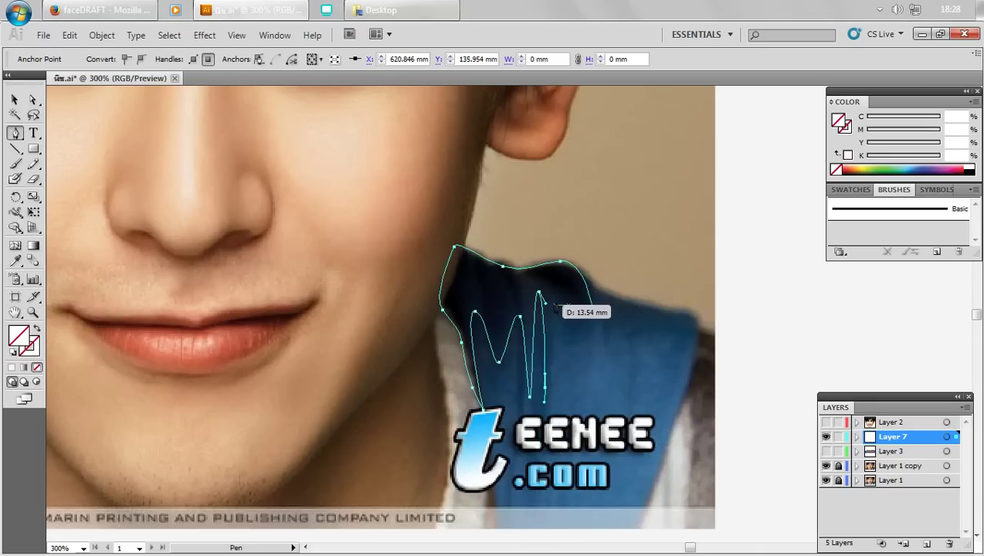
pyautogui.click(556, 292)
pyautogui.click(575, 310)
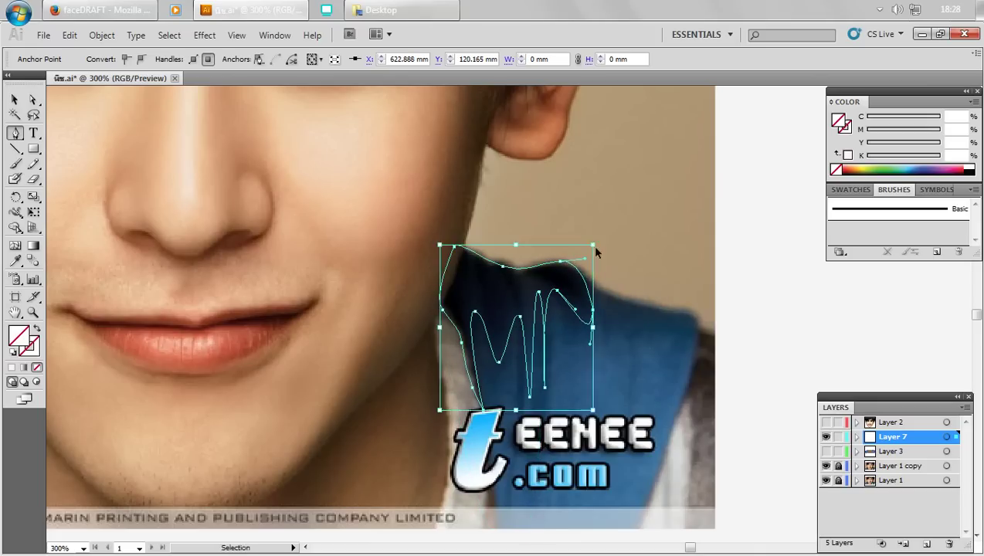
pyautogui.hotkey('ctrl', 'shift', 'a')
pyautogui.hotkey('ctrl', '-')
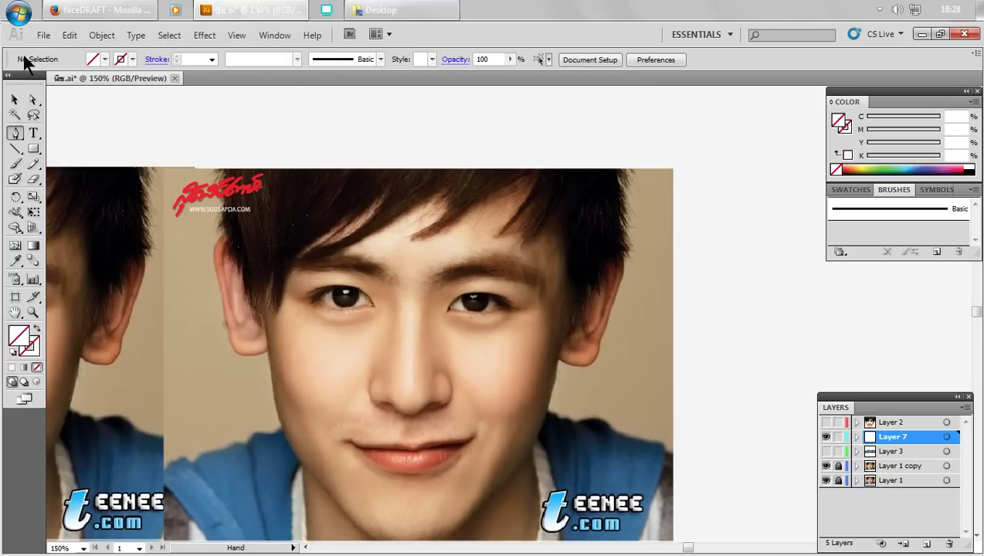
# - Show Layer 3 and Layer 2 so the face, hair and shirt artwork appear over the photo
pyautogui.click(21, 100)
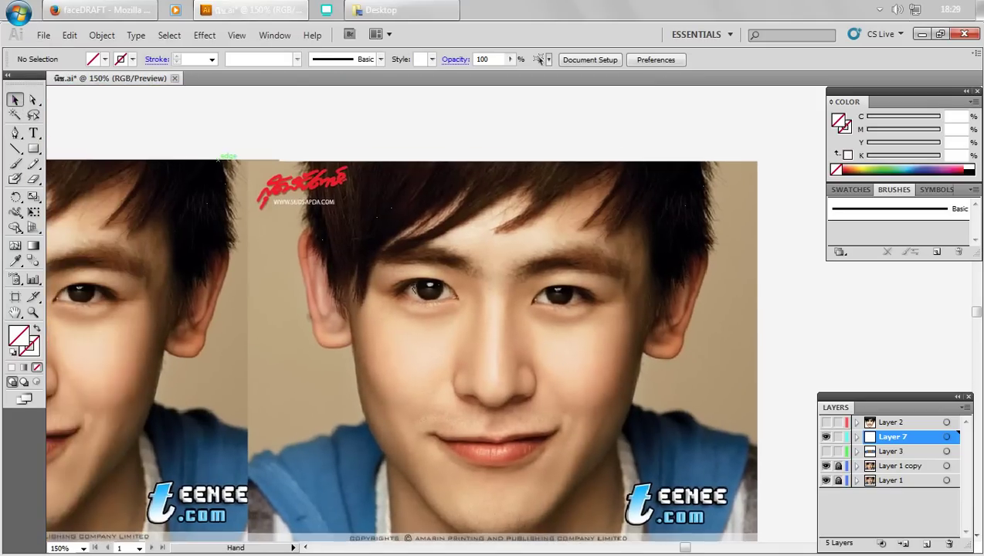
pyautogui.scroll(-1, 446, 222)
pyautogui.hscroll(-1, 445, 222)
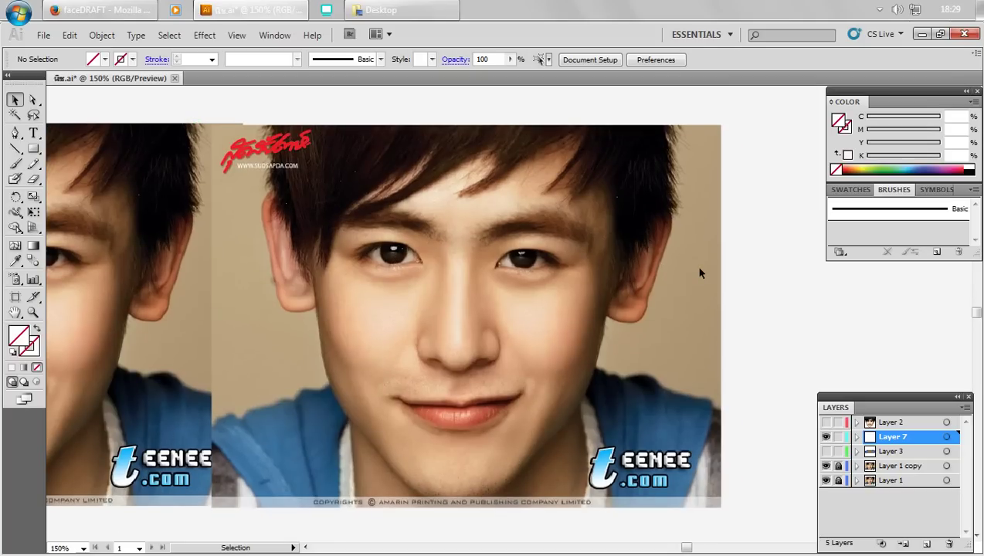
pyautogui.click(826, 451)
pyautogui.click(826, 422)
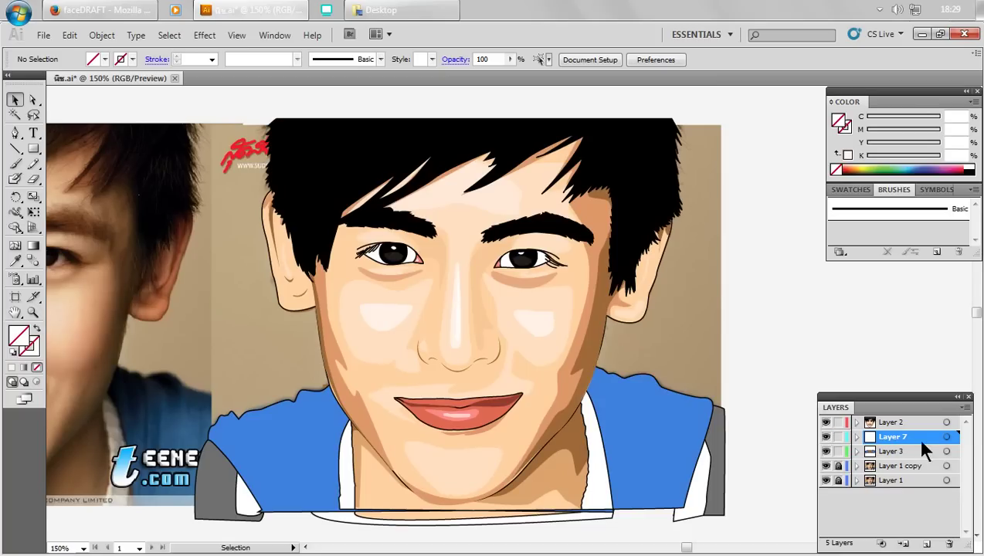
# - Select all the shirt paths on Layer 7 and open the fill Color Picker
pyautogui.click(947, 438)
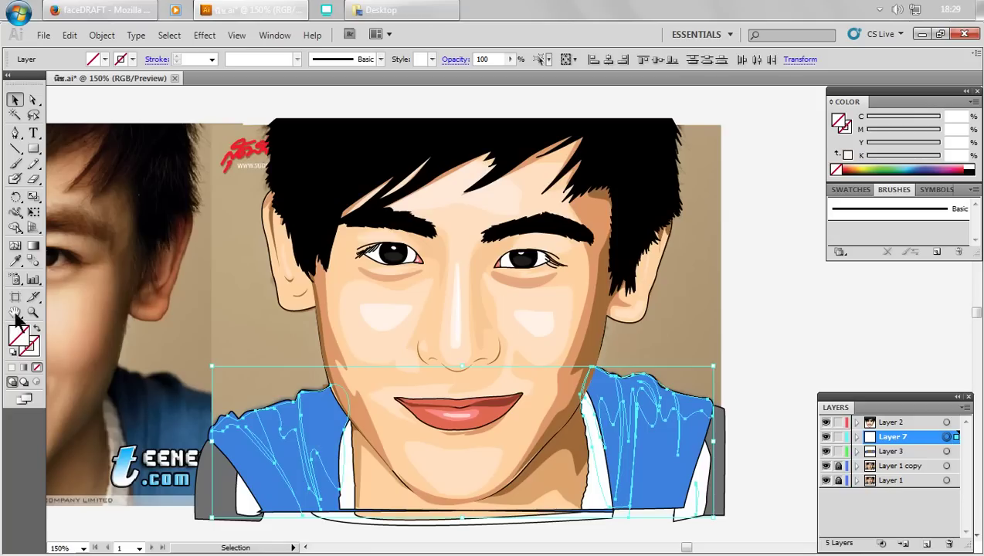
pyautogui.click(15, 263)
pyautogui.hotkey('ctrl', 'shift', 'a')
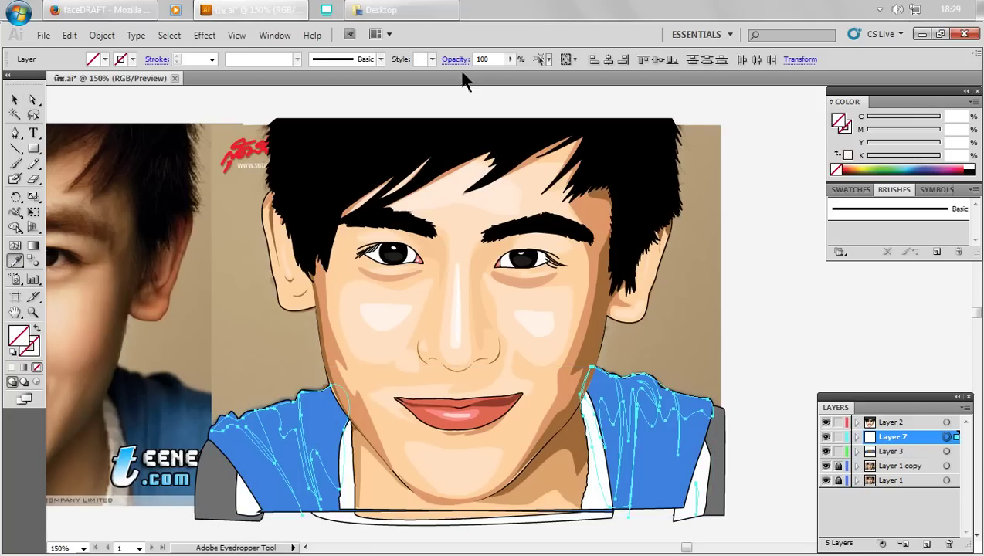
pyautogui.doubleClick(17, 340)
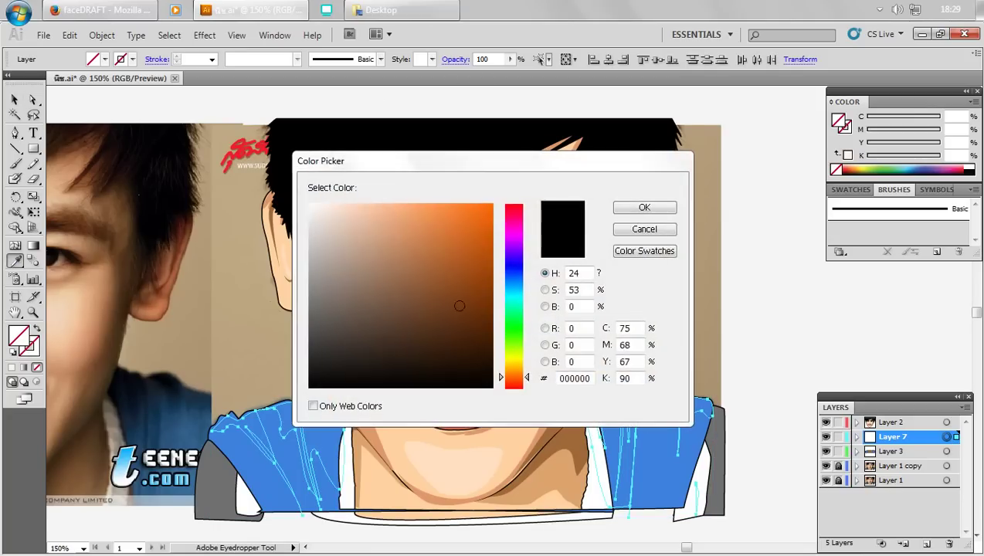
# - Fill the shirt paths with black, trying 28% opacity before restoring full opacity
pyautogui.click(656, 206)
pyautogui.click(510, 59)
pyautogui.moveTo(509, 74); pyautogui.dragTo(458, 75)
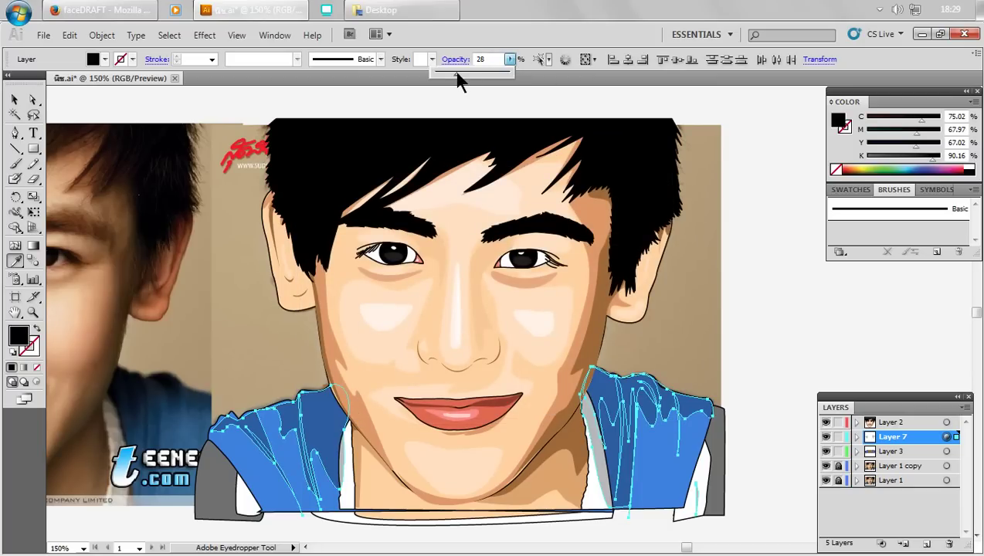
pyautogui.moveTo(458, 77); pyautogui.dragTo(584, 77)
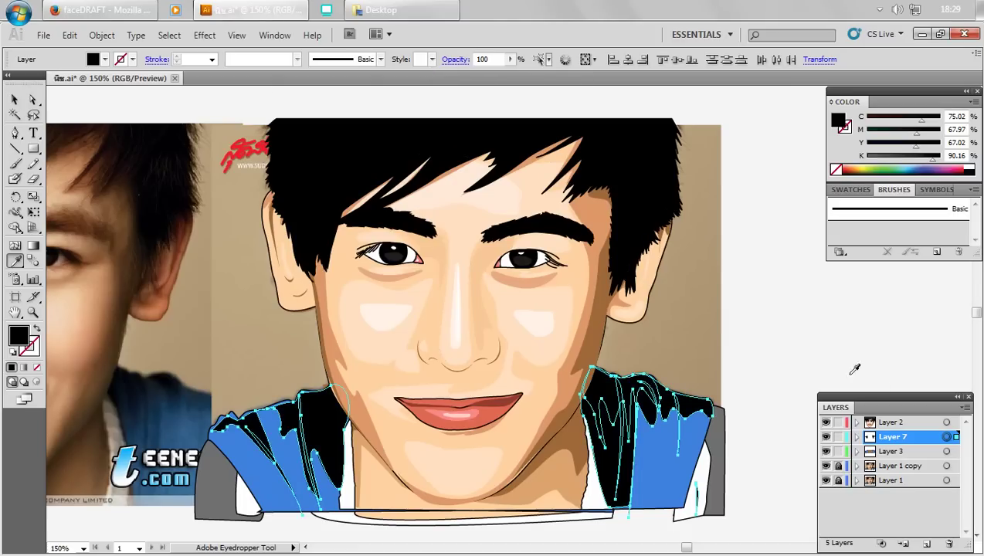
# - Fade the right shoulder fold path to 26% opacity
pyautogui.click(15, 99)
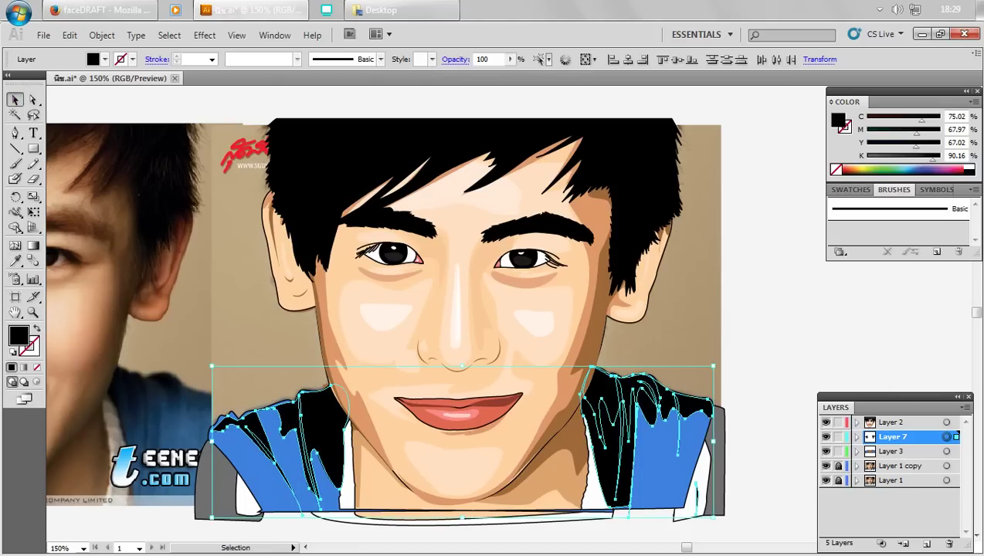
pyautogui.click(830, 300)
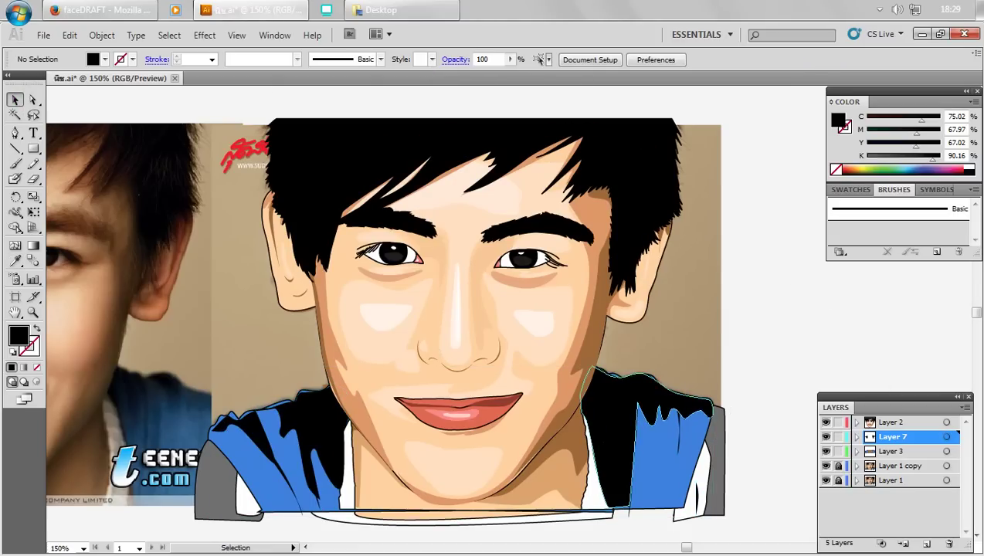
pyautogui.click(606, 433)
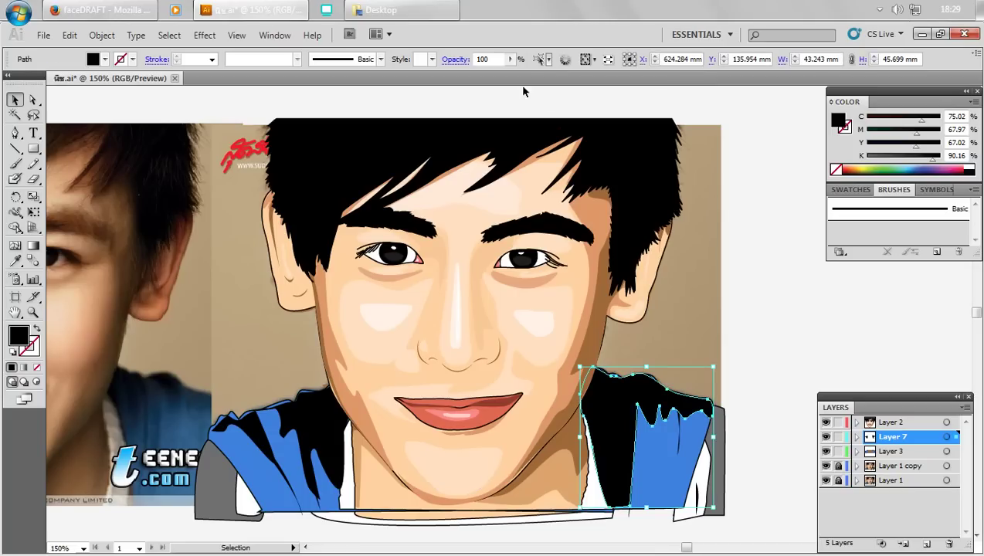
pyautogui.click(510, 59)
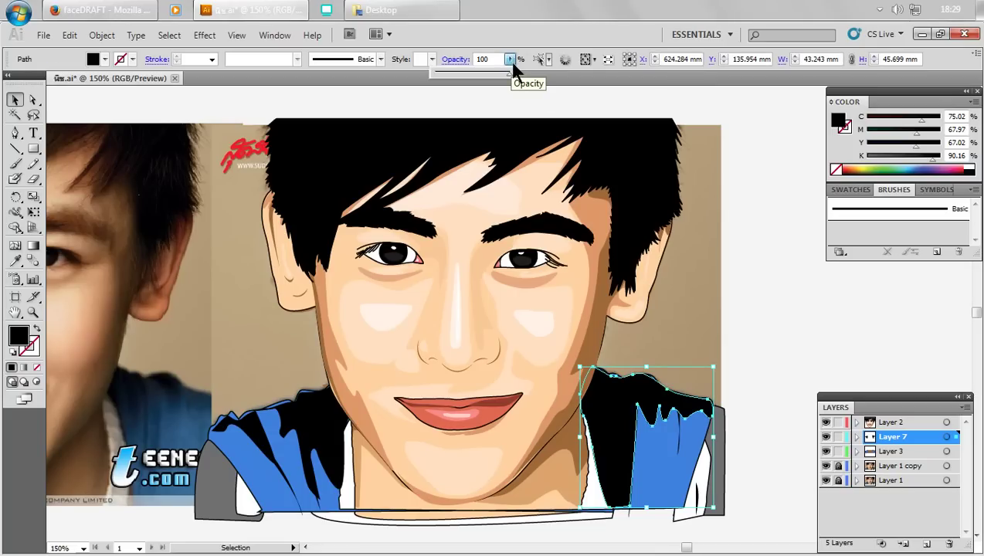
pyautogui.moveTo(510, 74); pyautogui.dragTo(454, 78)
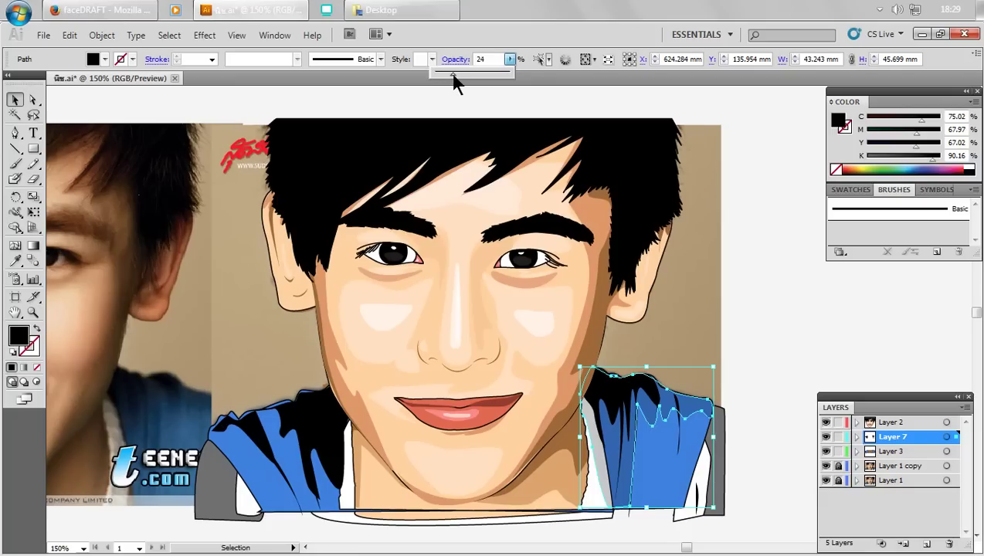
pyautogui.moveTo(454, 81); pyautogui.dragTo(457, 82)
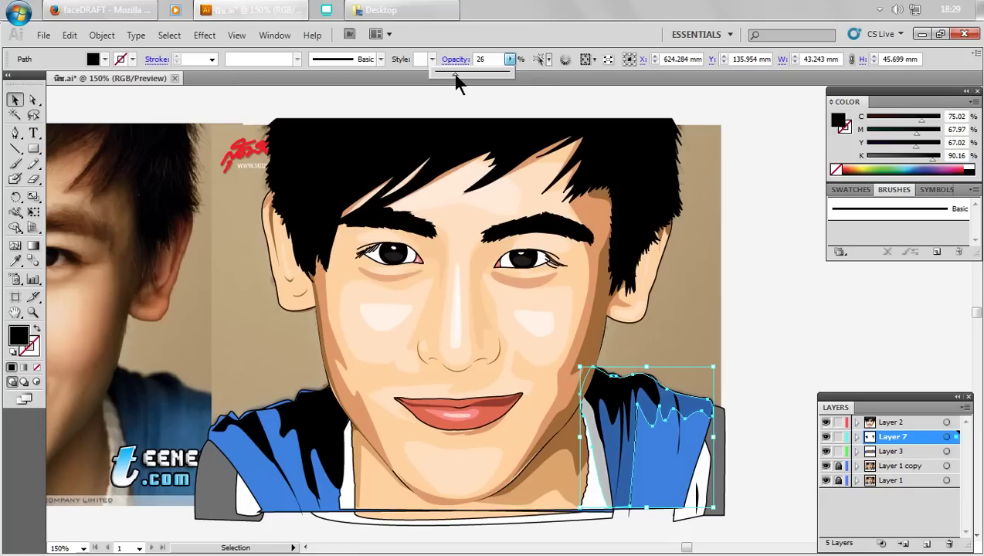
pyautogui.click(768, 309)
# - Make the small collar-side fold semi-transparent at 38% opacity
pyautogui.click(635, 394)
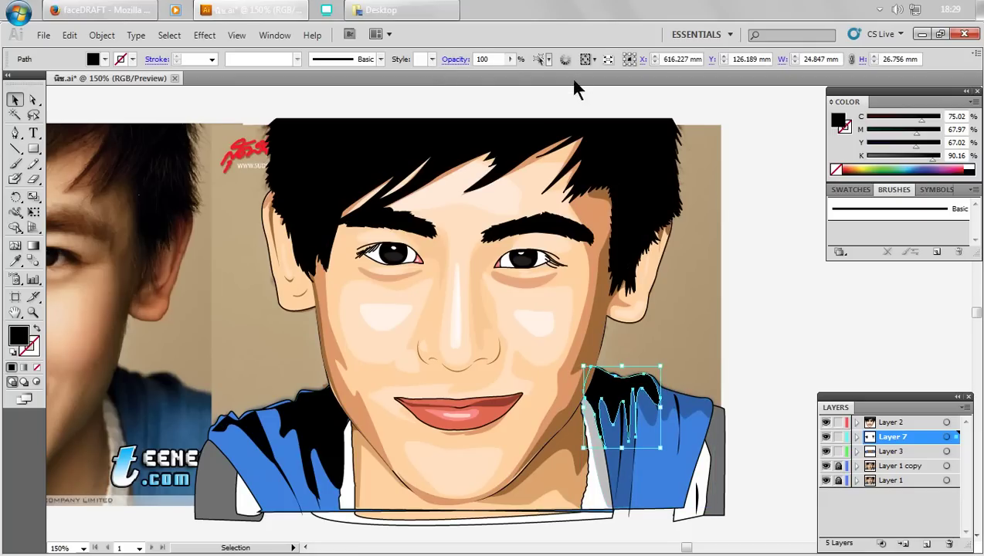
pyautogui.click(509, 58)
pyautogui.moveTo(510, 74); pyautogui.dragTo(459, 77)
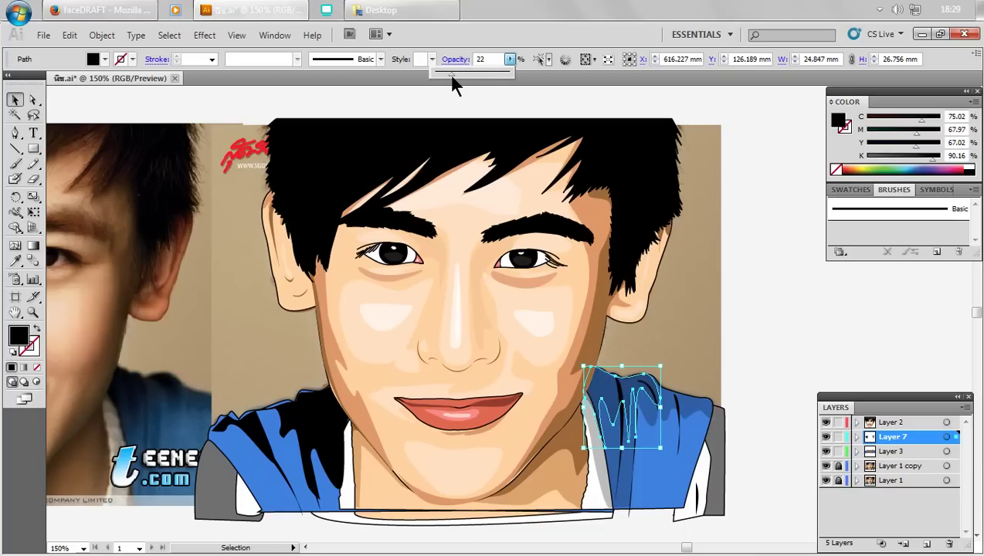
pyautogui.click(806, 323)
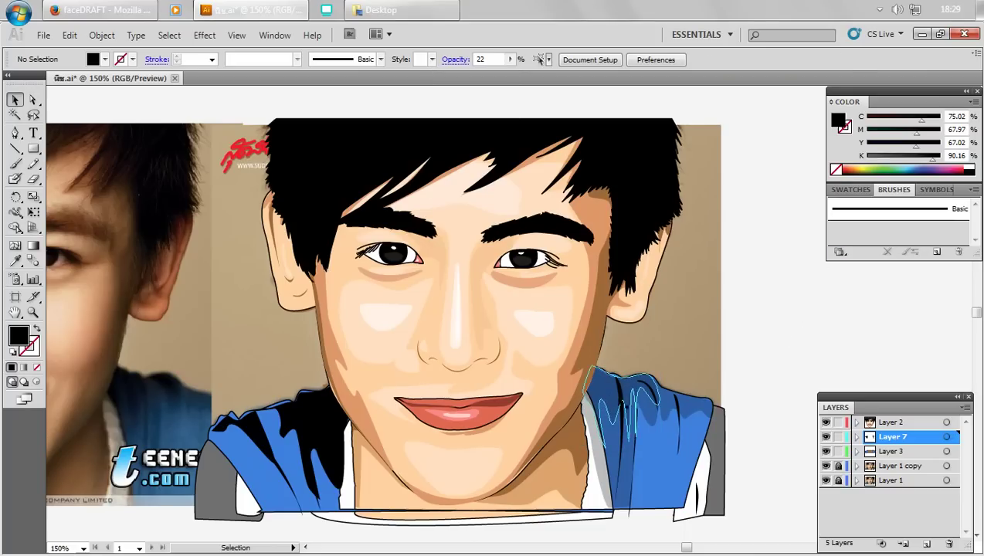
pyautogui.click(621, 402)
pyautogui.click(510, 59)
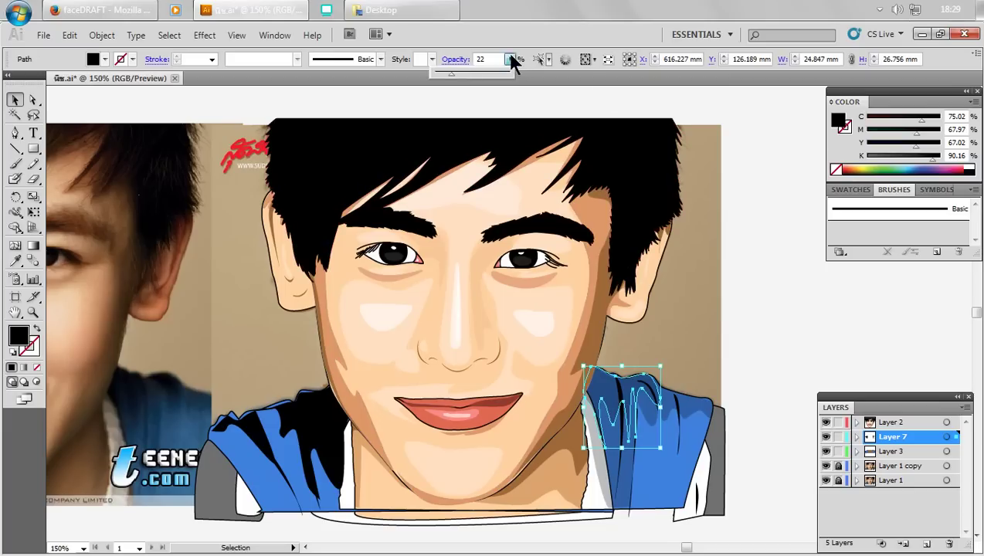
pyautogui.click(464, 75)
pyautogui.click(890, 338)
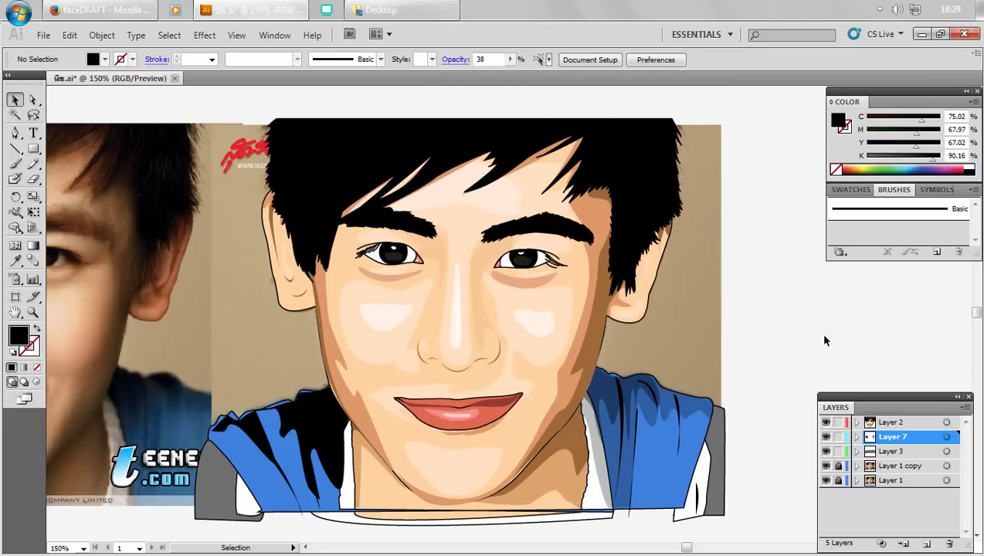
# - Set the left shoulder fold path to 26% opacity
pyautogui.click(224, 427)
pyautogui.click(510, 59)
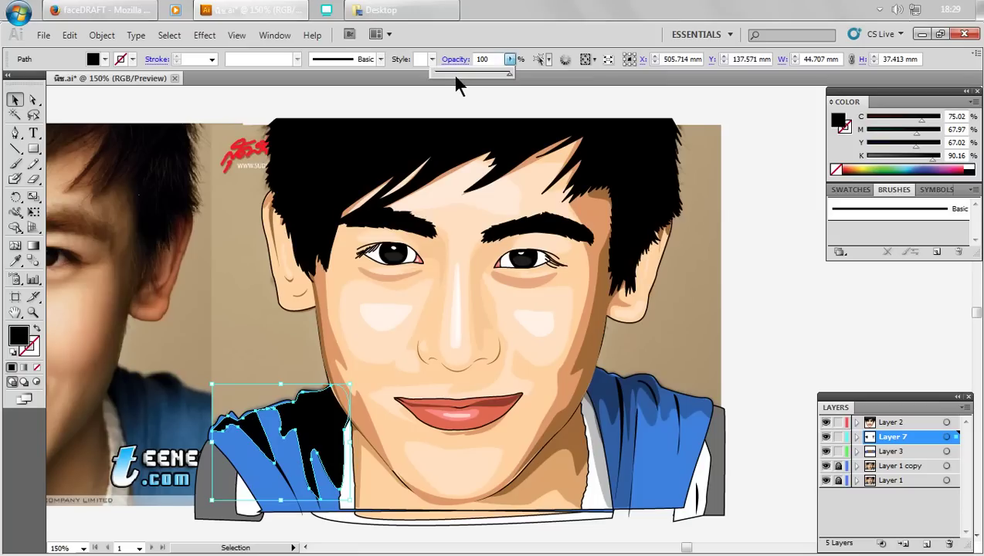
pyautogui.click(456, 77)
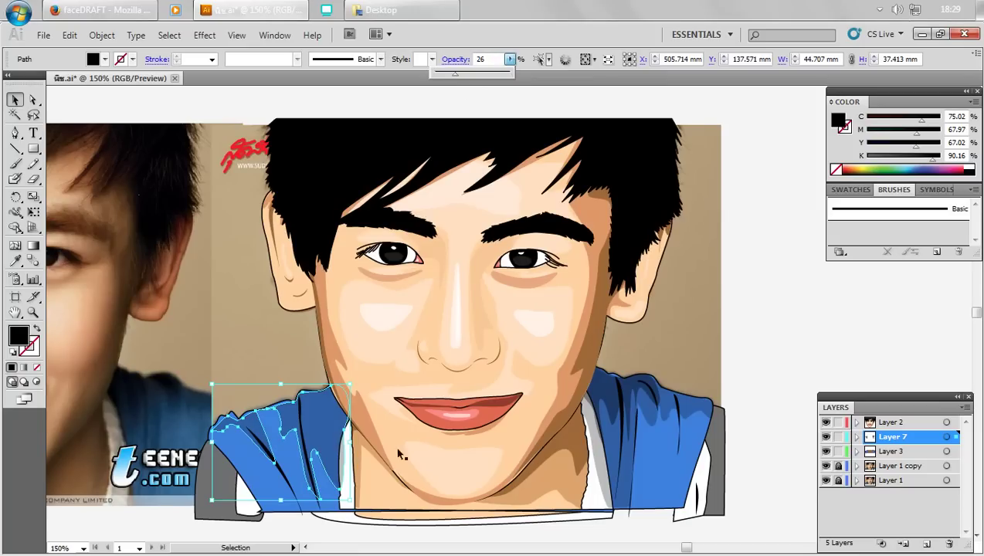
pyautogui.click(686, 551)
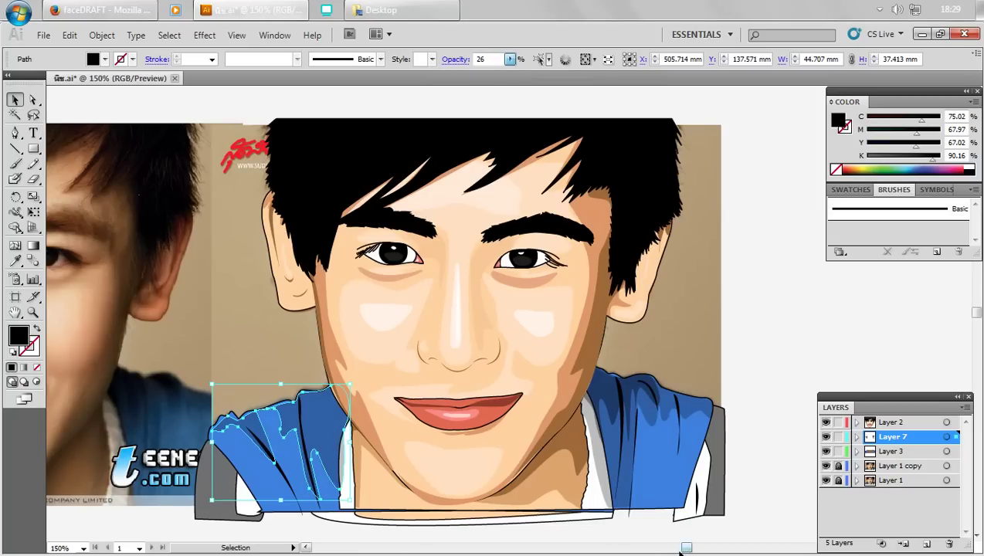
pyautogui.moveTo(525, 395)
pyautogui.mouseDown()
pyautogui.moveTo(846, 313)
pyautogui.moveTo(653, 373)
pyautogui.mouseUp()
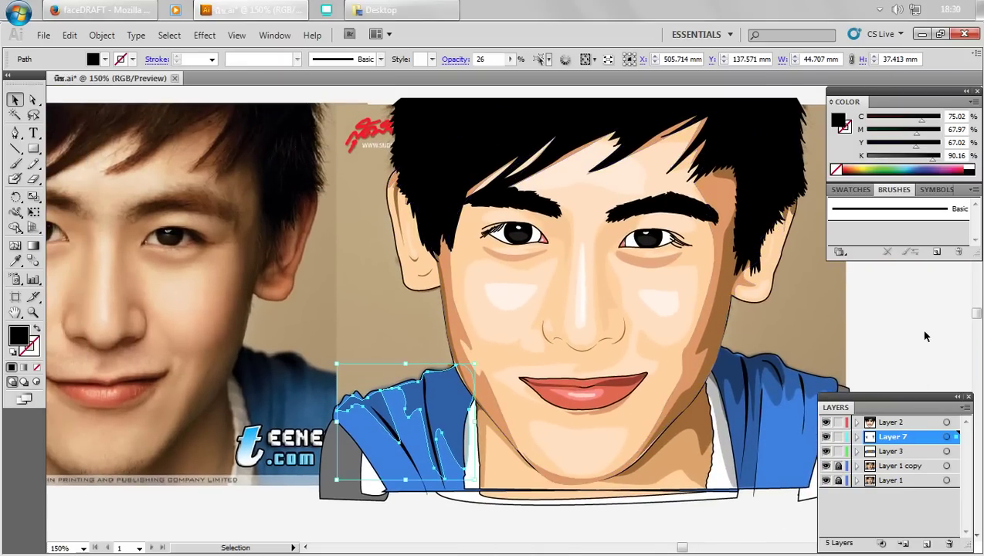
# - Select the hoodie fold paths from Layer 7's expanded path list
pyautogui.click(926, 336)
pyautogui.click(755, 432)
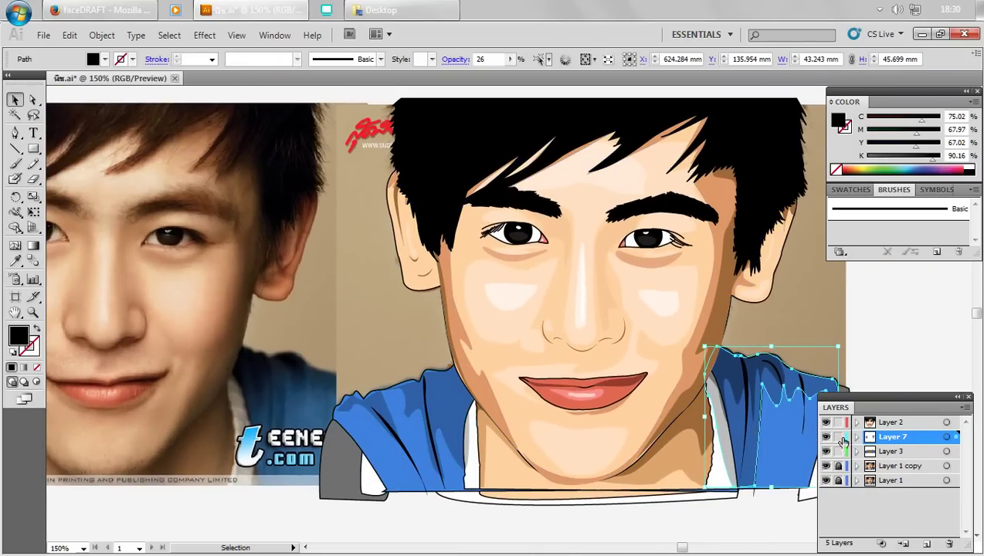
pyautogui.click(856, 437)
pyautogui.scroll(-2, 911, 479)
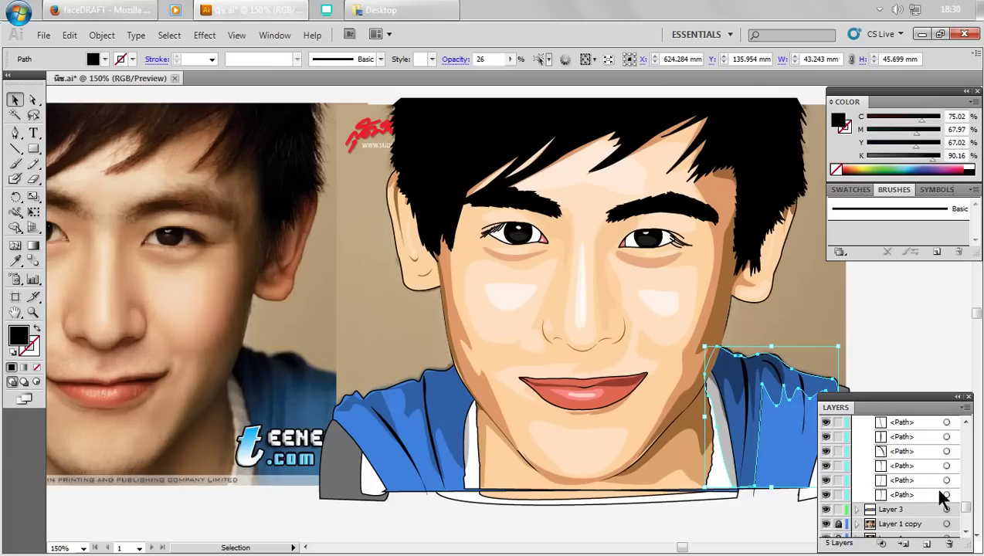
pyautogui.click(947, 495)
pyautogui.keyDown('shift'); pyautogui.click(947, 479); pyautogui.keyUp('shift')
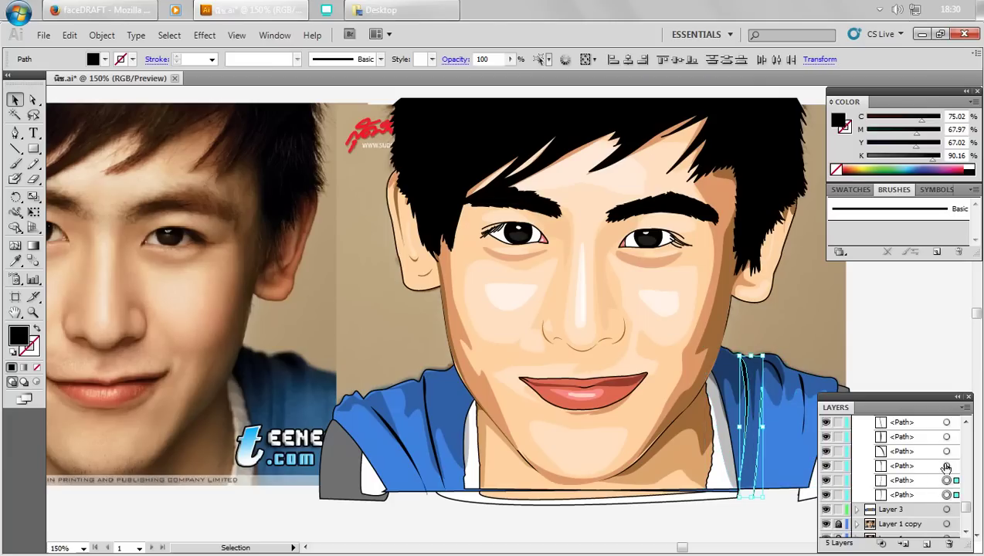
pyautogui.keyDown('shift'); pyautogui.click(947, 451); pyautogui.keyUp('shift')
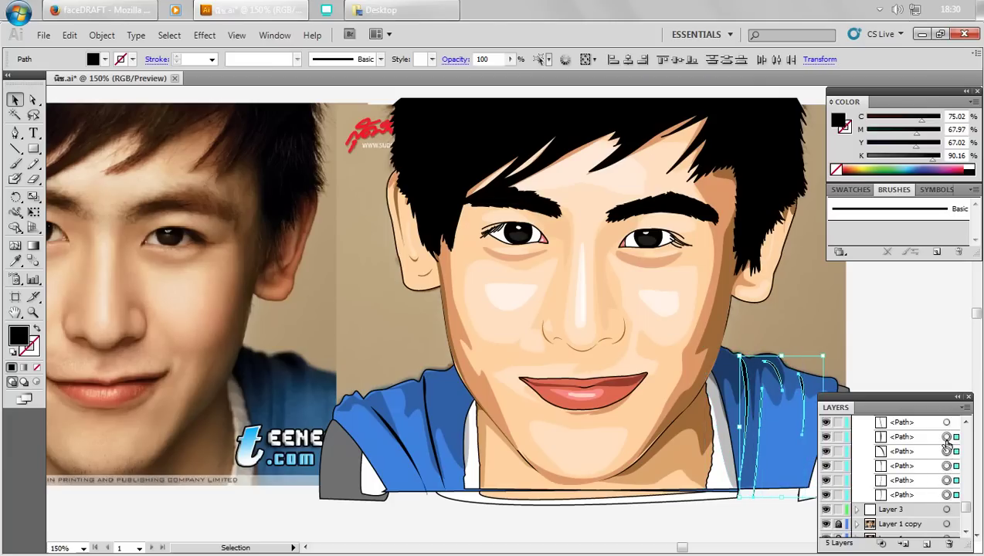
pyautogui.moveTo(726, 439); pyautogui.dragTo(669, 446)
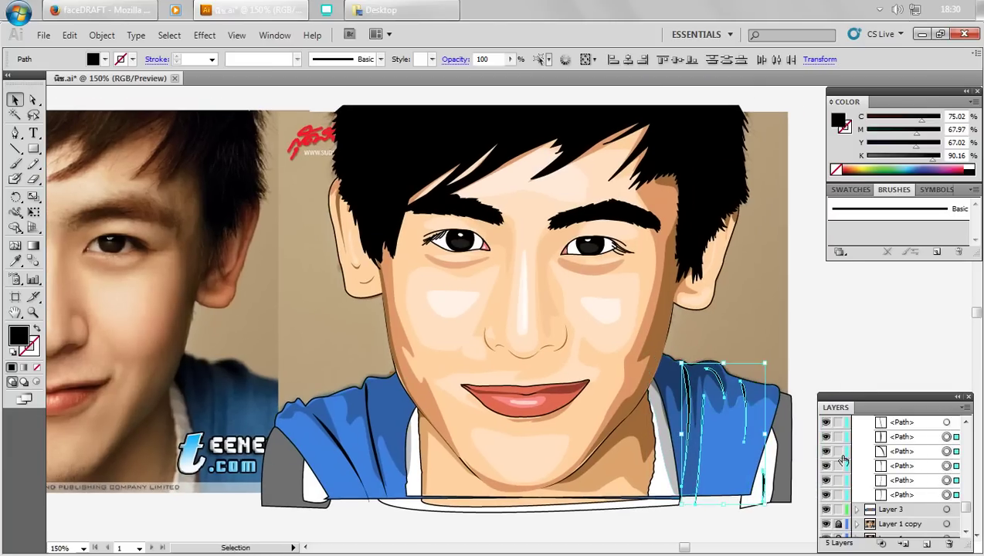
pyautogui.keyDown('shift'); pyautogui.click(947, 423); pyautogui.keyUp('shift')
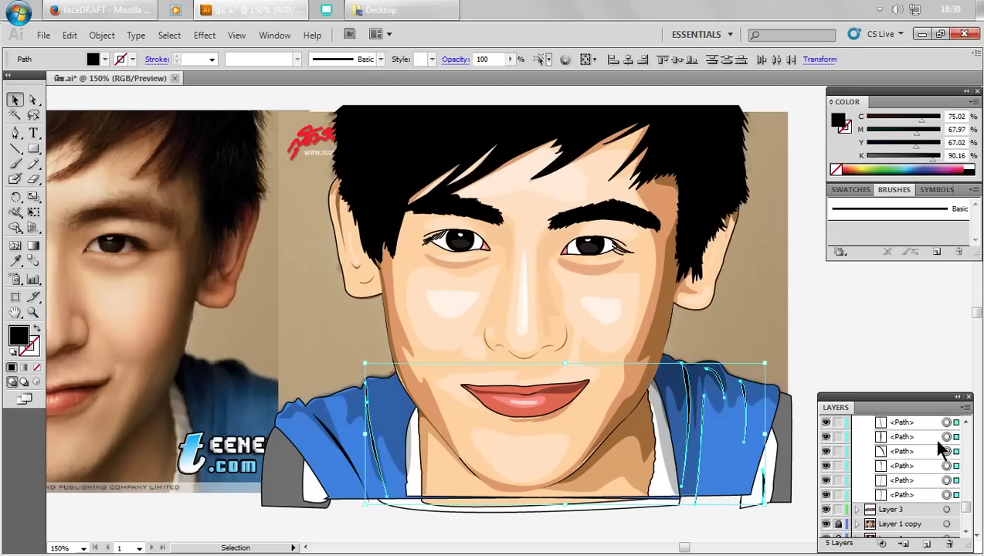
pyautogui.scroll(1, 945, 448)
pyautogui.scroll(1, 953, 452)
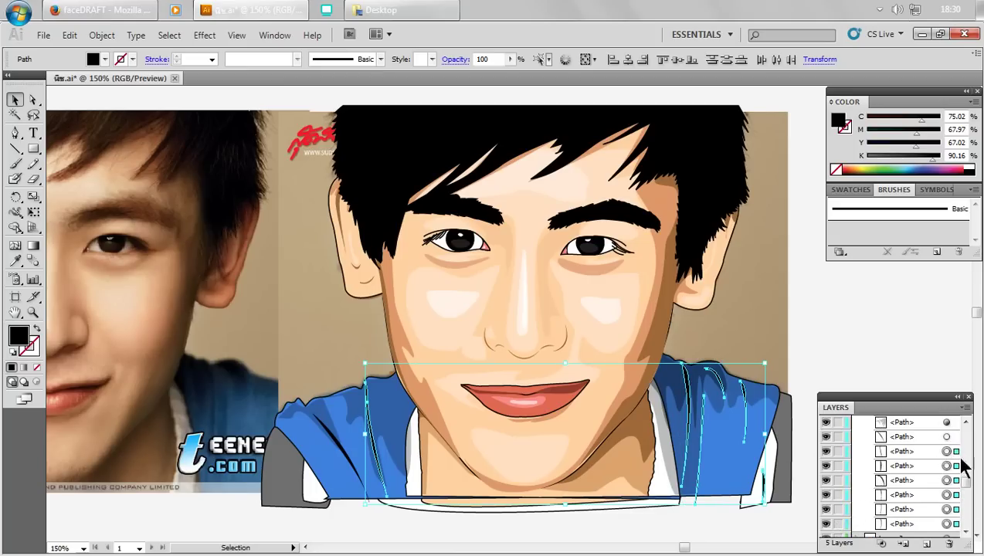
pyautogui.keyDown('shift'); pyautogui.click(946, 437); pyautogui.keyUp('shift')
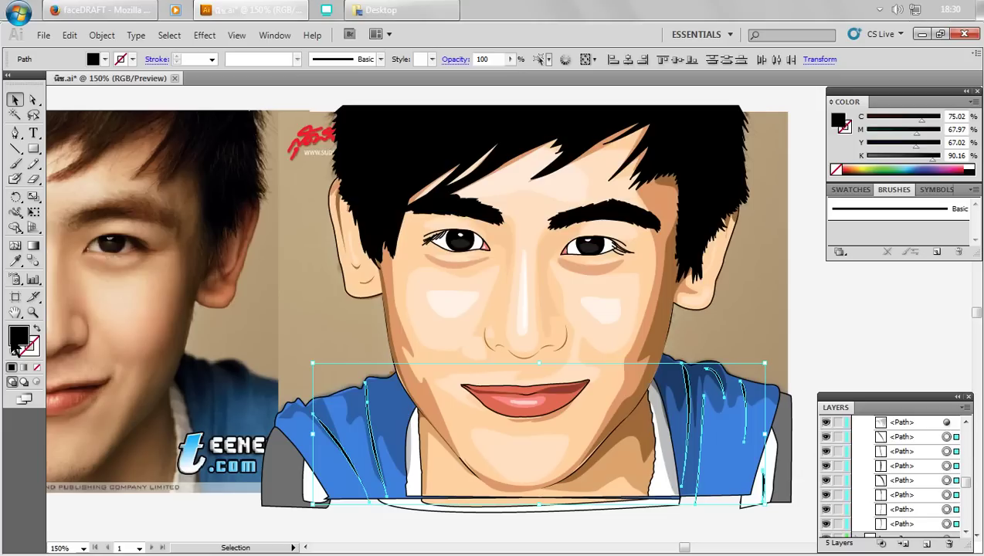
# - Sample the shirt blue onto the fold paths and remove their stroke
pyautogui.doubleClick(15, 349)
pyautogui.click(513, 275)
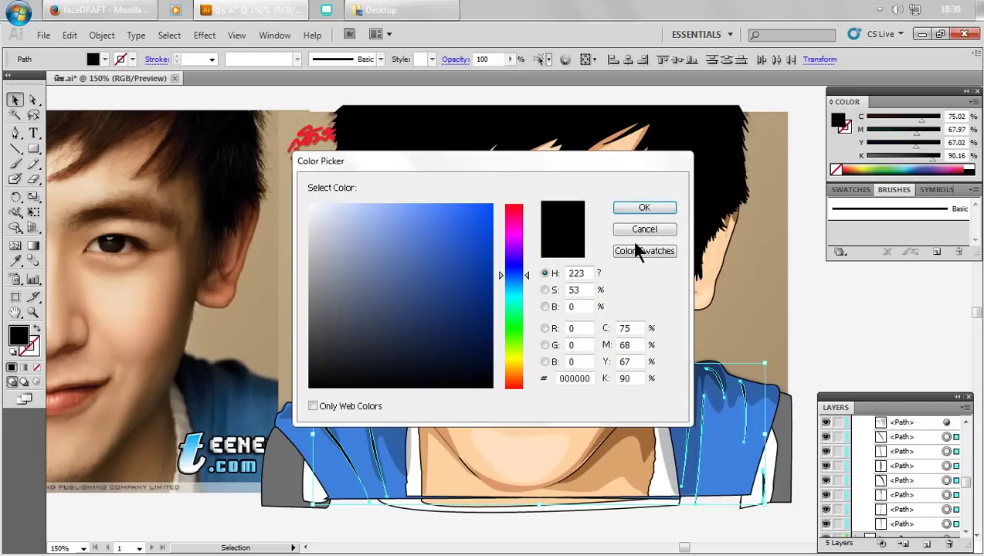
pyautogui.click(644, 229)
pyautogui.press('i')
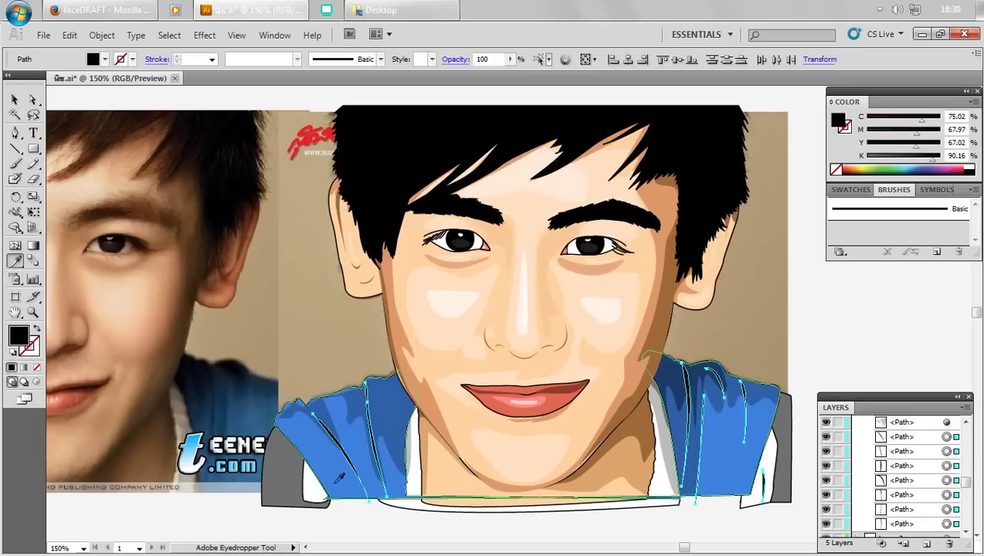
pyautogui.click(339, 477)
pyautogui.click(31, 349)
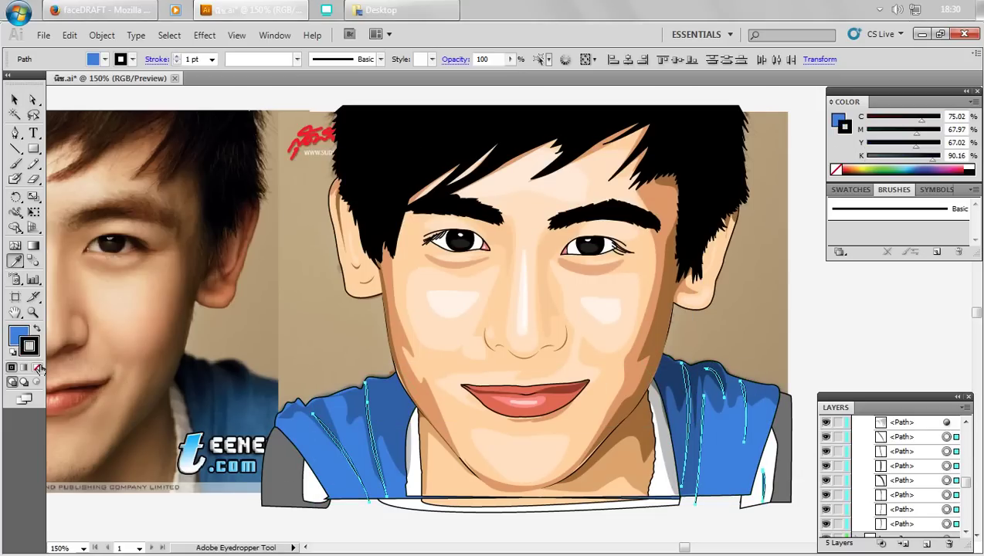
pyautogui.click(37, 367)
# - Change the fold fill to a deeper blue, #0049A0, then deselect
pyautogui.doubleClick(18, 335)
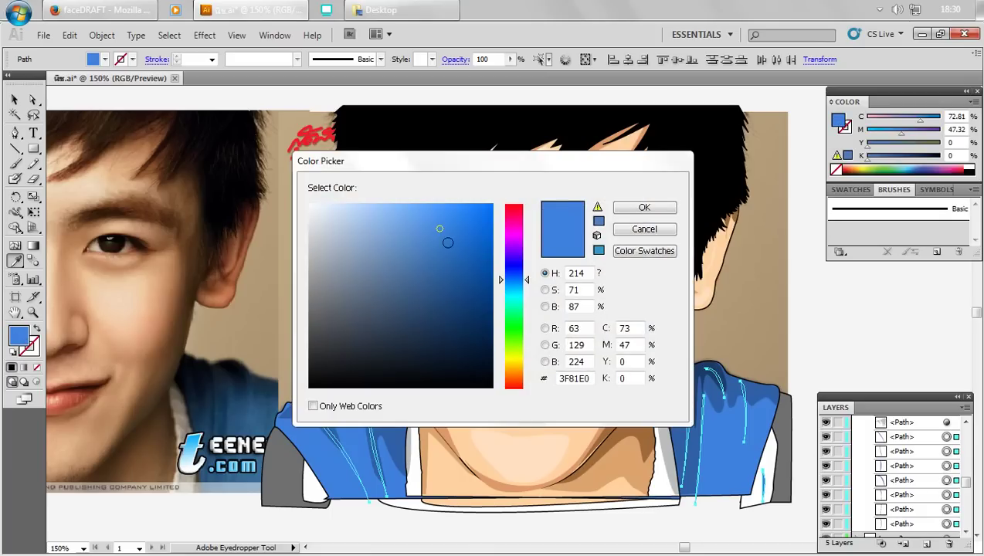
pyautogui.moveTo(439, 229); pyautogui.dragTo(488, 263)
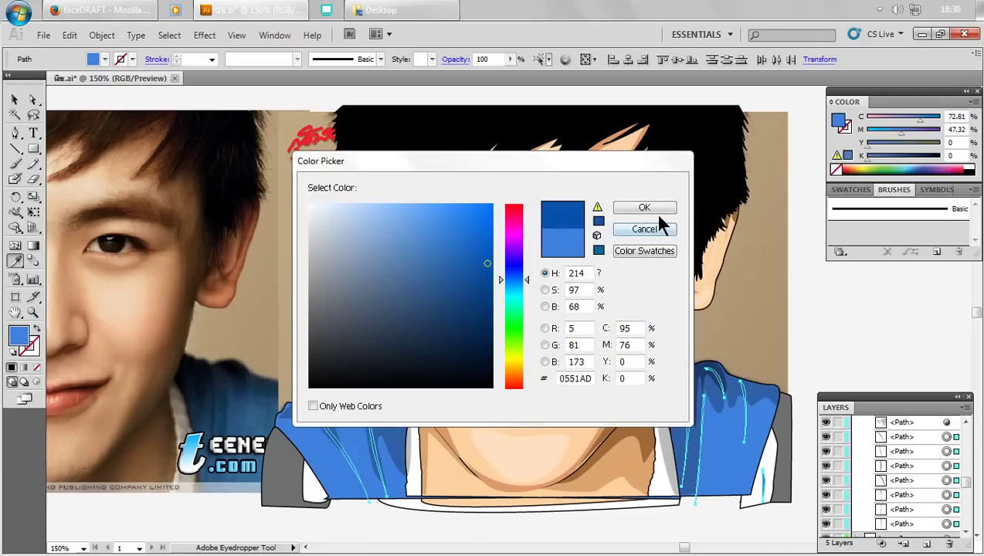
pyautogui.click(491, 271)
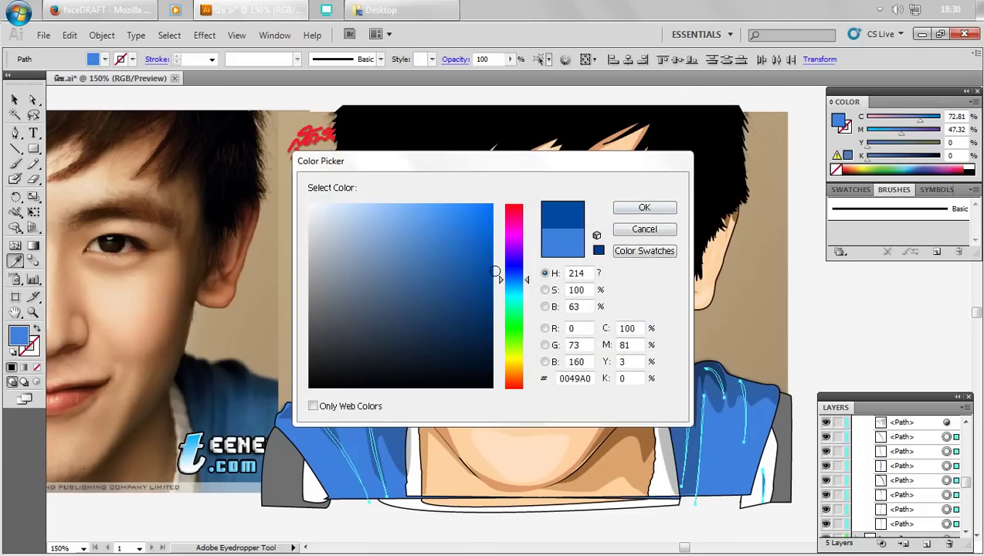
pyautogui.click(644, 208)
pyautogui.click(15, 100)
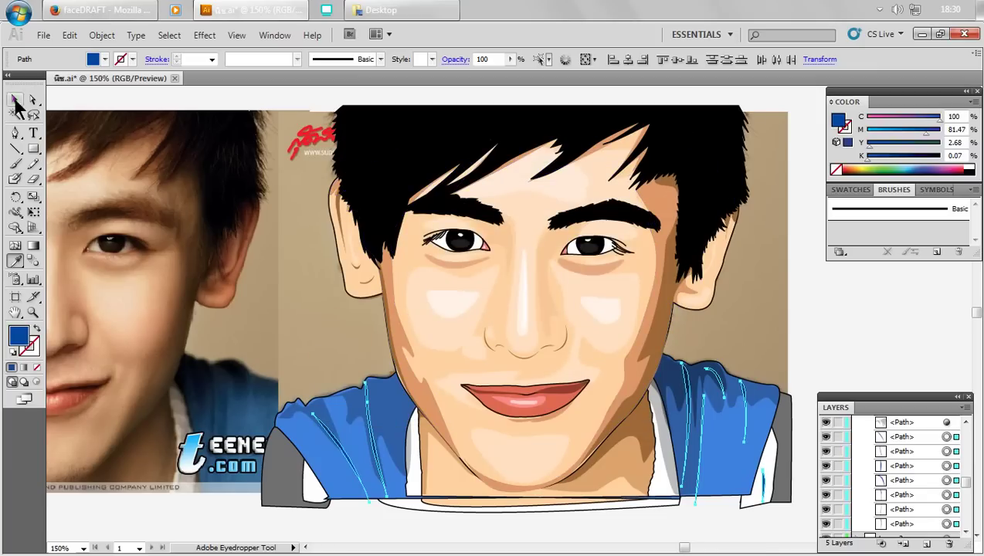
pyautogui.click(915, 327)
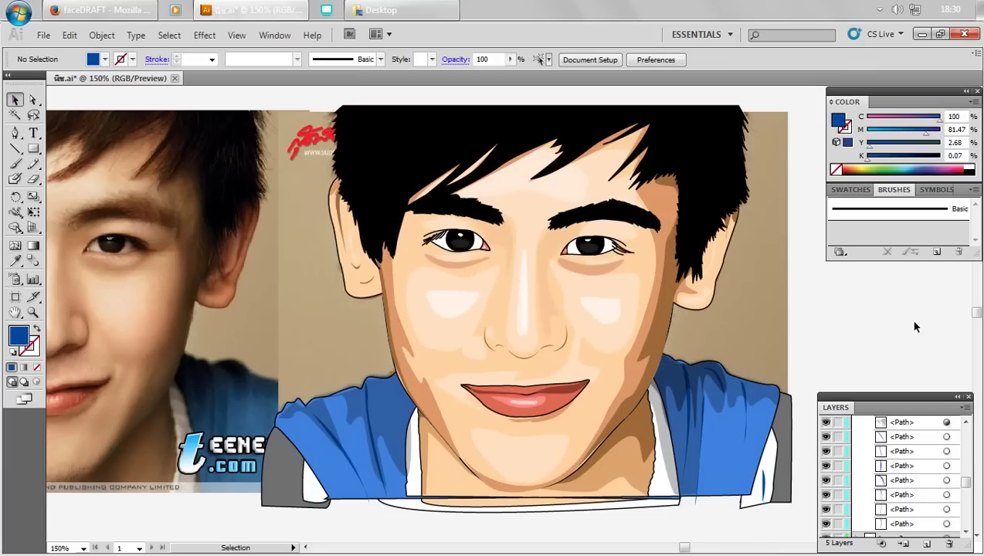
# - Zoom out to frame the photo and cartoon, then save the drawing
pyautogui.scroll(-1, 914, 327)
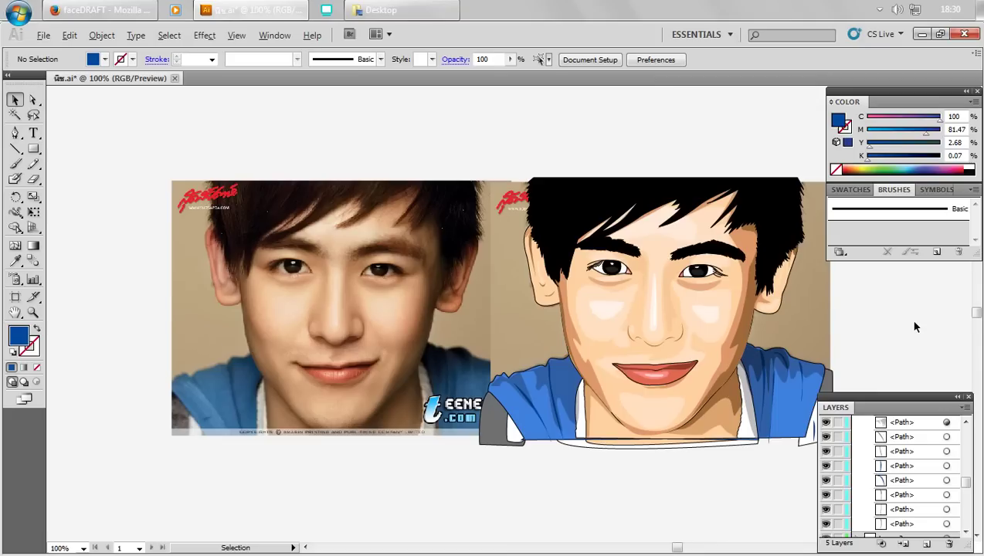
pyautogui.moveTo(915, 326); pyautogui.dragTo(856, 350)
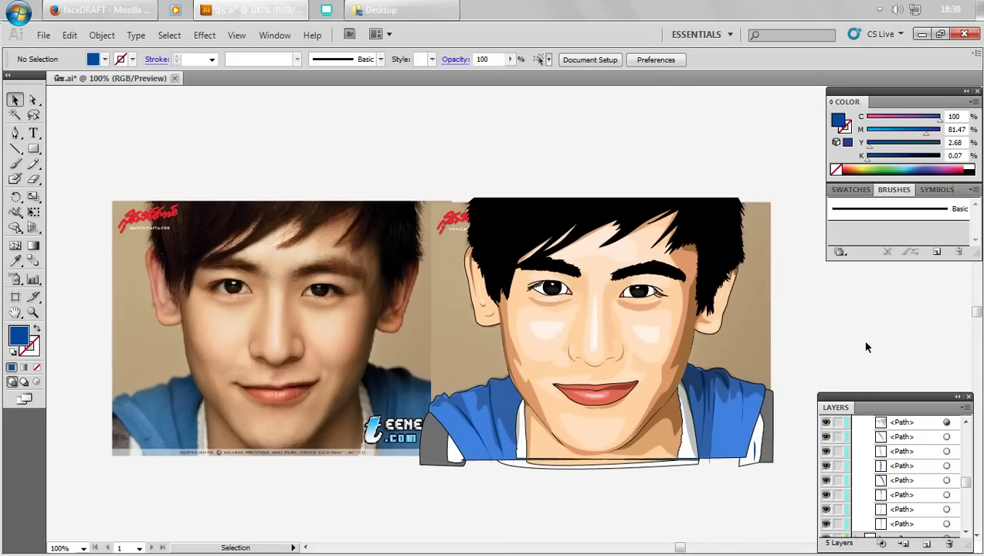
pyautogui.press('a')
pyautogui.hotkey('ctrl', 's')
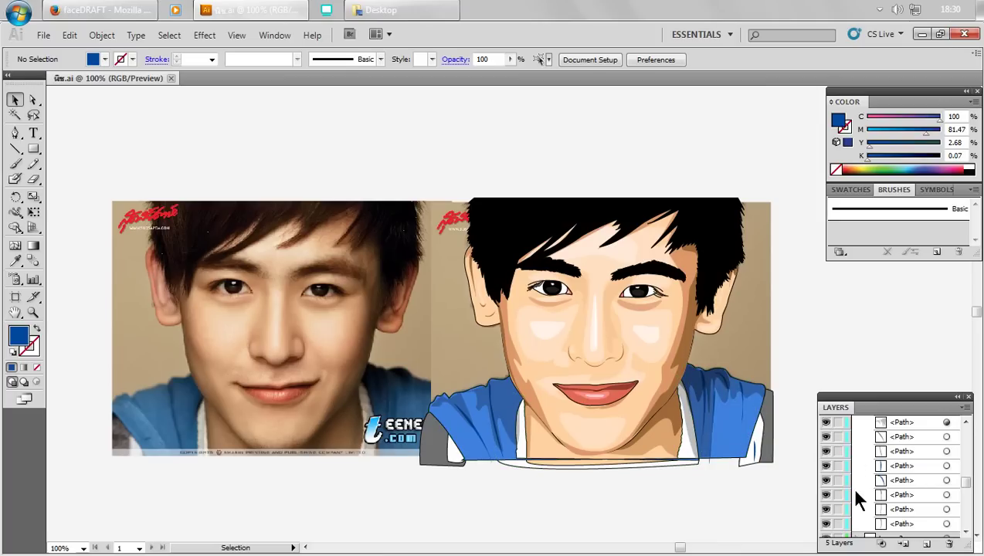
# - Collapse Layer 7's path list and toggle Layers 3 and 7 off and back on
pyautogui.scroll(5, 861, 485)
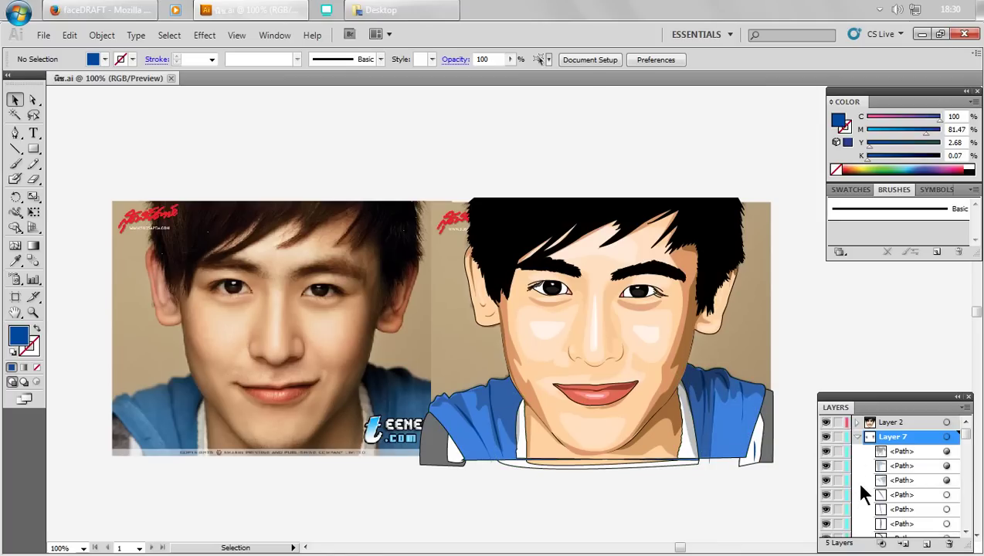
pyautogui.click(855, 437)
pyautogui.click(825, 452)
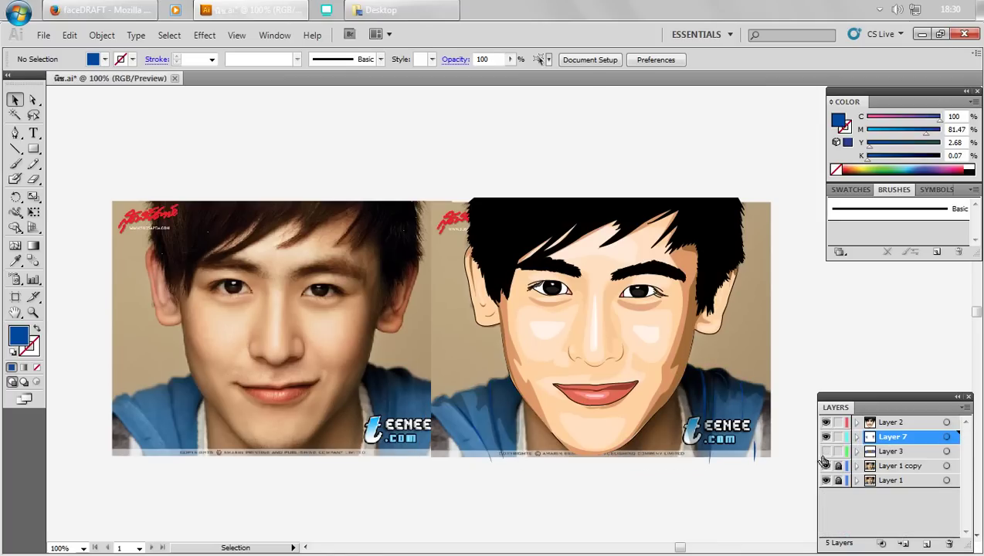
pyautogui.click(826, 437)
pyautogui.click(826, 437)
pyautogui.click(825, 451)
# - Give the small piece at the shirt's right edge a mid grey fill
pyautogui.click(753, 453)
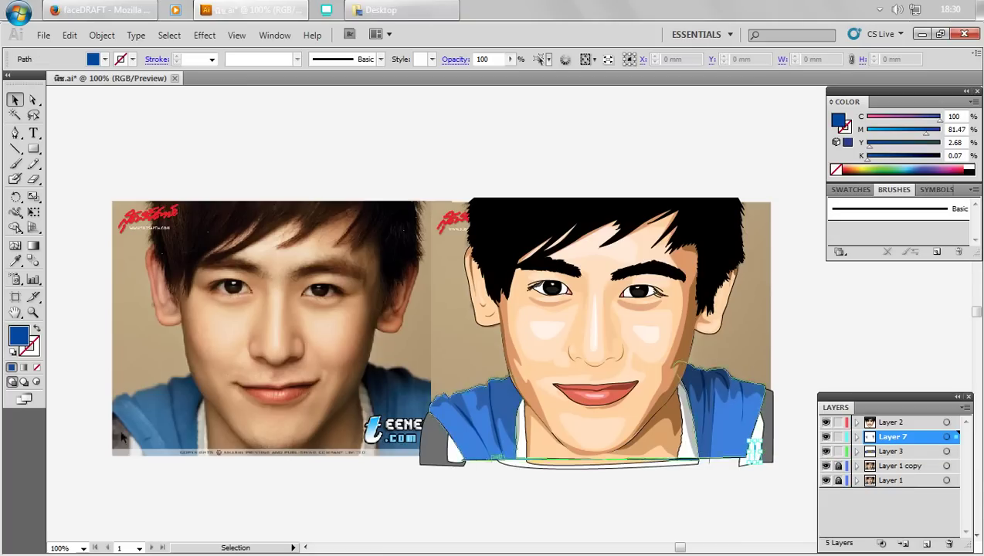
pyautogui.doubleClick(20, 337)
pyautogui.moveTo(309, 305); pyautogui.dragTo(292, 289)
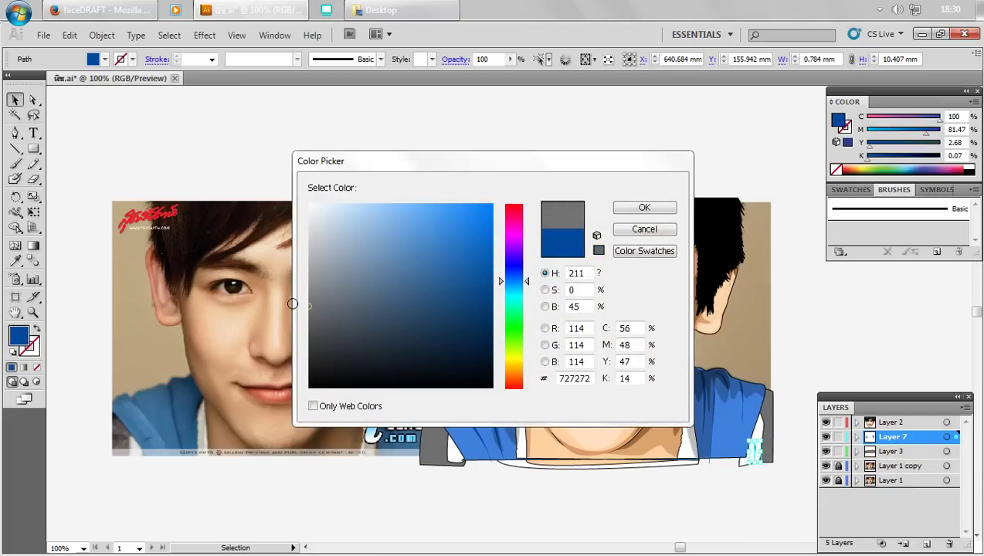
pyautogui.click(651, 207)
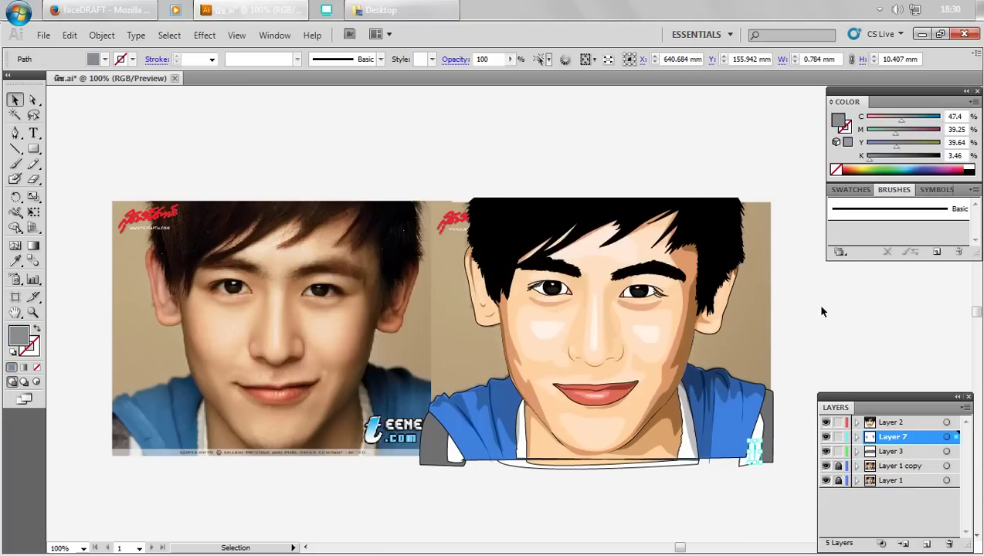
pyautogui.click(822, 311)
# - Make the lower-right shirt-edge piece grey as well, then save the document
pyautogui.click(737, 454)
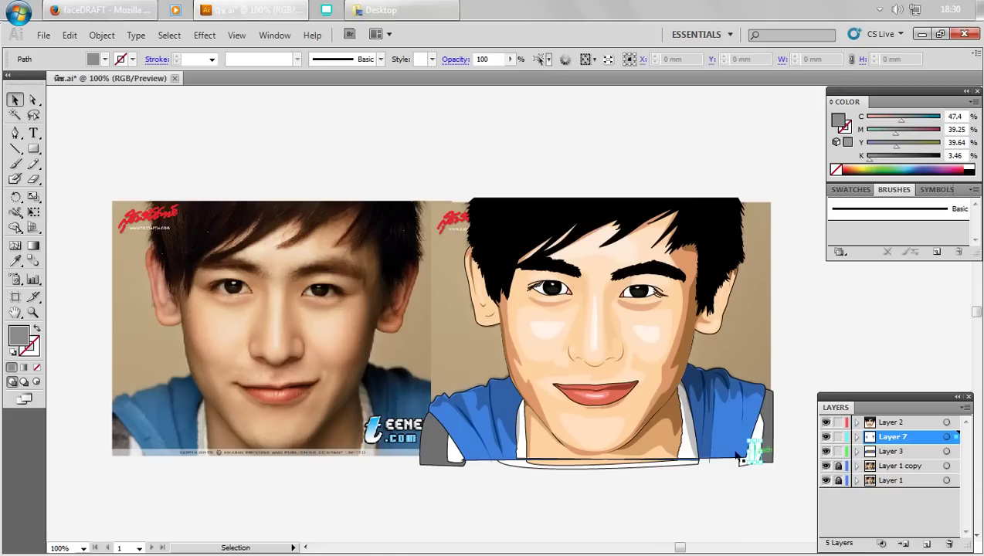
pyautogui.doubleClick(21, 338)
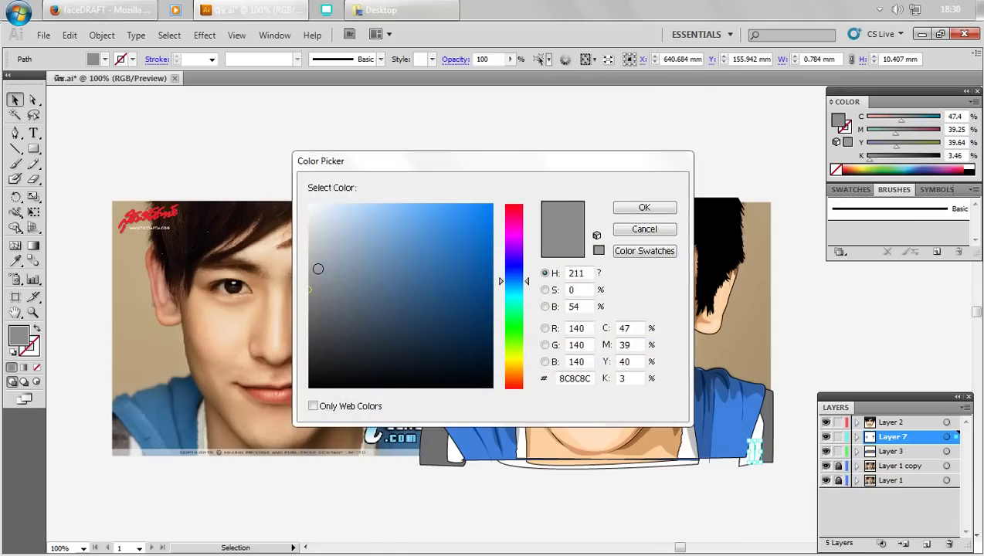
pyautogui.click(645, 207)
pyautogui.click(444, 202)
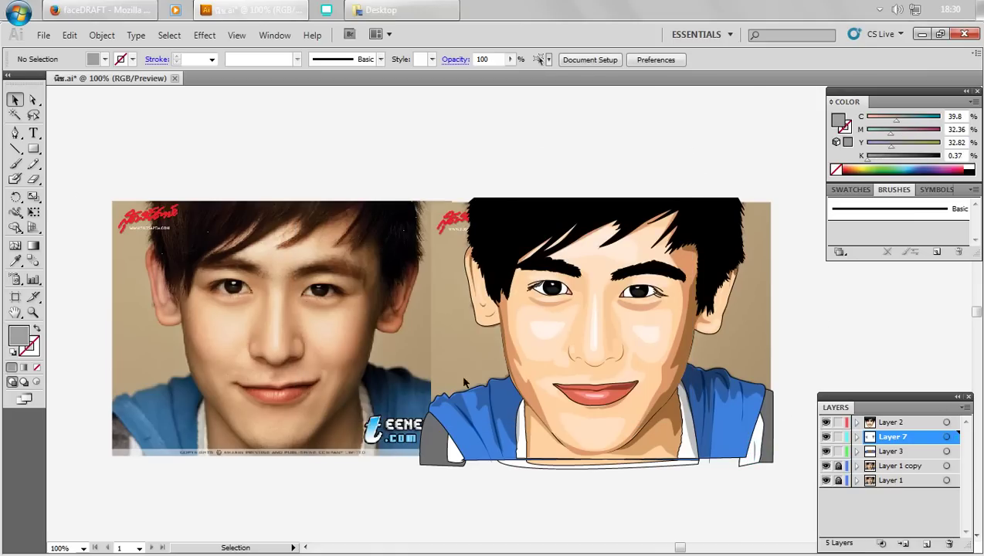
pyautogui.moveTo(862, 316); pyautogui.dragTo(830, 344)
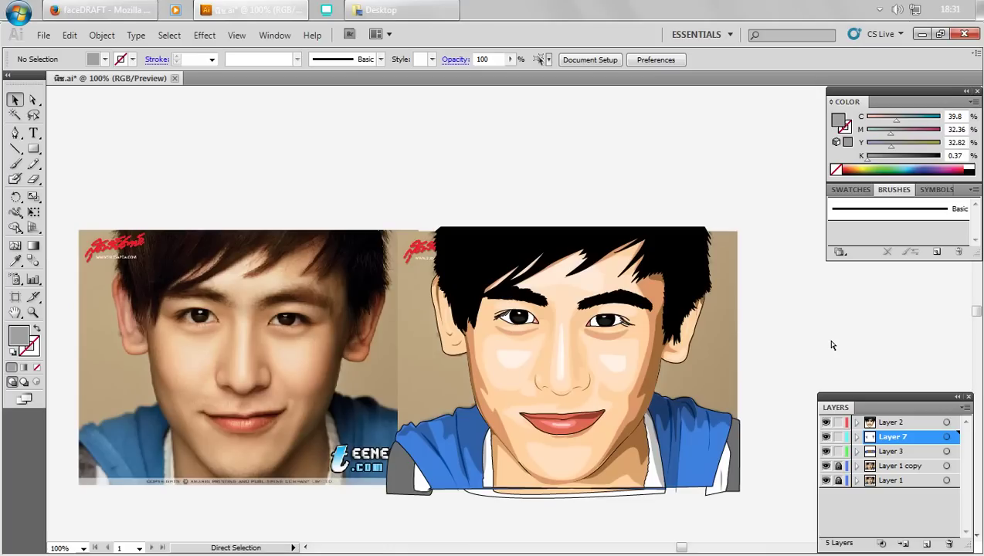
pyautogui.hotkey('ctrl', 's')
# - Select the whole cartoon and add a new Layer 8 above Layer 1
pyautogui.moveTo(780, 523); pyautogui.dragTo(350, 171)
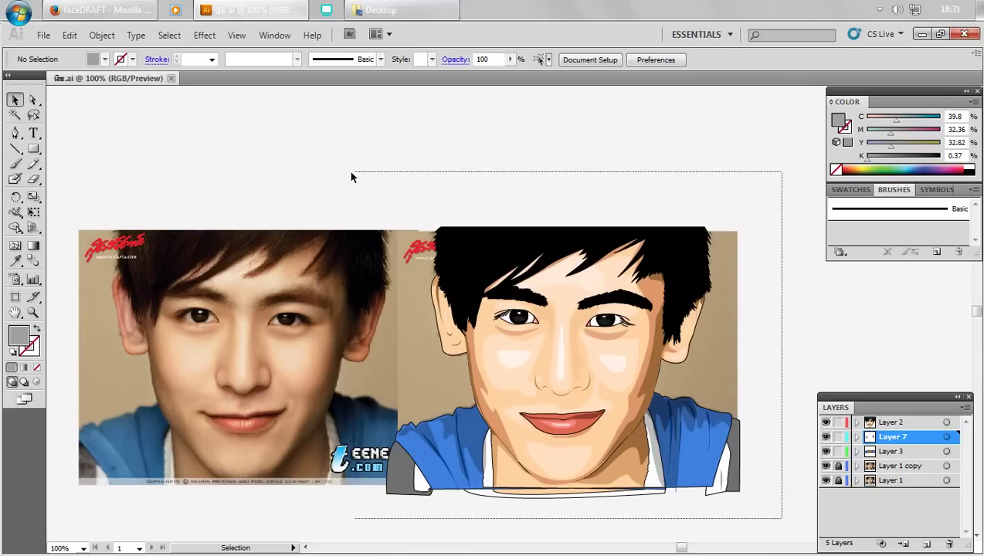
pyautogui.click(895, 480)
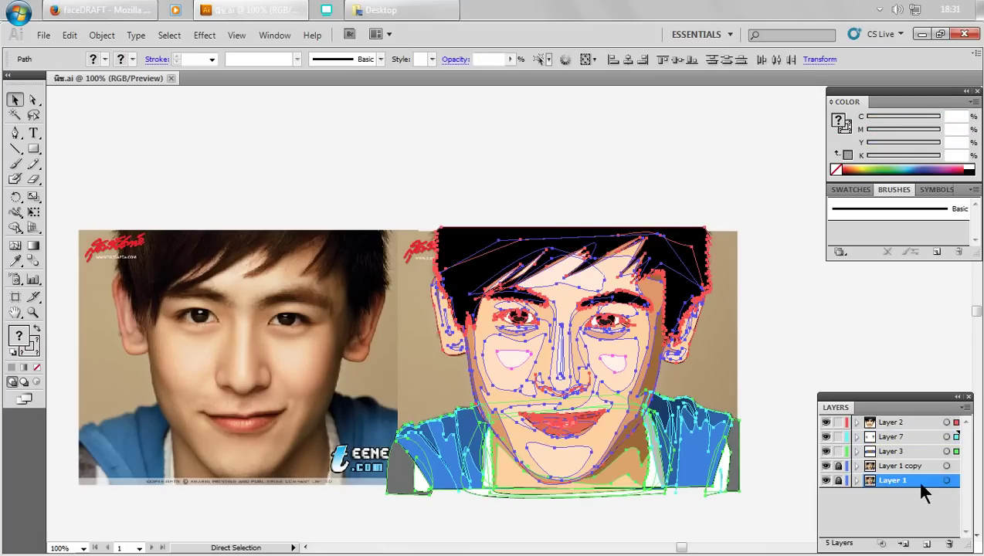
pyautogui.click(927, 543)
pyautogui.moveTo(873, 414); pyautogui.dragTo(584, 422)
# - Paste a cartoon copy into Layer 8, move it right, then lock and hide the layer
pyautogui.click(633, 393)
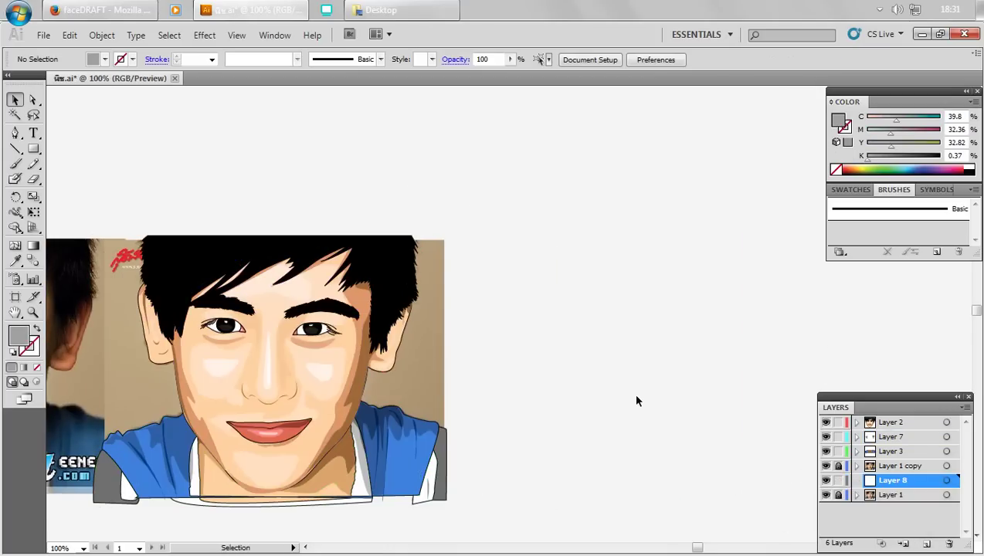
pyautogui.hotkey('ctrl', 'v')
pyautogui.moveTo(541, 331)
pyautogui.mouseDown()
pyautogui.moveTo(676, 421)
pyautogui.moveTo(707, 394)
pyautogui.mouseUp()
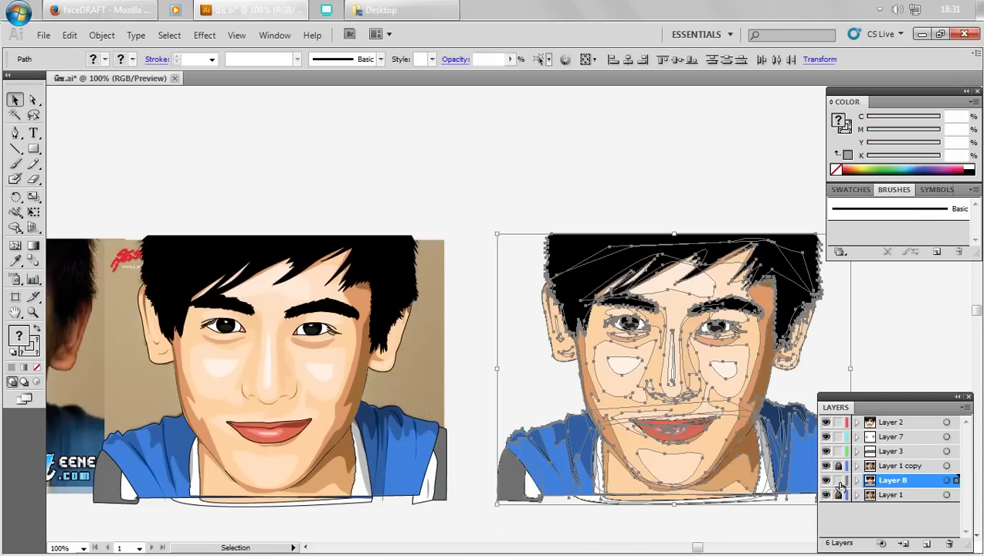
pyautogui.click(839, 481)
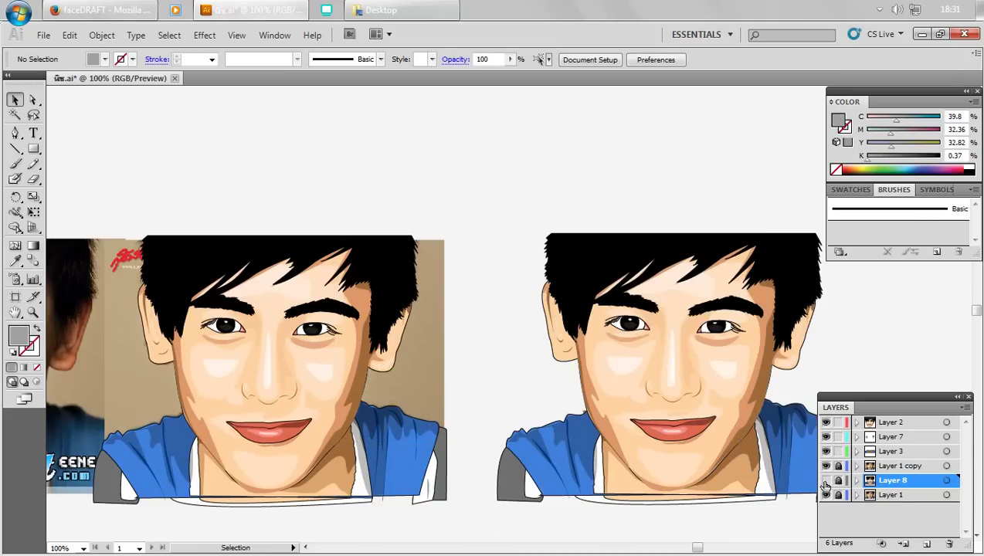
pyautogui.click(825, 482)
# - Bring the portraits back into view, then unlock Layer 2 and make it current
pyautogui.moveTo(553, 194); pyautogui.dragTo(669, 203)
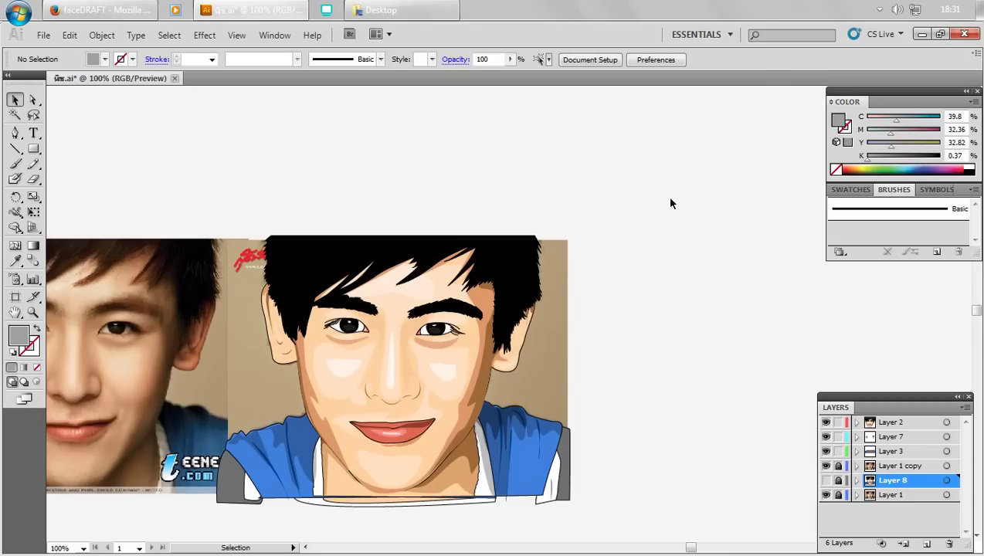
pyautogui.moveTo(357, 193); pyautogui.dragTo(559, 192)
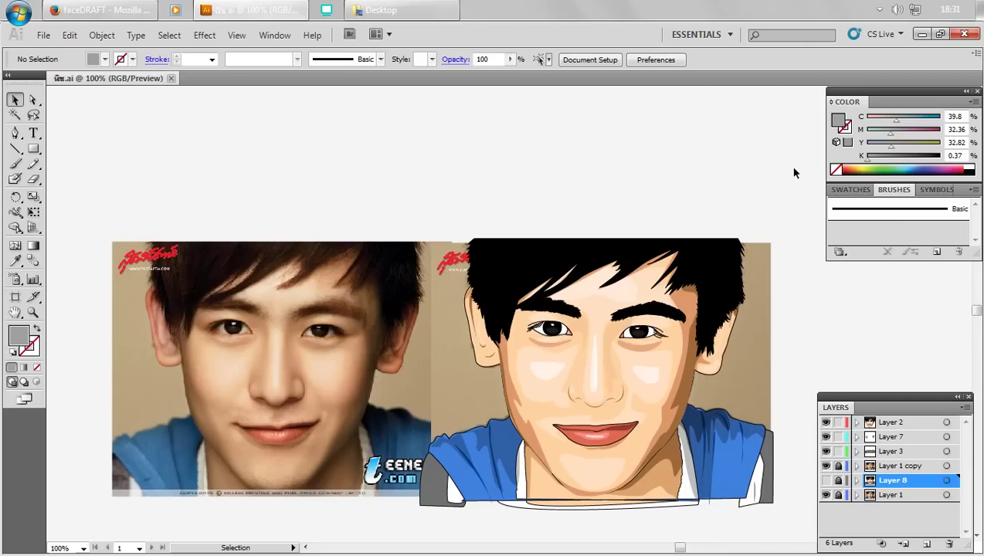
pyautogui.click(839, 423)
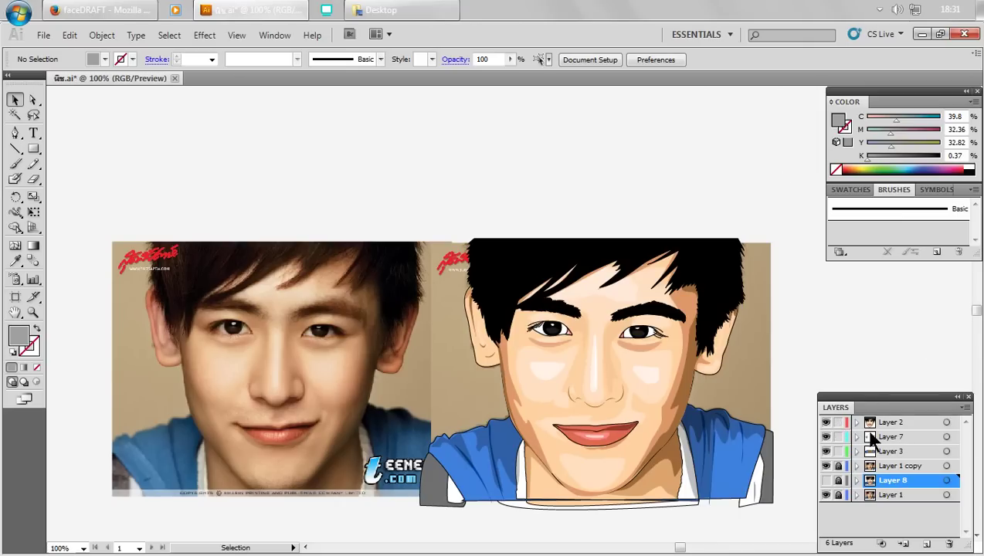
pyautogui.click(896, 424)
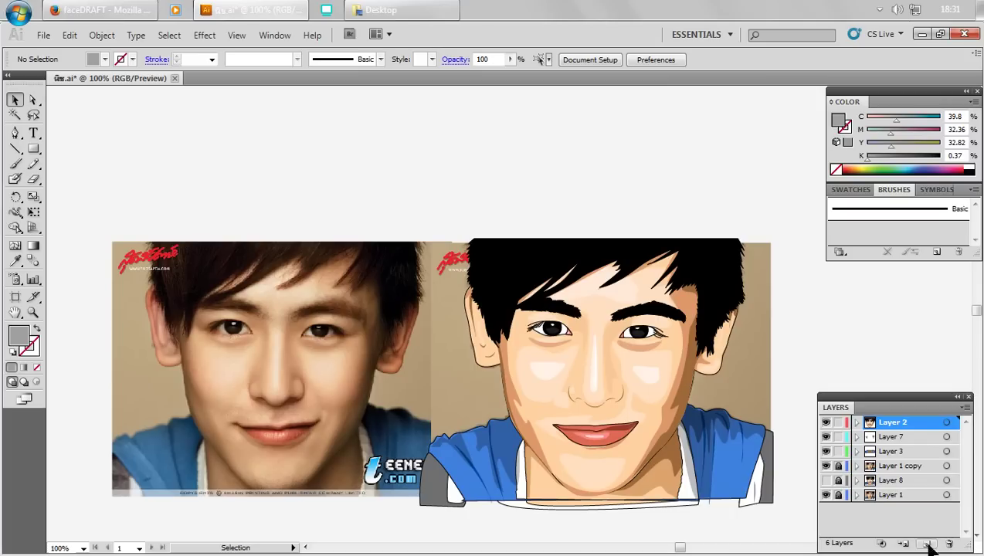
# - Create Layer 9 and briefly hide and reshow the artwork layers
pyautogui.click(927, 543)
pyautogui.click(826, 466)
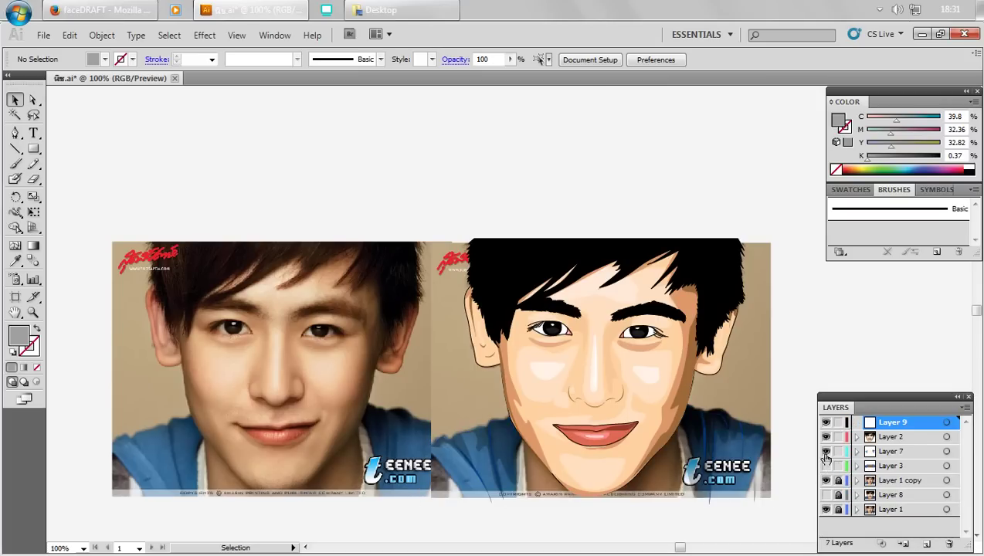
pyautogui.click(825, 452)
pyautogui.click(827, 438)
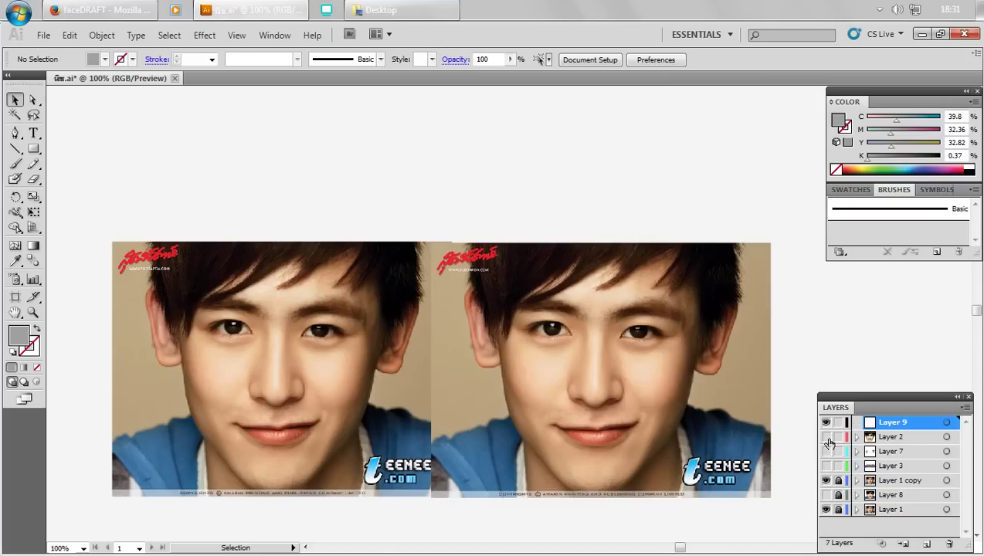
pyautogui.click(825, 451)
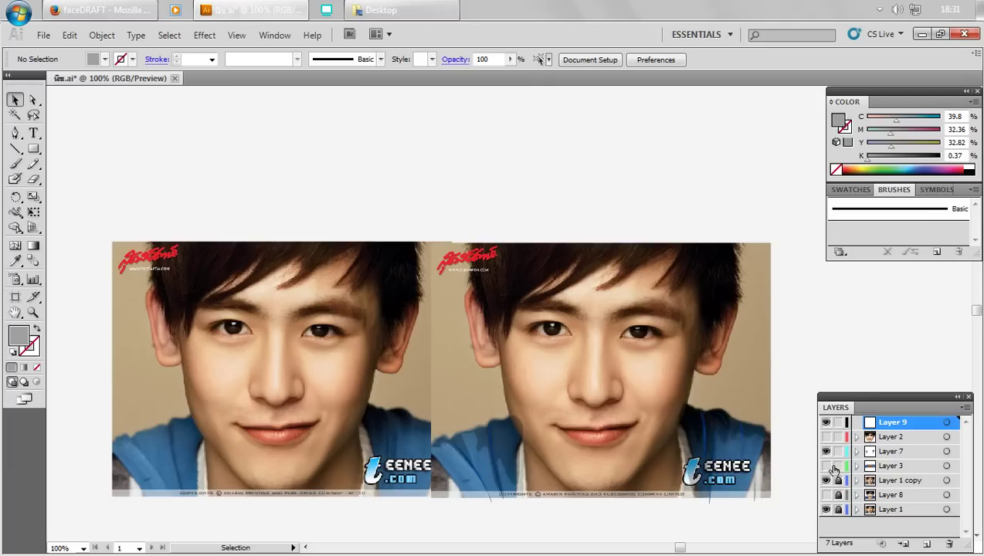
pyautogui.click(826, 466)
# - Move Layer 7 inside Layer 3, hide Layer 3 to reveal the photo, and target Layer 9
pyautogui.moveTo(887, 451); pyautogui.dragTo(876, 462)
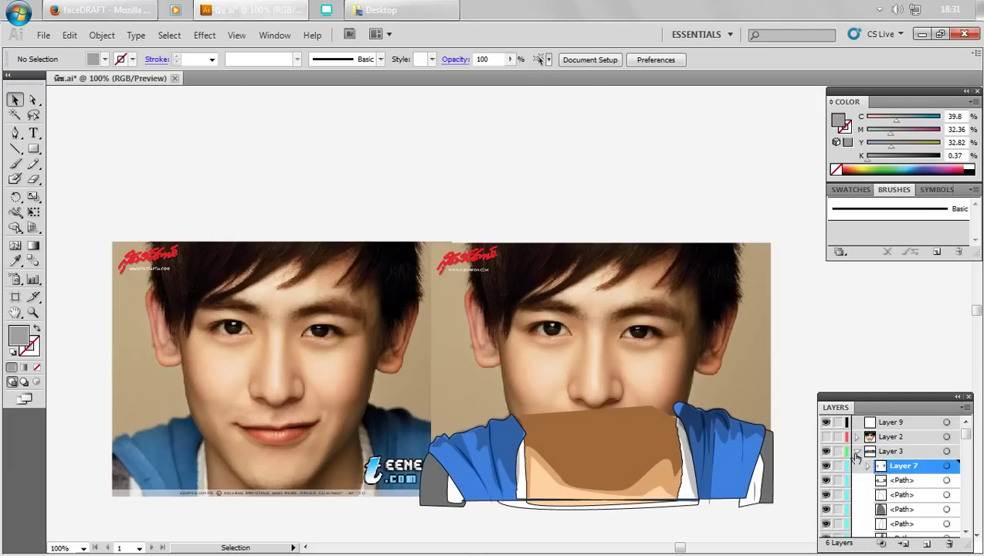
pyautogui.click(856, 453)
pyautogui.click(826, 451)
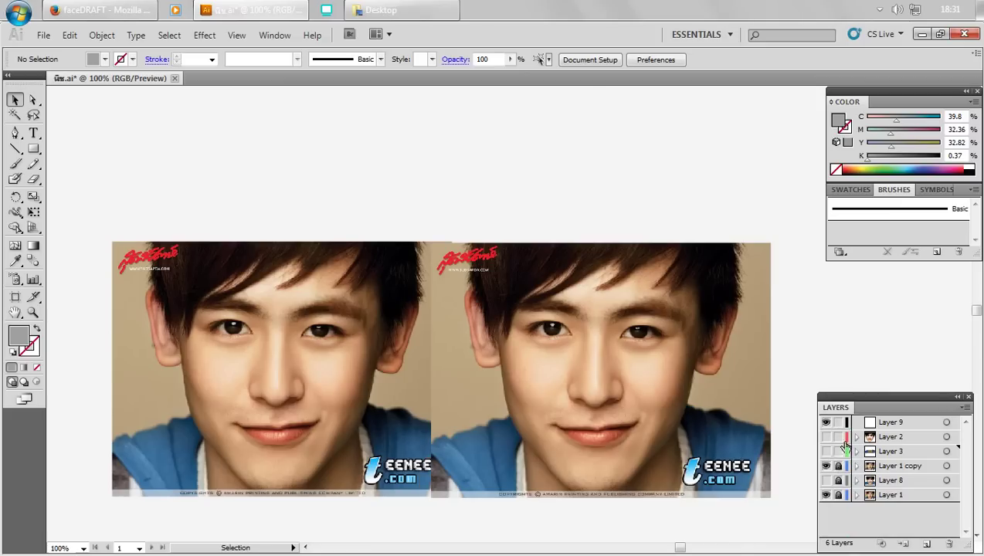
pyautogui.click(910, 429)
# - Zoom in on the hair and start a no-fill Pen path along the hair-top outline
pyautogui.scroll(1, 637, 309)
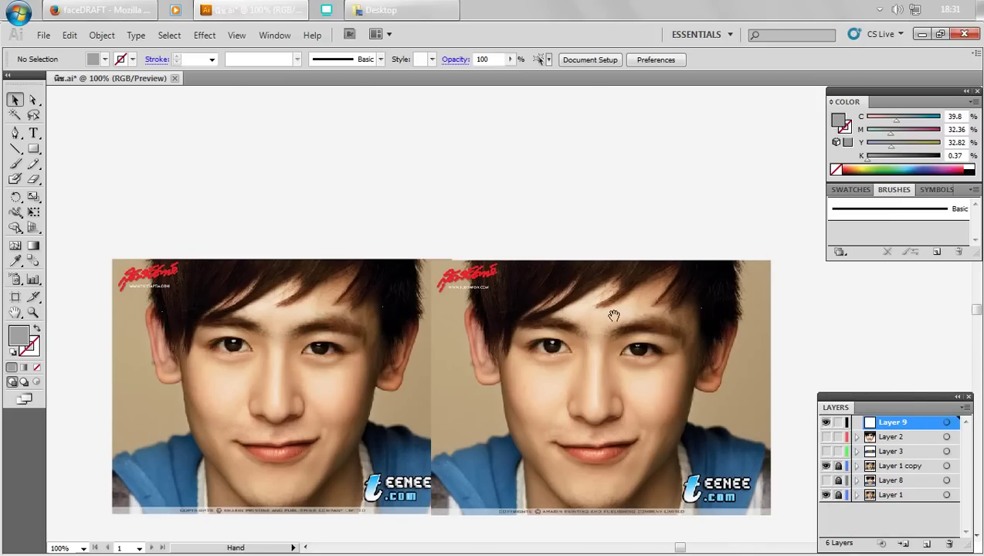
pyautogui.scroll(1, 636, 312)
pyautogui.keyDown('alt'); pyautogui.scroll(1, 655, 330); pyautogui.keyUp('alt')
pyautogui.keyDown('alt'); pyautogui.scroll(1, 653, 327); pyautogui.keyUp('alt')
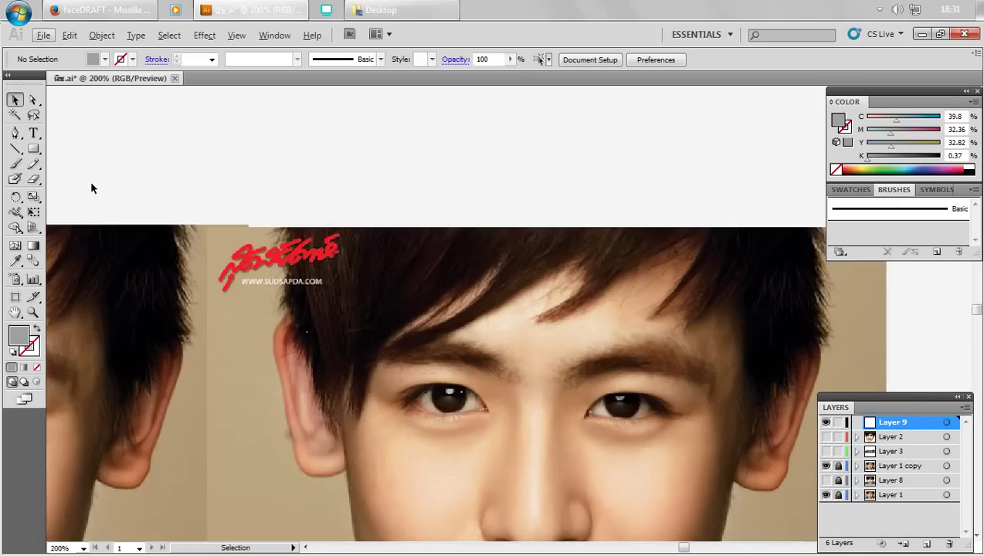
pyautogui.click(15, 133)
pyautogui.hotkey('ctrl', '+')
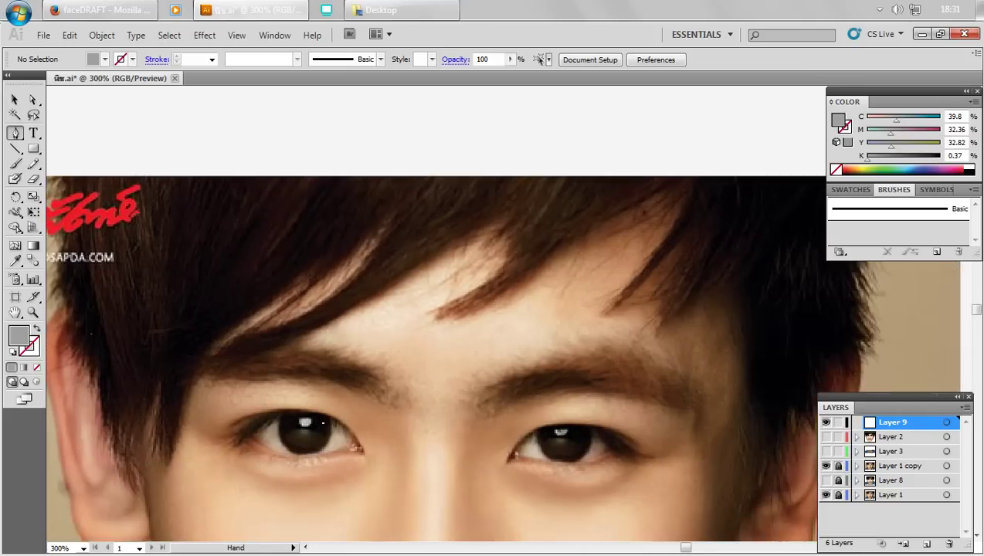
pyautogui.moveTo(322, 422)
pyautogui.mouseDown()
pyautogui.moveTo(279, 421)
pyautogui.moveTo(508, 440)
pyautogui.mouseUp()
pyautogui.click(356, 241)
pyautogui.click(357, 312)
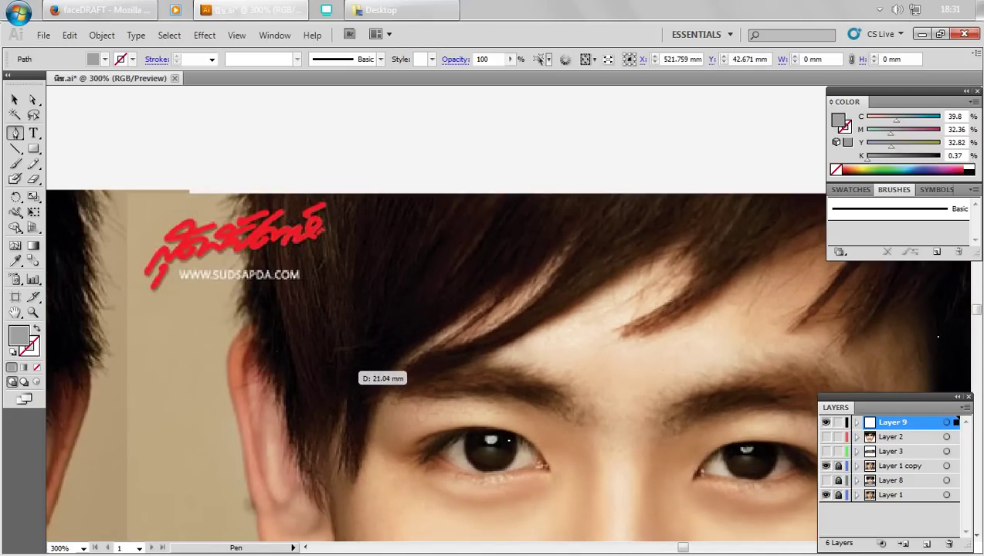
pyautogui.click(357, 381)
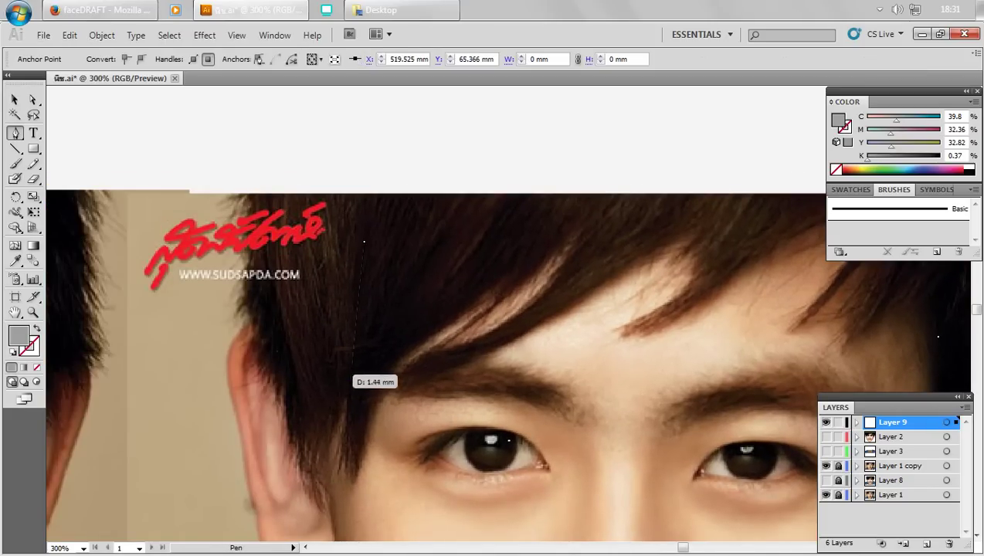
pyautogui.click(36, 367)
# - Continue the hair-top path with curves over the head and along the hair tips
pyautogui.click(353, 378)
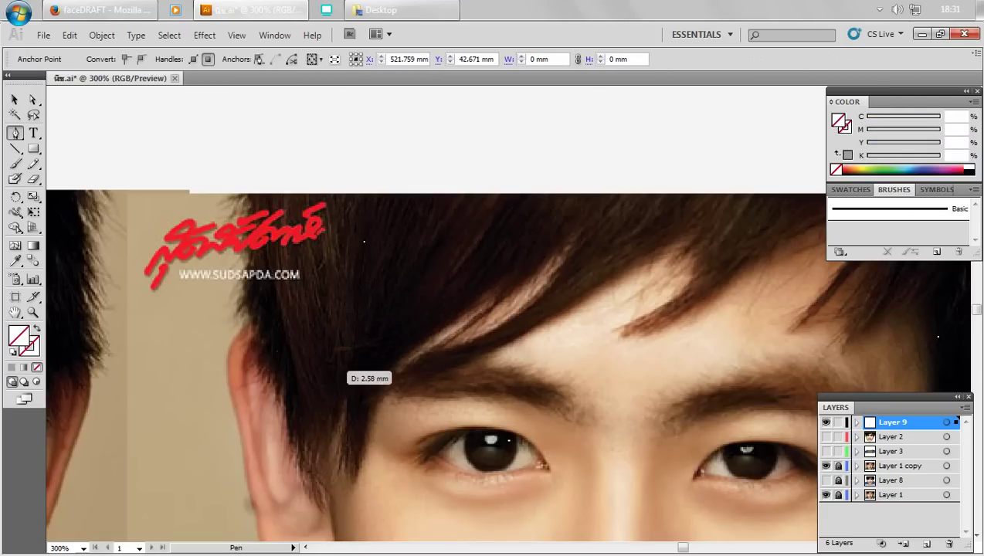
pyautogui.moveTo(329, 394); pyautogui.dragTo(302, 134)
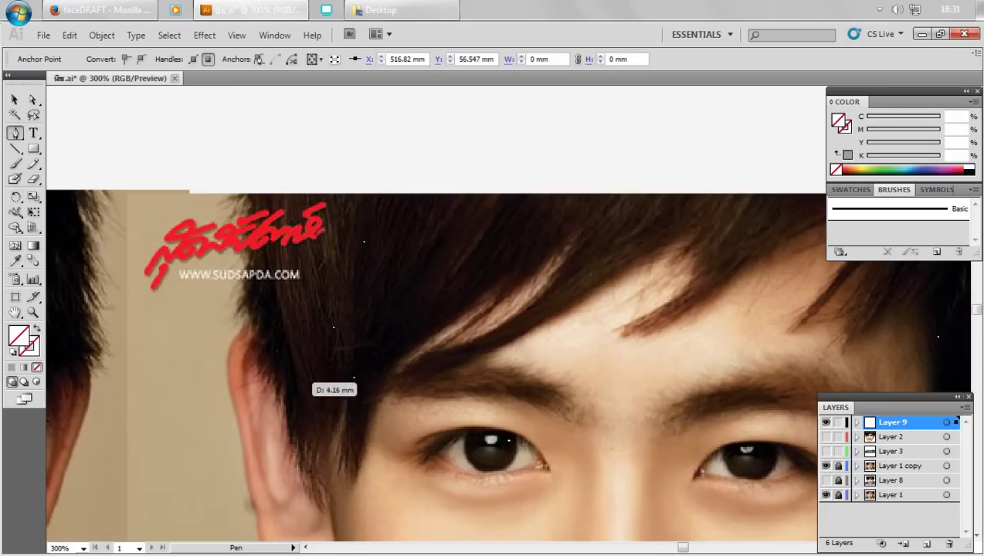
pyautogui.hotkey('ctrl', '-')
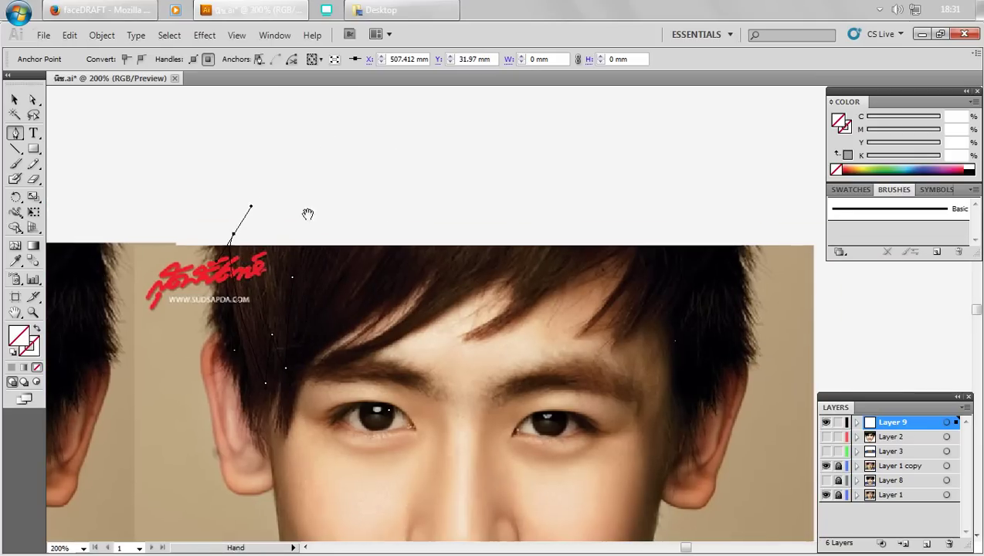
pyautogui.click(695, 241)
pyautogui.moveTo(695, 242); pyautogui.dragTo(721, 237)
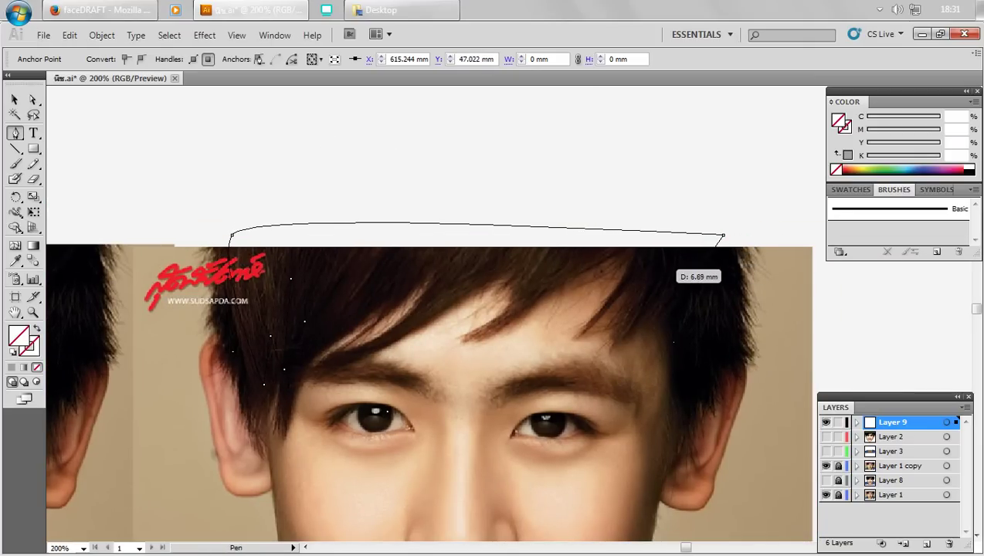
pyautogui.moveTo(722, 237)
pyautogui.mouseDown()
pyautogui.moveTo(658, 315)
pyautogui.moveTo(636, 290)
pyautogui.moveTo(552, 283)
pyautogui.mouseUp()
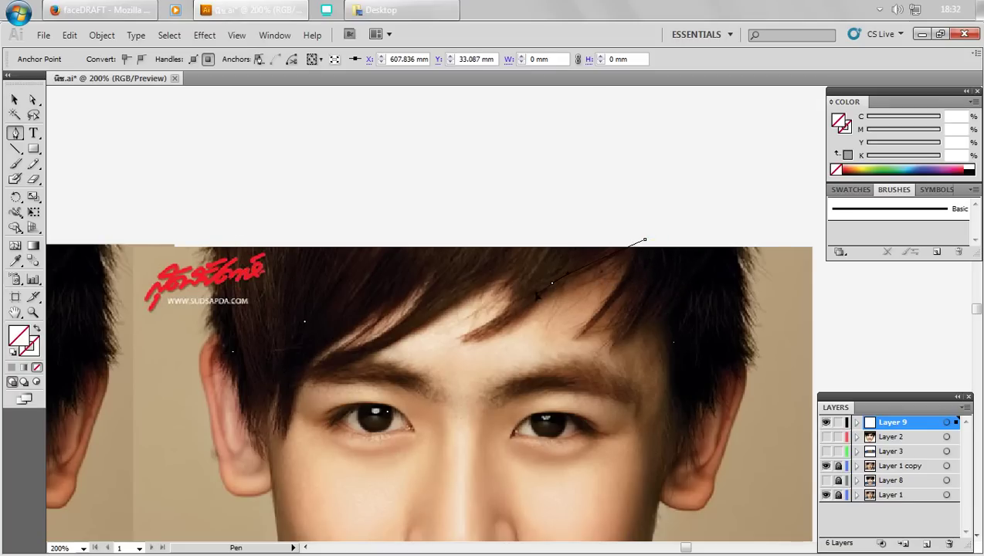
pyautogui.moveTo(536, 296); pyautogui.dragTo(526, 307)
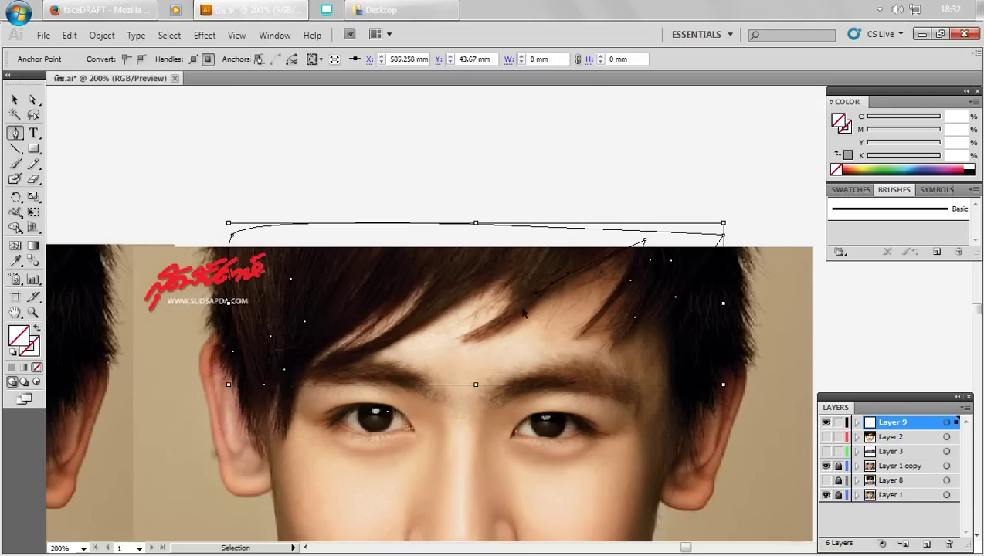
pyautogui.moveTo(529, 241)
pyautogui.mouseDown()
pyautogui.moveTo(487, 290)
pyautogui.moveTo(452, 263)
pyautogui.moveTo(395, 281)
pyautogui.mouseUp()
pyautogui.moveTo(414, 241); pyautogui.dragTo(404, 238)
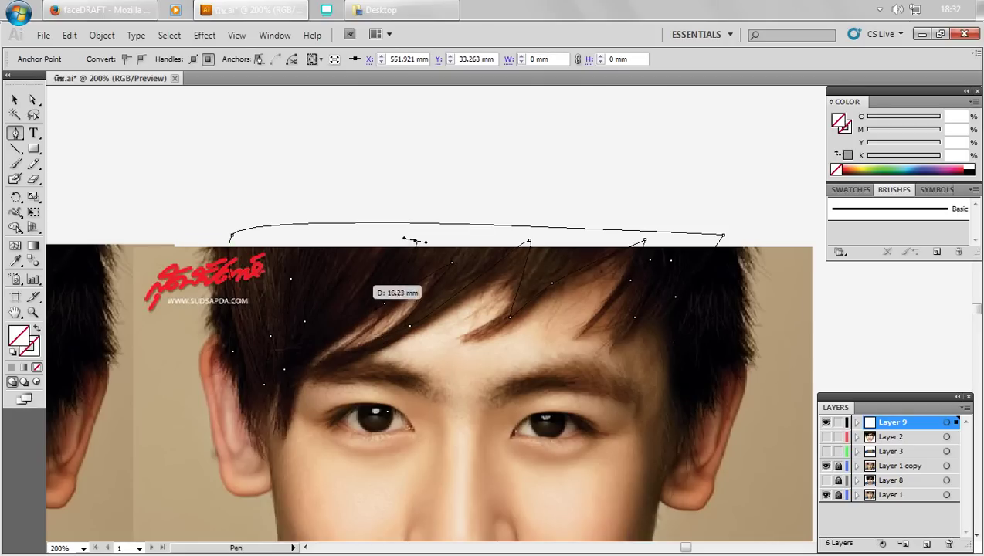
pyautogui.moveTo(386, 284)
pyautogui.mouseDown()
pyautogui.moveTo(331, 270)
pyautogui.moveTo(292, 277)
pyautogui.mouseUp()
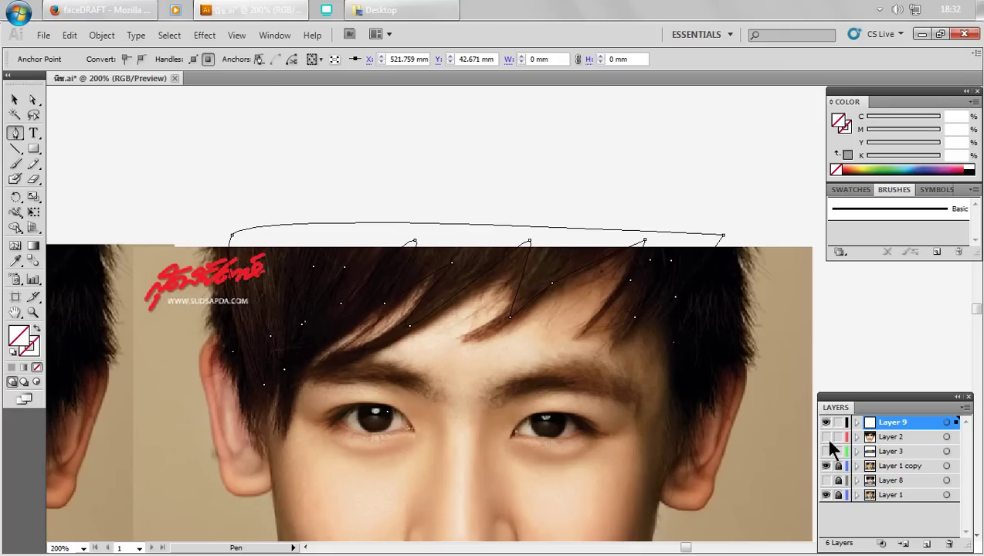
# - Reshow the face artwork and fill the hair shape near-black, then deselect
pyautogui.moveTo(826, 436); pyautogui.dragTo(826, 451)
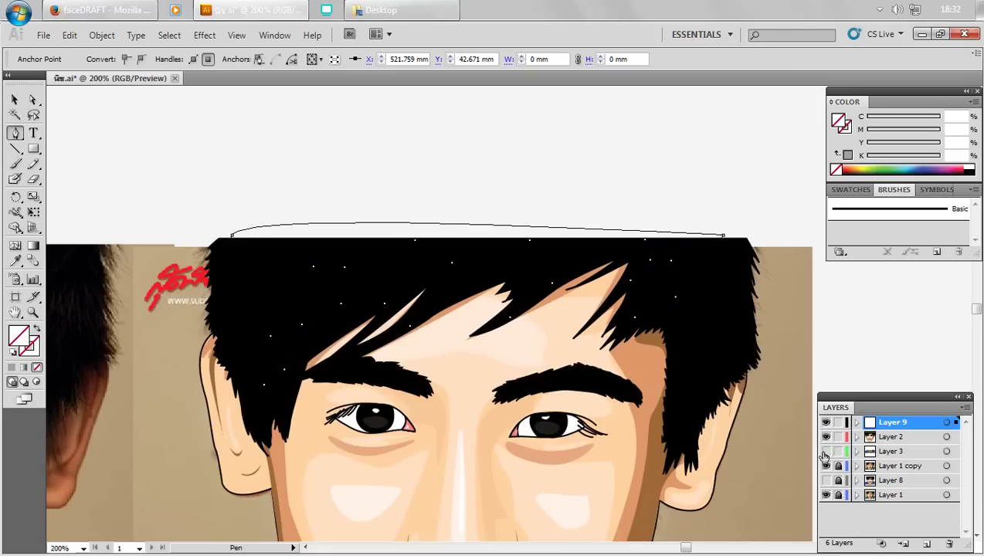
pyautogui.doubleClick(27, 343)
pyautogui.moveTo(341, 280); pyautogui.dragTo(293, 384)
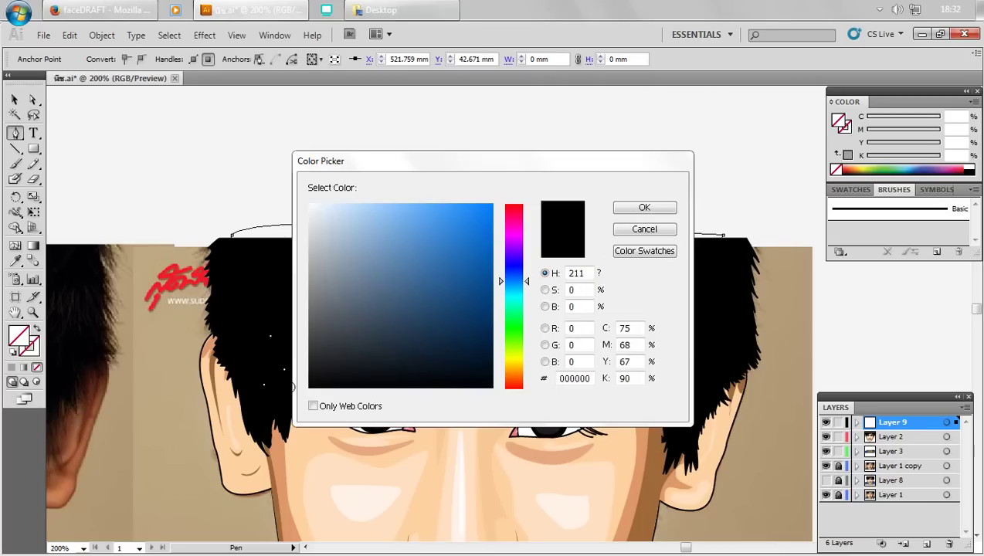
pyautogui.click(645, 210)
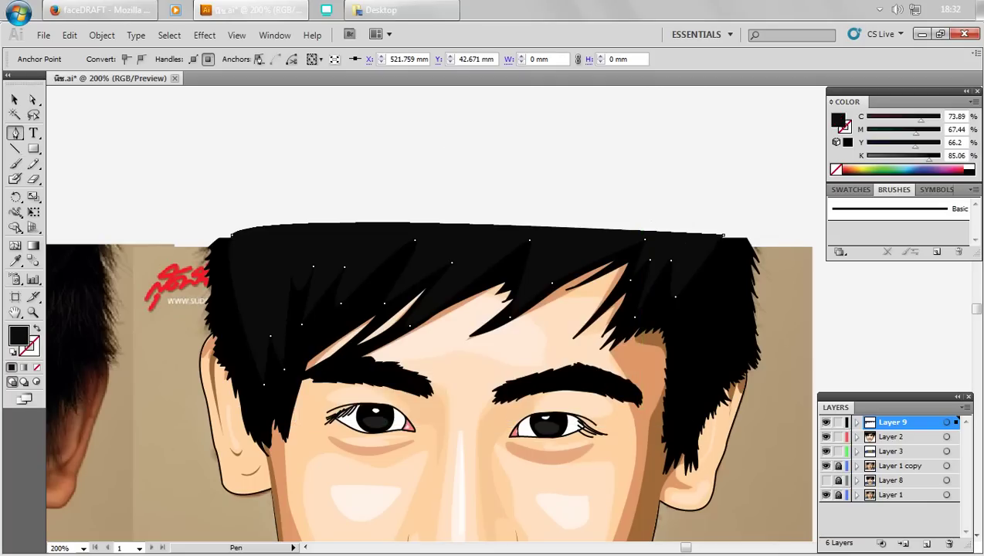
pyautogui.click(15, 100)
pyautogui.click(280, 164)
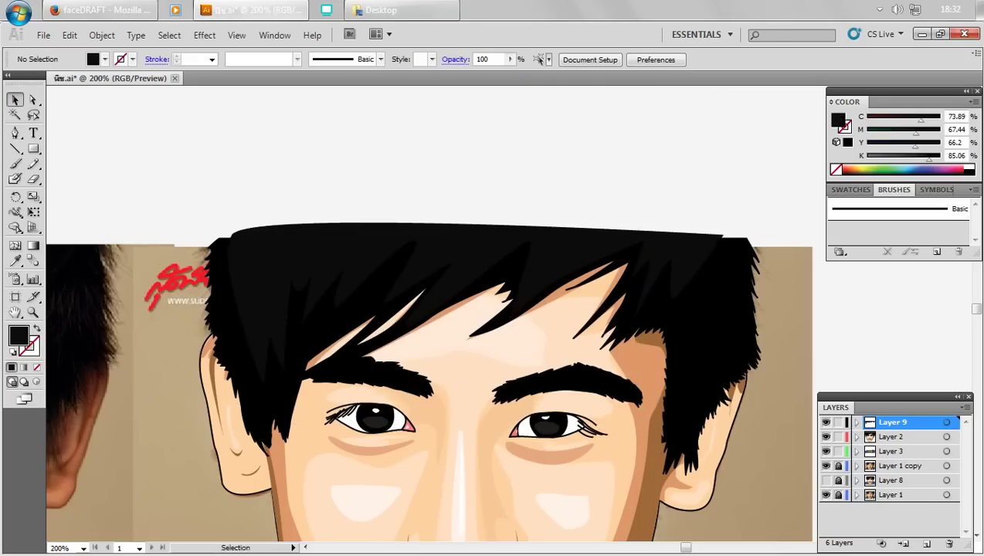
pyautogui.hotkey('ctrl', '-')
pyautogui.hotkey('ctrl', '-')
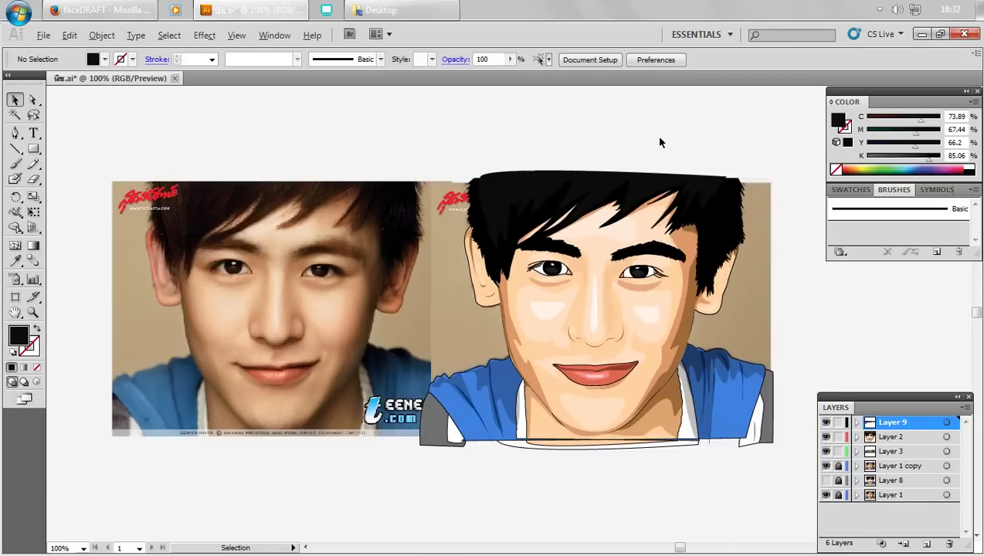
# - View the whole portrait, save it with Ctrl+S, then zoom in on the eyes
pyautogui.moveTo(716, 147); pyautogui.dragTo(661, 156)
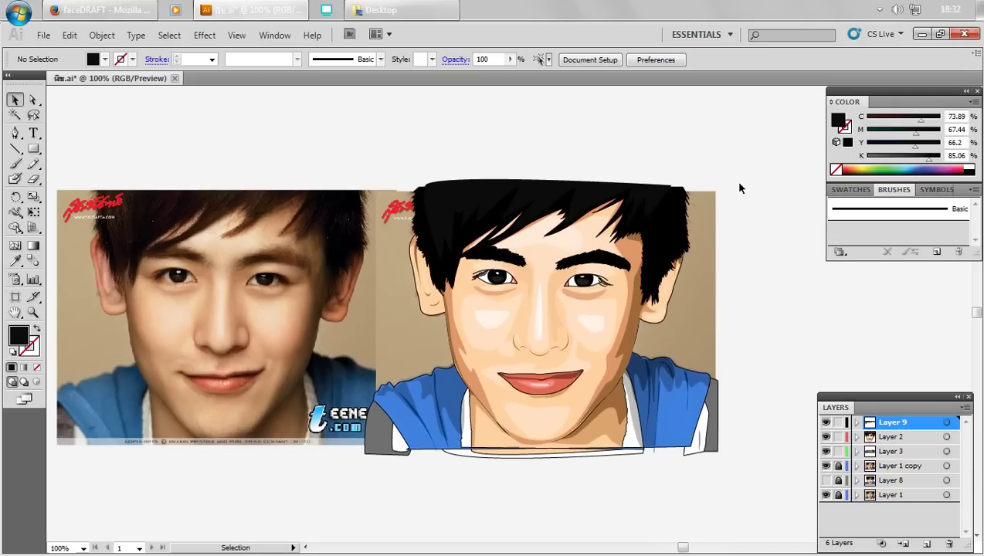
pyautogui.hotkey('ctrl', 's')
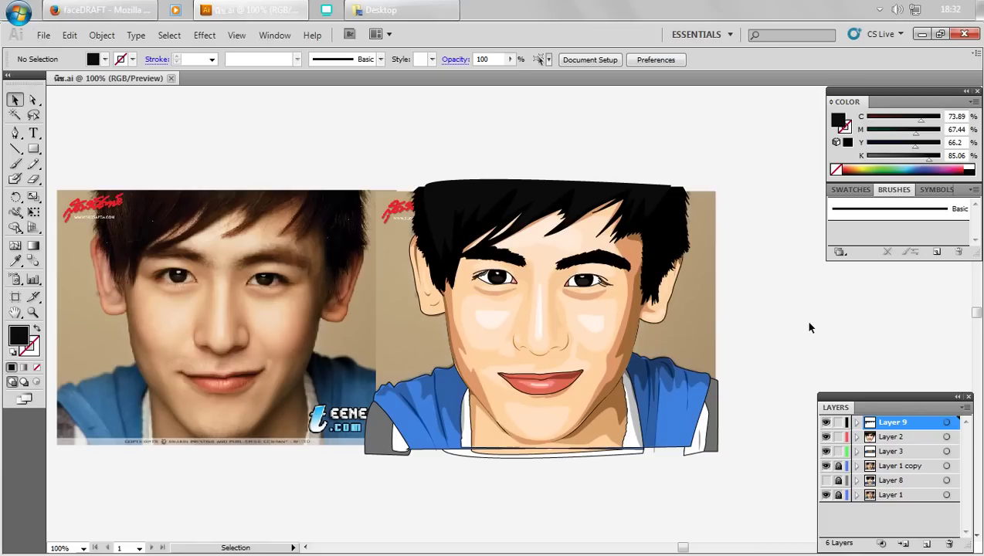
pyautogui.hotkey('ctrl', '+')
pyautogui.hotkey('ctrl', '+')
pyautogui.hotkey('ctrl', '+')
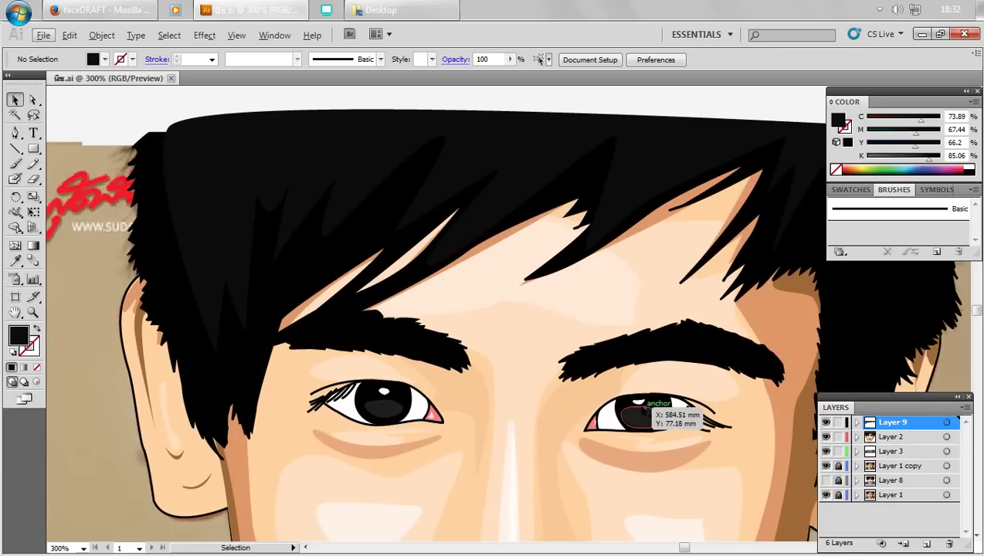
# - Remove the outline from both irises and finish the pink inner eye-corner triangles
pyautogui.click(639, 415)
pyautogui.keyDown('shift'); pyautogui.click(383, 409); pyautogui.keyUp('shift')
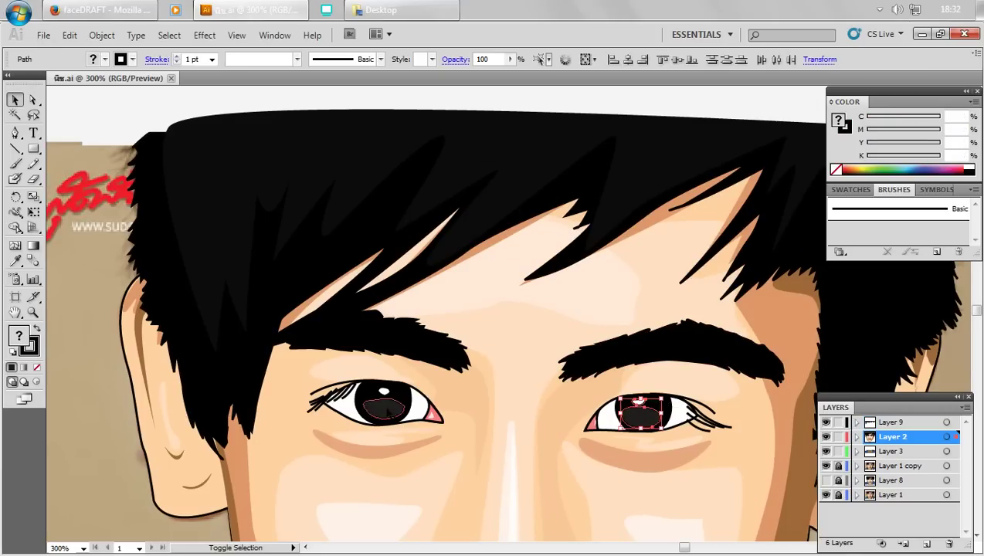
pyautogui.click(35, 350)
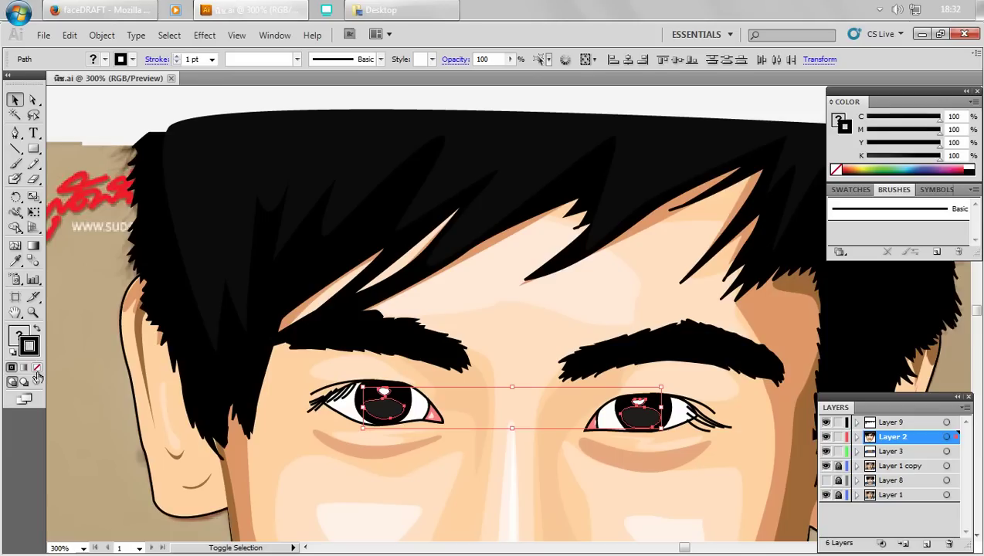
pyautogui.click(37, 371)
pyautogui.click(432, 411)
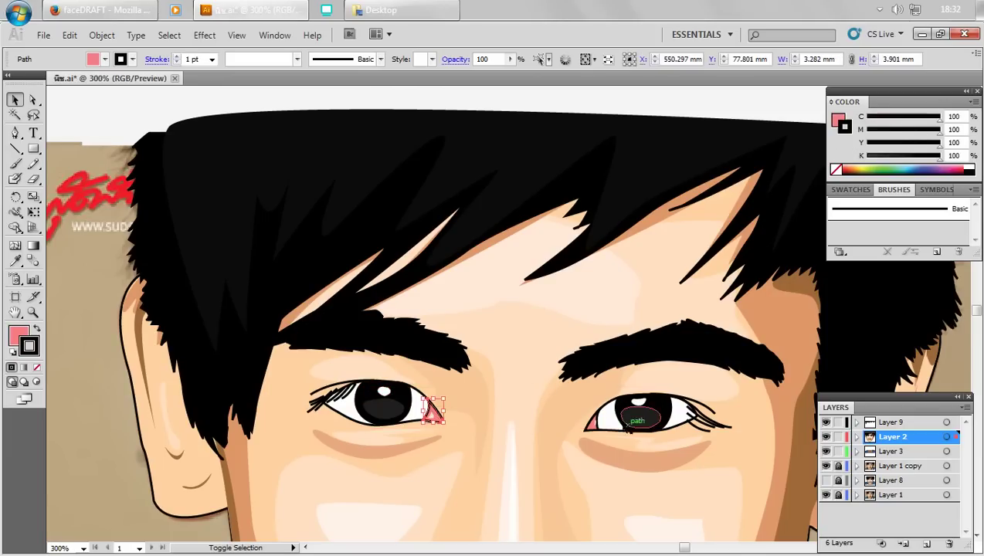
pyautogui.keyDown('shift'); pyautogui.click(593, 424); pyautogui.keyUp('shift')
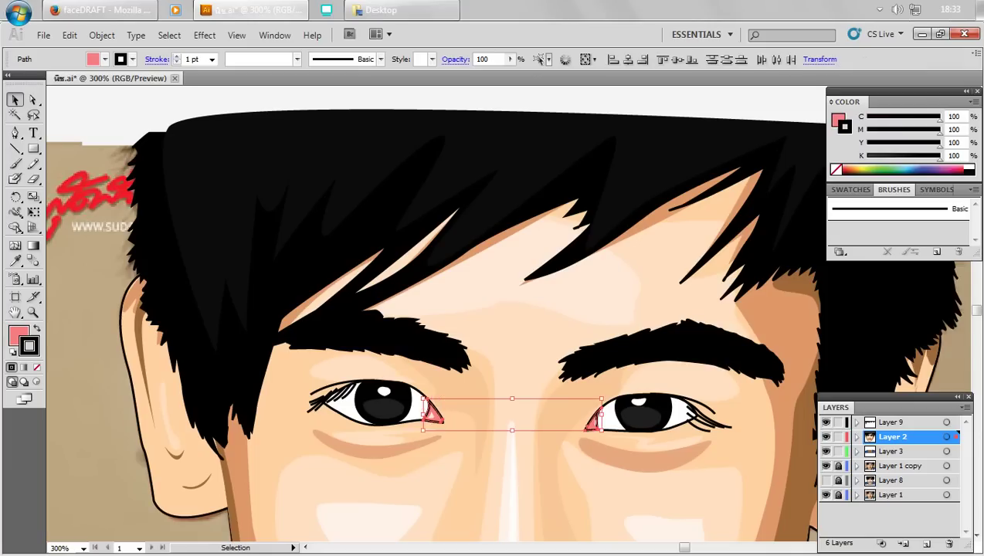
pyautogui.click(37, 367)
# - Zoom out to 150% and pan so the whole cartoon face sits beside the photo
pyautogui.click(130, 92)
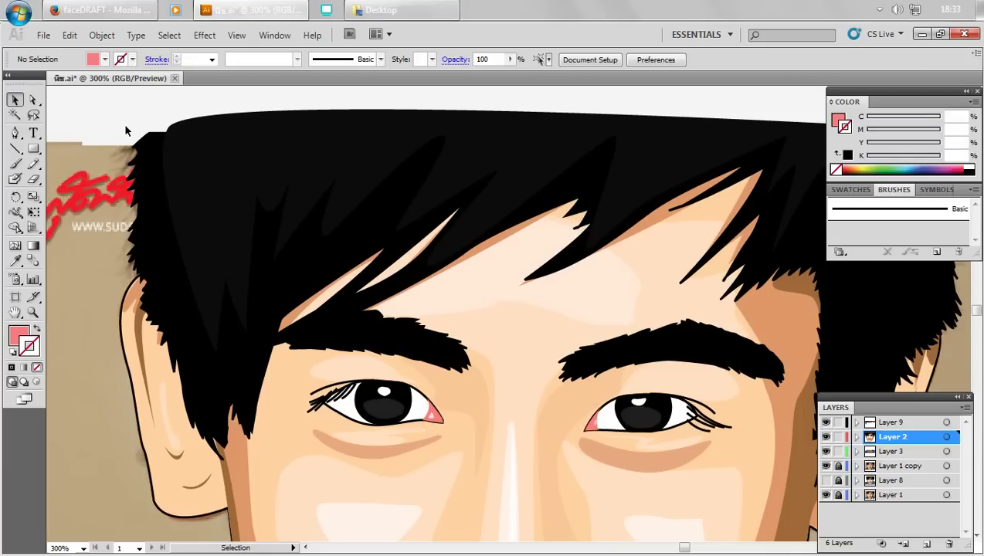
pyautogui.press('ctrl')
pyautogui.scroll(-1, 567, 279)
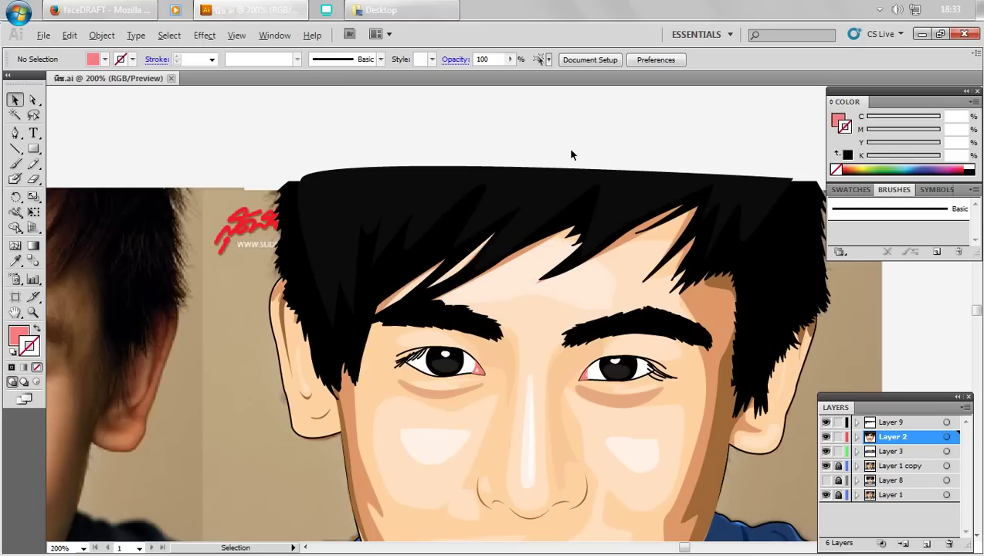
pyautogui.scroll(-1, 571, 155)
pyautogui.moveTo(571, 154); pyautogui.dragTo(591, 221)
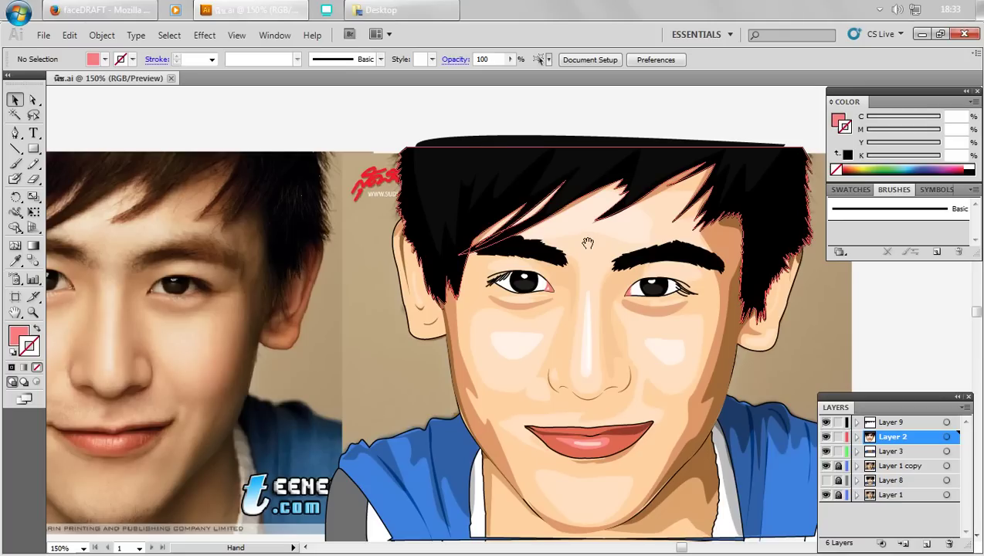
pyautogui.moveTo(587, 243); pyautogui.dragTo(539, 239)
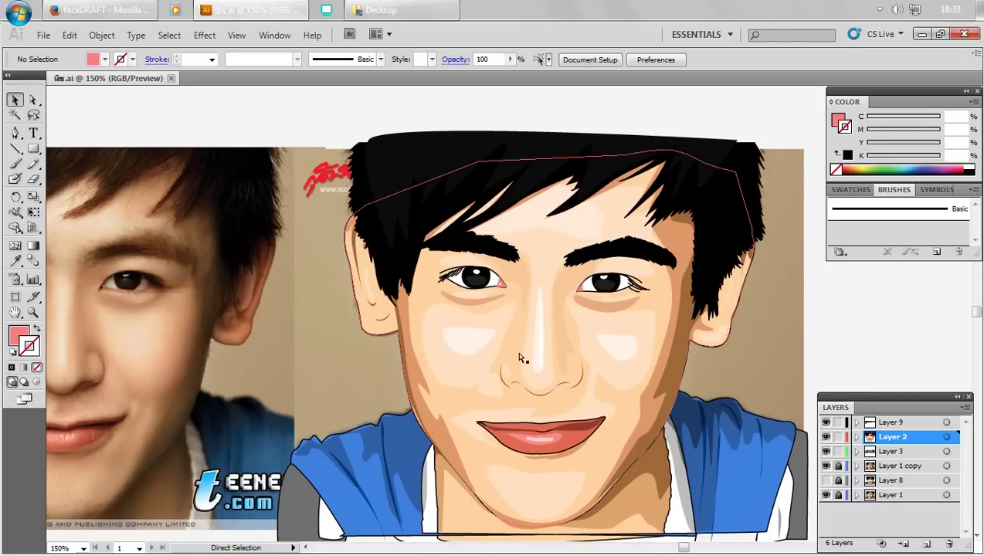
# - Give the hair top a 3.6-pixel Gaussian Blur, then undo it as too strong
pyautogui.press('v')
pyautogui.click(417, 178)
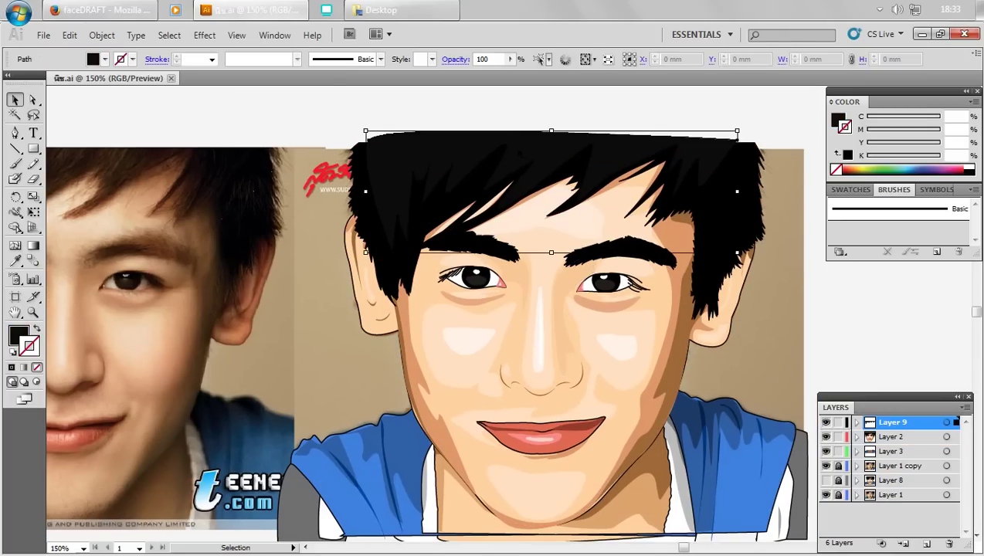
pyautogui.click(205, 35)
pyautogui.moveTo(220, 277)
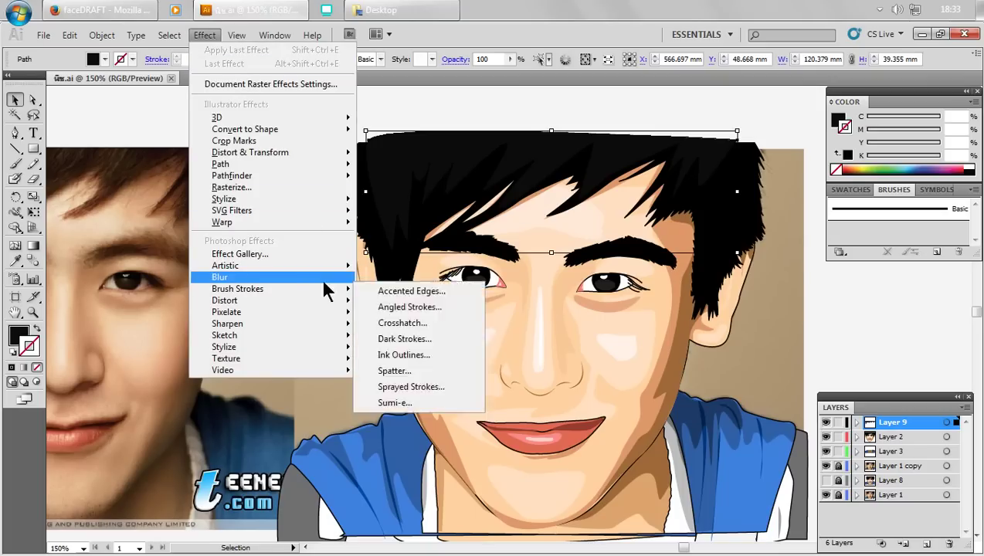
pyautogui.click(412, 280)
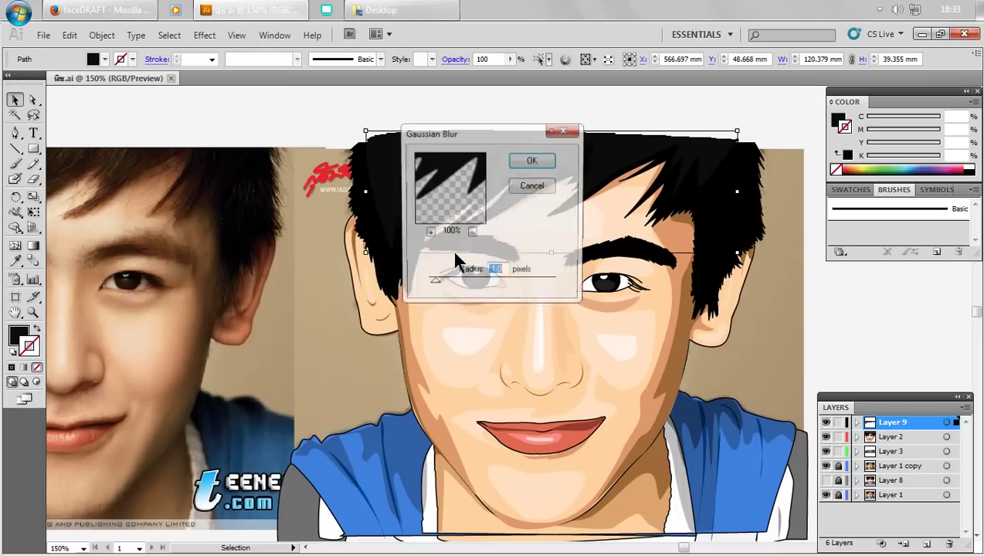
pyautogui.moveTo(444, 281); pyautogui.dragTo(452, 282)
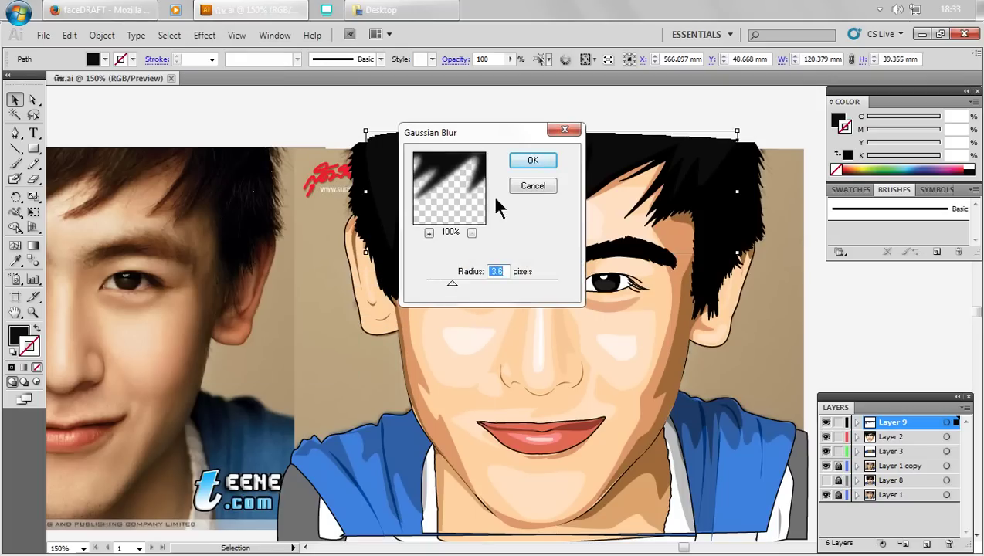
pyautogui.press('Return')
pyautogui.hotkey('ctrl', 'shift', 'a')
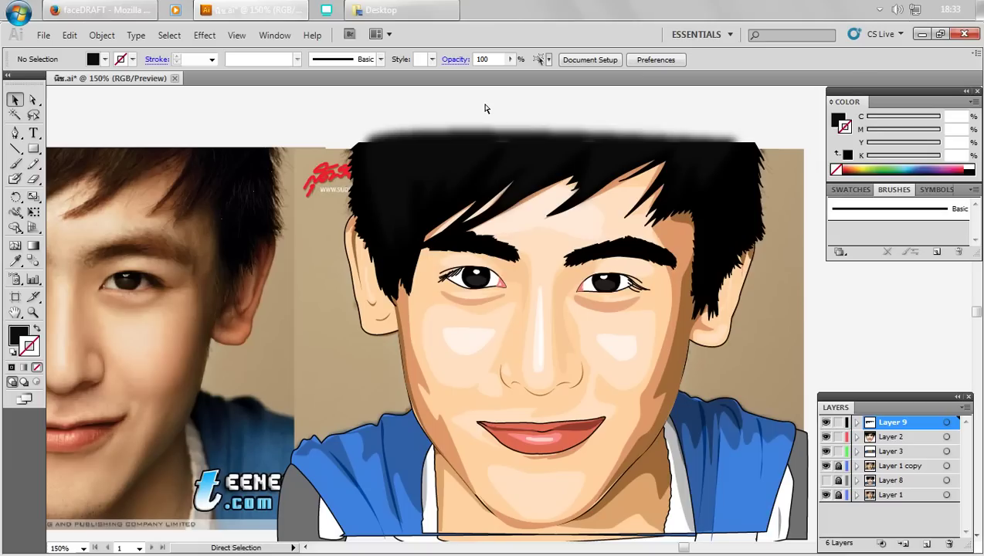
pyautogui.hotkey('ctrl', 'z')
pyautogui.hotkey('ctrl', 'z')
# - Blur the hair top again at 1.5 pixels, then add a stronger 4-pixel blur
pyautogui.click(205, 34)
pyautogui.moveTo(226, 266)
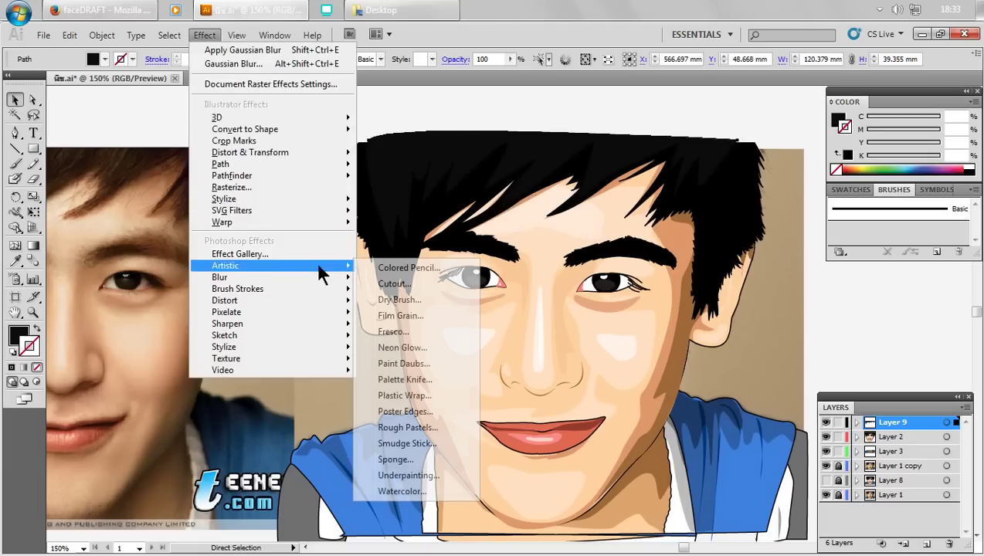
pyautogui.click(390, 280)
pyautogui.moveTo(445, 286); pyautogui.dragTo(437, 286)
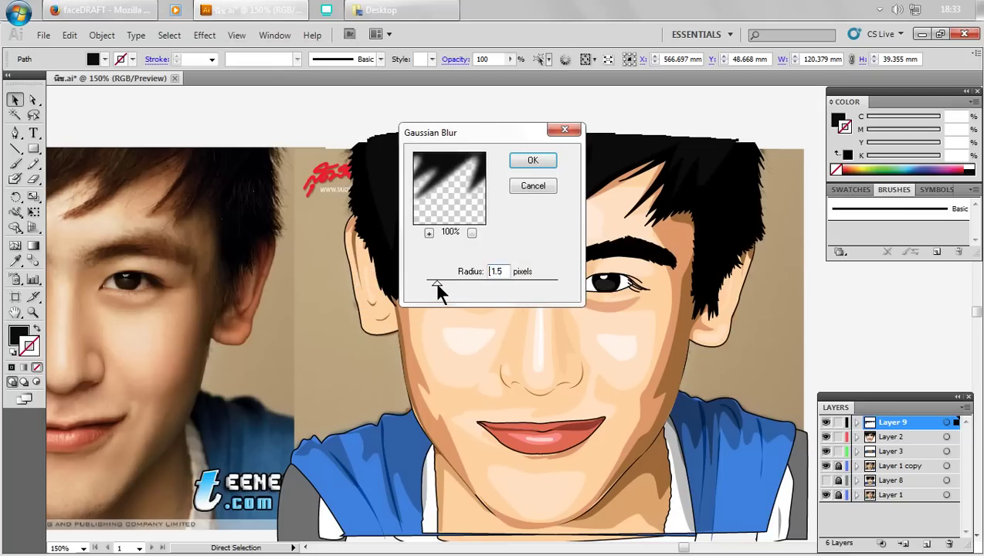
pyautogui.click(533, 161)
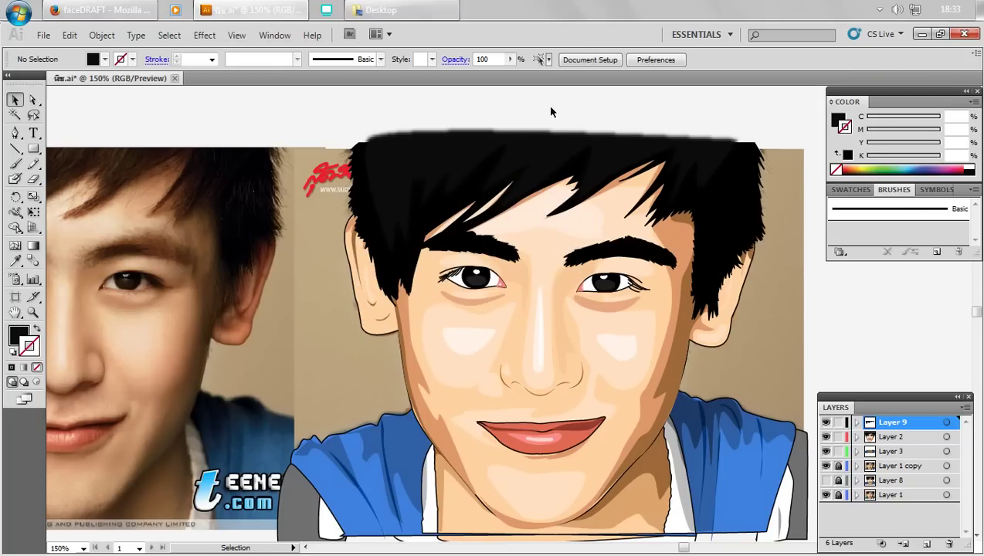
pyautogui.click(551, 139)
pyautogui.click(205, 35)
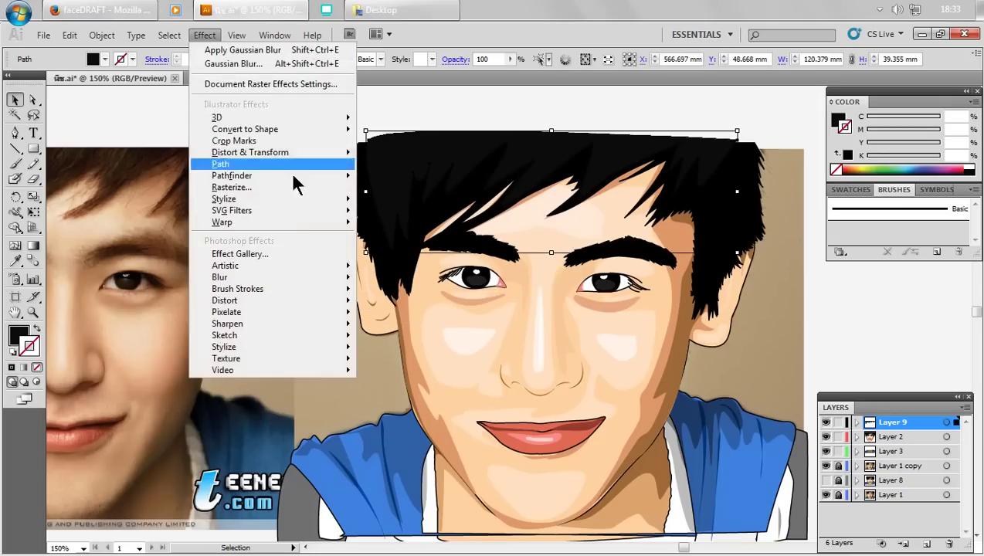
pyautogui.click(375, 279)
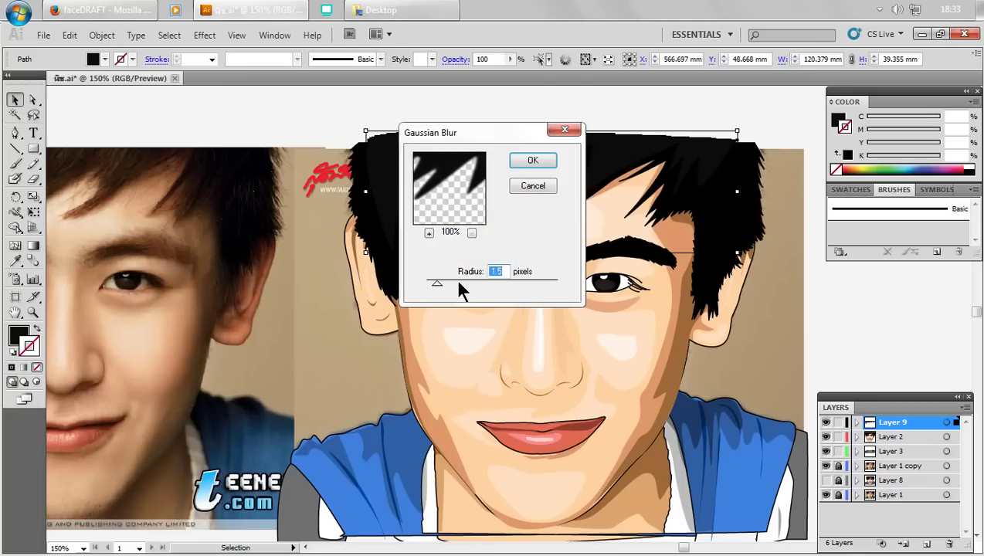
pyautogui.write('4.4')
pyautogui.click(528, 161)
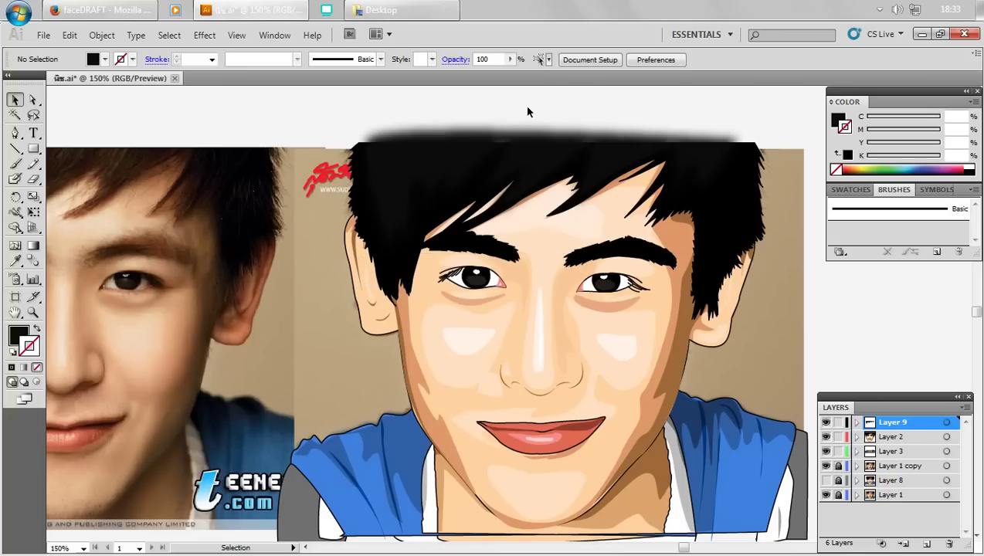
# - Fade the blurred hair top to 62% opacity and recentre the face
pyautogui.moveTo(512, 237)
pyautogui.mouseDown()
pyautogui.moveTo(521, 168)
pyautogui.moveTo(647, 179)
pyautogui.moveTo(427, 244)
pyautogui.mouseUp()
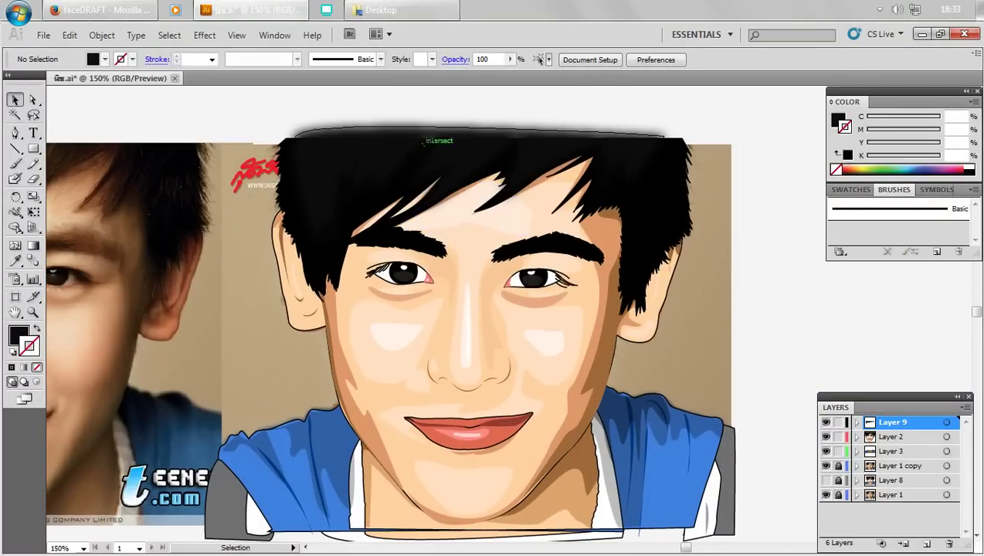
pyautogui.click(433, 137)
pyautogui.click(509, 59)
pyautogui.moveTo(492, 77); pyautogui.dragTo(485, 77)
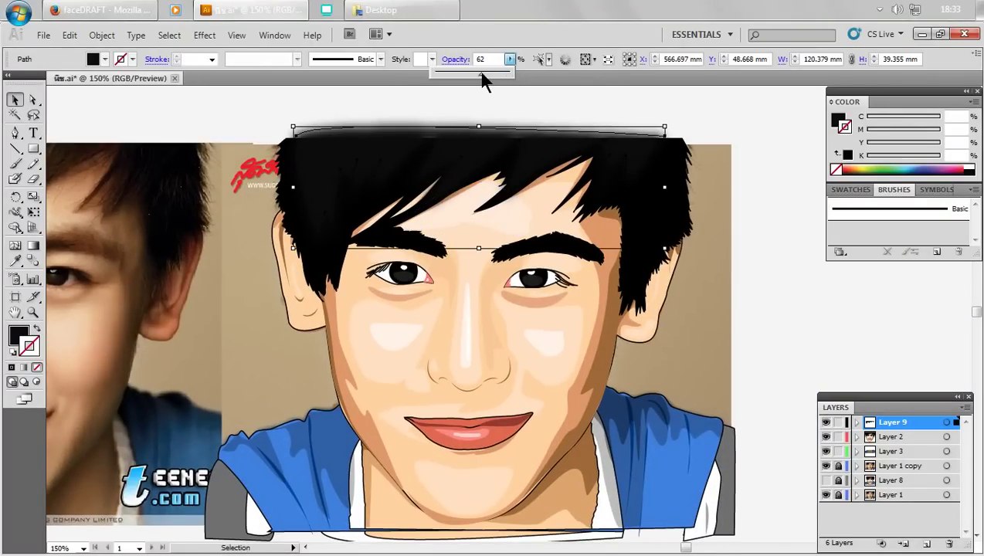
pyautogui.click(478, 106)
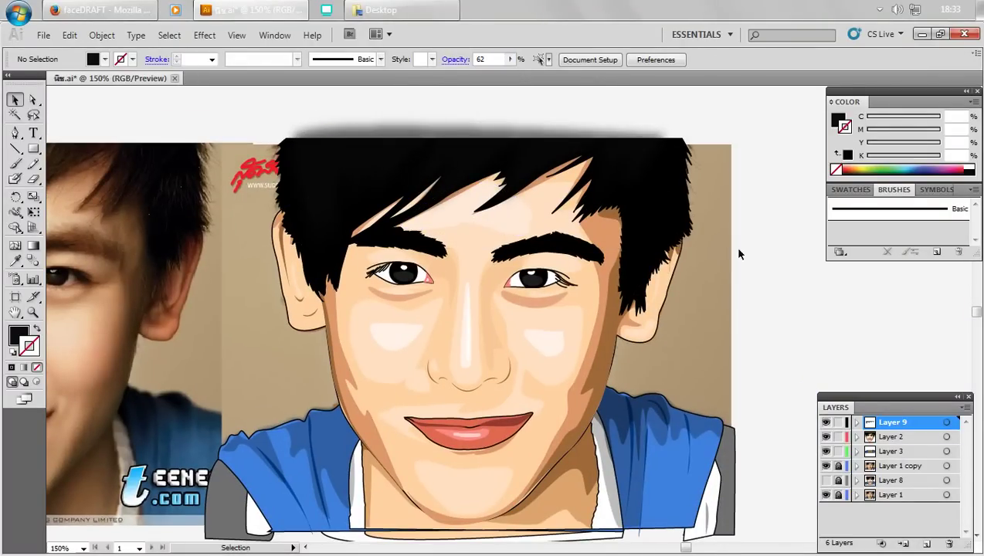
pyautogui.moveTo(706, 338); pyautogui.dragTo(701, 300)
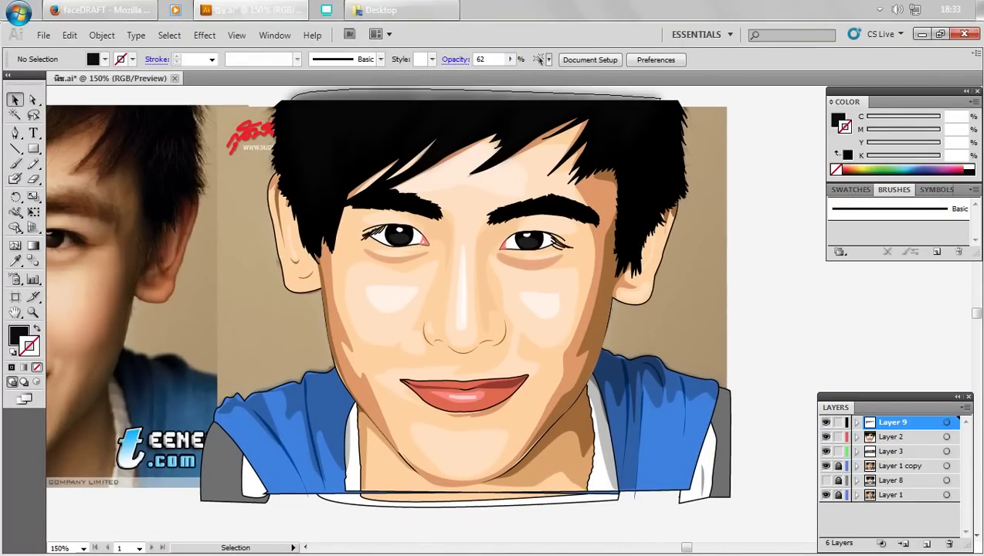
pyautogui.moveTo(553, 280)
pyautogui.mouseDown()
pyautogui.moveTo(651, 279)
pyautogui.moveTo(697, 320)
pyautogui.mouseUp()
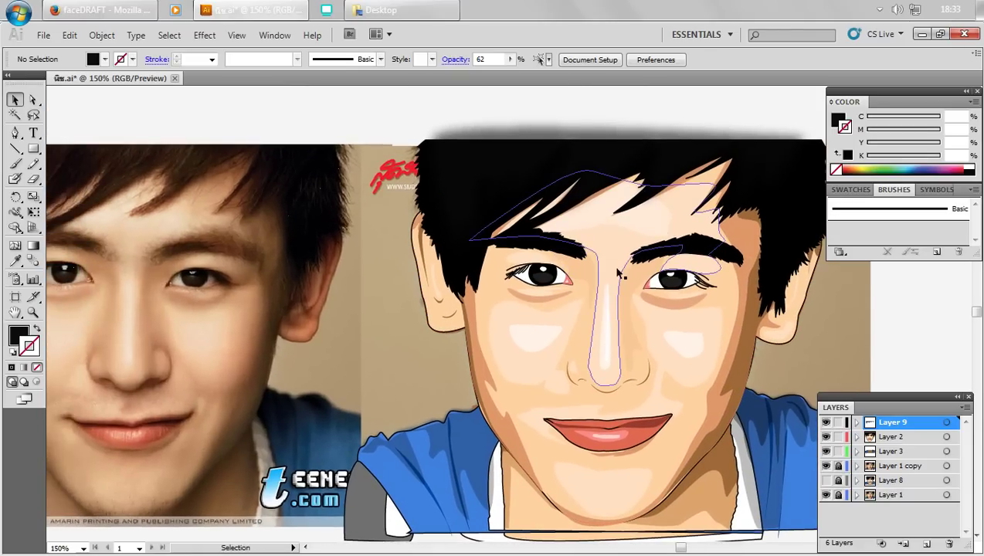
# - Apply a Gaussian Blur to the light forehead-and-nose highlight shape
pyautogui.click(620, 280)
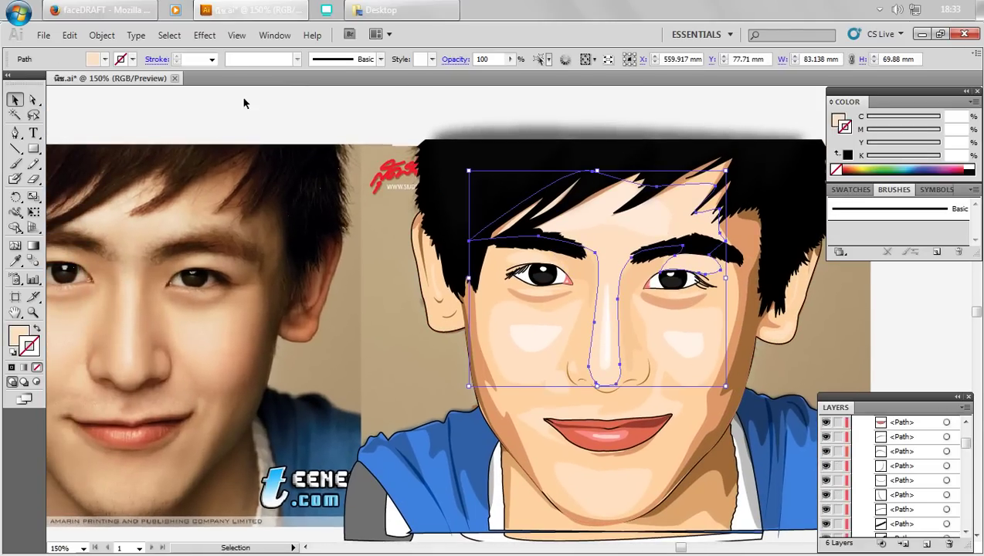
pyautogui.click(203, 36)
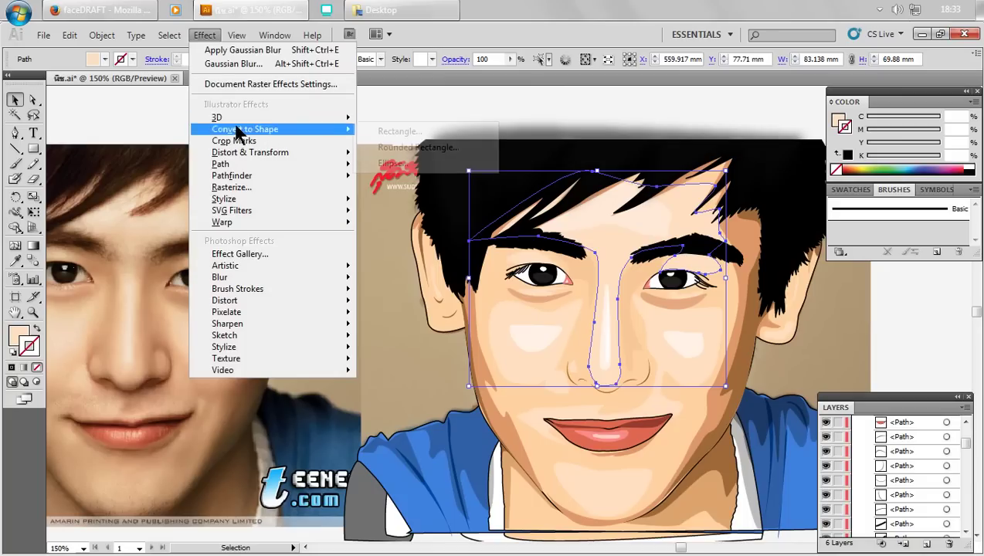
pyautogui.click(390, 278)
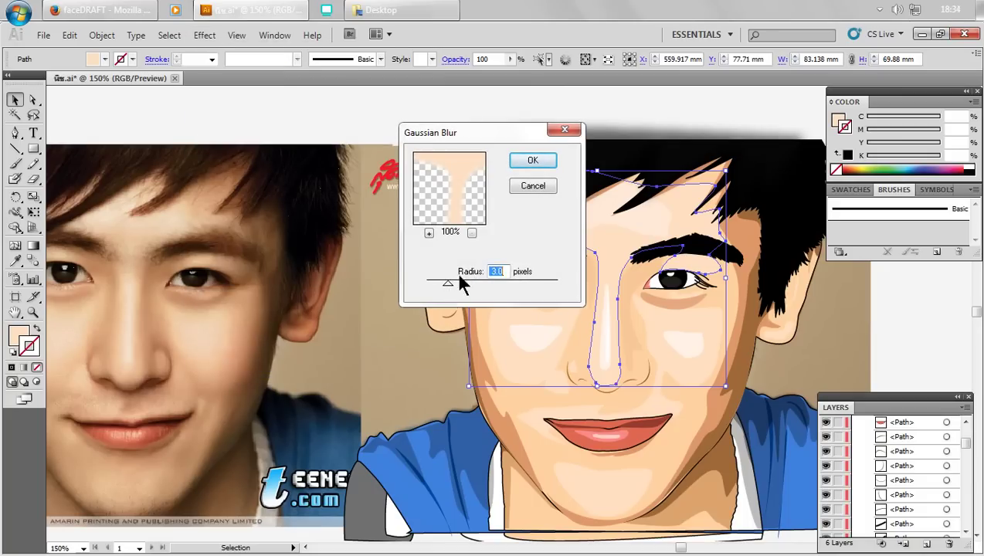
pyautogui.click(532, 160)
pyautogui.click(529, 110)
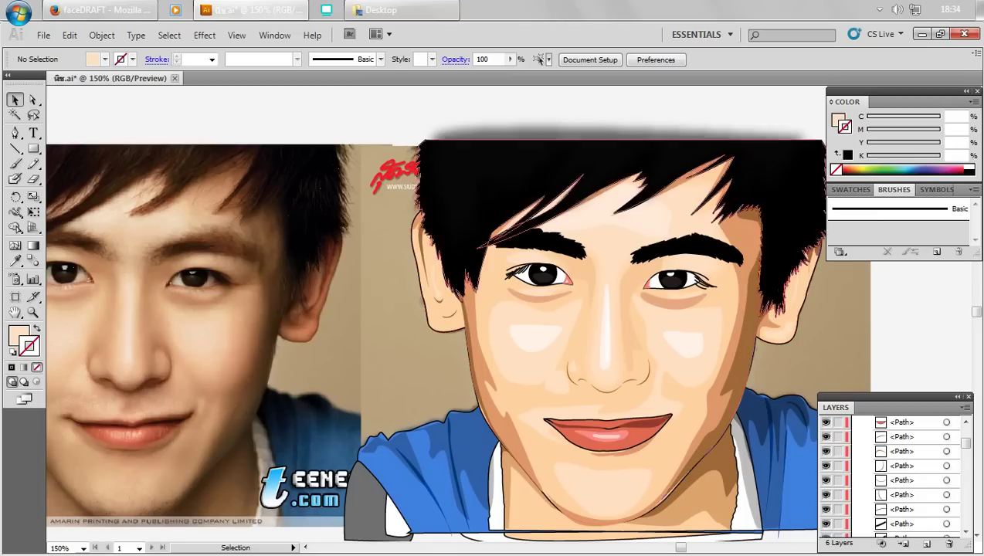
# - Gaussian-blur the left cheek shading and the right cheek-and-mouth shading shapes
pyautogui.click(544, 377)
pyautogui.click(205, 35)
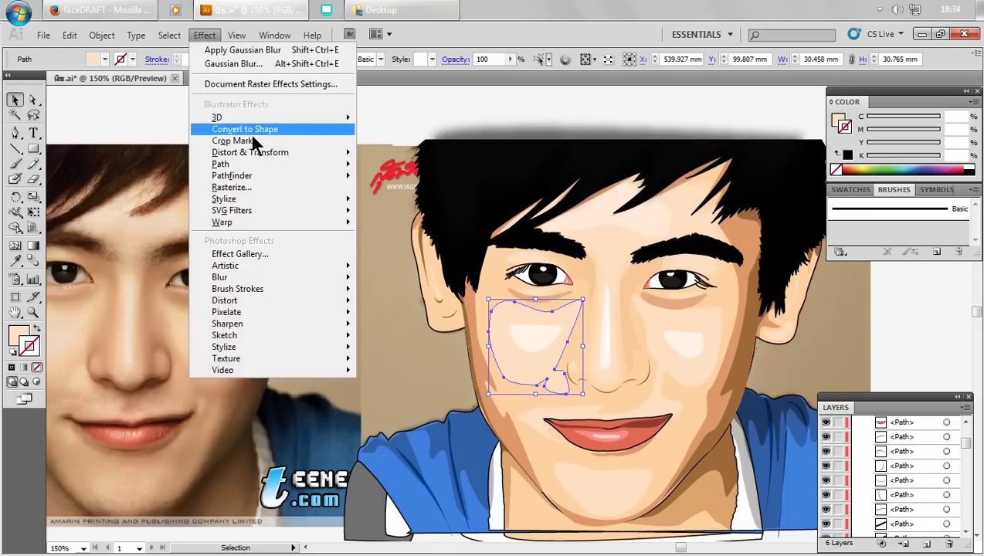
pyautogui.click(387, 280)
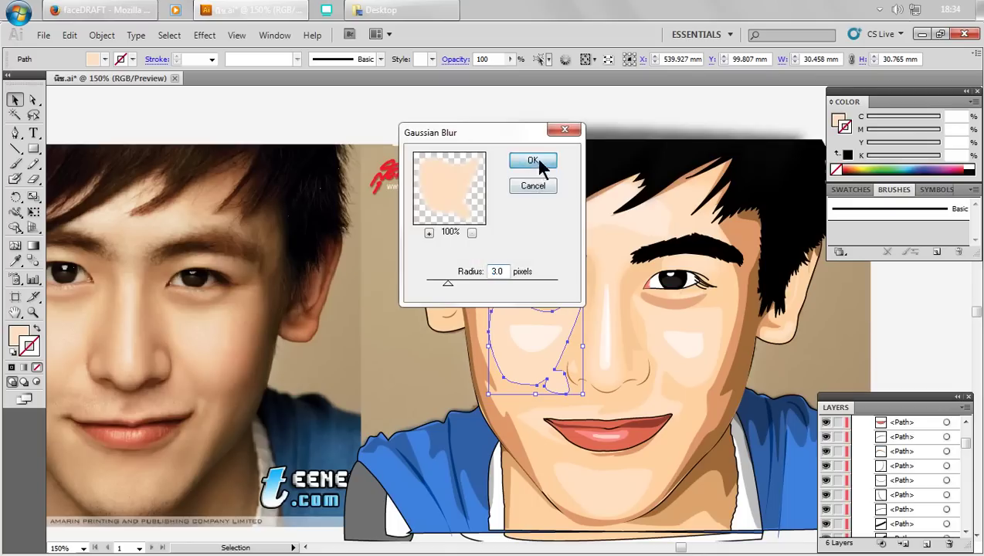
pyautogui.click(538, 162)
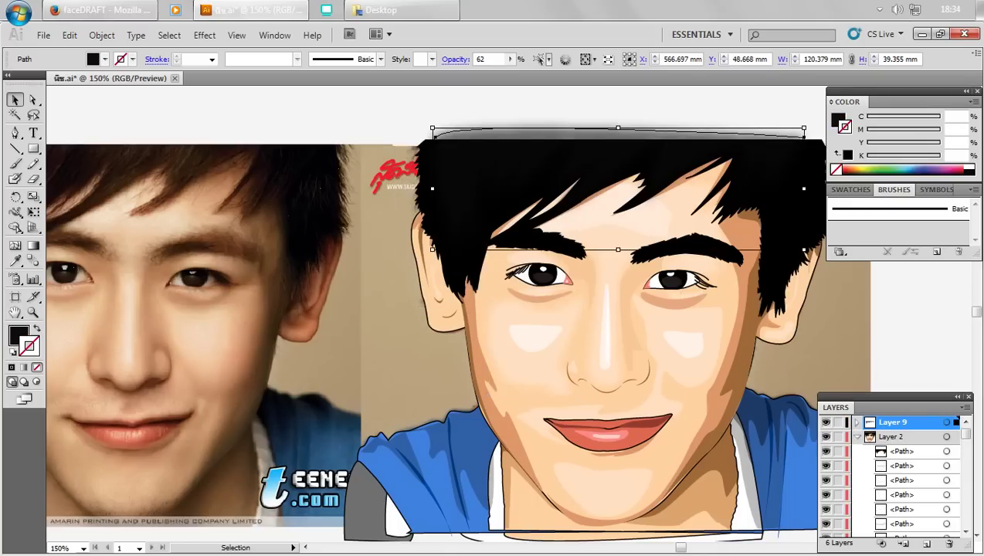
pyautogui.click(714, 332)
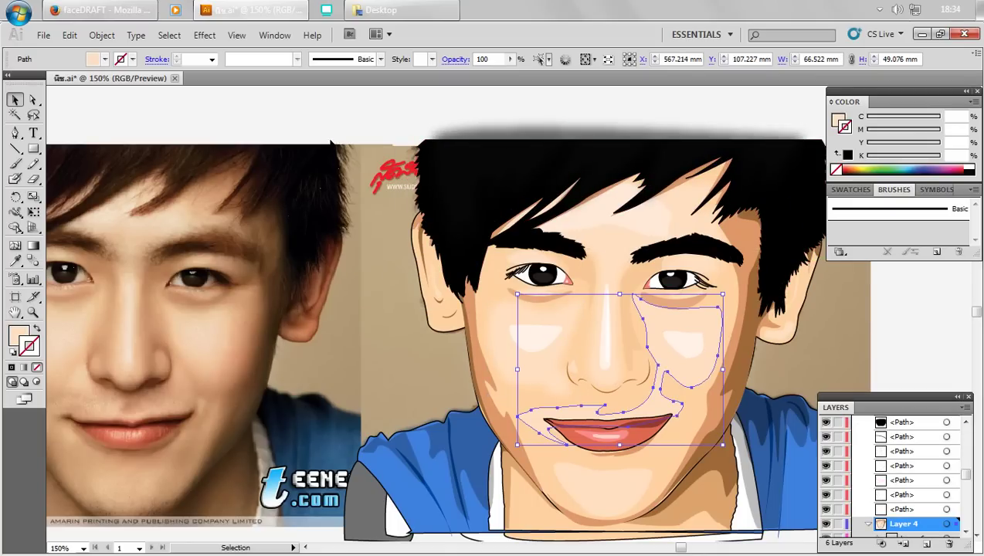
pyautogui.click(204, 36)
pyautogui.click(393, 279)
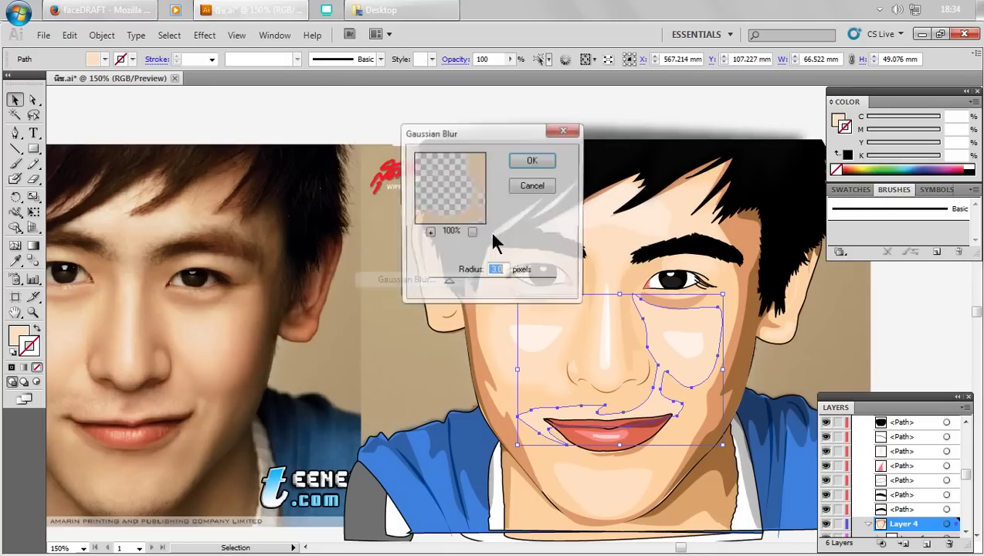
pyautogui.click(533, 160)
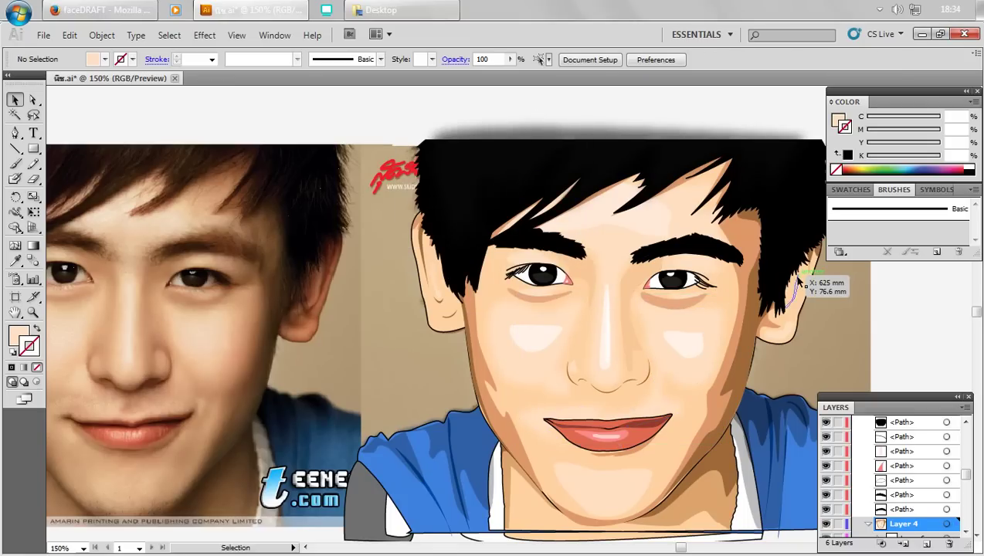
# - Blur both cheek highlights together, undo it, and reapply the Gaussian Blur
pyautogui.moveTo(680, 351); pyautogui.dragTo(656, 330)
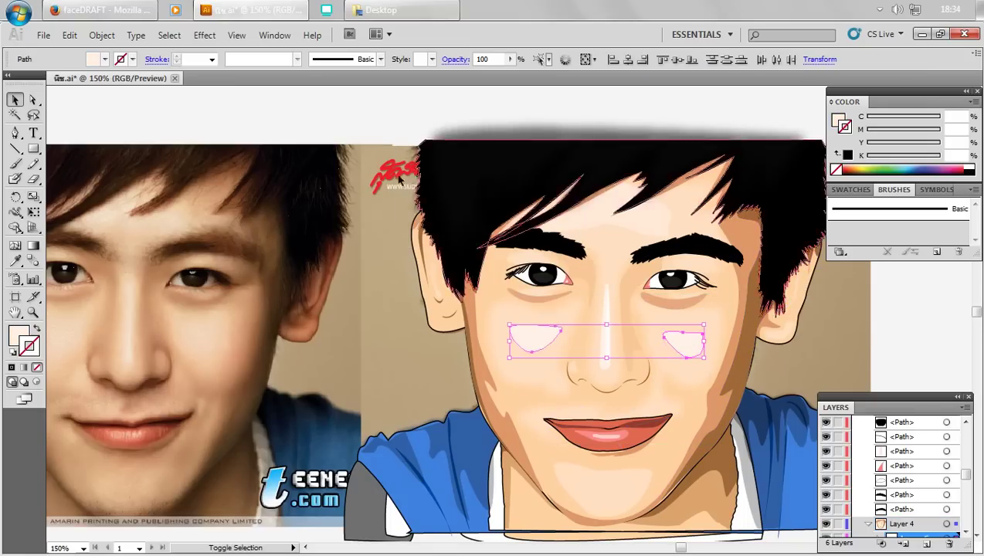
pyautogui.click(209, 34)
pyautogui.moveTo(220, 278)
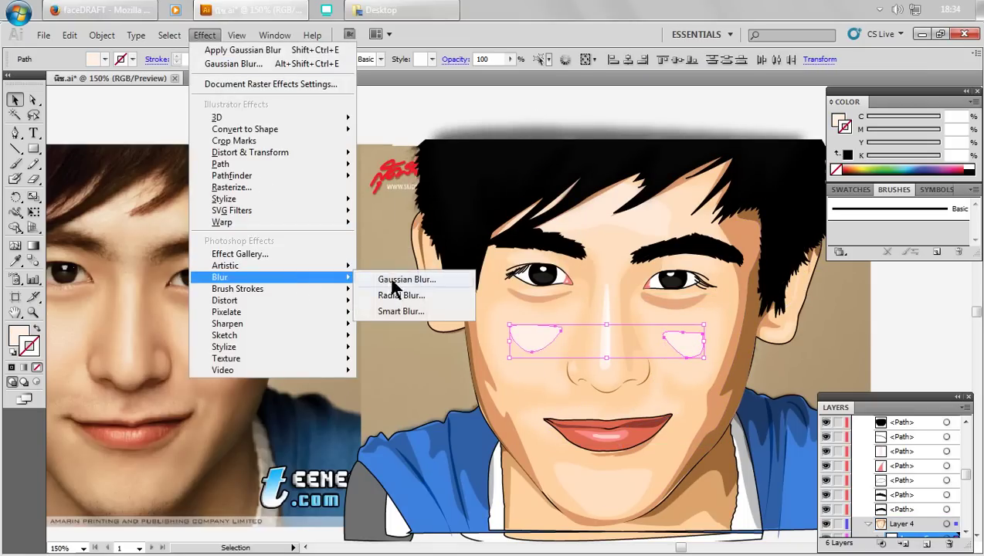
pyautogui.click(392, 280)
pyautogui.click(534, 159)
pyautogui.click(553, 91)
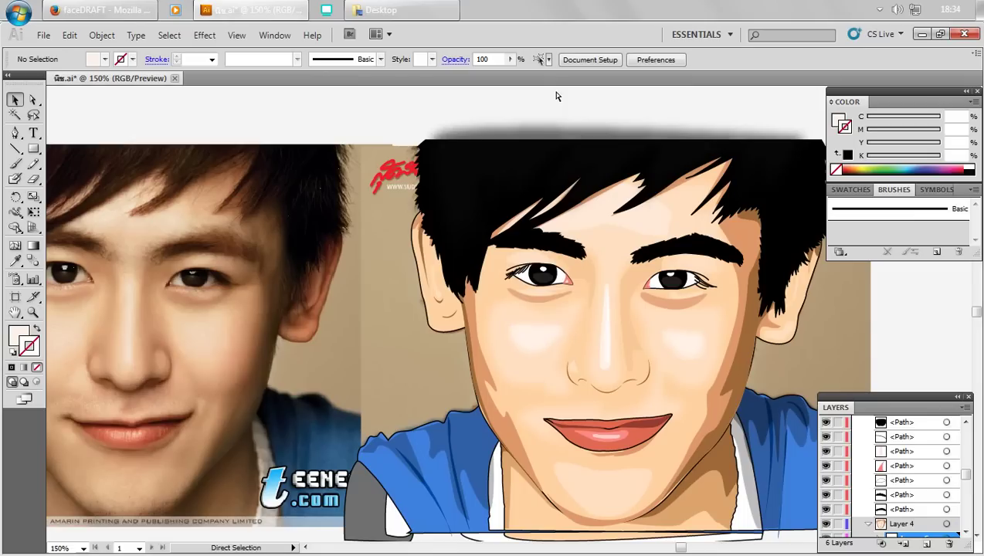
pyautogui.hotkey('ctrl', 'z')
pyautogui.click(203, 36)
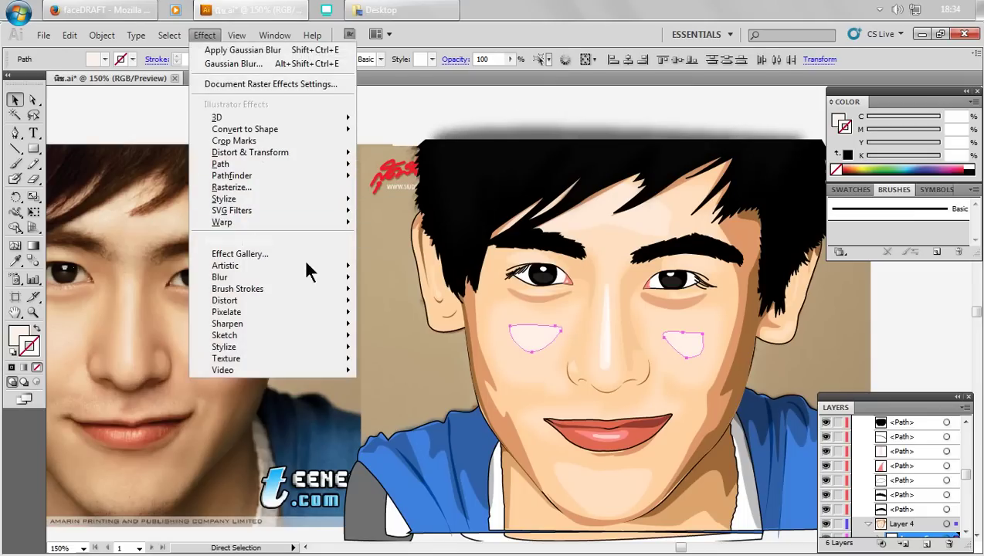
pyautogui.moveTo(219, 277)
pyautogui.click(394, 280)
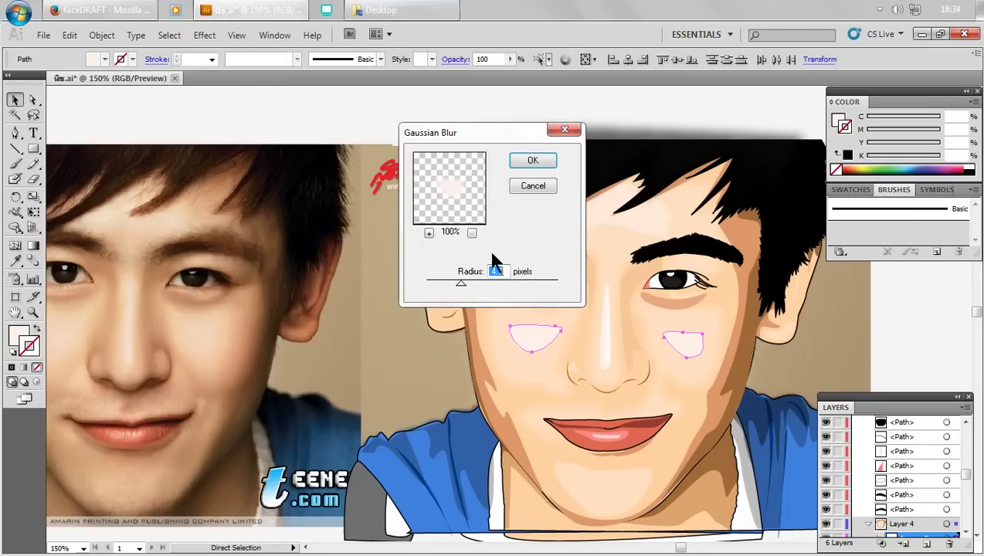
pyautogui.click(533, 161)
pyautogui.click(617, 193)
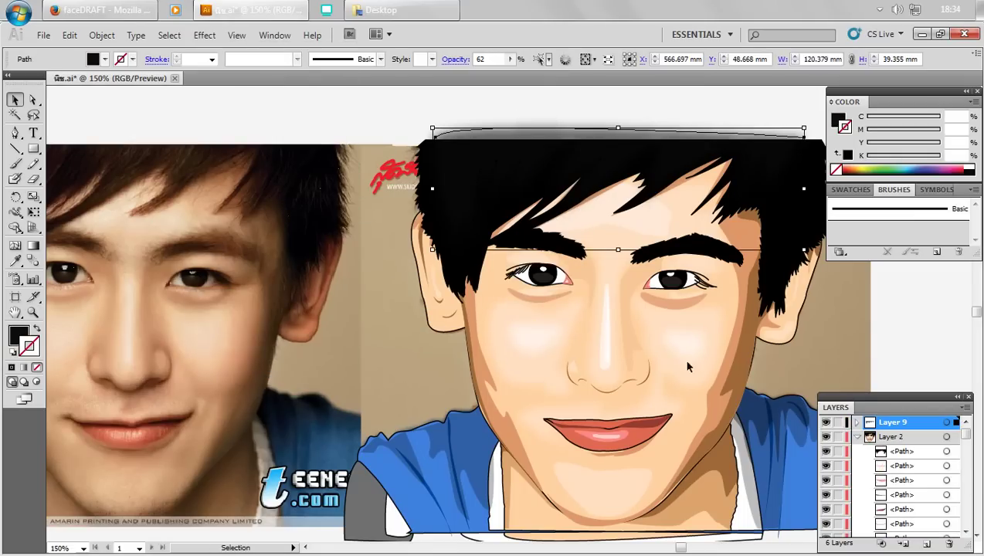
# - Move a pink blush shape off the face and nudge the face shading shape right
pyautogui.click(918, 359)
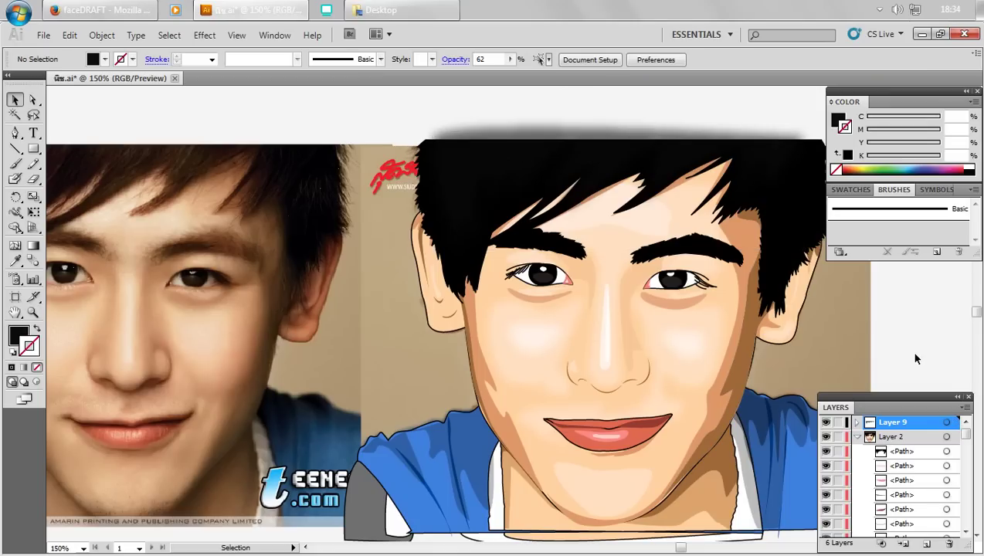
pyautogui.moveTo(680, 321); pyautogui.dragTo(905, 328)
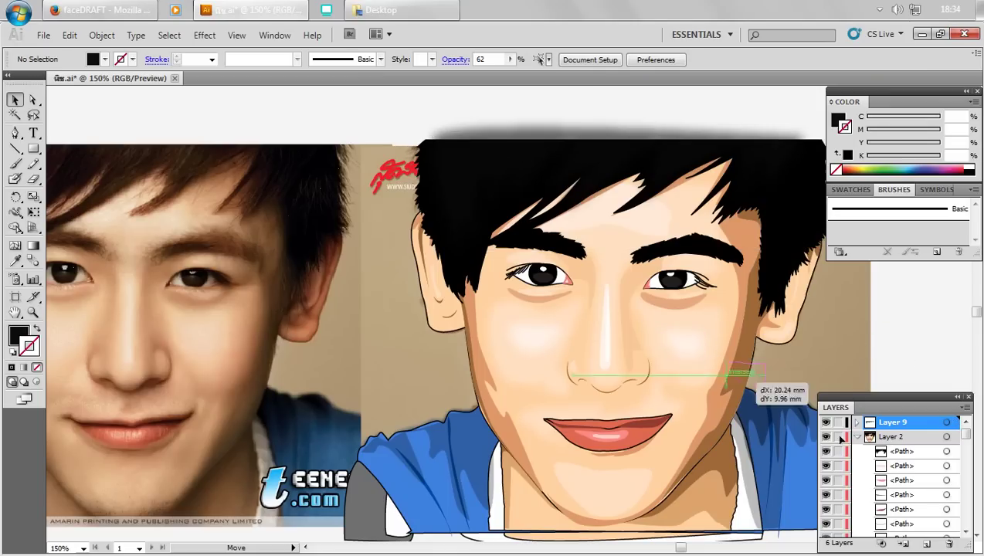
pyautogui.press('a')
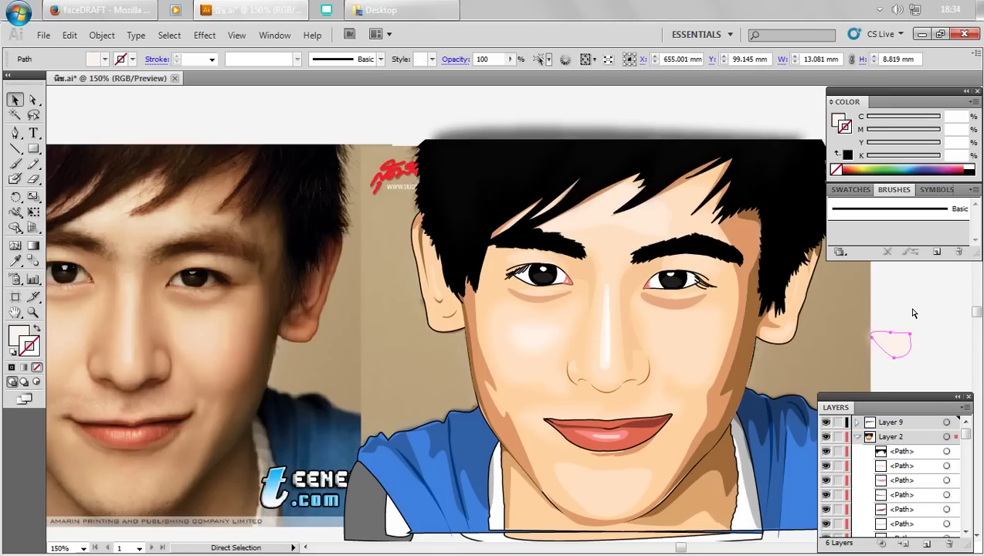
pyautogui.press('v')
pyautogui.click(681, 379)
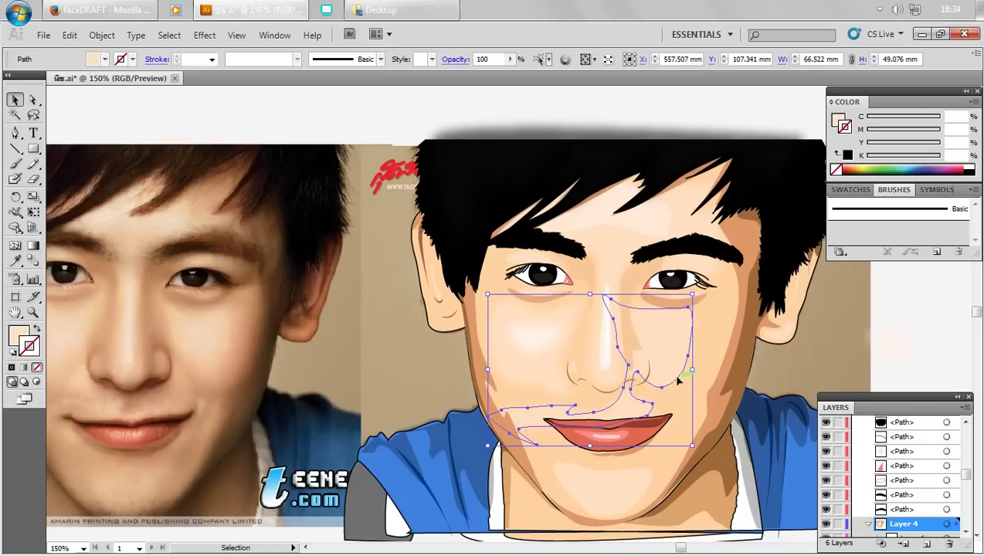
pyautogui.moveTo(672, 381); pyautogui.dragTo(688, 380)
pyautogui.press('a')
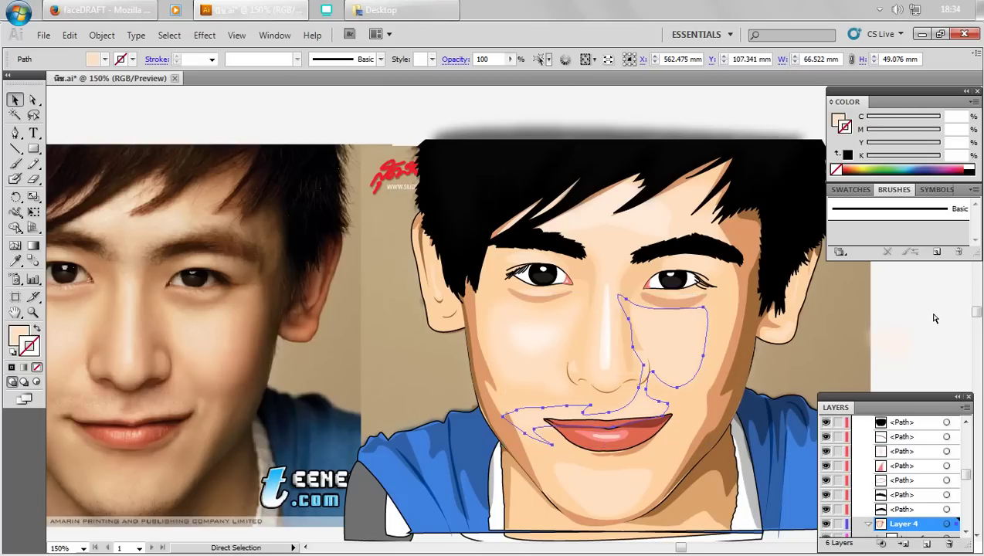
pyautogui.hotkey('ctrl', 'd')
pyautogui.press('v')
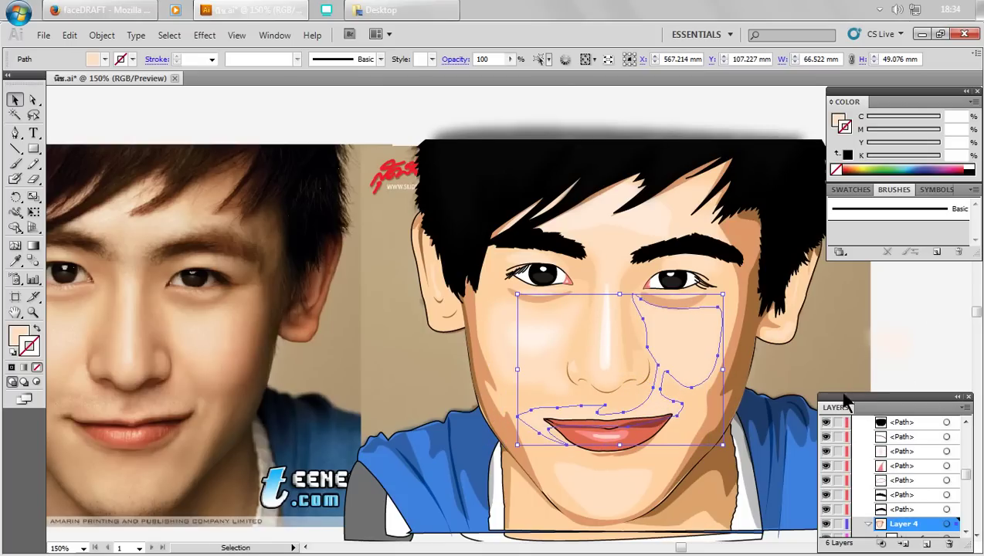
pyautogui.press('a')
pyautogui.click(928, 315)
pyautogui.press('v')
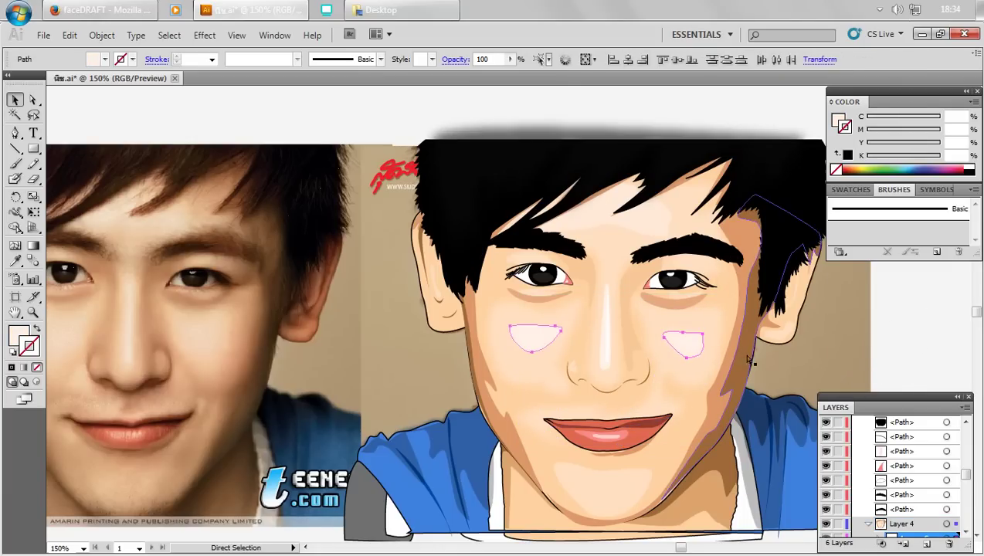
# - Try moving both cheek highlights to the right, then undo the move
pyautogui.click(533, 337)
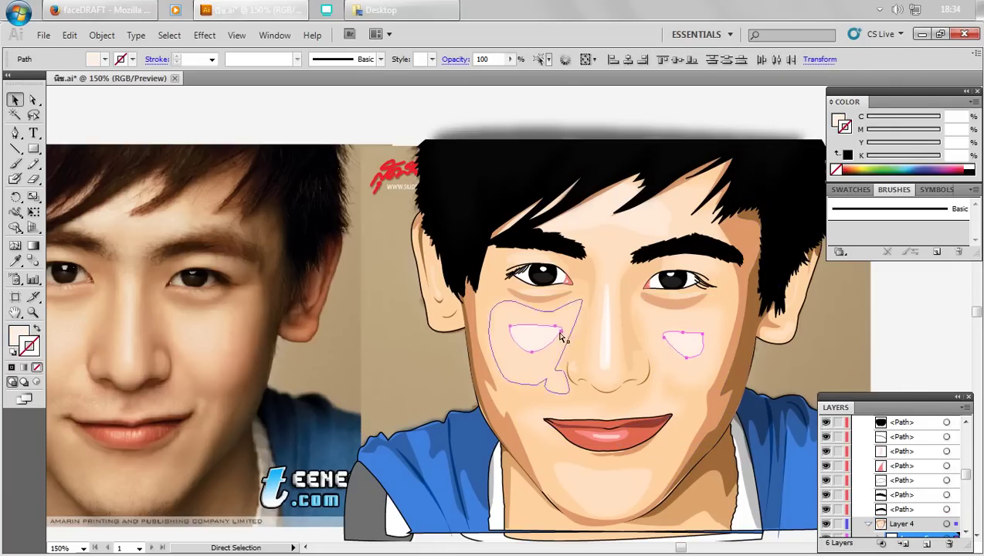
pyautogui.keyDown('shift'); pyautogui.click(683, 345); pyautogui.keyUp('shift')
pyautogui.moveTo(684, 346); pyautogui.dragTo(809, 357)
pyautogui.click(916, 325)
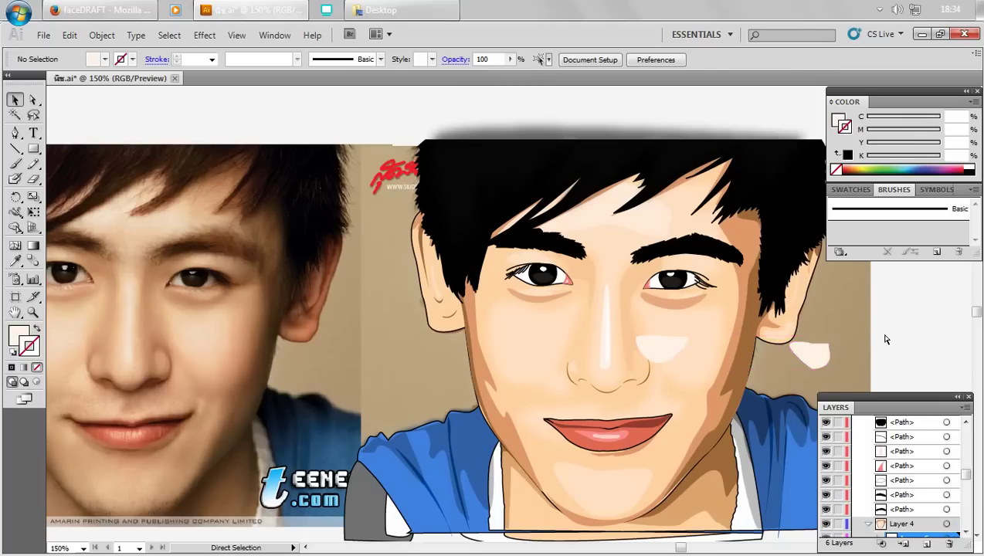
pyautogui.hotkey('ctrl', 'z')
pyautogui.hotkey('ctrl', 'z')
pyautogui.click(925, 343)
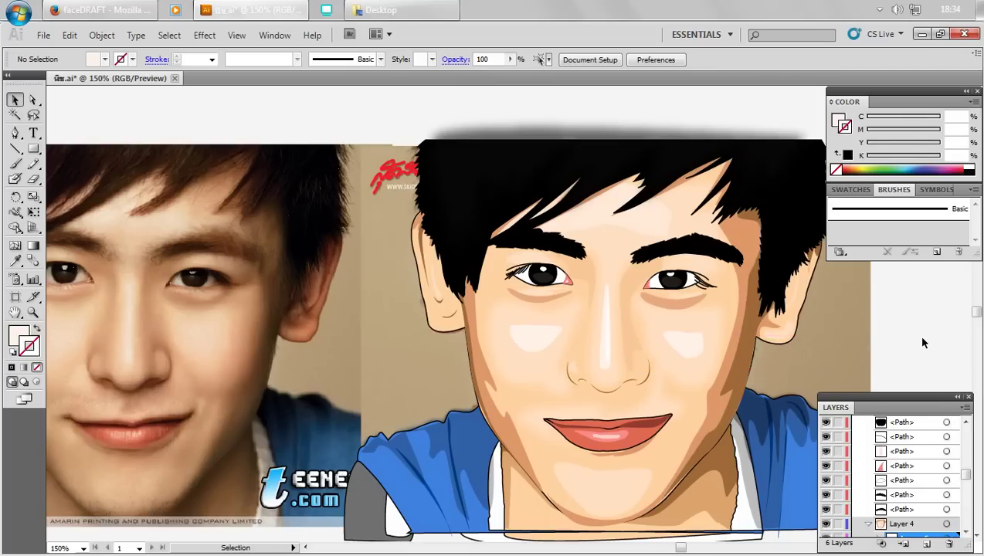
# - Select both cheek highlights and apply an 8.6-pixel Gaussian Blur
pyautogui.click(680, 344)
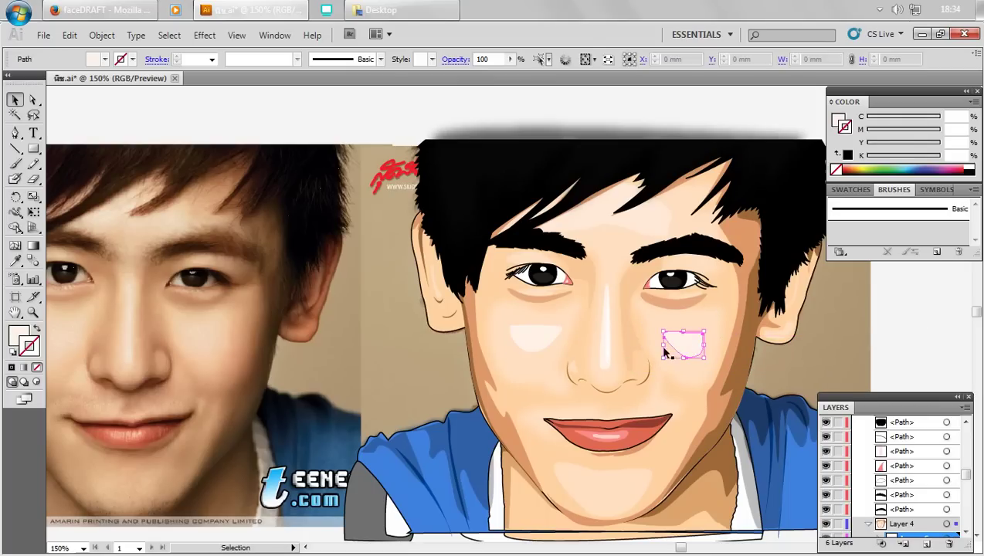
pyautogui.keyDown('shift'); pyautogui.click(520, 335); pyautogui.keyUp('shift')
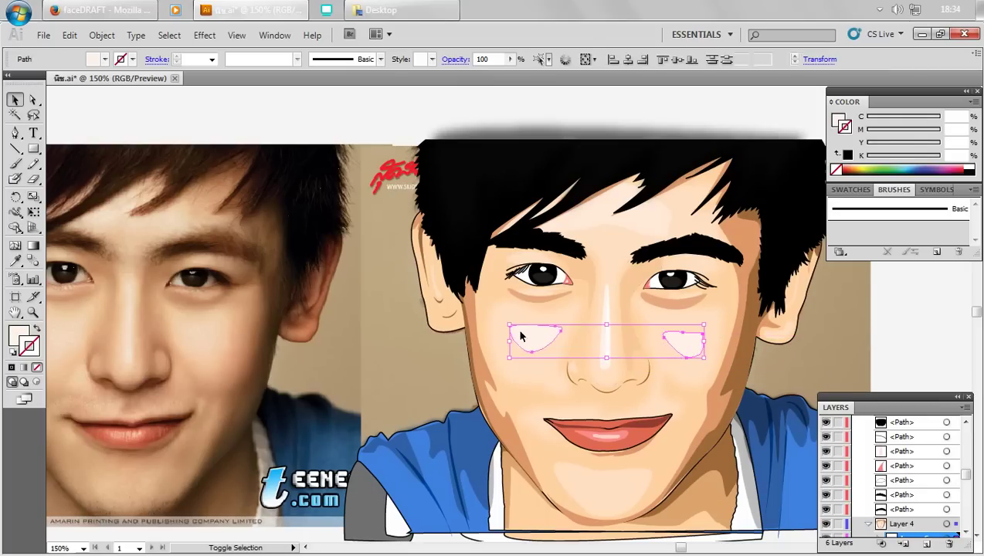
pyautogui.click(204, 35)
pyautogui.click(406, 279)
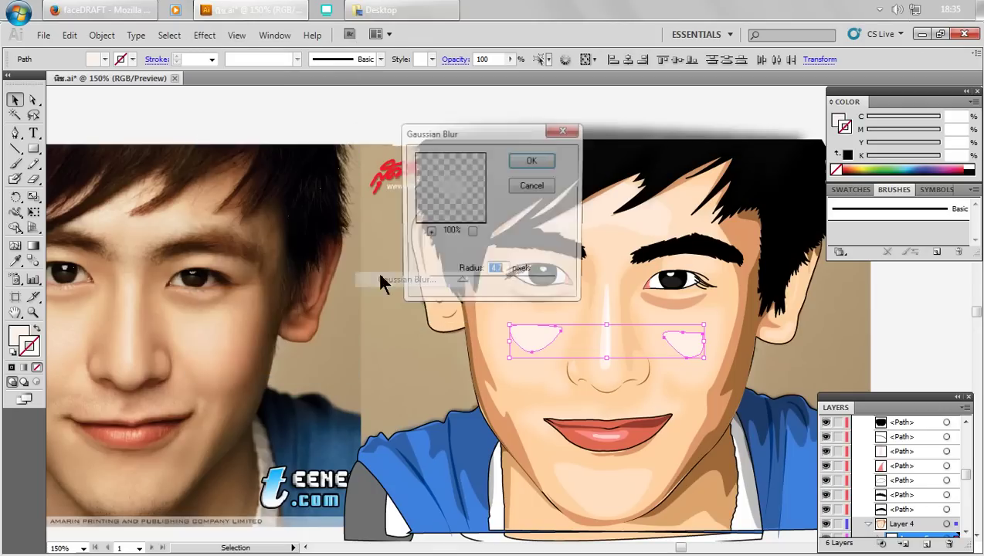
pyautogui.click(533, 161)
pyautogui.click(587, 159)
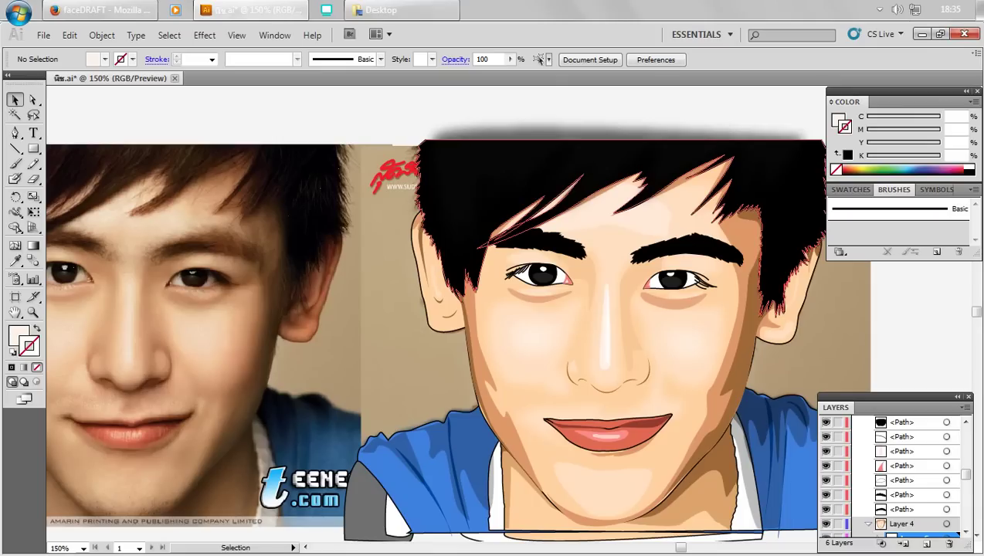
# - Give the large face shading shape a 4.0-pixel Gaussian Blur
pyautogui.click(740, 281)
pyautogui.click(205, 35)
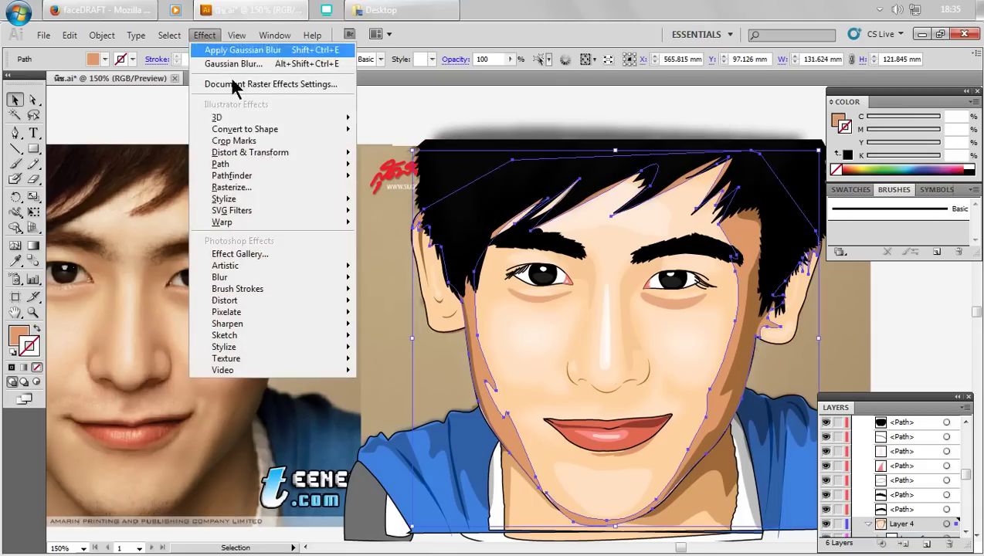
pyautogui.click(406, 279)
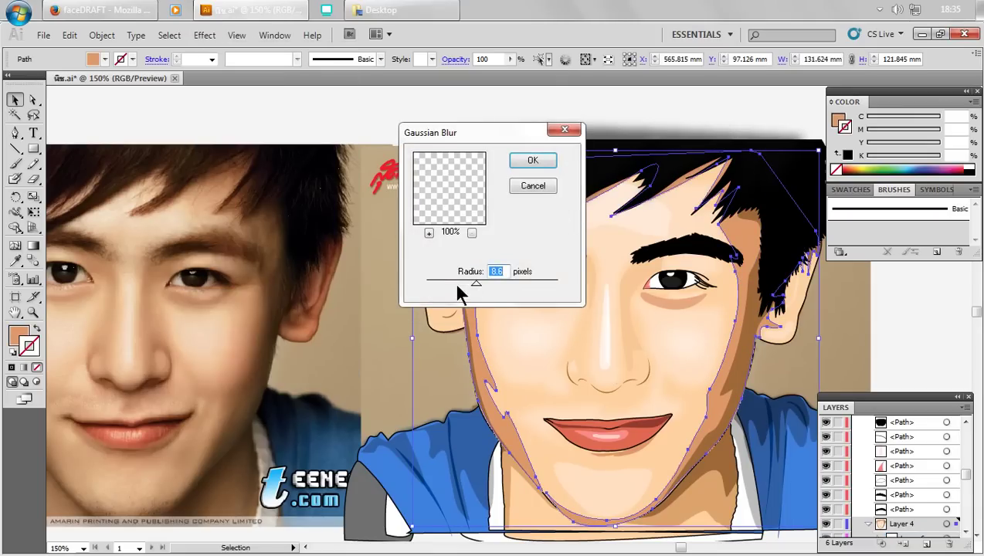
pyautogui.click(456, 283)
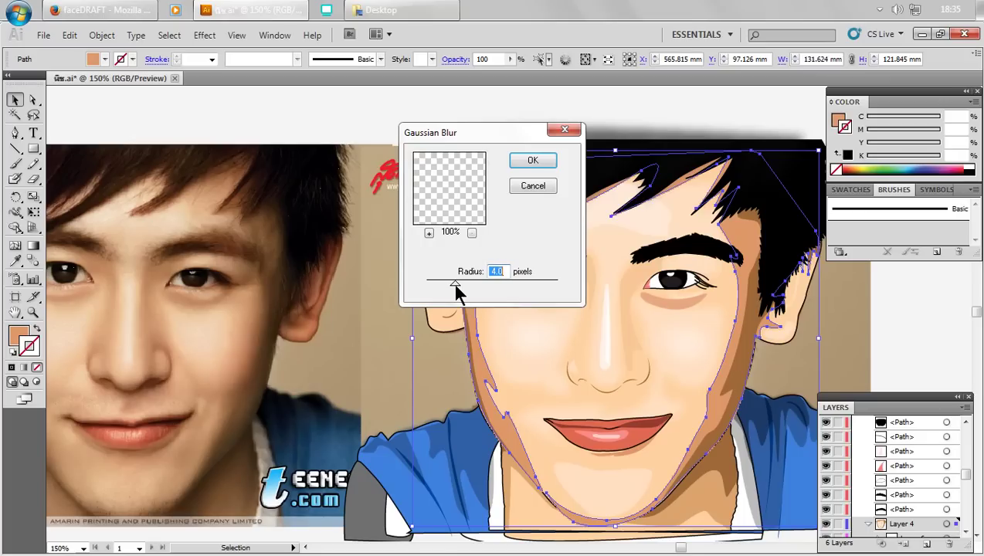
pyautogui.click(525, 166)
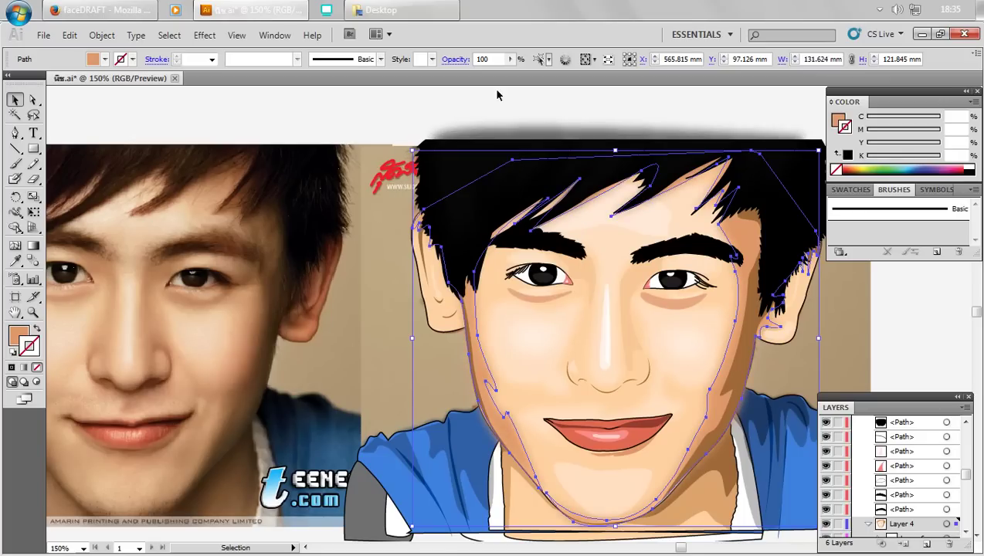
pyautogui.click(453, 111)
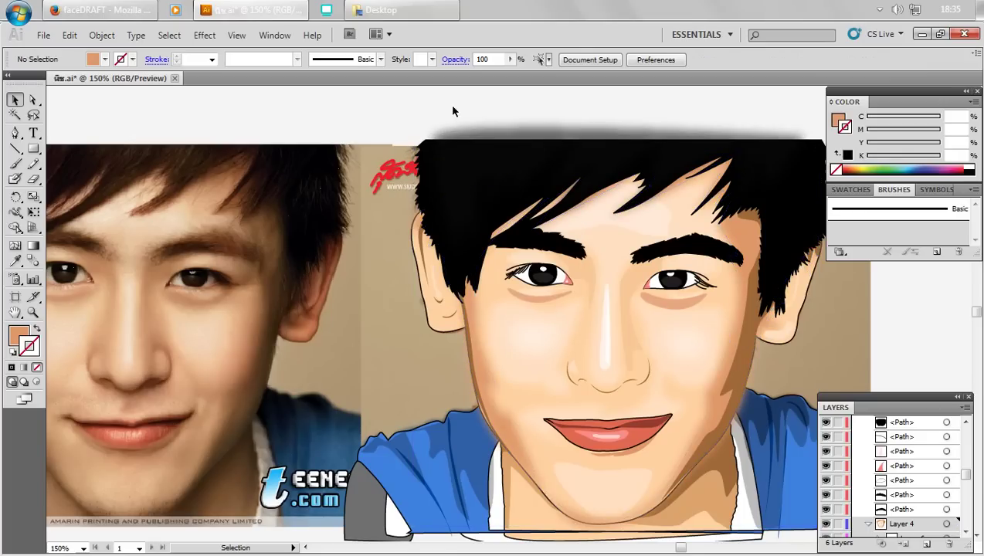
# - Apply a lower-radius Gaussian Blur to the right-side face shadow
pyautogui.click(733, 361)
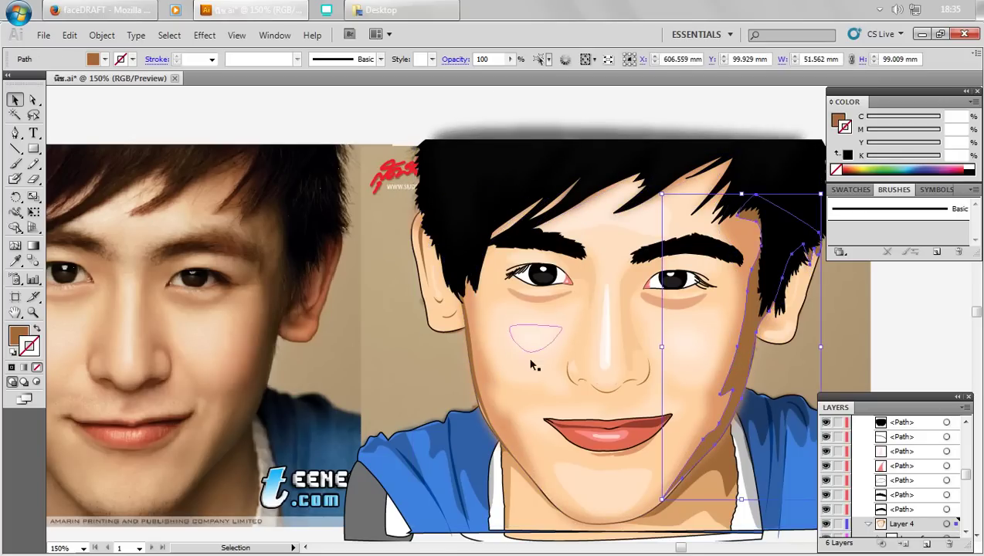
pyautogui.click(205, 35)
pyautogui.click(409, 279)
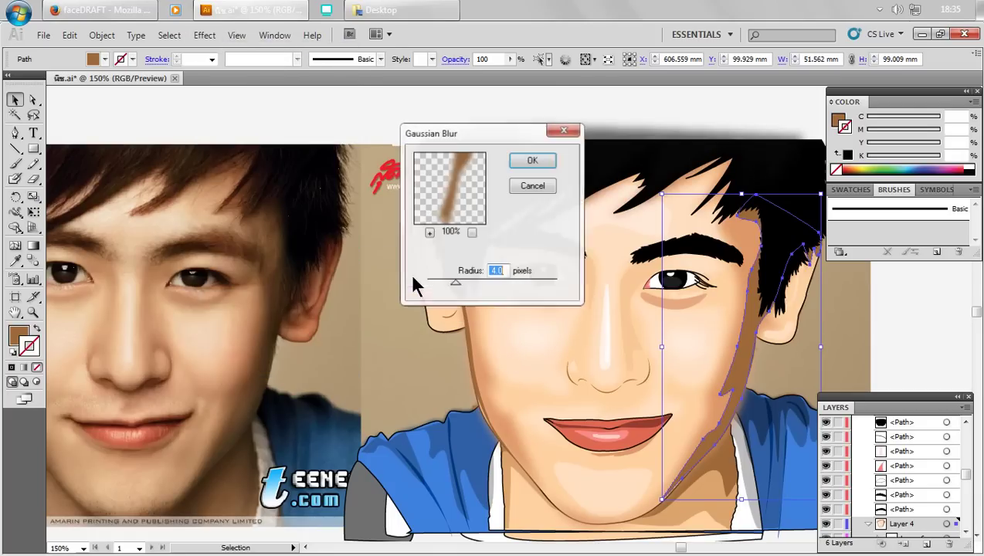
pyautogui.moveTo(451, 287); pyautogui.dragTo(446, 283)
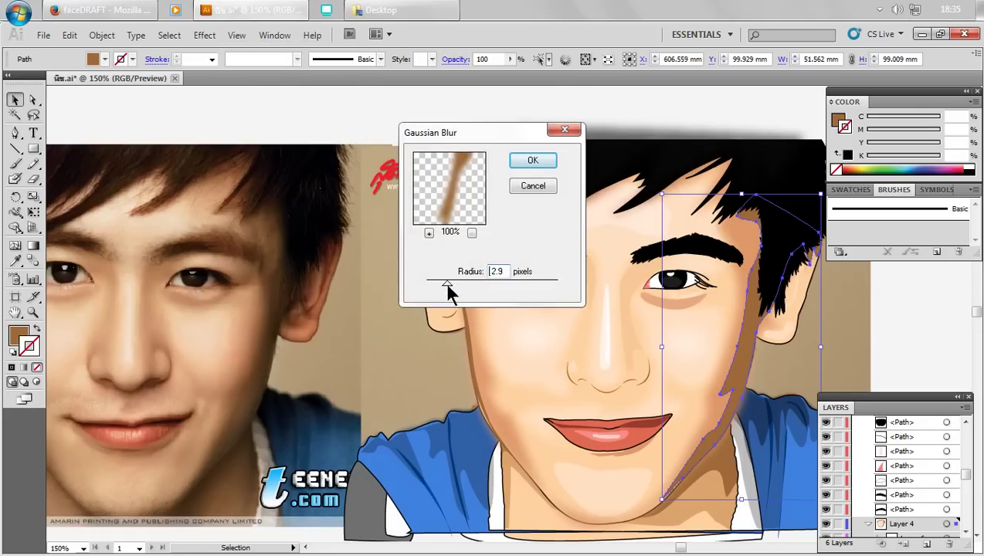
pyautogui.click(516, 161)
pyautogui.click(521, 110)
pyautogui.press('a')
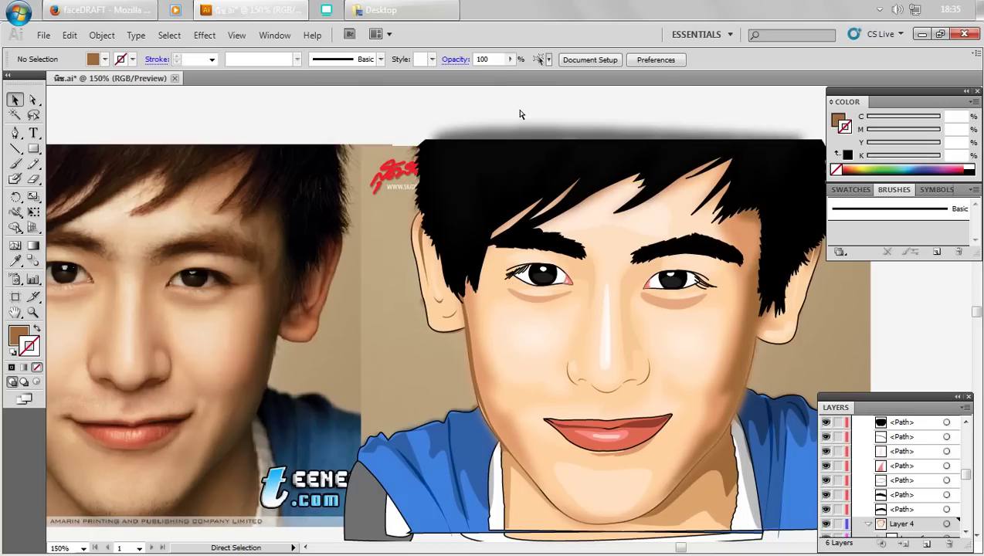
# - Apply a 4.0-pixel Gaussian Blur to the right cheek shading
pyautogui.hotkey('ctrl', 'z')
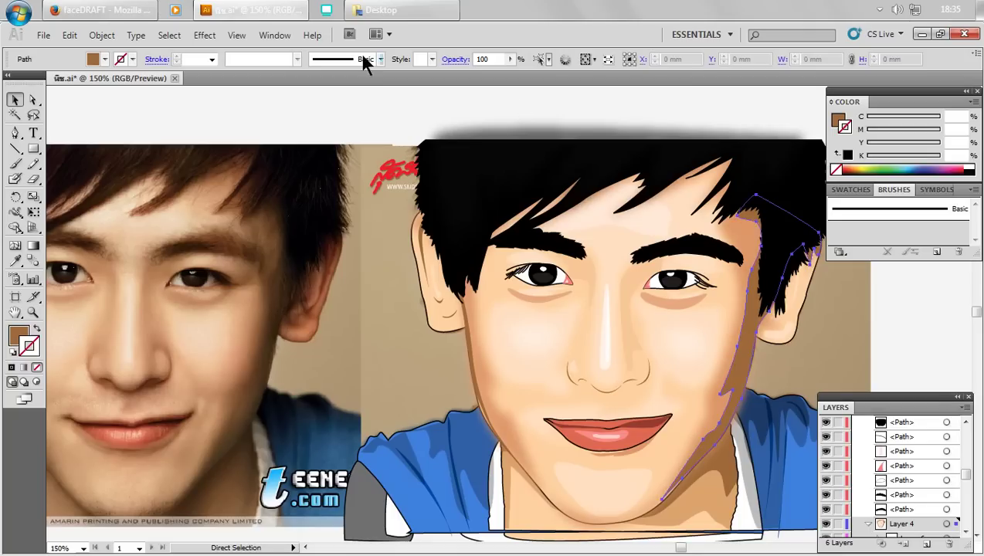
pyautogui.click(205, 34)
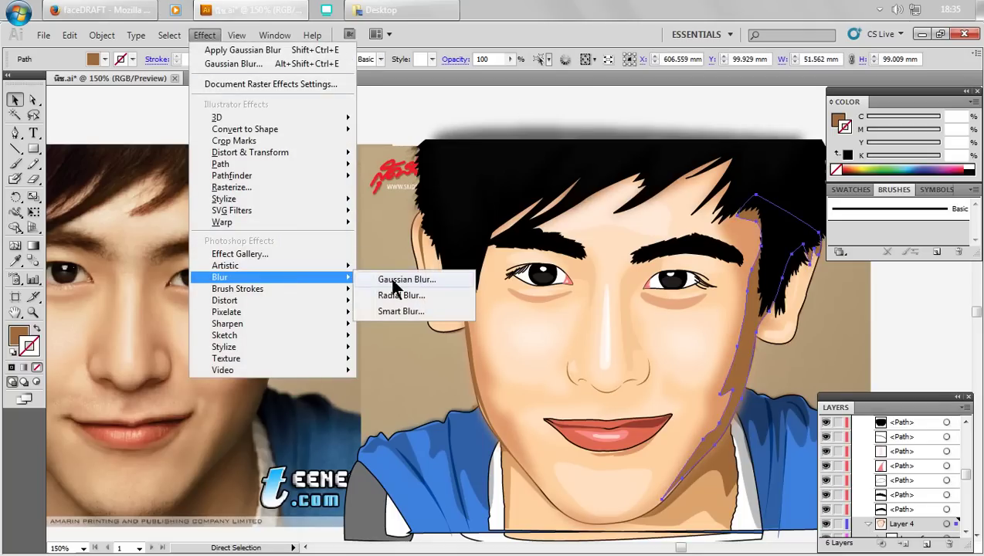
pyautogui.click(393, 280)
pyautogui.moveTo(449, 283); pyautogui.dragTo(455, 284)
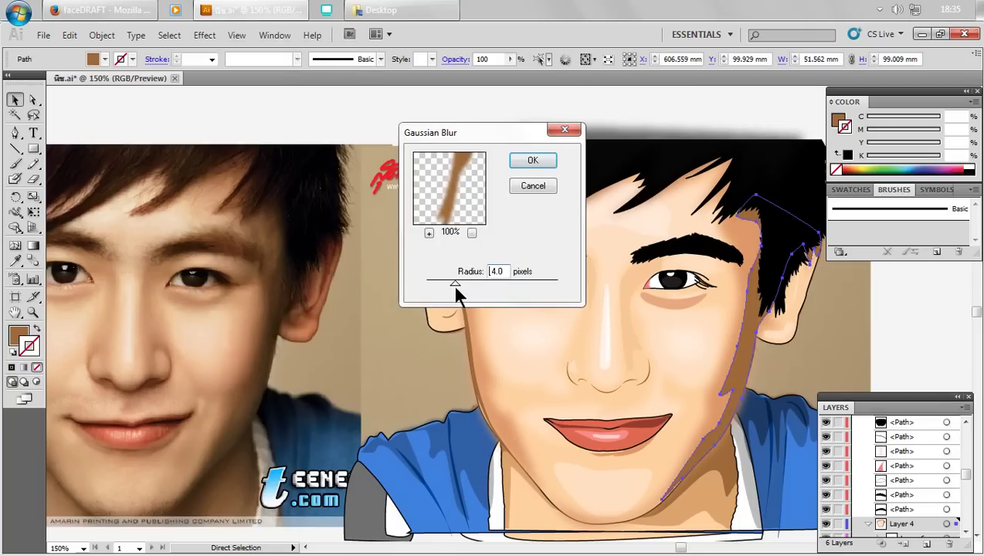
pyautogui.click(529, 163)
pyautogui.click(504, 100)
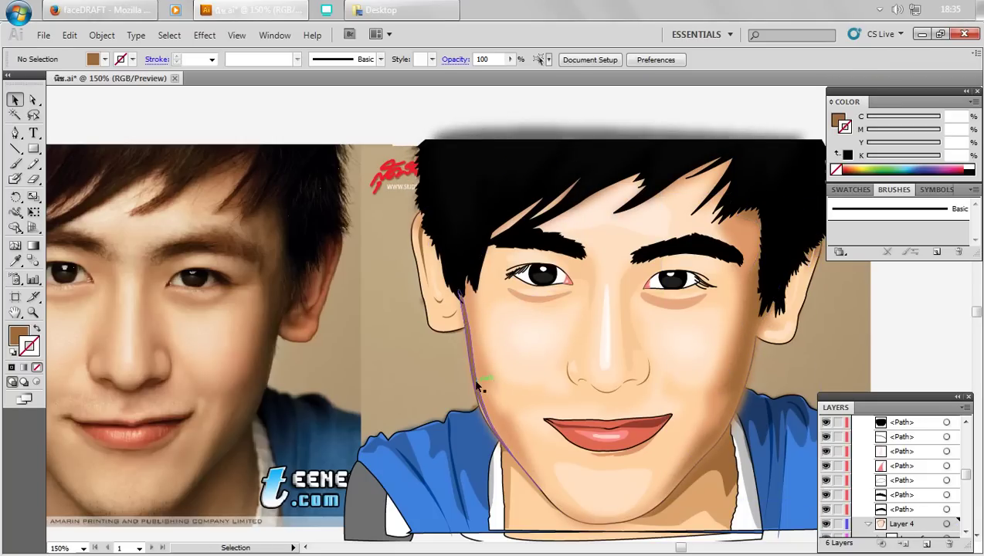
# - Blur the left cheek and jaw contour, refining the radius from 2.3 to 1.0 pixels
pyautogui.click(476, 387)
pyautogui.click(200, 43)
pyautogui.moveTo(221, 278)
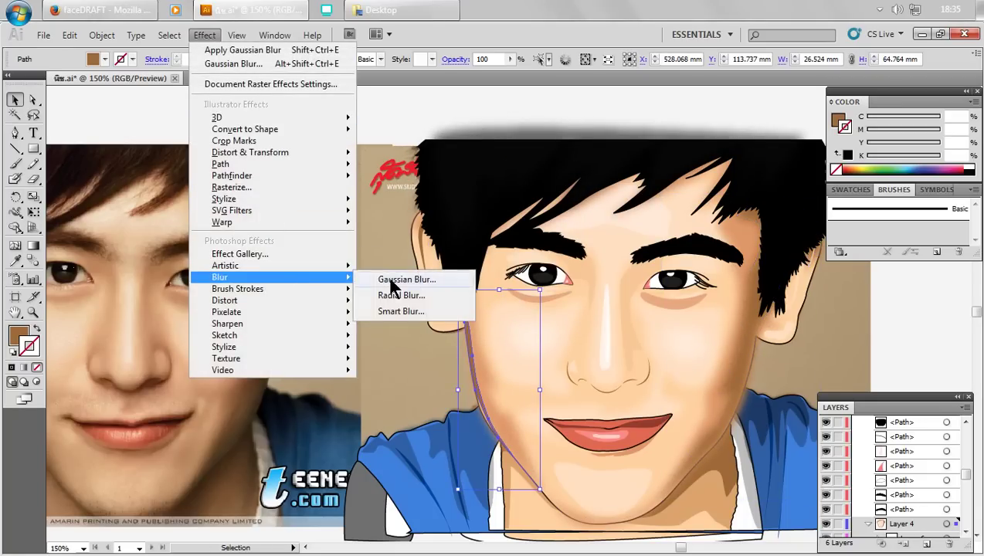
pyautogui.click(390, 280)
pyautogui.moveTo(452, 284); pyautogui.dragTo(441, 284)
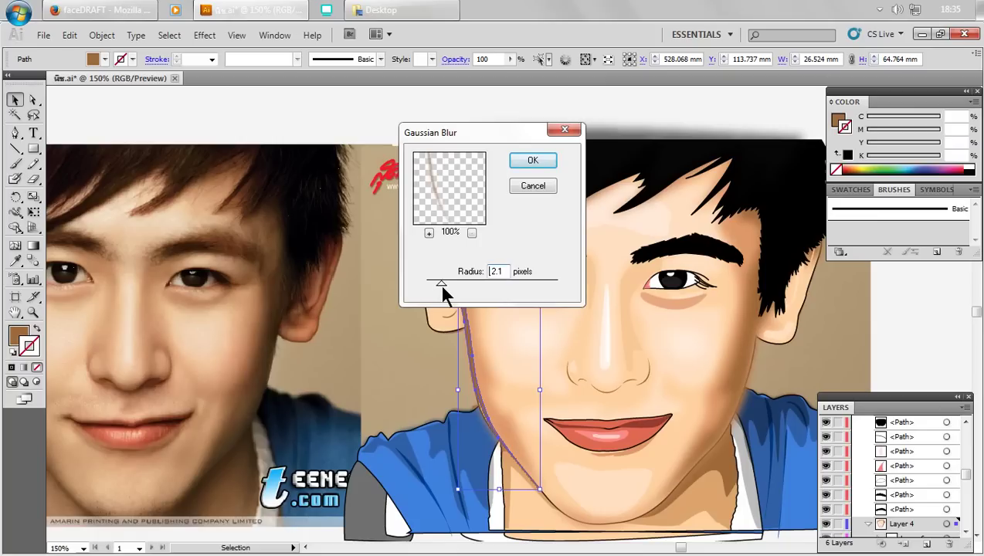
pyautogui.click(530, 163)
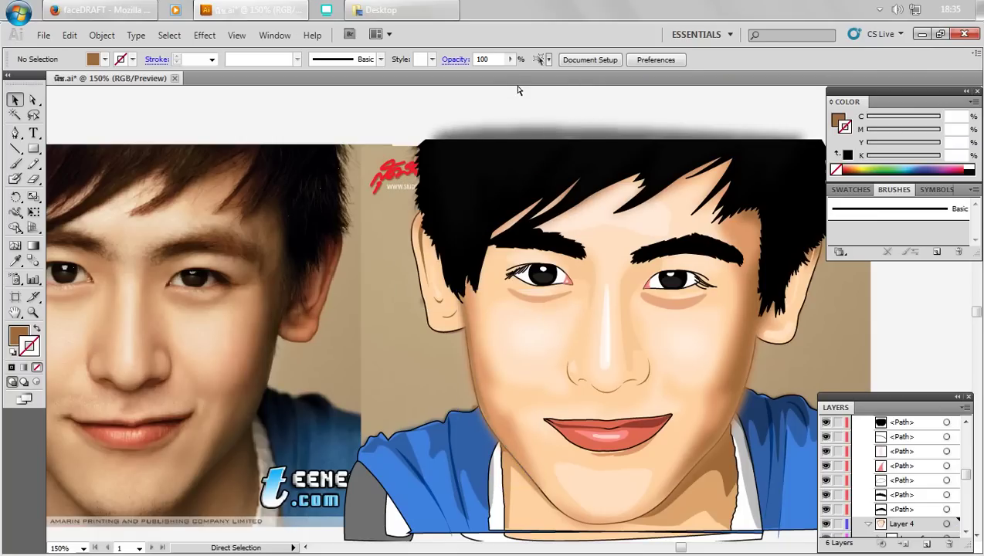
pyautogui.click(204, 36)
pyautogui.moveTo(220, 277)
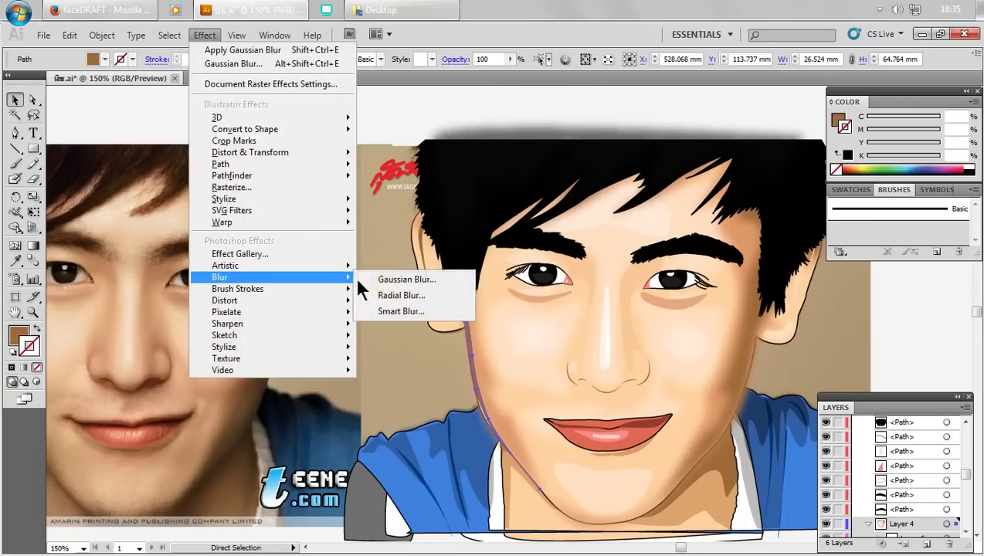
pyautogui.click(392, 279)
pyautogui.moveTo(439, 283); pyautogui.dragTo(432, 284)
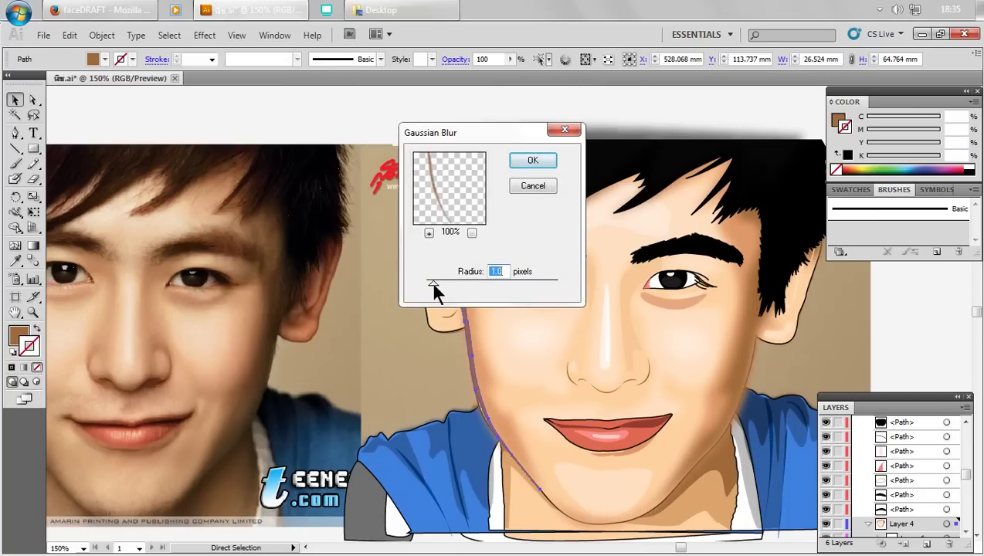
pyautogui.click(532, 161)
pyautogui.click(541, 113)
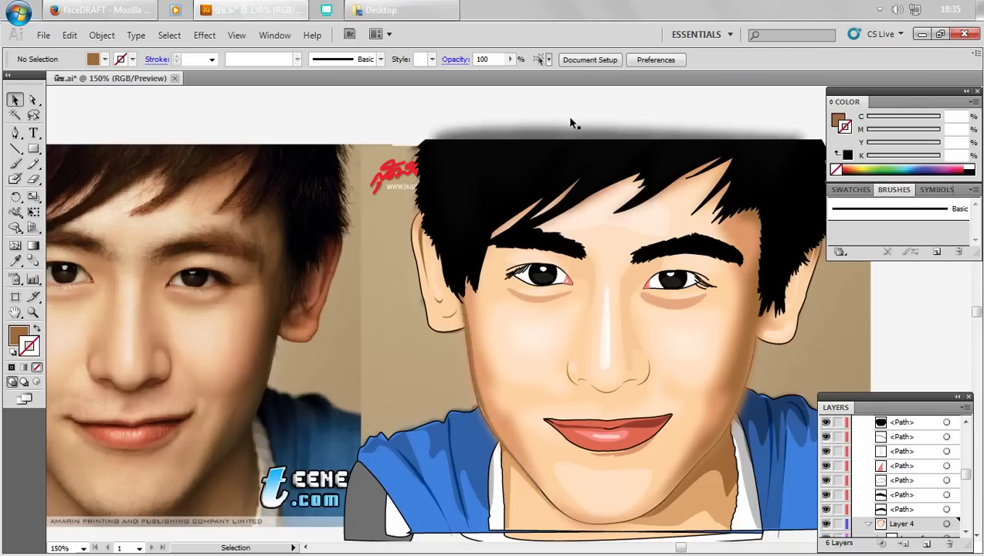
# - Apply Gaussian Blur to the chin shading path and save the file
pyautogui.moveTo(249, 258)
pyautogui.mouseDown()
pyautogui.moveTo(427, 276)
pyautogui.moveTo(292, 239)
pyautogui.mouseUp()
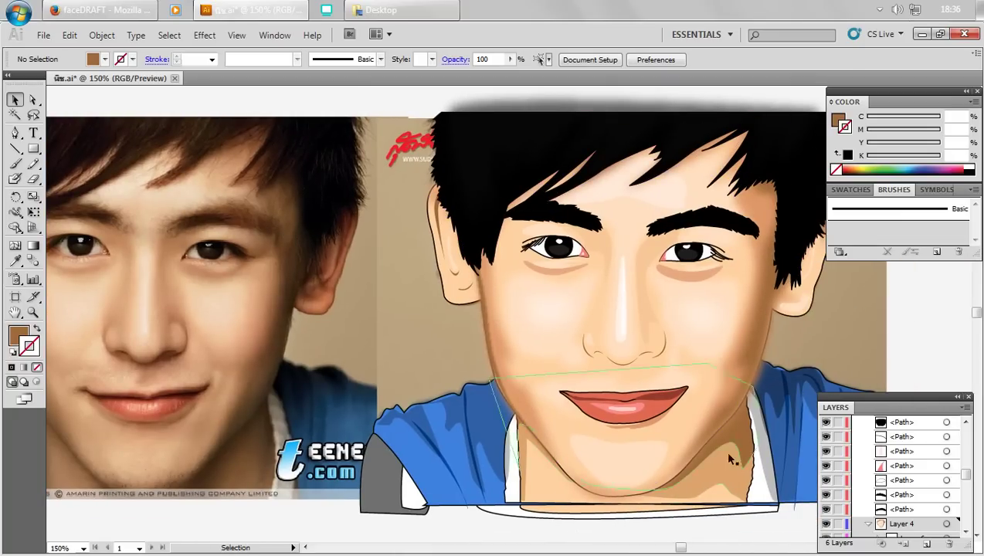
pyautogui.click(646, 473)
pyautogui.click(205, 34)
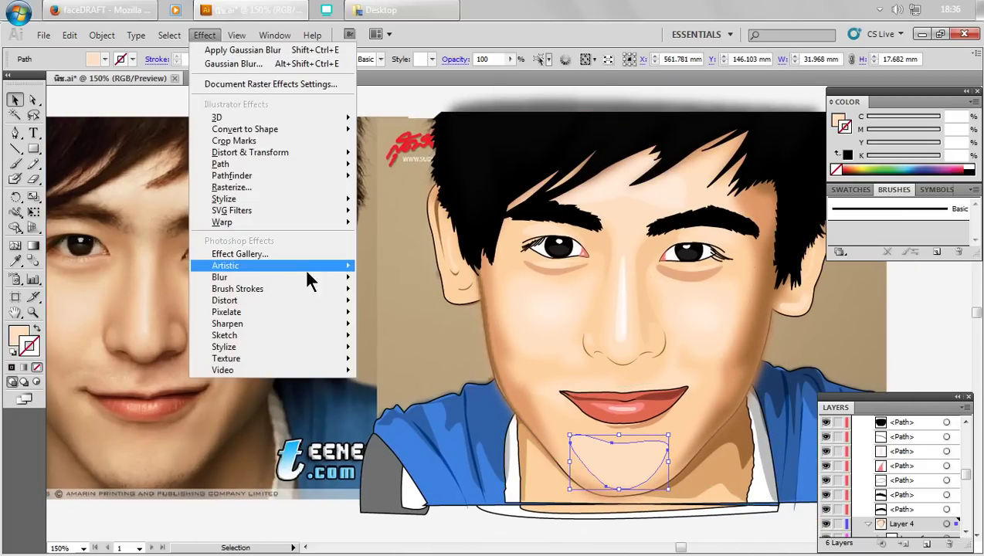
pyautogui.click(406, 279)
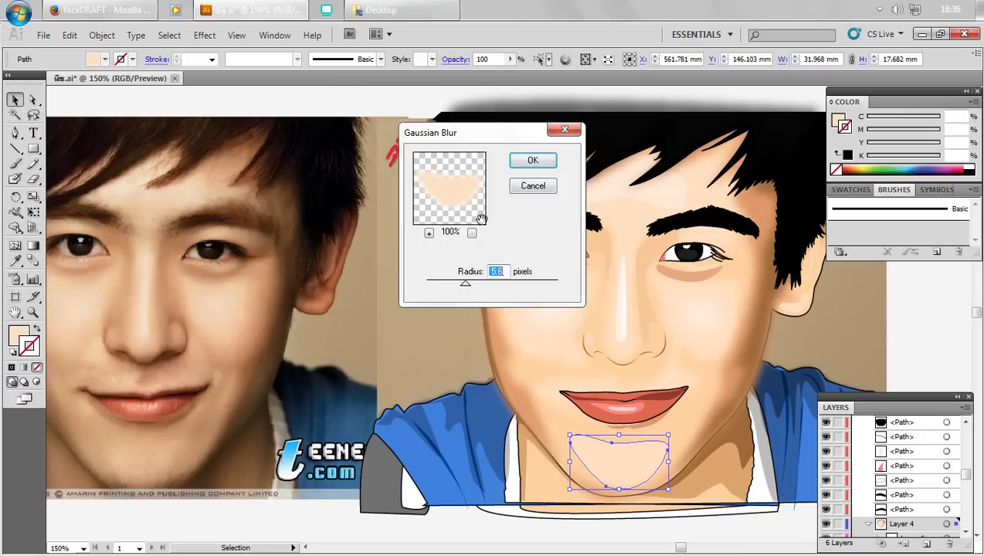
pyautogui.click(530, 159)
pyautogui.click(386, 100)
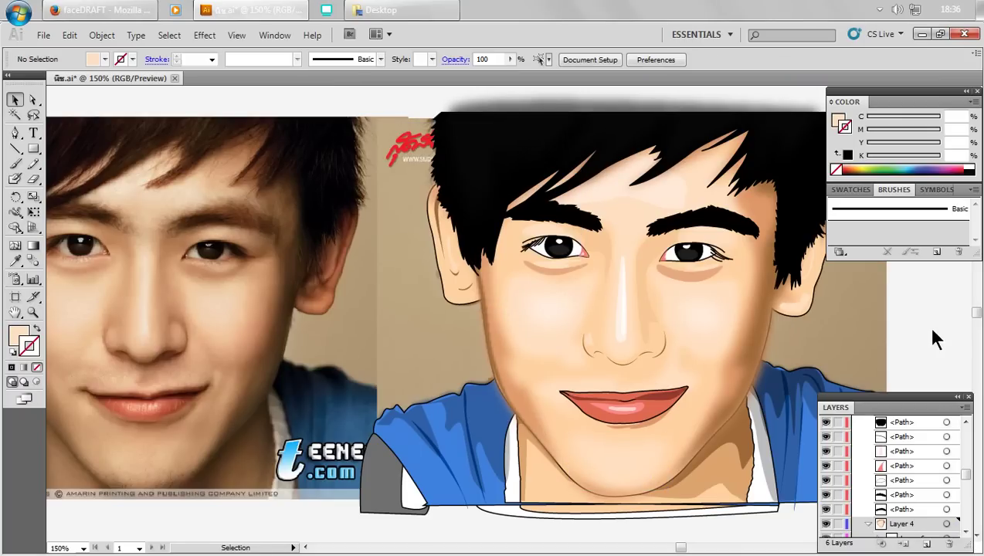
pyautogui.press('a')
pyautogui.hotkey('ctrl', 's')
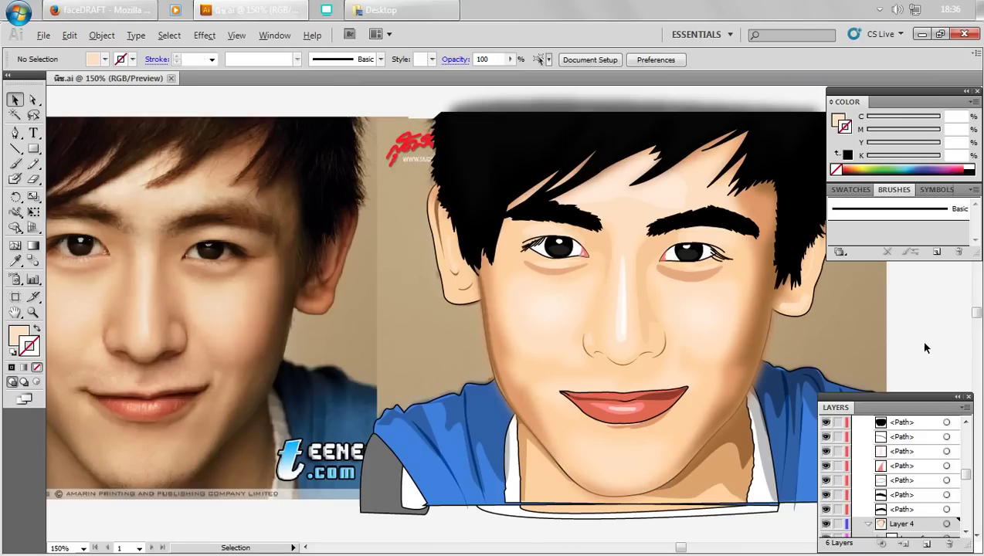
# - Apply a Gaussian Blur to the highlight along the nose bridge
pyautogui.keyDown('alt'); pyautogui.scroll(-1, 926, 348); pyautogui.keyUp('alt')
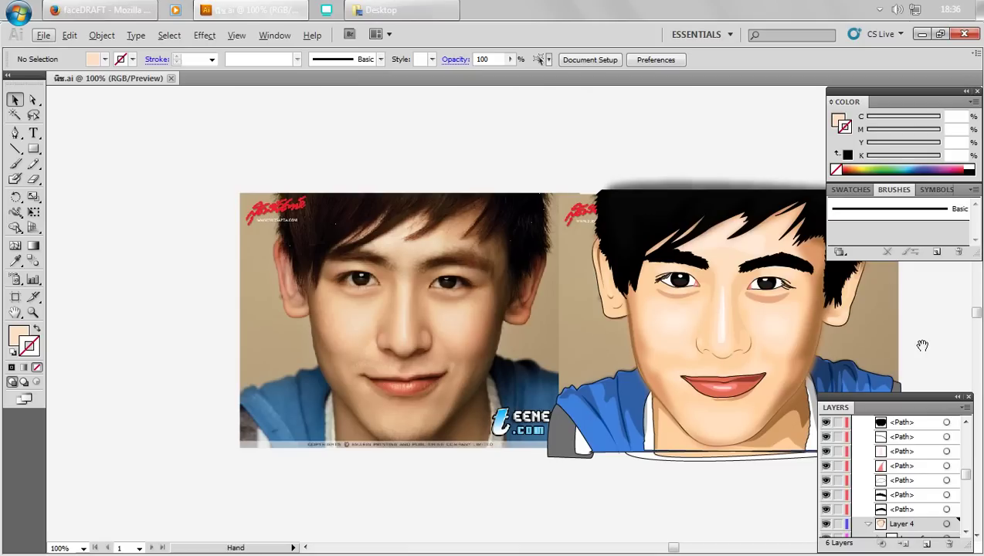
pyautogui.moveTo(924, 351); pyautogui.dragTo(873, 349)
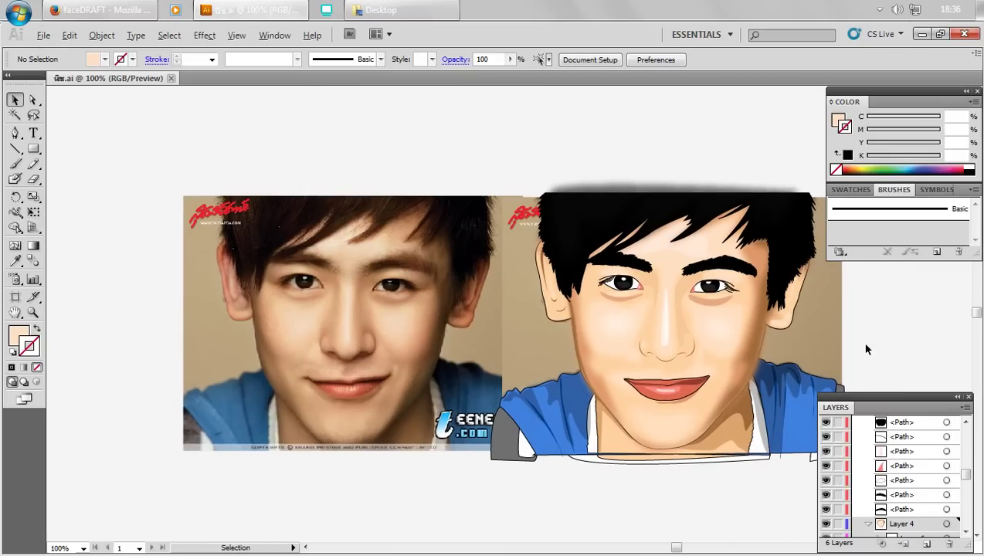
pyautogui.keyDown('alt'); pyautogui.scroll(2, 699, 340); pyautogui.keyUp('alt')
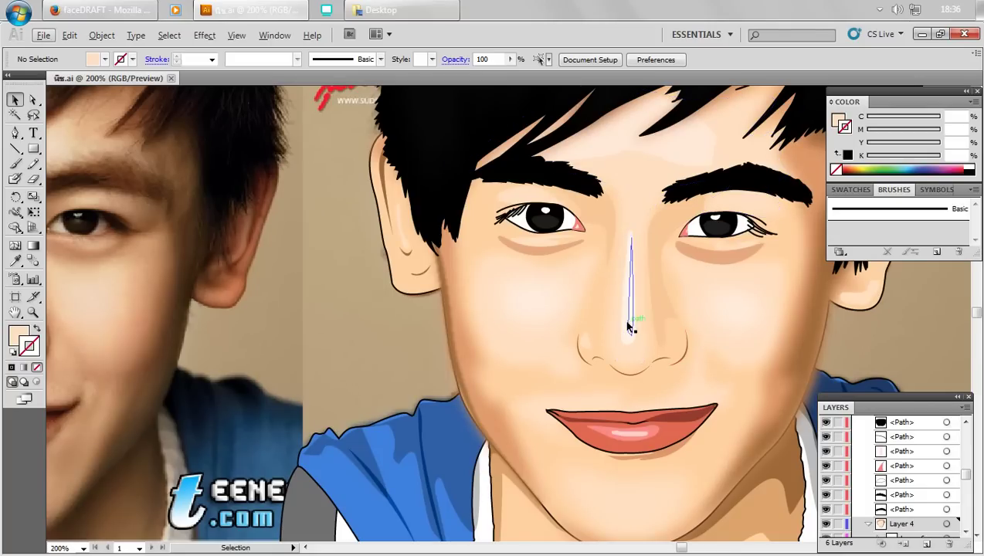
pyautogui.click(628, 326)
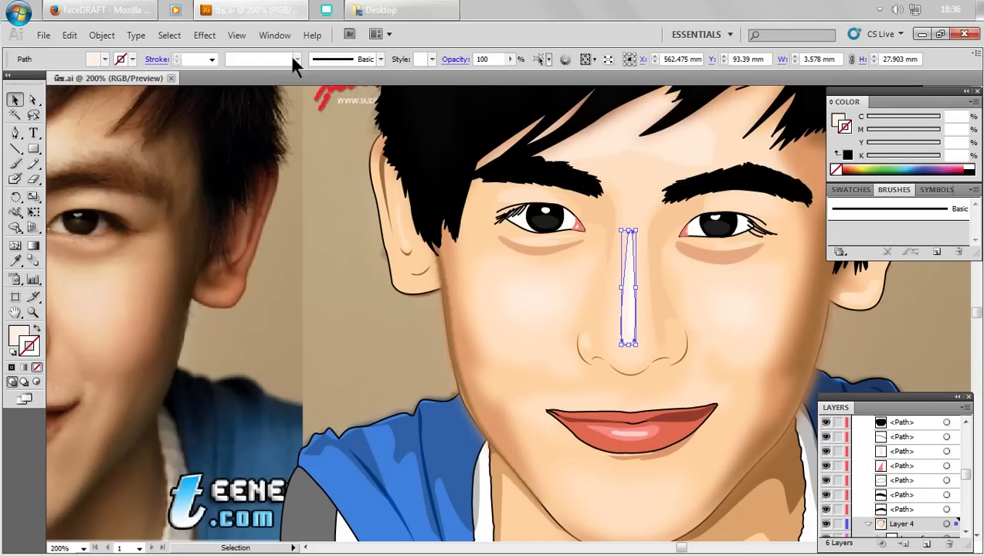
pyautogui.click(207, 35)
pyautogui.click(384, 280)
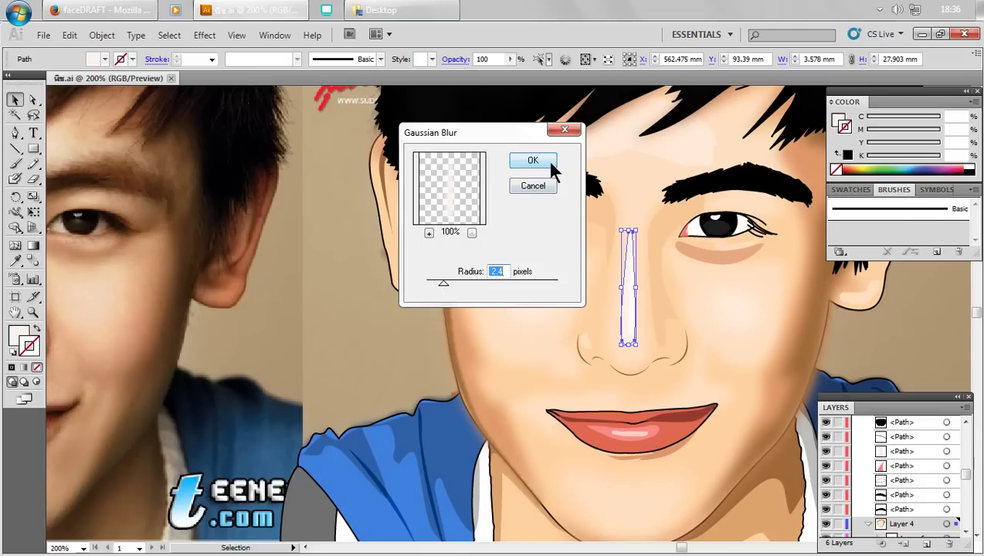
pyautogui.click(533, 160)
pyautogui.click(322, 257)
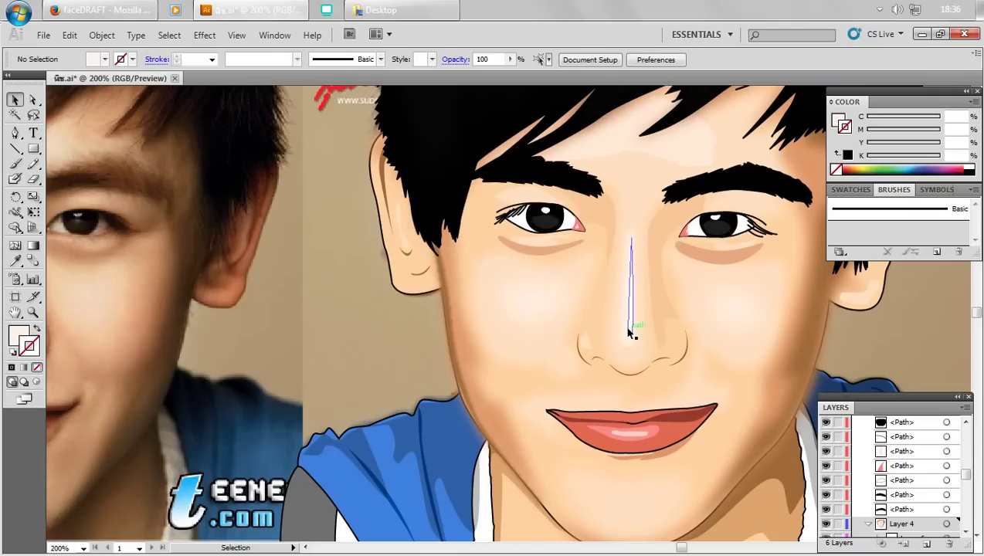
# - Blur the nose-bridge highlight a second time at 2.4 pixels radius
pyautogui.click(629, 331)
pyautogui.click(206, 36)
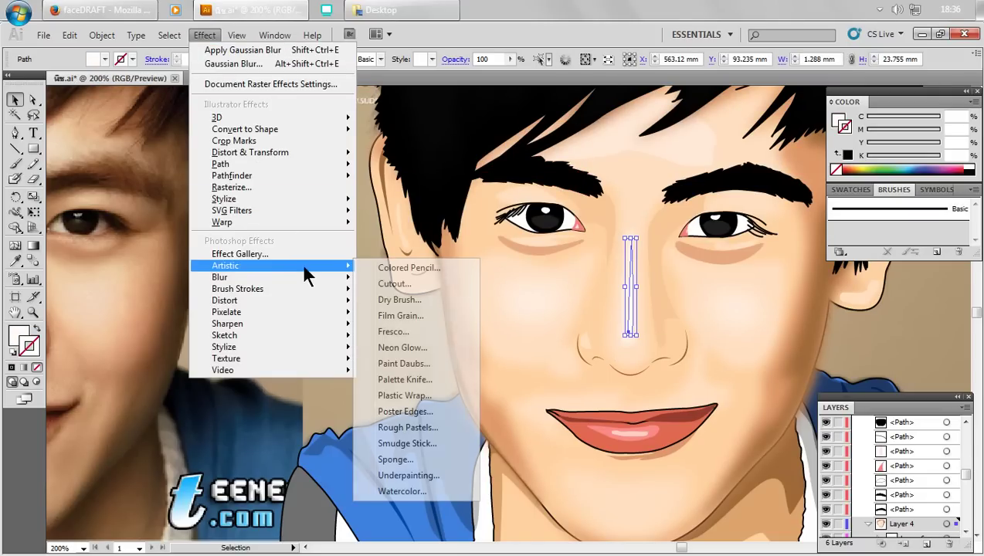
pyautogui.click(398, 277)
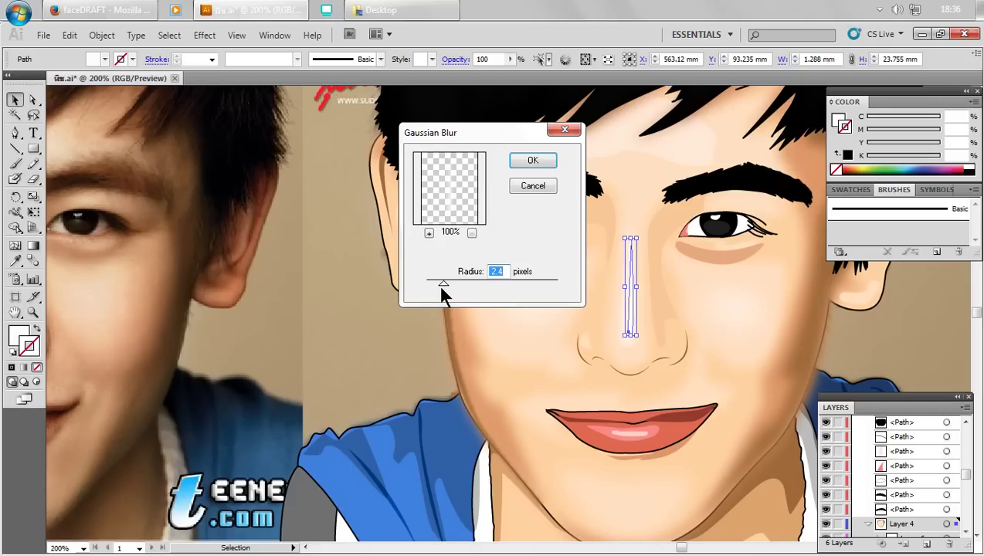
pyautogui.moveTo(442, 287); pyautogui.dragTo(438, 287)
pyautogui.click(533, 161)
pyautogui.click(315, 301)
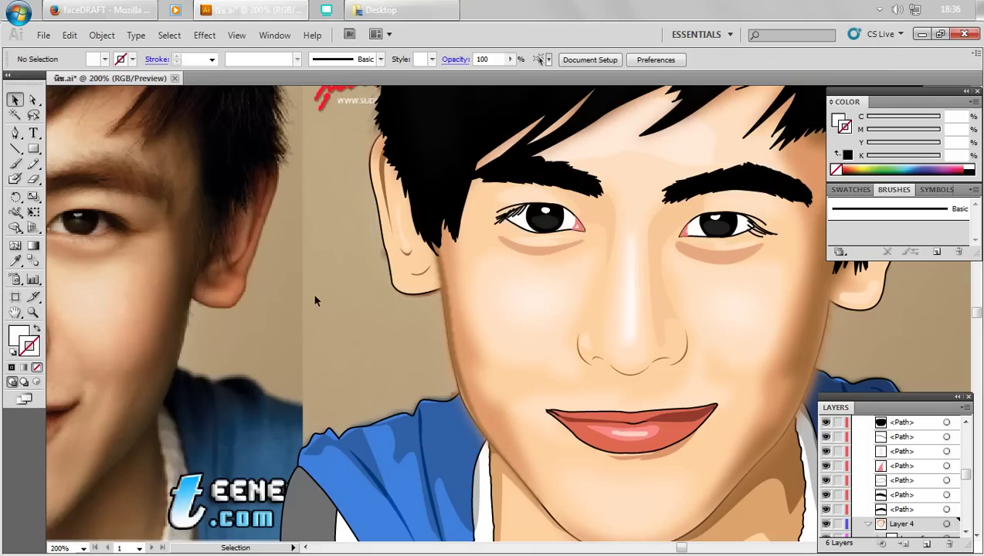
pyautogui.keyDown('alt'); pyautogui.scroll(-1, 312, 301); pyautogui.keyUp('alt')
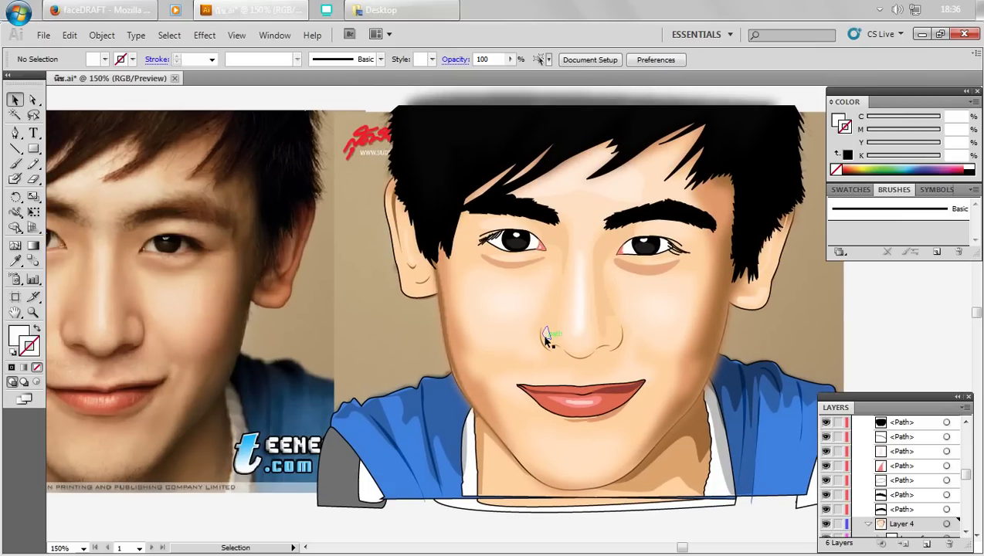
# - Gaussian-blur both shading paths along the side of the nose and save the file
pyautogui.click(601, 297)
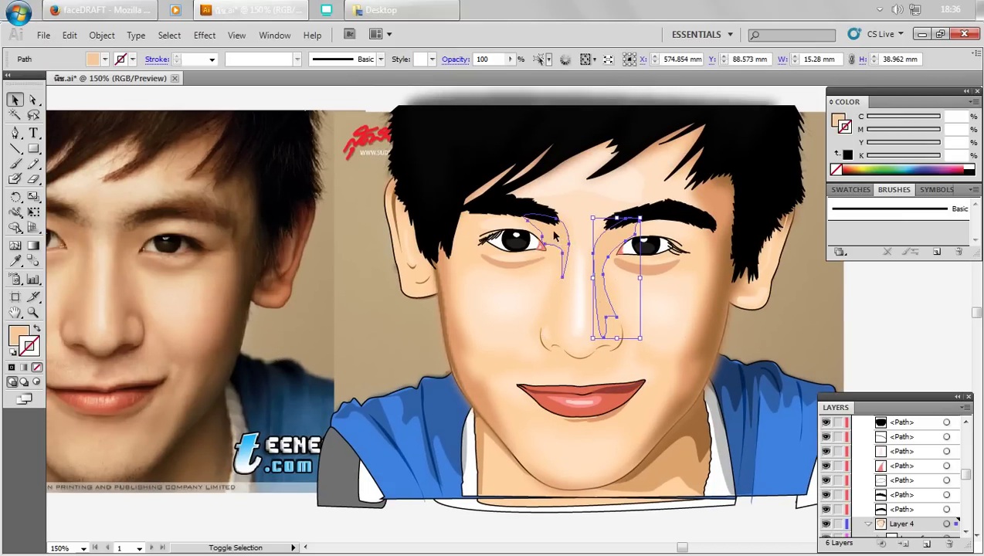
pyautogui.keyDown('shift'); pyautogui.click(558, 239); pyautogui.keyUp('shift')
pyautogui.click(205, 35)
pyautogui.click(422, 278)
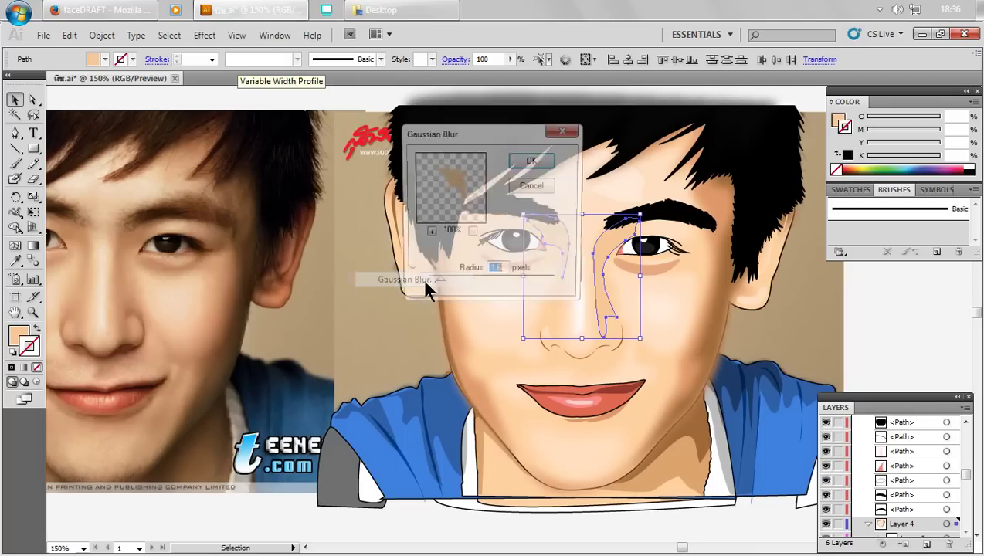
pyautogui.click(538, 166)
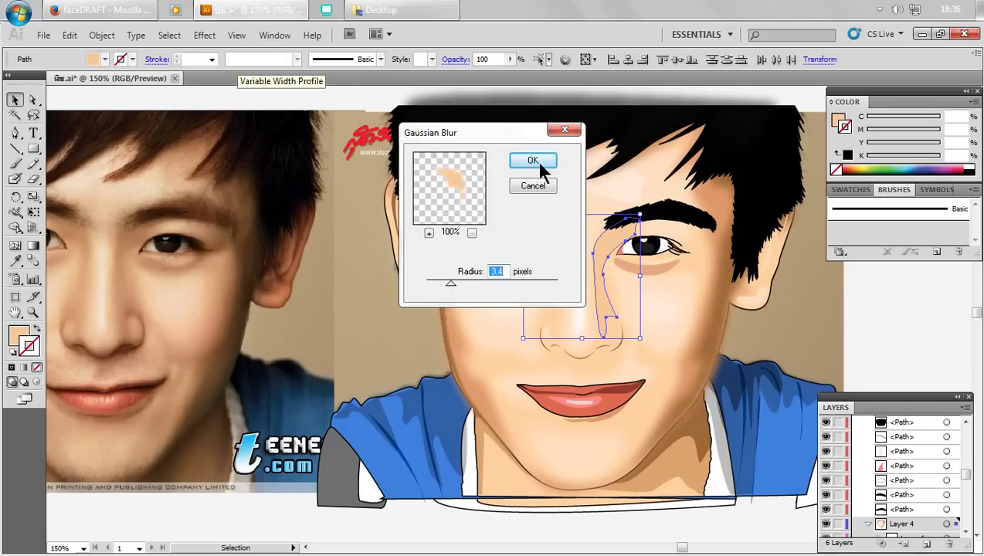
pyautogui.click(867, 292)
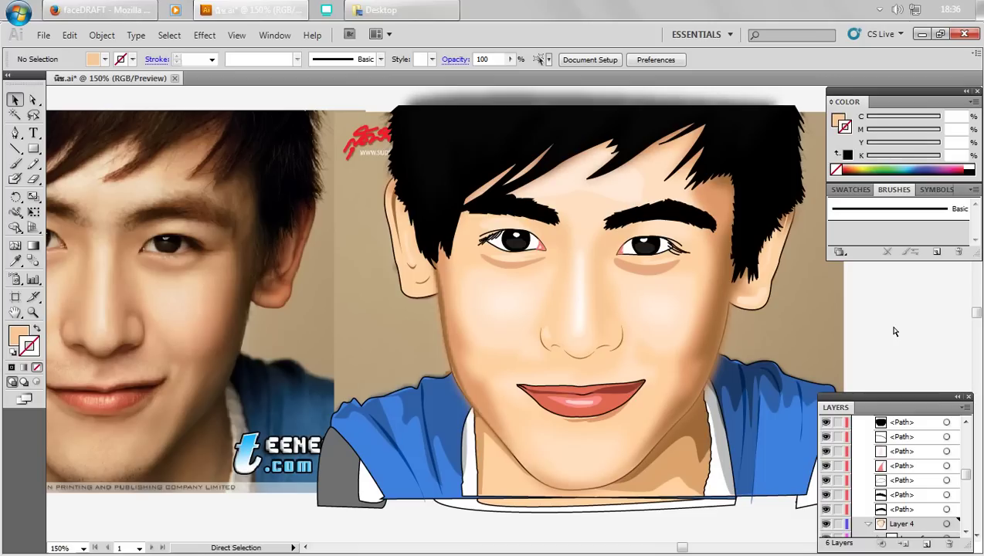
pyautogui.hotkey('ctrl', 's')
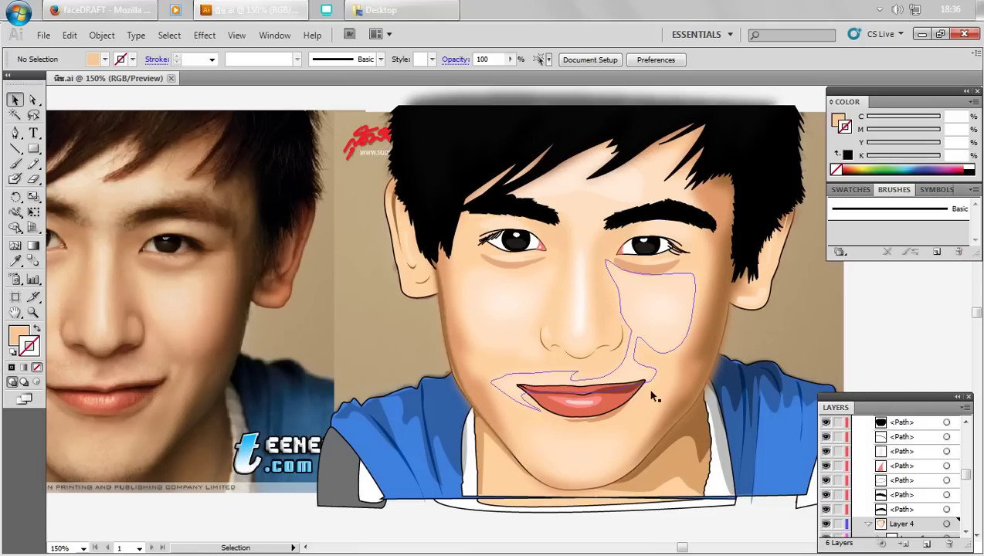
# - Remove the outline stroke from the lips shape
pyautogui.click(545, 407)
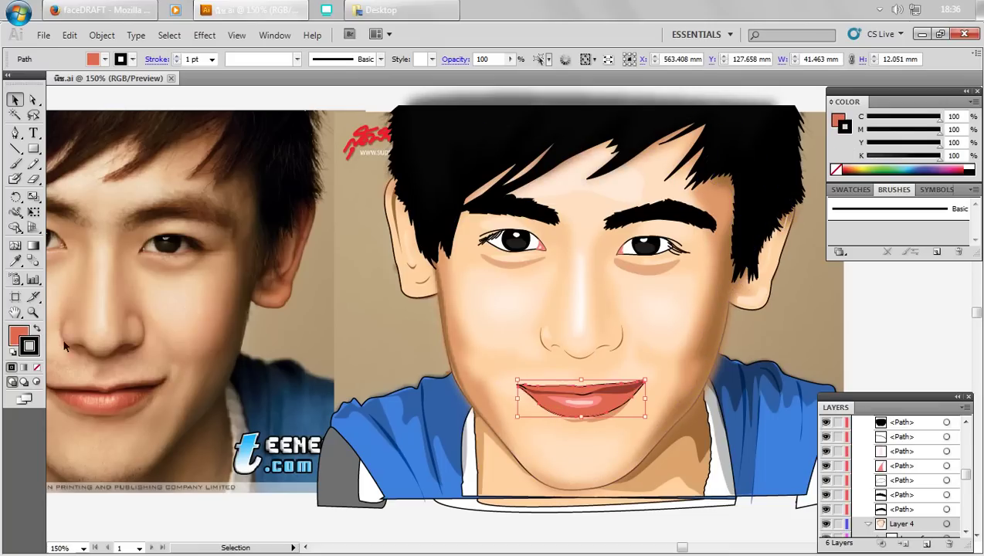
pyautogui.click(35, 369)
pyautogui.click(879, 317)
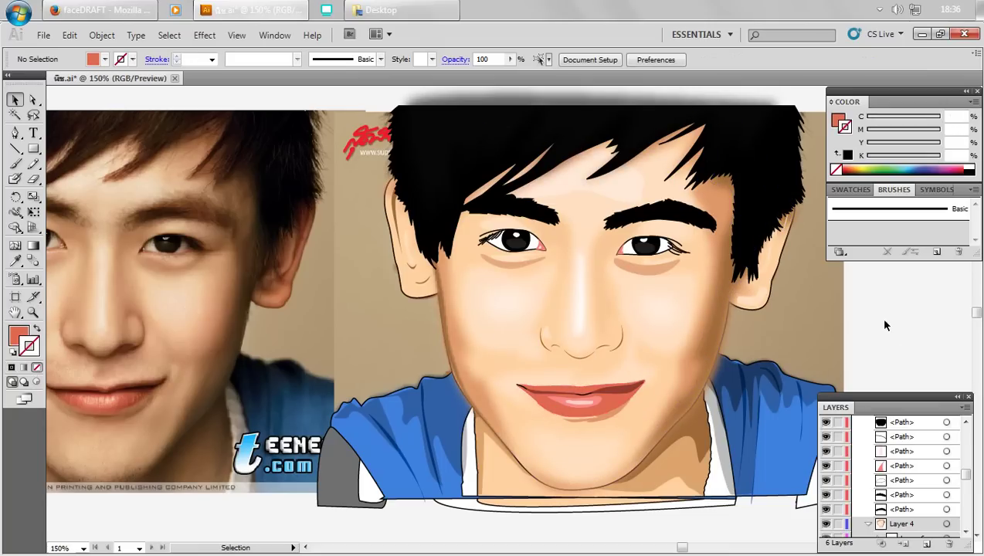
# - Apply a Gaussian Blur of about 2 pixels to both under-eye shadows
pyautogui.click(639, 264)
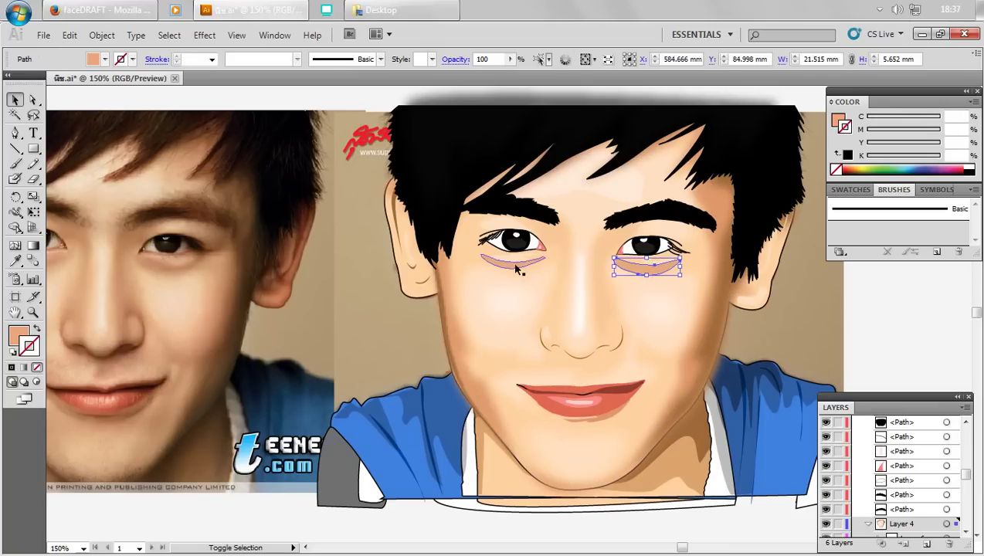
pyautogui.keyDown('shift'); pyautogui.click(514, 265); pyautogui.keyUp('shift')
pyautogui.click(205, 35)
pyautogui.moveTo(219, 277)
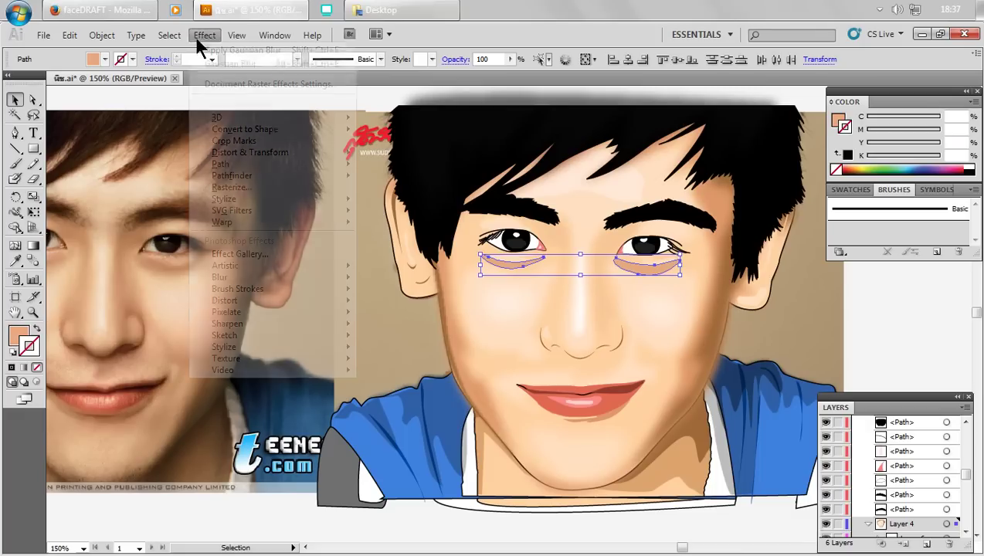
pyautogui.click(387, 282)
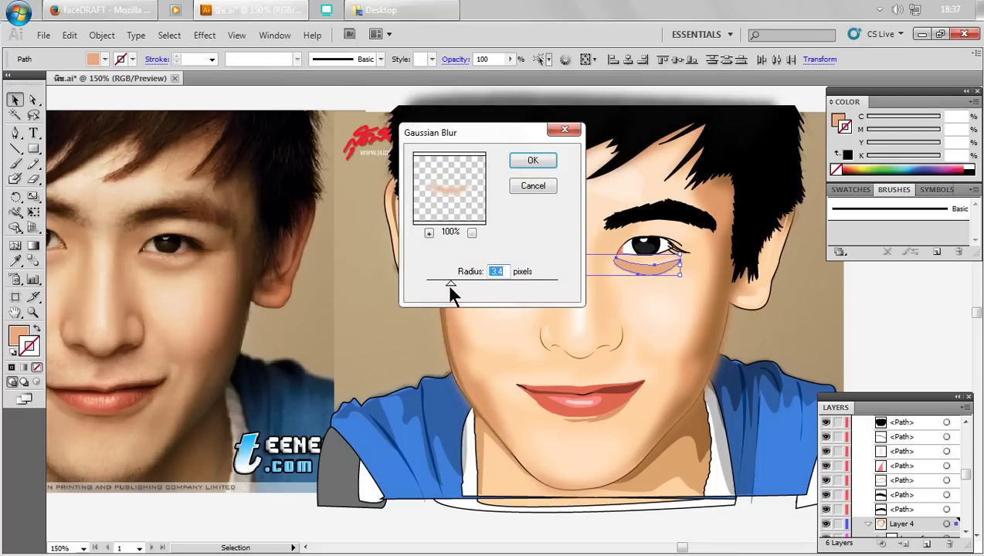
pyautogui.moveTo(447, 282); pyautogui.dragTo(439, 277)
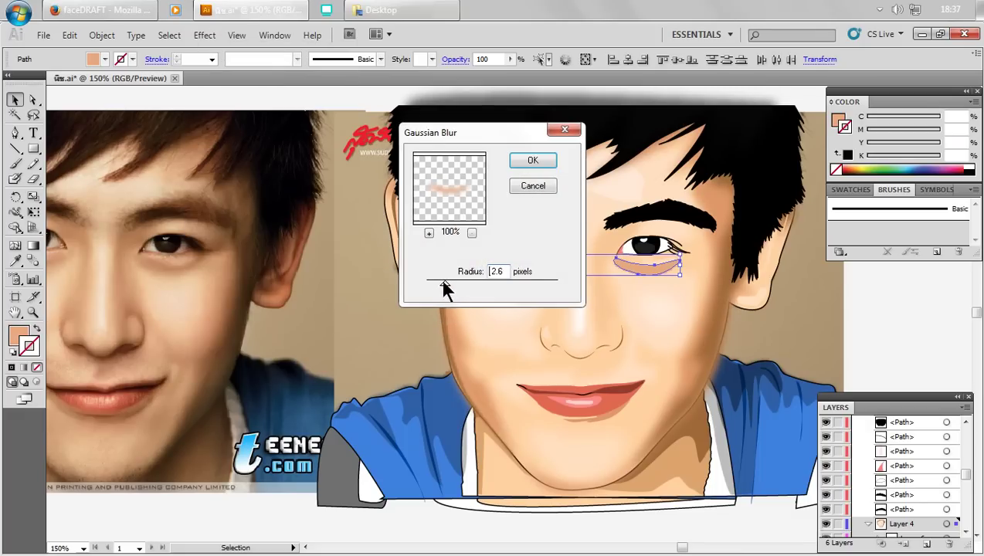
pyautogui.click(533, 161)
pyautogui.click(880, 340)
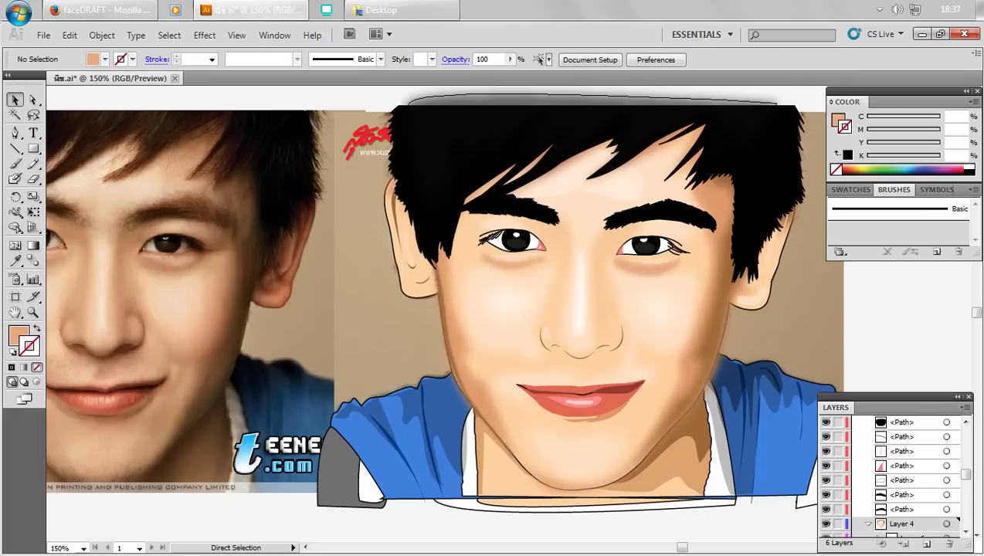
# - Reapply the under-eye shadow blur with the radius raised to 2.7 pixels
pyautogui.hotkey('ctrl', 'z')
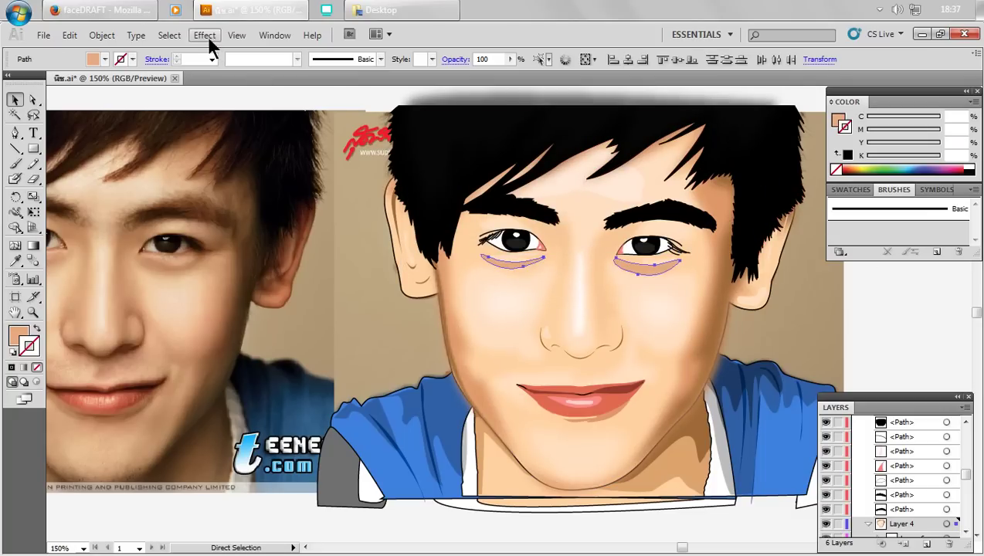
pyautogui.click(204, 35)
pyautogui.click(386, 280)
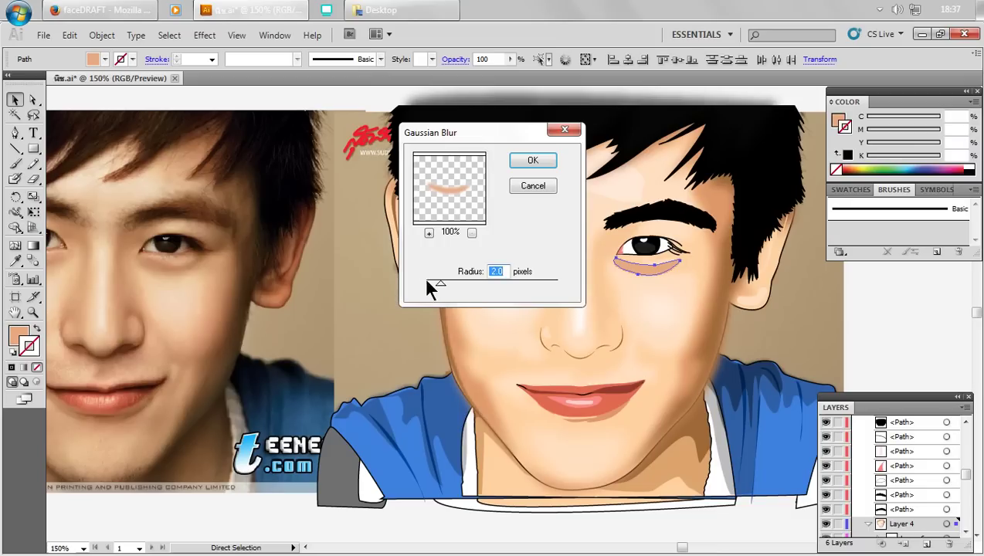
pyautogui.moveTo(444, 283); pyautogui.dragTo(446, 283)
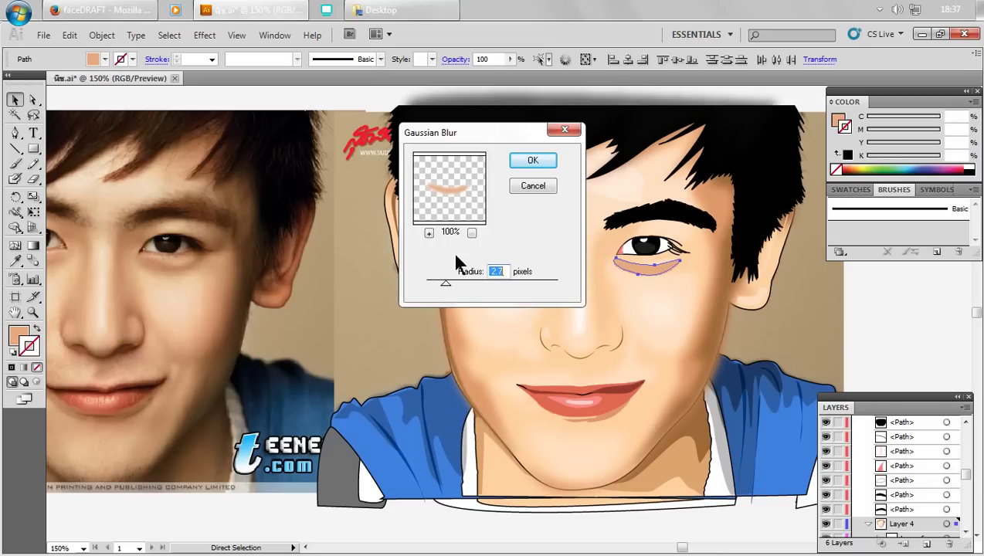
pyautogui.click(528, 163)
pyautogui.click(889, 338)
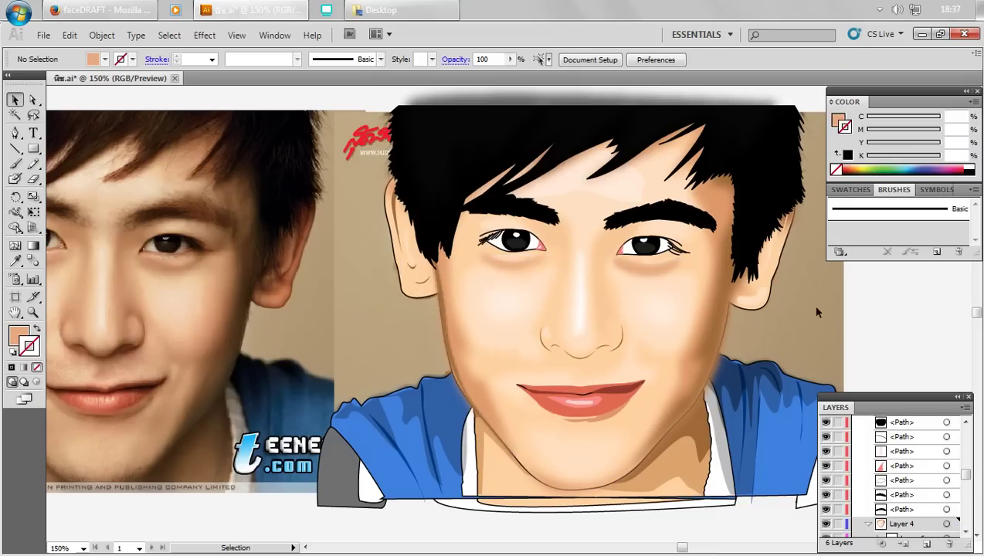
# - Zoom in on the cartoon face and select the shadow under the right eye
pyautogui.moveTo(629, 339); pyautogui.dragTo(745, 354)
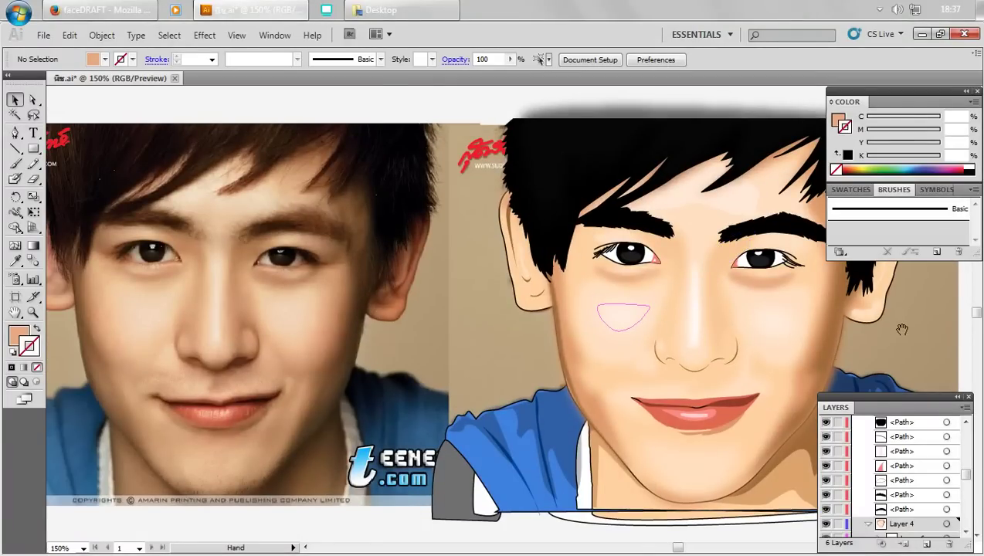
pyautogui.moveTo(887, 330); pyautogui.dragTo(856, 339)
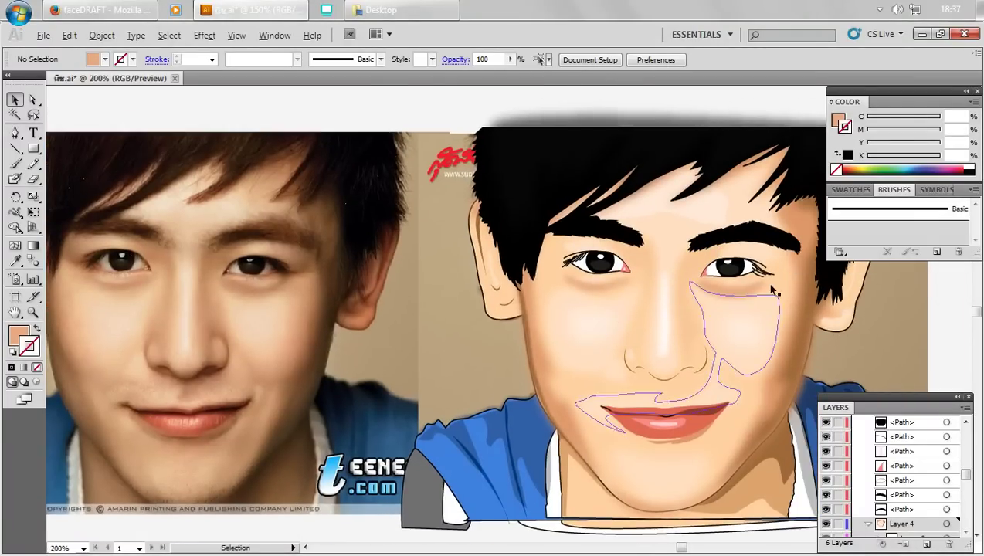
pyautogui.hotkey('ctrl', '+')
pyautogui.hotkey('ctrl', '+')
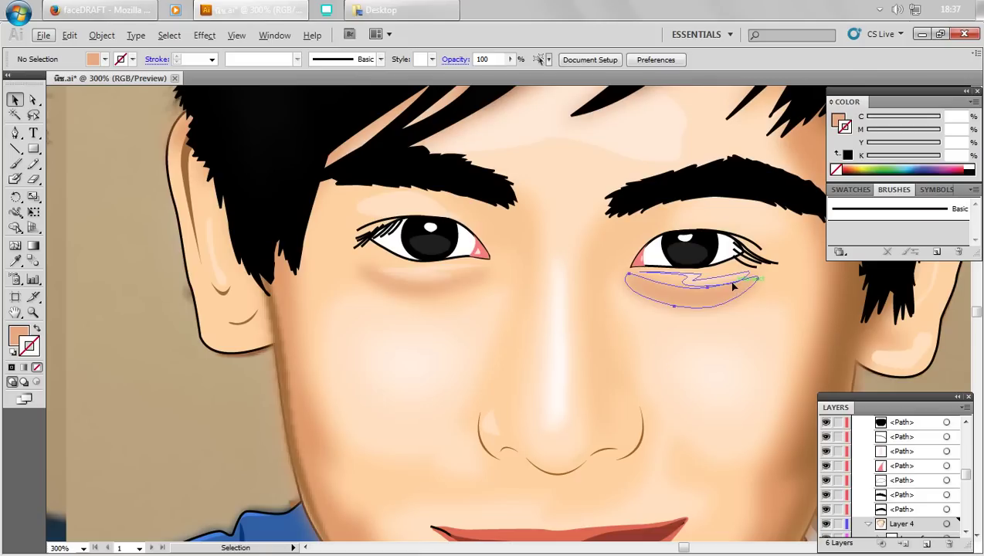
pyautogui.click(734, 285)
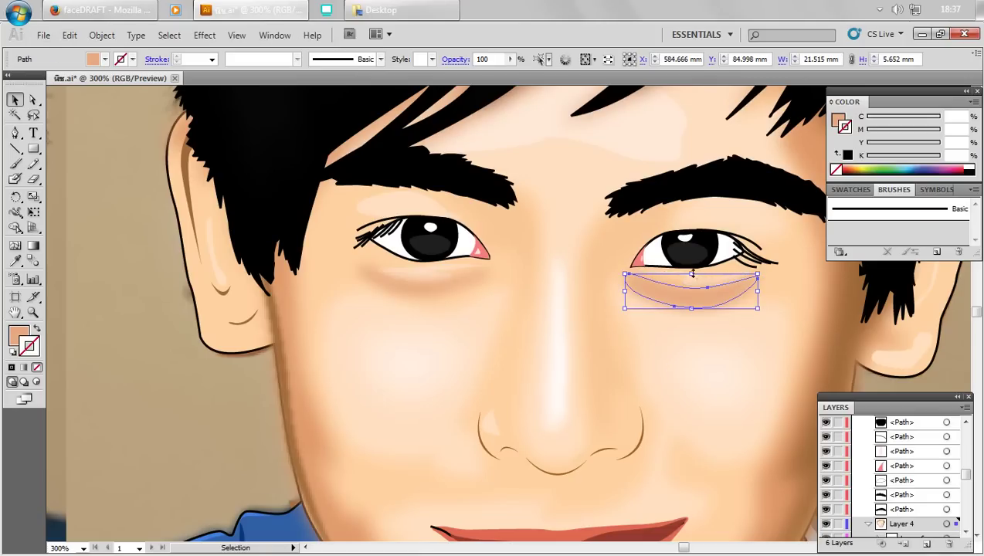
pyautogui.scroll(4, 744, 288)
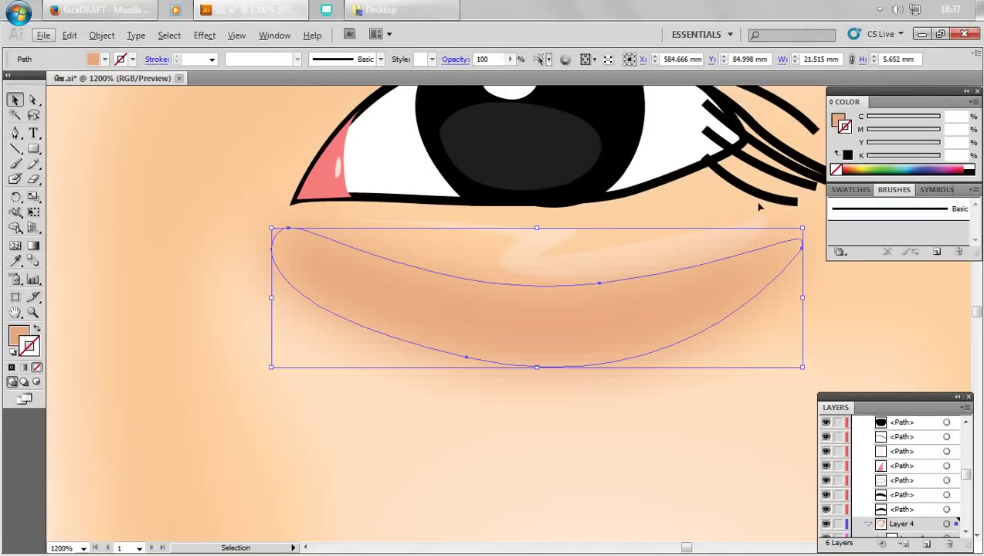
pyautogui.scroll(-1, 888, 508)
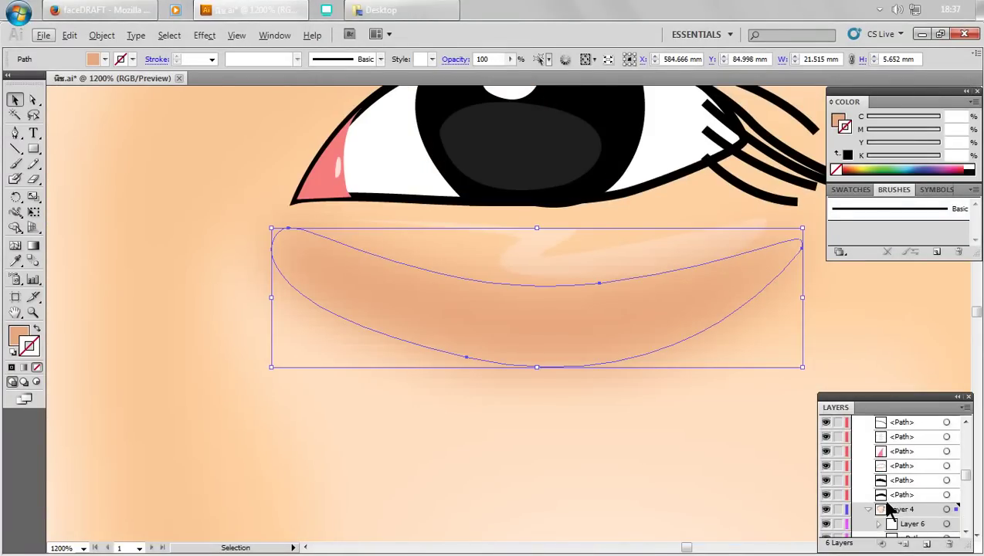
# - Find the under-eye shadow's path in Layer 6, lock it, and select the zigzag highlight
pyautogui.click(878, 523)
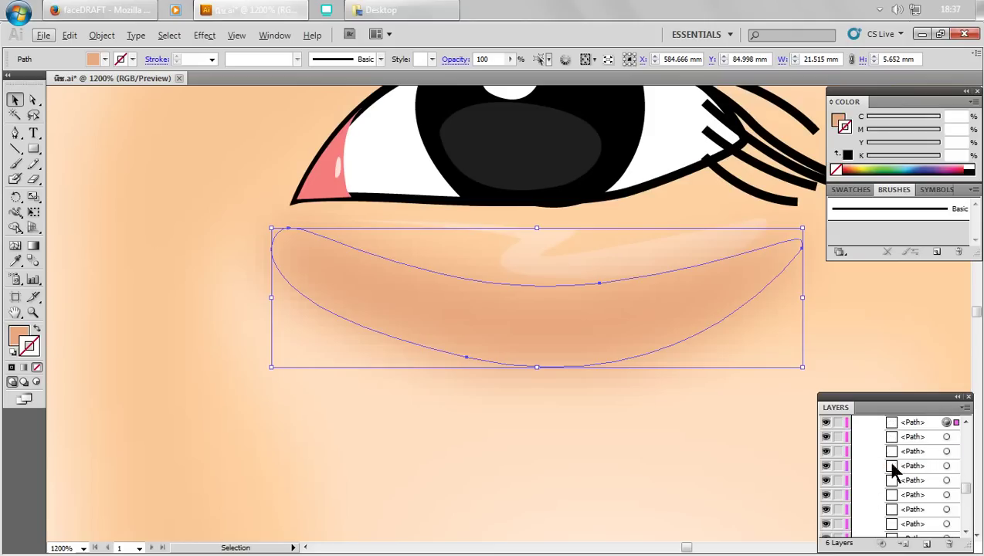
pyautogui.click(946, 438)
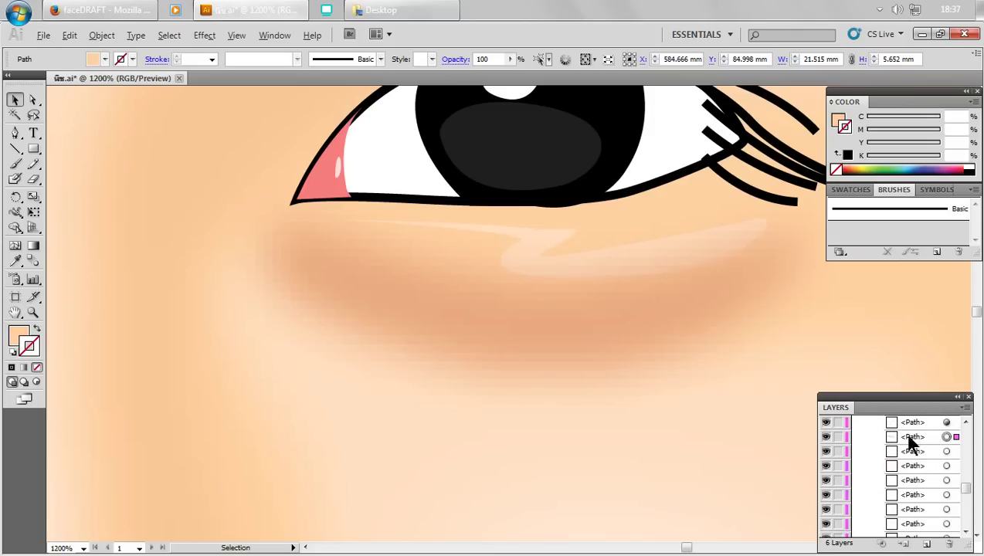
pyautogui.scroll(-6, 683, 404)
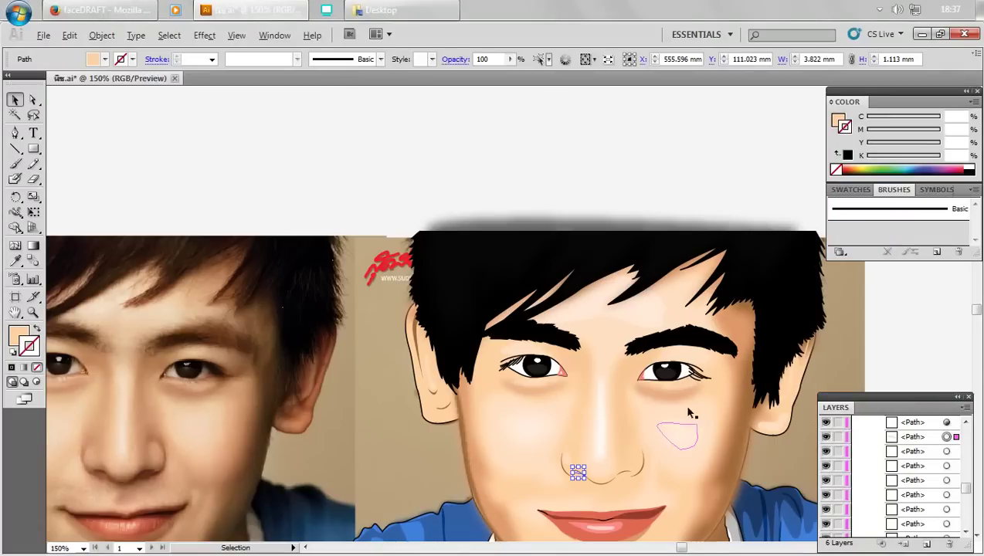
pyautogui.click(946, 452)
pyautogui.click(947, 466)
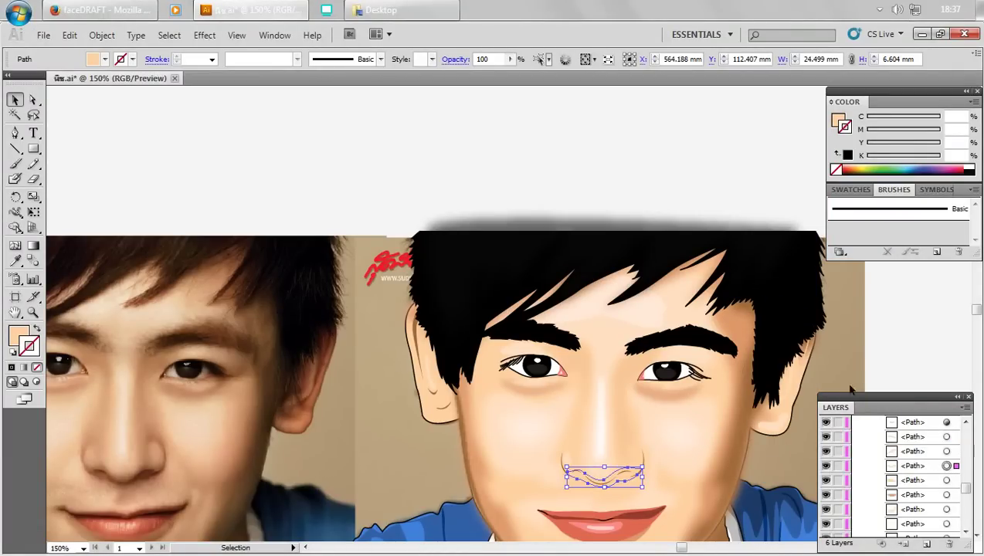
pyautogui.scroll(3, 696, 417)
pyautogui.click(655, 356)
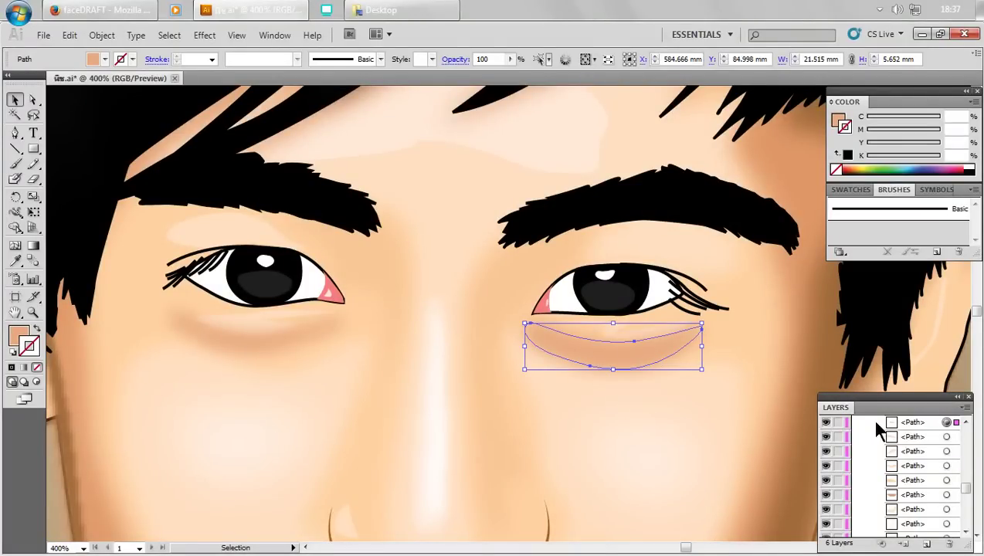
pyautogui.click(839, 422)
pyautogui.click(647, 330)
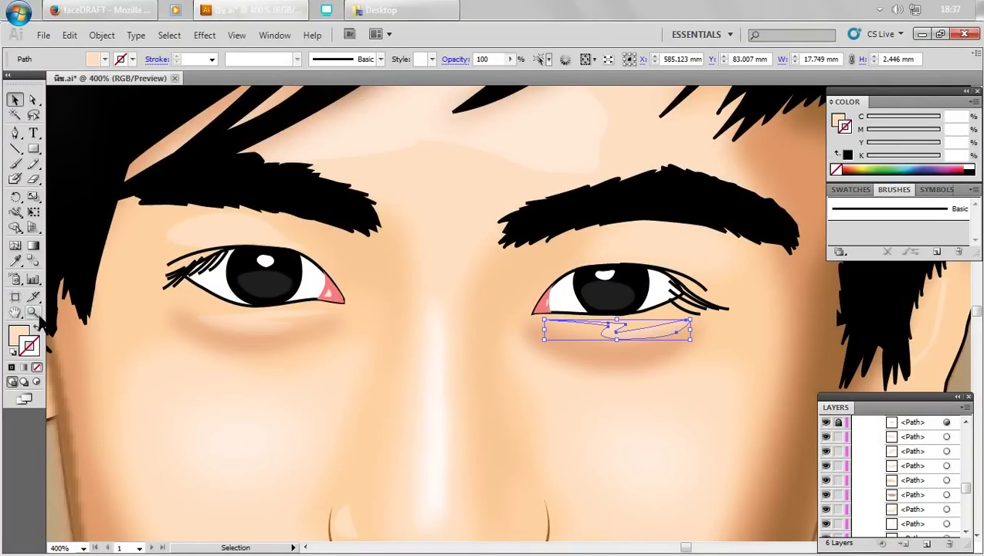
# - Gaussian-blur the zigzag highlight under the eye and give it a slightly different skin tone fill
pyautogui.click(205, 34)
pyautogui.moveTo(225, 265)
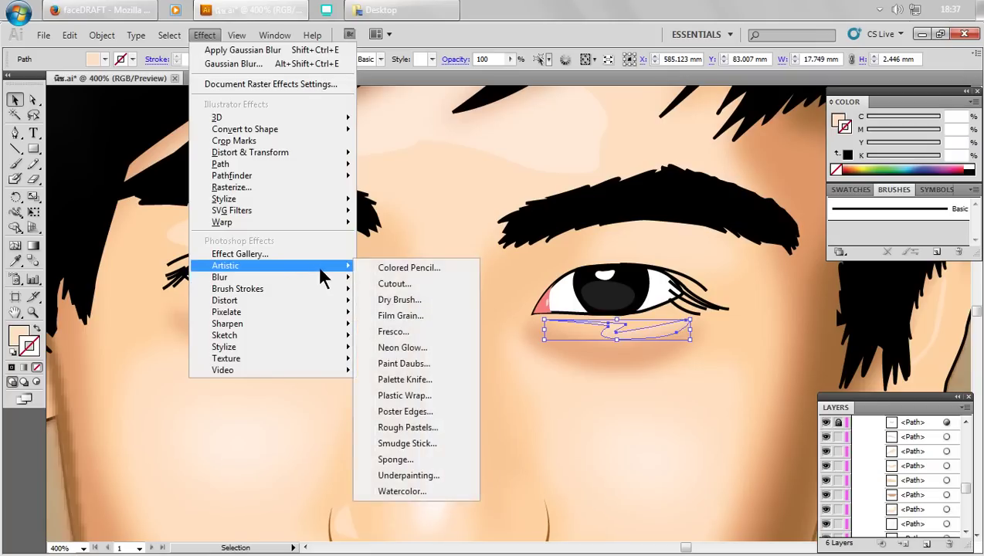
pyautogui.click(403, 279)
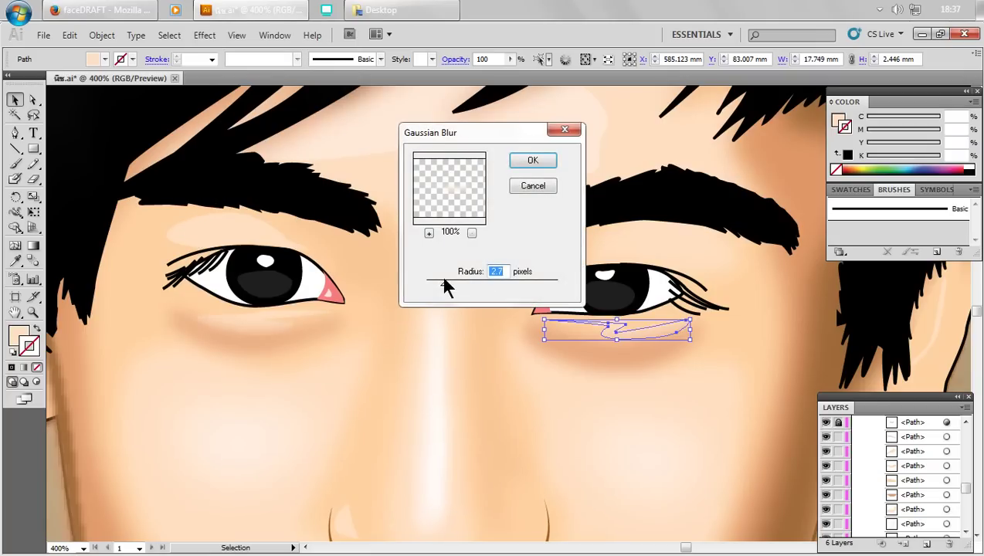
pyautogui.click(533, 160)
pyautogui.doubleClick(18, 337)
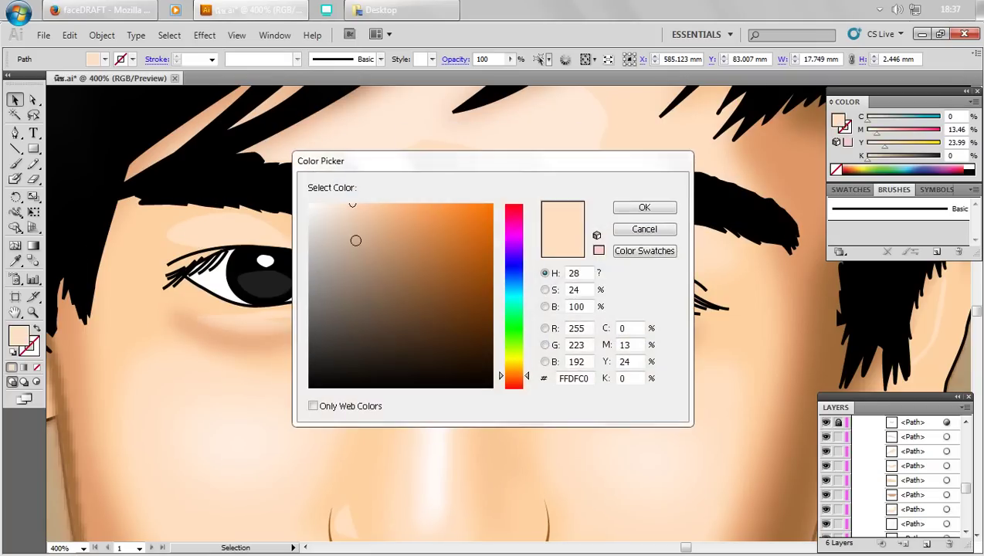
pyautogui.click(333, 197)
pyautogui.click(645, 207)
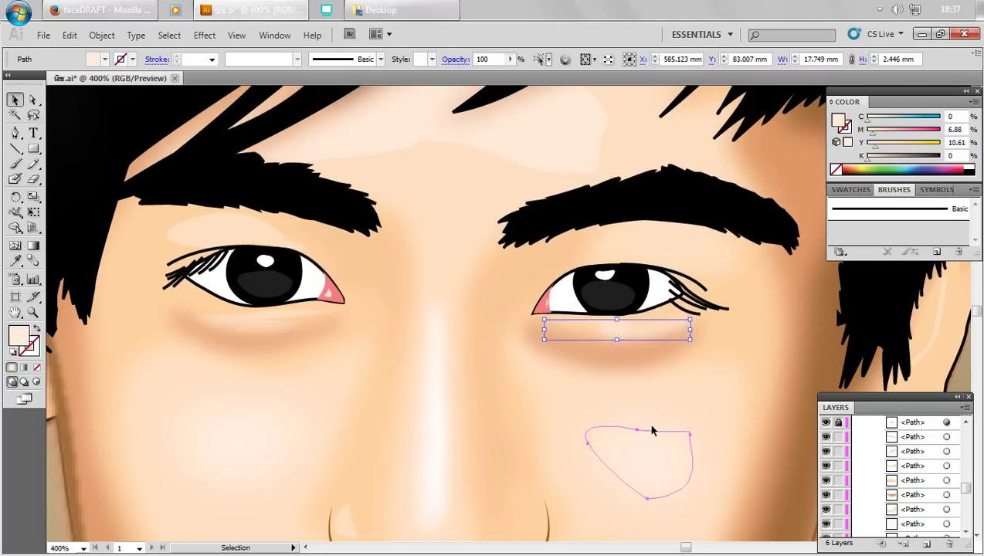
pyautogui.click(653, 430)
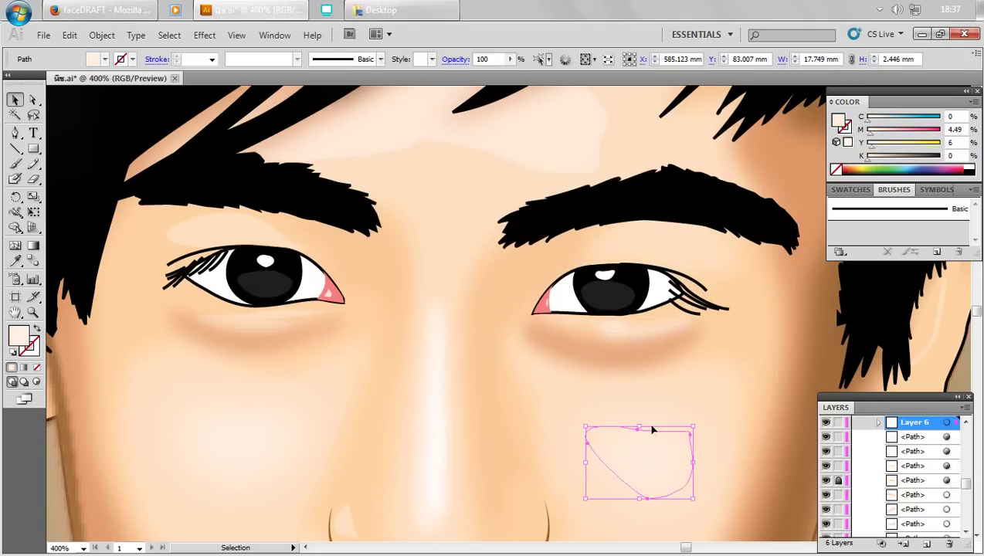
# - Give the left under-eye highlight a sampled lighter skin colour and a 1.4-pixel Gaussian Blur
pyautogui.click(270, 316)
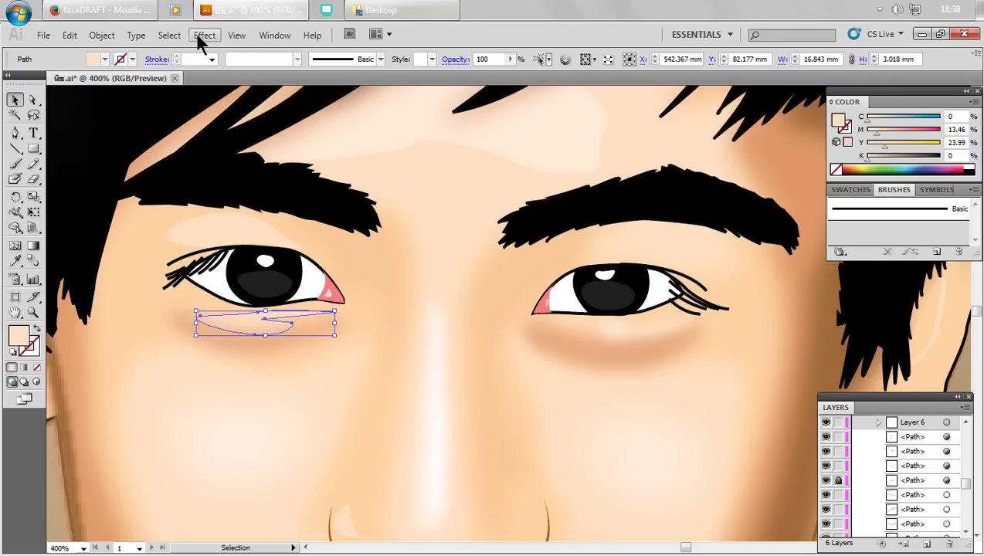
pyautogui.click(15, 260)
pyautogui.click(614, 323)
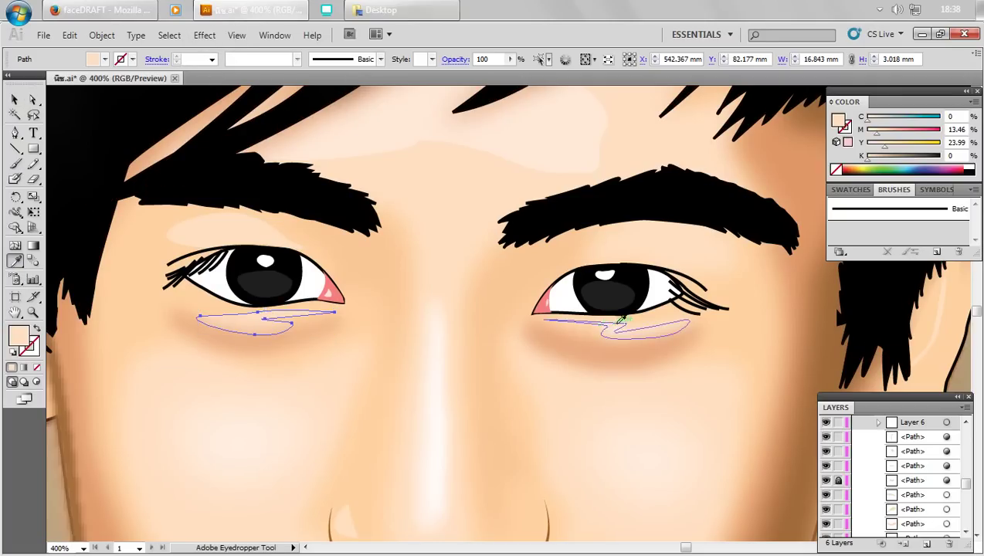
pyautogui.click(204, 35)
pyautogui.moveTo(221, 276)
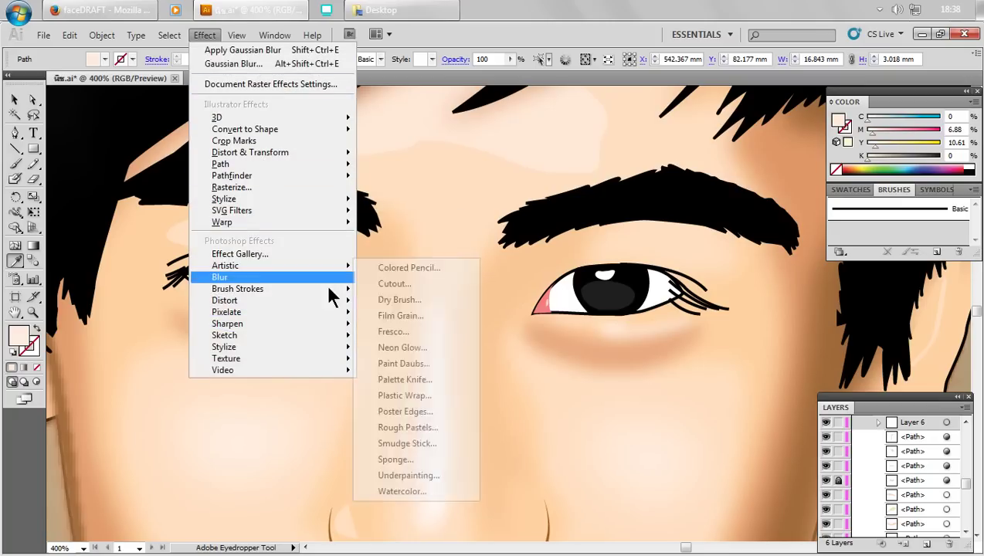
pyautogui.click(402, 280)
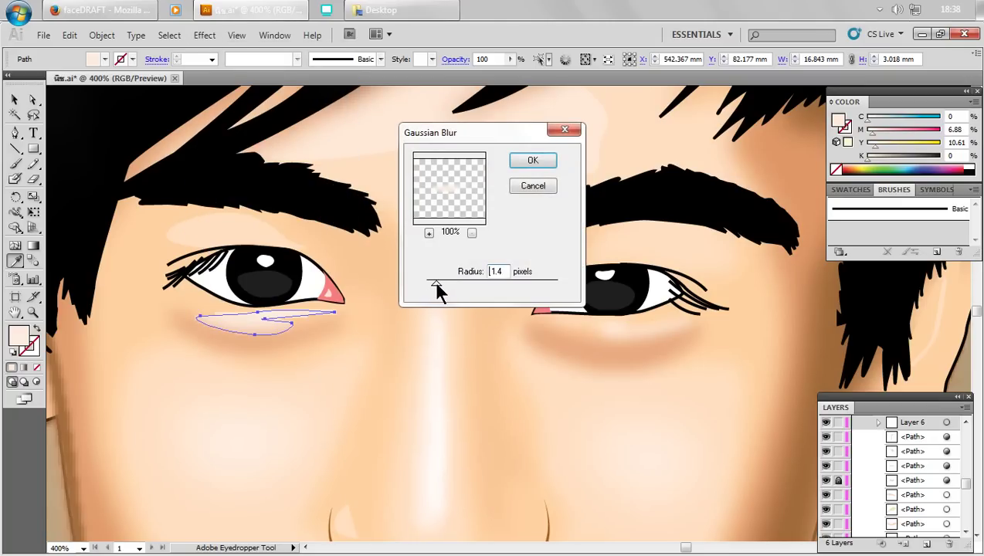
pyautogui.hotkey('ctrl', '-')
pyautogui.click(532, 160)
pyautogui.hotkey('ctrl', '-')
pyautogui.hotkey('ctrl', '-')
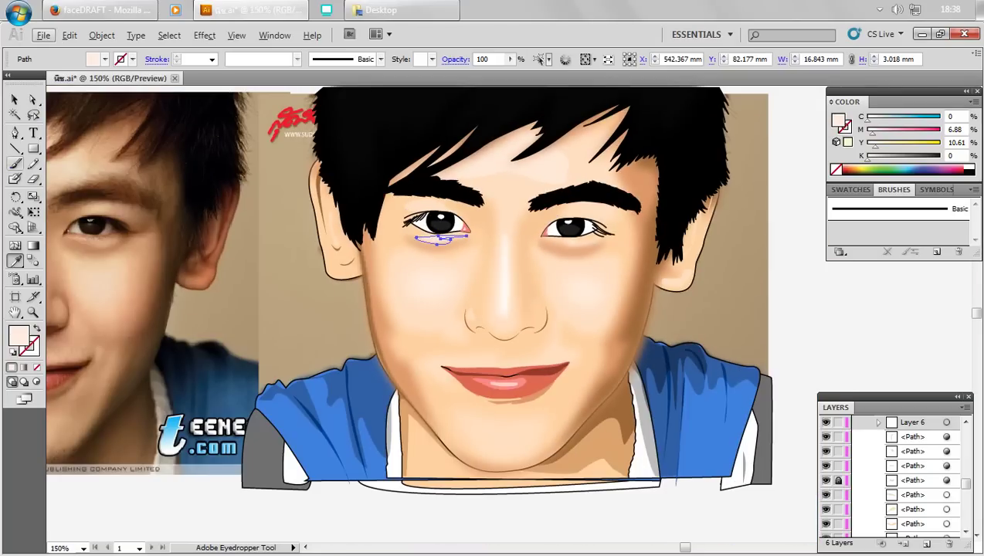
pyautogui.click(15, 100)
pyautogui.hotkey('ctrl', 'shift', 'a')
pyautogui.moveTo(676, 315); pyautogui.dragTo(735, 341)
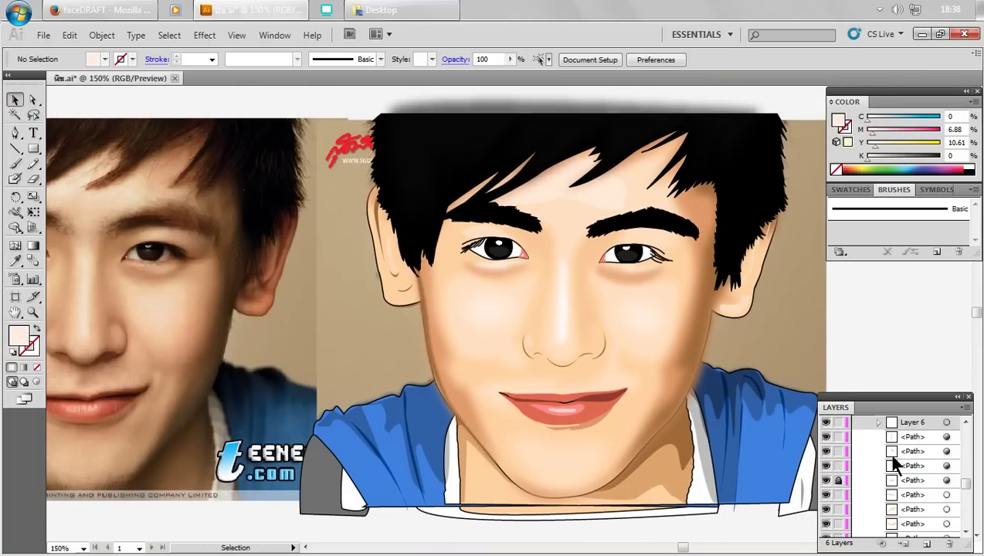
# - Flatten the left under-eye highlight by dragging its bottom edge upward
pyautogui.moveTo(656, 325)
pyautogui.mouseDown()
pyautogui.moveTo(807, 350)
pyautogui.moveTo(778, 356)
pyautogui.mouseUp()
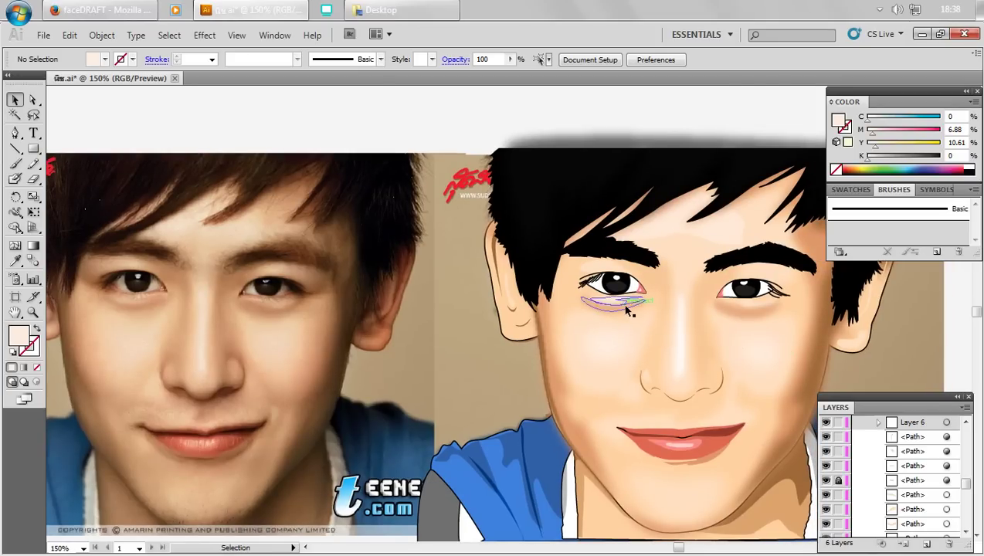
pyautogui.scroll(1, 627, 309)
pyautogui.scroll(2, 618, 301)
pyautogui.click(594, 247)
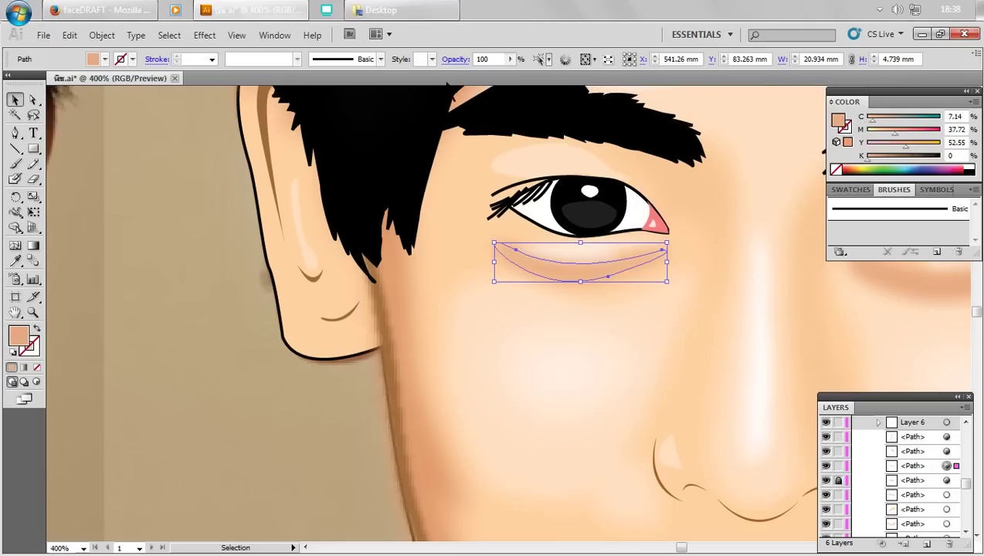
pyautogui.click(576, 246)
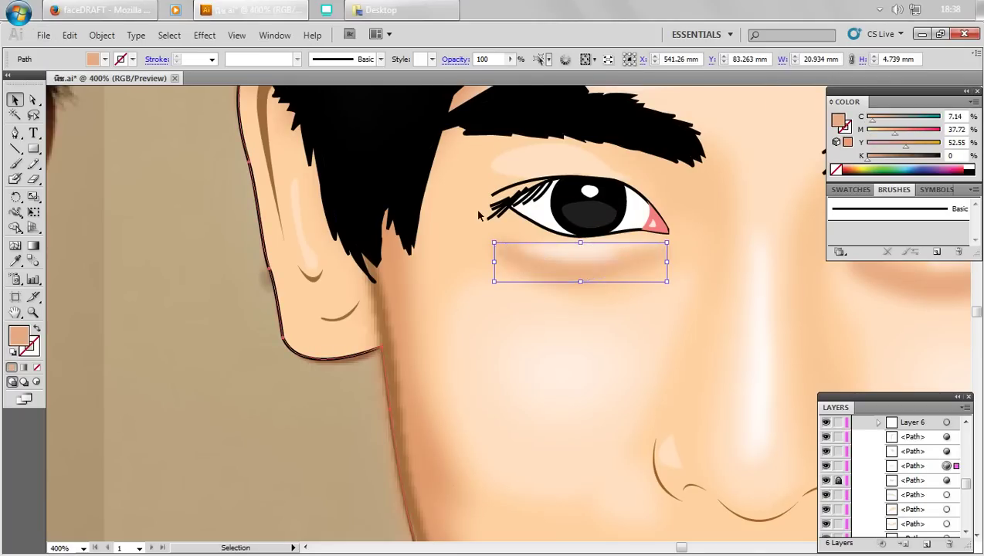
pyautogui.click(587, 246)
pyautogui.moveTo(590, 265); pyautogui.dragTo(590, 258)
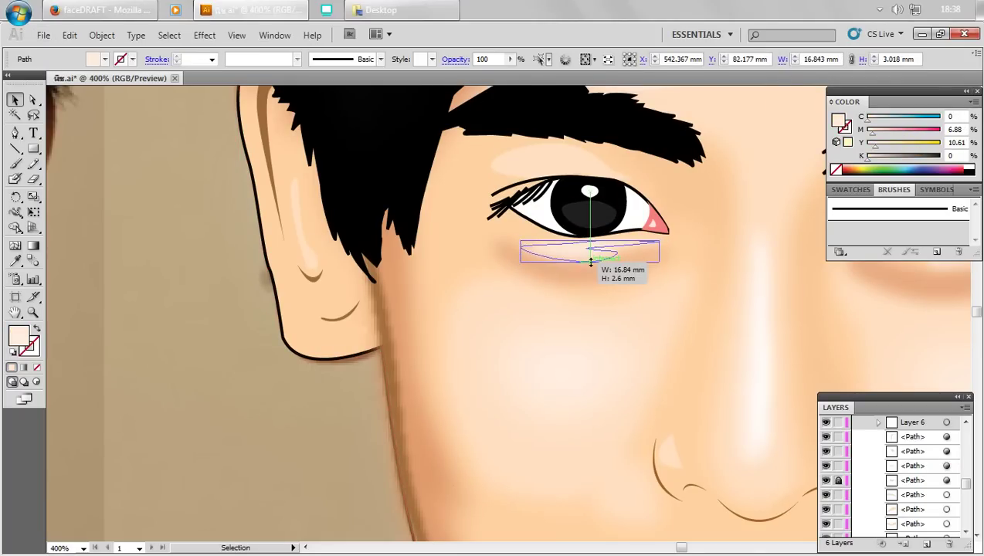
pyautogui.click(220, 291)
# - Set the small under-eye highlight's opacity to 67%
pyautogui.hotkey('ctrl', '1')
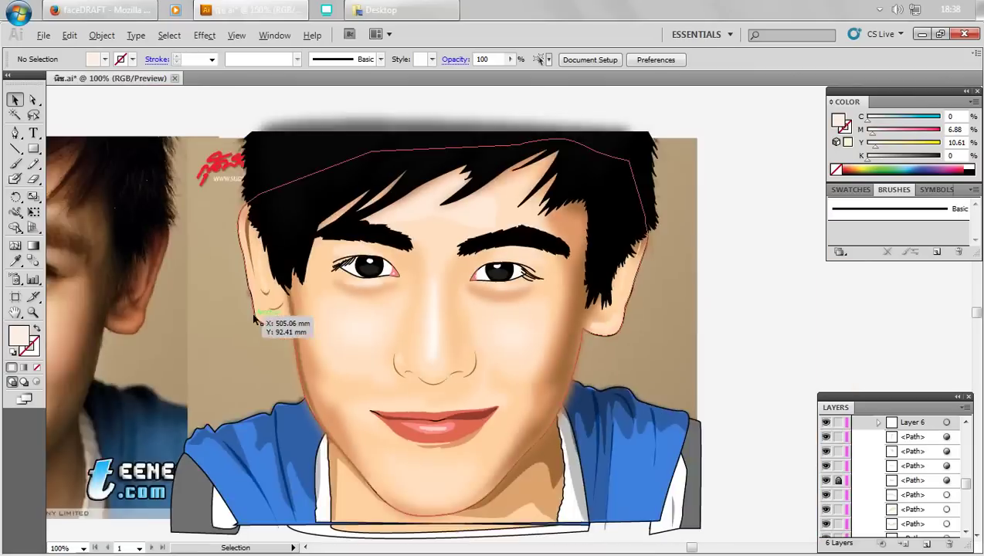
pyautogui.moveTo(257, 356); pyautogui.dragTo(459, 373)
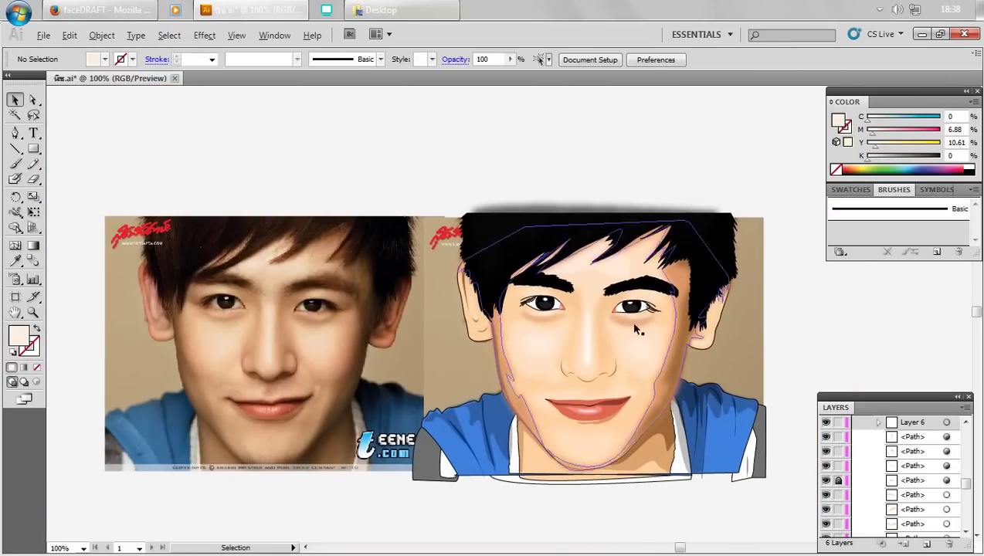
pyautogui.hotkey('ctrl', '=')
pyautogui.hotkey('ctrl', '=')
pyautogui.hotkey('ctrl', '=')
pyautogui.moveTo(492, 266); pyautogui.dragTo(495, 272)
pyautogui.hotkey('ctrl', 'shift', 'a')
pyautogui.click(531, 259)
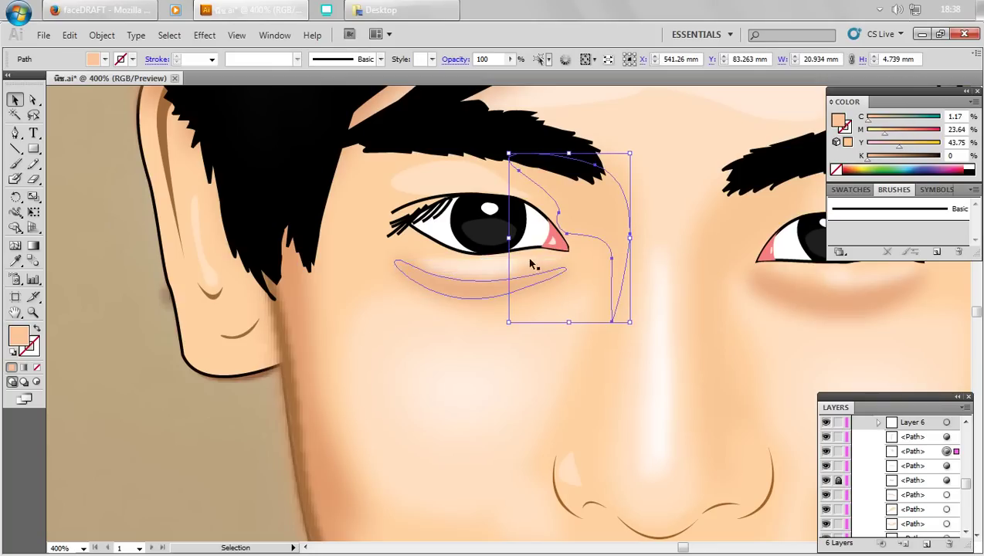
pyautogui.click(504, 260)
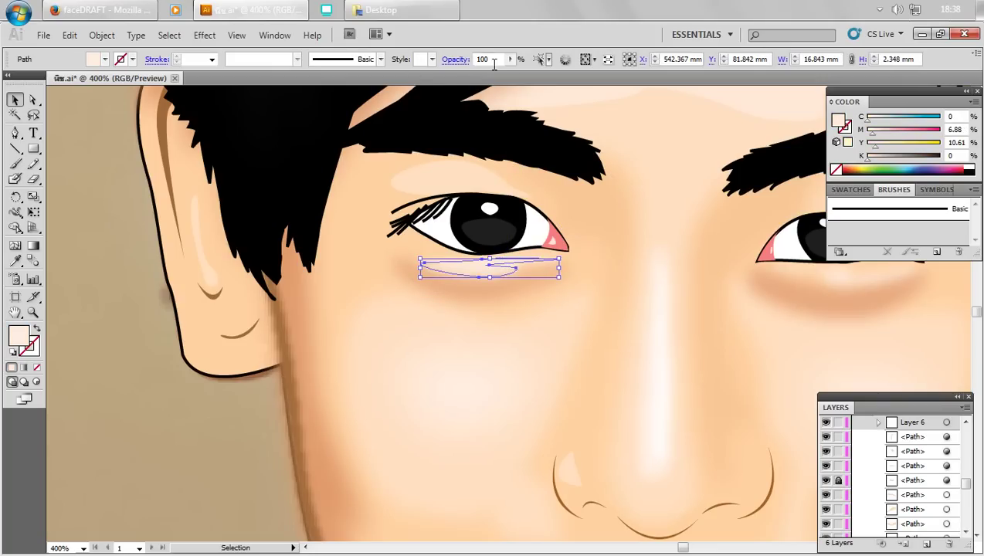
pyautogui.click(510, 59)
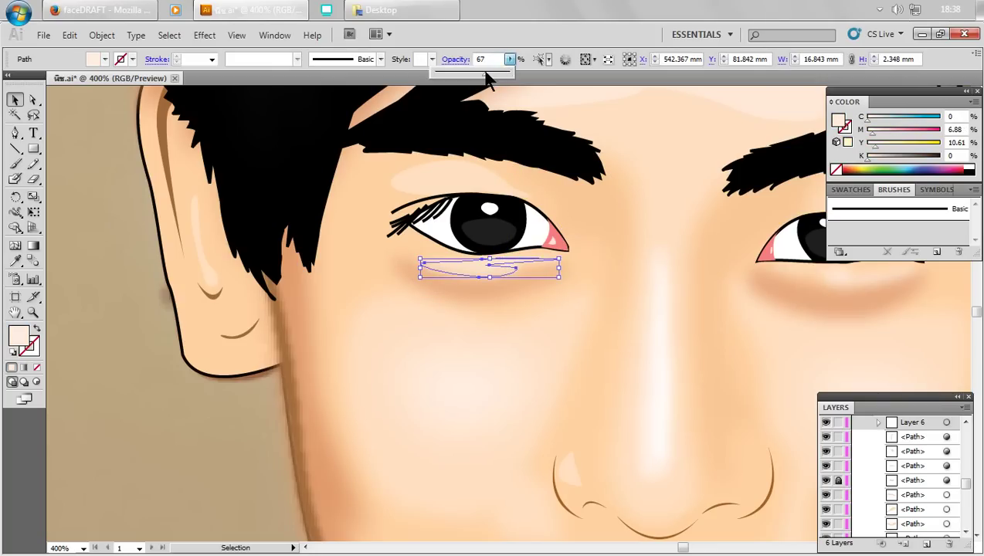
pyautogui.click(88, 242)
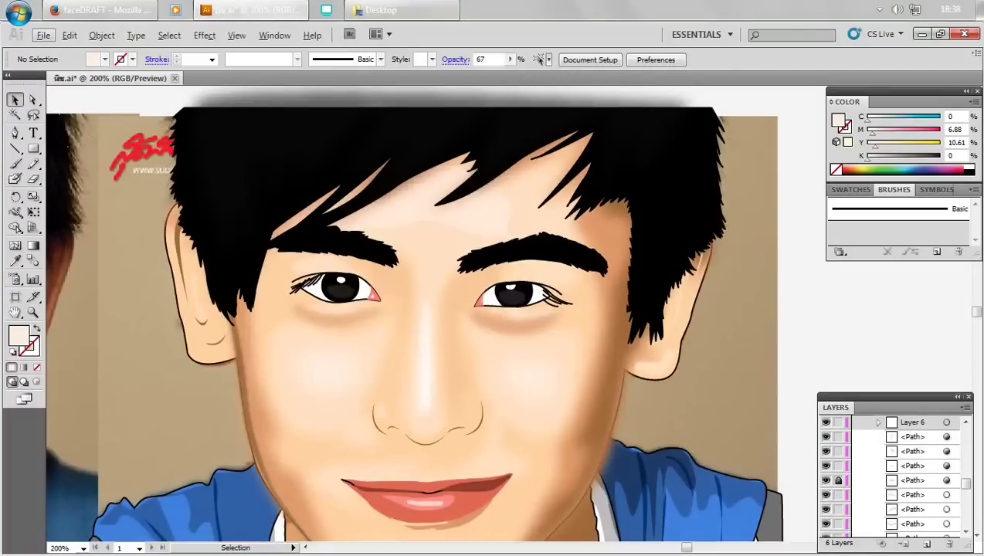
pyautogui.hotkey('ctrl', '-')
# - Apply a Gaussian Blur of about 3.4 pixels to the forehead highlight
pyautogui.click(437, 207)
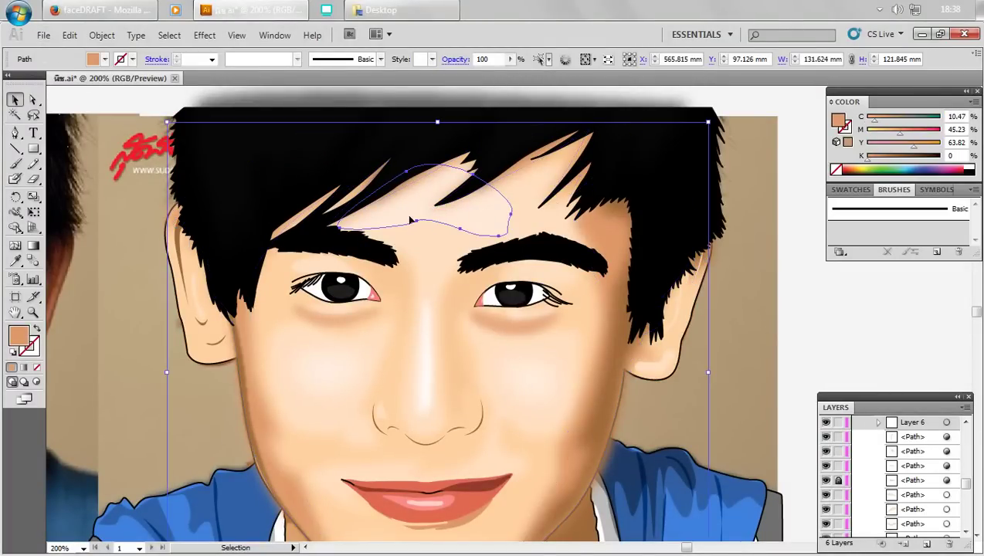
pyautogui.click(206, 36)
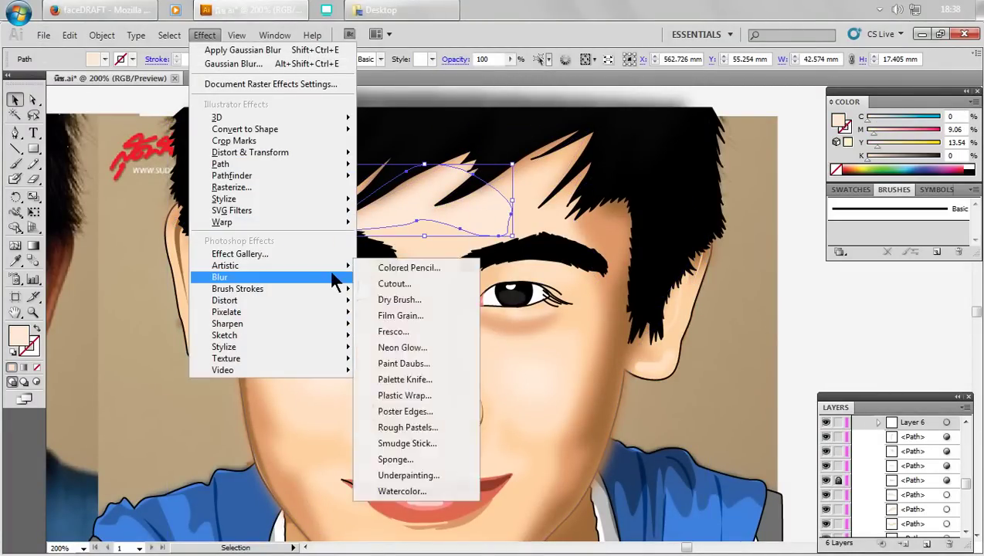
pyautogui.click(398, 280)
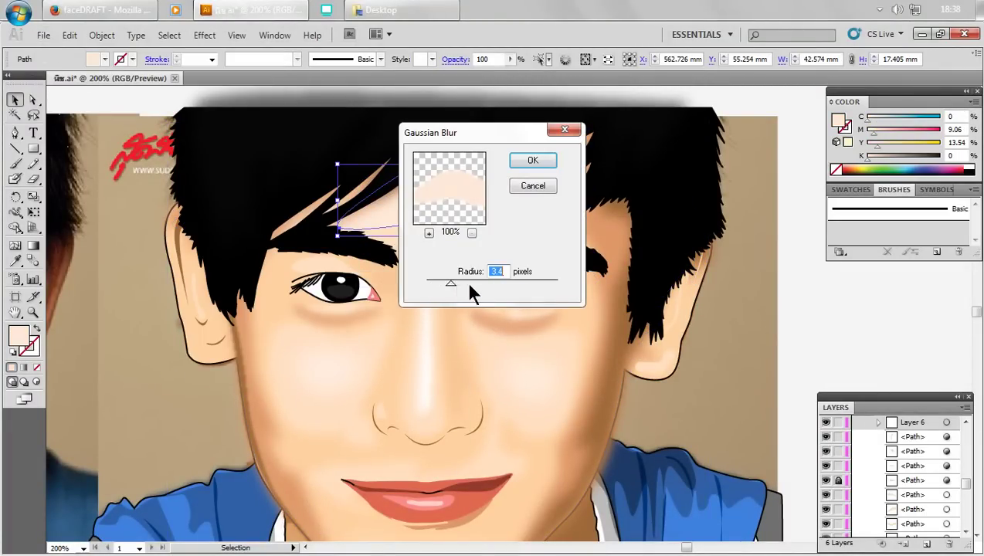
pyautogui.click(547, 164)
pyautogui.click(818, 324)
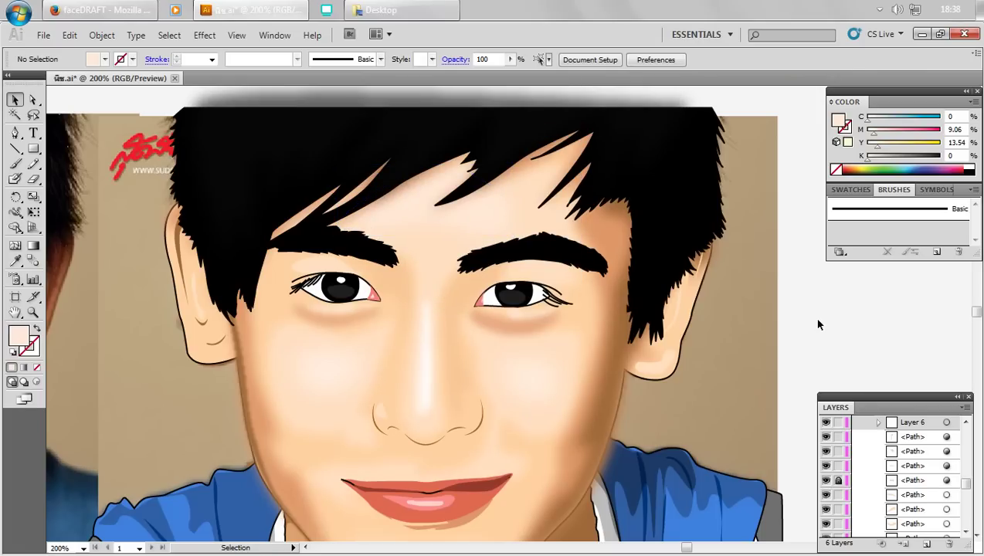
pyautogui.hotkey('ctrl', 'z')
pyautogui.click(821, 326)
pyautogui.hotkey('ctrl', 'z')
pyautogui.hotkey('ctrl', 'z')
pyautogui.click(825, 328)
# - Soften the small left upper-eyelid shape with a 3.2-pixel Gaussian Blur
pyautogui.press('ctrl')
pyautogui.hotkey('ctrl', '-')
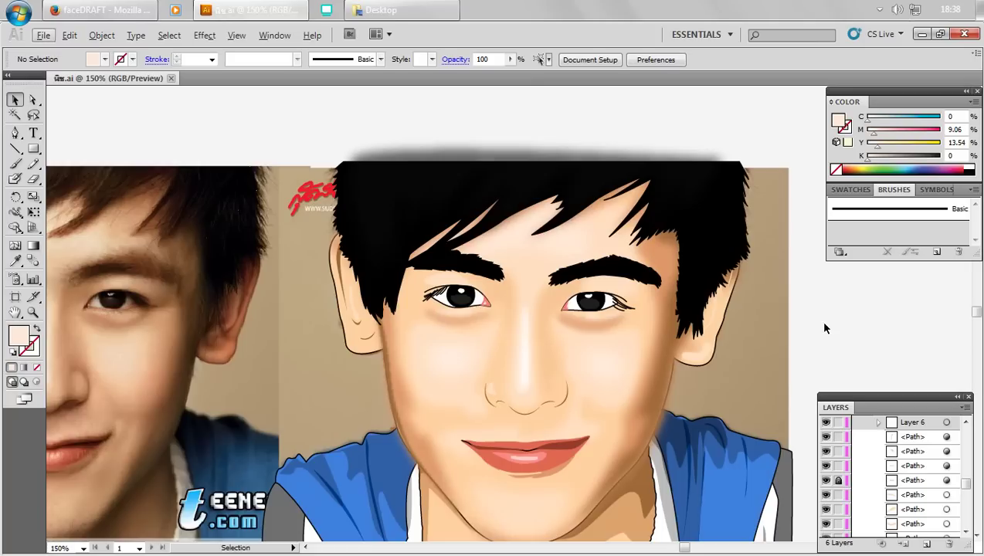
pyautogui.hotkey('ctrl', '+')
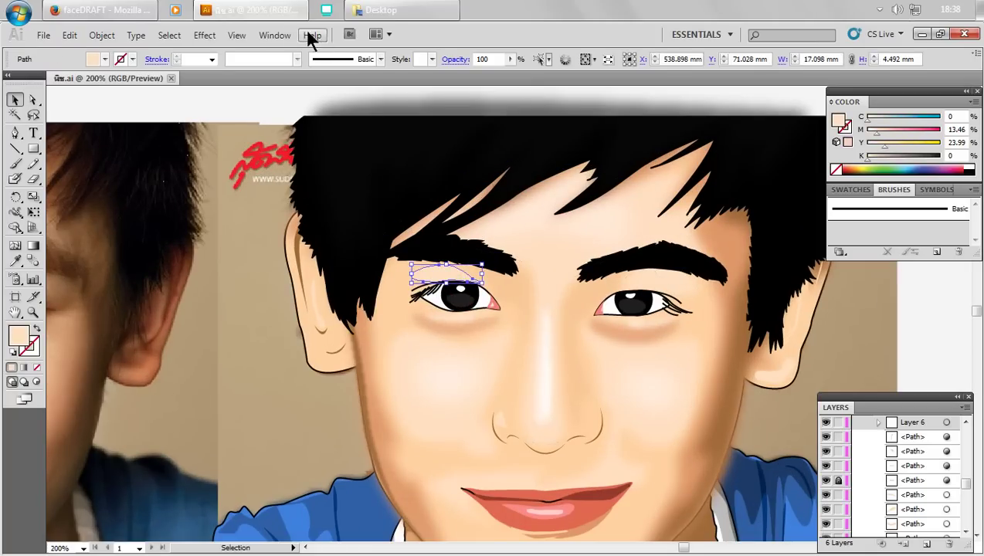
pyautogui.click(214, 39)
pyautogui.click(400, 276)
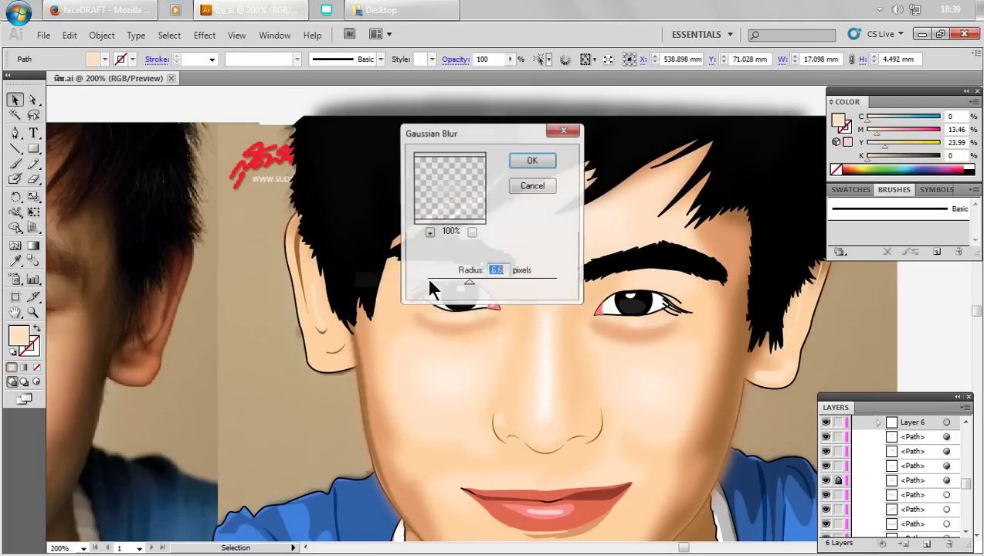
pyautogui.click(533, 160)
pyautogui.click(904, 311)
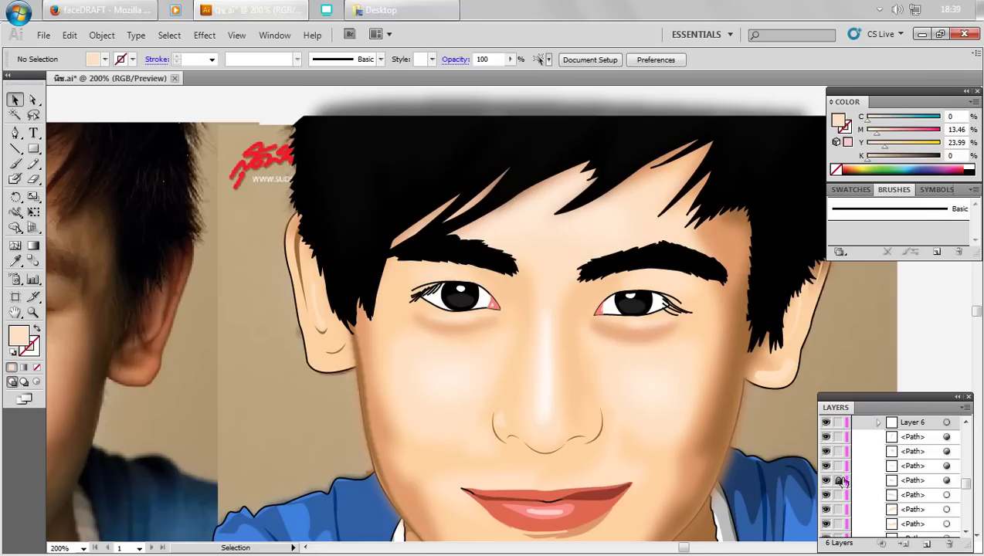
# - Apply a Gaussian Blur to the jaw shading shape
pyautogui.hotkey('ctrl', '1')
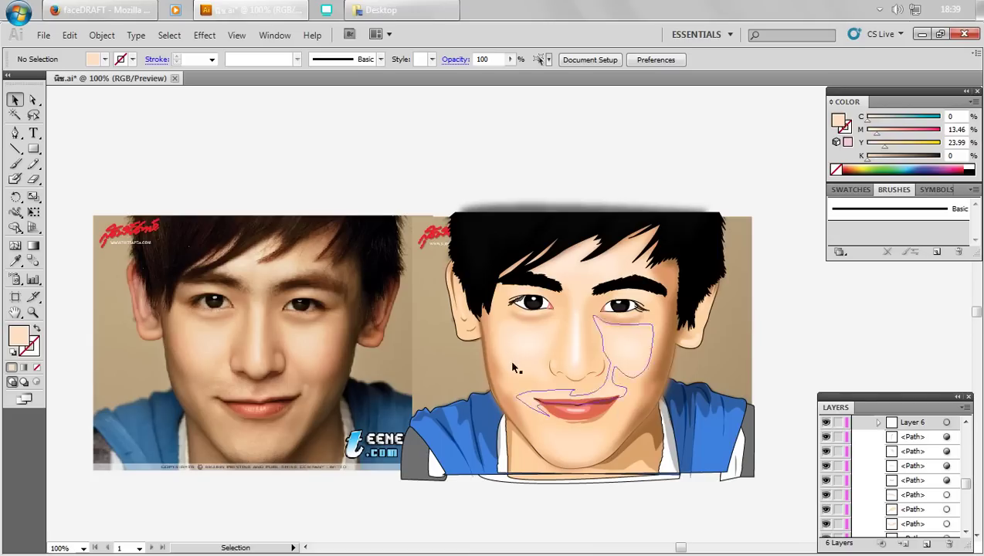
pyautogui.click(656, 442)
pyautogui.click(205, 35)
pyautogui.click(396, 278)
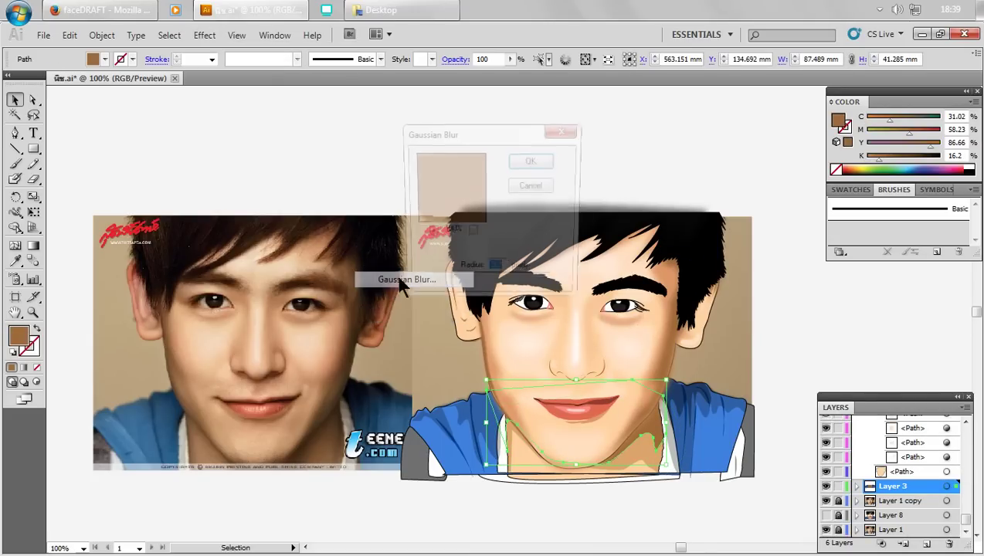
pyautogui.moveTo(459, 276); pyautogui.dragTo(457, 285)
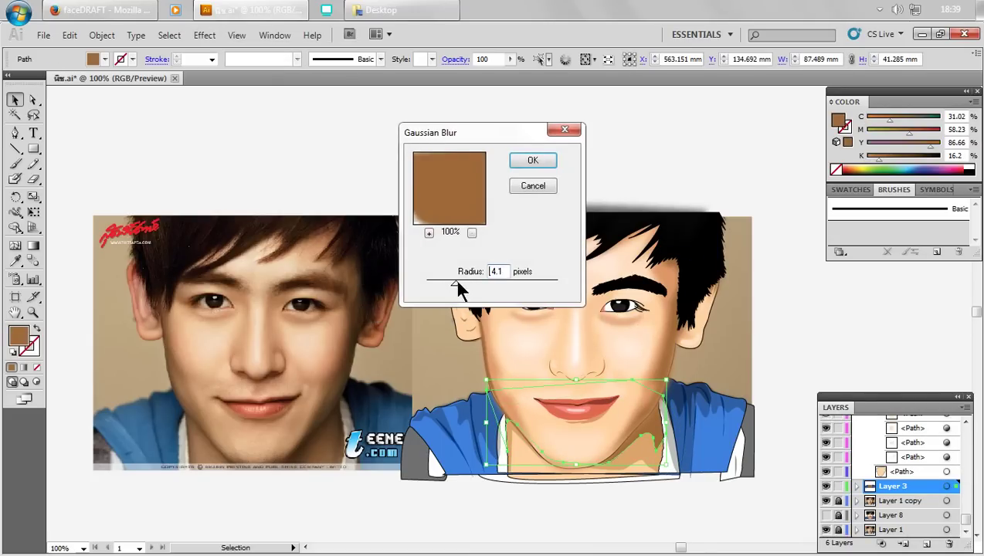
pyautogui.click(533, 160)
pyautogui.click(688, 144)
# - Blur the lower-face skin shape with an 11-pixel Gaussian Blur
pyautogui.click(653, 465)
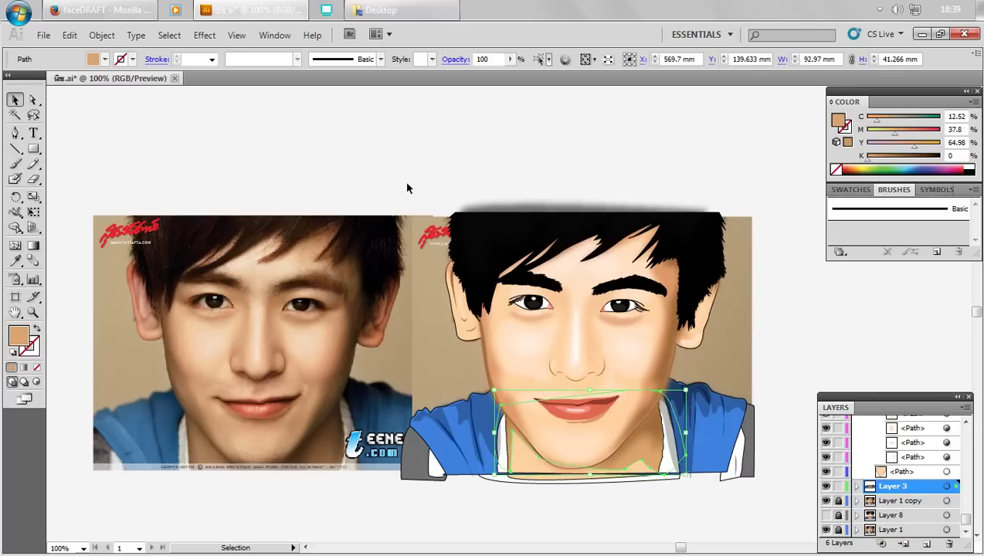
pyautogui.click(205, 35)
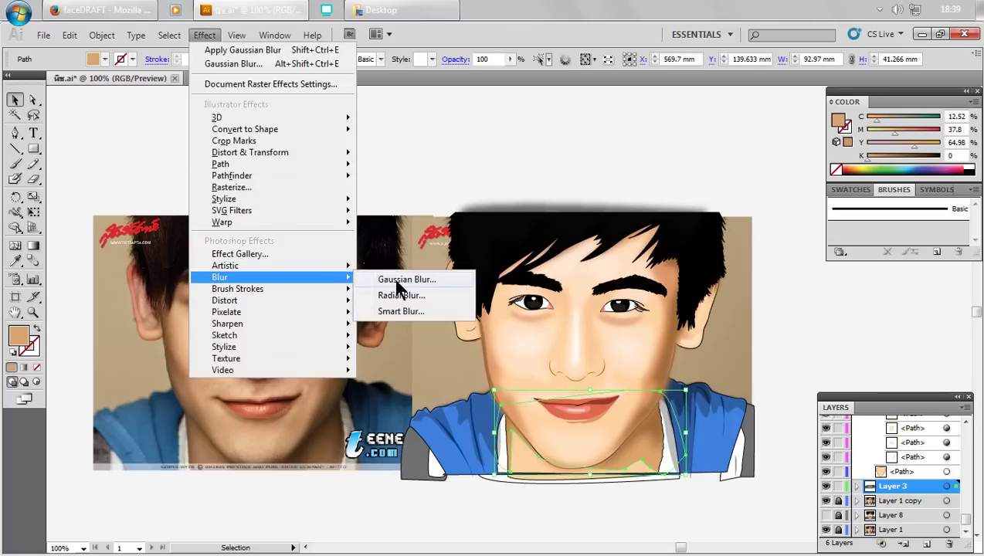
pyautogui.click(396, 278)
pyautogui.moveTo(469, 282); pyautogui.dragTo(484, 281)
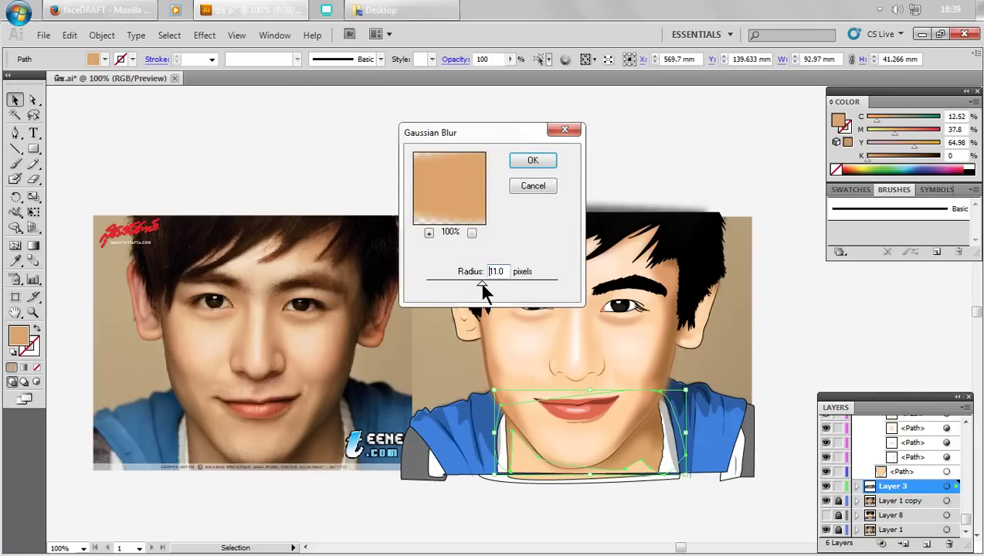
pyautogui.click(545, 162)
pyautogui.click(632, 112)
pyautogui.press('a')
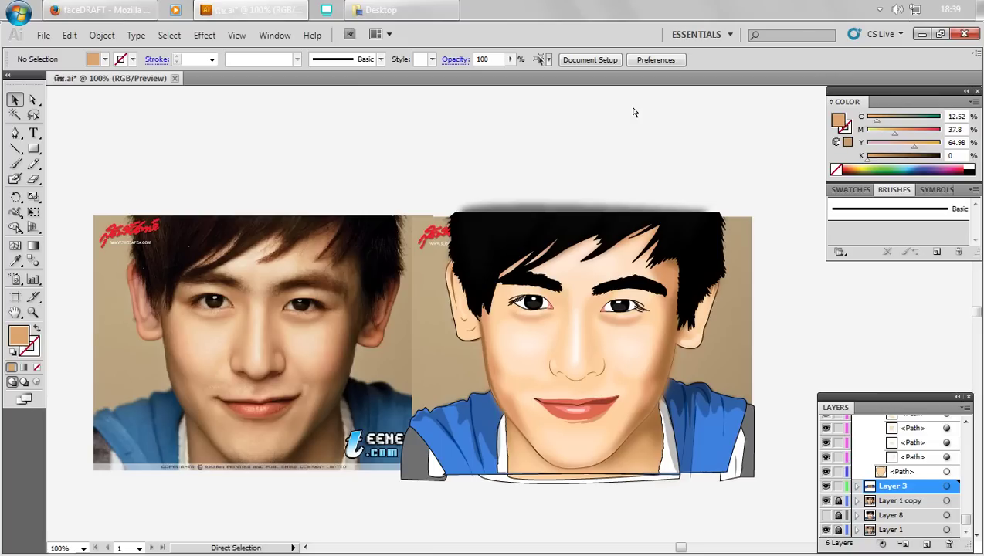
pyautogui.hotkey('ctrl', 'z')
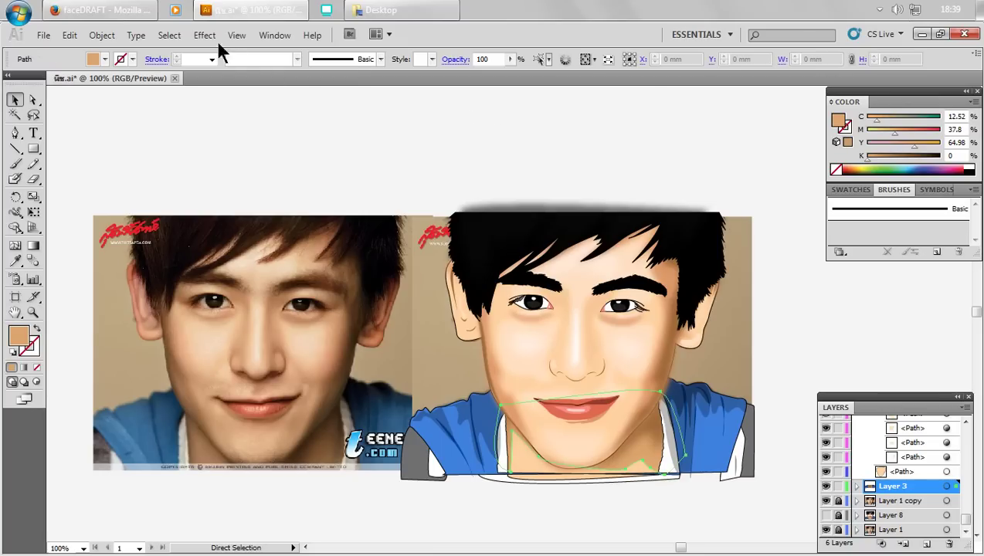
# - Apply a stronger Gaussian Blur to the chin shading path
pyautogui.click(204, 34)
pyautogui.click(409, 277)
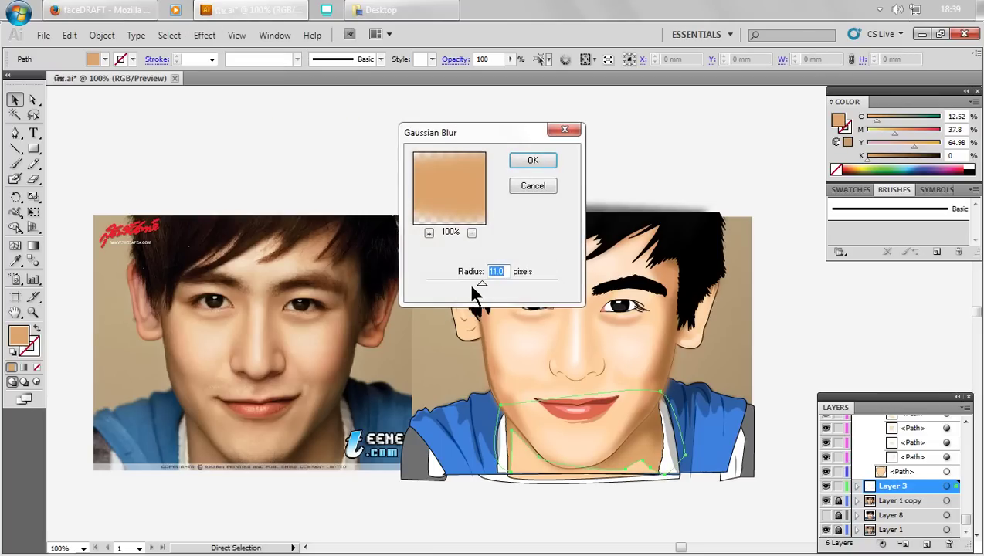
pyautogui.moveTo(468, 282); pyautogui.dragTo(464, 281)
pyautogui.click(532, 160)
pyautogui.click(554, 158)
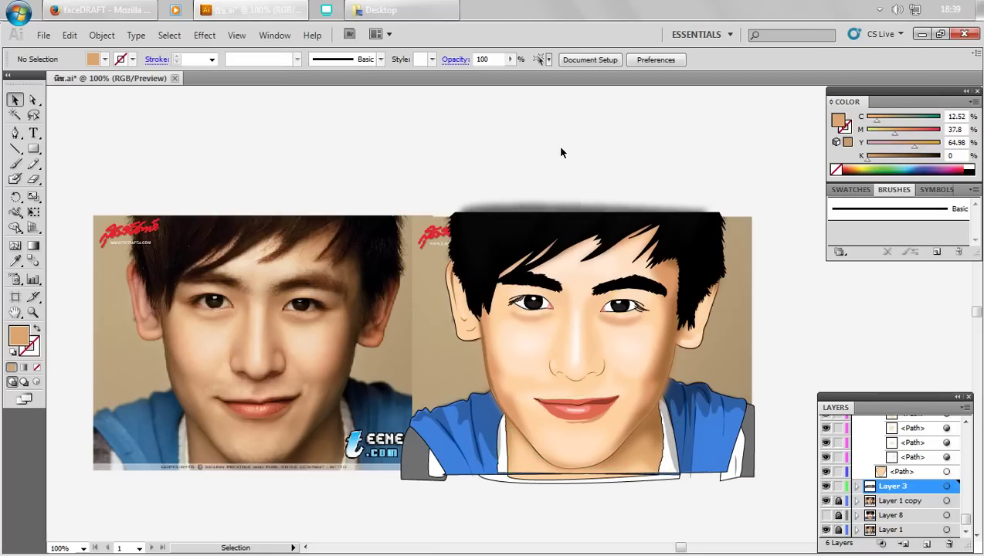
pyautogui.press('a')
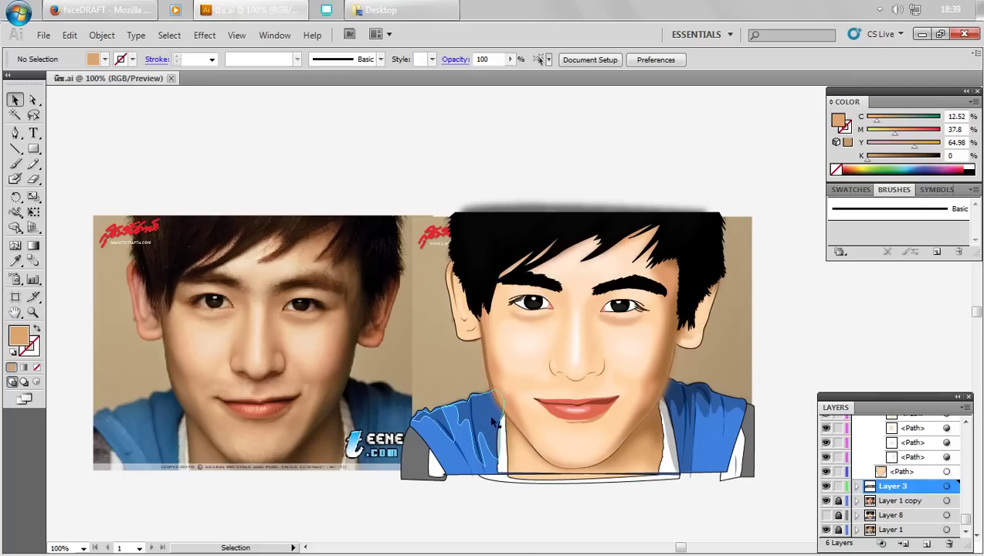
pyautogui.click(478, 418)
# - Gaussian-blur the left and right jacket shading pieces, settling on a 4.0-pixel radius
pyautogui.keyDown('shift'); pyautogui.click(692, 446); pyautogui.keyUp('shift')
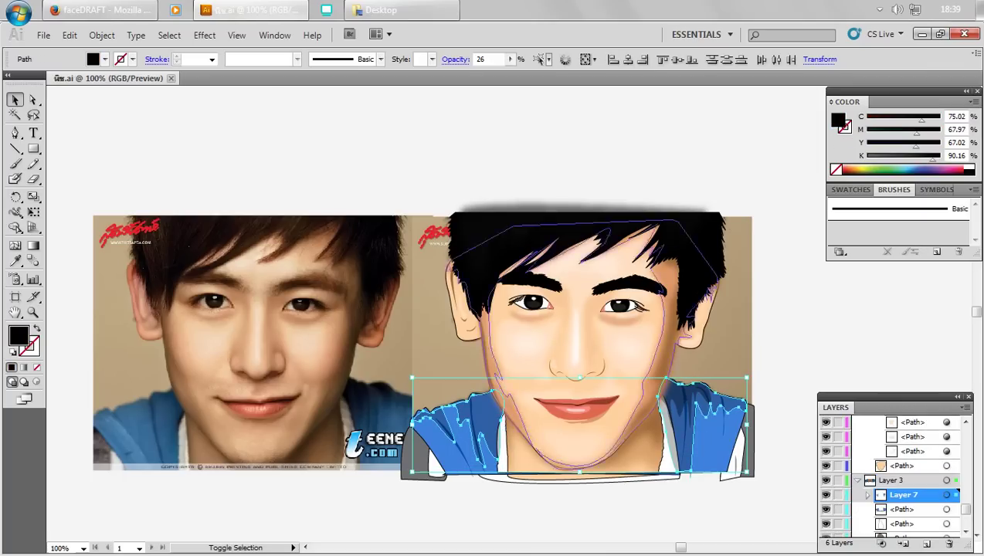
pyautogui.click(205, 35)
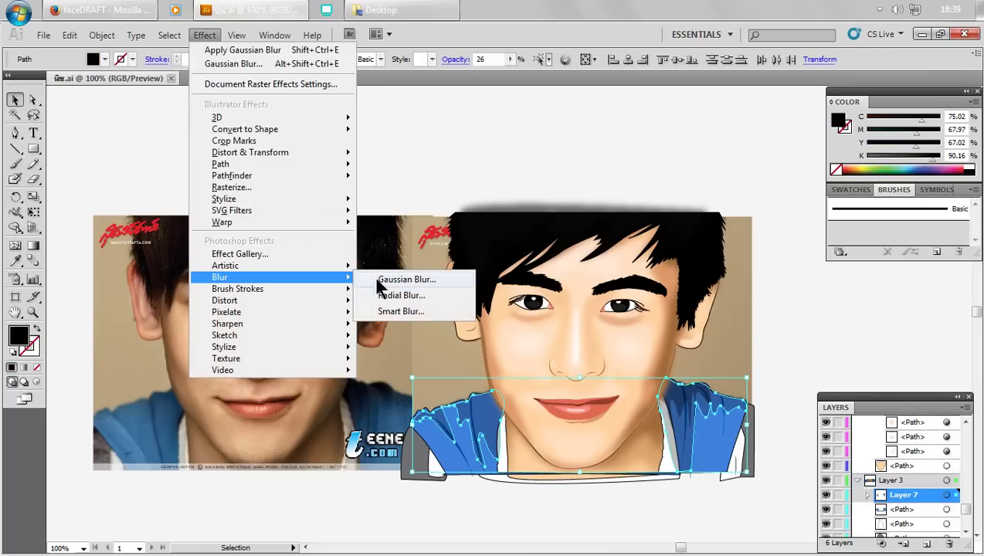
pyautogui.click(386, 279)
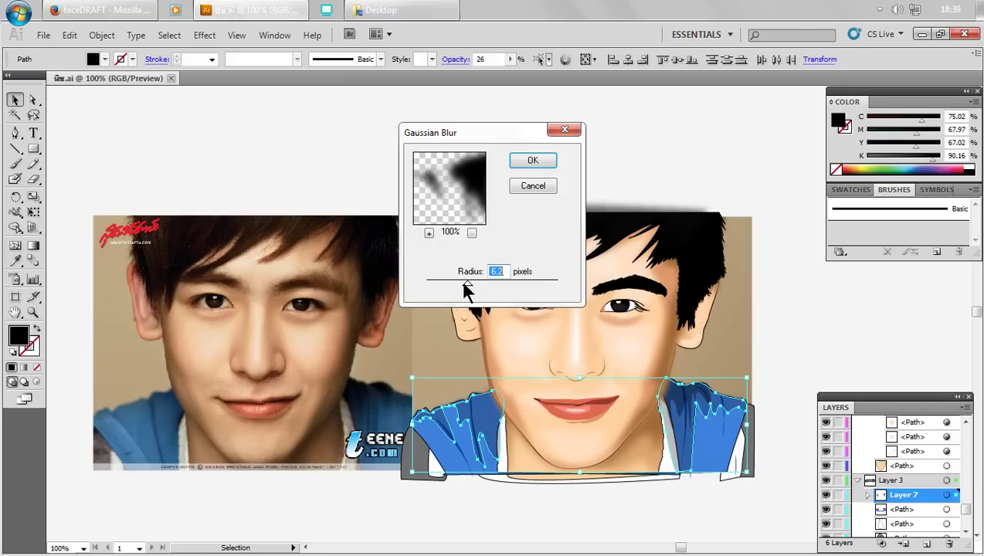
pyautogui.moveTo(467, 288); pyautogui.dragTo(469, 284)
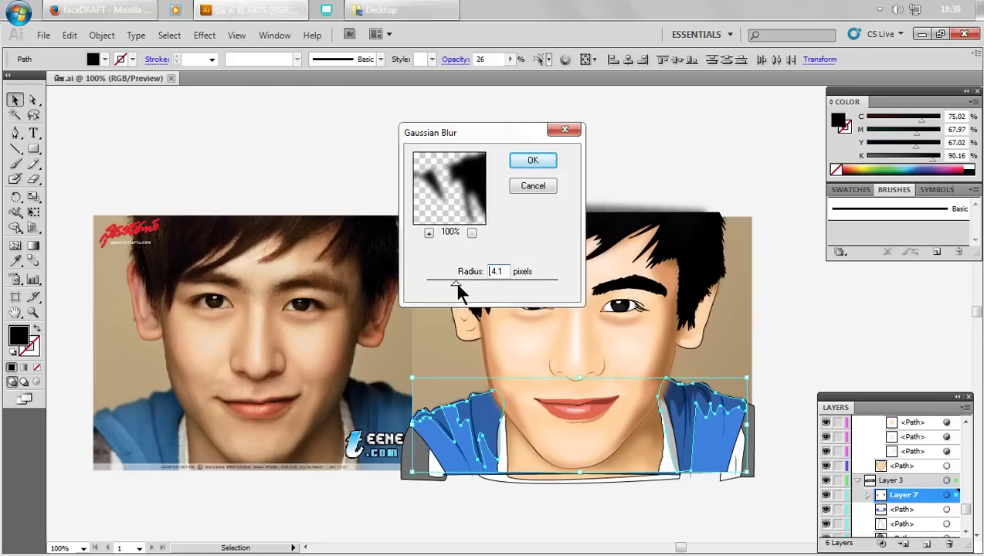
pyautogui.click(533, 162)
pyautogui.press('a')
pyautogui.hotkey('ctrl', 'z')
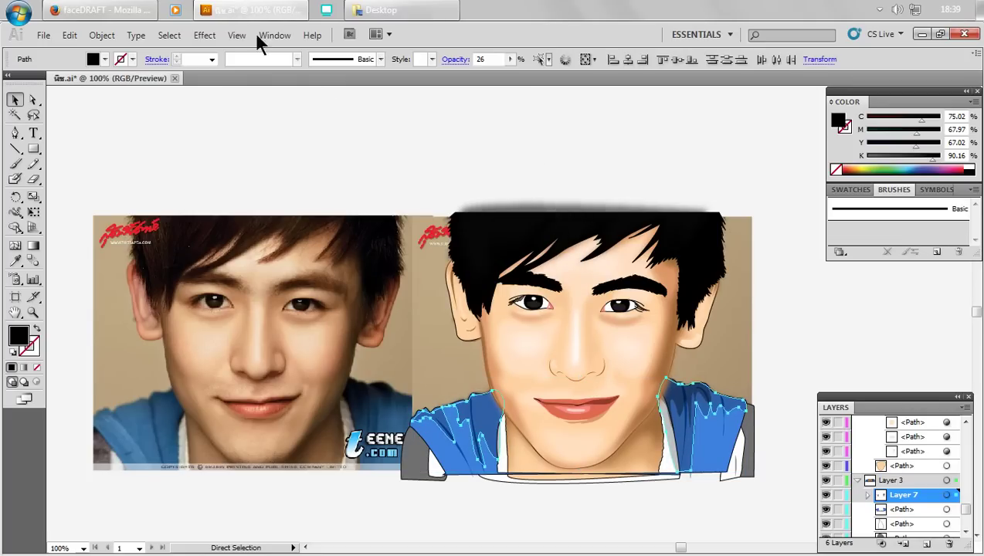
pyautogui.click(205, 35)
pyautogui.click(388, 277)
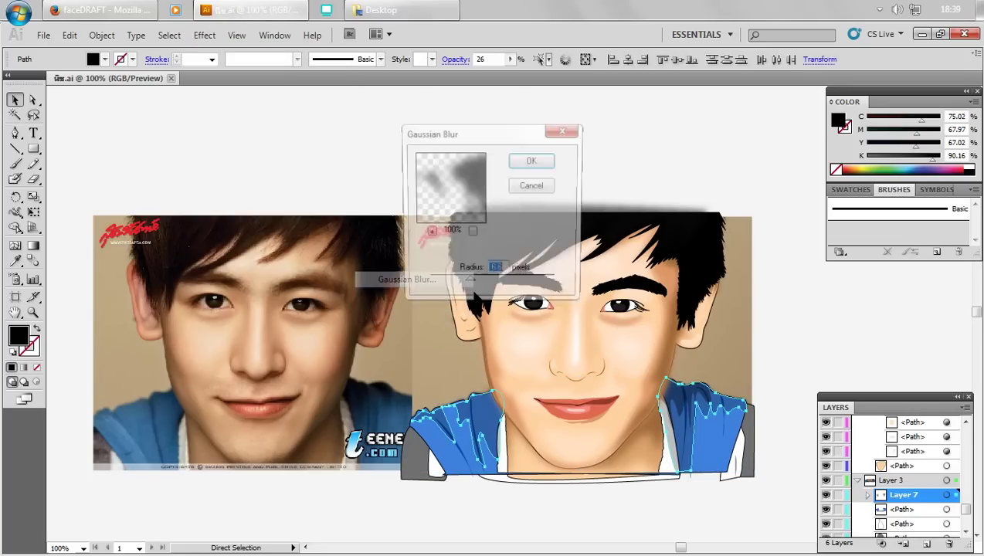
pyautogui.moveTo(468, 285); pyautogui.dragTo(457, 287)
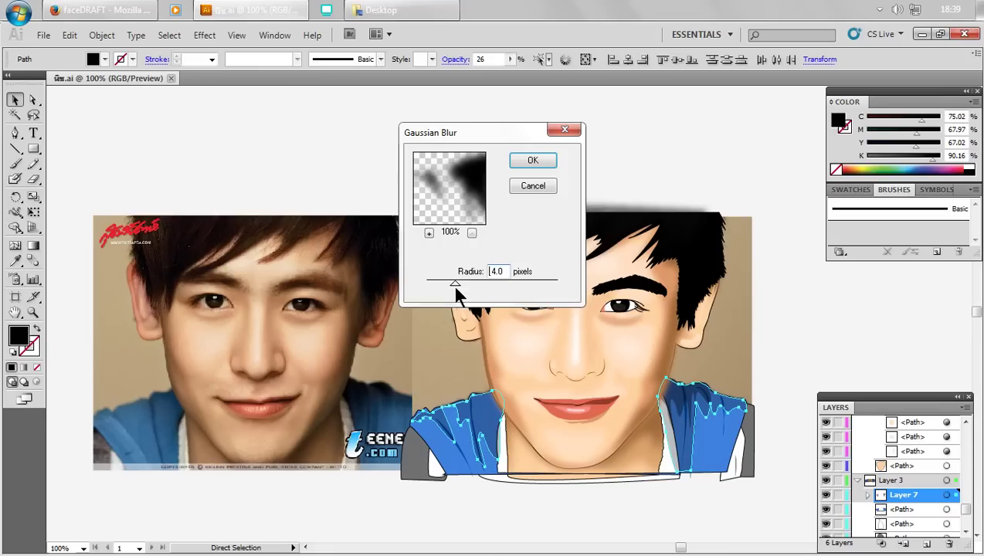
pyautogui.click(543, 162)
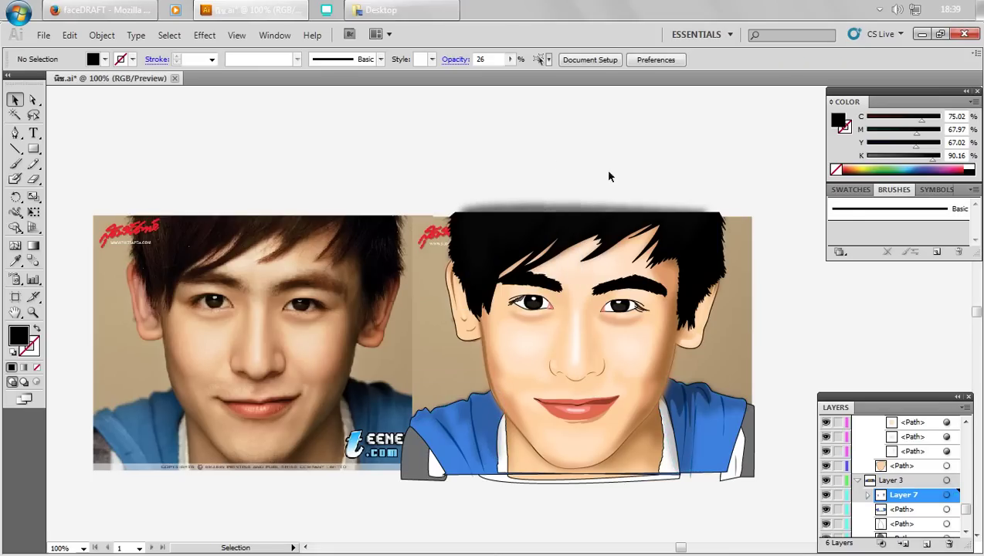
# - Blur the small shading piece on the jacket's right side with a smaller radius
pyautogui.click(682, 400)
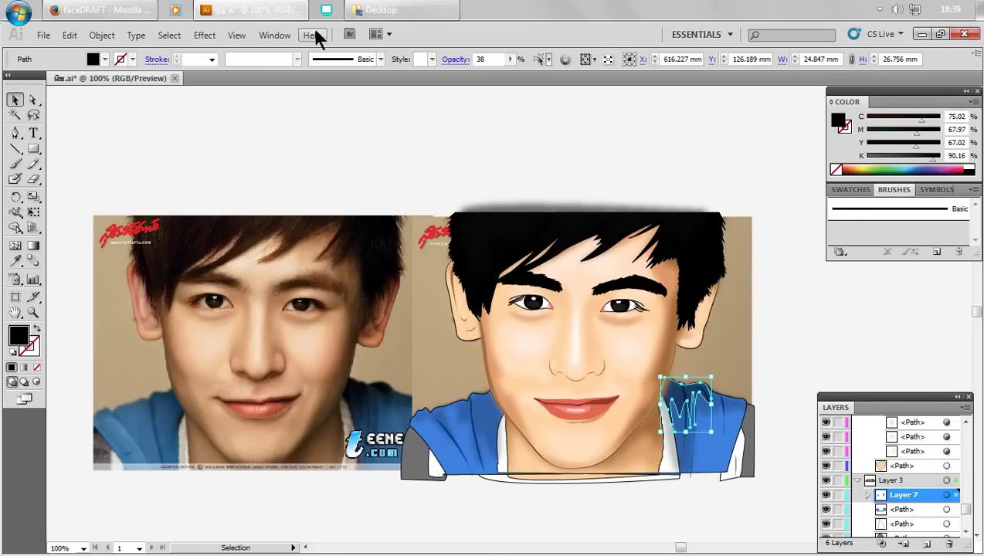
pyautogui.click(203, 35)
pyautogui.moveTo(225, 265)
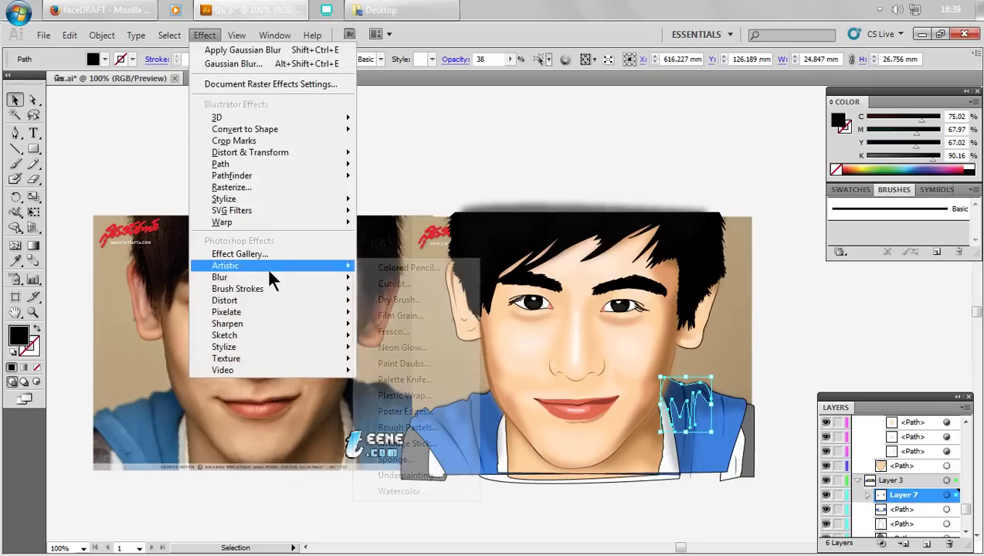
pyautogui.click(384, 281)
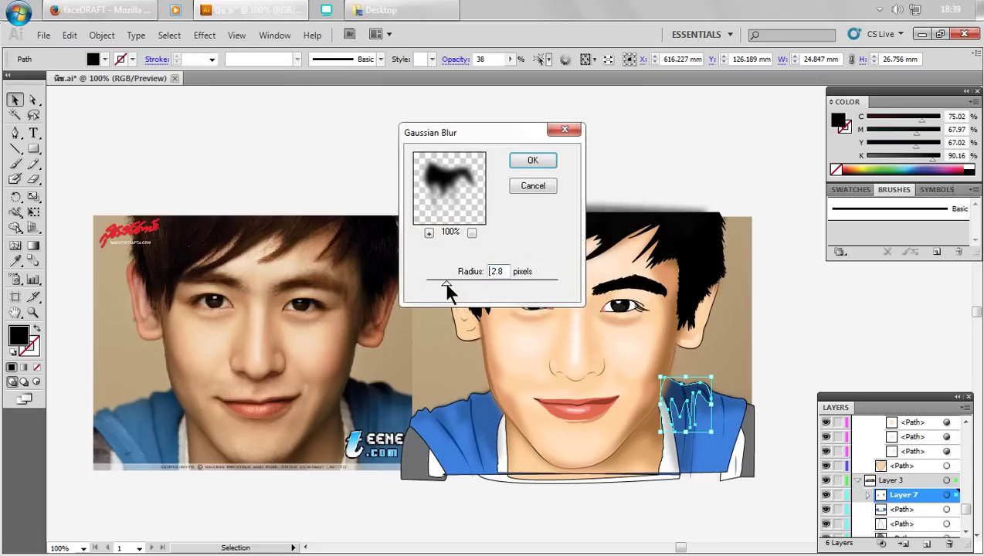
pyautogui.moveTo(446, 283); pyautogui.dragTo(440, 284)
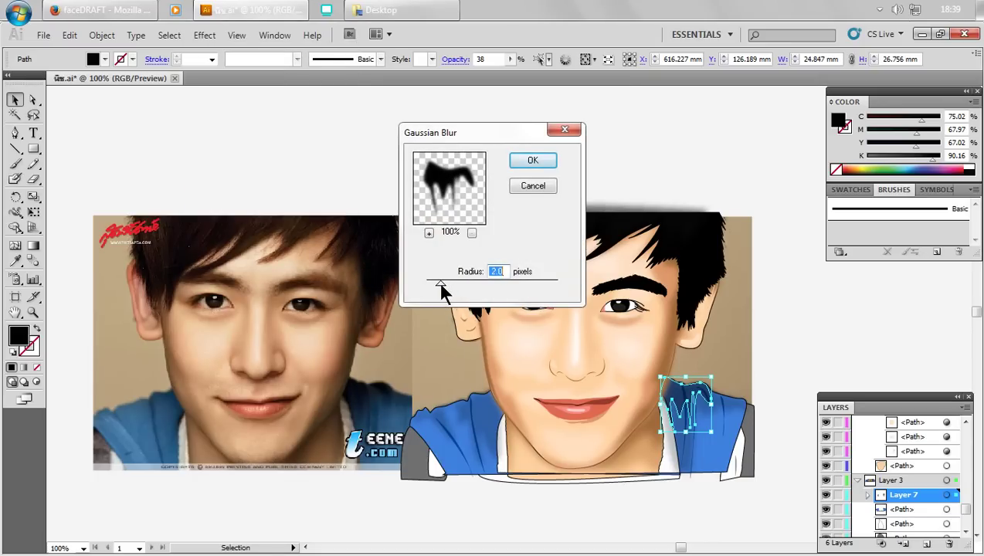
pyautogui.click(533, 160)
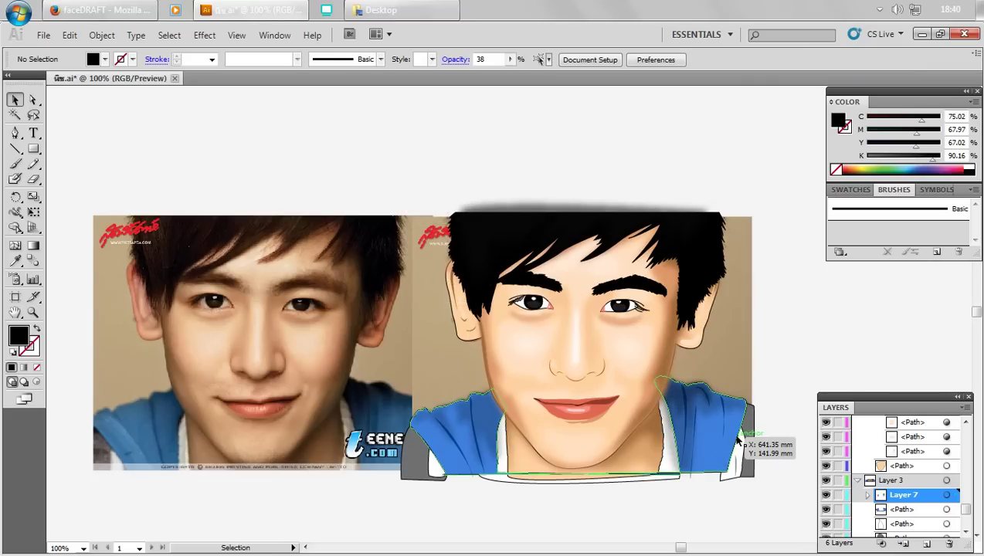
# - Lock the jacket shading paths in Layer 7 so they stay untouched
pyautogui.scroll(1, 523, 472)
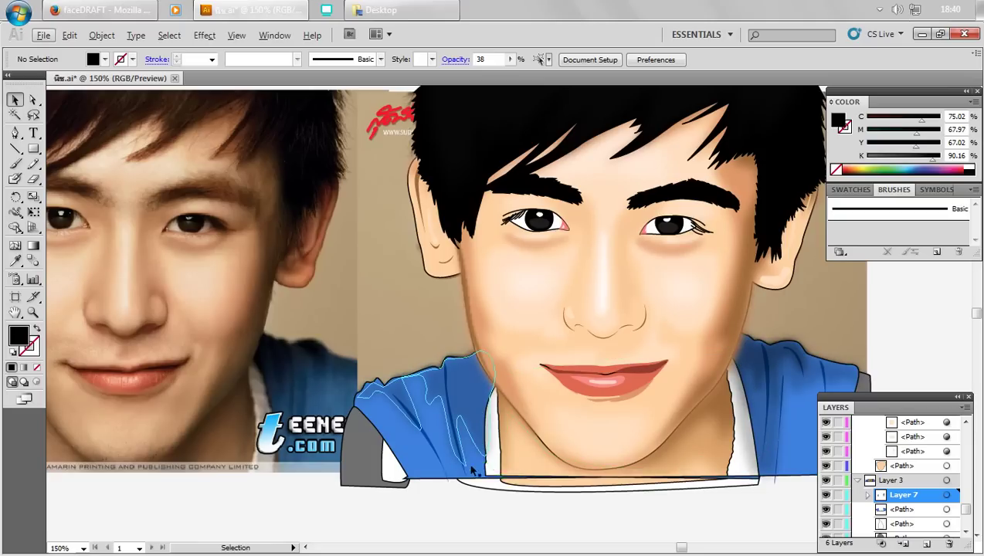
pyautogui.click(479, 394)
pyautogui.keyDown('shift'); pyautogui.click(777, 429); pyautogui.keyUp('shift')
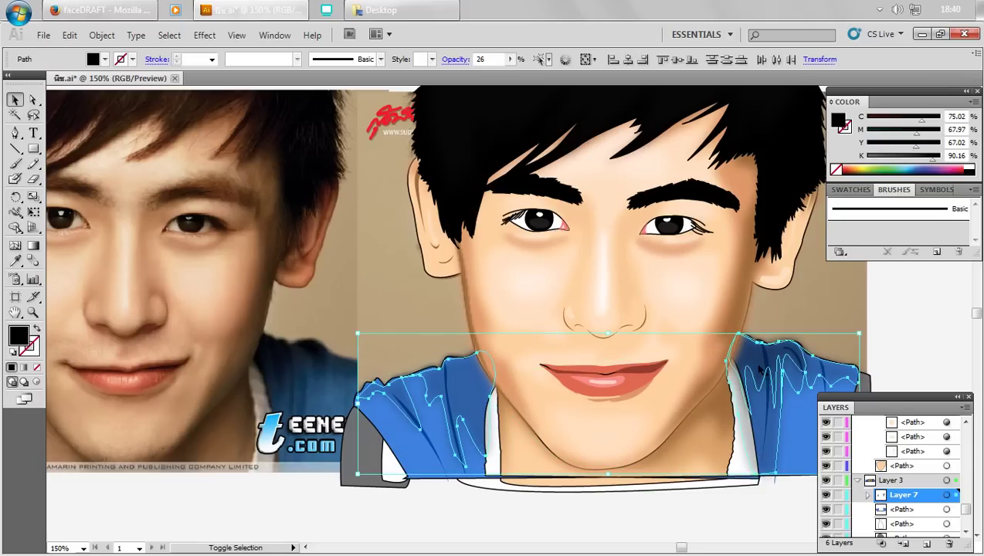
pyautogui.click(868, 496)
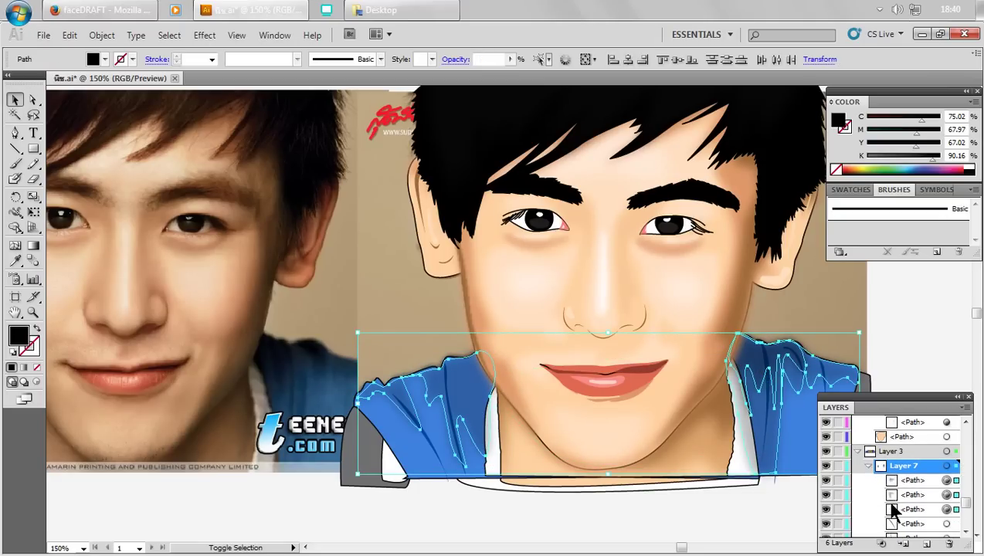
pyautogui.click(838, 494)
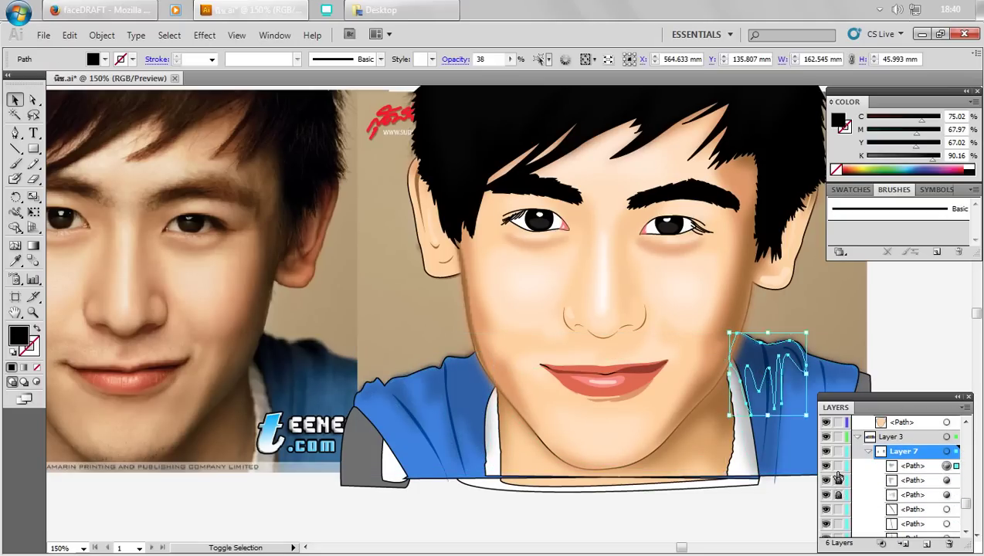
pyautogui.click(838, 465)
# - Stretch the narrow fold highlight down the jacket and Gaussian-blur all jacket highlights
pyautogui.click(783, 429)
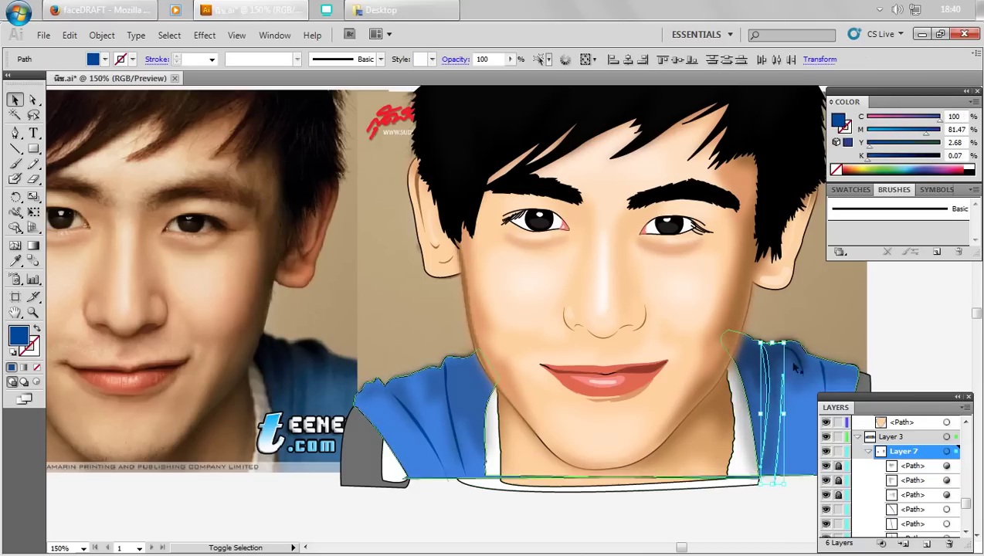
pyautogui.moveTo(832, 374); pyautogui.dragTo(825, 373)
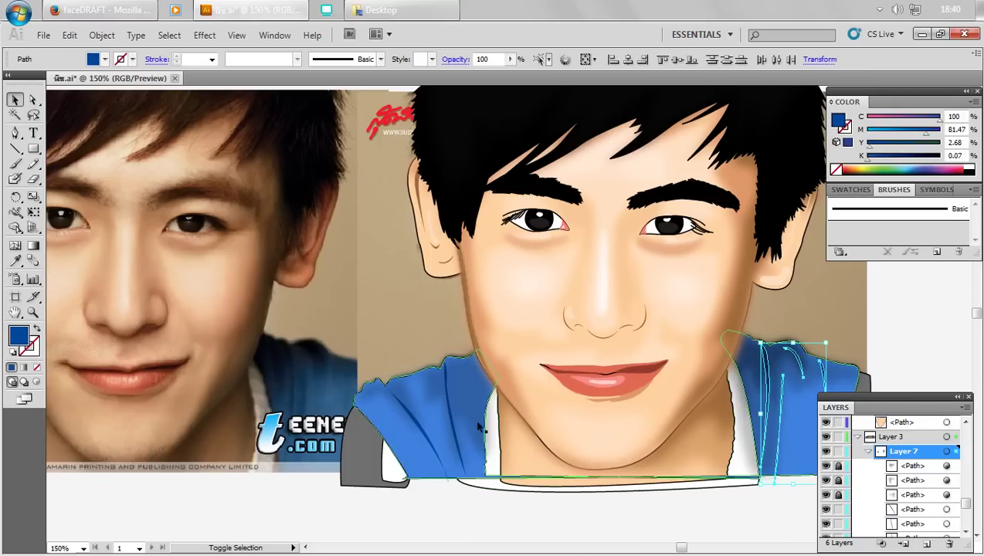
pyautogui.keyDown('shift'); pyautogui.click(406, 423); pyautogui.keyUp('shift')
pyautogui.hscroll(2, 743, 457)
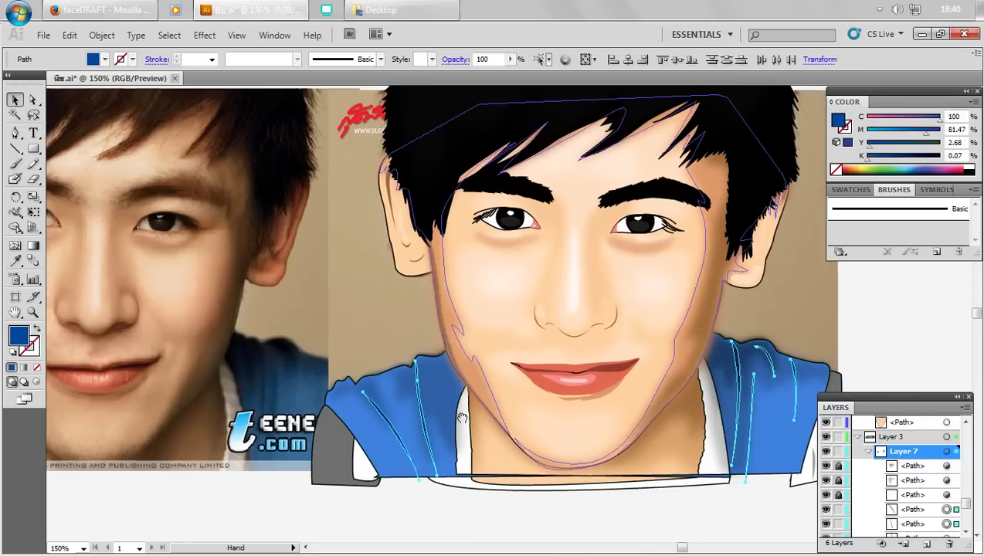
pyautogui.keyDown('shift'); pyautogui.click(743, 457); pyautogui.keyUp('shift')
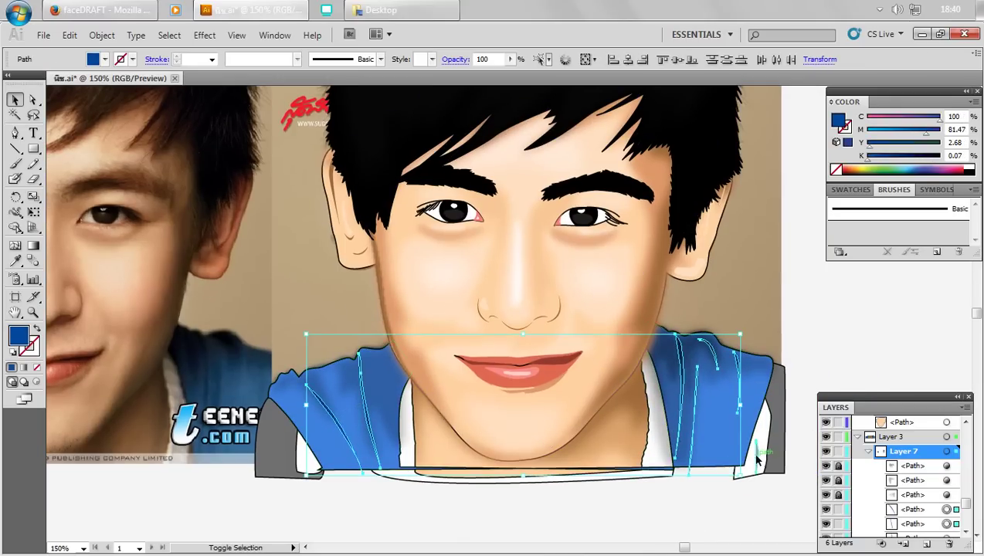
pyautogui.click(204, 35)
pyautogui.click(380, 281)
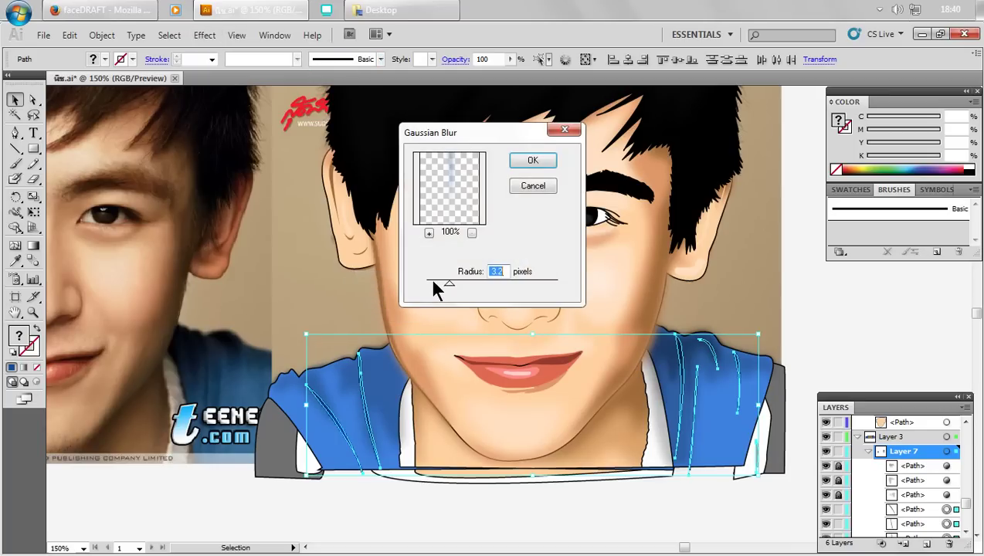
pyautogui.click(535, 159)
pyautogui.click(850, 306)
pyautogui.press('a')
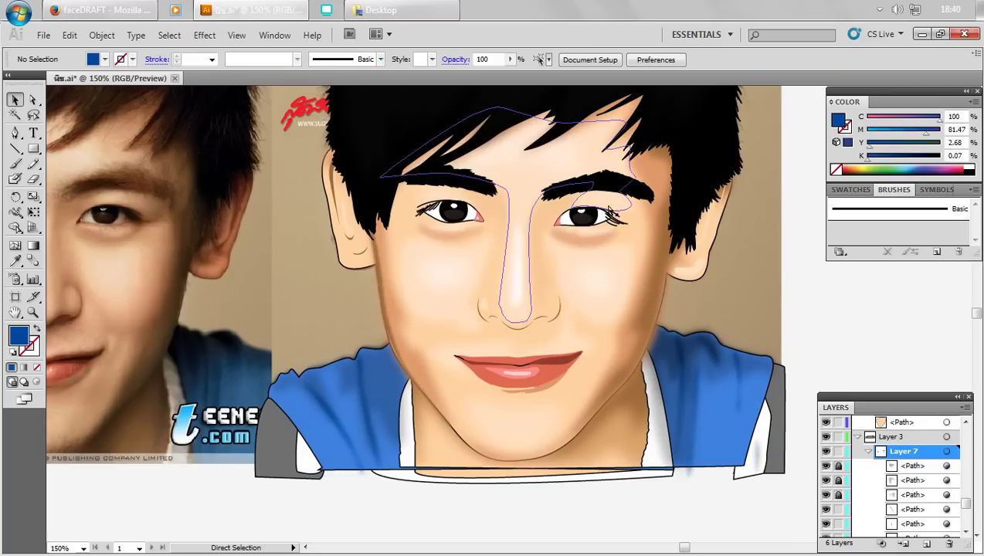
pyautogui.hotkey('ctrl', 'z')
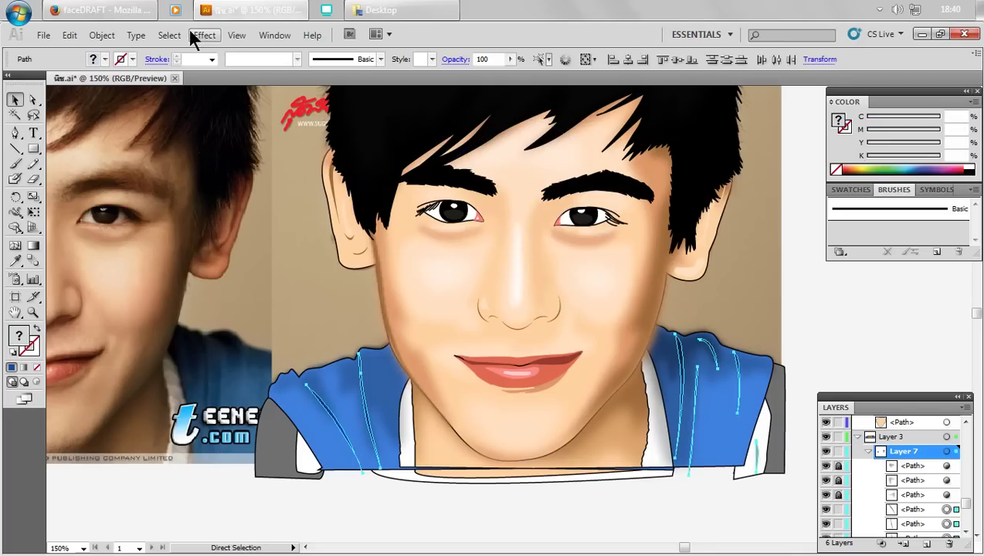
# - Reduce the Gaussian Blur on the jacket highlight strokes to 1.0 pixels
pyautogui.click(199, 35)
pyautogui.moveTo(220, 278)
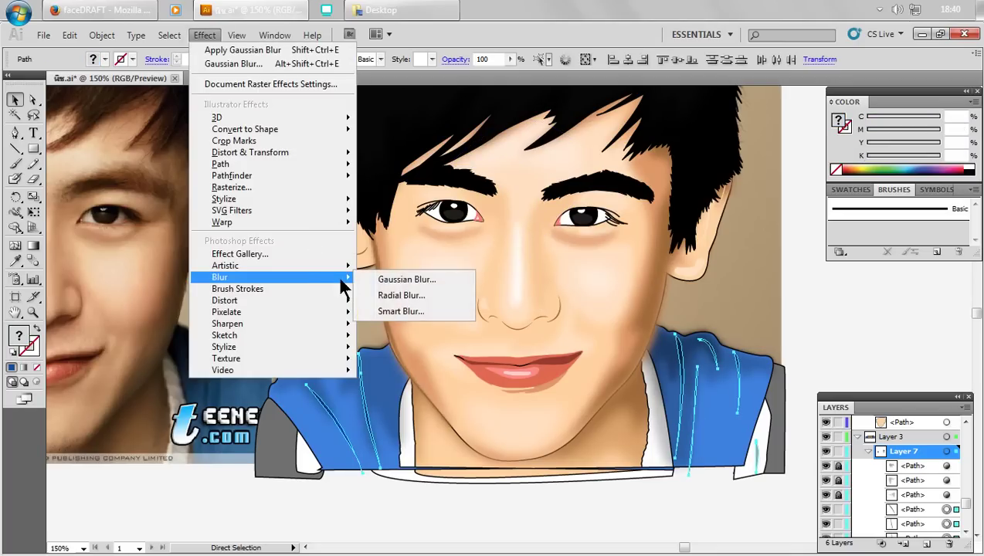
pyautogui.click(405, 278)
pyautogui.moveTo(440, 284); pyautogui.dragTo(433, 284)
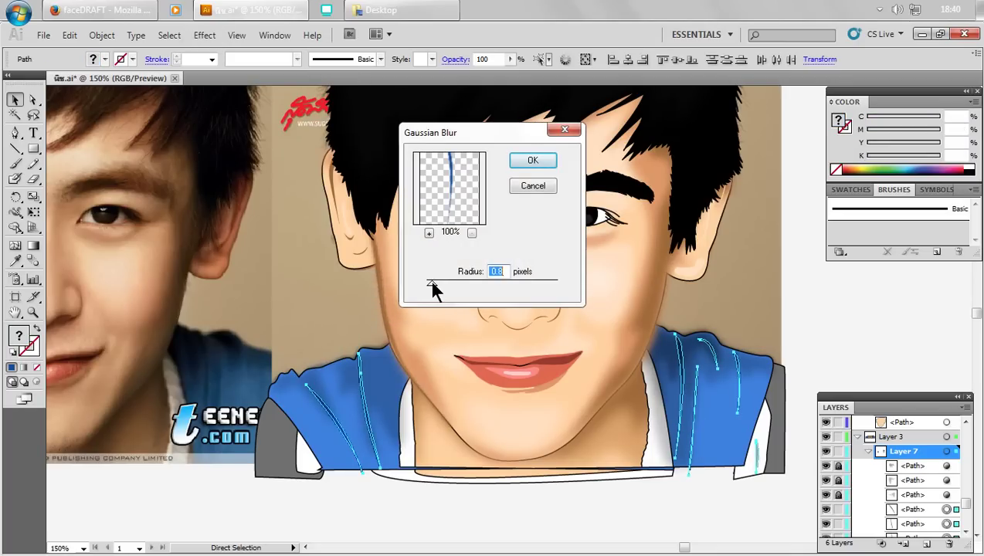
pyautogui.click(534, 162)
pyautogui.click(874, 330)
pyautogui.press('ctrl')
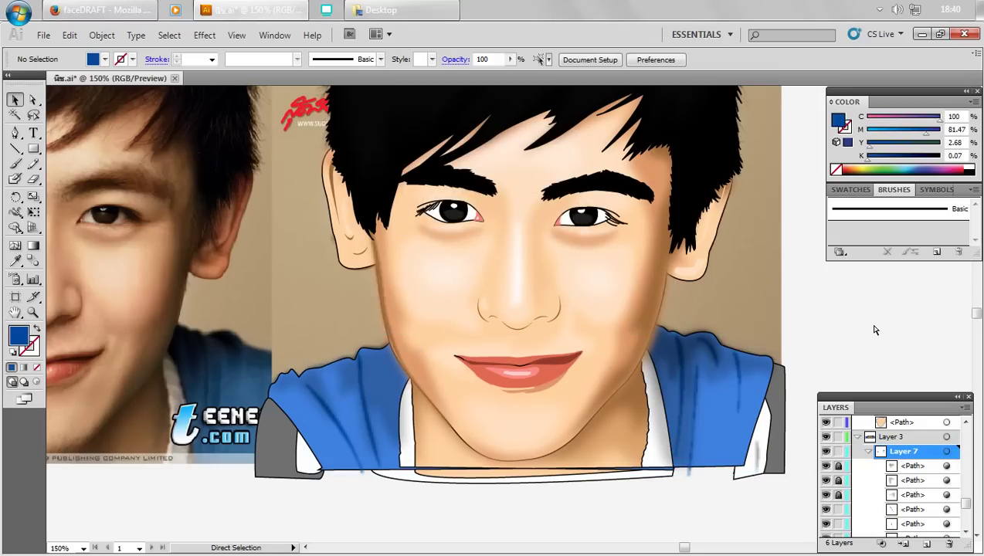
# - Blur the blue shirt fold lines at 1.4 pixels and fade them to 52% opacity
pyautogui.moveTo(731, 292); pyautogui.dragTo(355, 363)
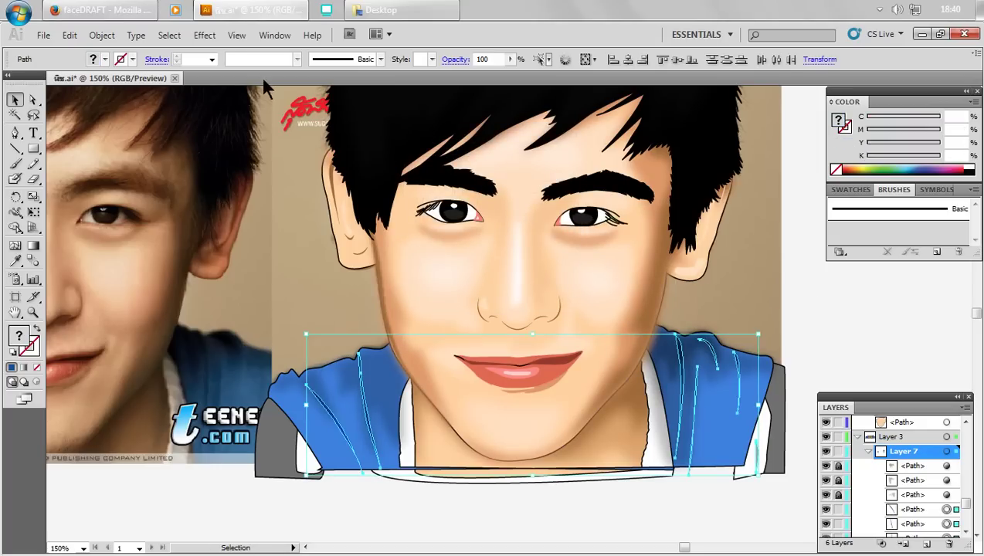
pyautogui.click(204, 35)
pyautogui.click(395, 280)
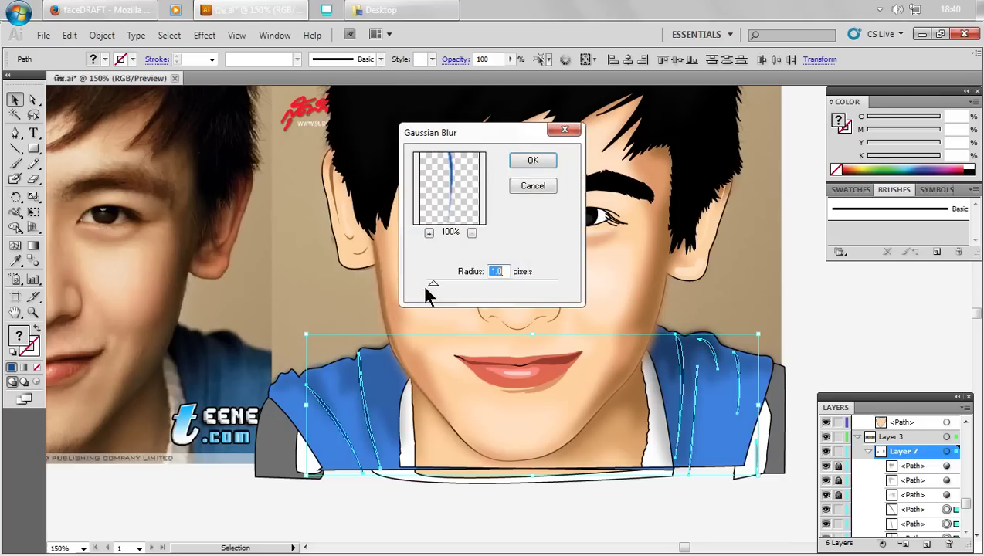
pyautogui.moveTo(433, 284); pyautogui.dragTo(436, 284)
pyautogui.click(533, 160)
pyautogui.click(945, 326)
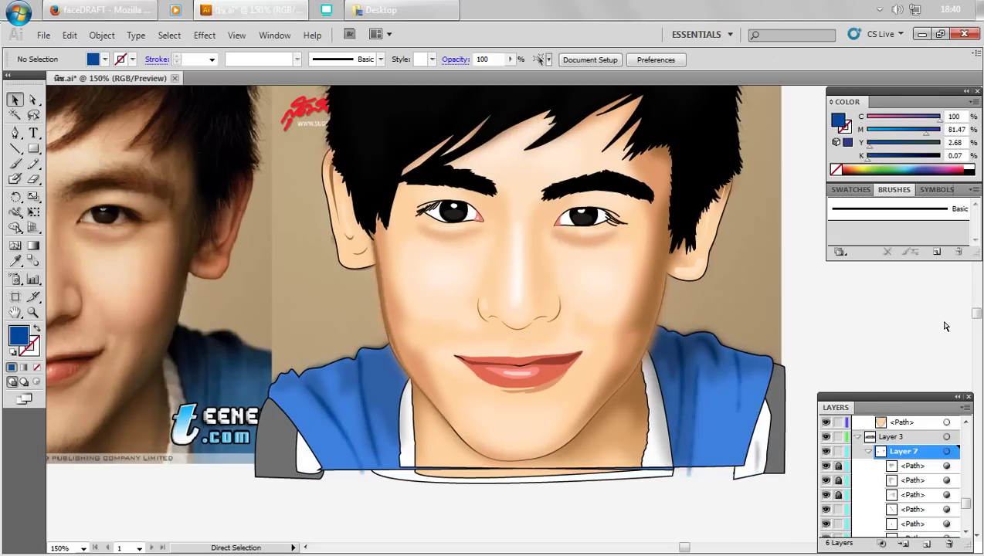
pyautogui.hotkey('ctrl', 'z')
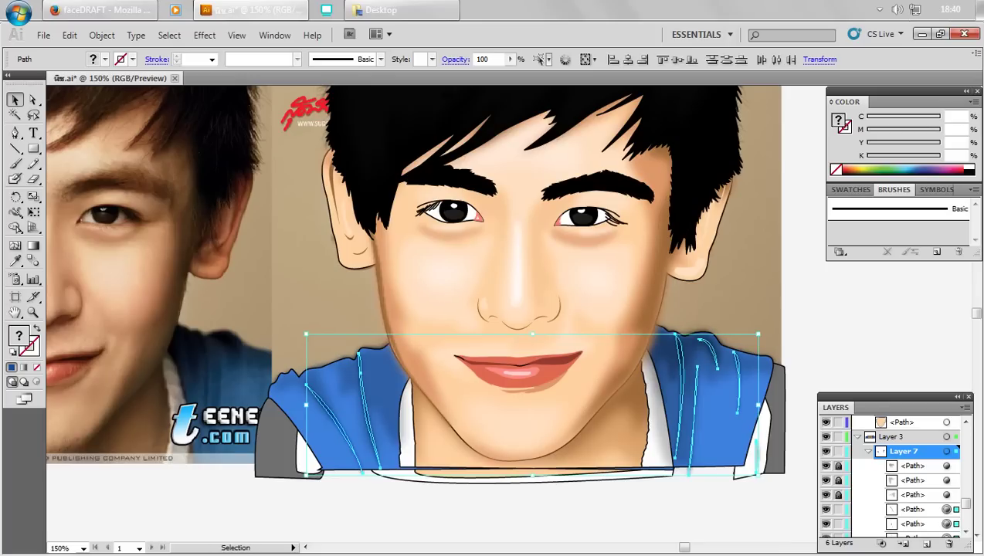
pyautogui.click(509, 60)
pyautogui.moveTo(477, 76); pyautogui.dragTo(474, 74)
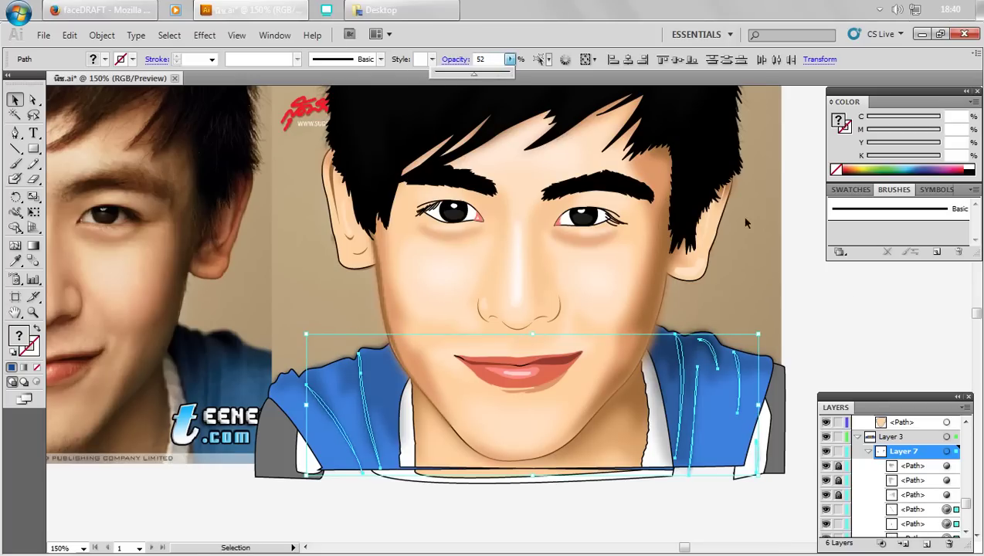
pyautogui.click(864, 300)
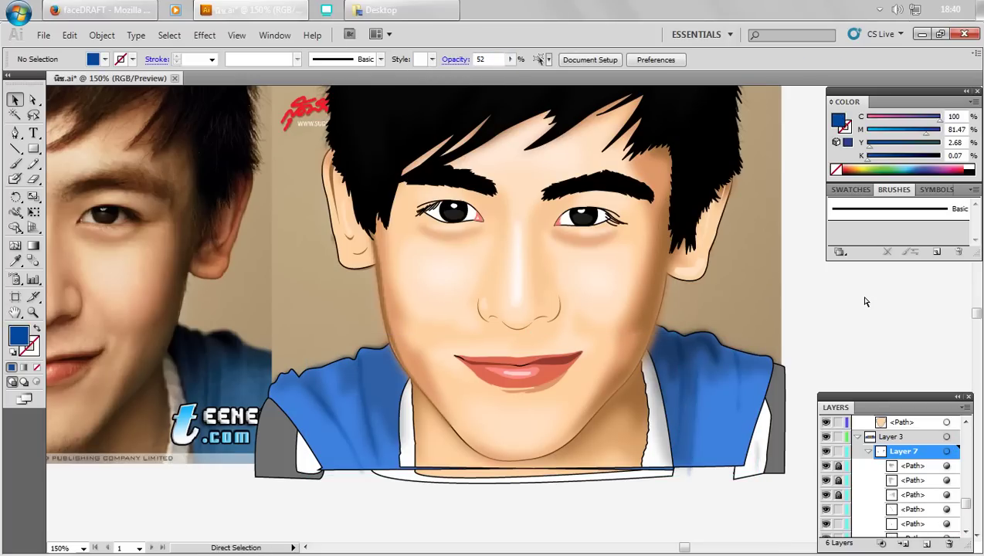
# - Set the blue shirt shape's stroke to None
pyautogui.scroll(-1, 863, 300)
pyautogui.scroll(-1, 859, 293)
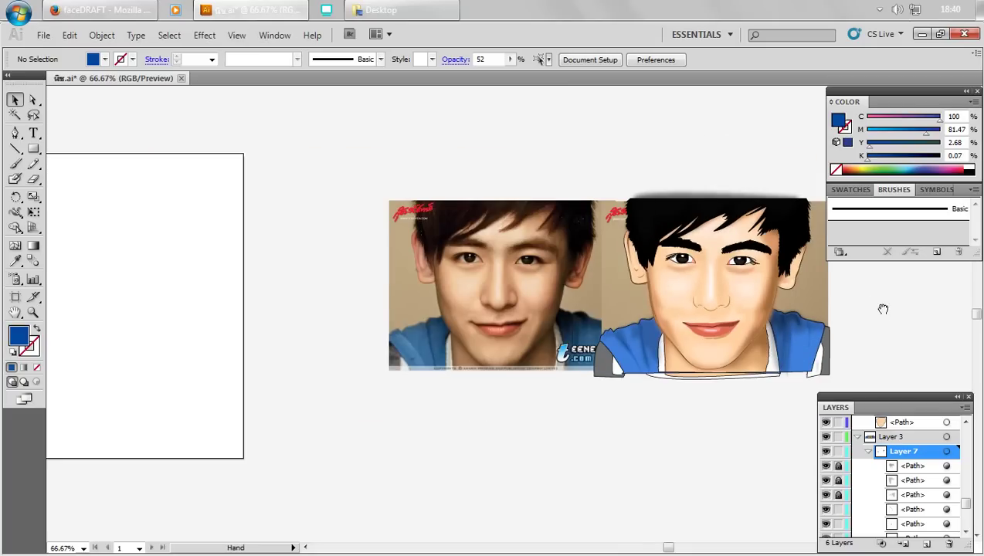
pyautogui.scroll(1, 838, 321)
pyautogui.moveTo(823, 329); pyautogui.dragTo(855, 373)
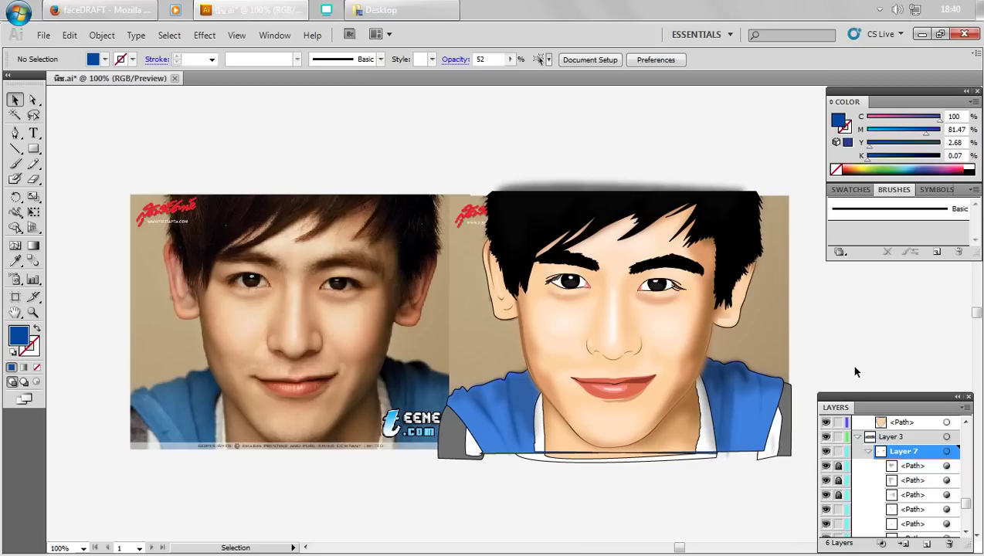
pyautogui.press('a')
pyautogui.press('v')
pyautogui.click(774, 431)
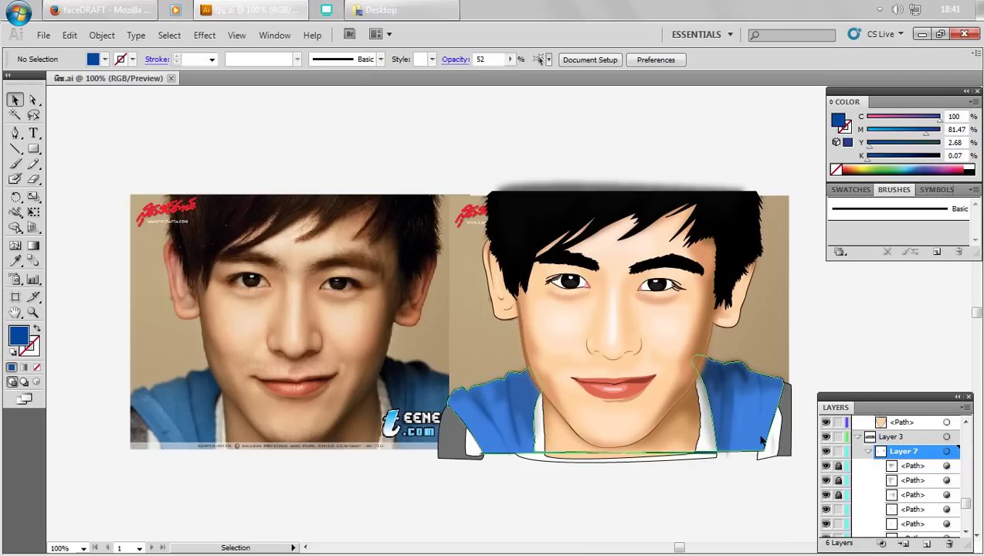
pyautogui.click(34, 349)
pyautogui.click(38, 367)
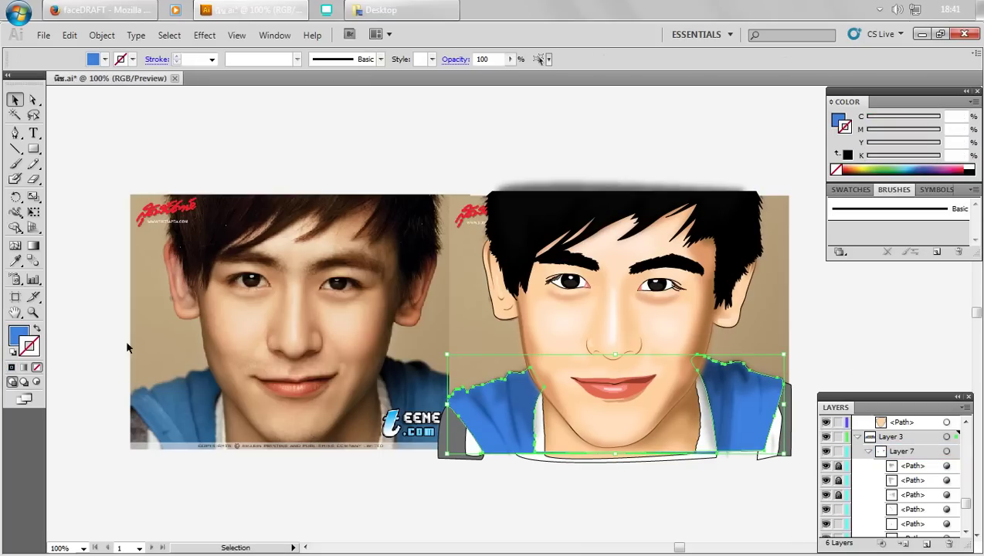
pyautogui.click(127, 345)
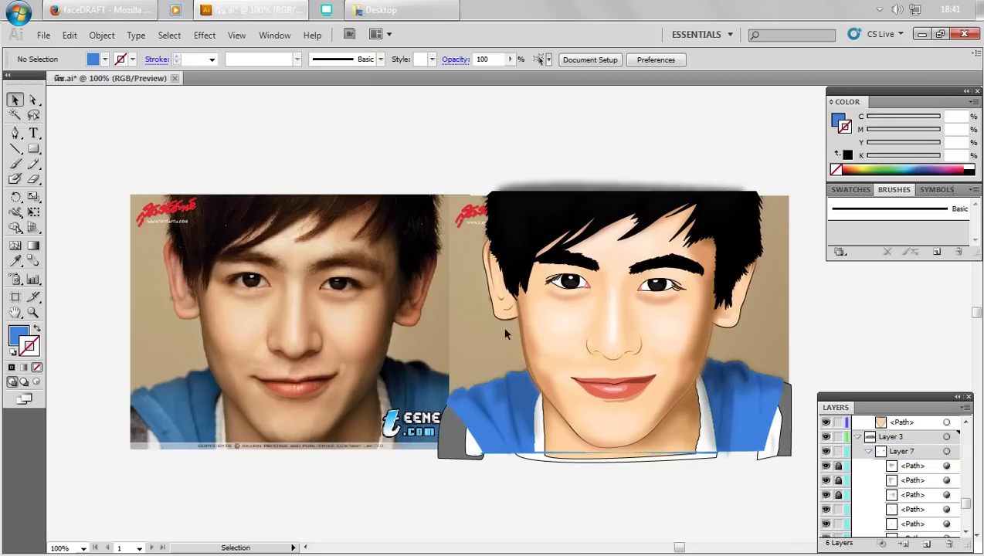
# - Remove the outlines from the white collar, both grey shirt edges and the shirt
pyautogui.keyDown('shift'); pyautogui.click(788, 439); pyautogui.keyUp('shift')
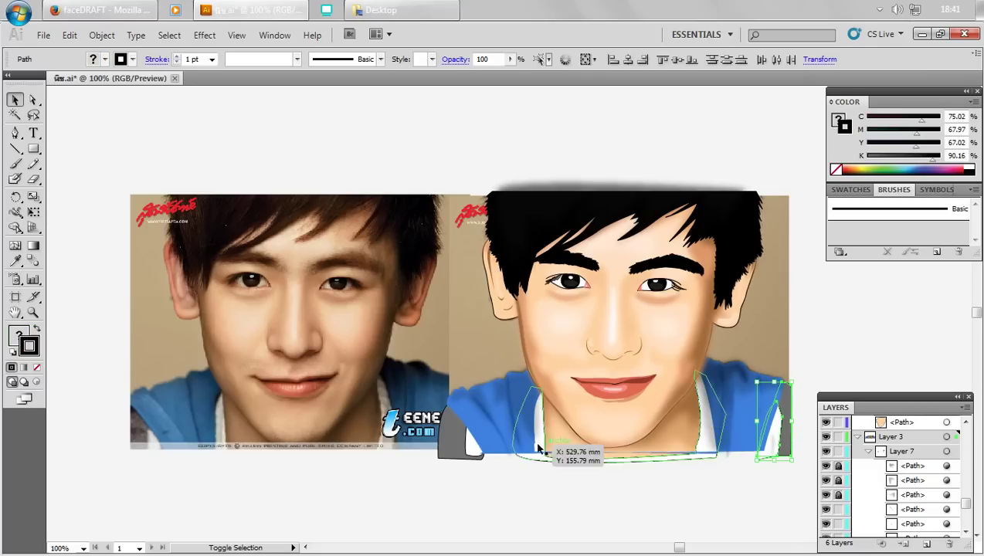
pyautogui.keyDown('shift'); pyautogui.click(541, 424); pyautogui.keyUp('shift')
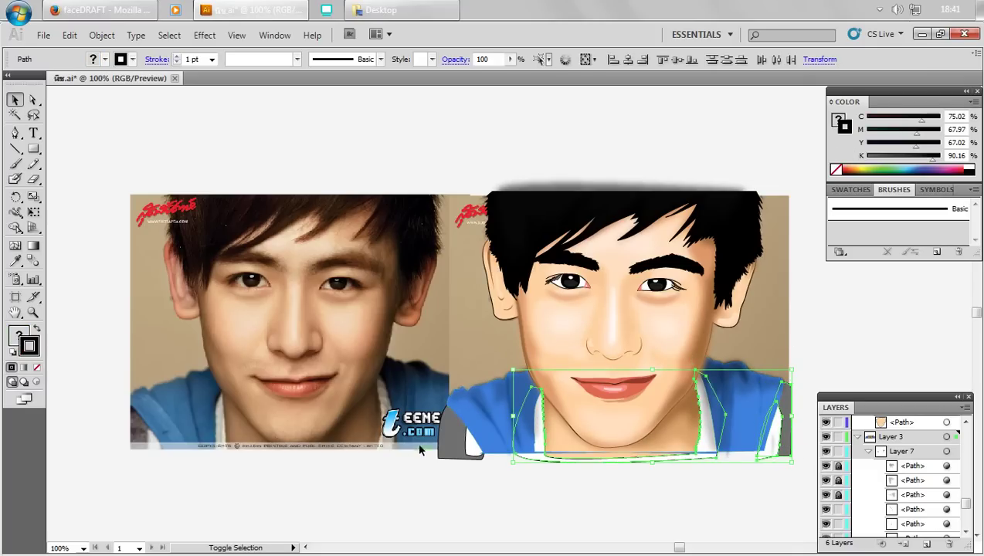
pyautogui.keyDown('shift'); pyautogui.click(452, 446); pyautogui.keyUp('shift')
pyautogui.keyDown('shift'); pyautogui.click(475, 448); pyautogui.keyUp('shift')
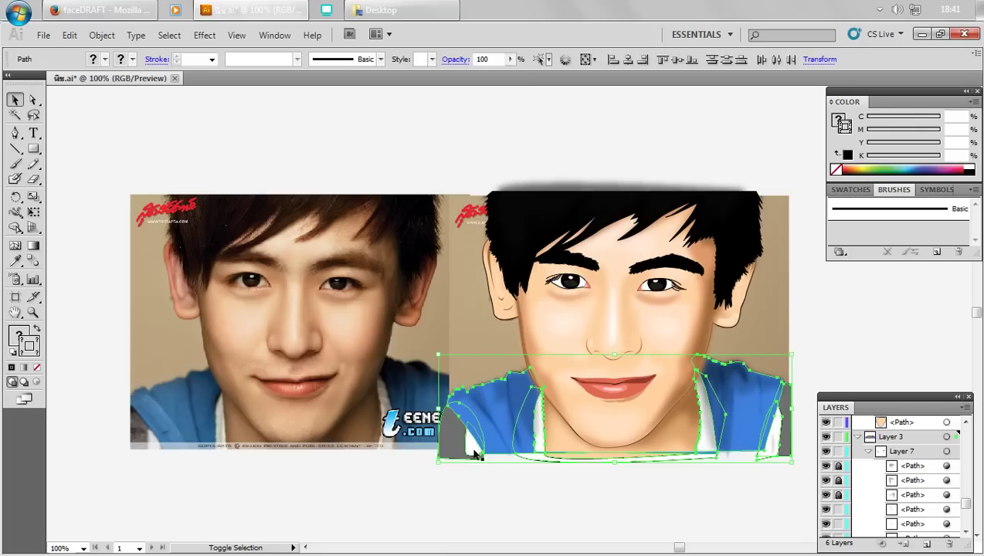
pyautogui.click(88, 367)
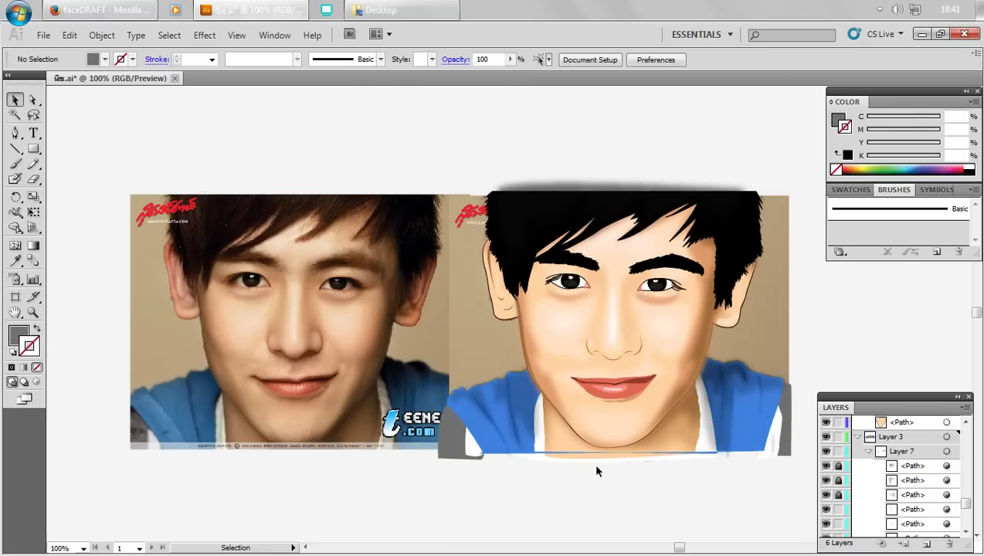
pyautogui.moveTo(596, 471)
pyautogui.mouseDown()
pyautogui.moveTo(575, 469)
pyautogui.moveTo(585, 492)
pyautogui.mouseUp()
pyautogui.press('space')
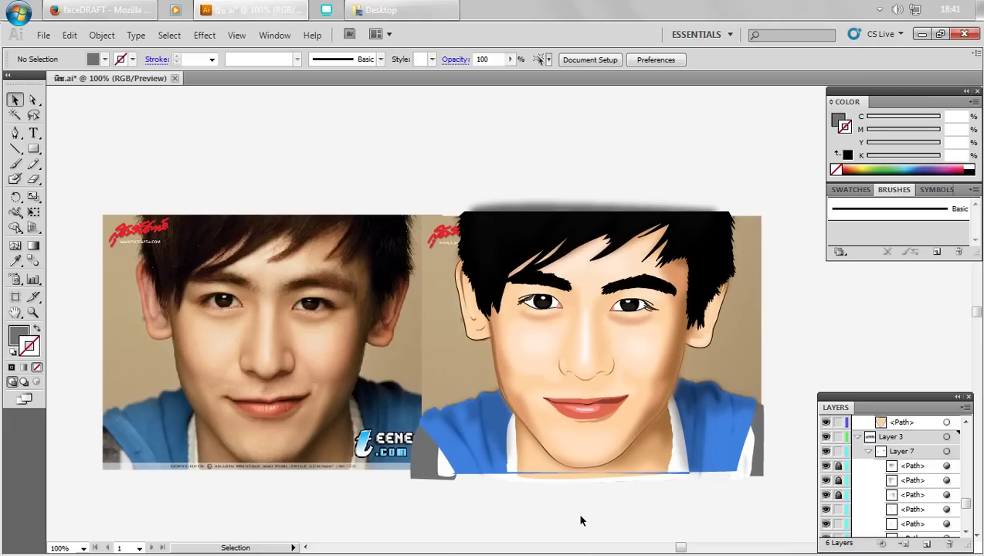
# - Remove the black hair shape's outline
pyautogui.moveTo(775, 312); pyautogui.dragTo(766, 345)
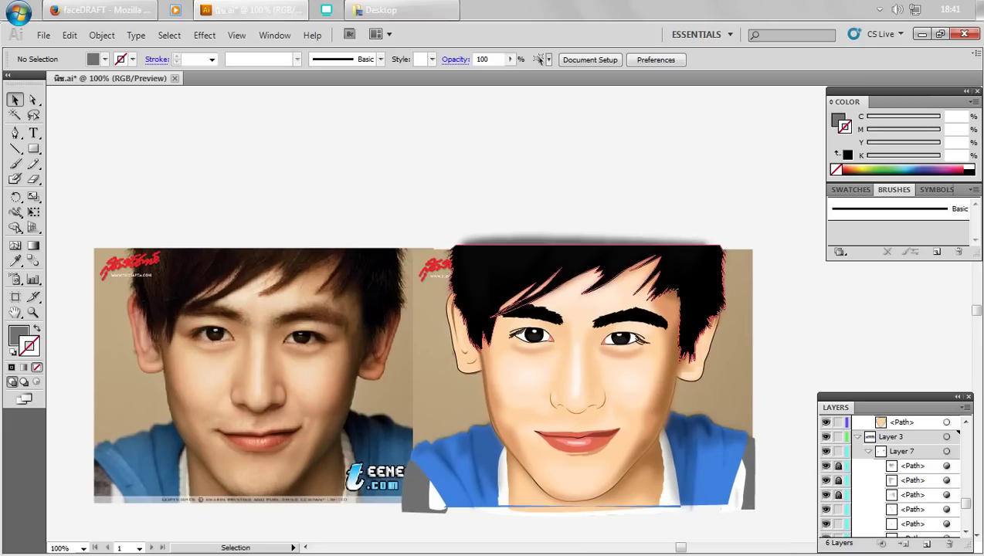
pyautogui.click(581, 303)
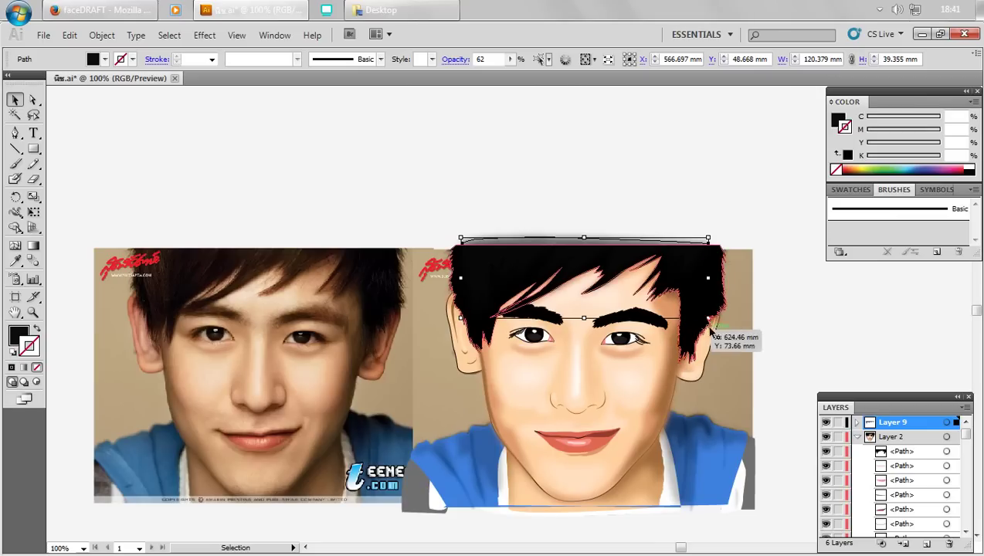
pyautogui.click(728, 307)
pyautogui.click(37, 368)
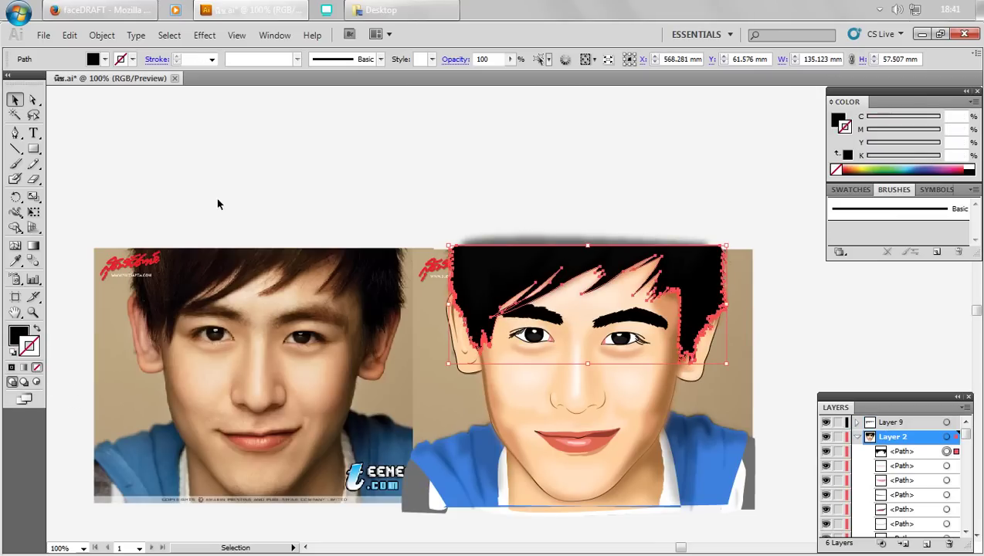
pyautogui.click(218, 205)
# - Remove the face skin shape's outline and zoom in on the cartoon face
pyautogui.click(701, 384)
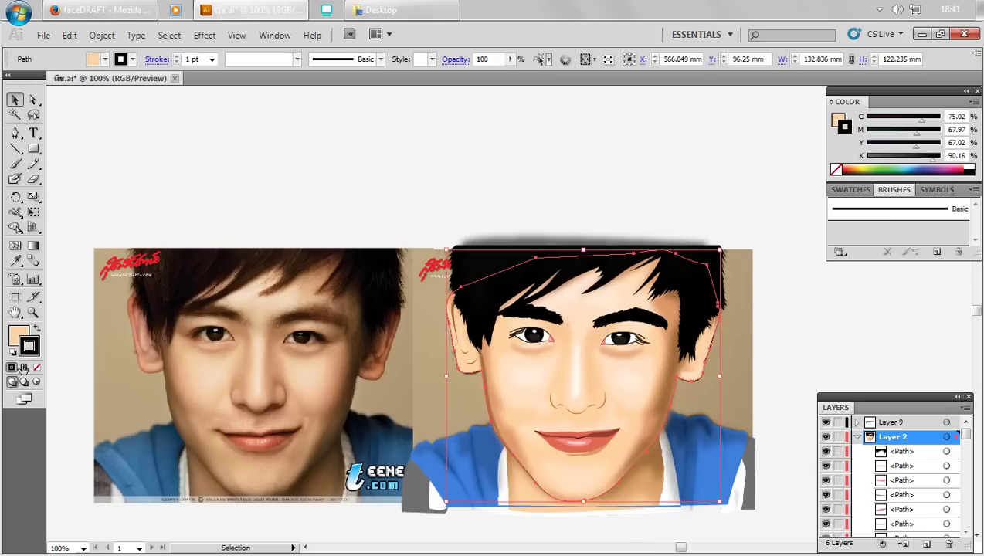
pyautogui.click(36, 370)
pyautogui.click(235, 159)
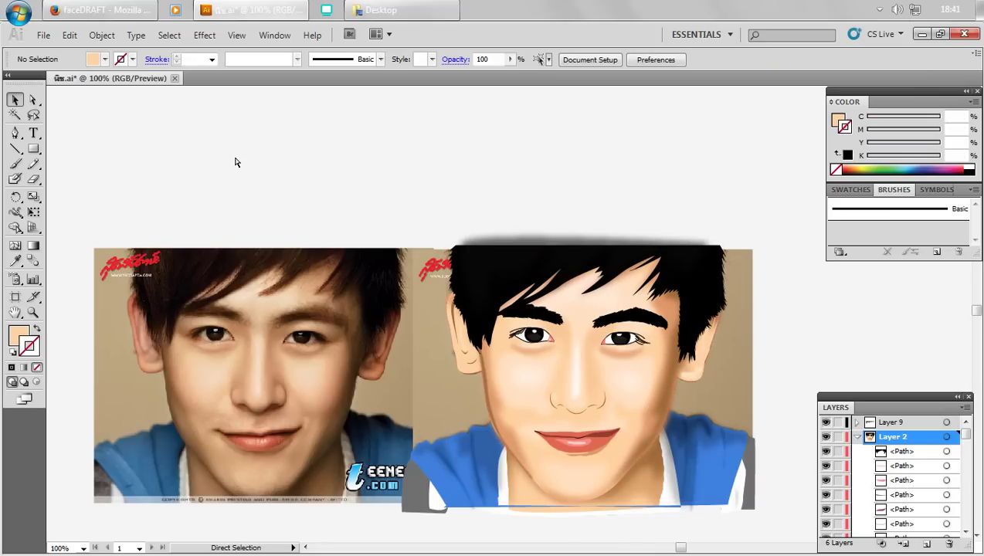
pyautogui.hotkey('ctrl', 'z')
pyautogui.click(313, 146)
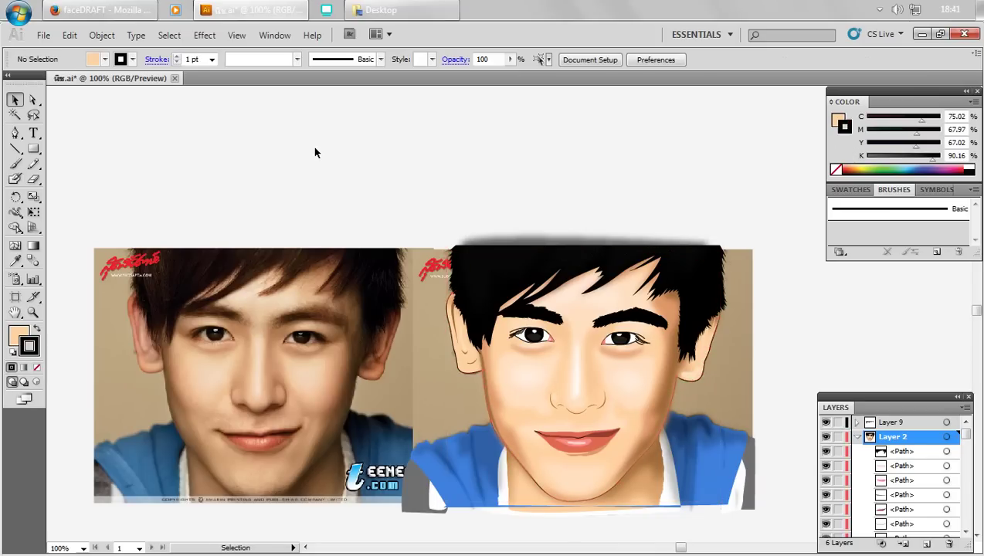
pyautogui.hotkey('ctrl', '+')
pyautogui.moveTo(380, 389); pyautogui.dragTo(690, 375)
# - Gaussian-blur the hair strand beside the ear, then zoom in on the ear
pyautogui.hotkey('ctrl', '-')
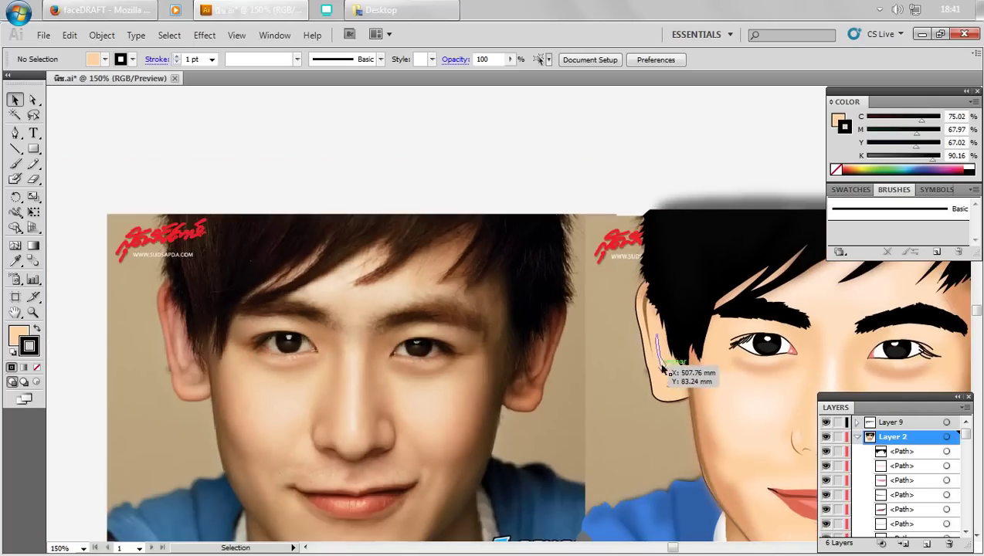
pyautogui.click(649, 325)
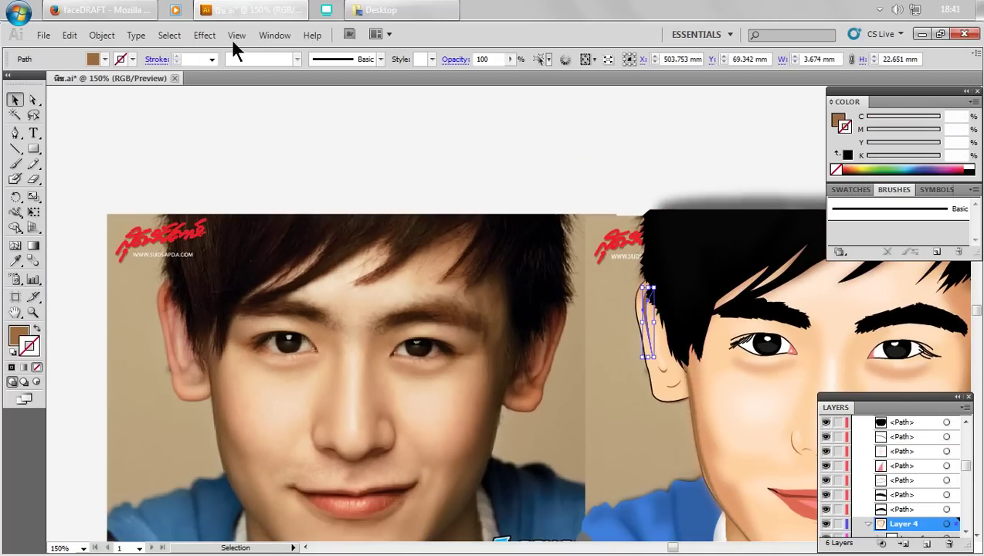
pyautogui.click(207, 34)
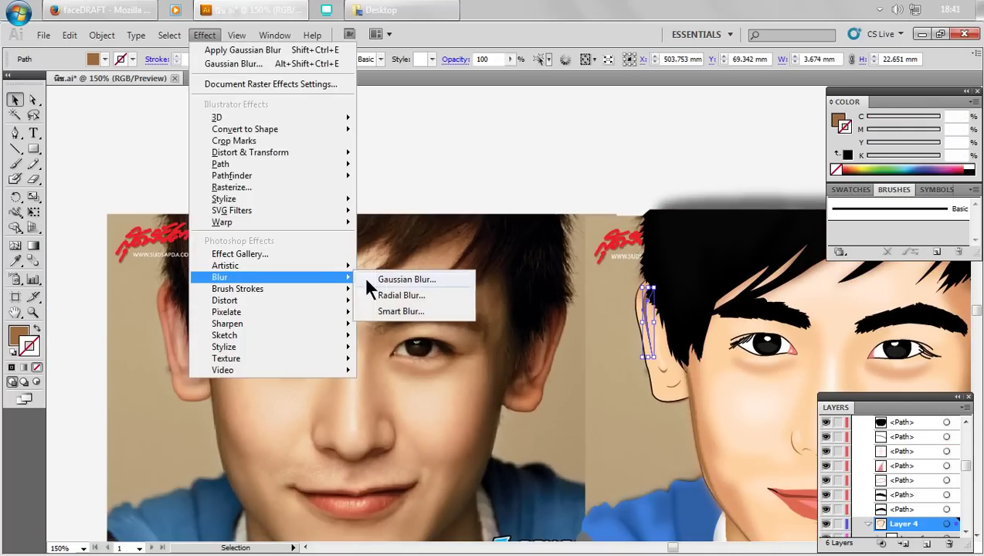
pyautogui.click(383, 276)
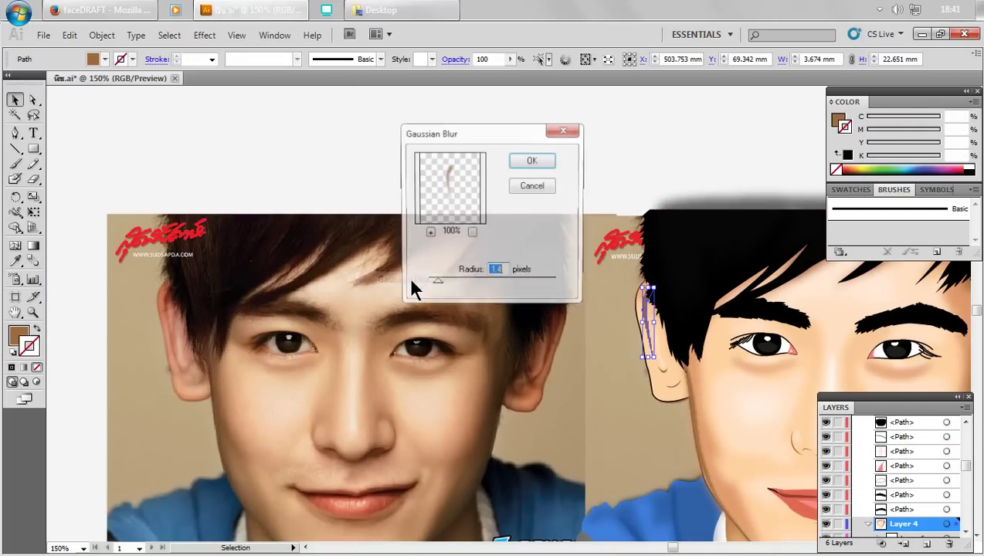
pyautogui.click(532, 162)
pyautogui.click(578, 152)
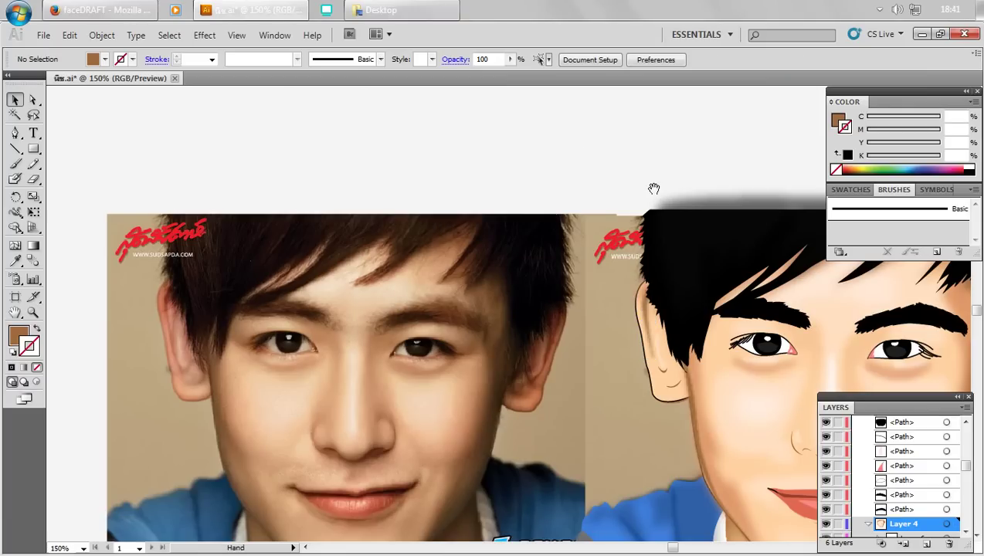
pyautogui.moveTo(653, 189); pyautogui.dragTo(514, 187)
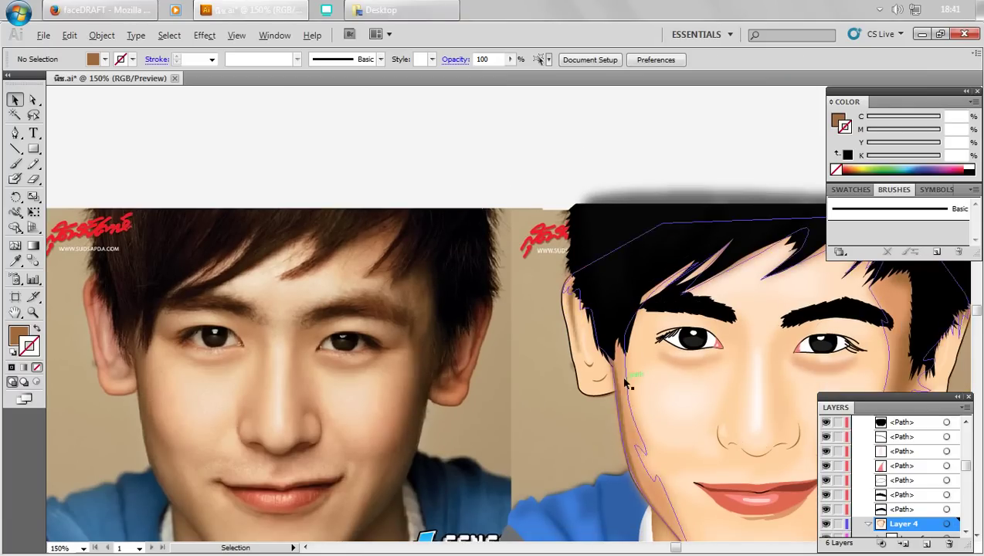
pyautogui.keyDown('ctrl'); pyautogui.click(625, 385); pyautogui.keyUp('ctrl')
# - Apply a Gaussian Blur to the two inner ear shading curves
pyautogui.click(578, 373)
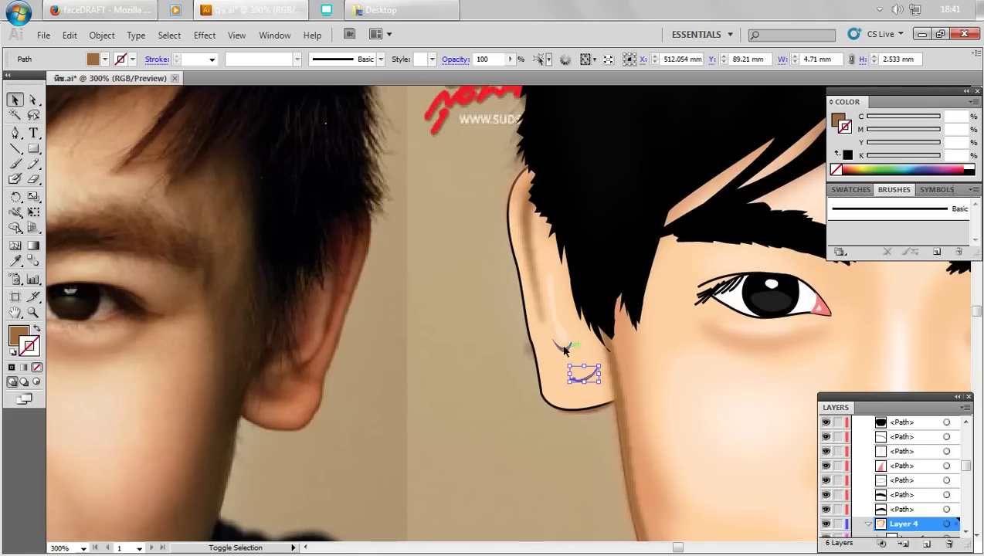
pyautogui.keyDown('shift'); pyautogui.click(561, 346); pyautogui.keyUp('shift')
pyautogui.click(208, 40)
pyautogui.moveTo(220, 276)
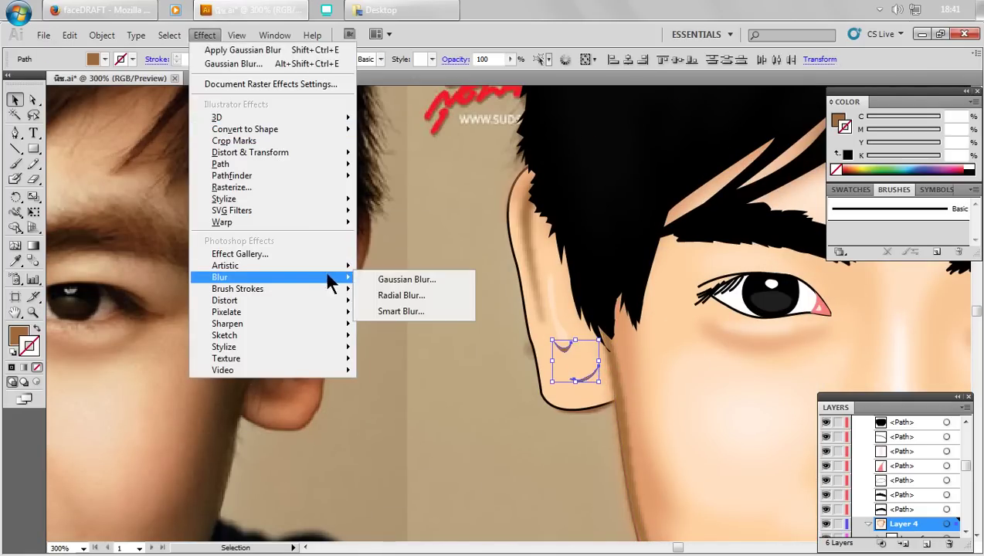
pyautogui.click(390, 280)
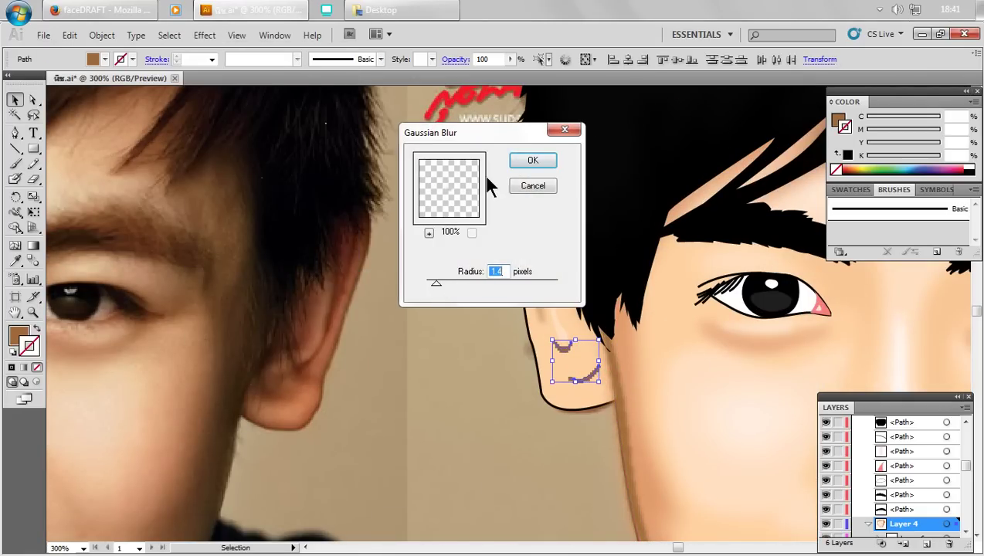
pyautogui.click(533, 160)
pyautogui.click(461, 286)
# - Apply a Gaussian Blur to the thin ear highlight path
pyautogui.click(547, 313)
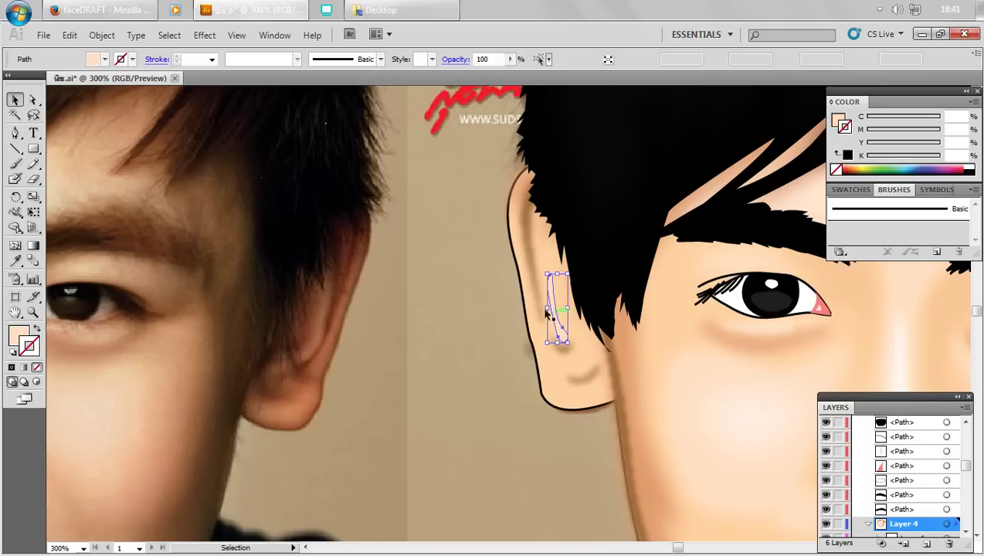
pyautogui.click(204, 35)
pyautogui.click(401, 279)
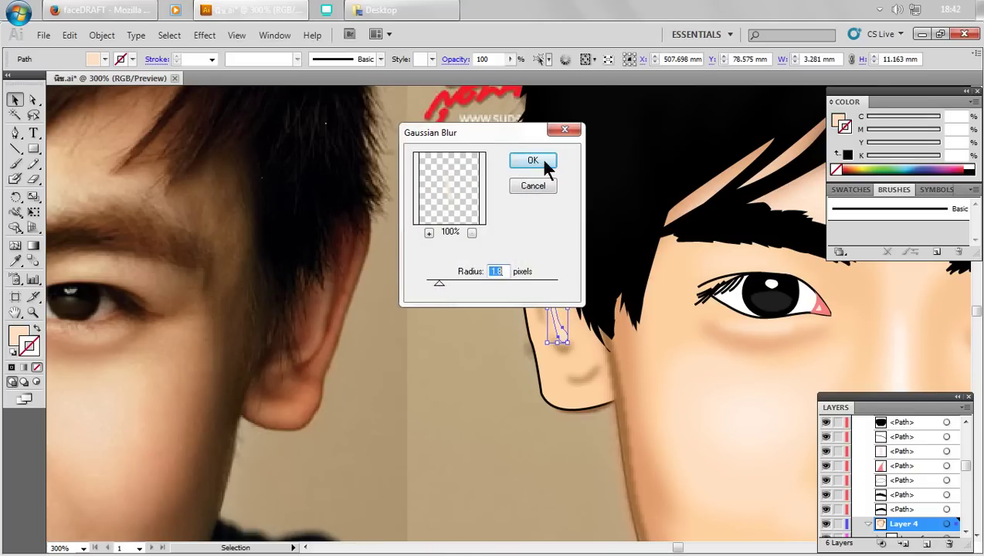
pyautogui.click(533, 160)
pyautogui.click(464, 286)
# - Change the ear highlight's fill to pale peach FFE7D4 and zoom out to both faces
pyautogui.click(550, 309)
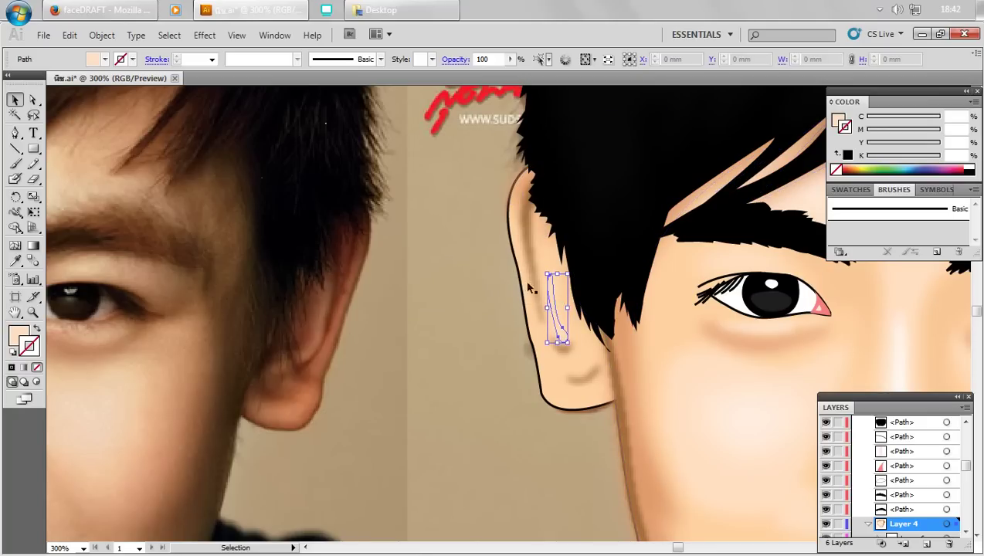
pyautogui.doubleClick(19, 336)
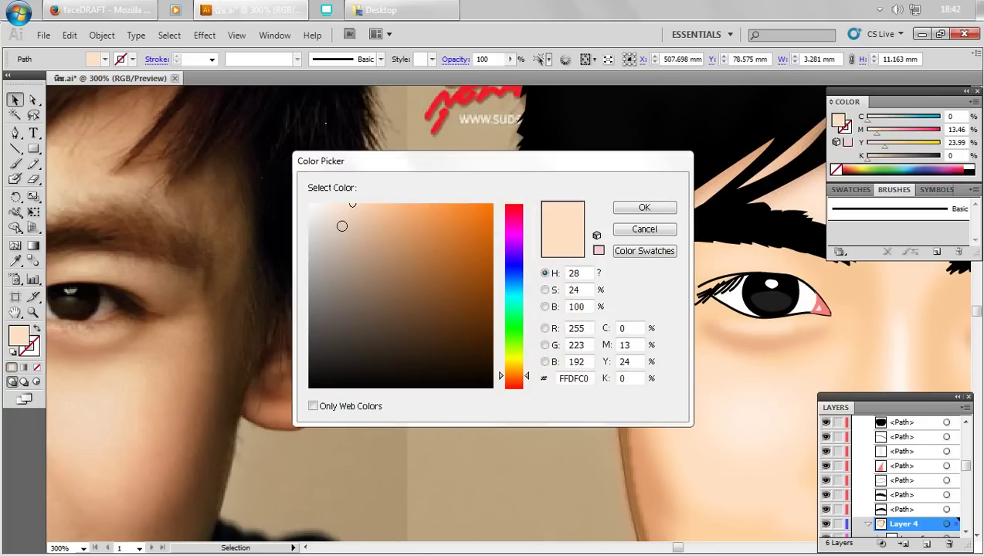
pyautogui.click(454, 207)
pyautogui.click(645, 207)
pyautogui.click(368, 336)
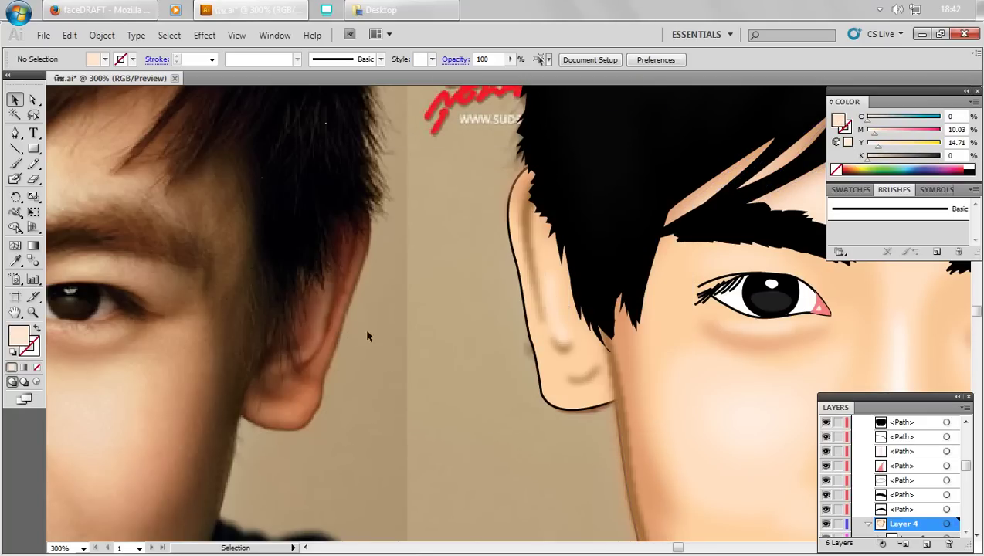
pyautogui.hotkey('ctrl', '1')
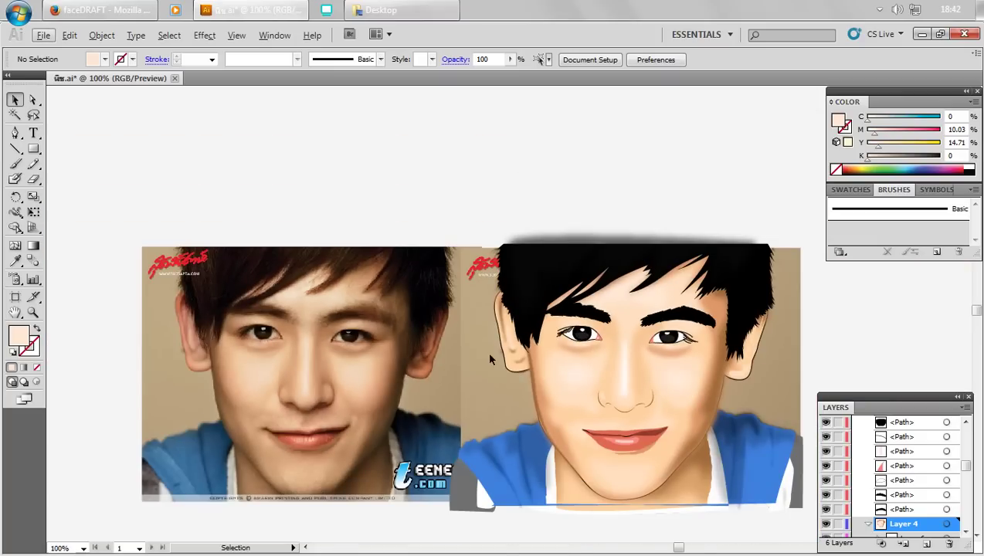
# - Recolour the lower ear curve with sampled peach and apply a Gaussian Blur to it
pyautogui.hscroll(3, 490, 360)
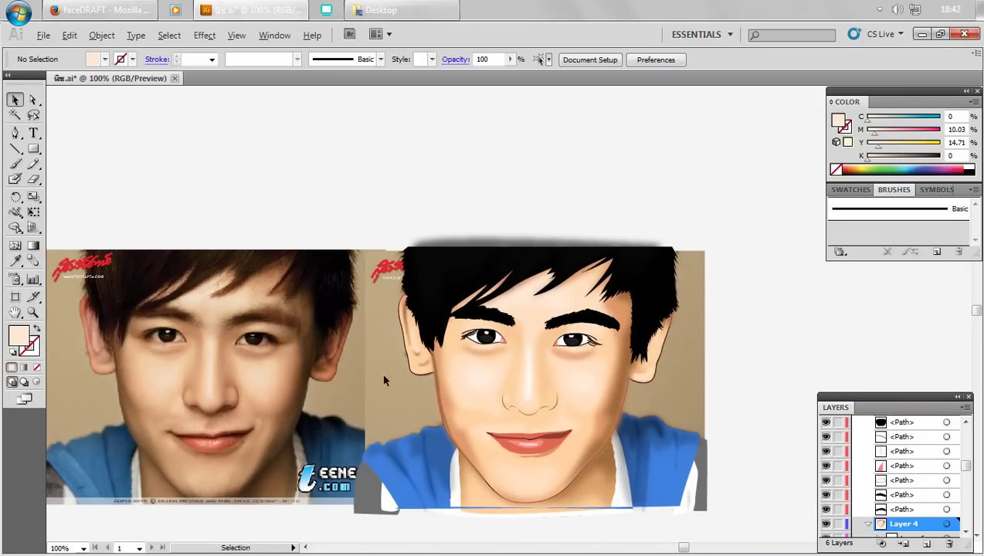
pyautogui.hscroll(-2, 425, 386)
pyautogui.scroll(1, 464, 394)
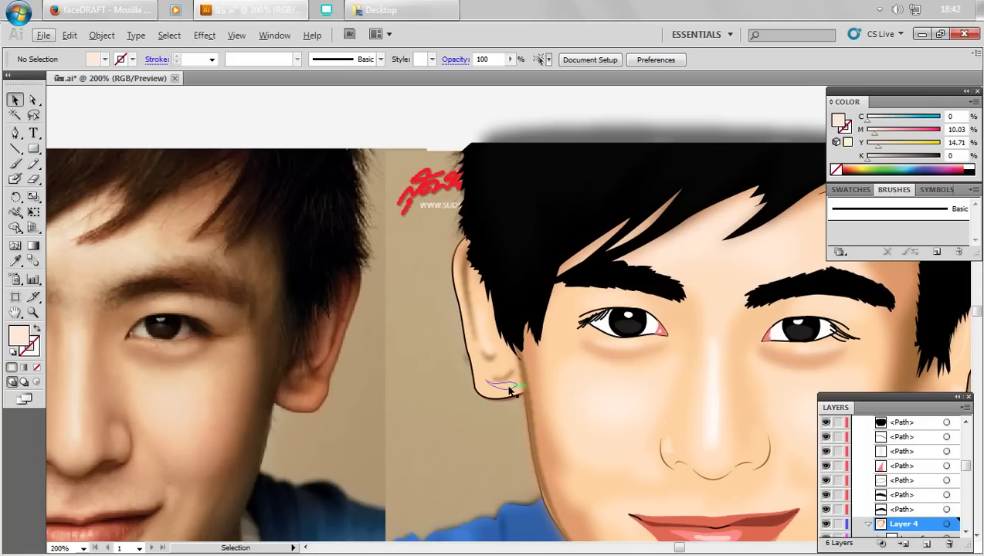
pyautogui.click(509, 391)
pyautogui.click(15, 260)
pyautogui.click(427, 315)
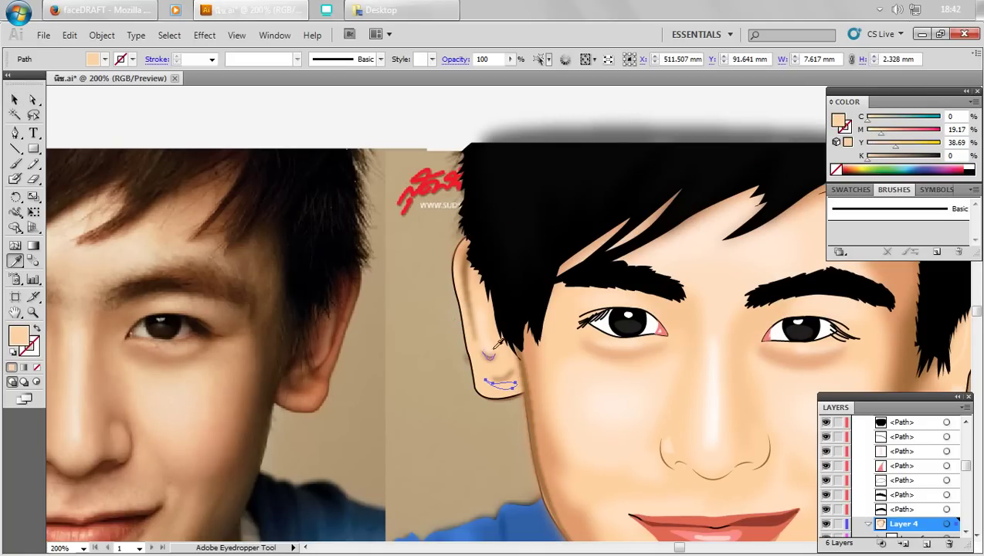
pyautogui.click(481, 325)
pyautogui.click(197, 36)
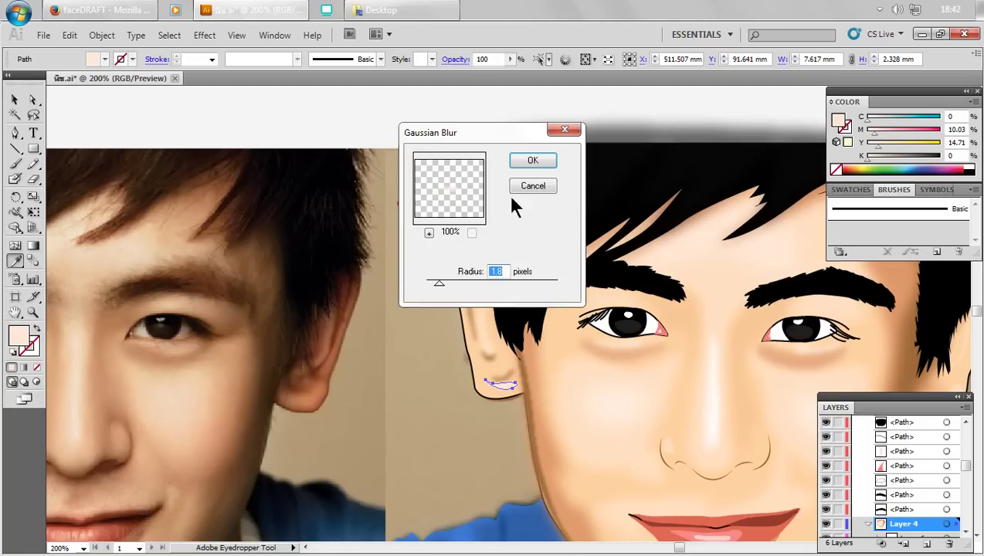
pyautogui.click(533, 160)
pyautogui.click(15, 99)
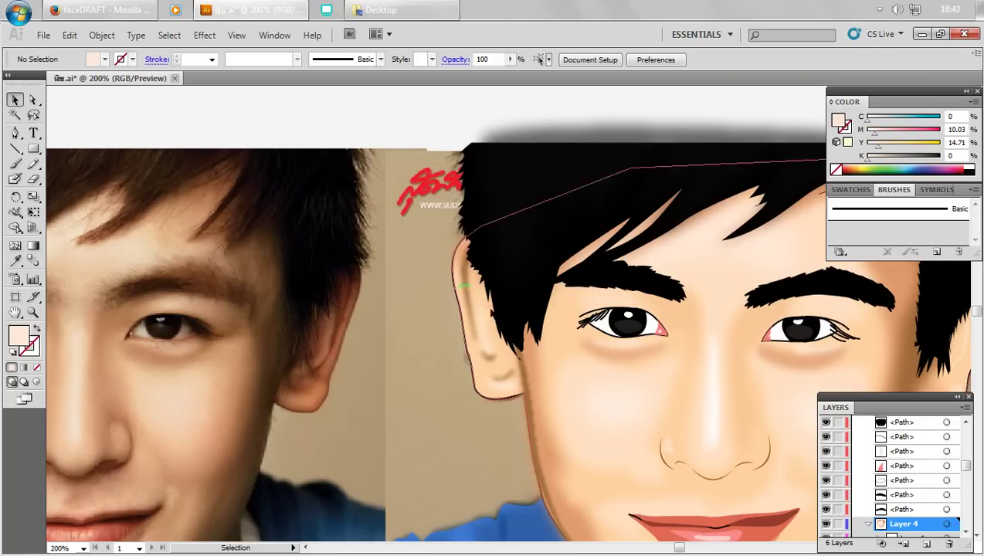
# - Set the brown shading path in the ear to 65% opacity
pyautogui.moveTo(668, 331); pyautogui.dragTo(318, 349)
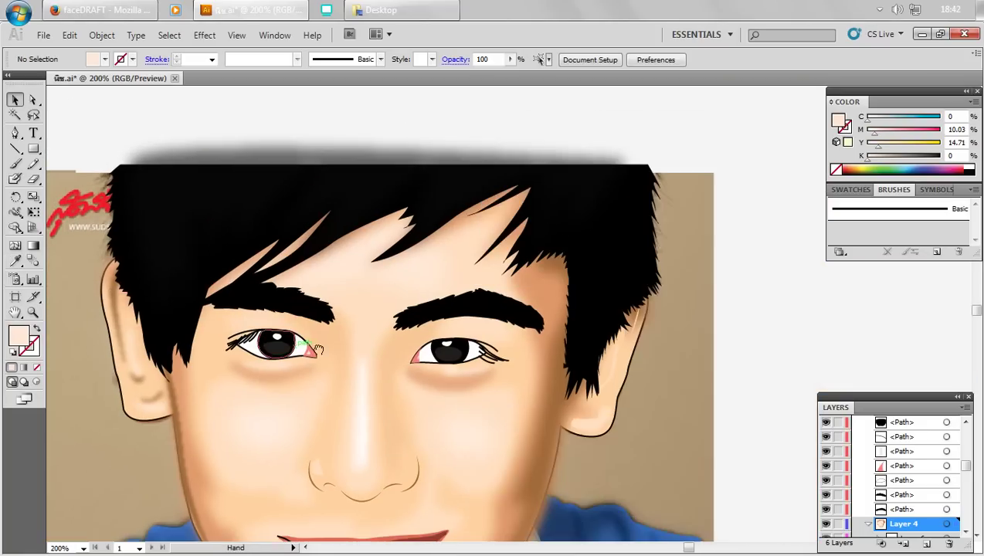
pyautogui.click(162, 388)
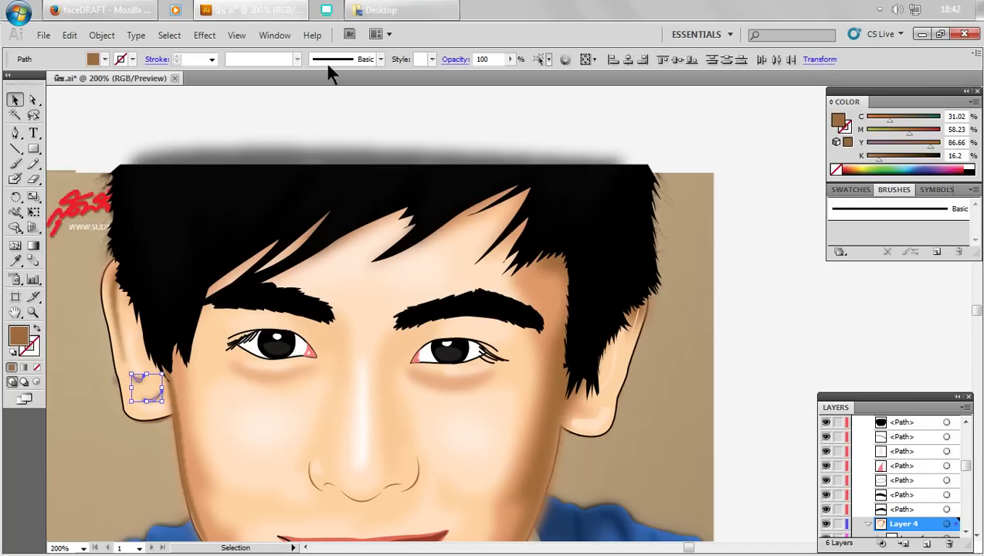
pyautogui.click(510, 60)
pyautogui.moveTo(487, 78); pyautogui.dragTo(461, 88)
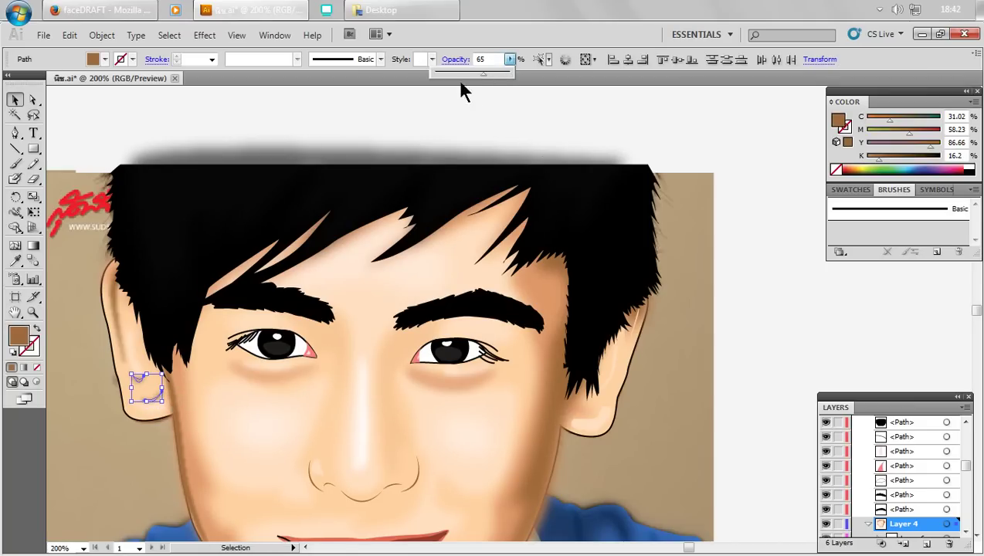
pyautogui.click(410, 11)
pyautogui.click(966, 27)
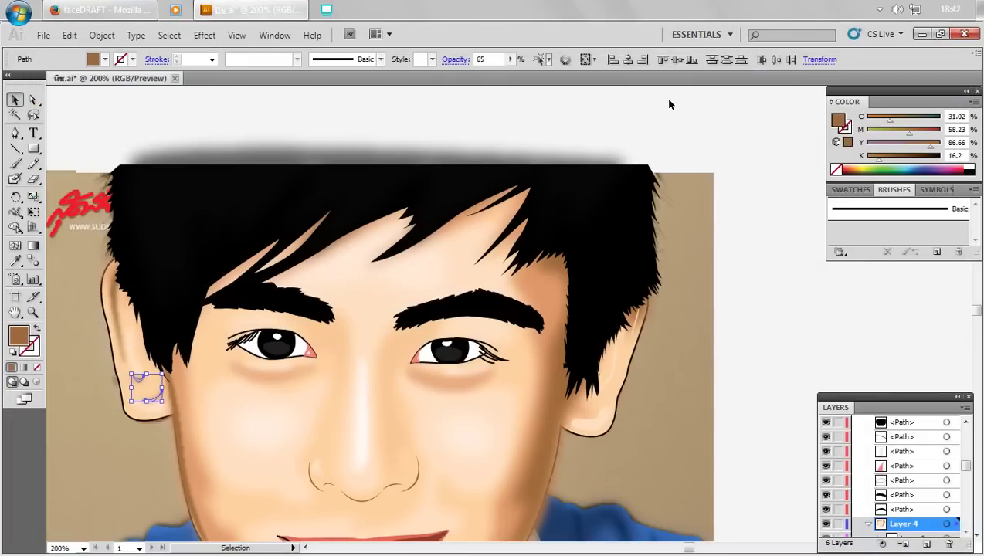
pyautogui.moveTo(523, 424); pyautogui.dragTo(699, 405)
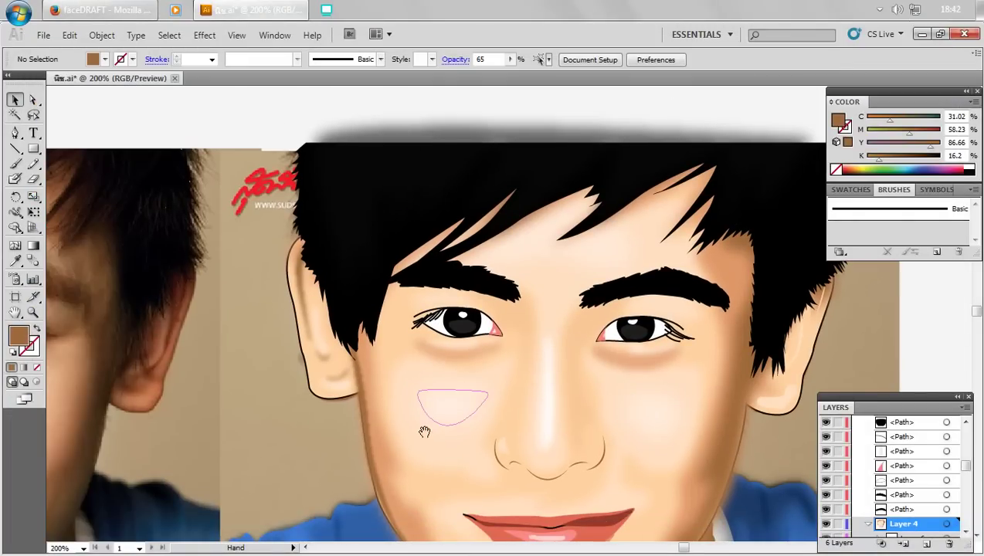
# - Move the ear shading path up onto the ear and refill it orange-brown C4702C
pyautogui.moveTo(424, 429)
pyautogui.mouseDown()
pyautogui.moveTo(816, 382)
pyautogui.moveTo(578, 417)
pyautogui.mouseUp()
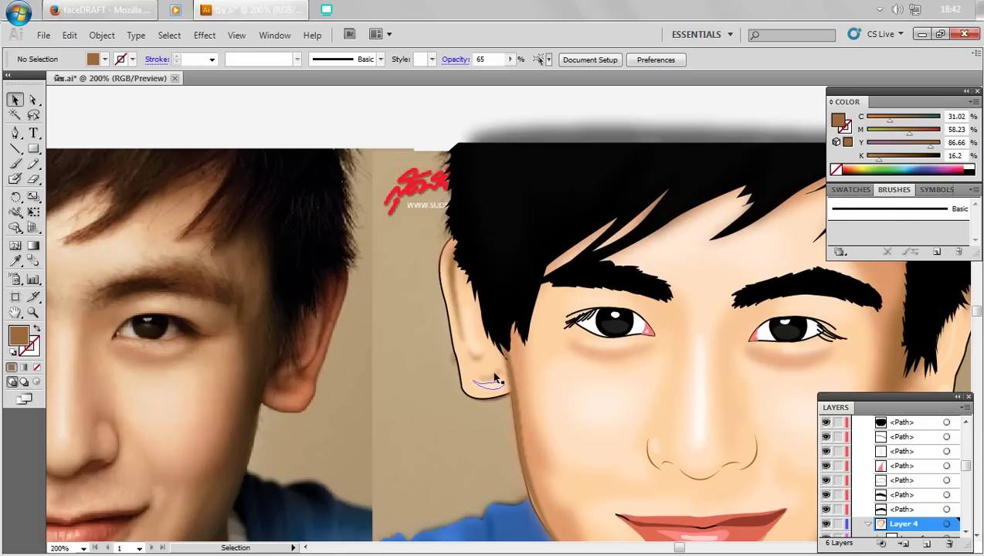
pyautogui.moveTo(495, 378); pyautogui.dragTo(491, 353)
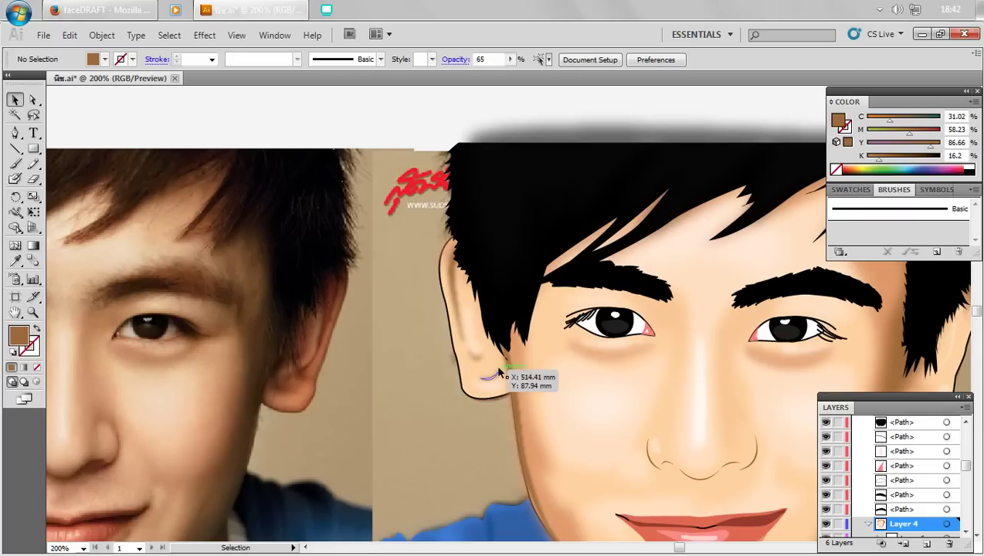
pyautogui.doubleClick(23, 333)
pyautogui.click(452, 245)
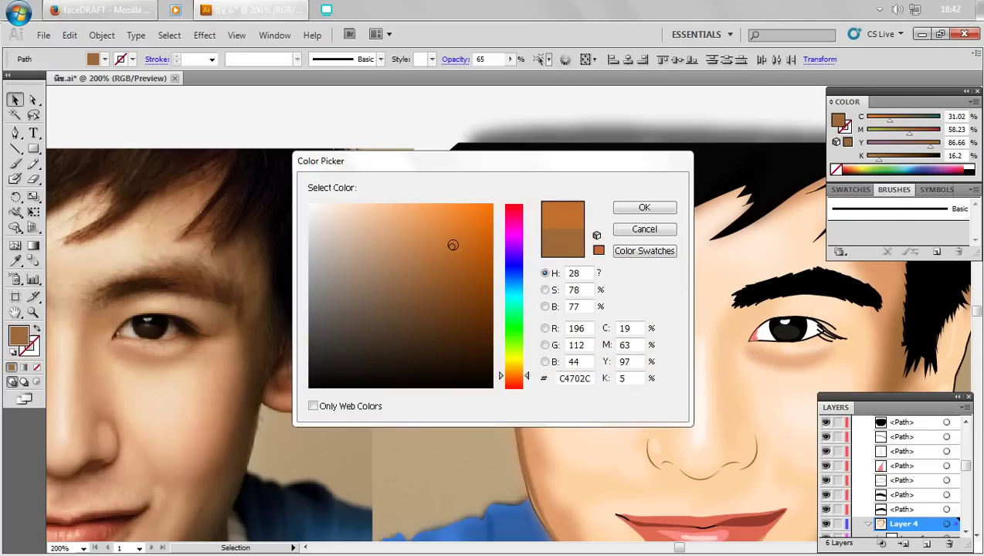
pyautogui.click(620, 210)
pyautogui.click(403, 107)
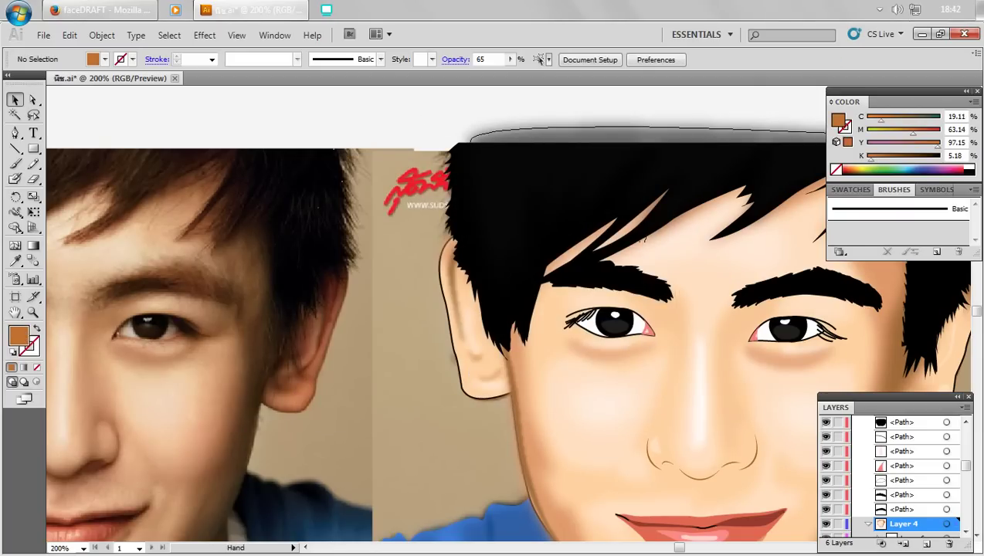
pyautogui.moveTo(587, 346)
pyautogui.mouseDown()
pyautogui.moveTo(276, 338)
pyautogui.moveTo(268, 359)
pyautogui.mouseUp()
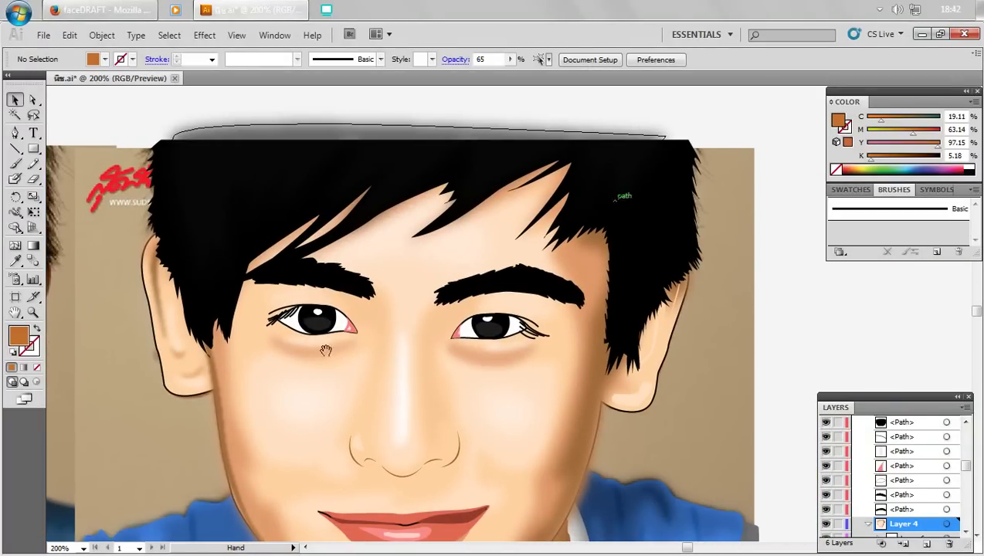
# - Swap fill and stroke on the thin hair-edge path and make its stroke brown 996837
pyautogui.click(680, 305)
pyautogui.hotkey('ctrl', '-')
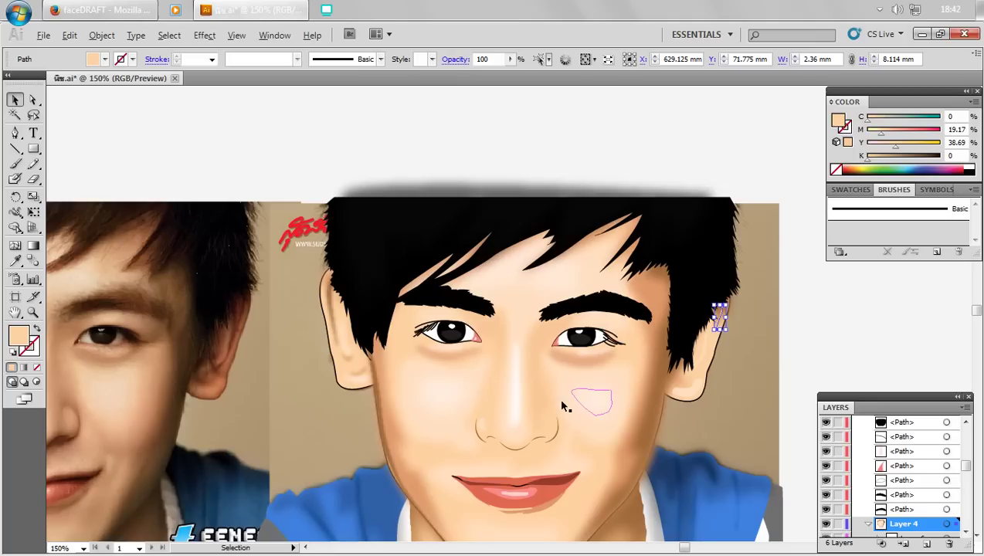
pyautogui.click(35, 332)
pyautogui.doubleClick(35, 344)
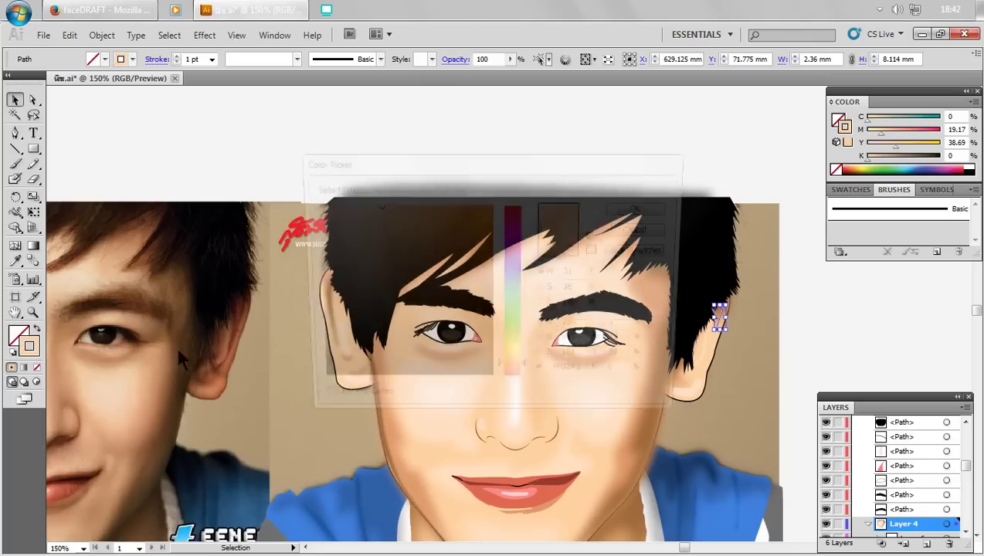
pyautogui.click(383, 246)
pyautogui.click(427, 276)
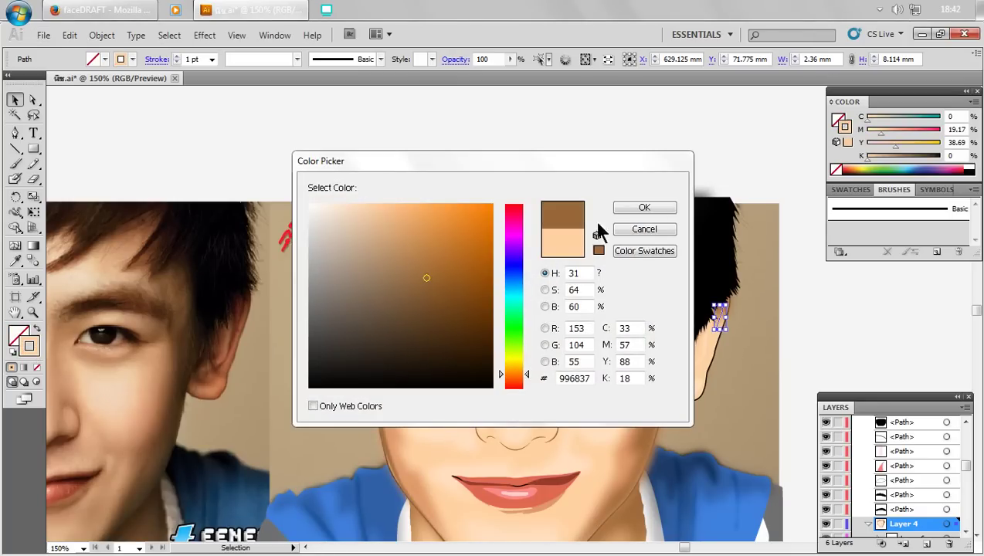
pyautogui.click(655, 208)
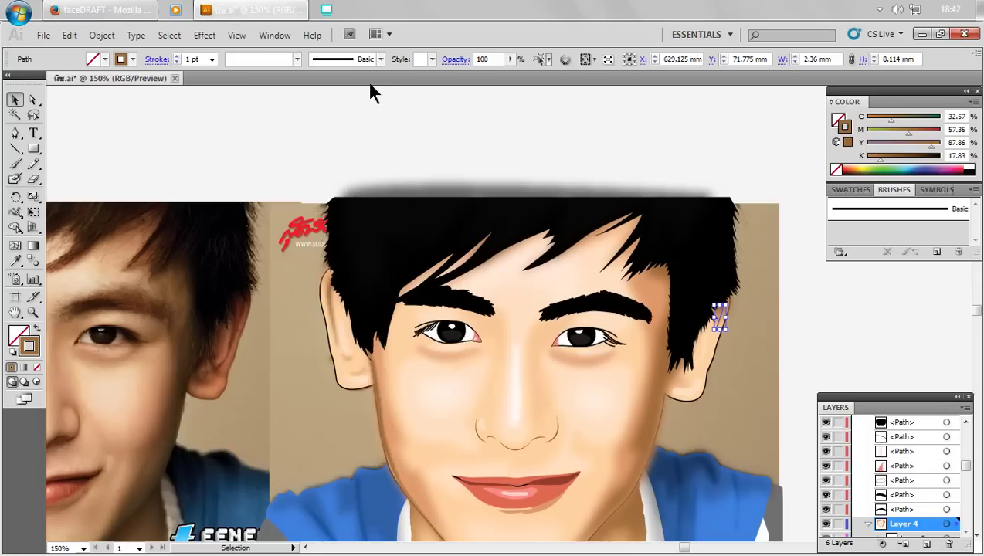
# - Give that path a 2 pt stroke weight and a 1.4-pixel Gaussian Blur
pyautogui.click(212, 59)
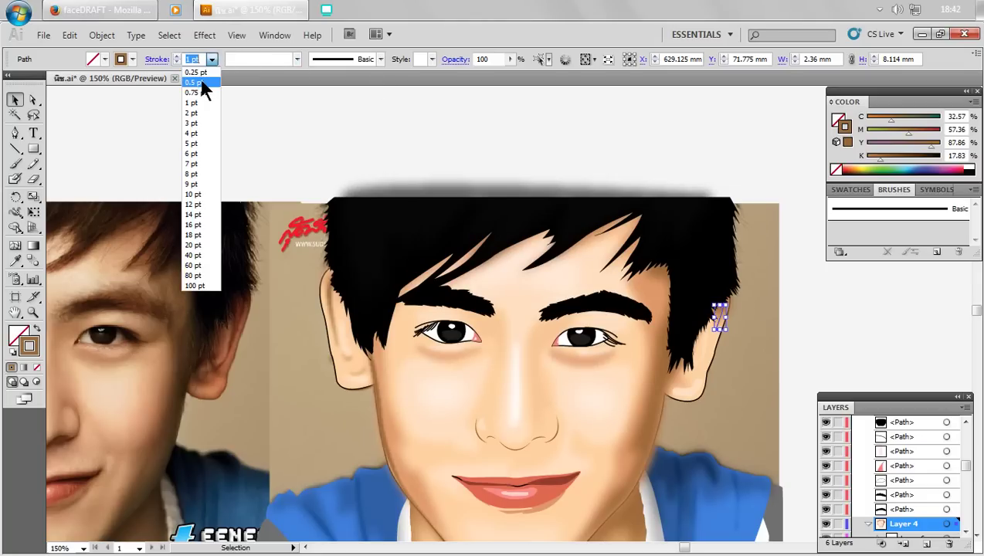
pyautogui.click(195, 114)
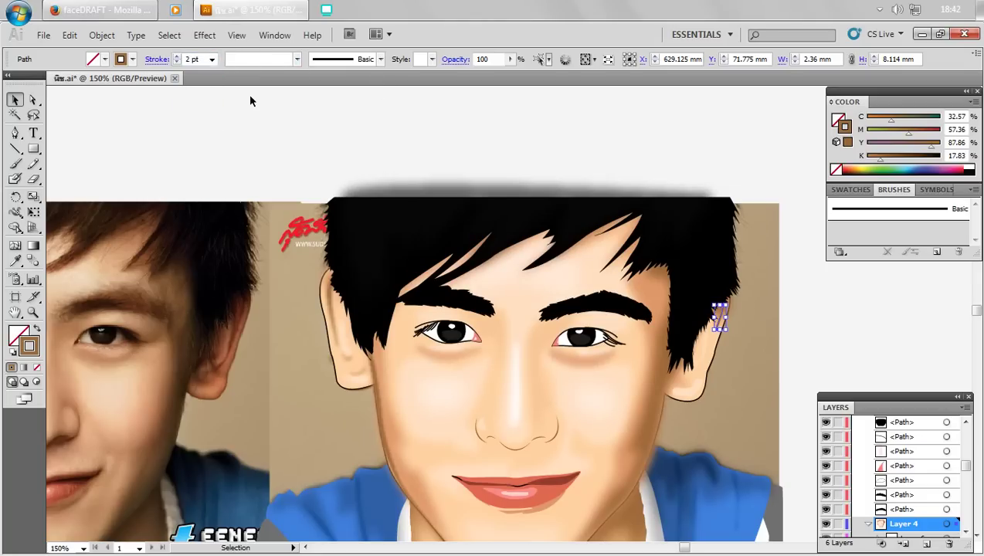
pyautogui.click(205, 36)
pyautogui.click(406, 277)
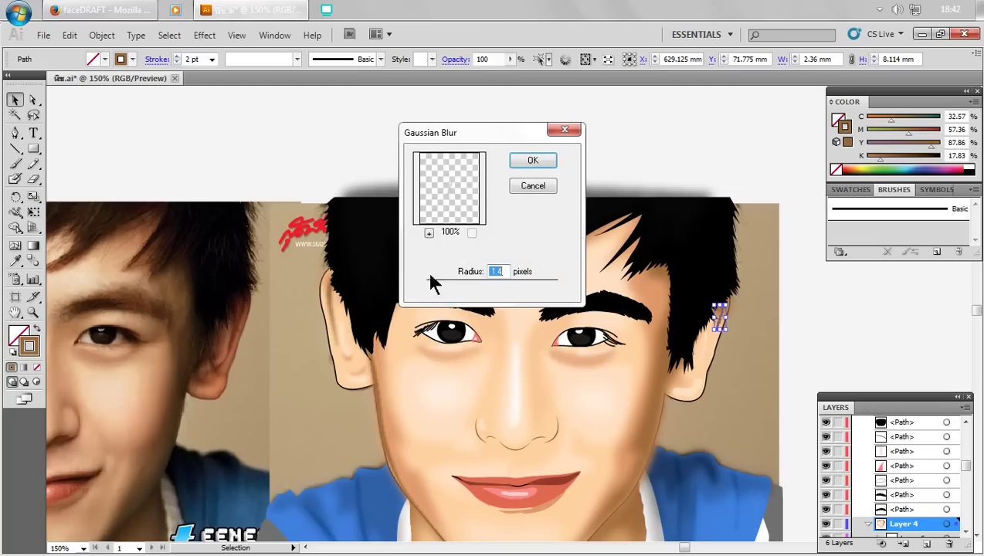
pyautogui.click(522, 160)
pyautogui.click(618, 147)
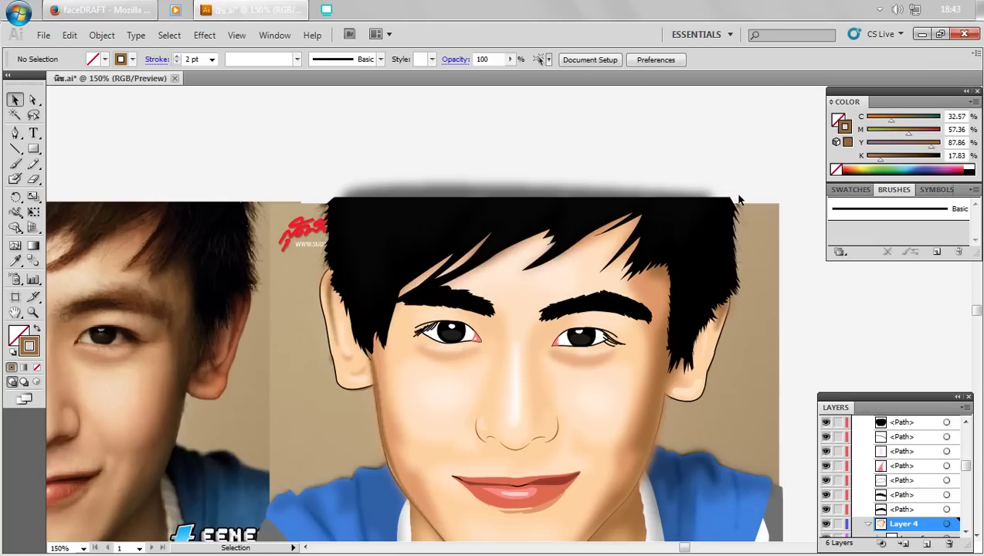
pyautogui.press('a')
# - Stroke the hair path beside the right ear CC7F33 and apply a Gaussian Blur
pyautogui.press('v')
pyautogui.click(709, 363)
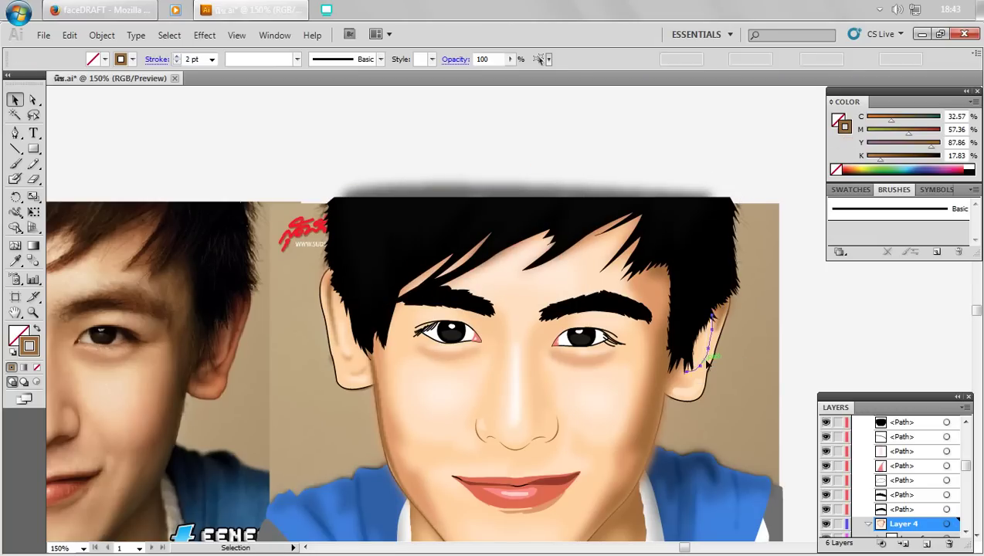
pyautogui.click(36, 330)
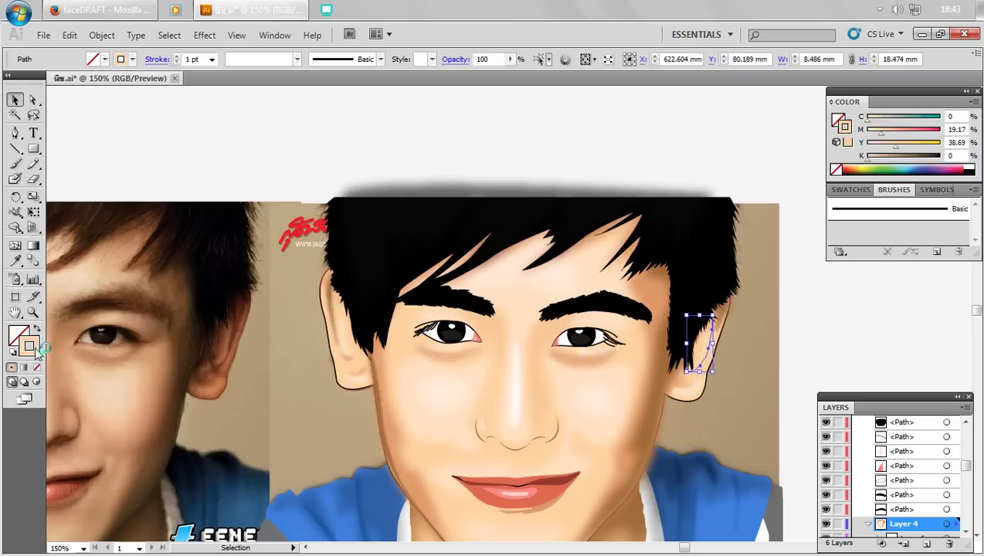
pyautogui.doubleClick(31, 346)
pyautogui.click(433, 235)
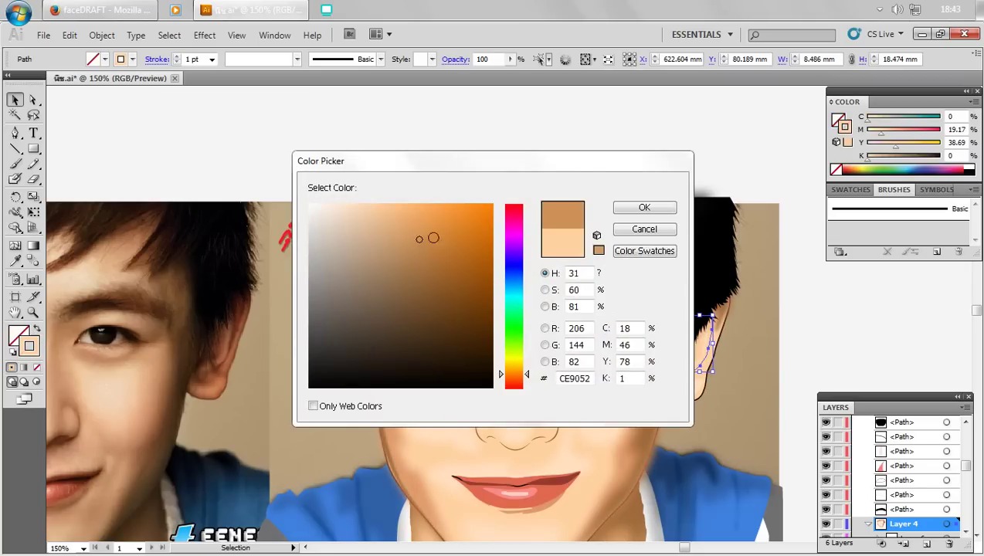
pyautogui.click(644, 208)
pyautogui.click(205, 34)
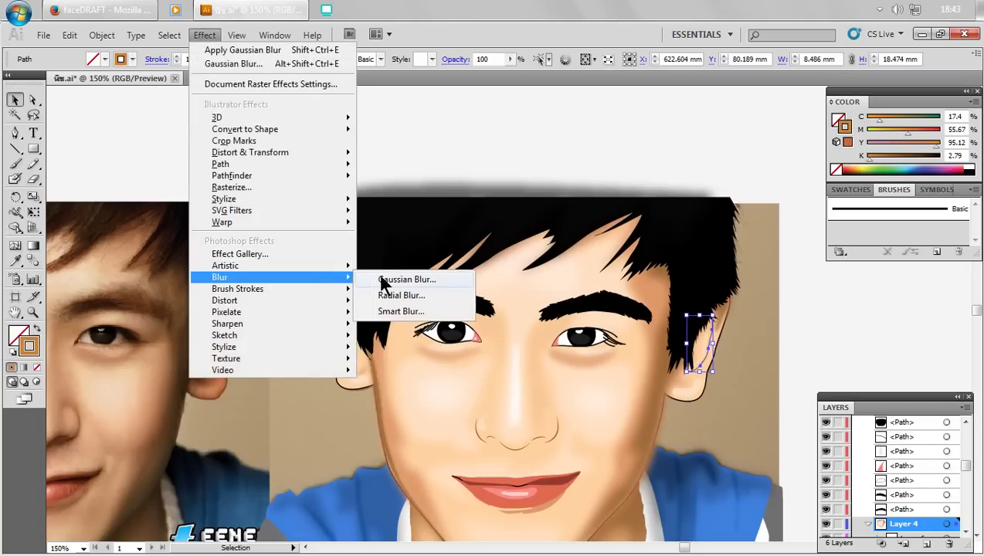
pyautogui.click(405, 279)
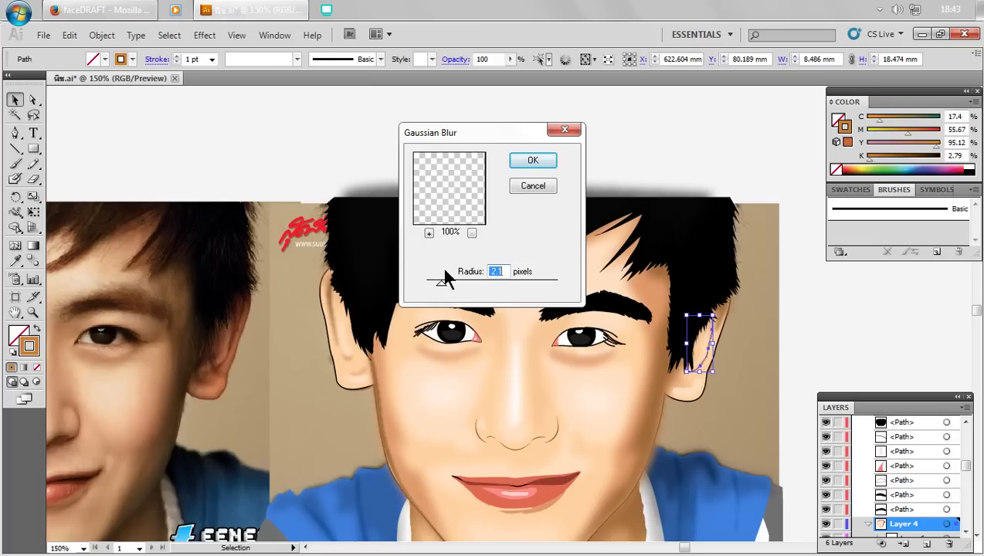
pyautogui.click(532, 164)
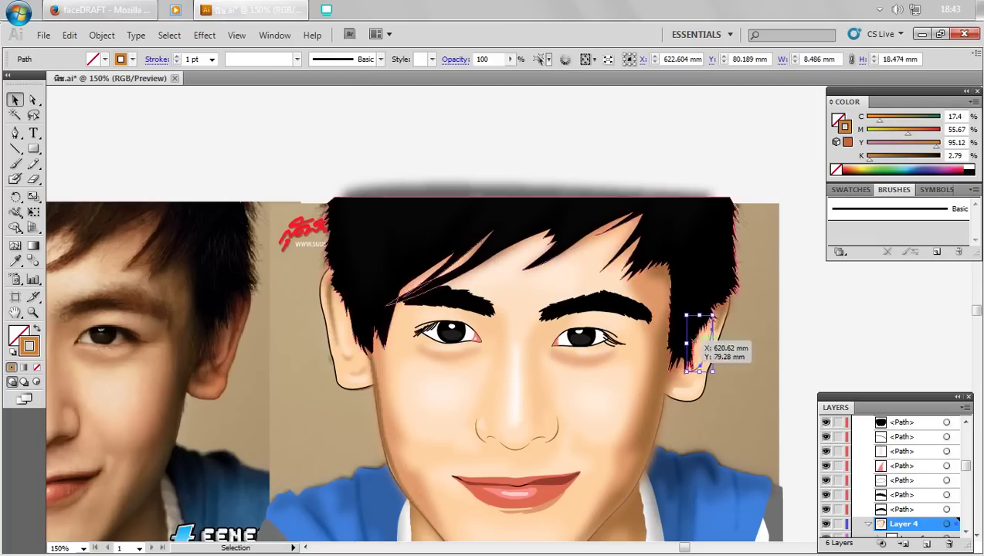
# - Set the hair path's stroke to 2 pt and blur it at 1.2 pixels
pyautogui.click(211, 58)
pyautogui.click(202, 108)
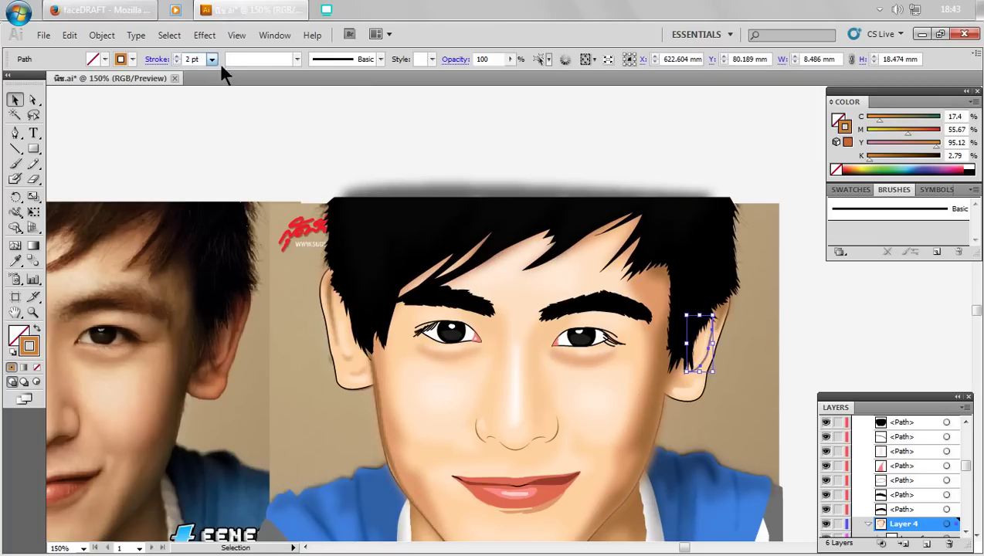
pyautogui.click(205, 35)
pyautogui.click(379, 280)
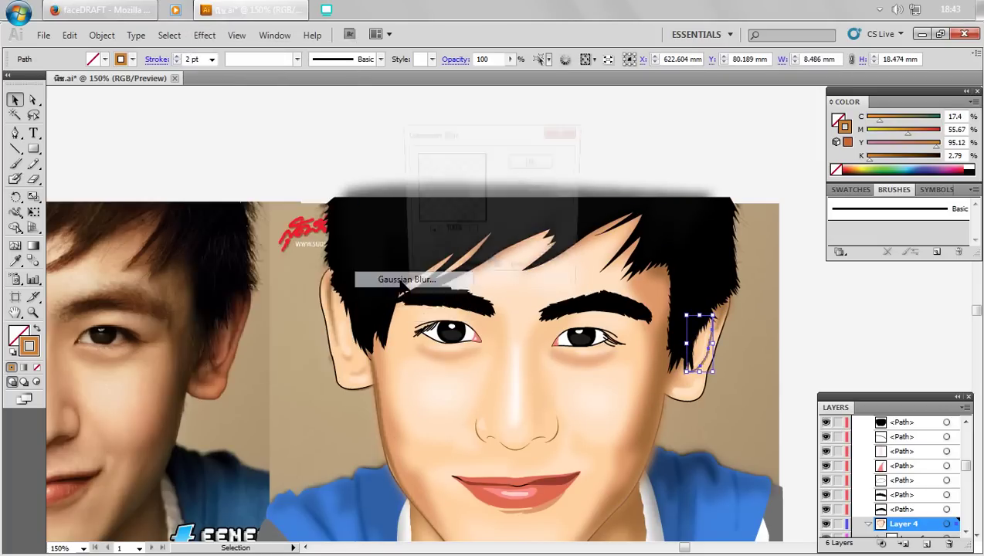
pyautogui.moveTo(441, 287); pyautogui.dragTo(432, 284)
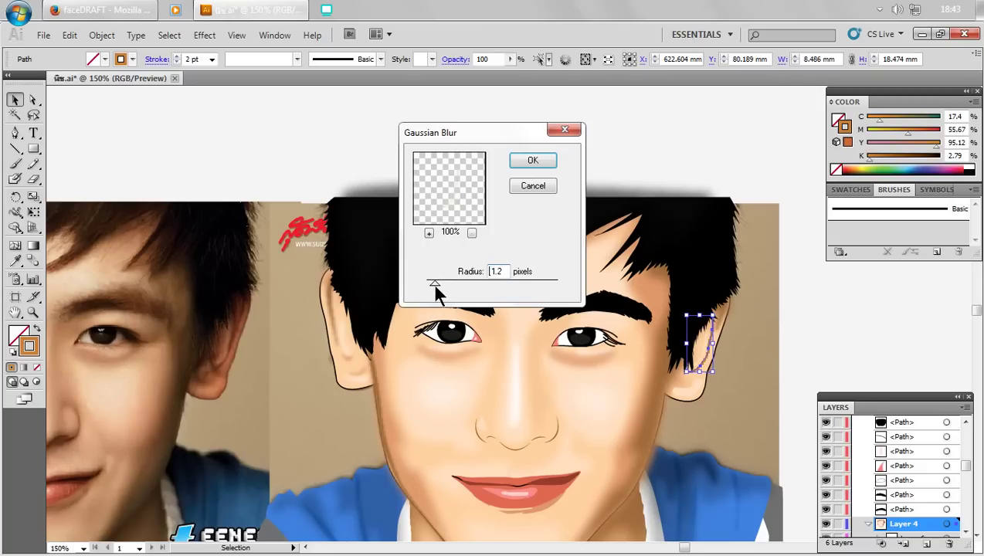
pyautogui.click(532, 160)
pyautogui.click(528, 142)
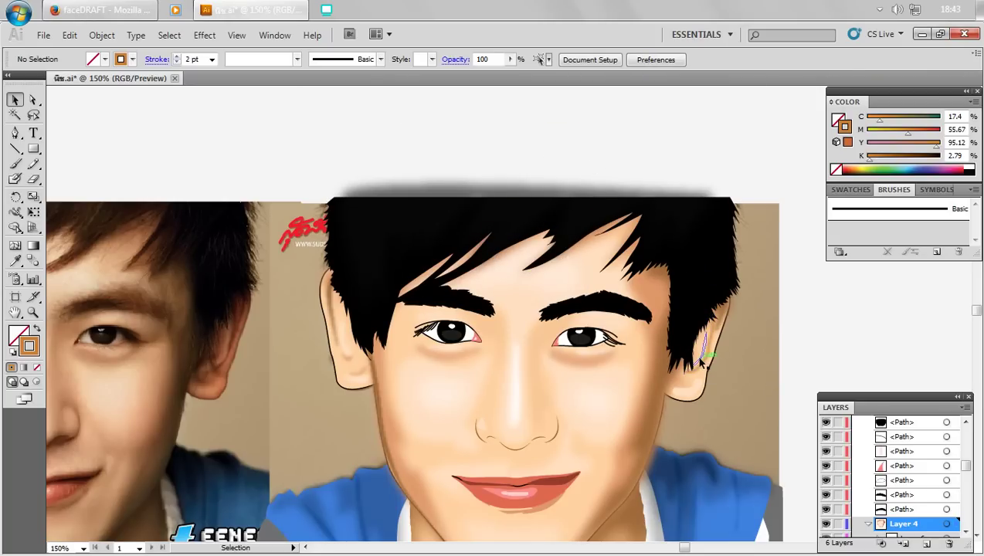
# - Blur the small highlight by the right ear 2.5 pixels and give it a paler peach fill
pyautogui.click(704, 349)
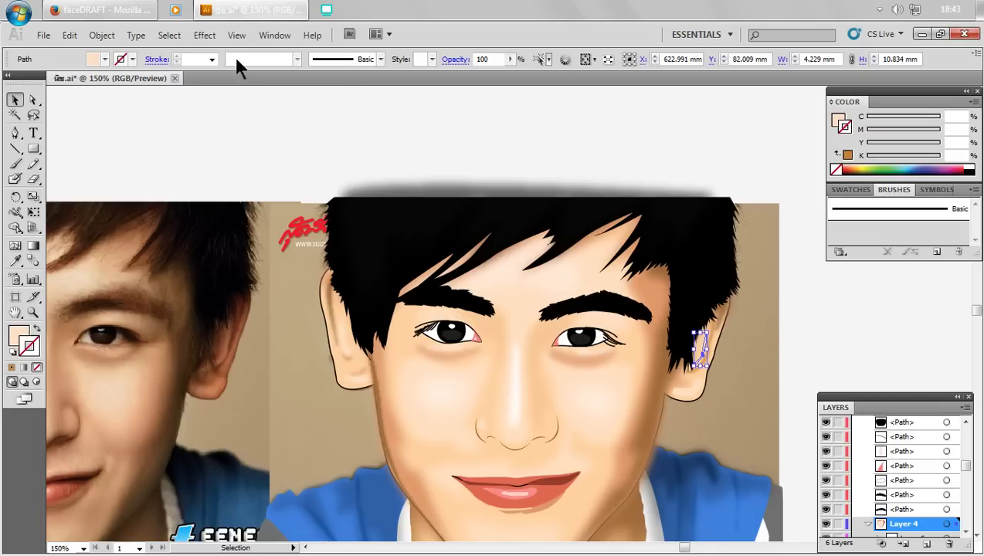
pyautogui.click(205, 35)
pyautogui.click(403, 279)
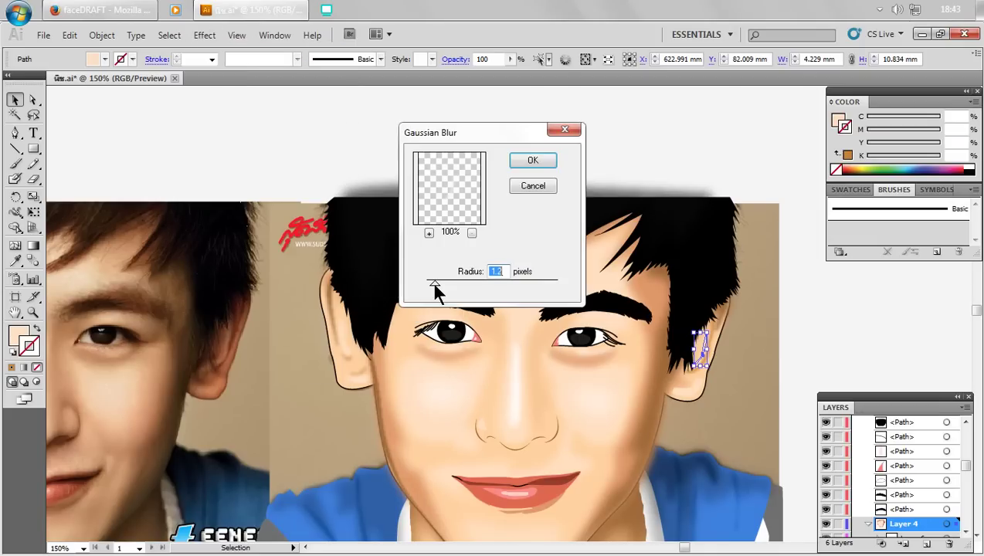
pyautogui.moveTo(432, 283); pyautogui.dragTo(434, 283)
pyautogui.click(533, 160)
pyautogui.click(540, 162)
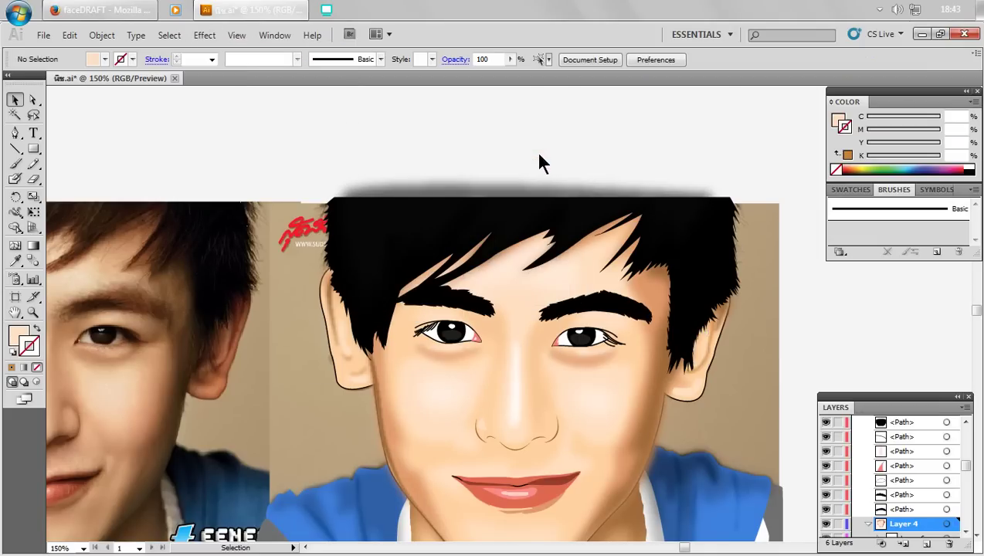
pyautogui.click(701, 353)
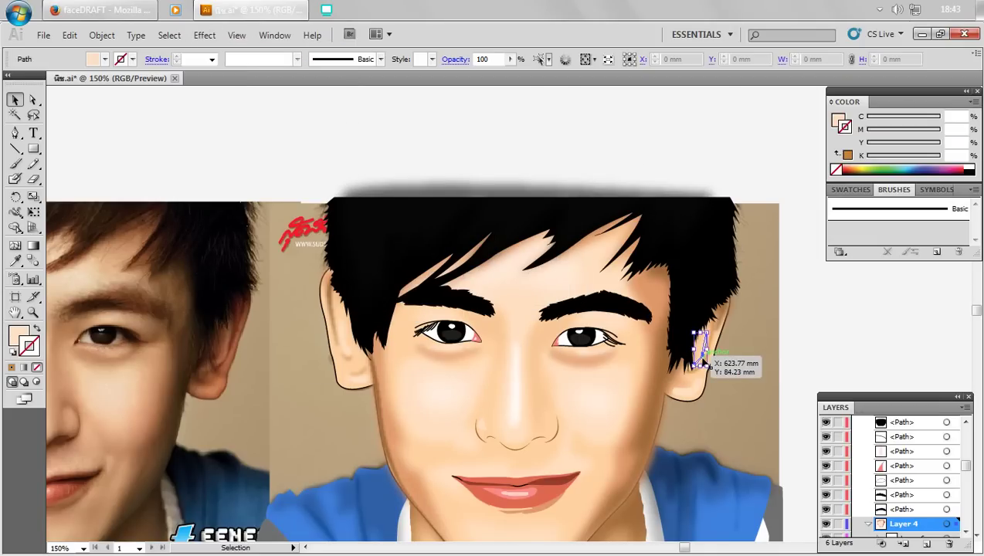
pyautogui.doubleClick(20, 337)
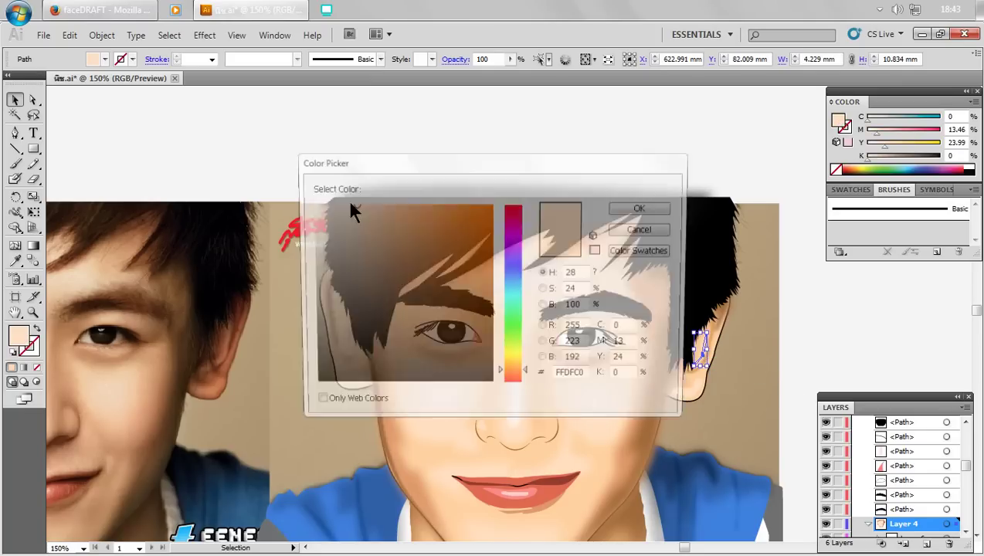
pyautogui.click(644, 207)
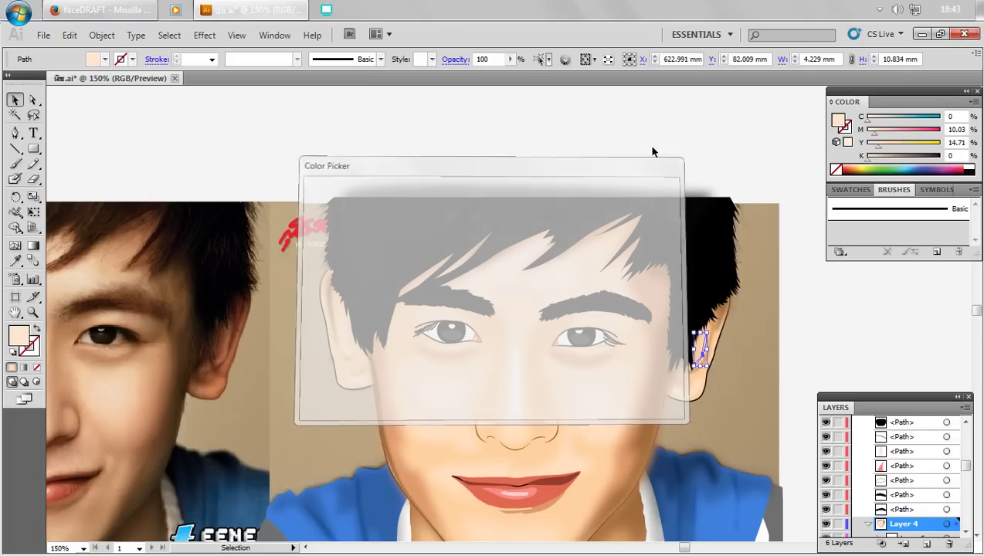
pyautogui.click(733, 145)
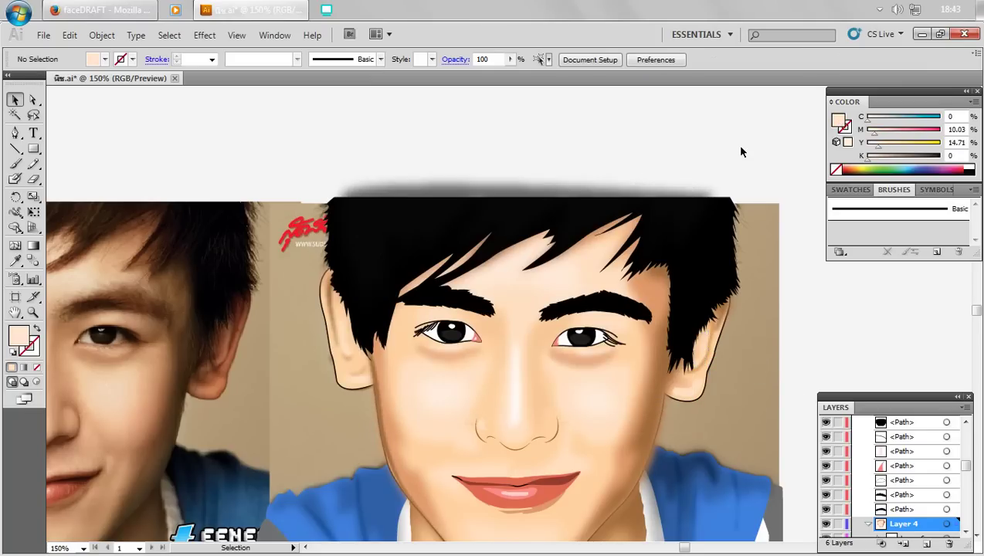
# - Blur the ear-lobe highlight 1.5 pixels, fill it FFE5CF, and save the file
pyautogui.click(695, 390)
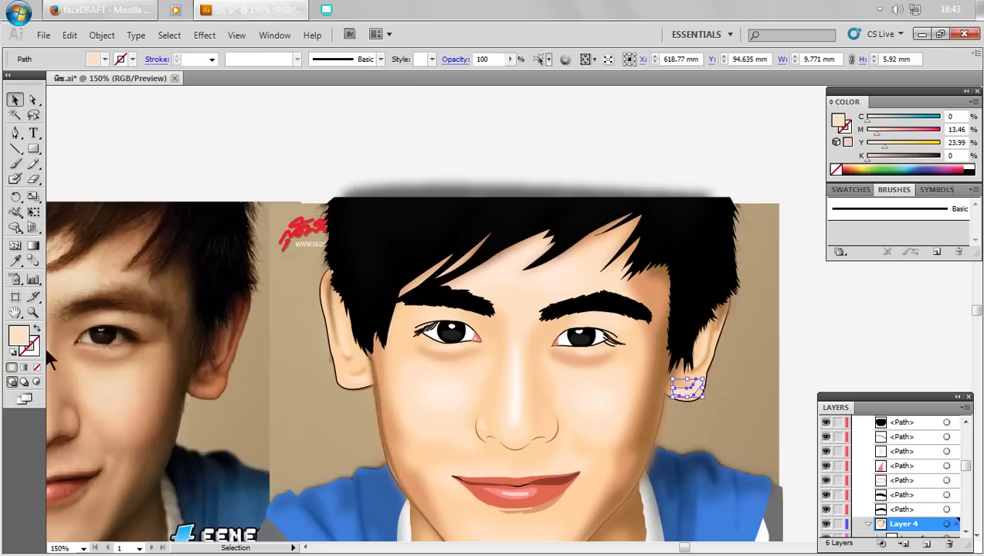
pyautogui.click(205, 34)
pyautogui.click(406, 280)
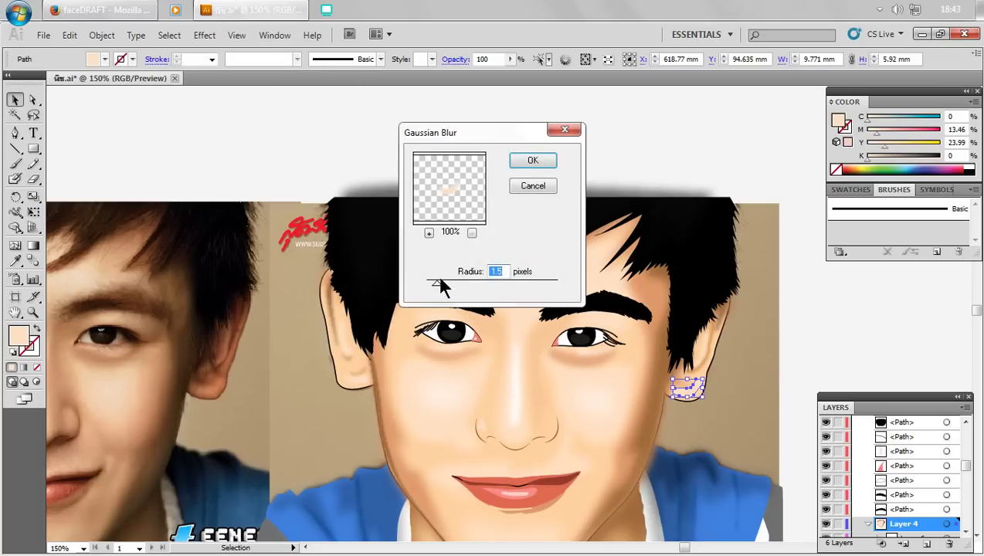
pyautogui.click(535, 164)
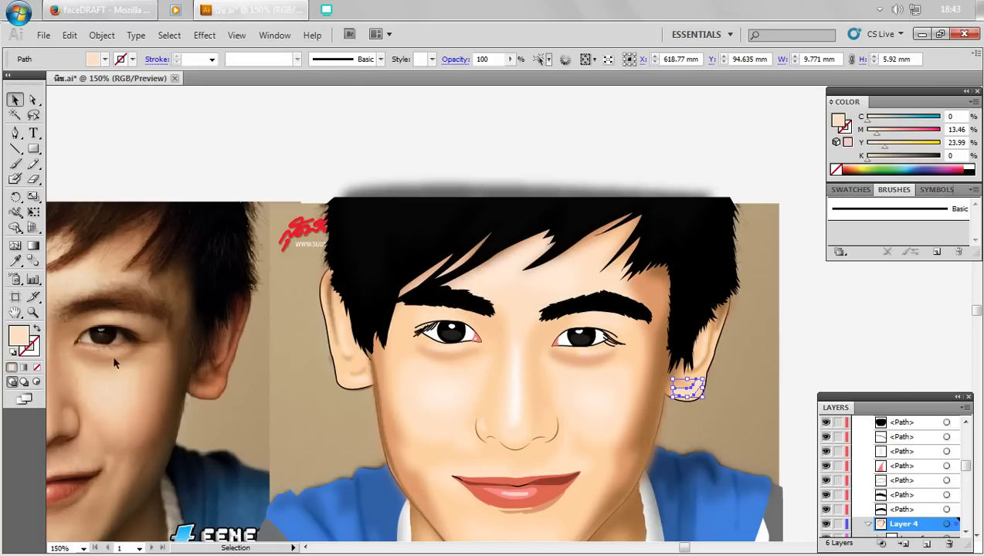
pyautogui.doubleClick(20, 337)
pyautogui.click(343, 205)
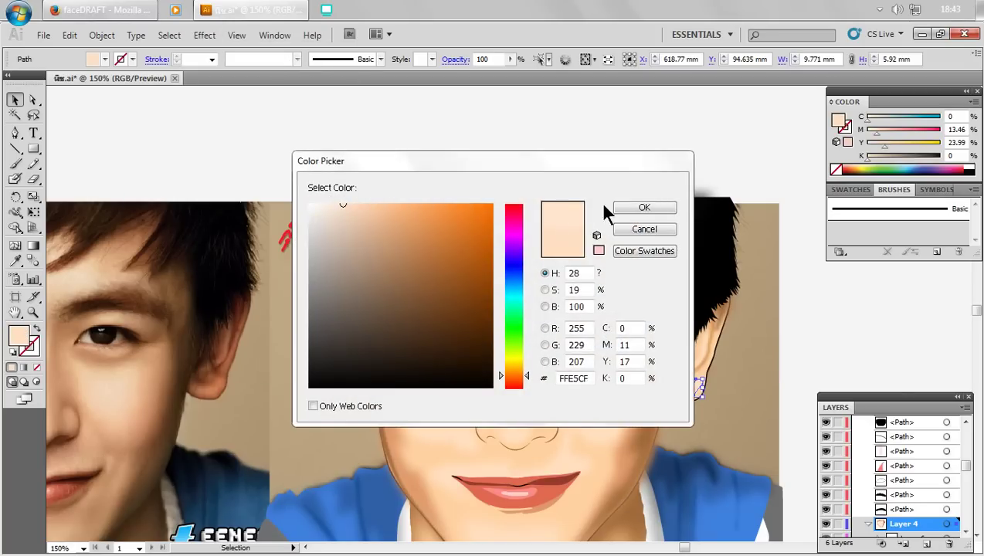
pyautogui.click(644, 207)
pyautogui.click(649, 179)
pyautogui.press('a')
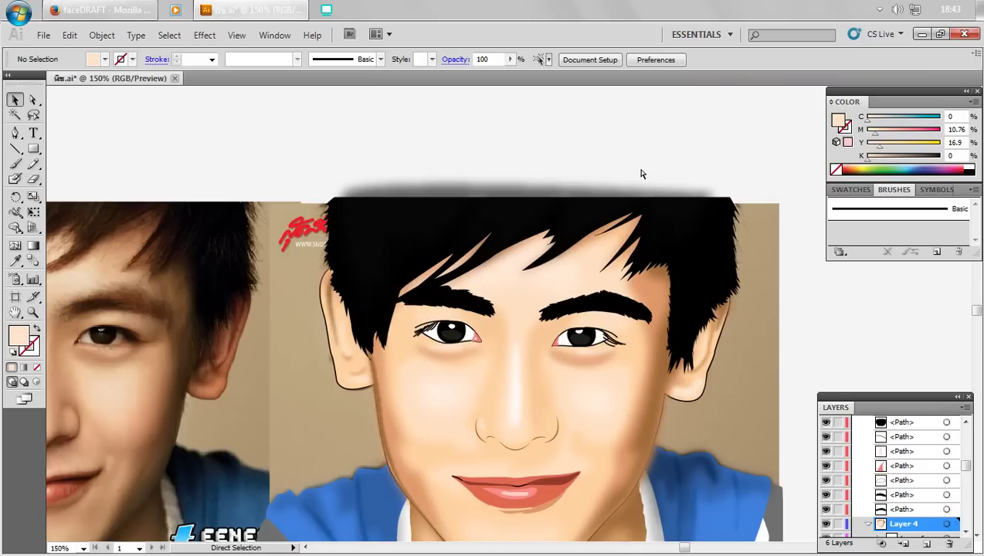
pyautogui.hotkey('ctrl', 's')
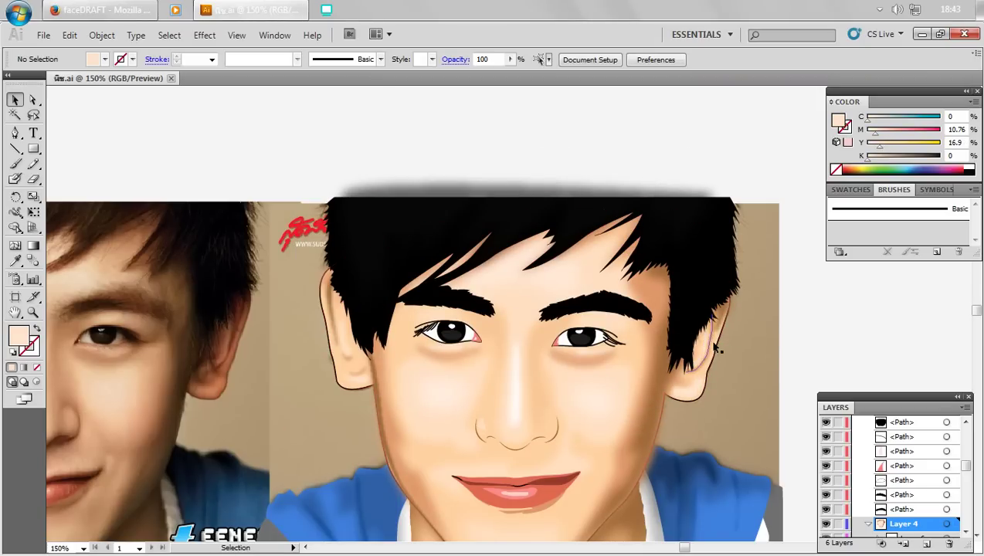
# - Lower the small shading shape by the ear to 62% opacity
pyautogui.click(709, 346)
pyautogui.click(510, 59)
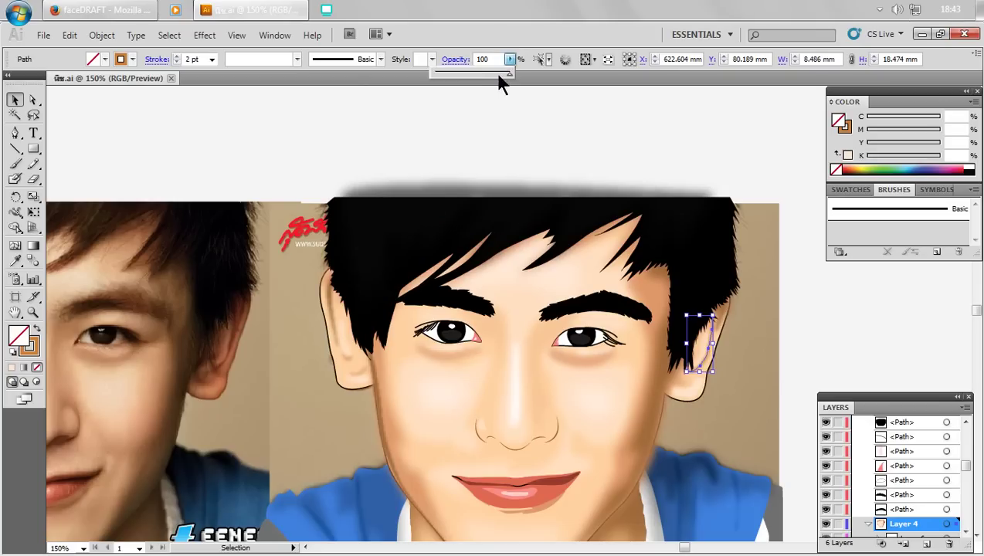
pyautogui.click(519, 135)
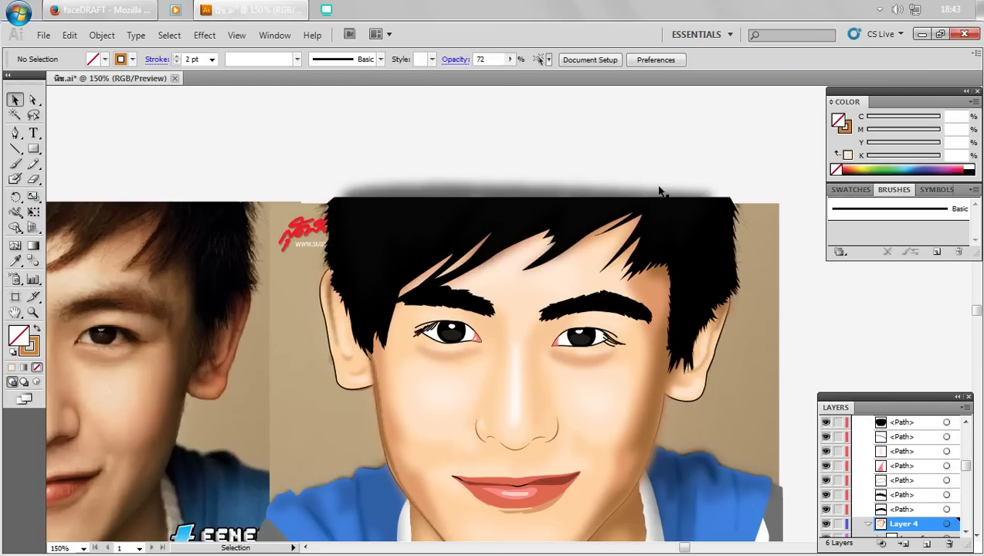
pyautogui.click(723, 318)
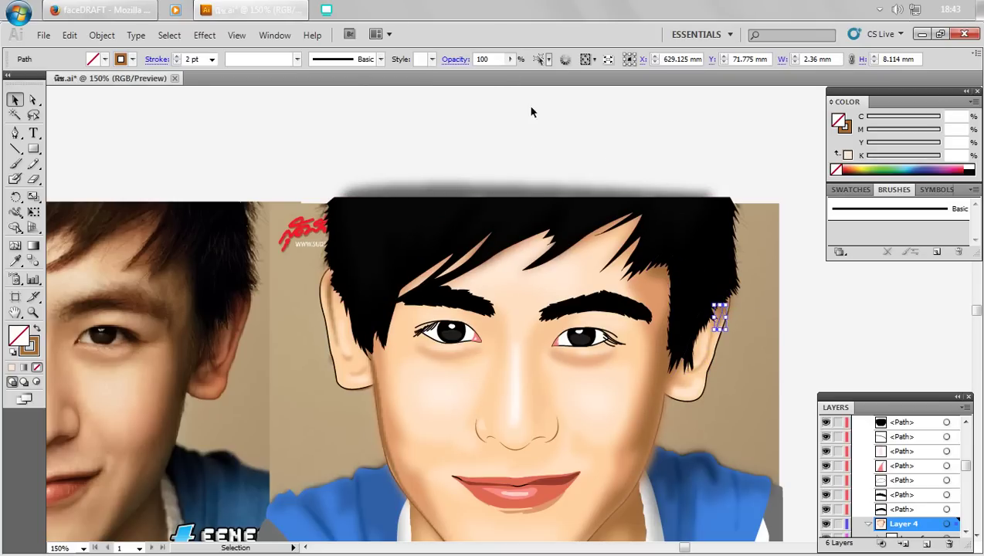
pyautogui.click(510, 60)
pyautogui.moveTo(494, 77); pyautogui.dragTo(481, 77)
pyautogui.click(524, 165)
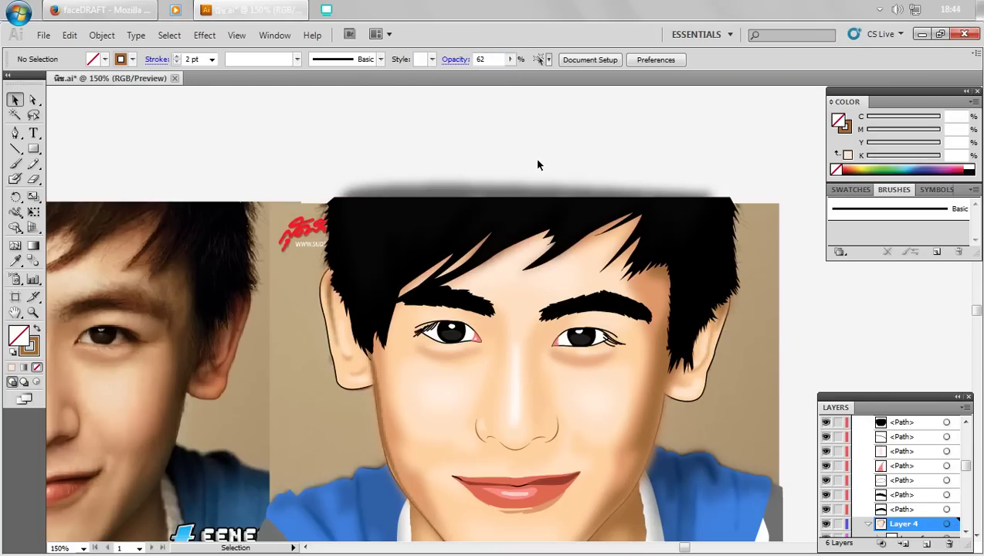
pyautogui.press('a')
pyautogui.press('v')
# - Blur the small nostril shape 1.7 pixels and give it a lighter fill
pyautogui.click(482, 418)
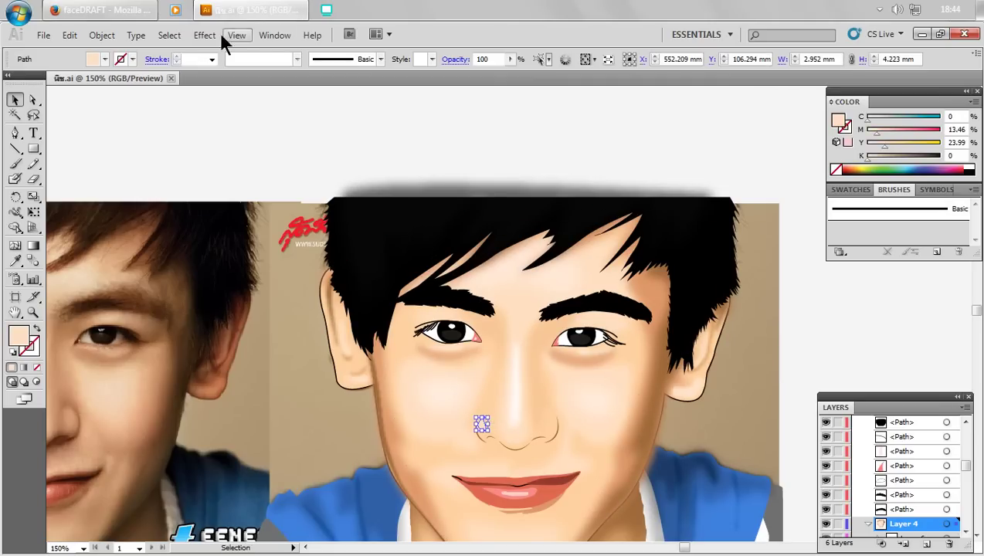
pyautogui.click(205, 36)
pyautogui.click(402, 281)
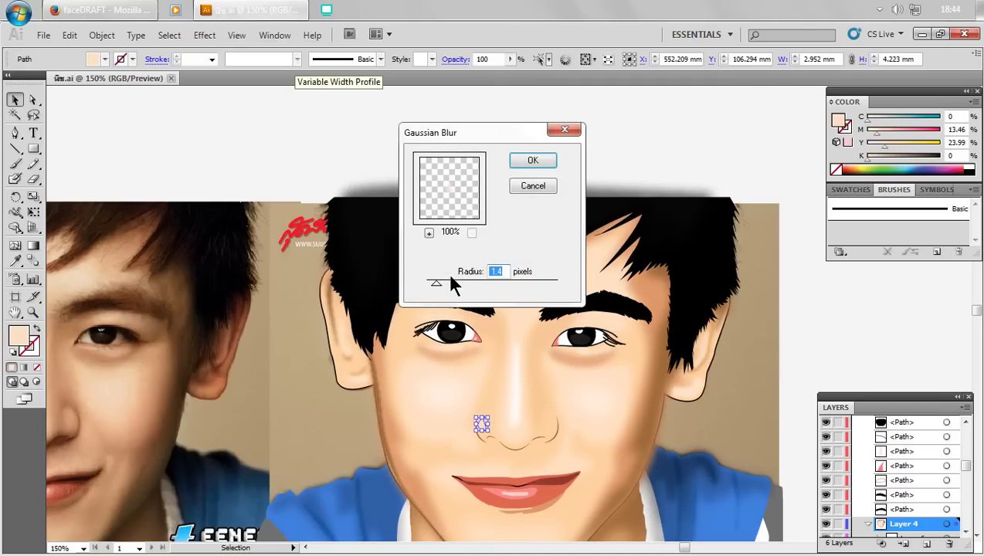
pyautogui.moveTo(436, 290); pyautogui.dragTo(439, 288)
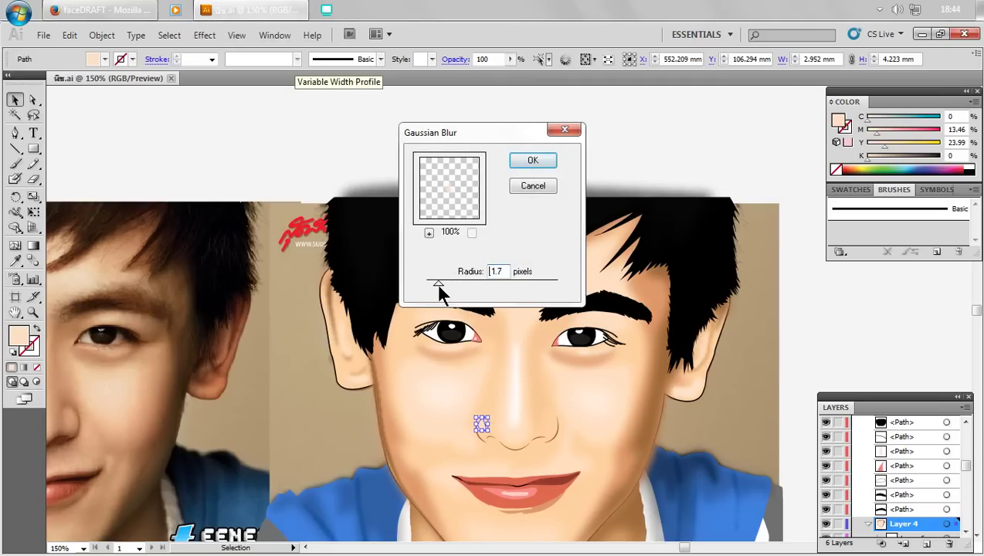
pyautogui.click(550, 161)
pyautogui.click(551, 151)
pyautogui.click(482, 423)
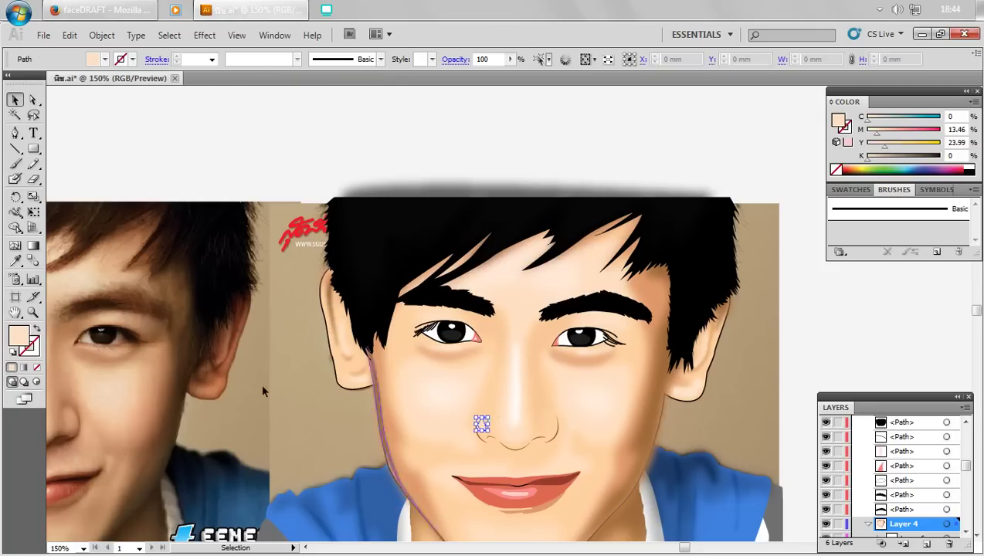
pyautogui.doubleClick(23, 339)
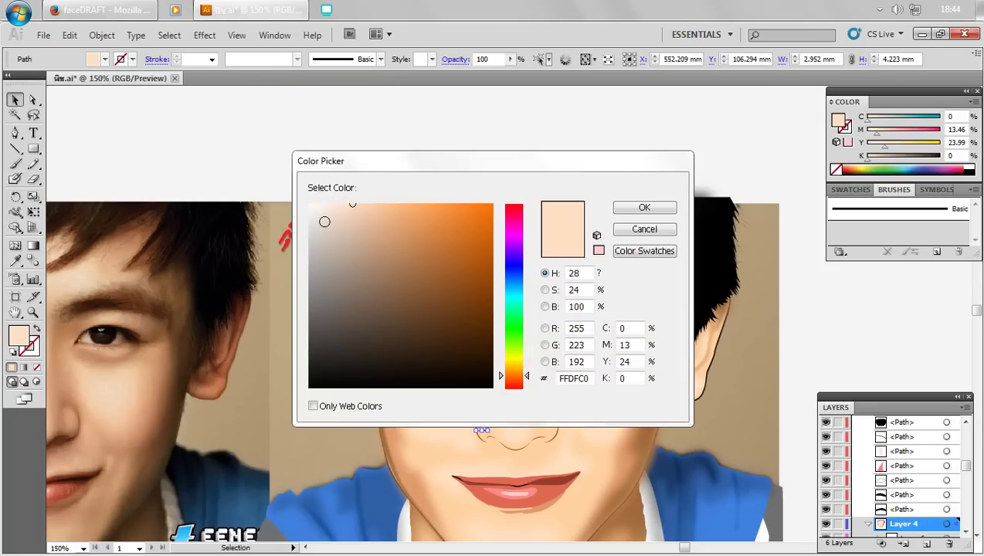
pyautogui.click(651, 207)
pyautogui.click(642, 149)
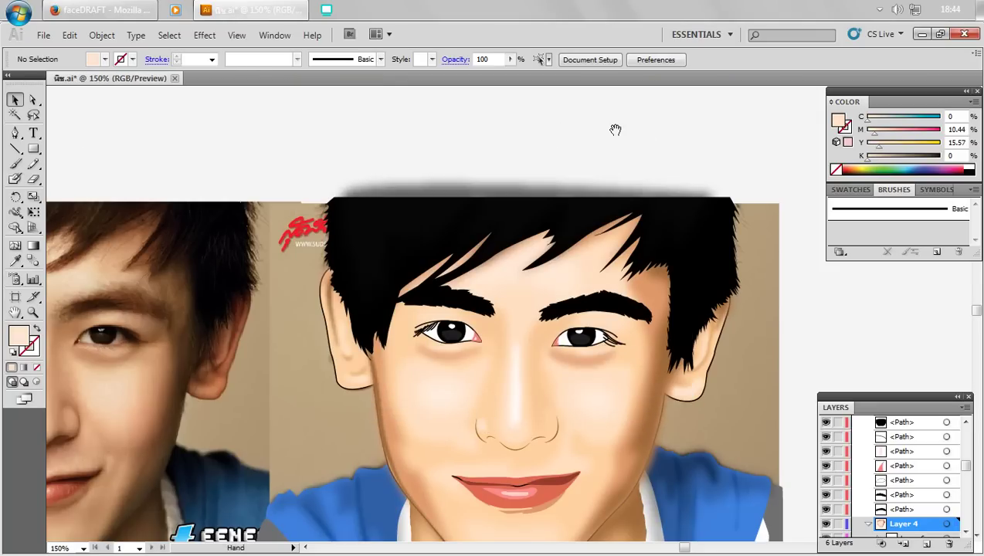
# - Select both nose-shadow shapes and pick a deeper skin tone for their fill
pyautogui.moveTo(615, 127); pyautogui.dragTo(725, 134)
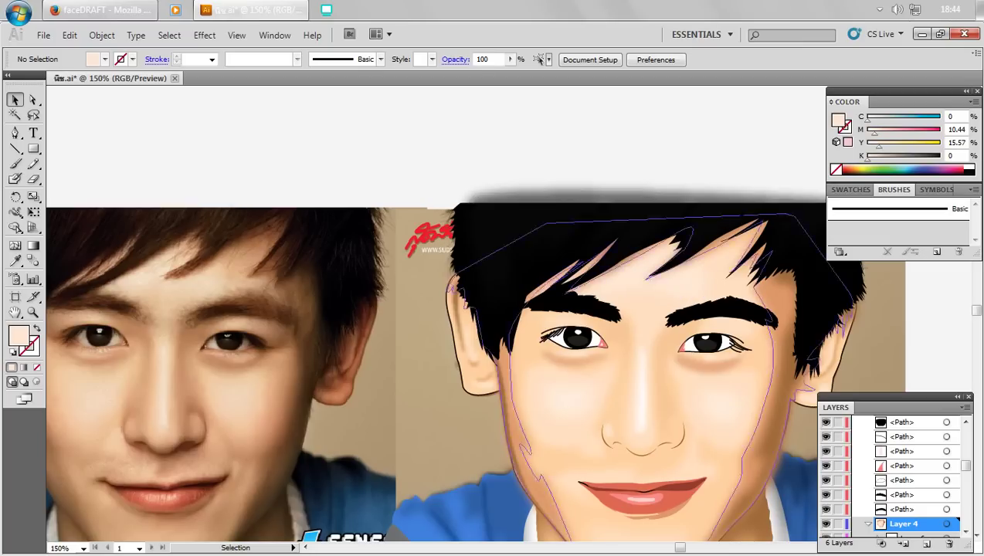
pyautogui.click(660, 386)
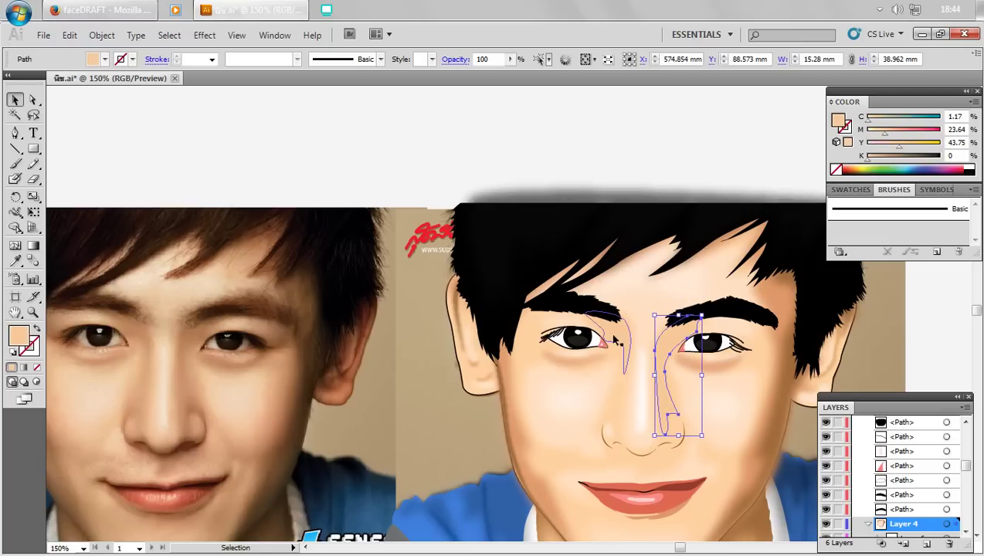
pyautogui.keyDown('shift'); pyautogui.click(627, 346); pyautogui.keyUp('shift')
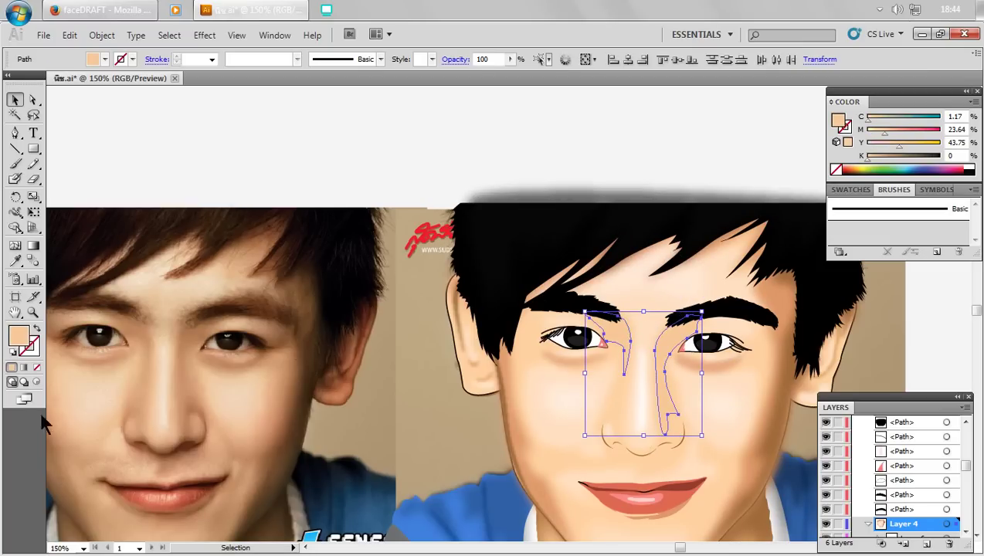
pyautogui.doubleClick(19, 335)
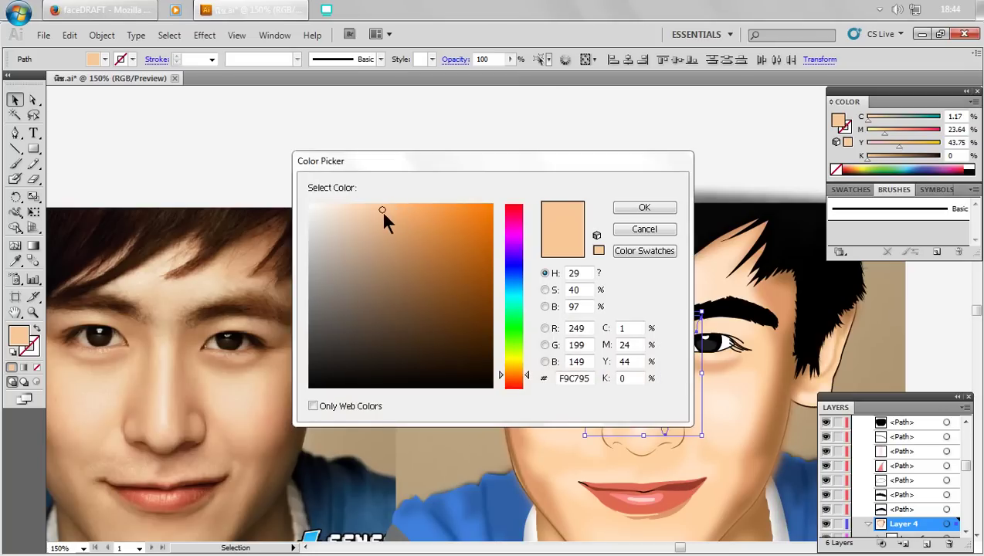
pyautogui.click(391, 216)
# - Confirm the deeper nose-shadow colour and save the document
pyautogui.click(641, 208)
pyautogui.click(653, 149)
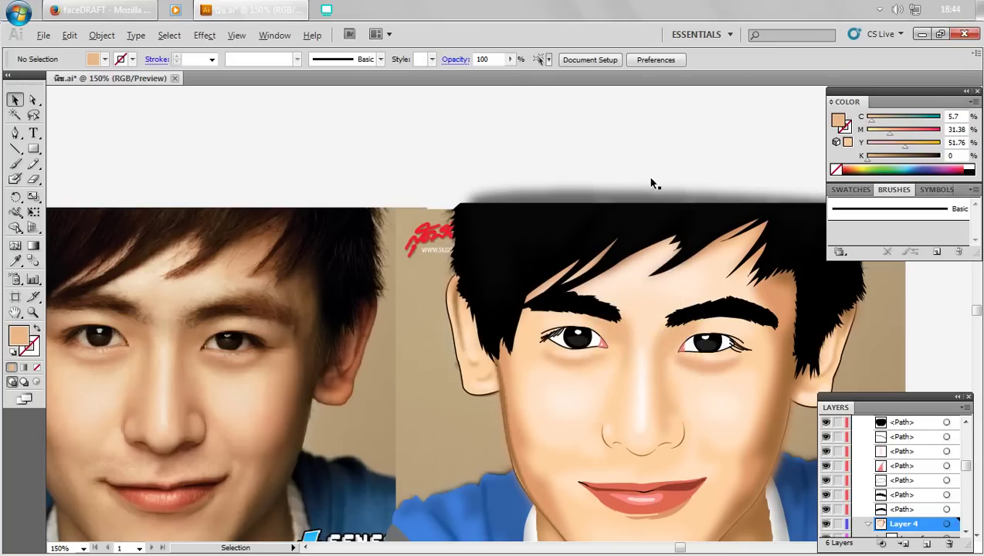
pyautogui.scroll(-1, 651, 182)
pyautogui.moveTo(587, 426); pyautogui.dragTo(509, 411)
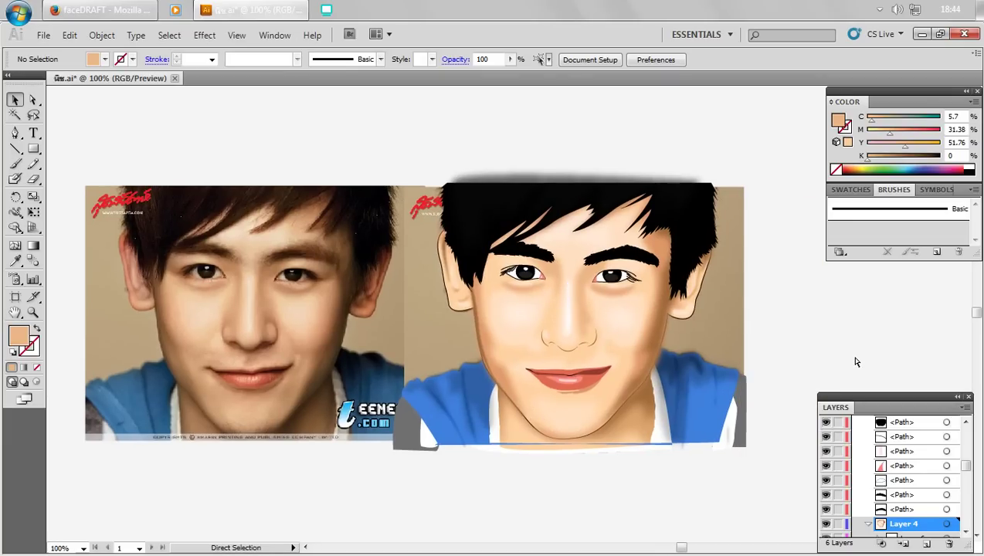
pyautogui.hotkey('ctrl', 's')
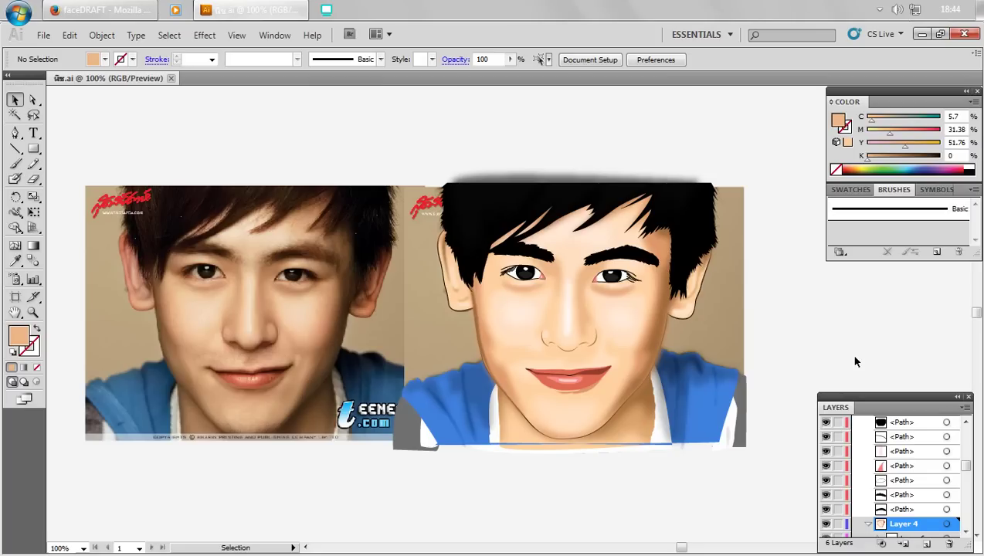
# - Apply a 3.4-pixel Gaussian Blur to the lower lip shape
pyautogui.keyDown('alt'); pyautogui.scroll(1, 588, 415); pyautogui.keyUp('alt')
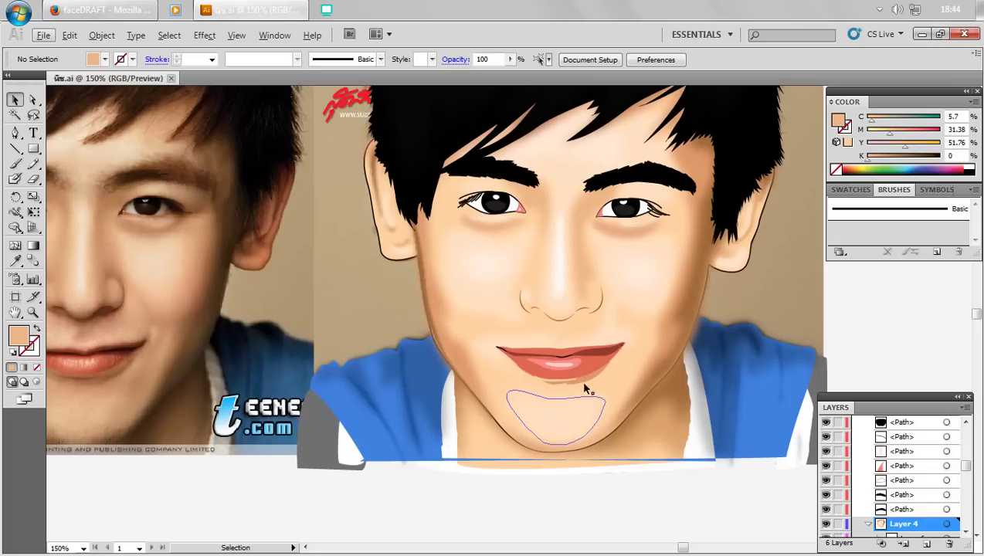
pyautogui.click(583, 385)
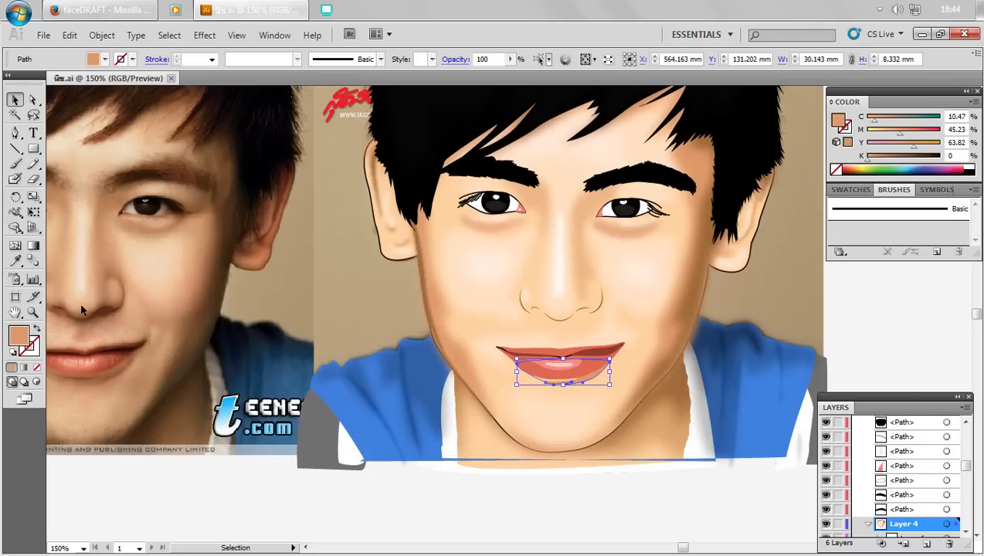
pyautogui.click(204, 35)
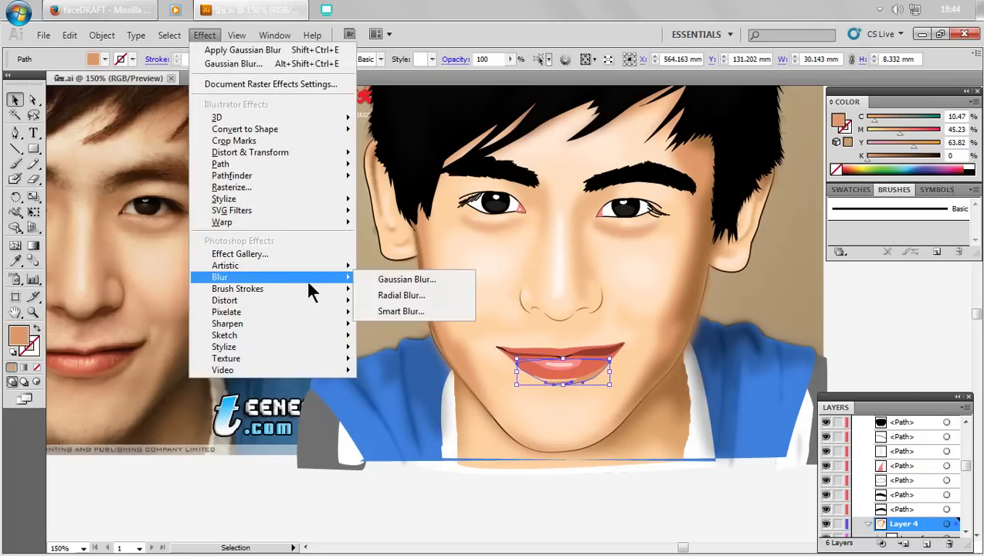
pyautogui.click(385, 274)
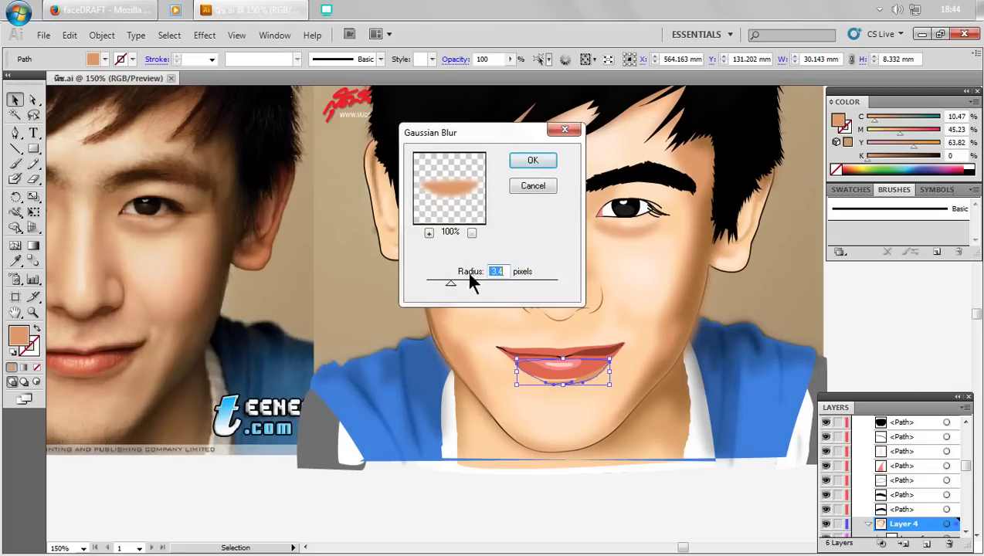
pyautogui.click(533, 160)
pyautogui.hotkey('ctrl', 'shift', 'a')
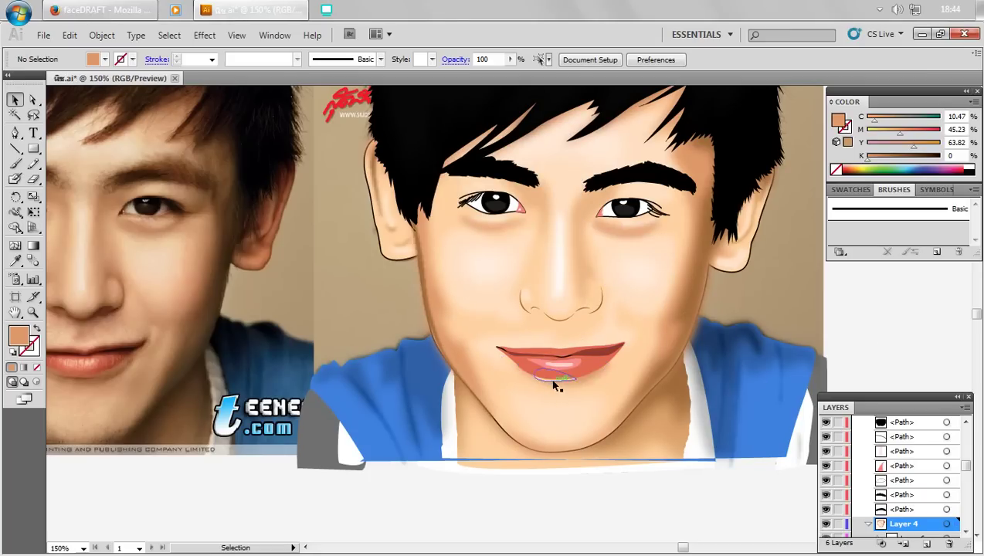
# - Recolour the lower-lip highlight with a sampled brown and blur it
pyautogui.click(553, 379)
pyautogui.moveTo(444, 377); pyautogui.dragTo(523, 390)
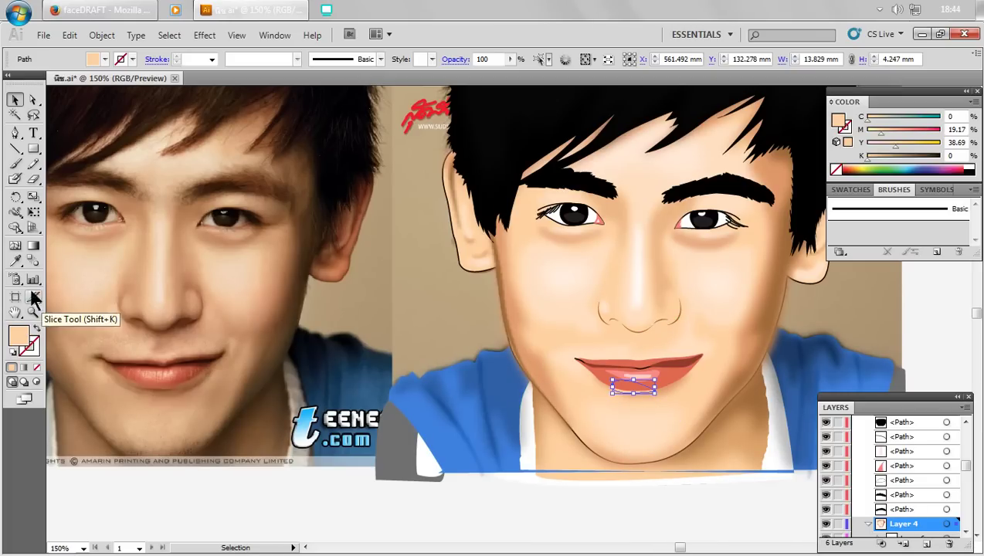
pyautogui.click(15, 261)
pyautogui.click(499, 272)
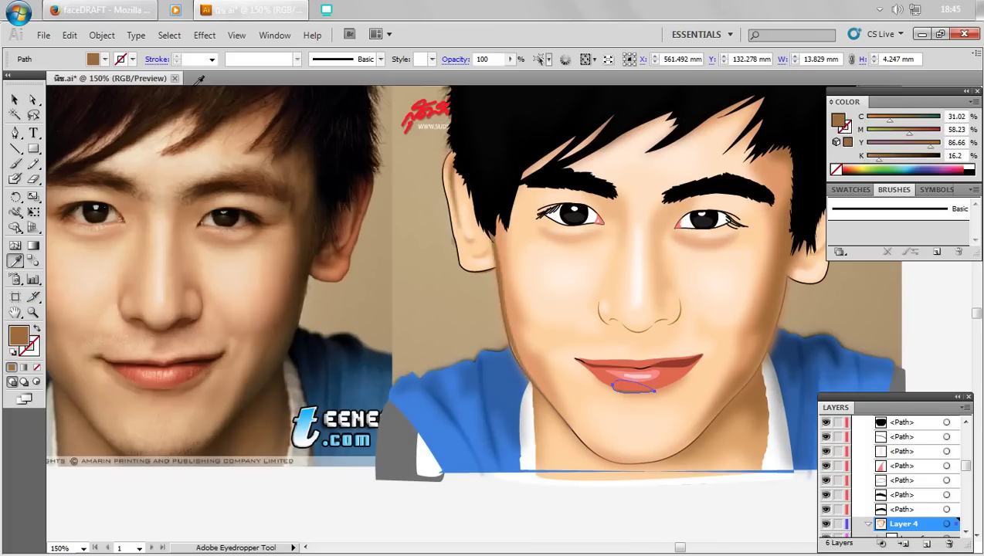
pyautogui.click(203, 37)
pyautogui.click(386, 279)
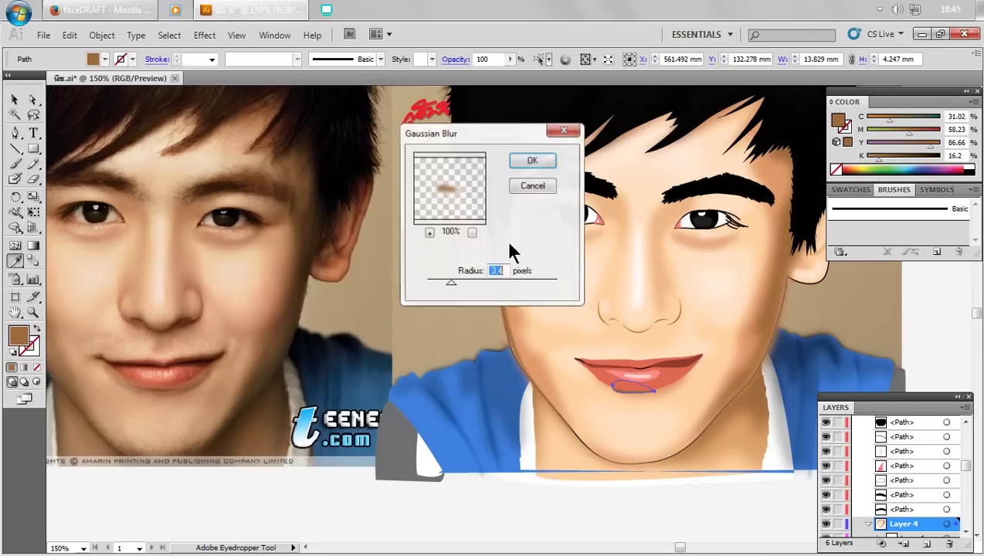
pyautogui.click(533, 161)
pyautogui.click(14, 100)
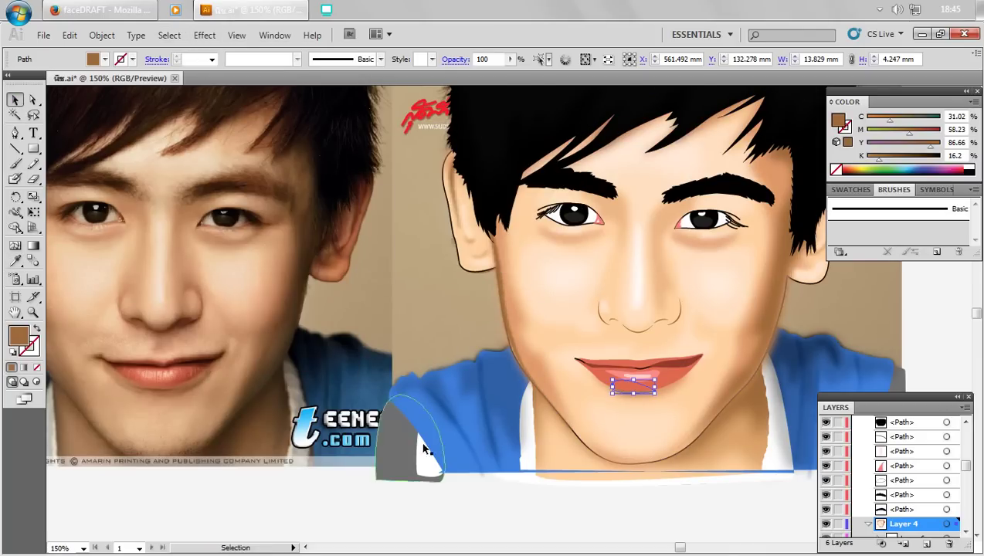
pyautogui.click(452, 509)
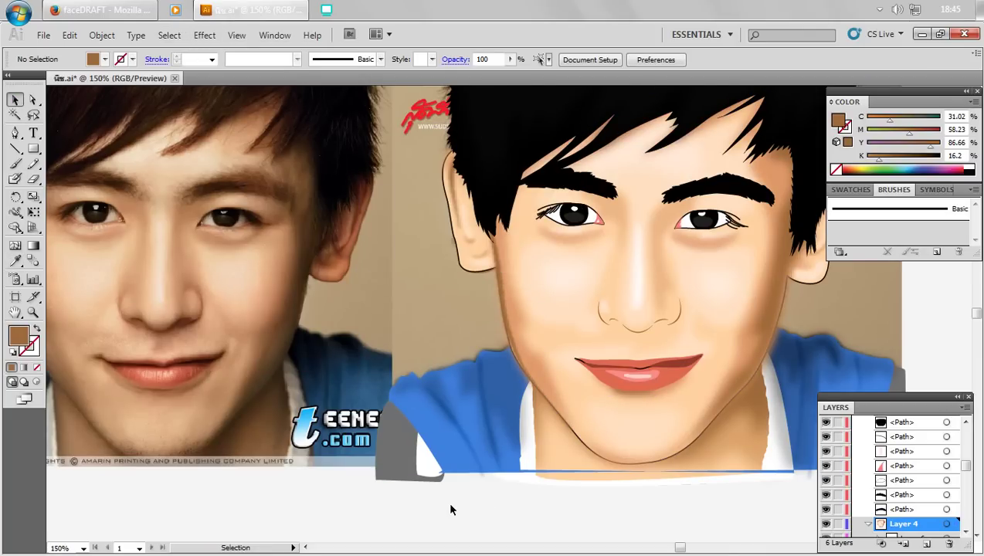
# - Set the small lower-lip shape to 57% opacity and apply a Gaussian Blur to it
pyautogui.click(633, 386)
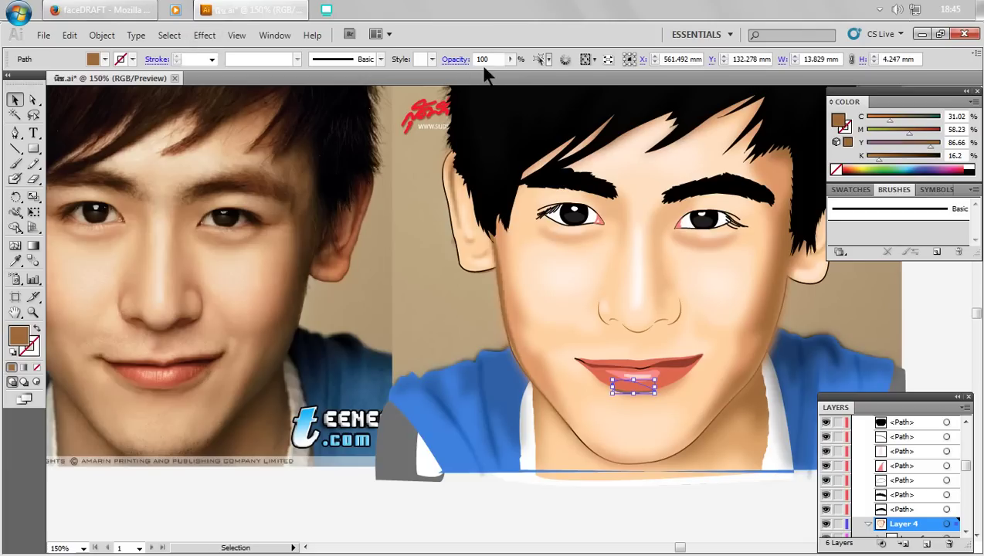
pyautogui.click(510, 60)
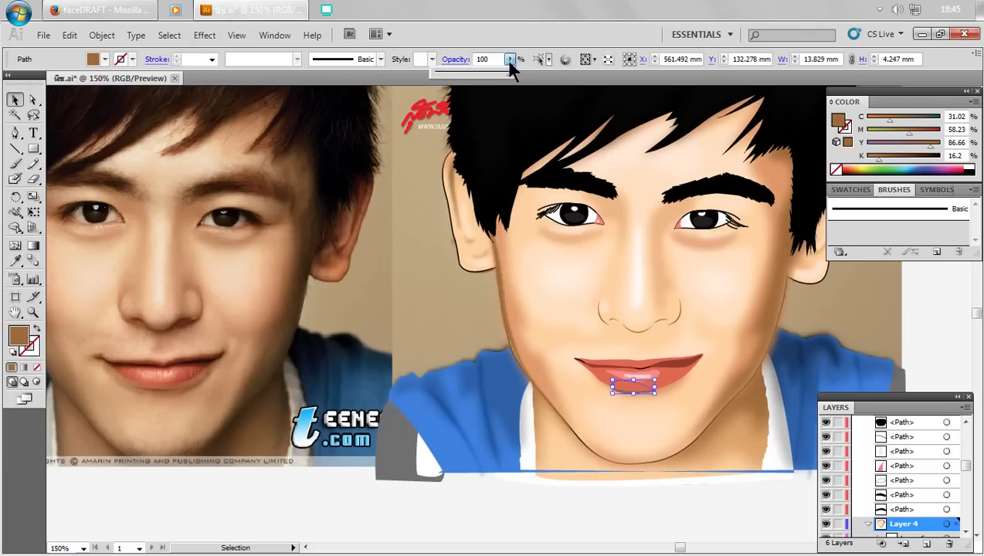
pyautogui.click(573, 518)
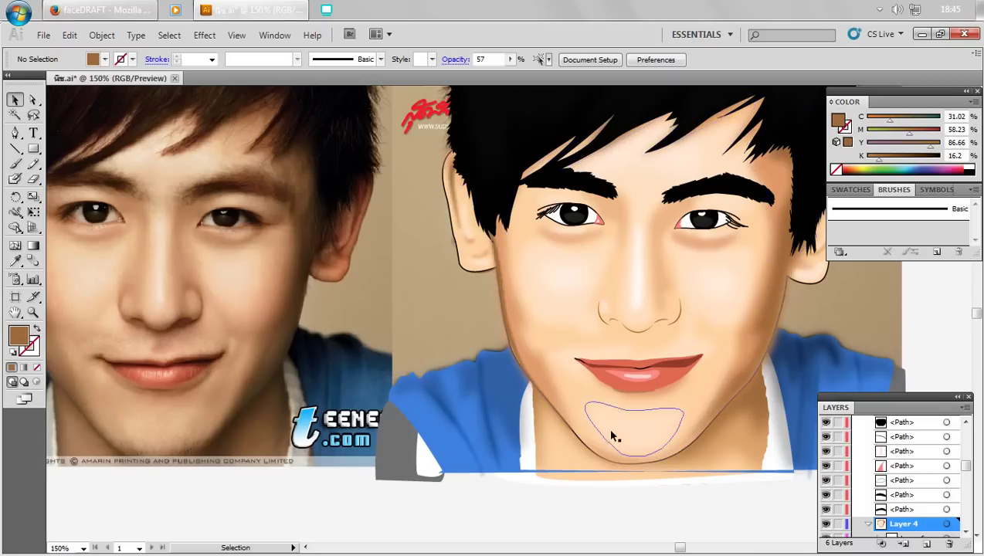
pyautogui.click(622, 395)
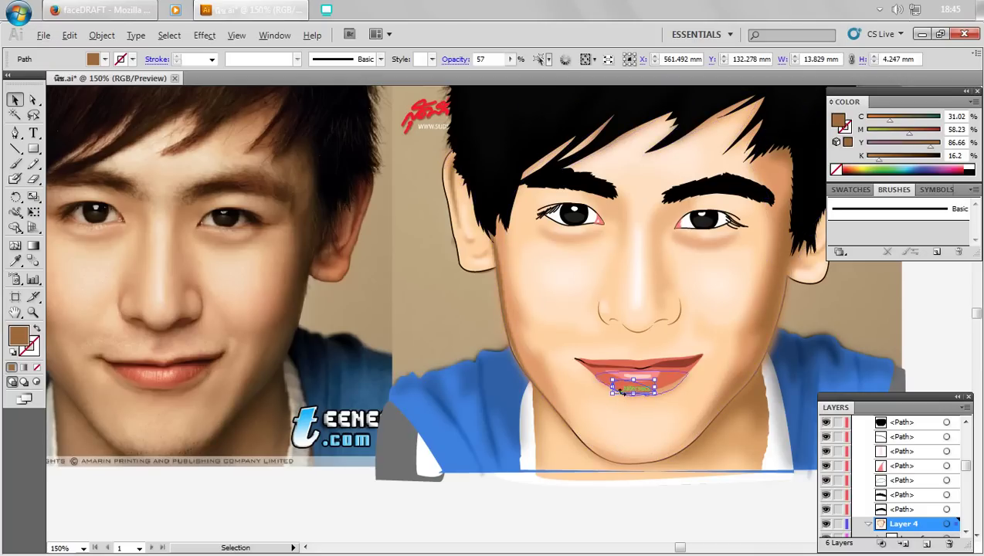
pyautogui.click(204, 35)
pyautogui.moveTo(219, 276)
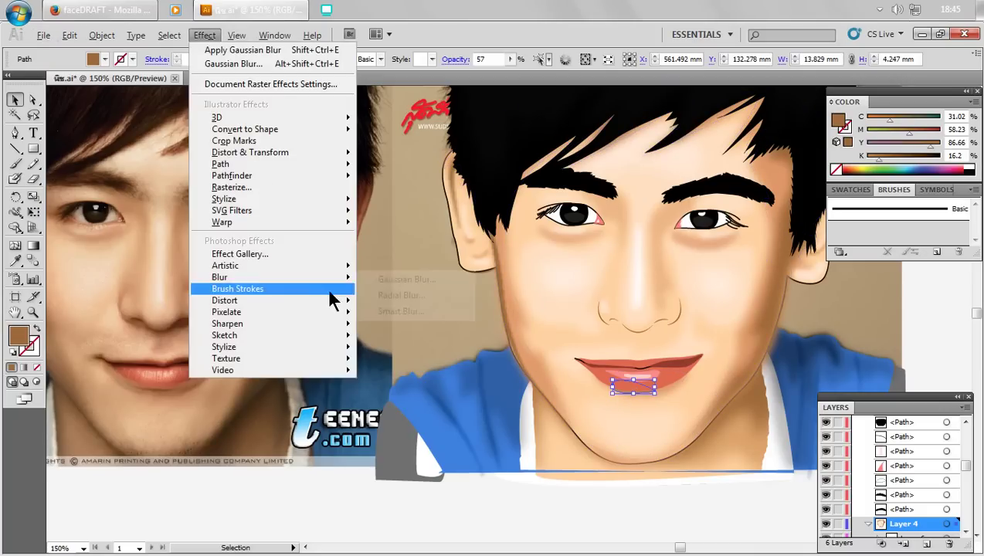
pyautogui.click(405, 276)
pyautogui.moveTo(431, 284); pyautogui.dragTo(435, 284)
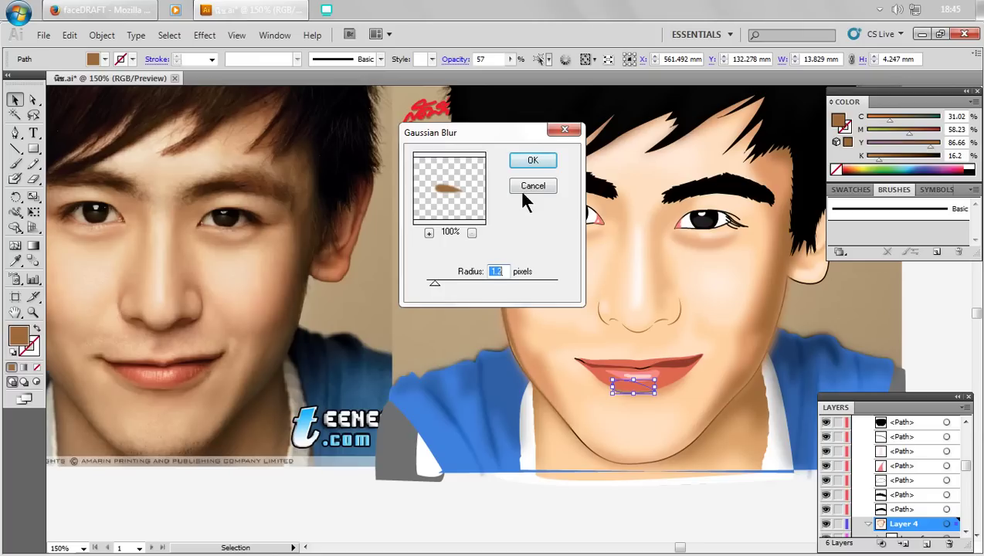
pyautogui.click(533, 160)
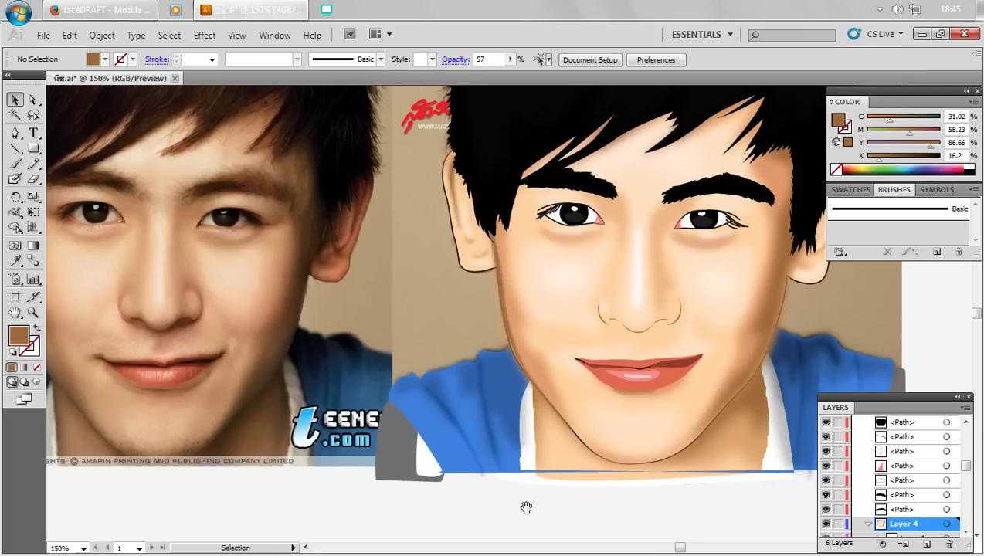
pyautogui.moveTo(518, 505); pyautogui.dragTo(485, 515)
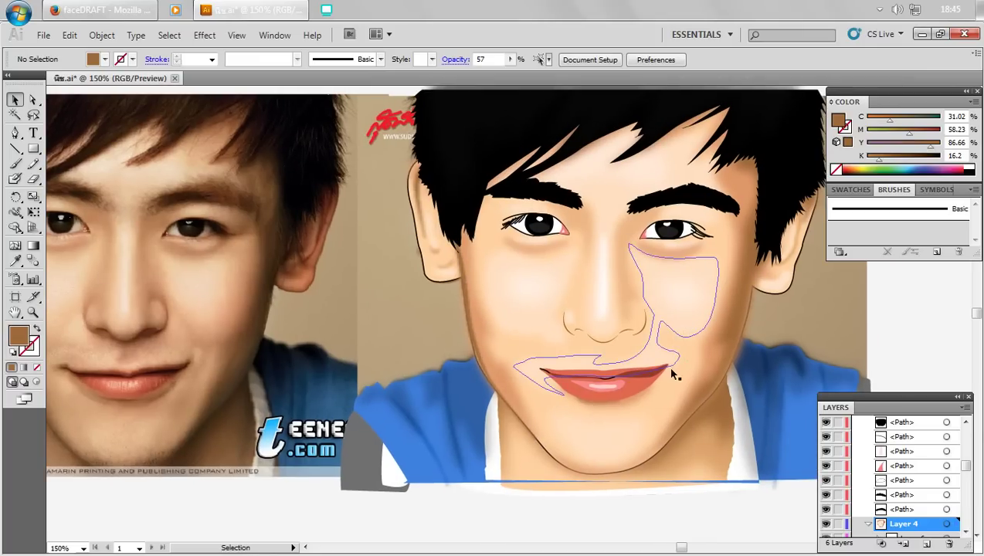
# - Select the two upper-lip shading paths and lower their opacity to 48%
pyautogui.scroll(1, 665, 378)
pyautogui.scroll(2, 641, 371)
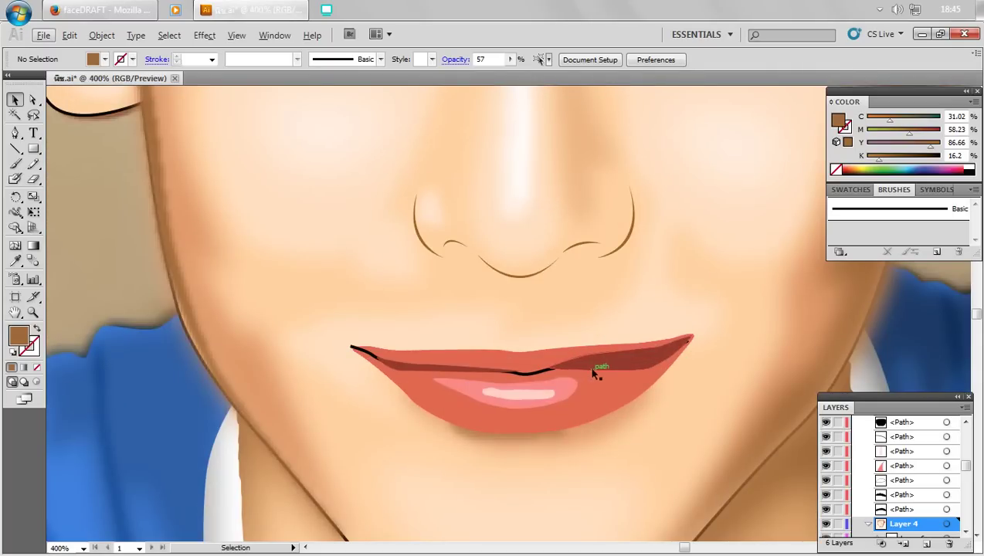
pyautogui.click(594, 374)
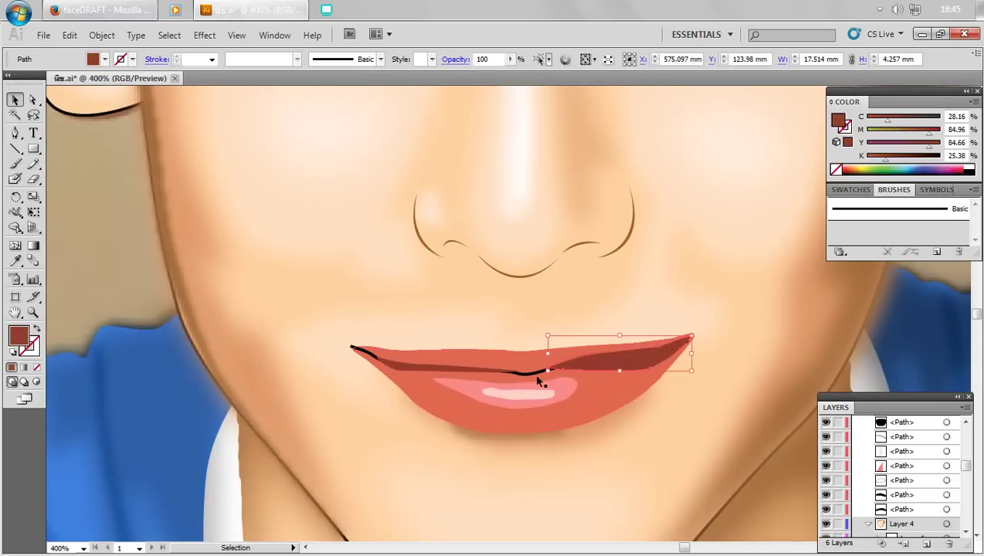
pyautogui.keyDown('shift'); pyautogui.click(456, 376); pyautogui.keyUp('shift')
pyautogui.click(511, 59)
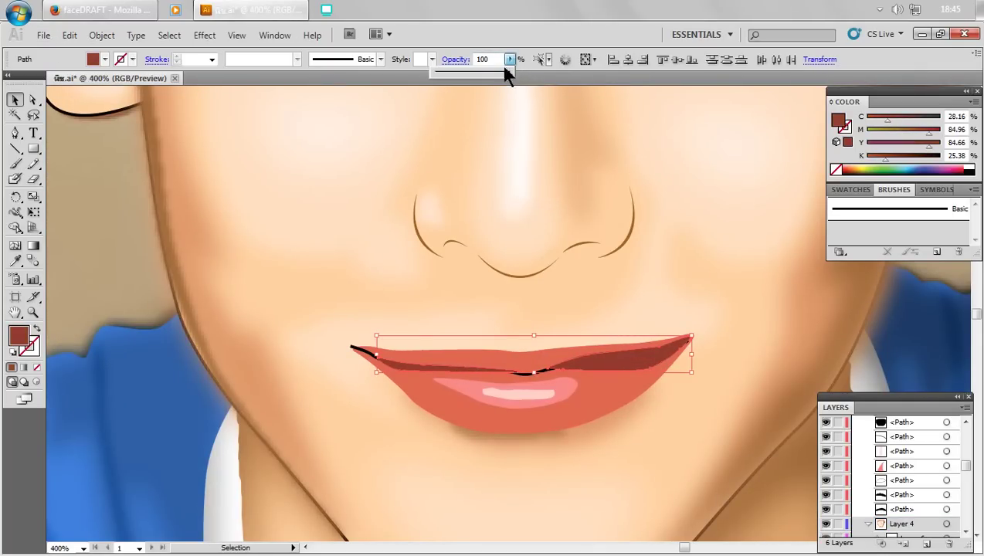
pyautogui.moveTo(509, 72); pyautogui.dragTo(458, 75)
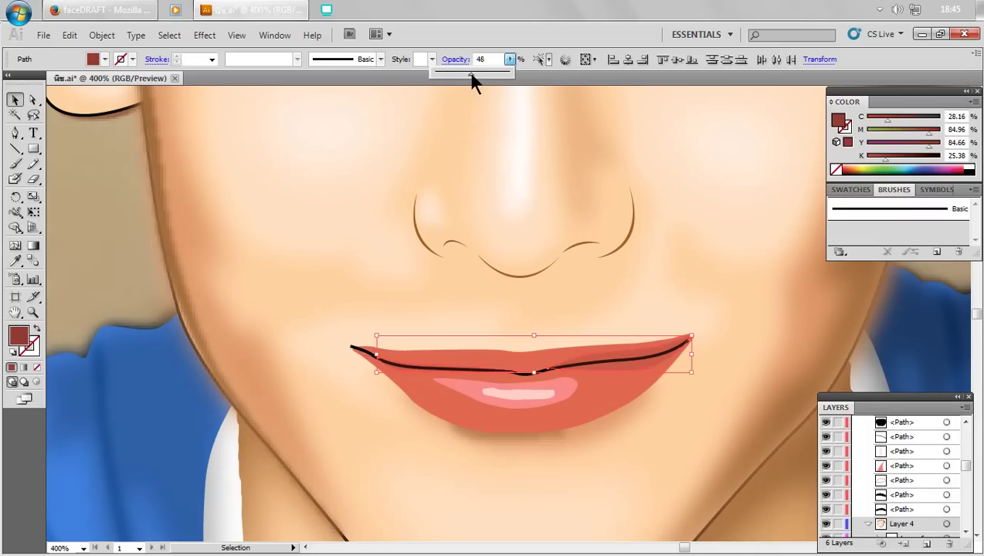
# - Apply a Gaussian Blur to the upper-lip shading, then reapply it with a smaller radius
pyautogui.click(215, 37)
pyautogui.moveTo(323, 274)
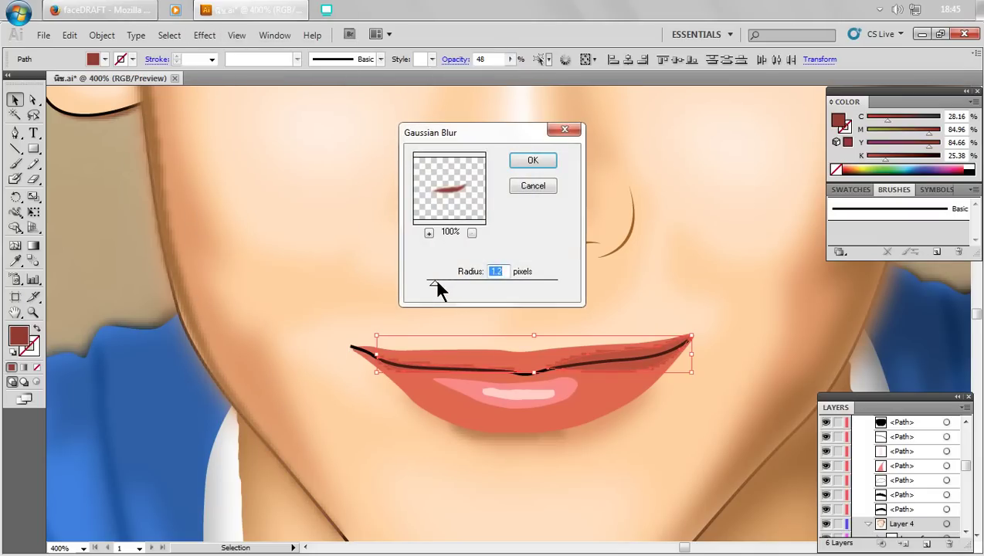
pyautogui.moveTo(437, 284); pyautogui.dragTo(444, 285)
pyautogui.click(533, 162)
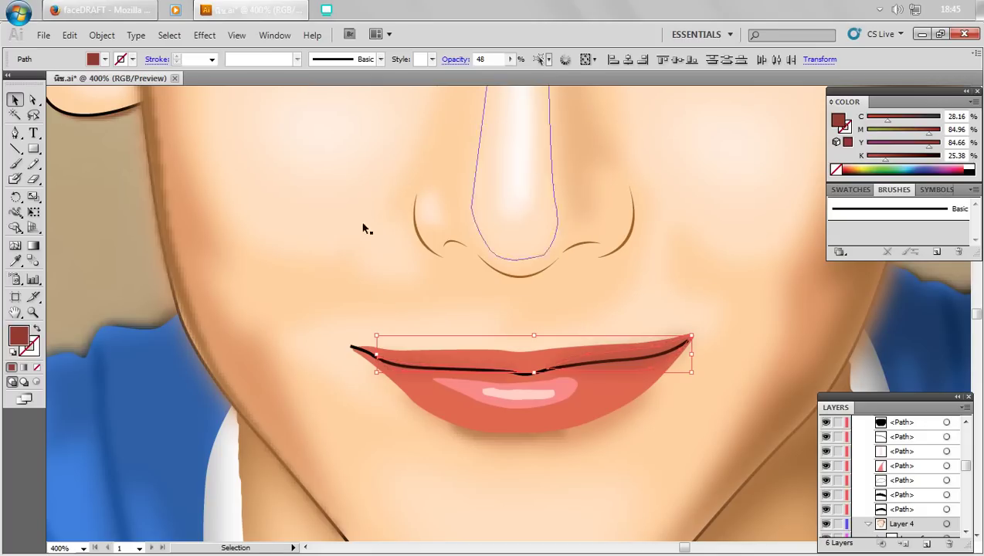
pyautogui.hotkey('ctrl', 'shift', 'a')
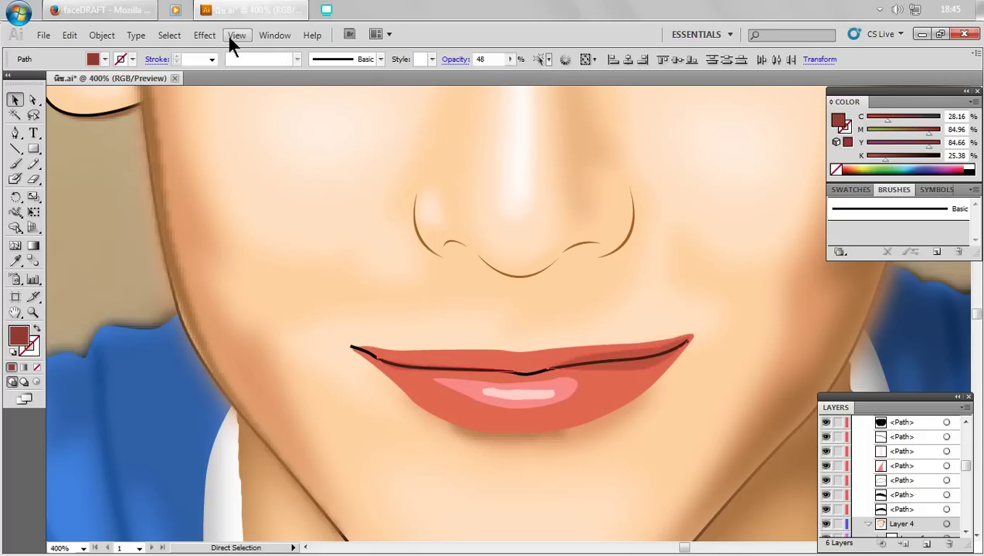
pyautogui.click(204, 34)
pyautogui.click(386, 276)
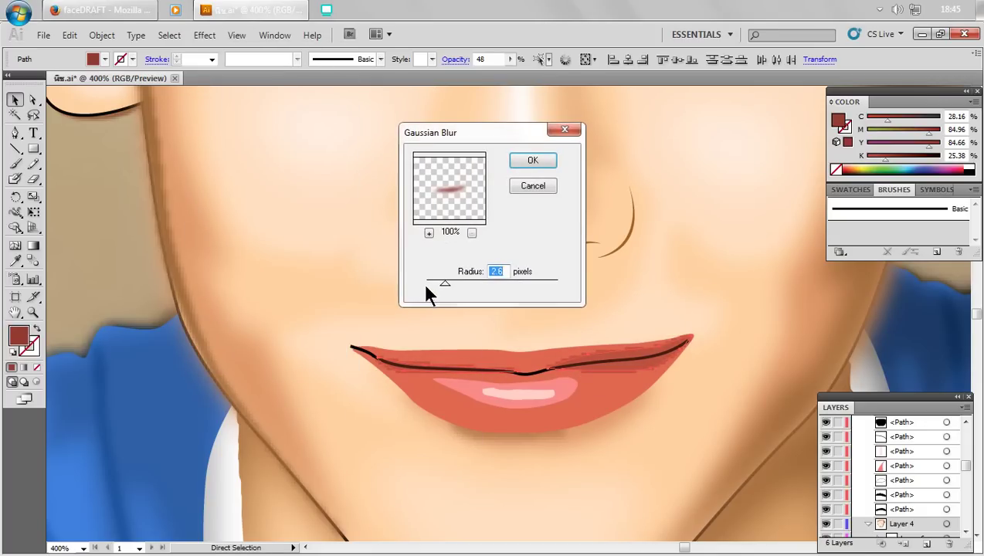
pyautogui.moveTo(440, 284); pyautogui.dragTo(437, 284)
pyautogui.click(522, 164)
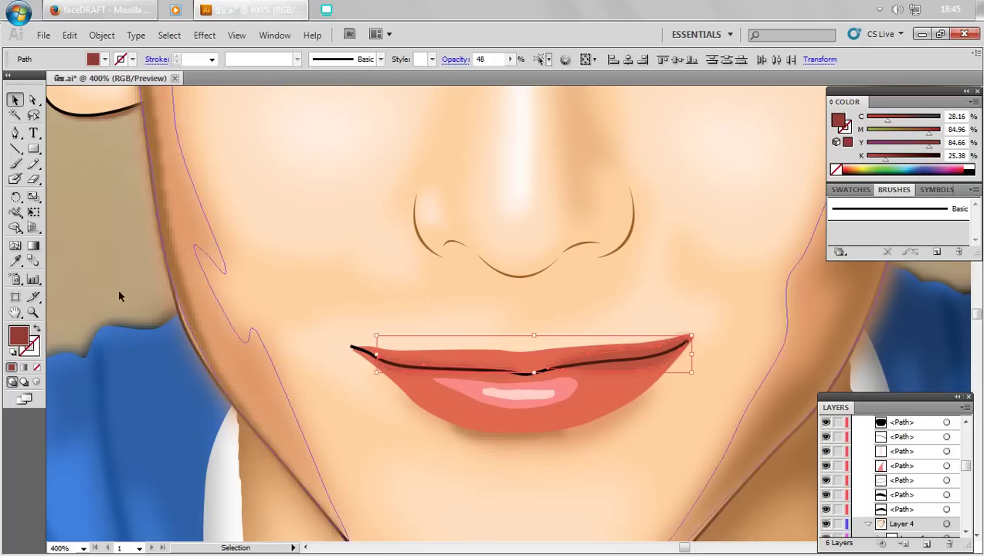
# - Change the upper-lip shading fill to the darker red 77332C
pyautogui.doubleClick(22, 340)
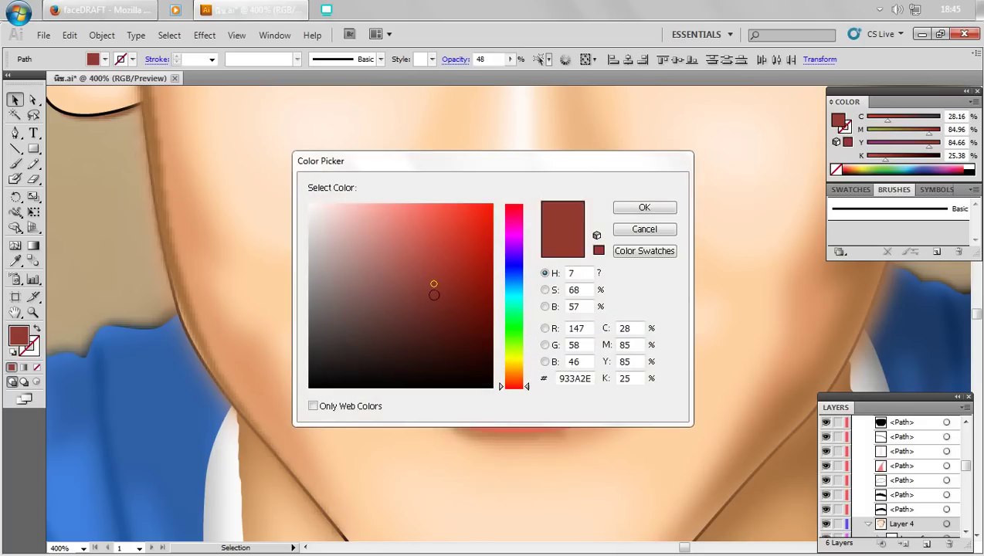
pyautogui.click(425, 301)
pyautogui.click(621, 212)
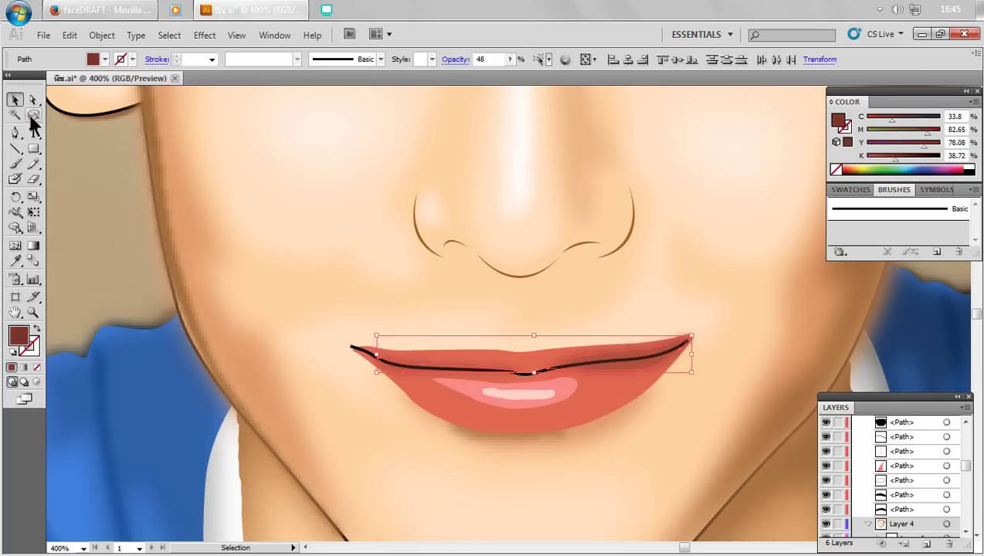
pyautogui.click(102, 240)
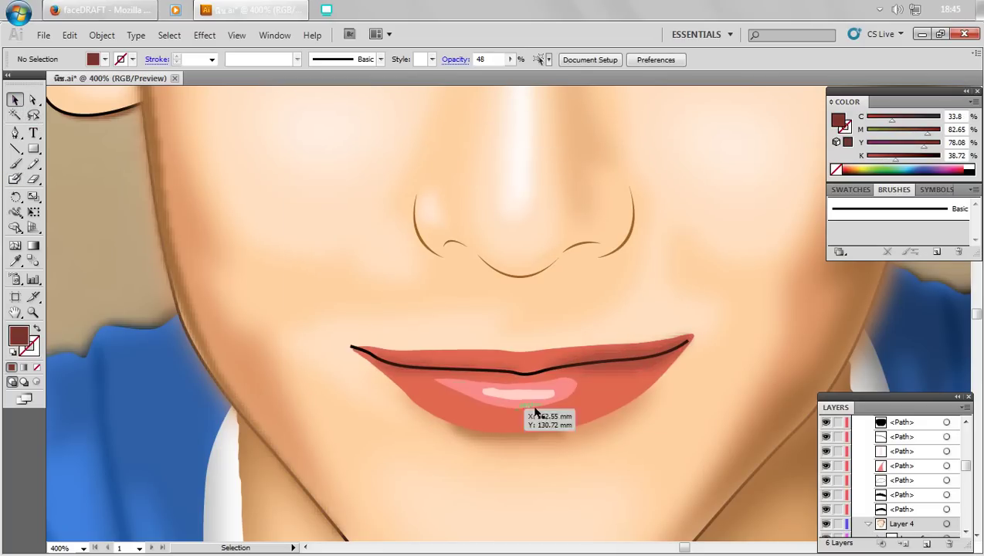
# - Apply a Gaussian Blur to the lower-lip highlight
pyautogui.click(559, 402)
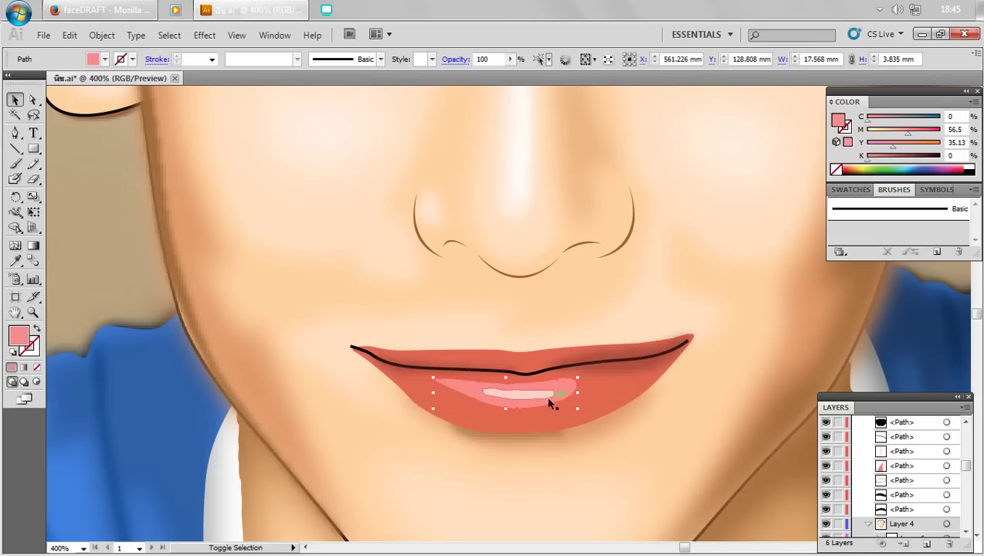
pyautogui.click(205, 35)
pyautogui.moveTo(220, 277)
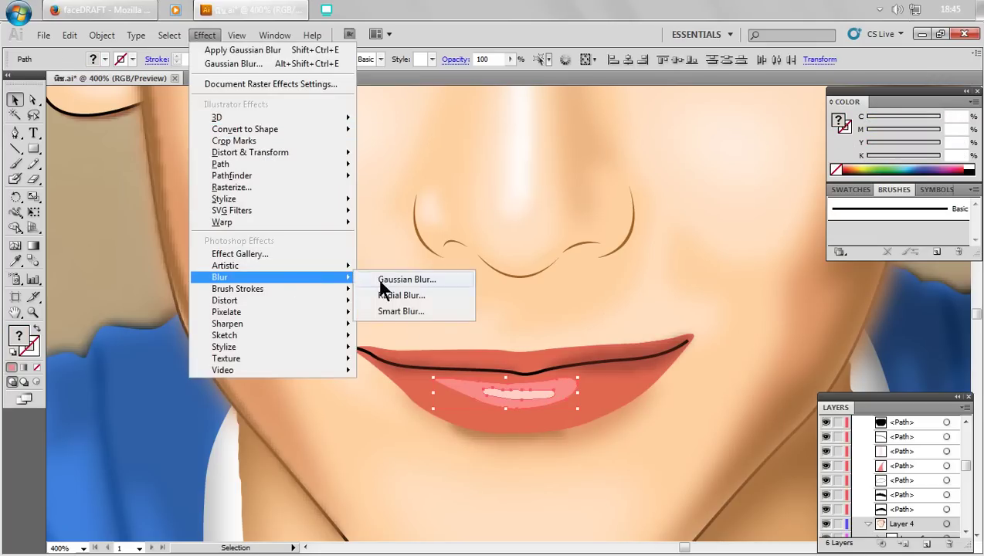
pyautogui.click(409, 279)
pyautogui.click(528, 165)
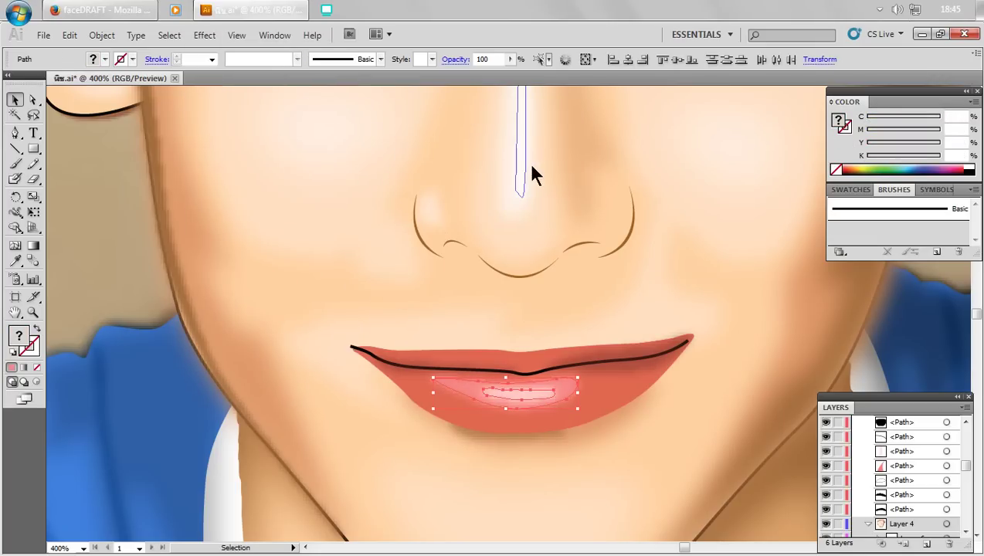
pyautogui.click(113, 246)
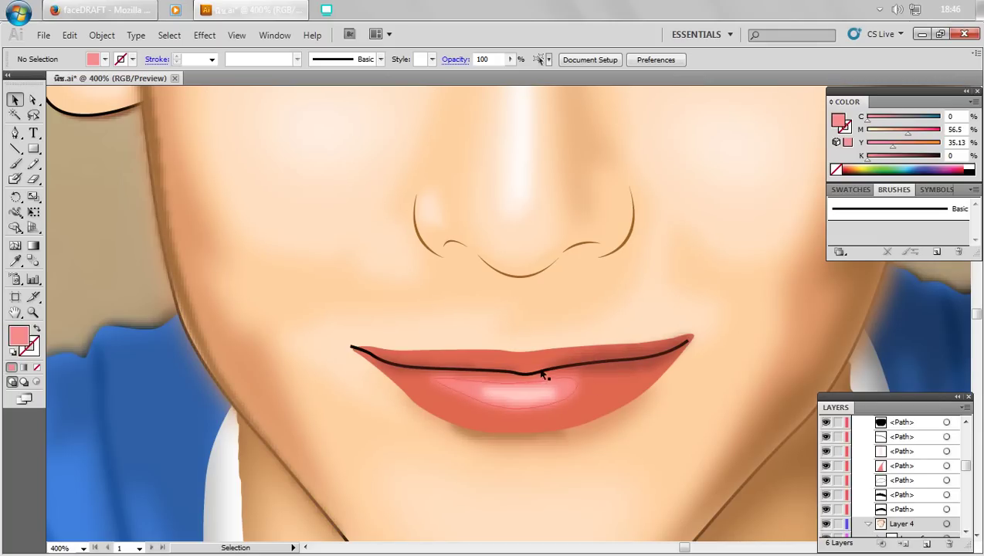
# - Give the line between the lips a 0.5-pixel Gaussian Blur
pyautogui.click(353, 349)
pyautogui.hotkey('ctrl', '-')
pyautogui.hotkey('ctrl', '-')
pyautogui.hotkey('ctrl', '-')
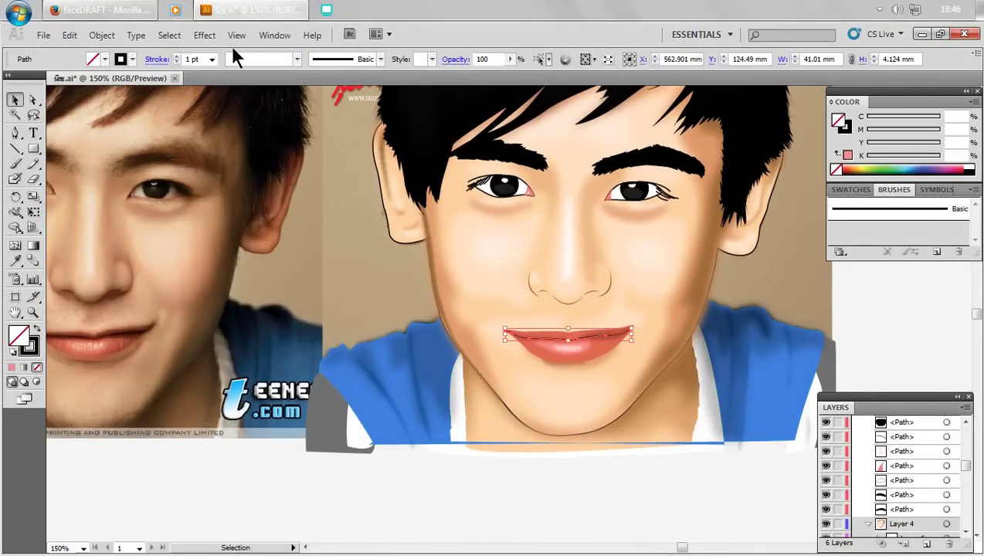
pyautogui.click(204, 36)
pyautogui.moveTo(220, 278)
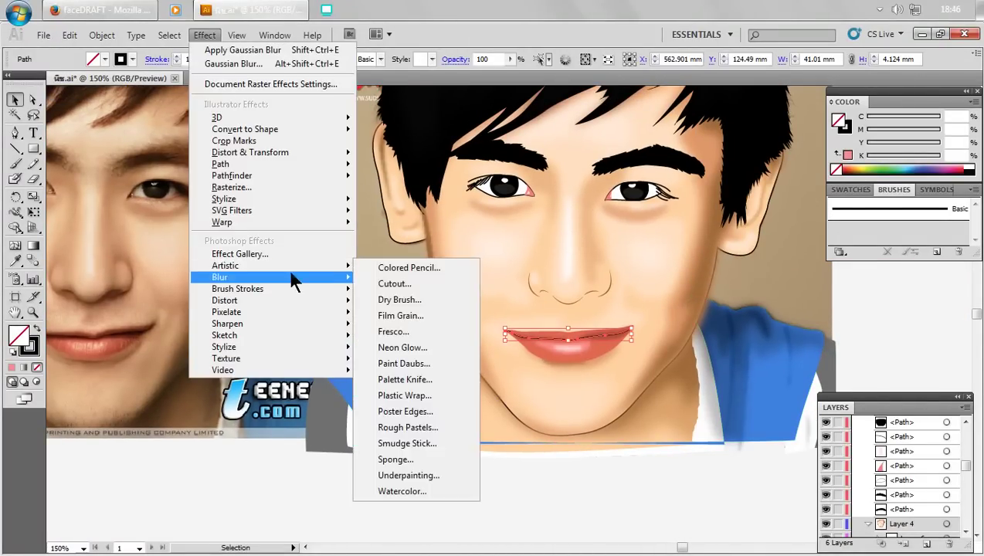
pyautogui.click(439, 281)
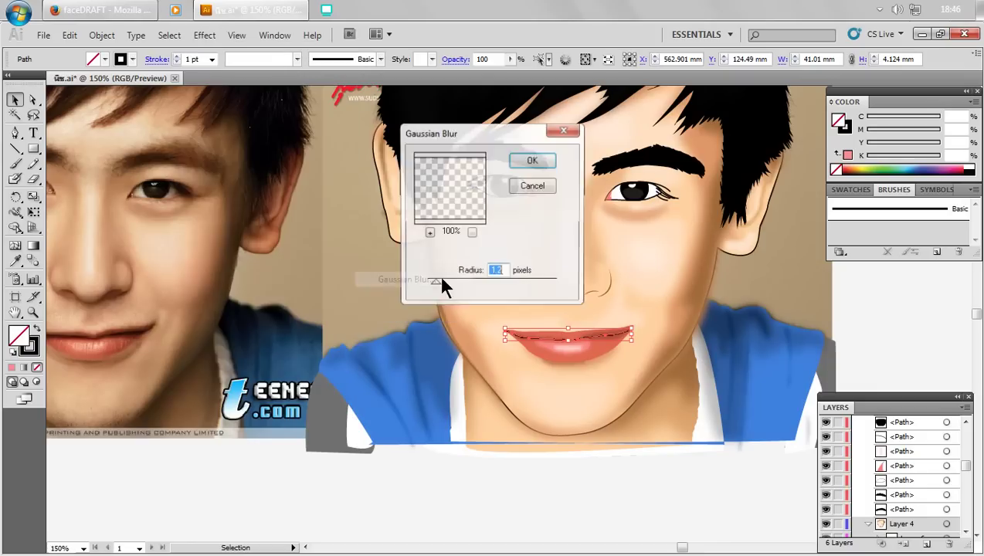
pyautogui.moveTo(435, 283); pyautogui.dragTo(430, 283)
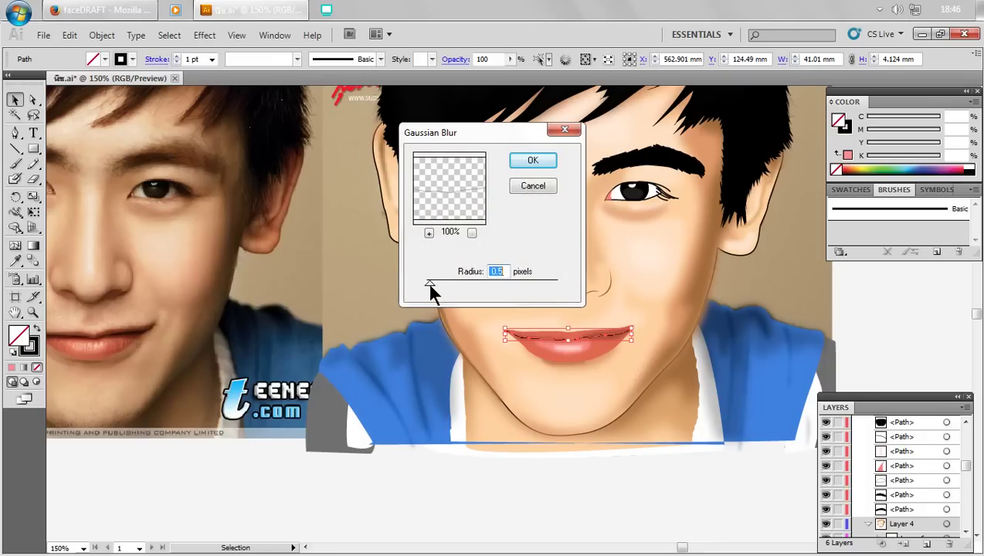
pyautogui.click(532, 162)
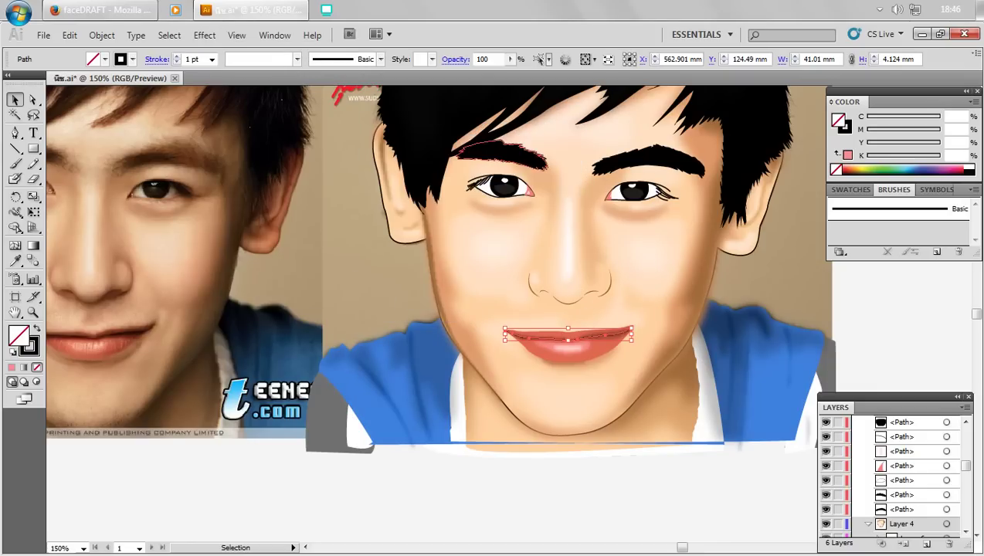
pyautogui.click(866, 300)
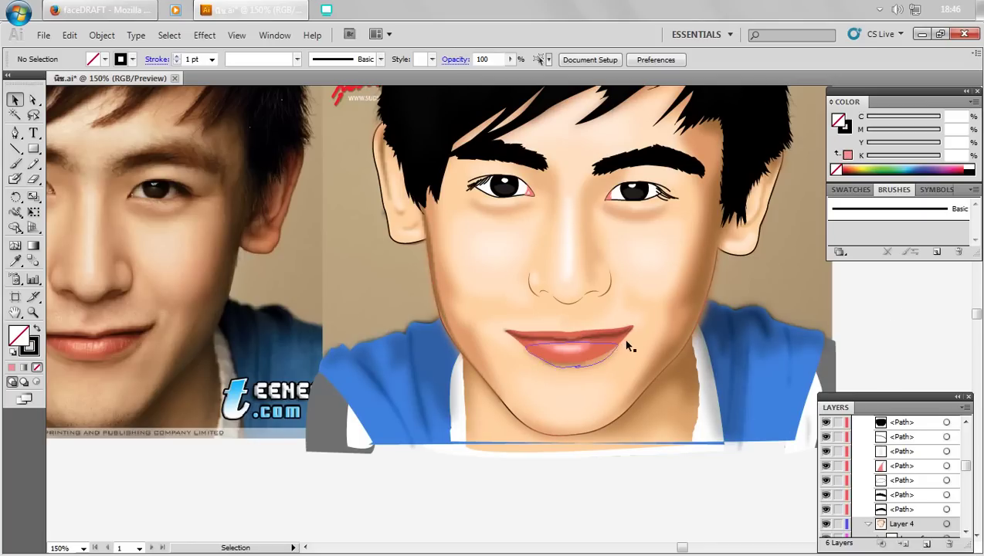
# - Apply a 1.4-pixel Gaussian Blur to the lip shapes, after one cancelled attempt
pyautogui.click(546, 334)
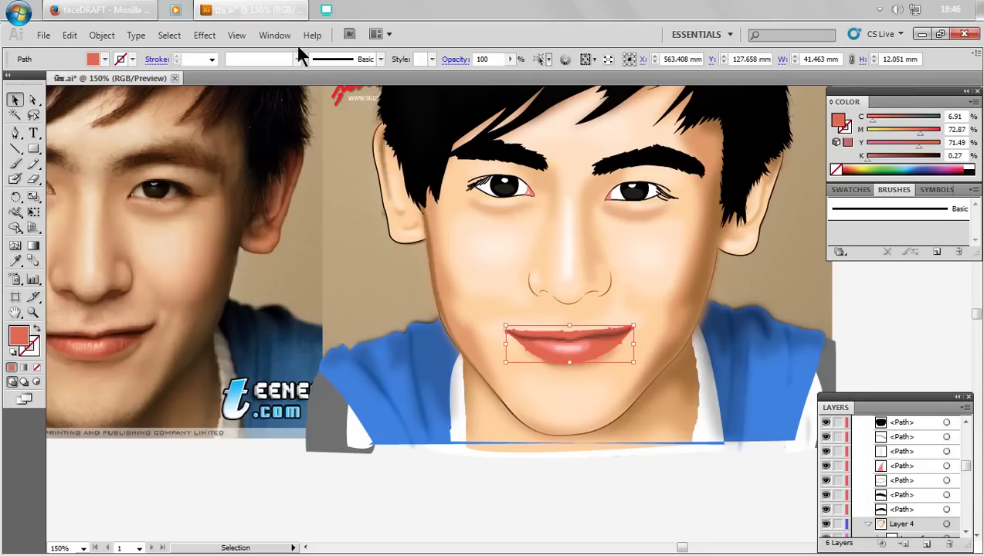
pyautogui.click(205, 34)
pyautogui.click(406, 279)
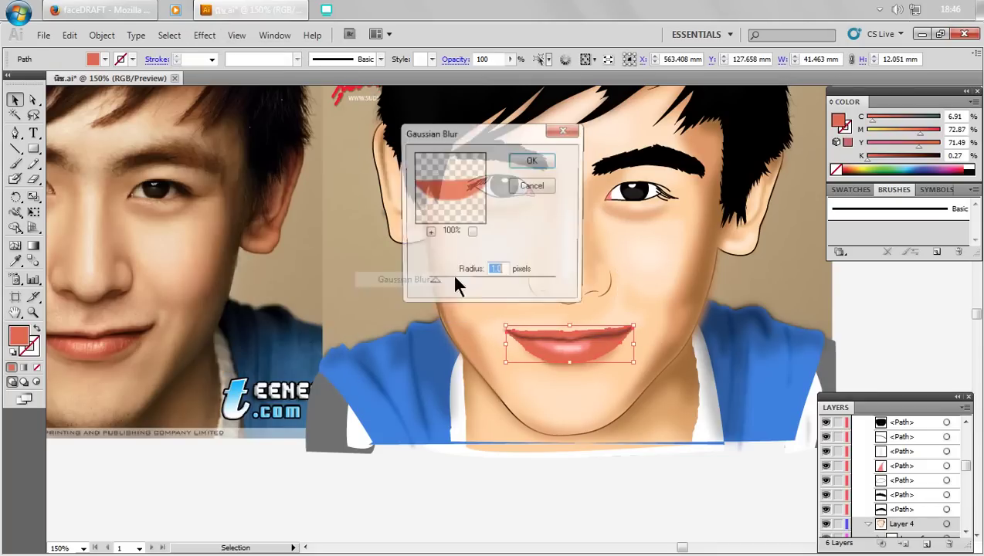
pyautogui.click(530, 185)
pyautogui.click(864, 302)
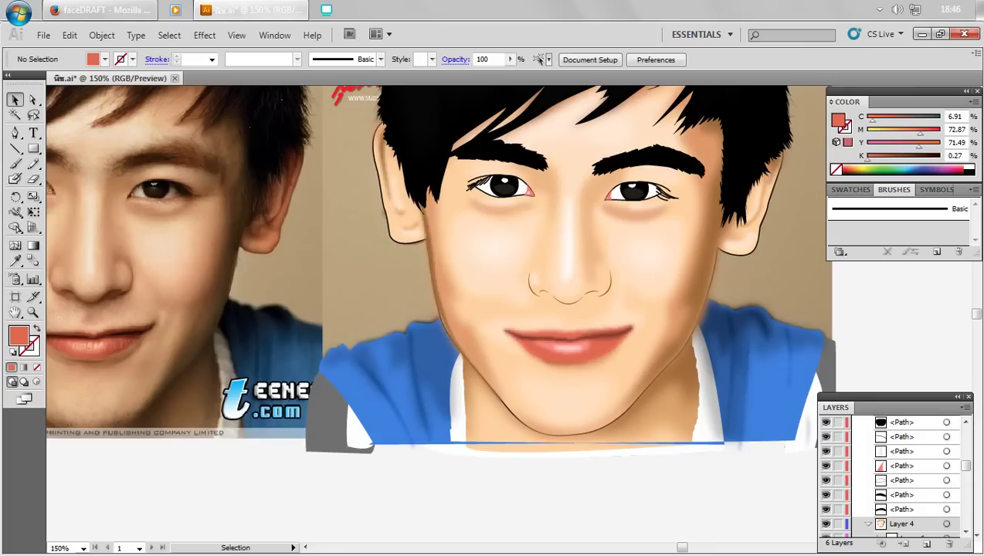
pyautogui.press('a')
pyautogui.click(205, 35)
pyautogui.moveTo(219, 277)
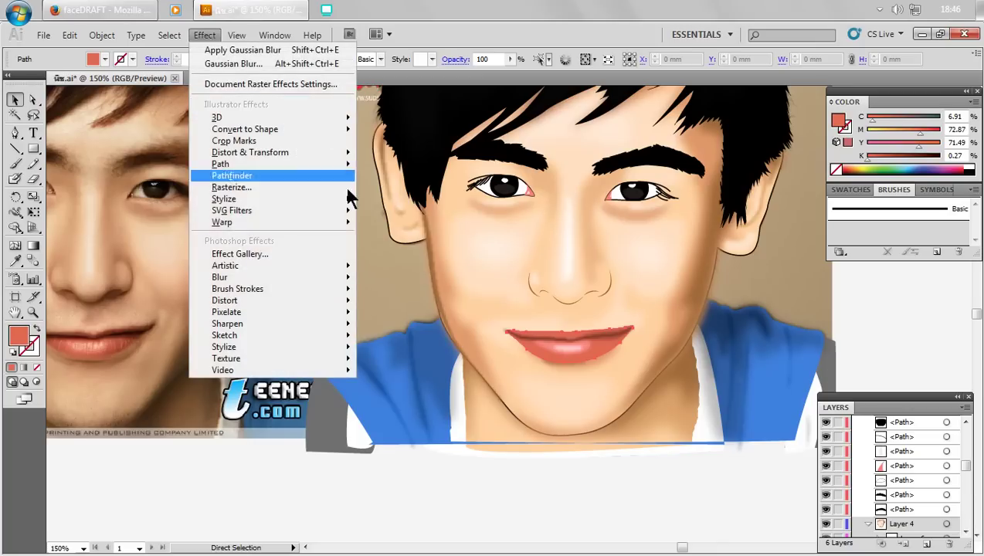
pyautogui.click(406, 280)
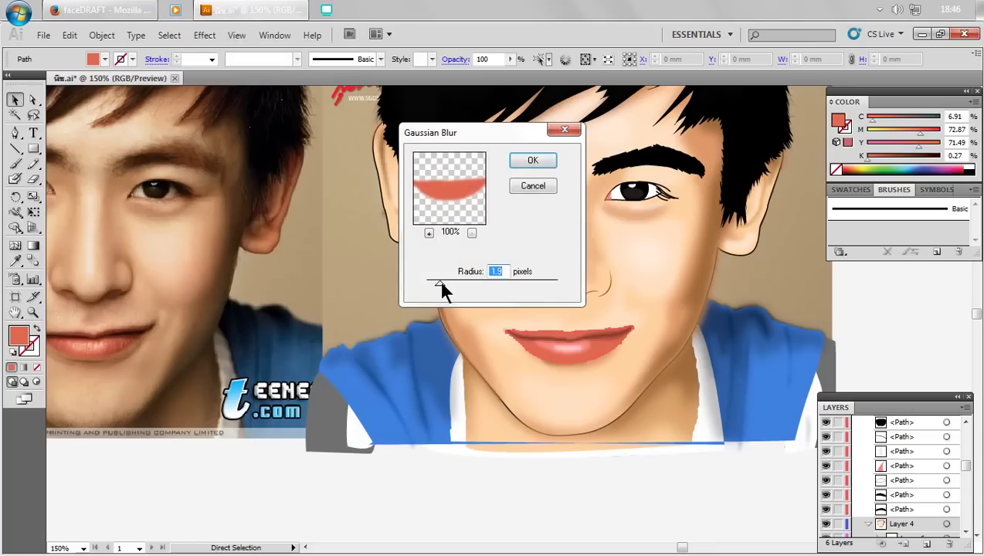
pyautogui.moveTo(441, 285); pyautogui.dragTo(436, 286)
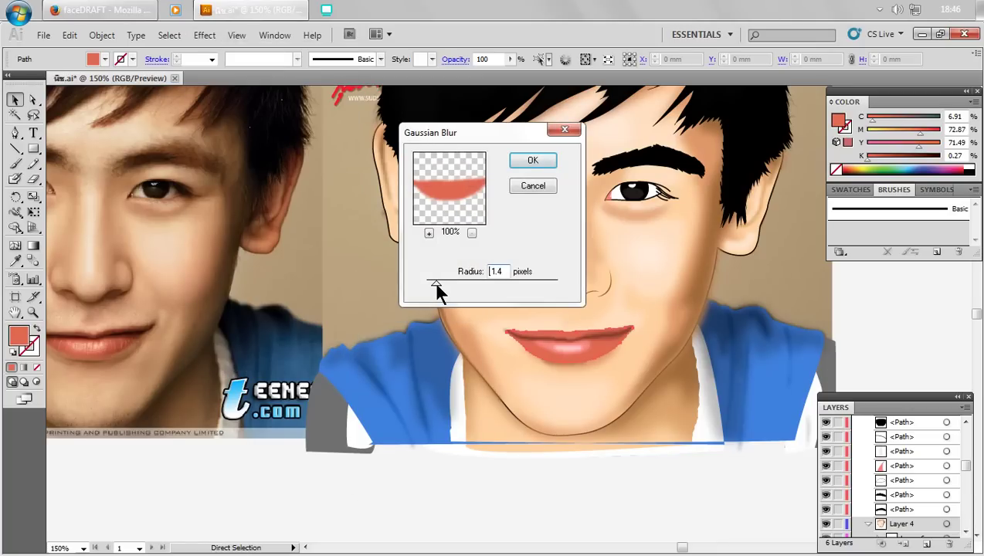
pyautogui.click(554, 160)
pyautogui.click(889, 313)
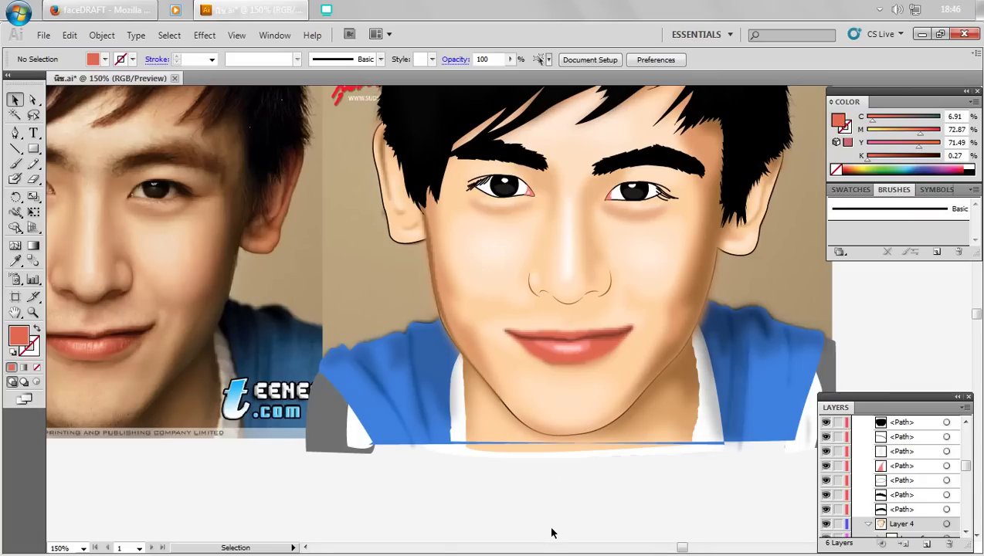
# - Select both eyeliner paths, try the ear's skin colour on them, then undo it
pyautogui.hotkey('ctrl', '-')
pyautogui.hotkey('ctrl', '-')
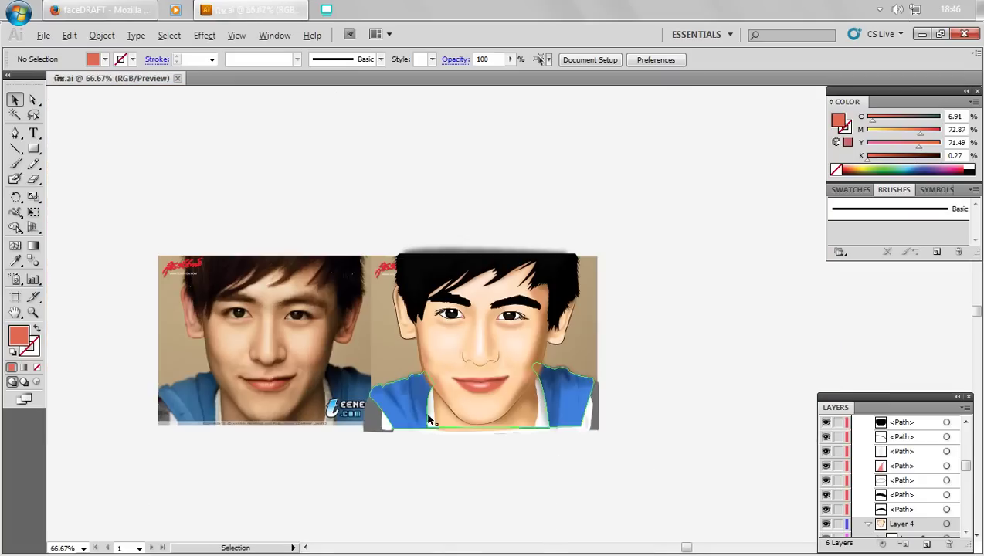
pyautogui.moveTo(497, 376); pyautogui.dragTo(536, 374)
pyautogui.hotkey('ctrl', '+')
pyautogui.hotkey('ctrl', '+')
pyautogui.hotkey('ctrl', '+')
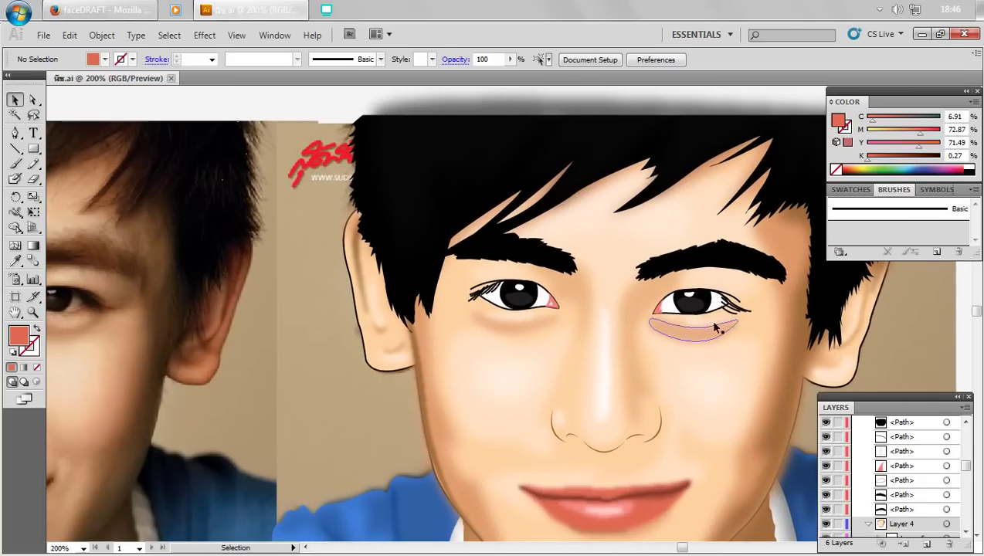
pyautogui.hotkey('ctrl', '+')
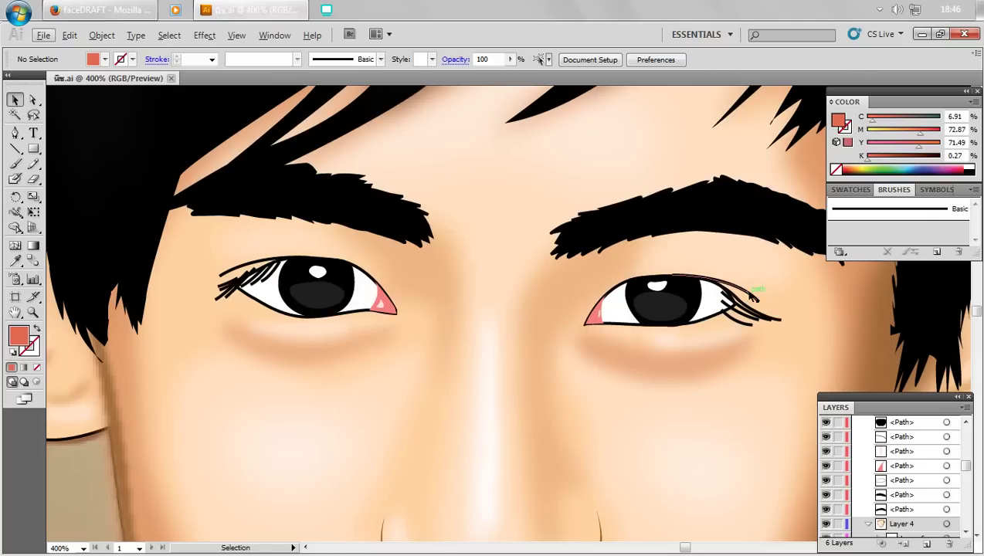
pyautogui.click(738, 294)
pyautogui.keyDown('shift'); pyautogui.click(255, 266); pyautogui.keyUp('shift')
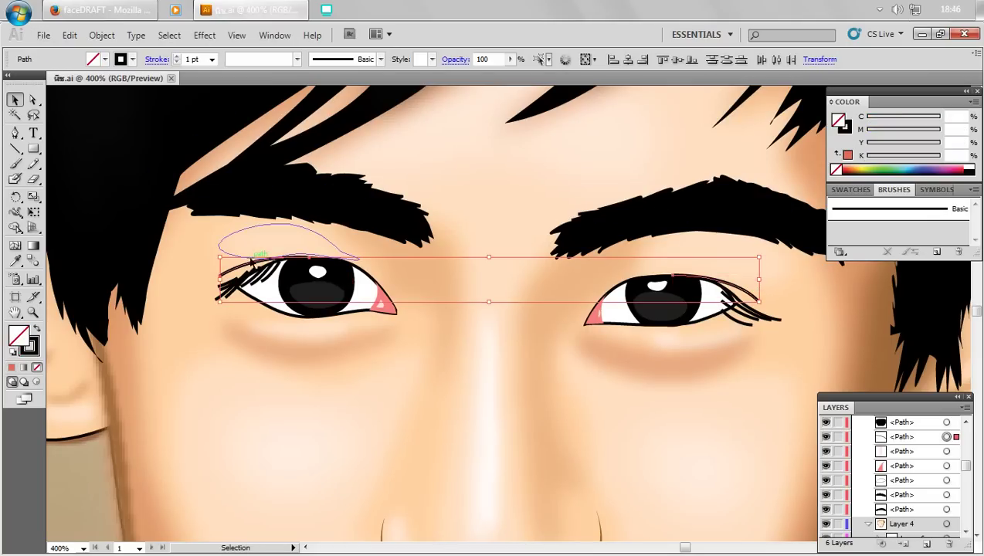
pyautogui.click(14, 261)
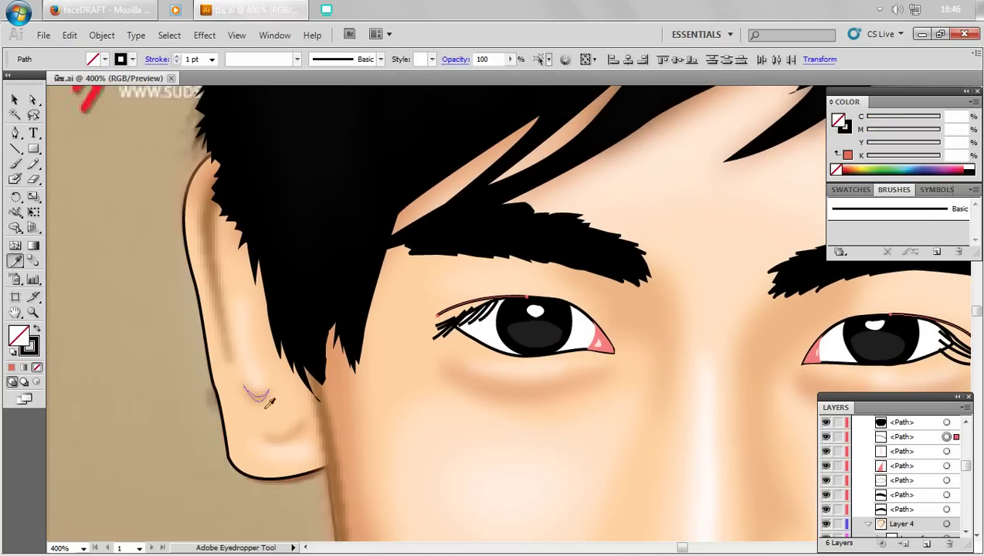
pyautogui.click(263, 397)
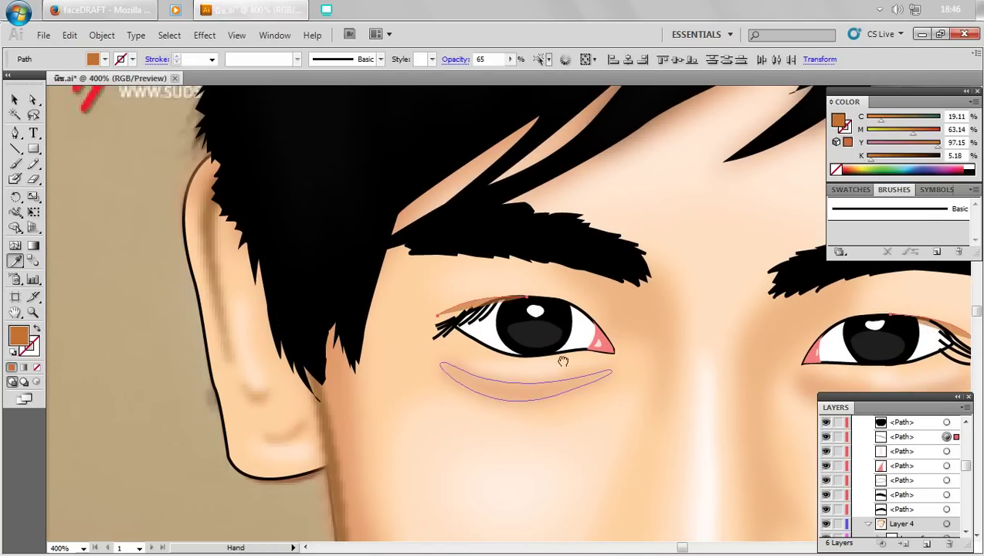
pyautogui.moveTo(564, 361)
pyautogui.mouseDown()
pyautogui.moveTo(11, 384)
pyautogui.moveTo(119, 383)
pyautogui.mouseUp()
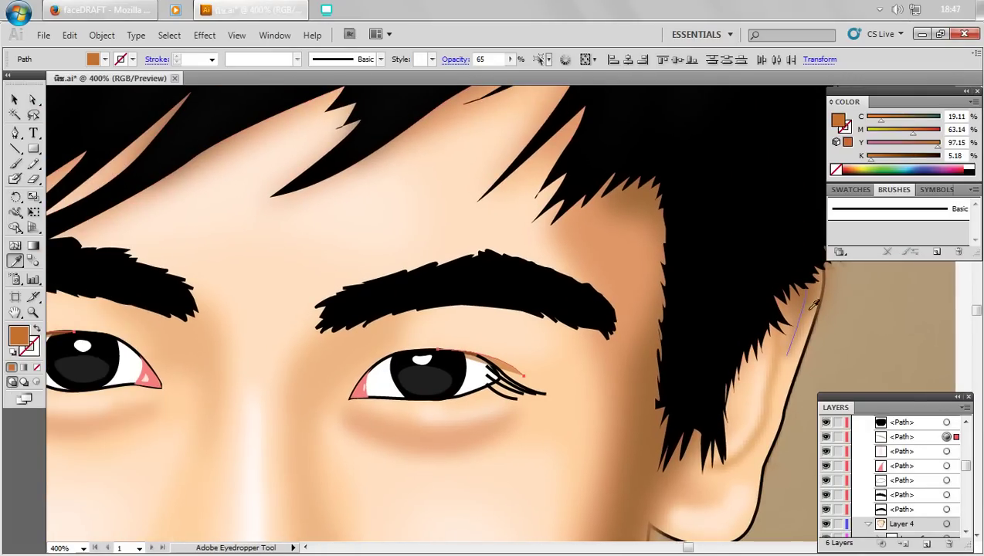
pyautogui.hotkey('ctrl', 'z')
pyautogui.hotkey('ctrl', '-')
pyautogui.moveTo(386, 402)
pyautogui.mouseDown()
pyautogui.moveTo(569, 389)
pyautogui.moveTo(585, 363)
pyautogui.mouseUp()
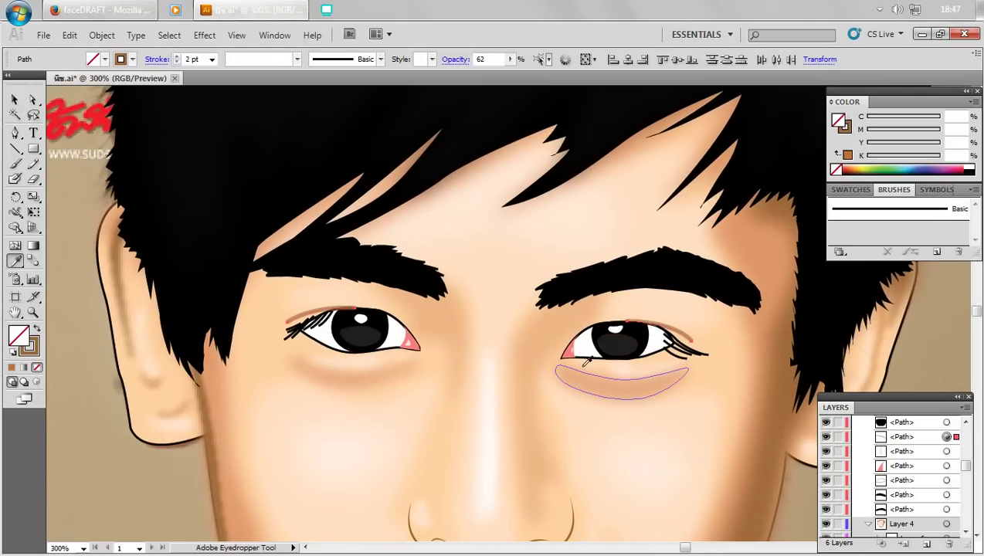
# - Apply a 1.4-pixel Gaussian Blur to both eyeliner paths
pyautogui.click(205, 34)
pyautogui.click(405, 279)
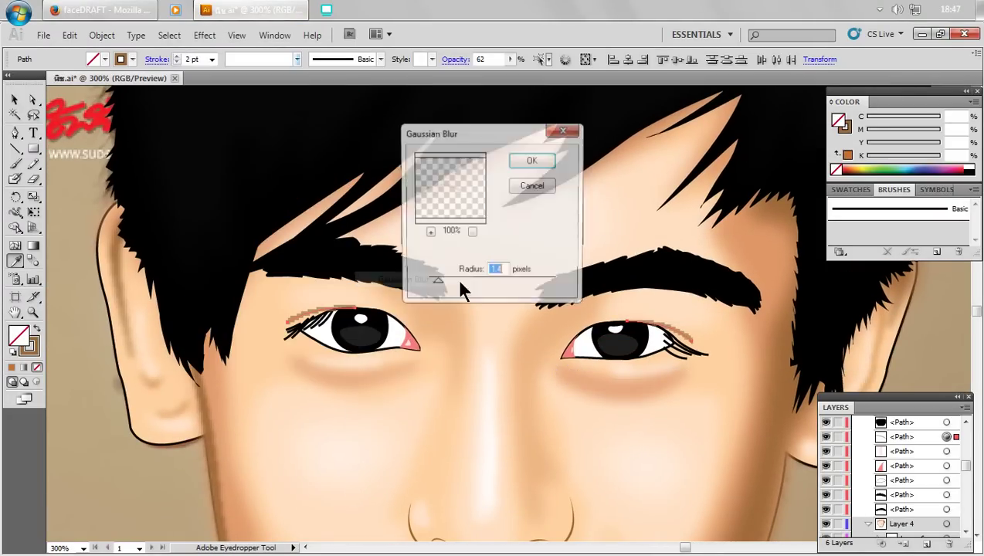
pyautogui.click(540, 161)
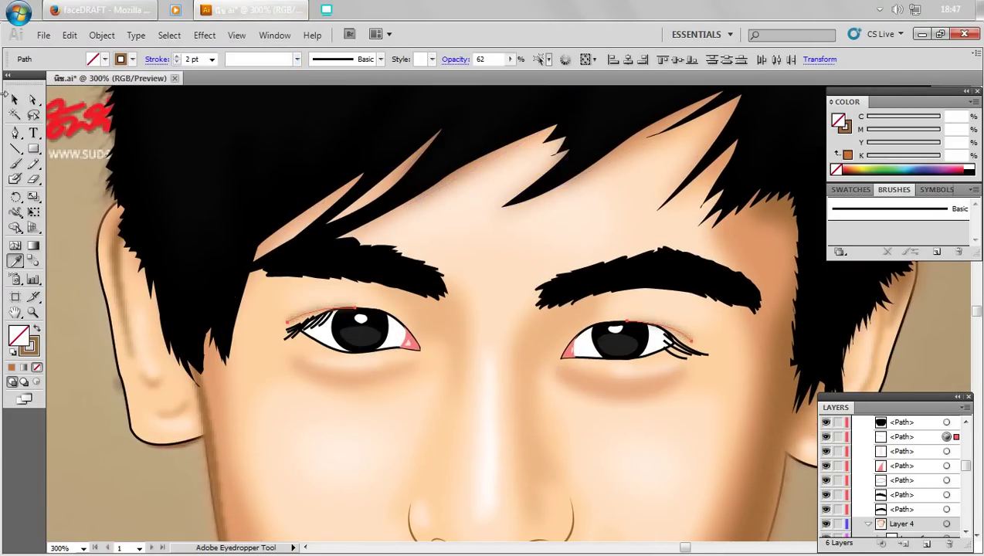
pyautogui.click(14, 98)
pyautogui.click(84, 255)
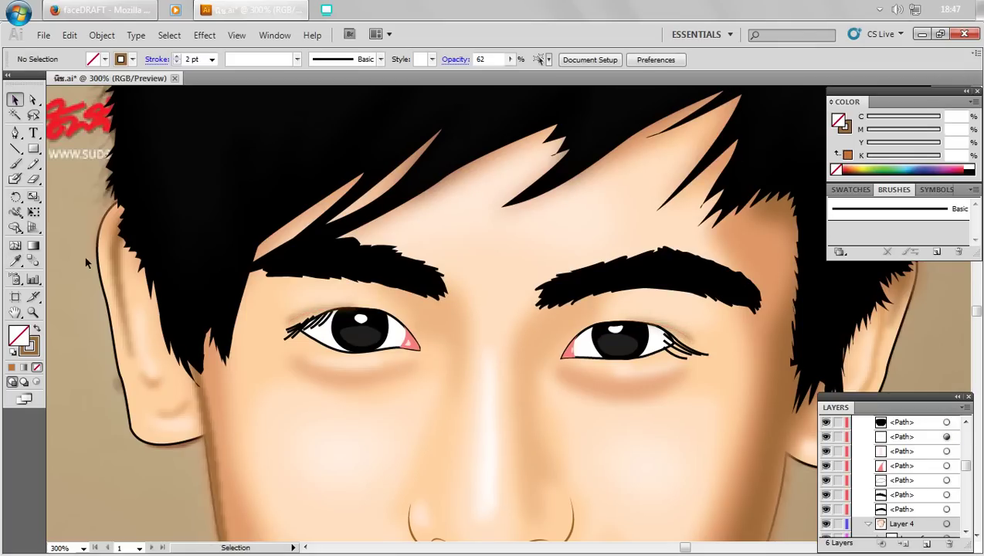
# - Recolour the stroke of both eyeliners a deeper brown
pyautogui.click(686, 340)
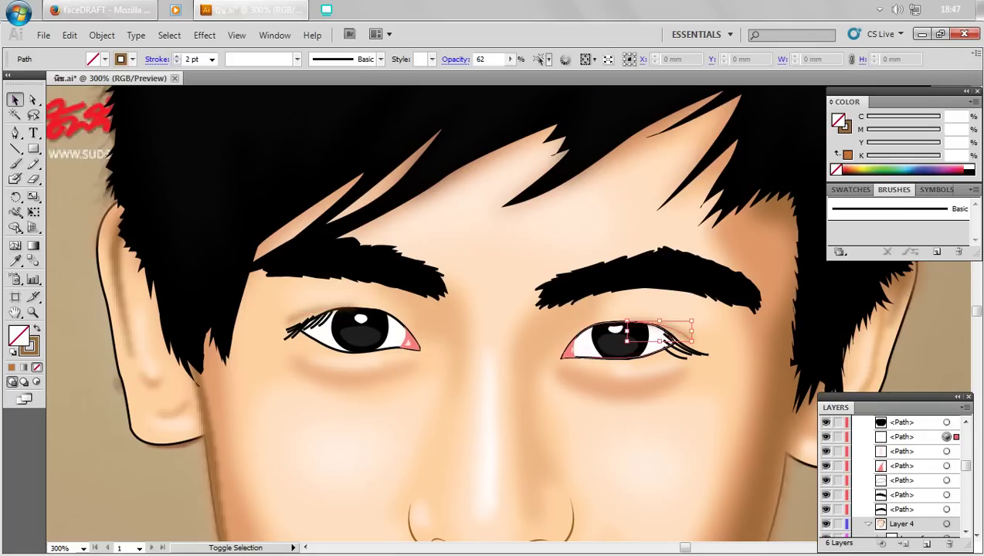
pyautogui.keyDown('shift'); pyautogui.click(308, 317); pyautogui.keyUp('shift')
pyautogui.click(31, 348)
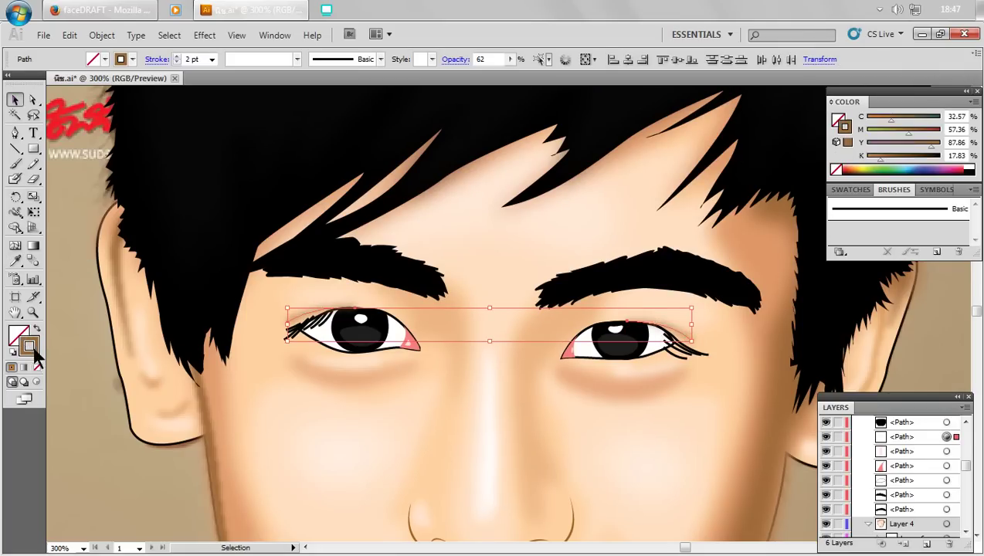
pyautogui.doubleClick(31, 347)
pyautogui.click(466, 275)
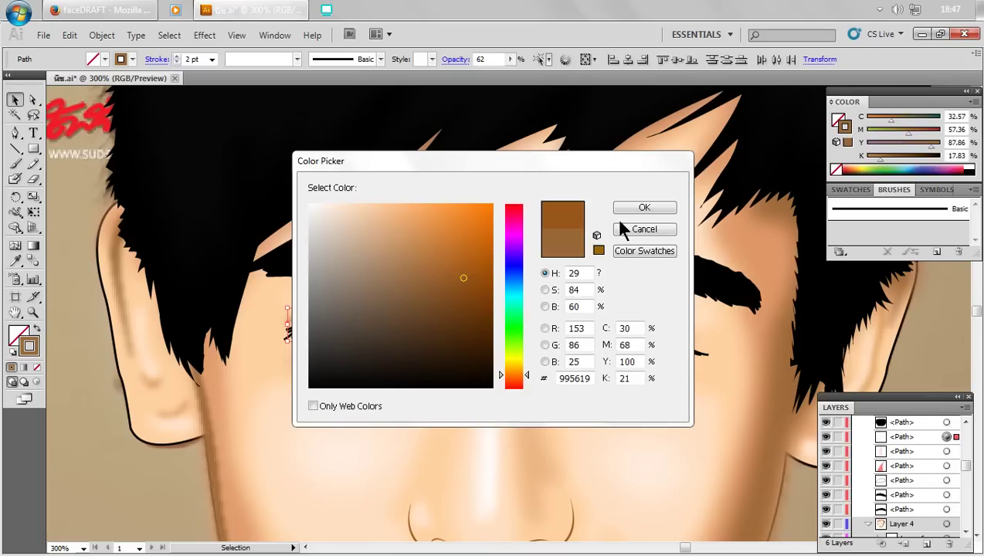
pyautogui.click(644, 208)
pyautogui.click(81, 193)
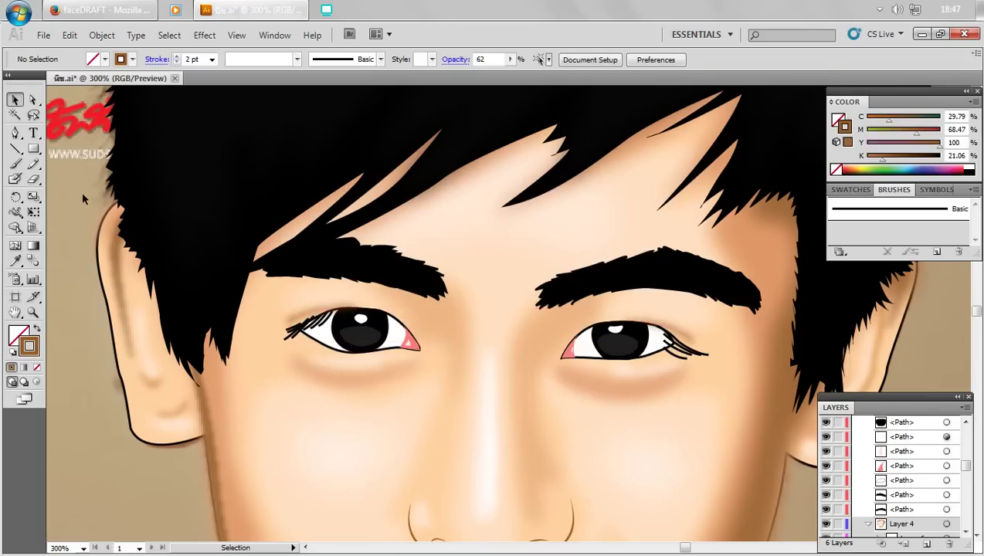
# - Give both eye outlines a 0.5 pt brown stroke
pyautogui.click(659, 352)
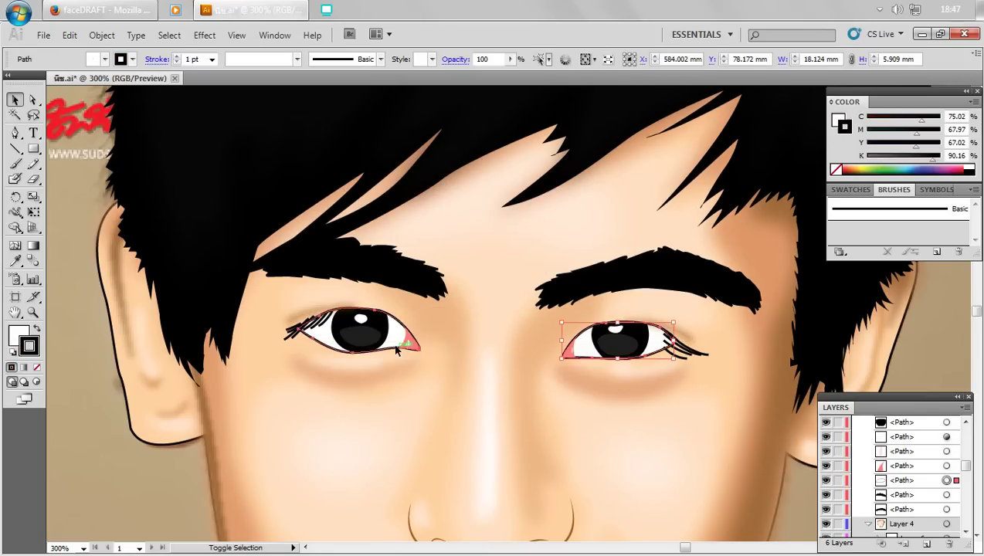
pyautogui.keyDown('shift'); pyautogui.click(398, 350); pyautogui.keyUp('shift')
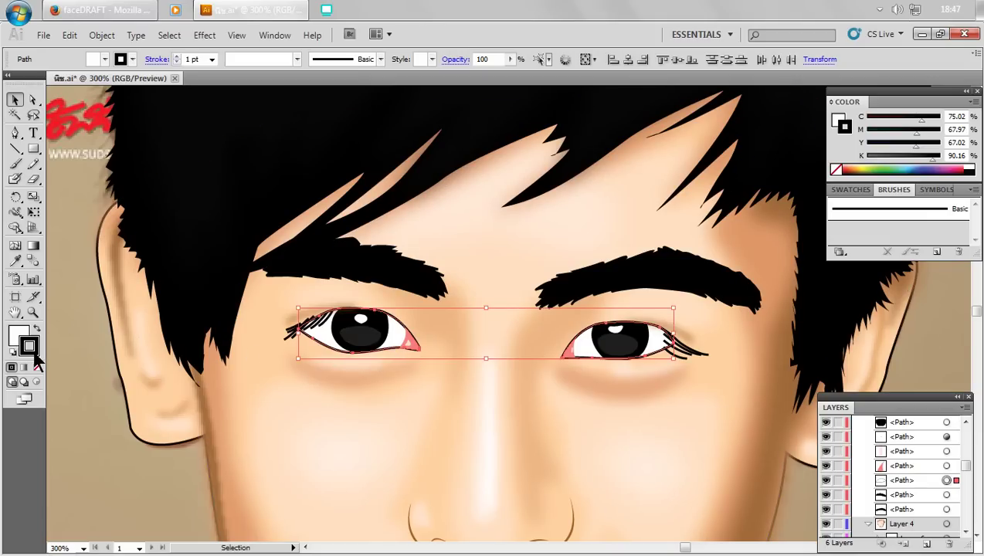
pyautogui.click(212, 60)
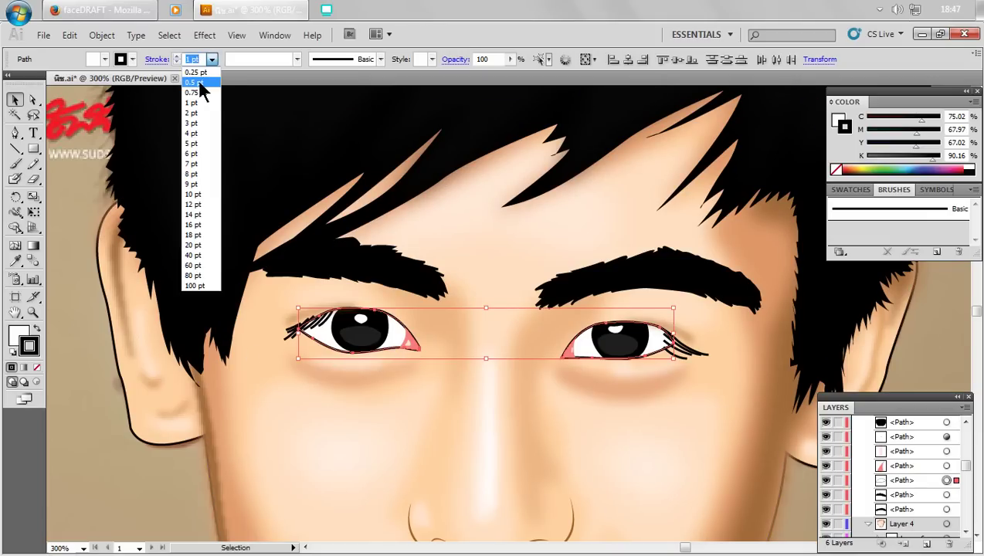
pyautogui.click(197, 82)
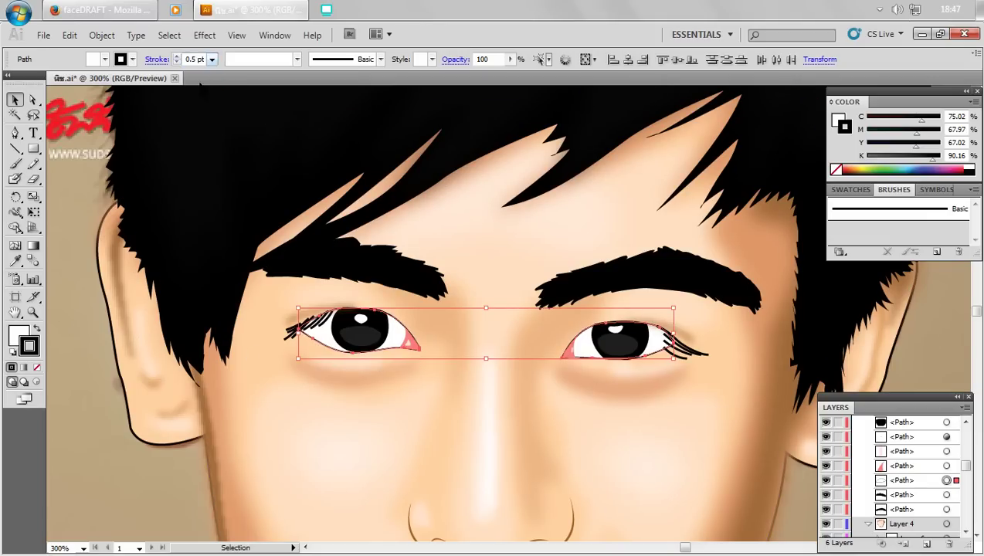
pyautogui.doubleClick(36, 348)
pyautogui.moveTo(455, 274); pyautogui.dragTo(467, 266)
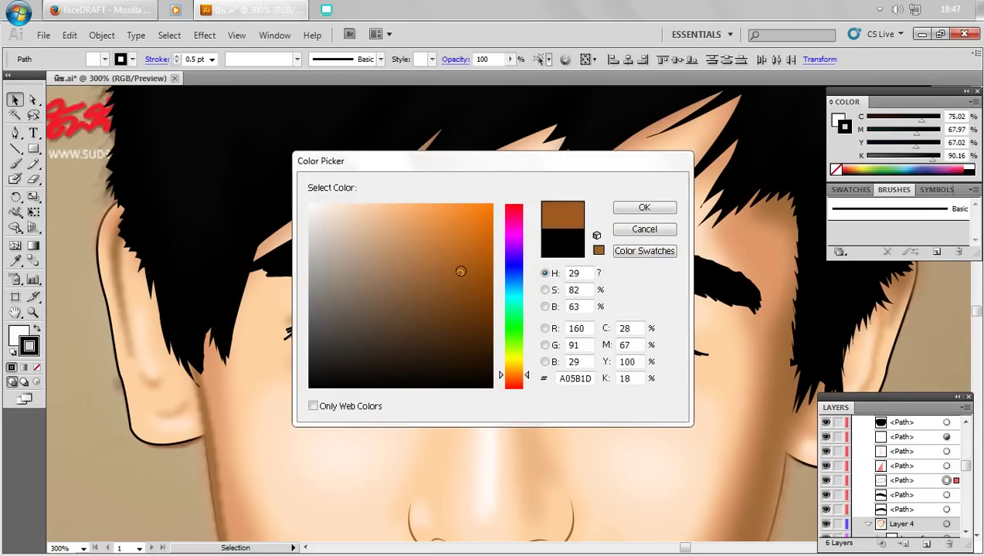
pyautogui.click(652, 209)
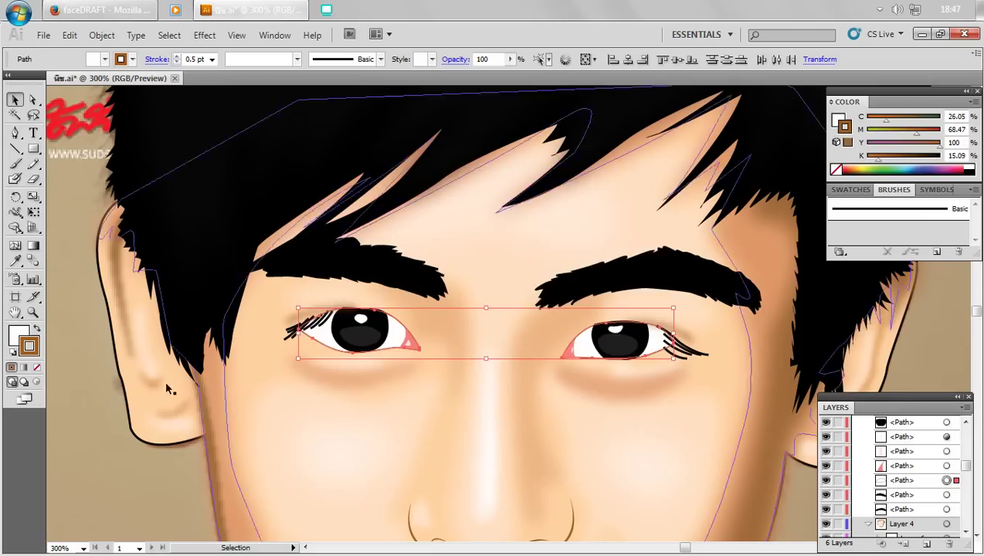
pyautogui.click(118, 469)
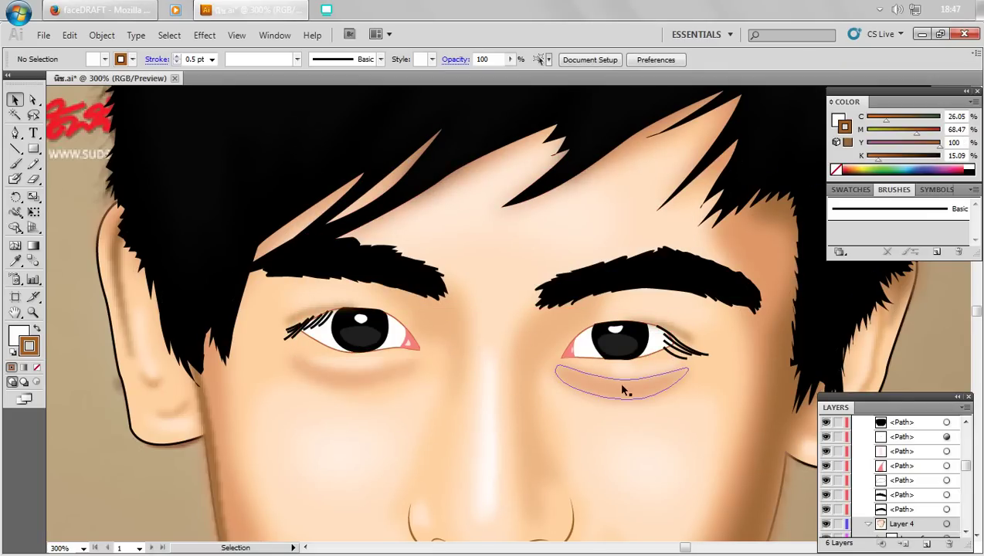
pyautogui.hotkey('ctrl', '1')
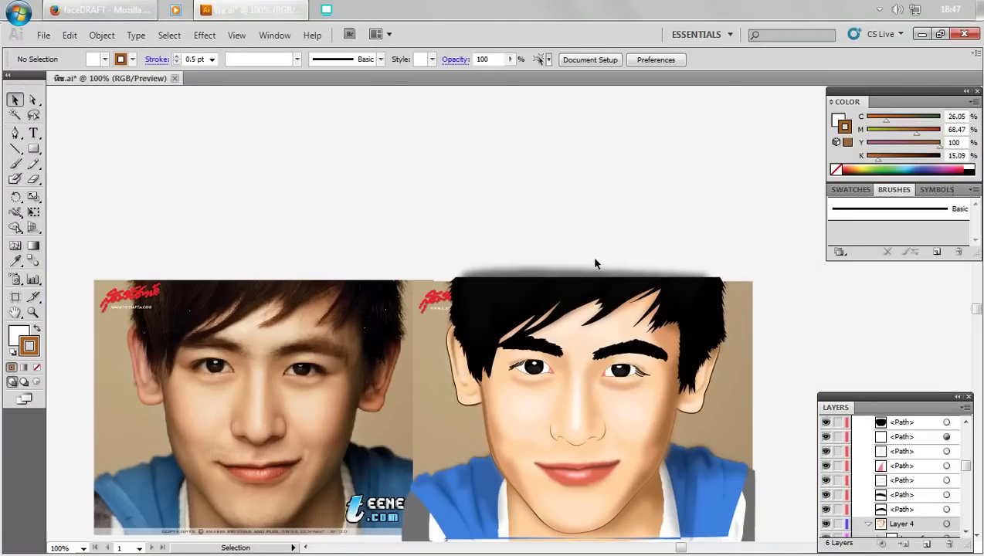
# - Select both pupils and blur them with a roughly 1.4-pixel Gaussian Blur
pyautogui.scroll(1, 659, 369)
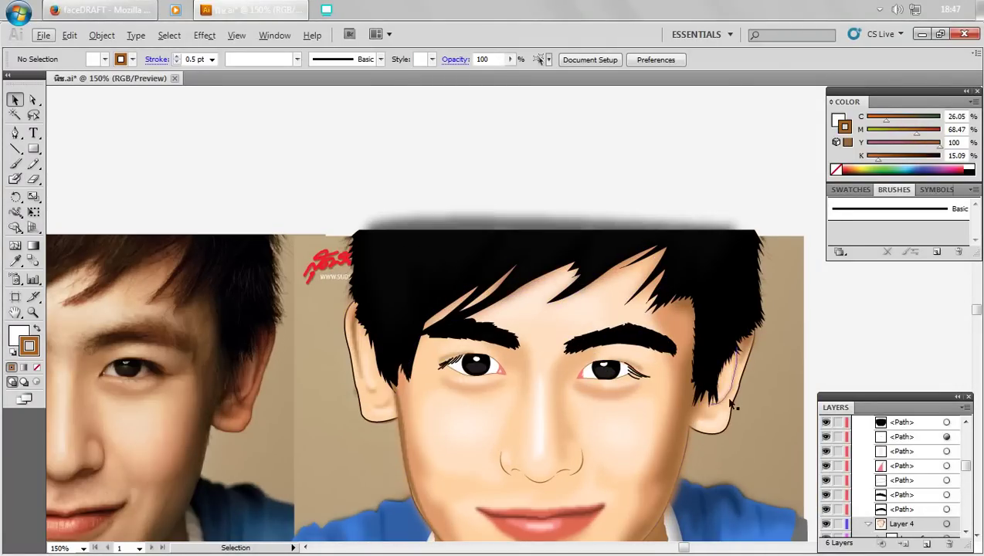
pyautogui.moveTo(564, 391); pyautogui.dragTo(627, 396)
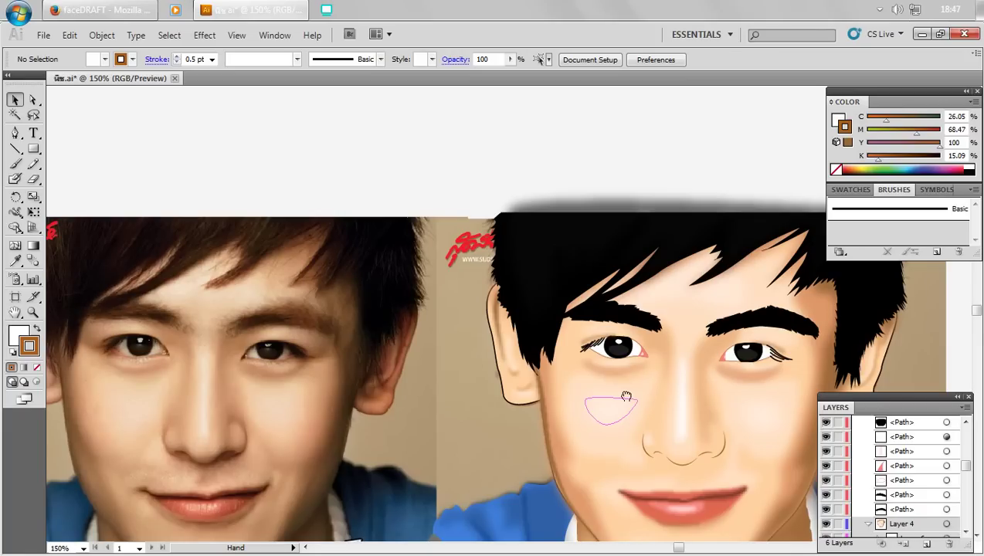
pyautogui.scroll(3, 703, 365)
pyautogui.click(822, 336)
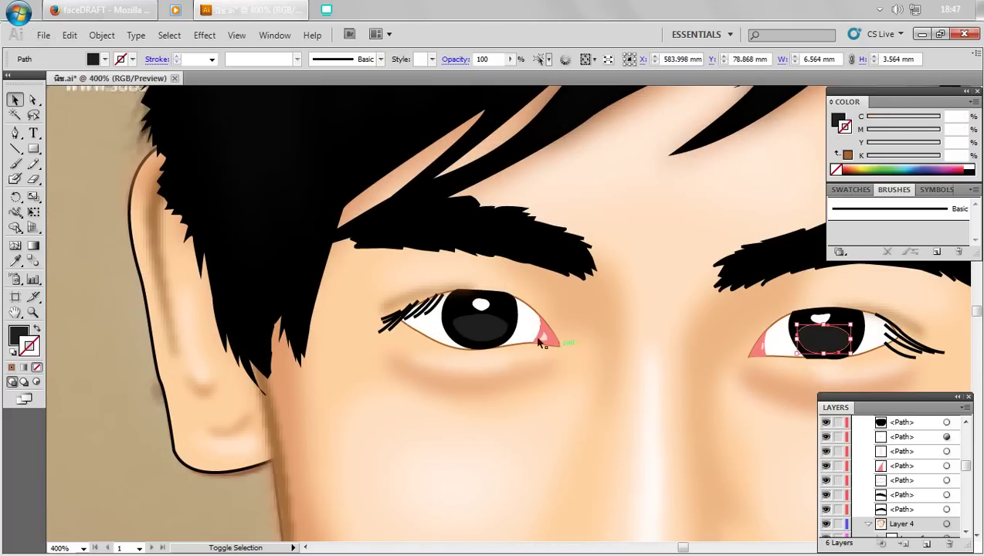
pyautogui.keyDown('shift'); pyautogui.click(479, 328); pyautogui.keyUp('shift')
pyautogui.click(205, 35)
pyautogui.moveTo(238, 288)
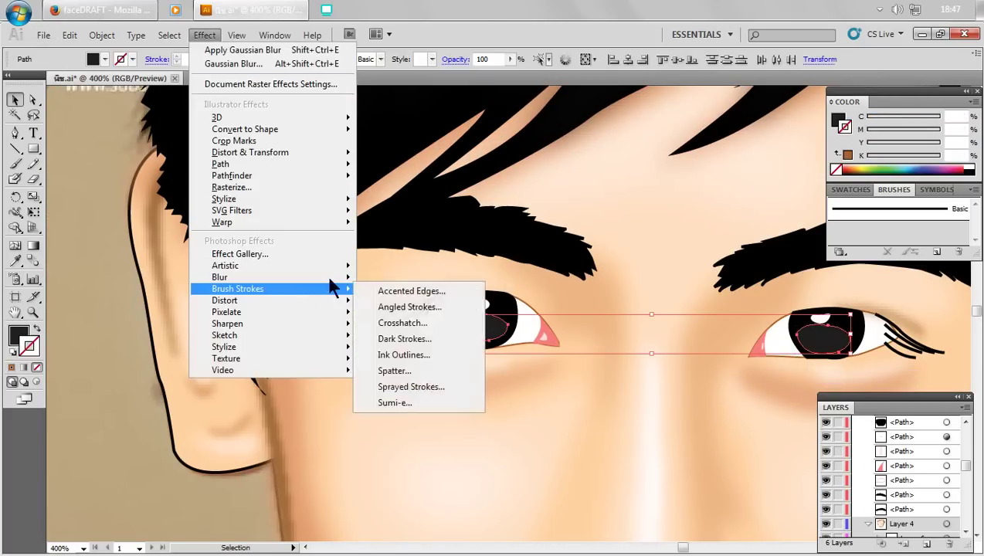
pyautogui.click(406, 279)
pyautogui.moveTo(455, 284); pyautogui.dragTo(445, 285)
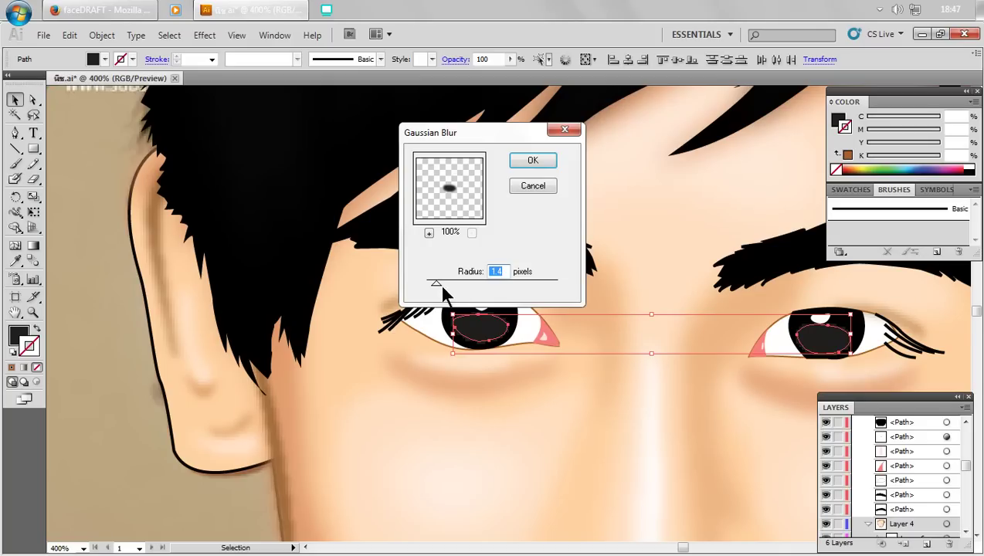
pyautogui.click(532, 161)
pyautogui.click(68, 165)
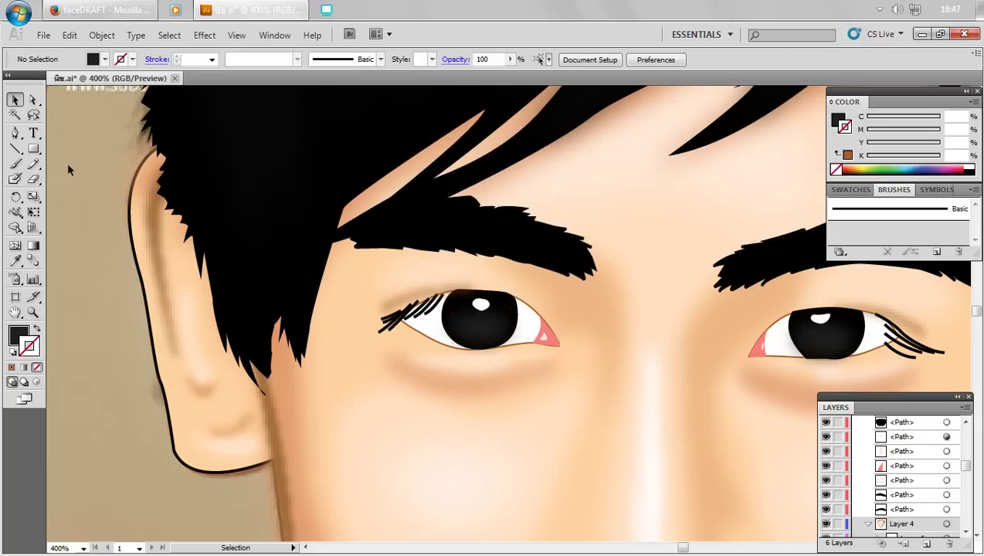
pyautogui.hotkey('ctrl', '-')
pyautogui.hotkey('ctrl', '-')
pyautogui.hotkey('ctrl', '-')
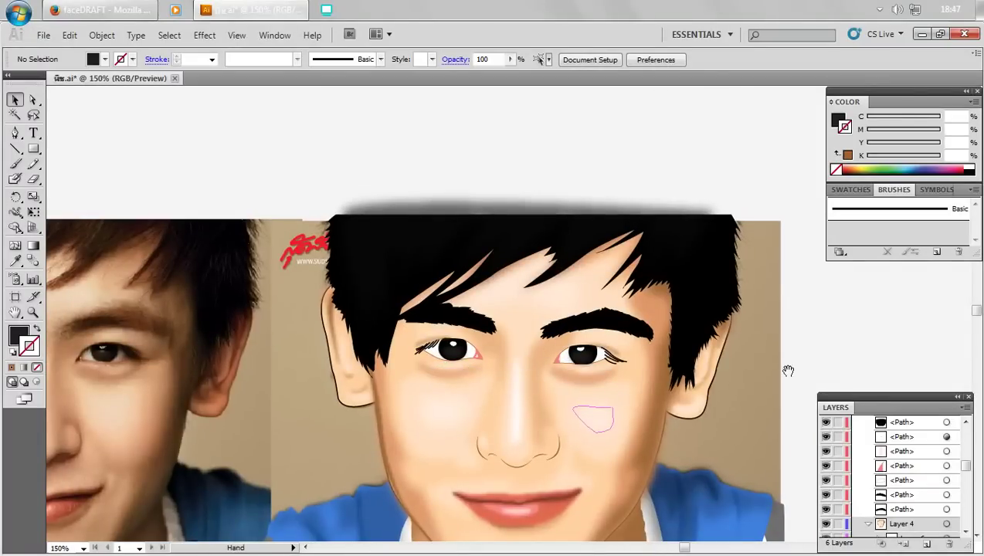
pyautogui.moveTo(418, 462)
pyautogui.mouseDown()
pyautogui.moveTo(501, 442)
pyautogui.moveTo(486, 372)
pyautogui.moveTo(400, 364)
pyautogui.mouseUp()
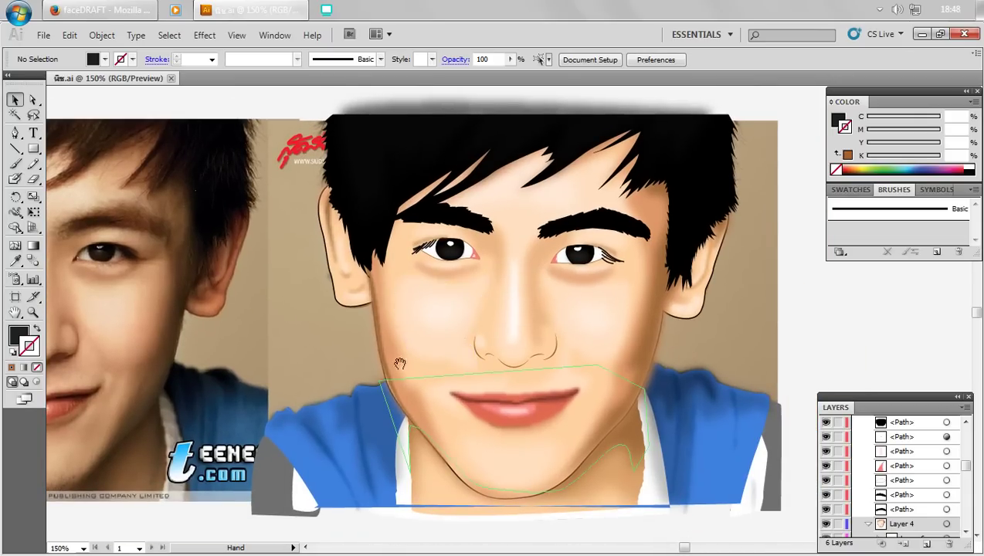
pyautogui.moveTo(476, 340)
pyautogui.mouseDown()
pyautogui.moveTo(427, 353)
pyautogui.moveTo(432, 385)
pyautogui.moveTo(532, 380)
pyautogui.mouseUp()
# - Select the nostril and bottom nose curves and pick dark brown #683507 as their fill
pyautogui.scroll(3, 683, 363)
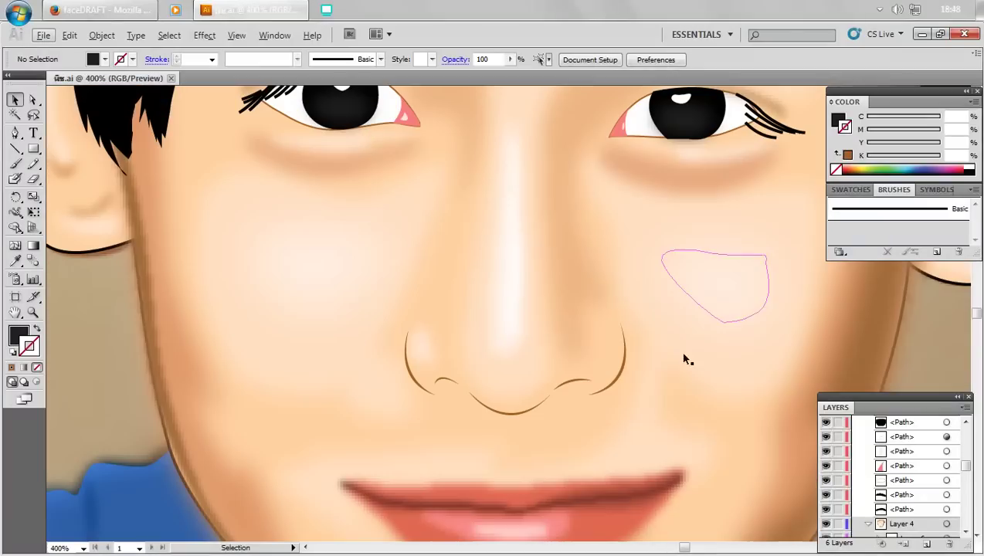
pyautogui.click(626, 361)
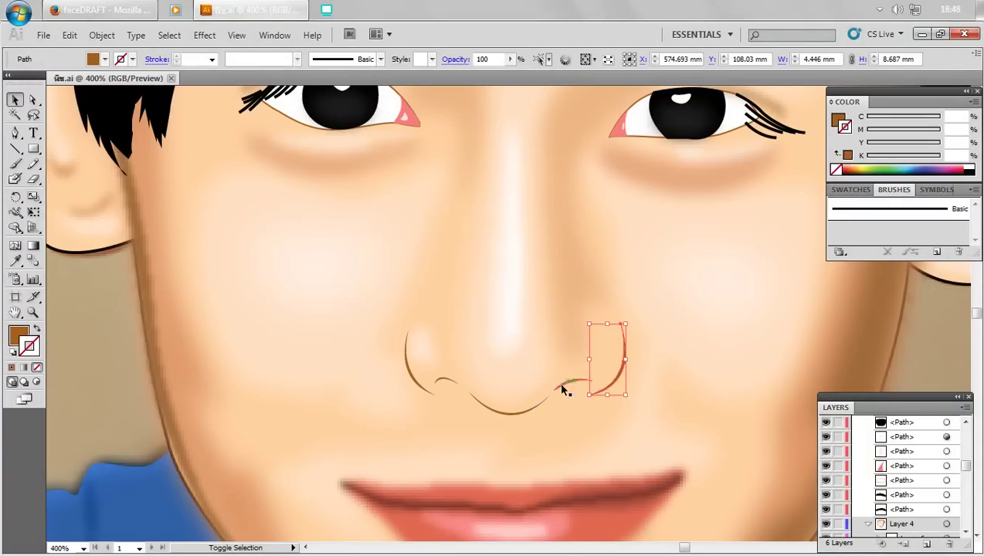
pyautogui.click(560, 399)
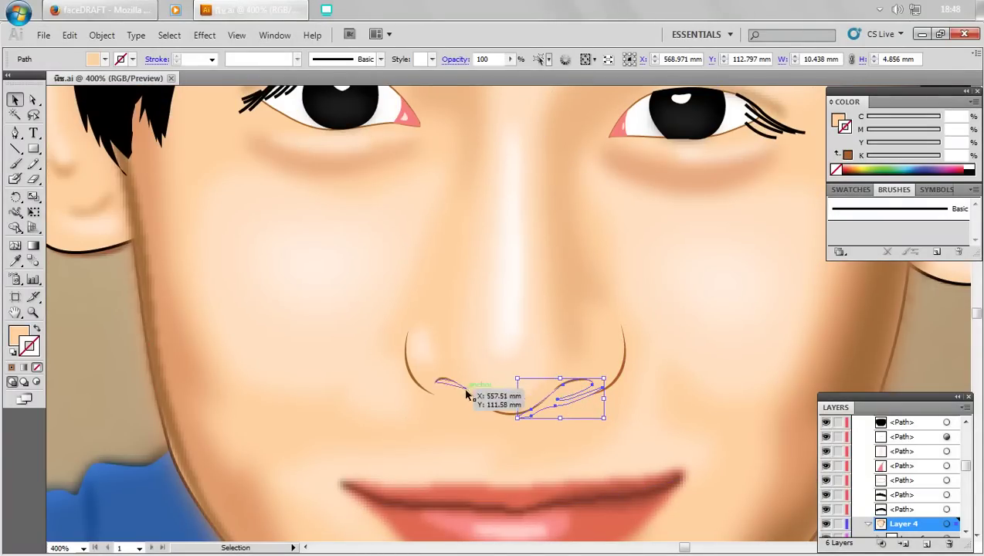
pyautogui.click(448, 377)
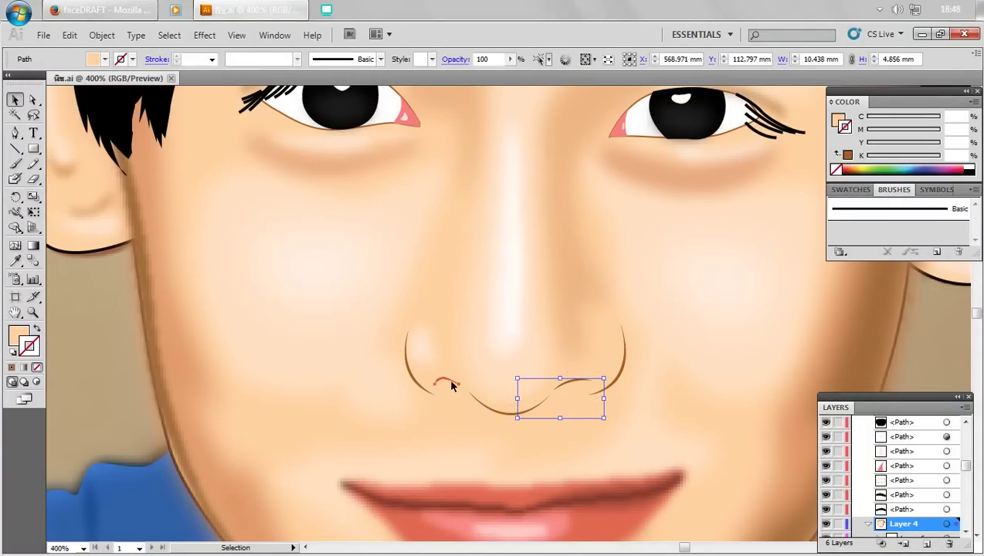
pyautogui.keyDown('shift'); pyautogui.click(409, 367); pyautogui.keyUp('shift')
pyautogui.keyDown('shift'); pyautogui.click(538, 408); pyautogui.keyUp('shift')
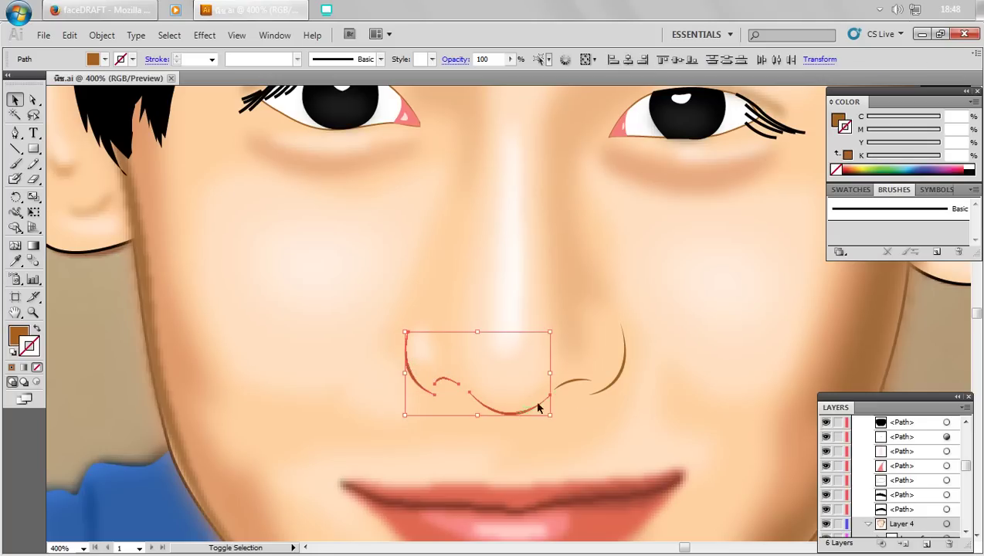
pyautogui.keyDown('shift'); pyautogui.click(576, 385); pyautogui.keyUp('shift')
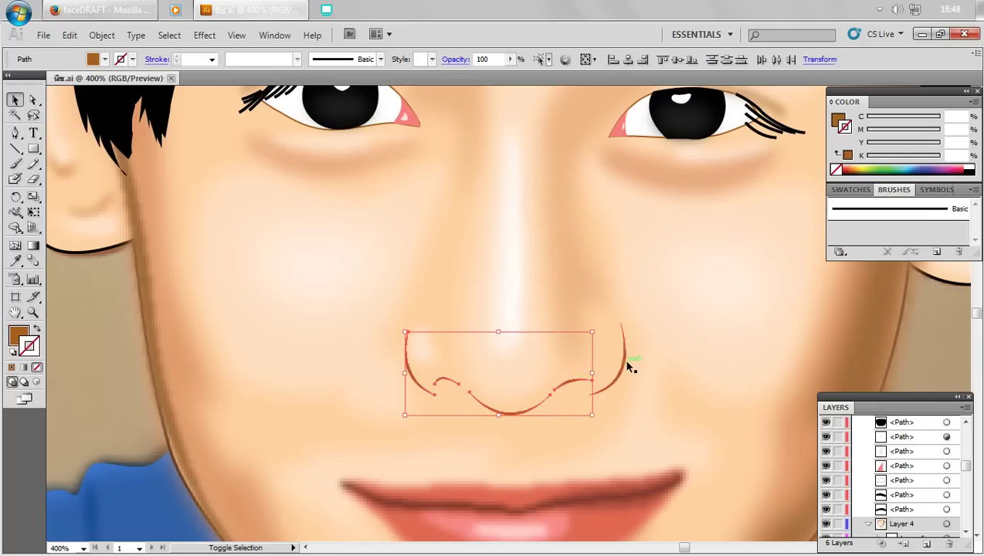
pyautogui.doubleClick(17, 337)
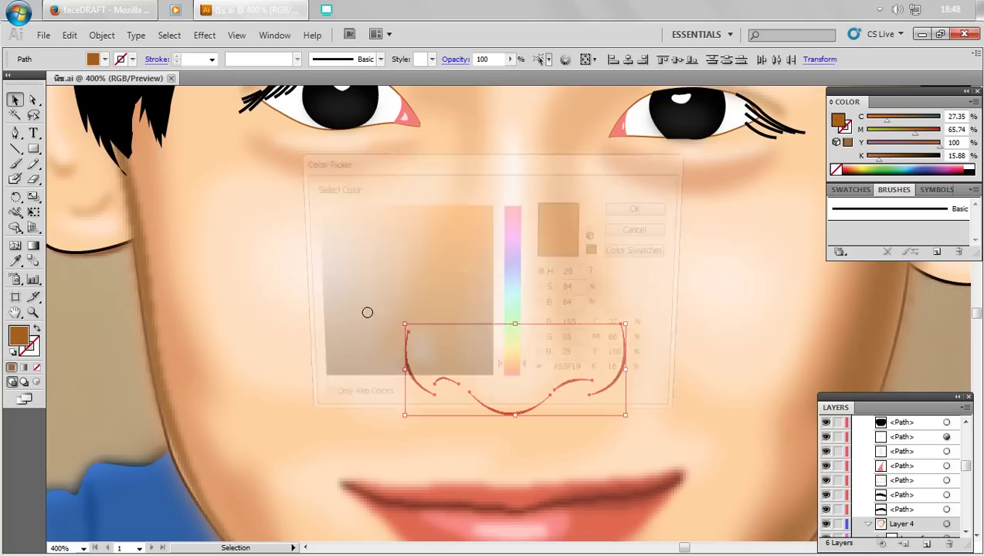
pyautogui.click(481, 313)
# - Confirm the dark brown nose fill and blur the nose curves at 1.2 pixels
pyautogui.click(645, 207)
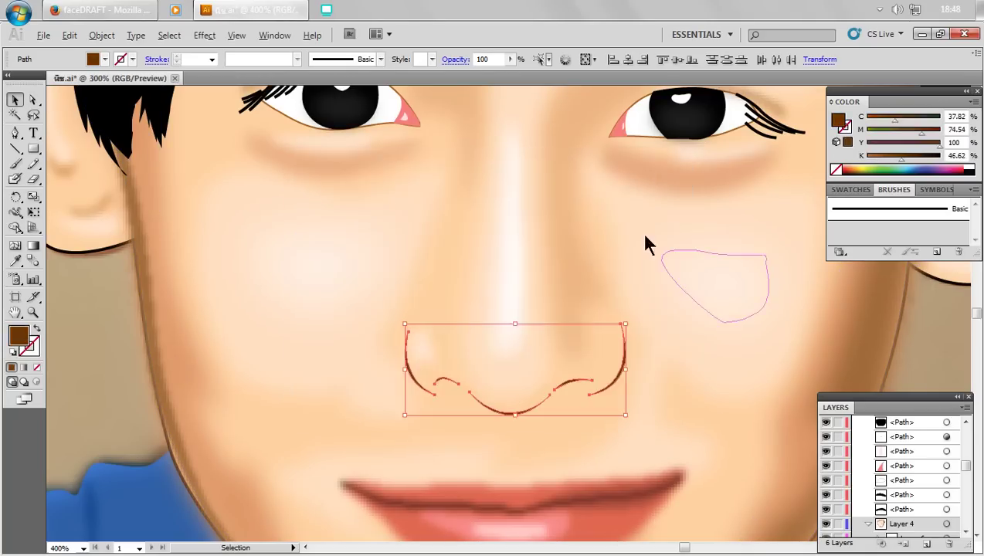
pyautogui.hotkey('ctrl', '-')
pyautogui.hotkey('ctrl', '-')
pyautogui.hotkey('ctrl', '-')
pyautogui.scroll(3, 346, 132)
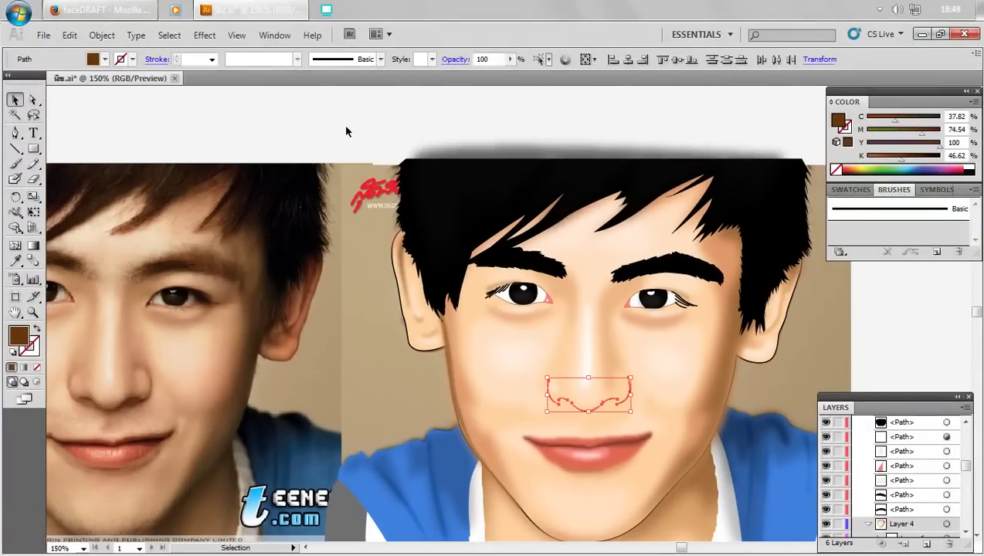
pyautogui.click(210, 39)
pyautogui.click(421, 280)
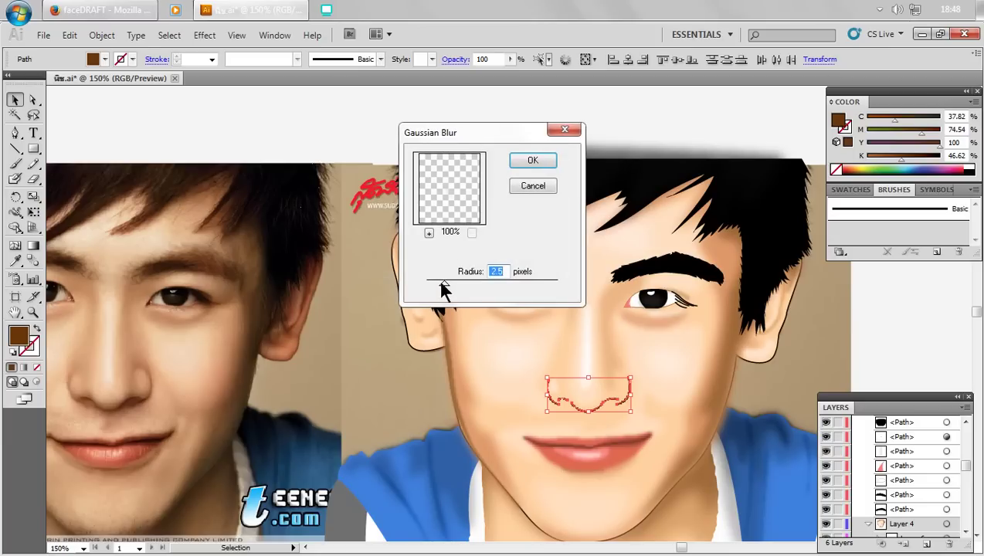
pyautogui.moveTo(441, 285); pyautogui.dragTo(435, 285)
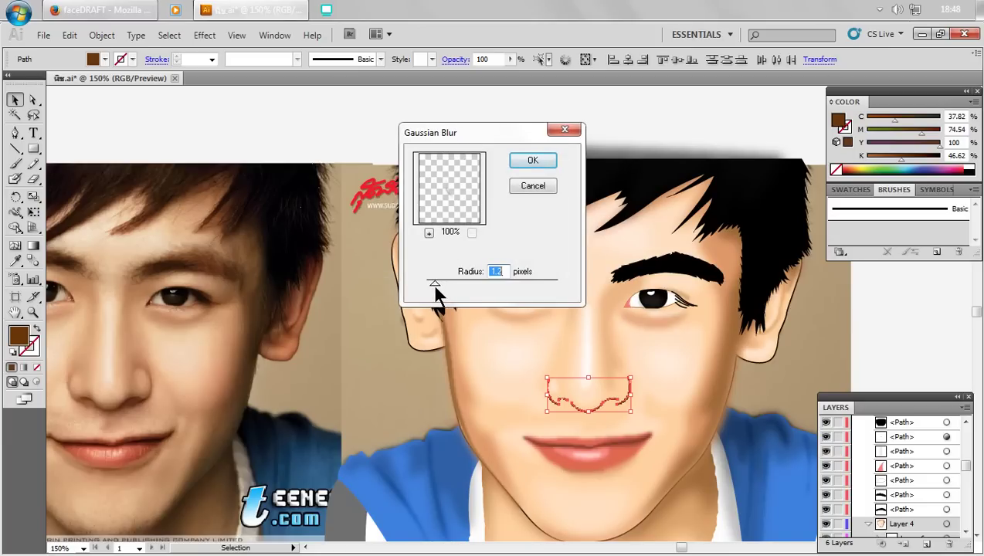
pyautogui.click(533, 161)
pyautogui.click(567, 114)
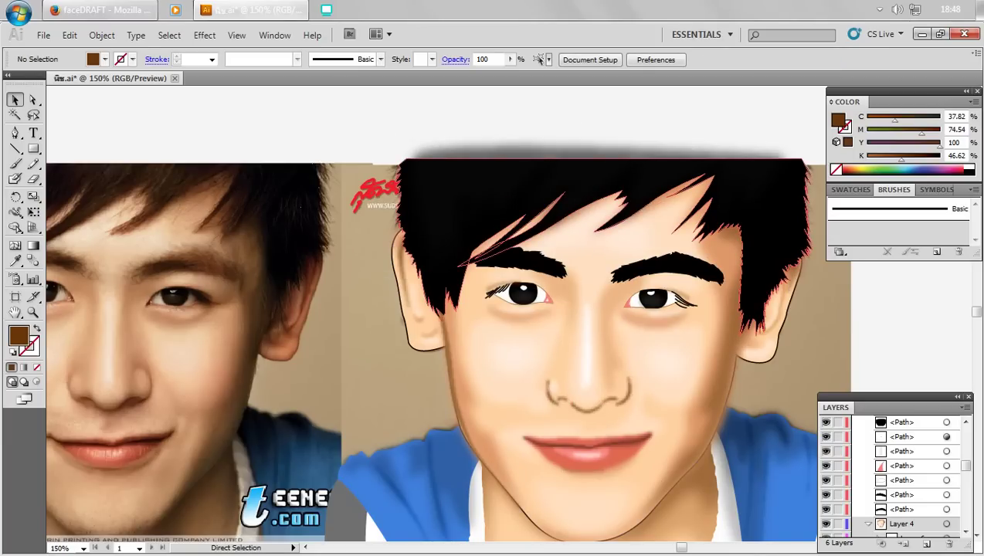
# - Strengthen the nose curves' Gaussian Blur to 2.0 pixels
pyautogui.click(588, 400)
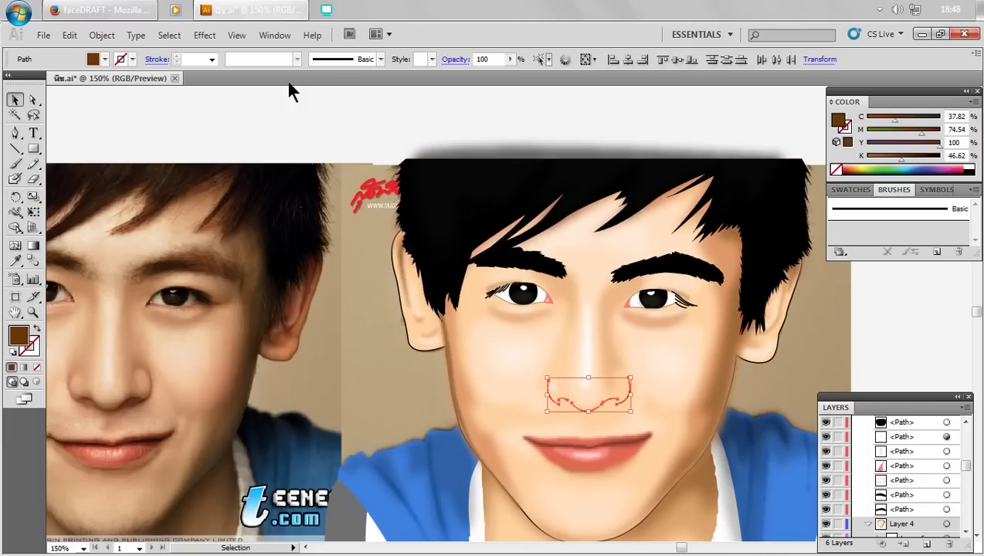
pyautogui.click(204, 34)
pyautogui.click(394, 283)
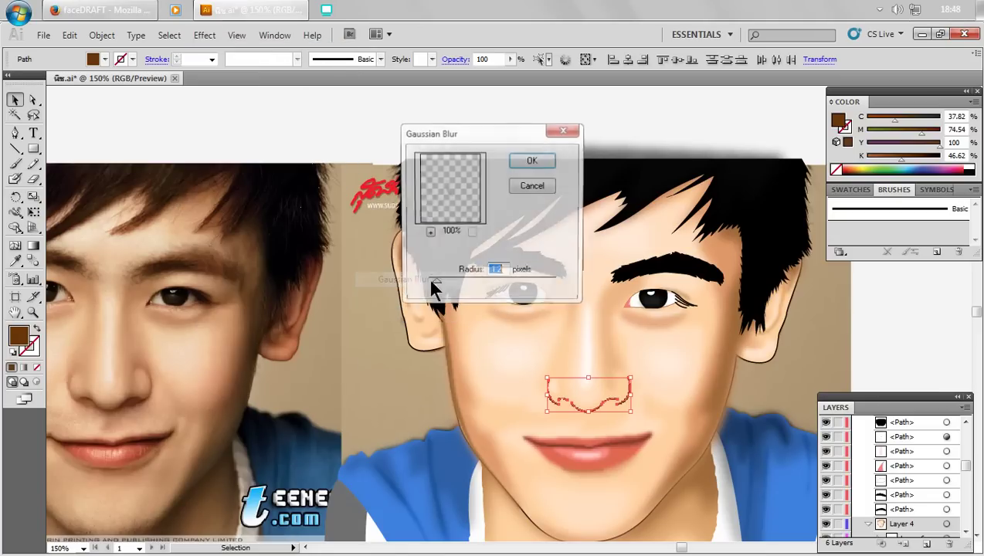
pyautogui.moveTo(435, 284); pyautogui.dragTo(441, 284)
pyautogui.click(531, 160)
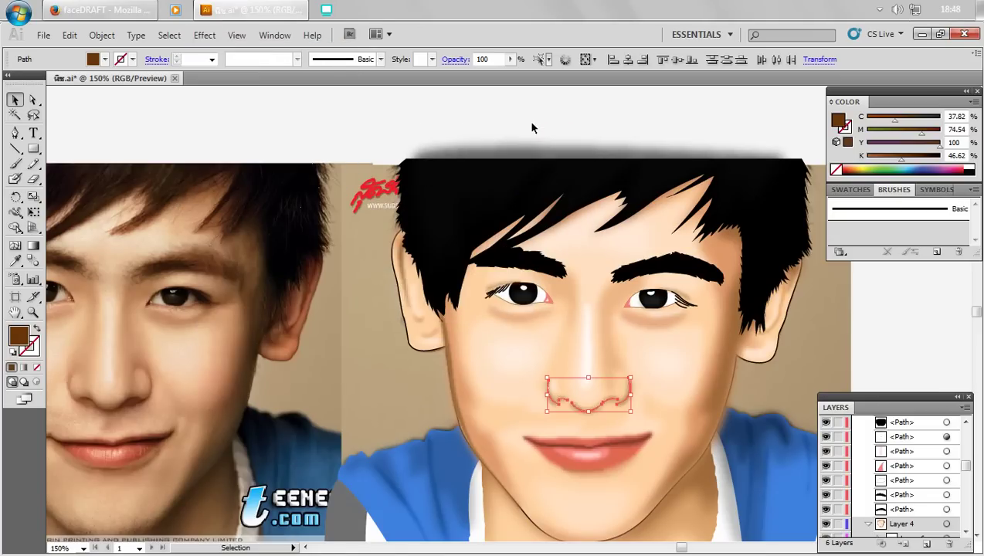
pyautogui.click(532, 126)
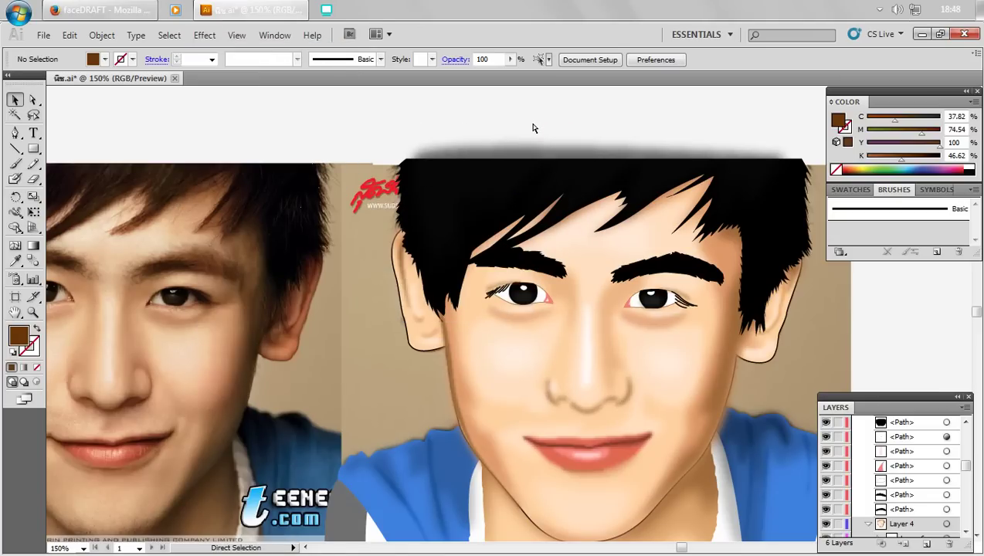
# - Try fading the nose curves to 17% opacity, then undo back to 100%
pyautogui.hotkey('ctrl', 'z')
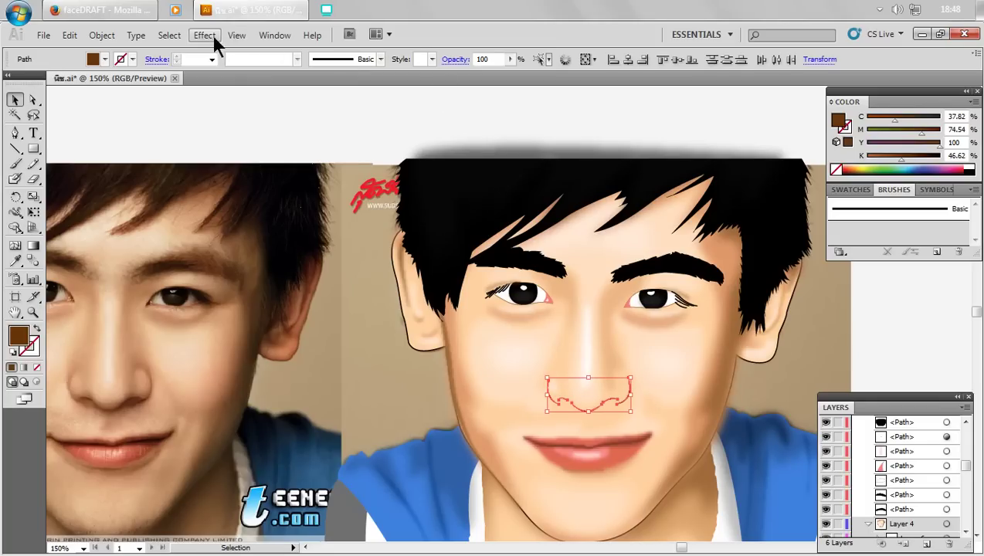
pyautogui.click(509, 60)
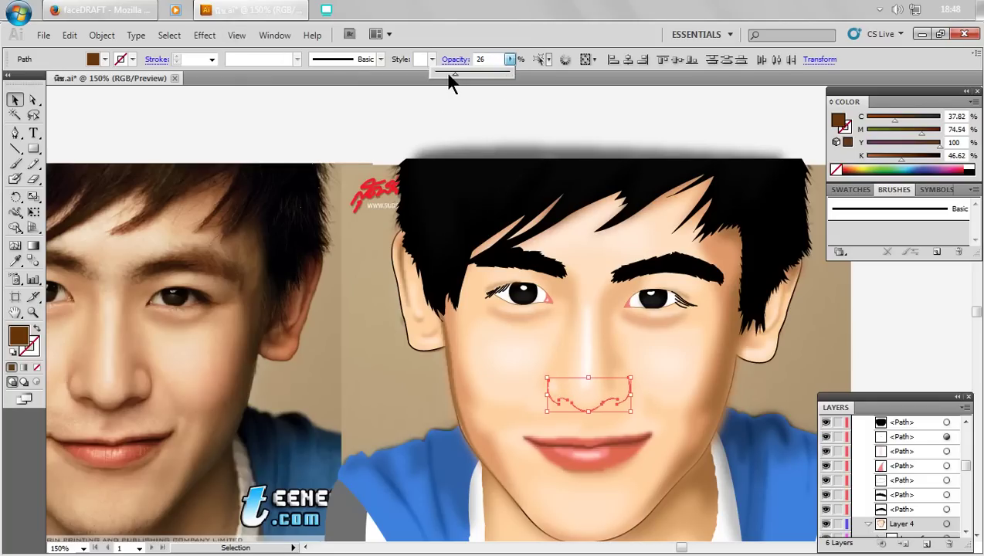
pyautogui.moveTo(450, 77); pyautogui.dragTo(441, 76)
pyautogui.click(497, 116)
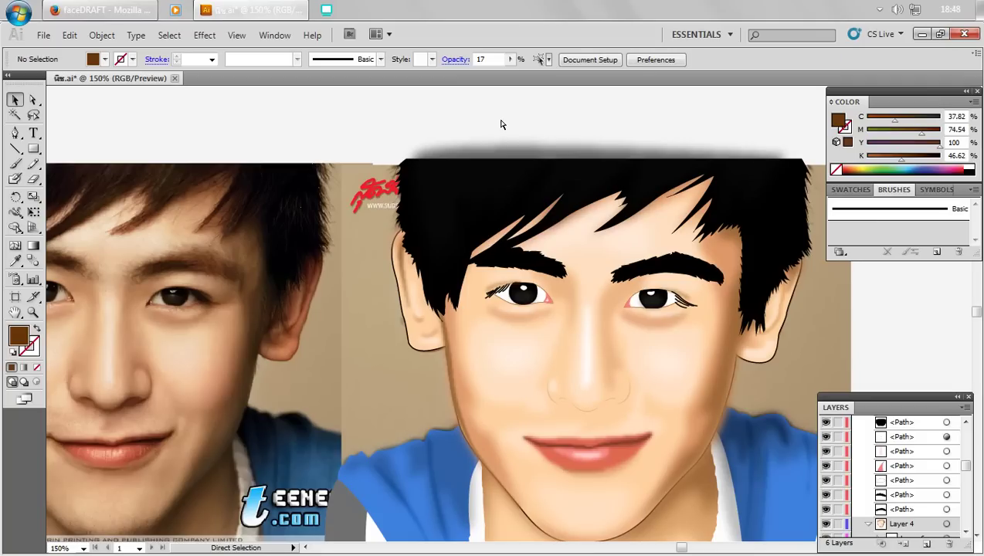
pyautogui.hotkey('ctrl', 'z')
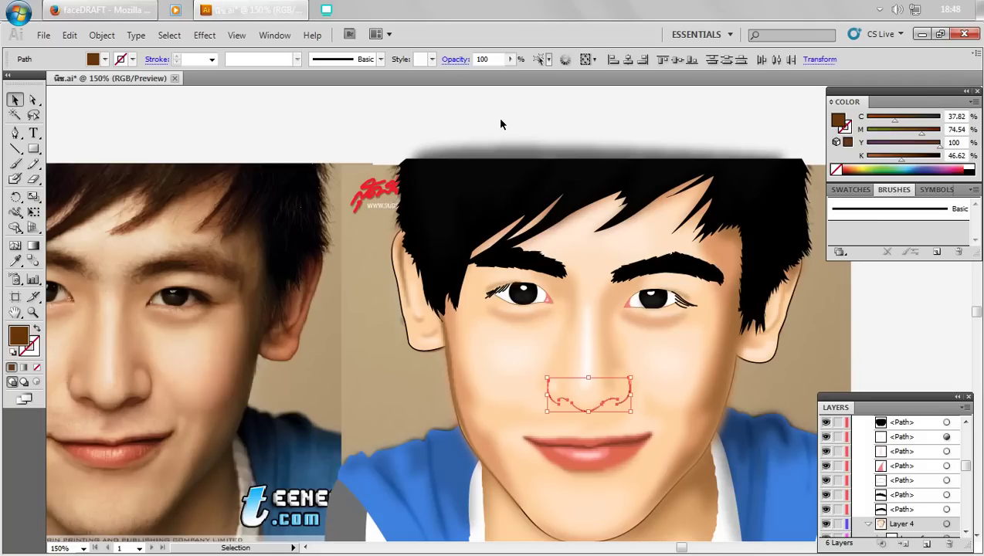
# - Reapply a slightly smaller Gaussian Blur to the nose outline
pyautogui.click(205, 34)
pyautogui.moveTo(221, 277)
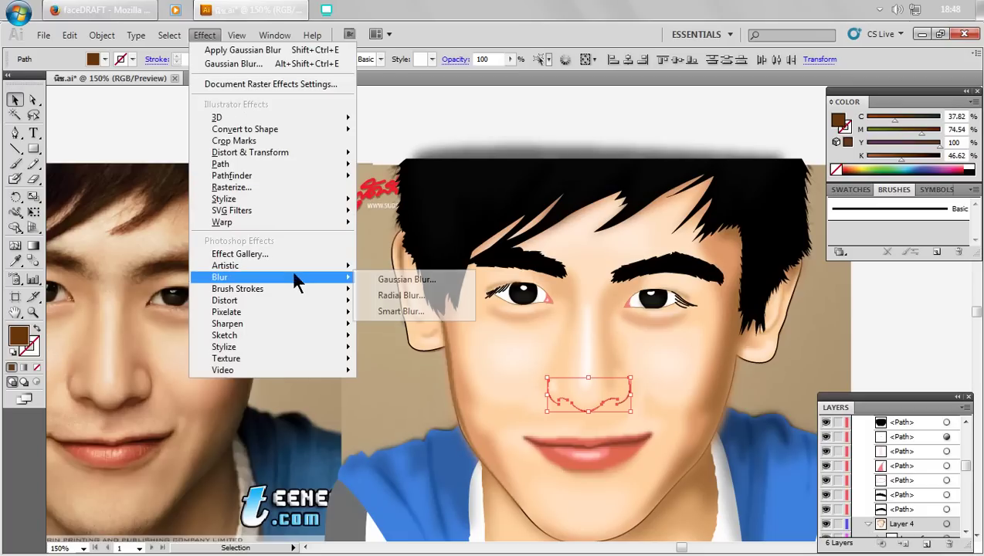
pyautogui.click(406, 276)
pyautogui.moveTo(438, 283); pyautogui.dragTo(429, 281)
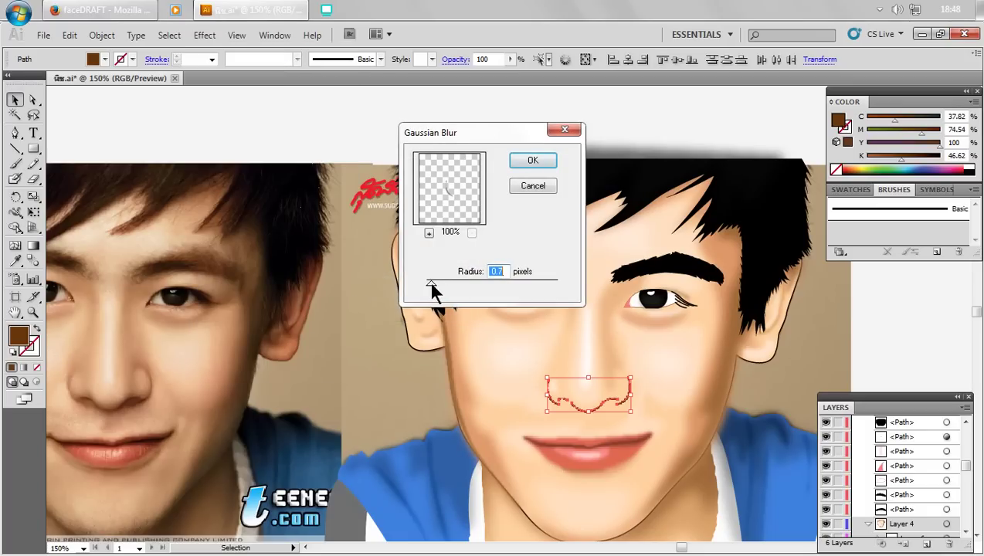
pyautogui.click(533, 160)
pyautogui.hotkey('ctrl', 'shift', 'a')
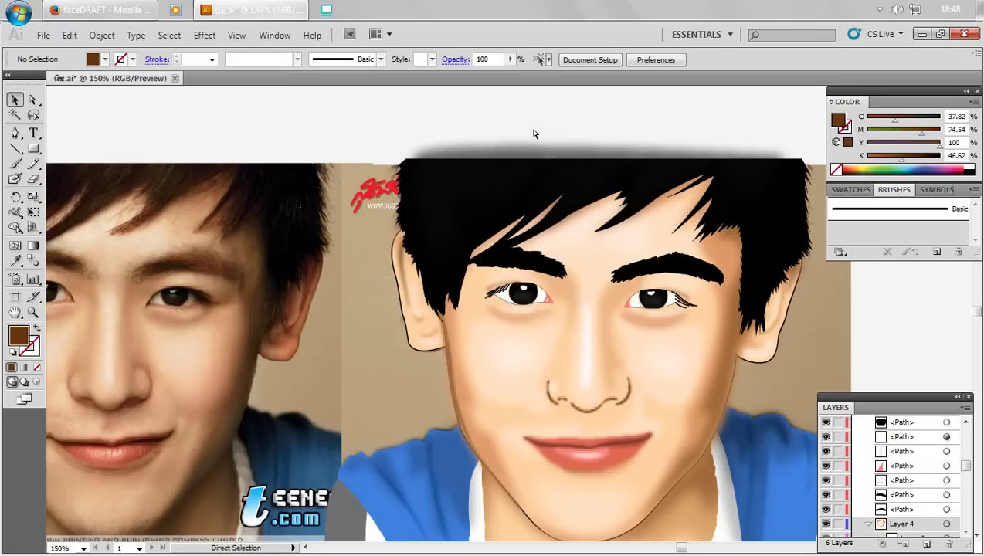
pyautogui.hotkey('ctrl', 'z')
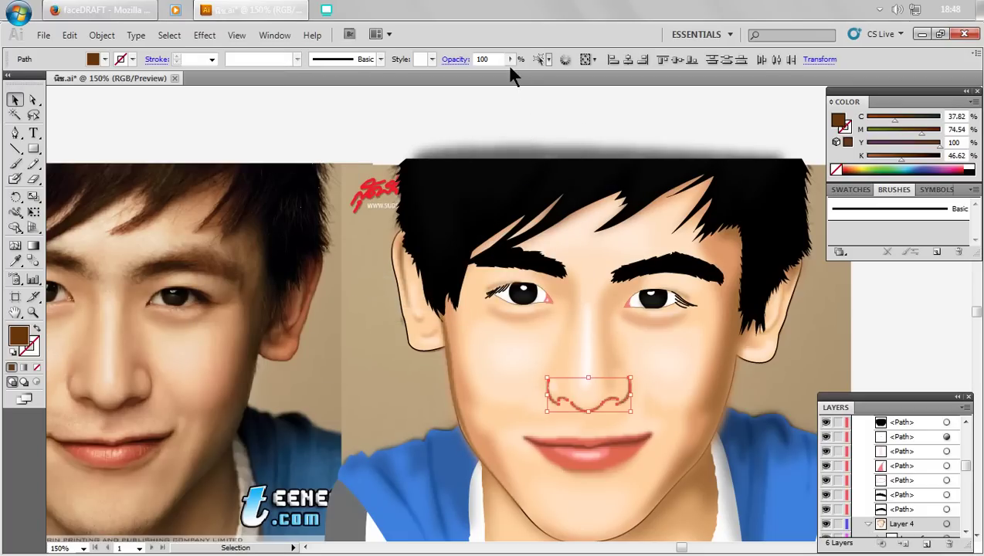
# - Try the nose outline at 32% opacity, then revert it to full opacity
pyautogui.click(508, 61)
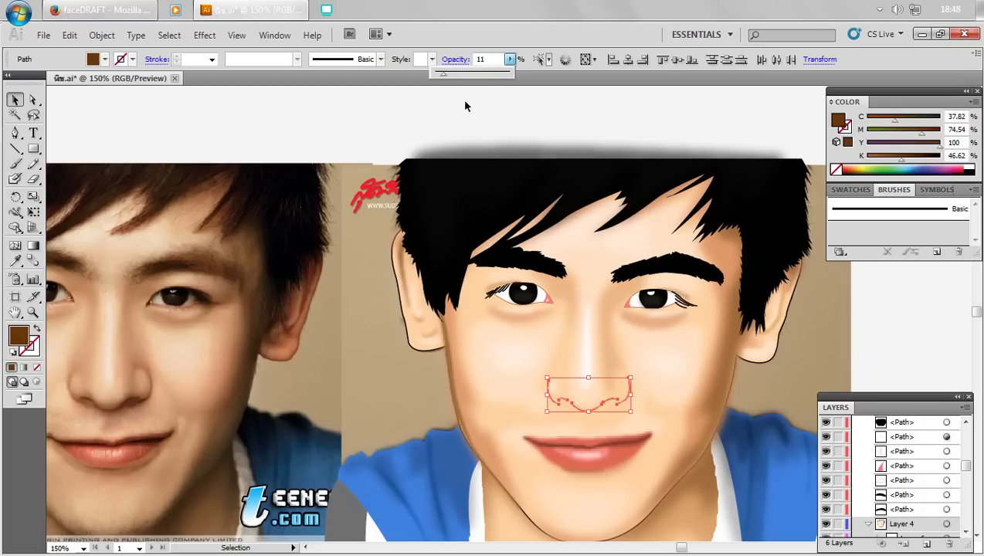
pyautogui.click(477, 119)
pyautogui.press('a')
pyautogui.hotkey('ctrl', 'z')
pyautogui.press('v')
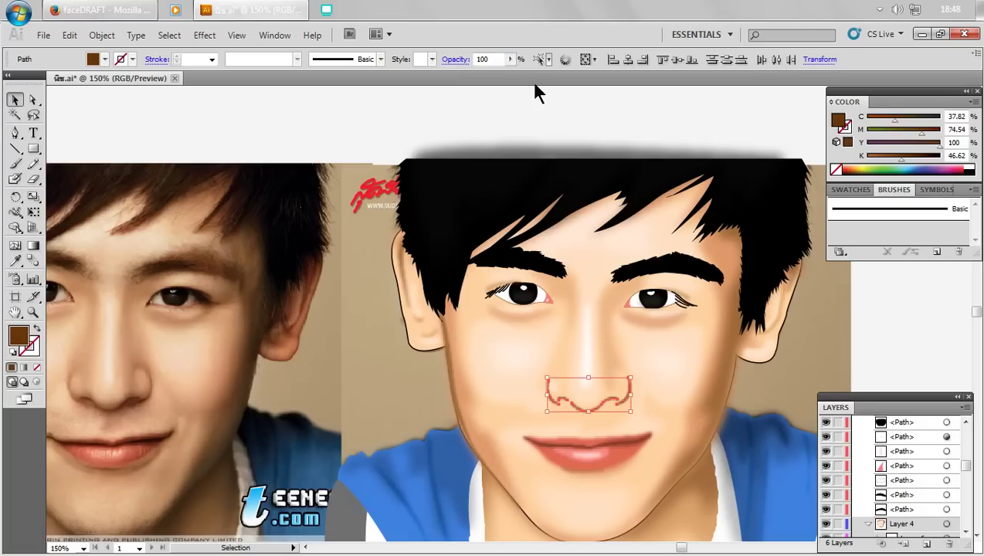
pyautogui.click(510, 59)
pyautogui.click(460, 75)
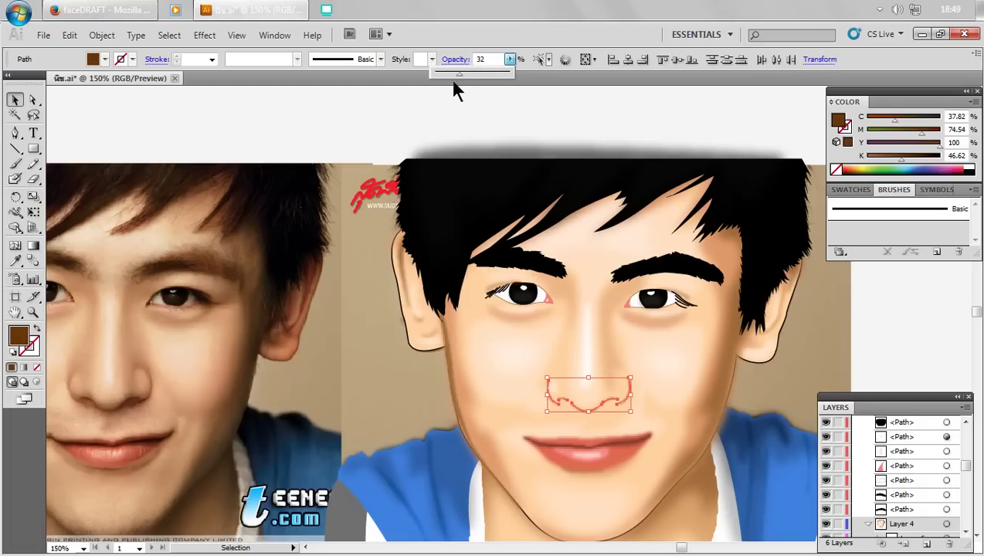
pyautogui.click(462, 117)
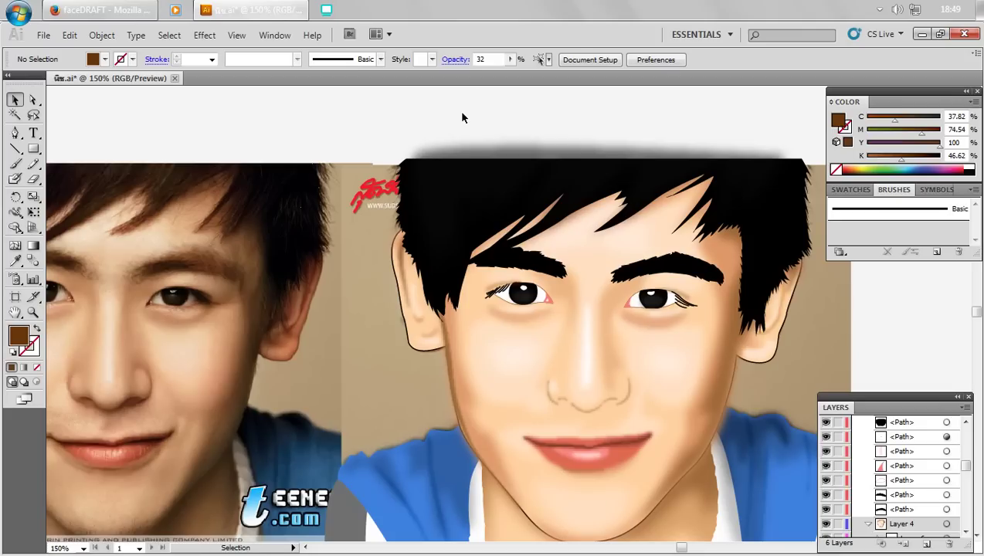
pyautogui.press('a')
pyautogui.hotkey('ctrl', 'z')
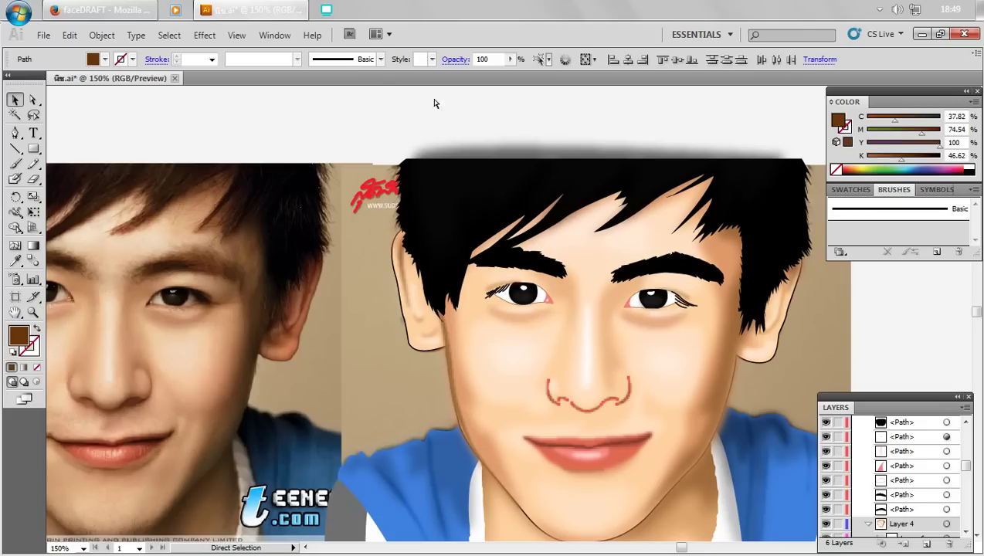
pyautogui.press('v')
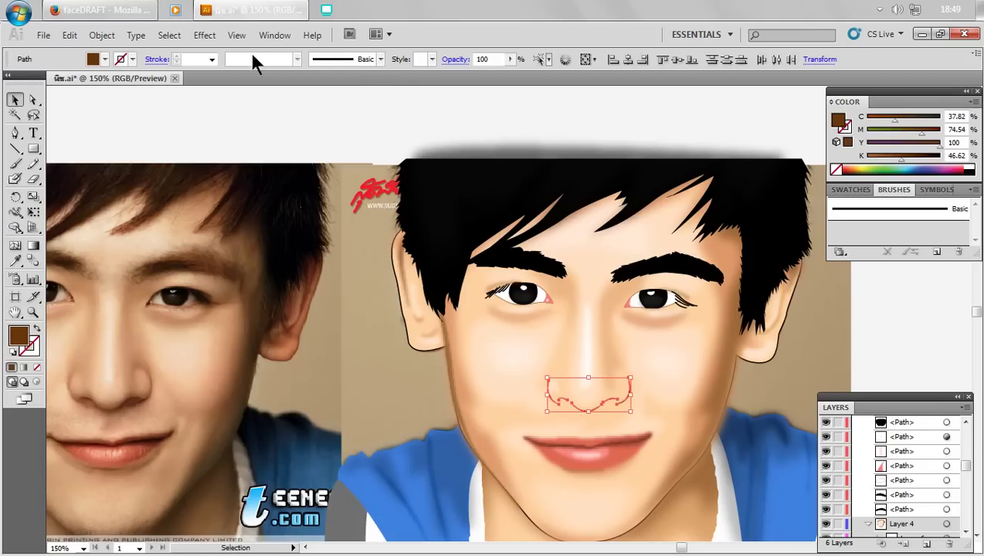
# - Set the nose outline to 22% opacity after trying 46%
pyautogui.click(205, 35)
pyautogui.moveTo(270, 277)
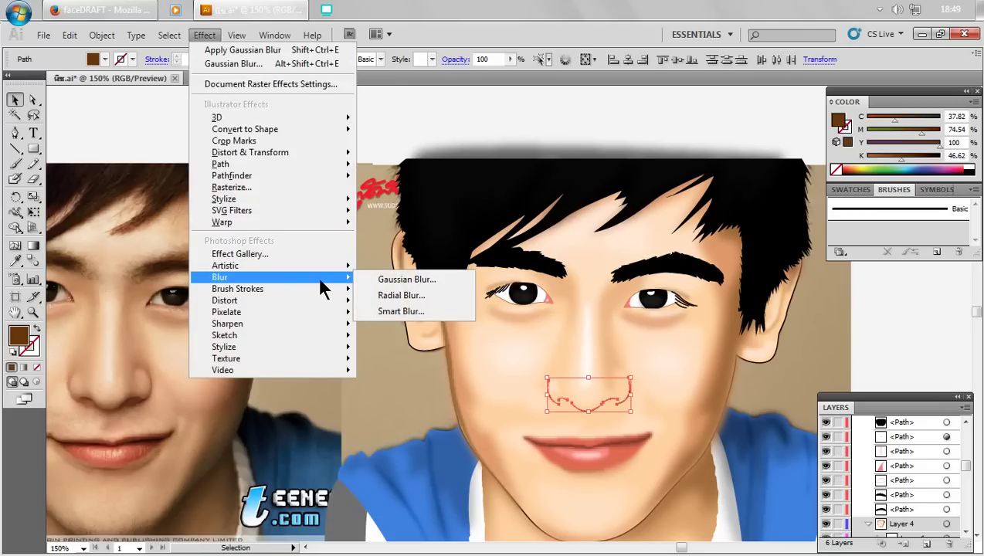
pyautogui.click(508, 61)
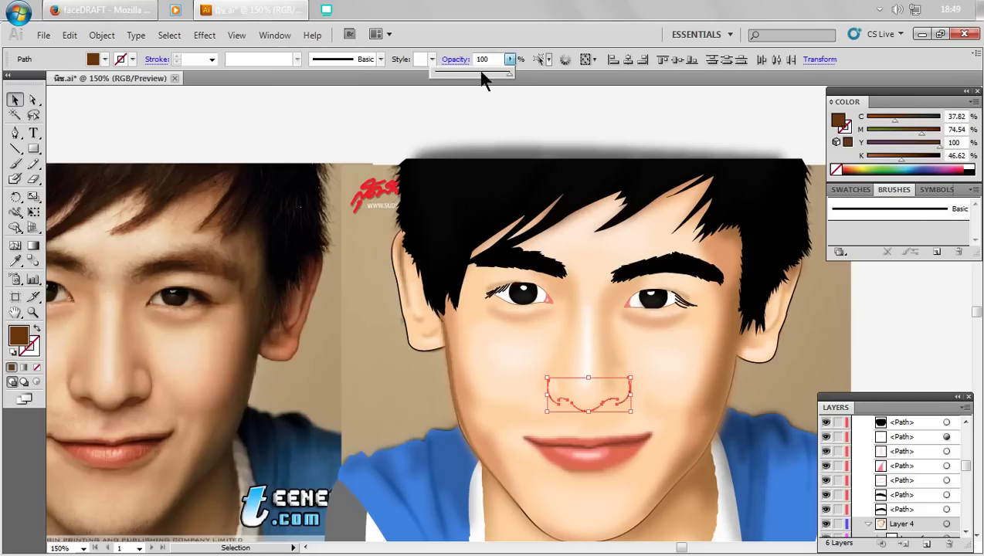
pyautogui.click(465, 74)
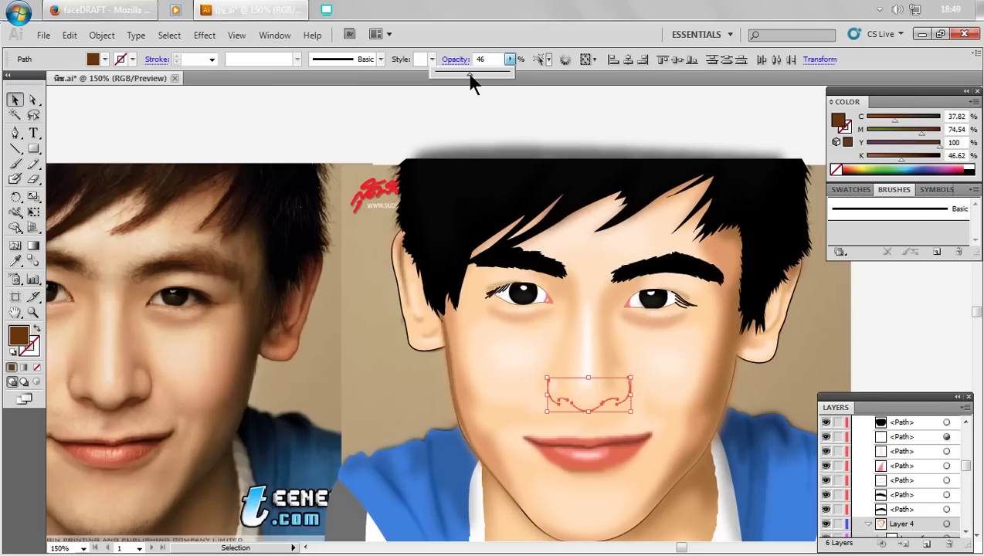
pyautogui.click(497, 136)
pyautogui.hotkey('ctrl', 'z')
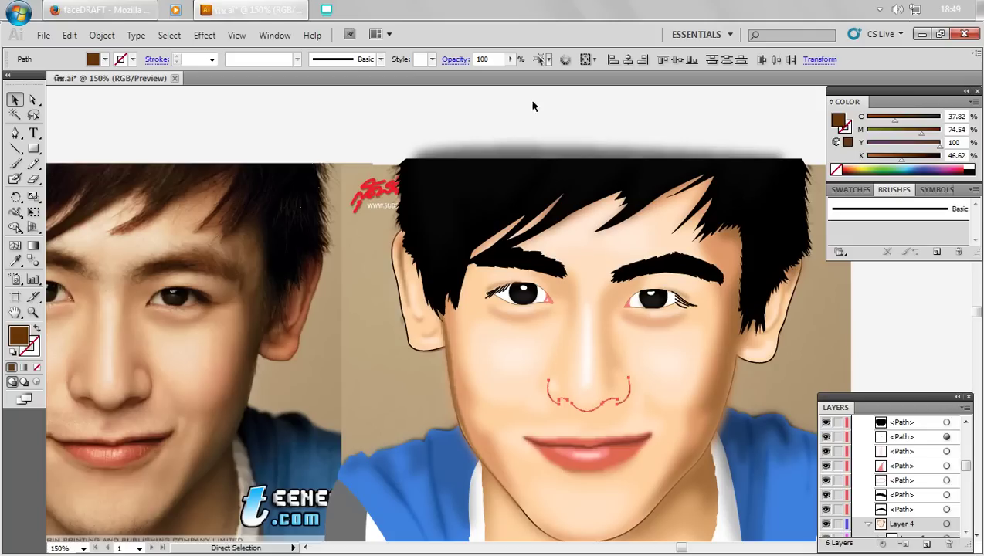
pyautogui.hotkey('ctrl', 'z')
pyautogui.click(448, 73)
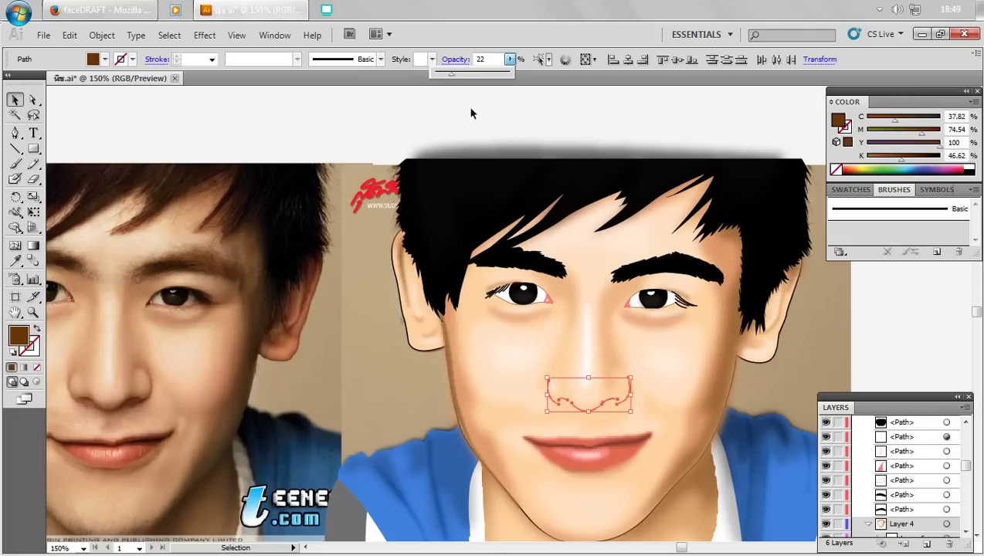
pyautogui.click(484, 127)
# - Fill both shadow shapes under the nose with a sampled tan (C 10.47, M 45.23, Y 63.82)
pyautogui.moveTo(476, 136); pyautogui.dragTo(548, 124)
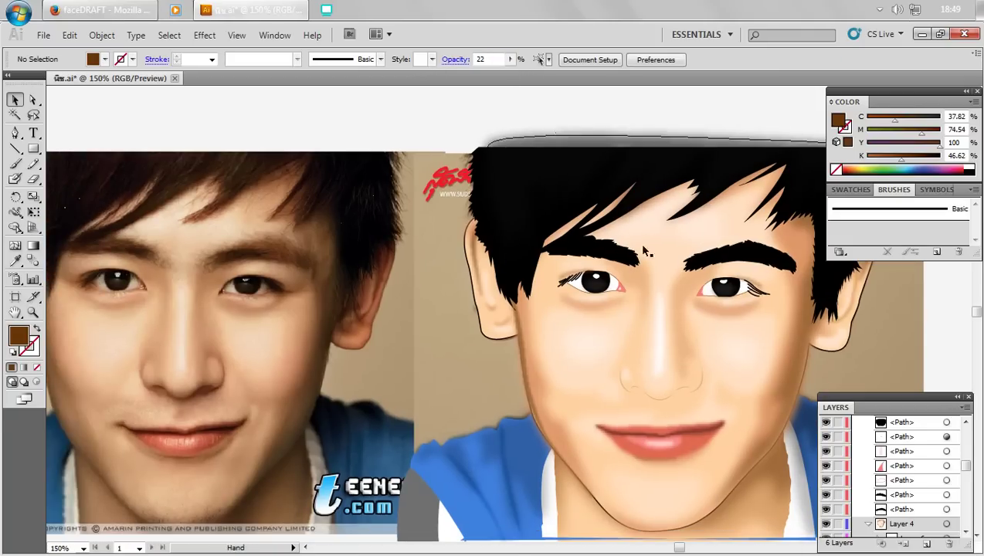
pyautogui.click(680, 393)
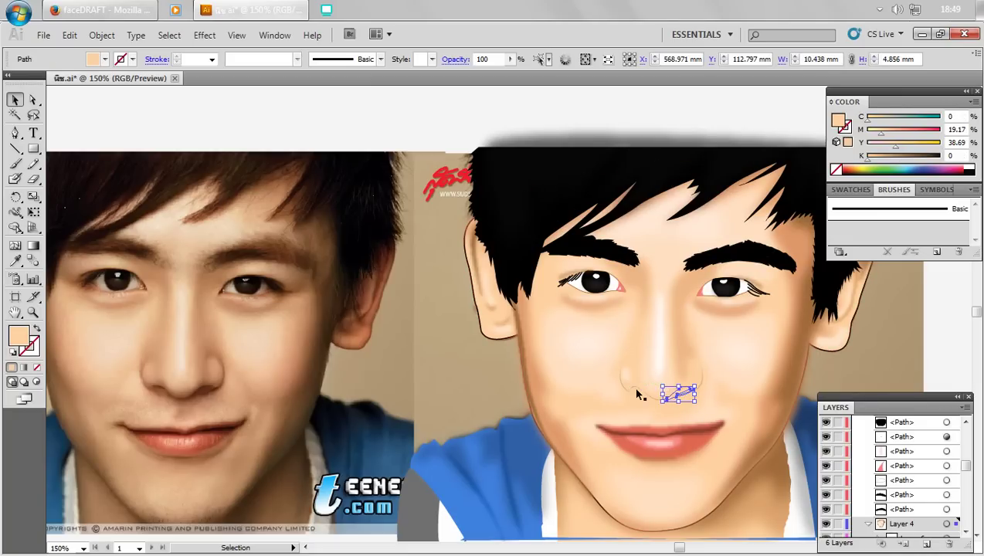
pyautogui.keyDown('shift'); pyautogui.click(635, 392); pyautogui.keyUp('shift')
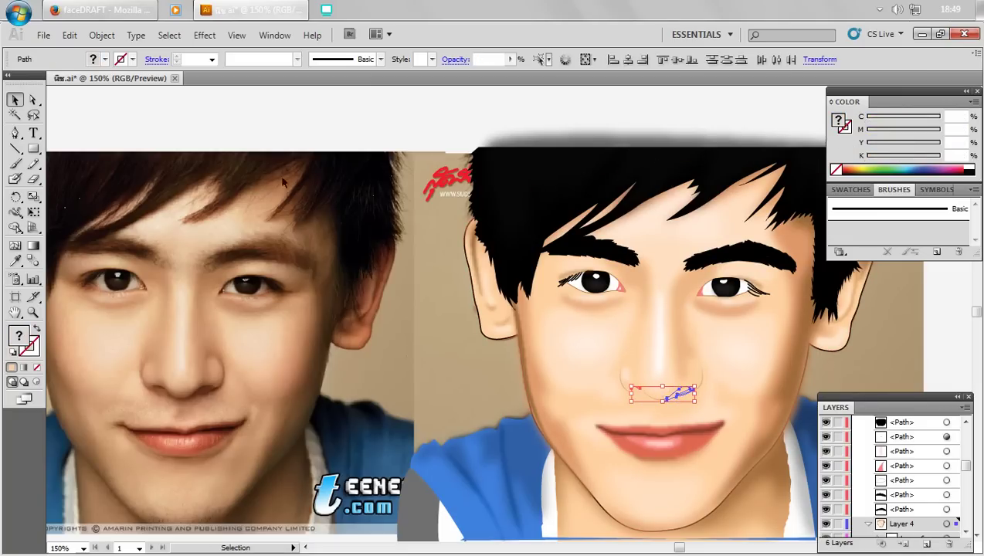
pyautogui.click(330, 120)
pyautogui.scroll(1, 653, 418)
pyautogui.scroll(1, 652, 379)
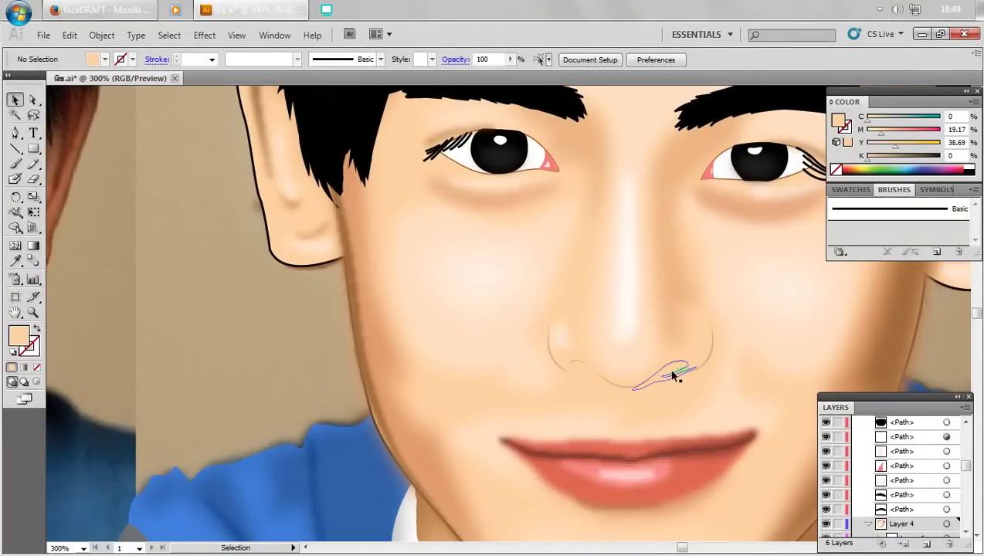
pyautogui.click(672, 374)
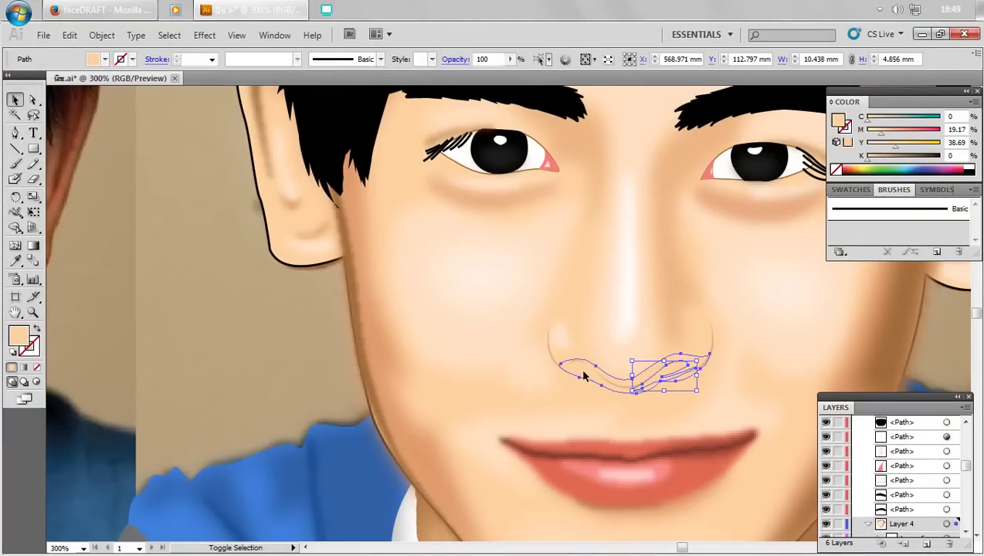
pyautogui.keyDown('shift'); pyautogui.click(584, 377); pyautogui.keyUp('shift')
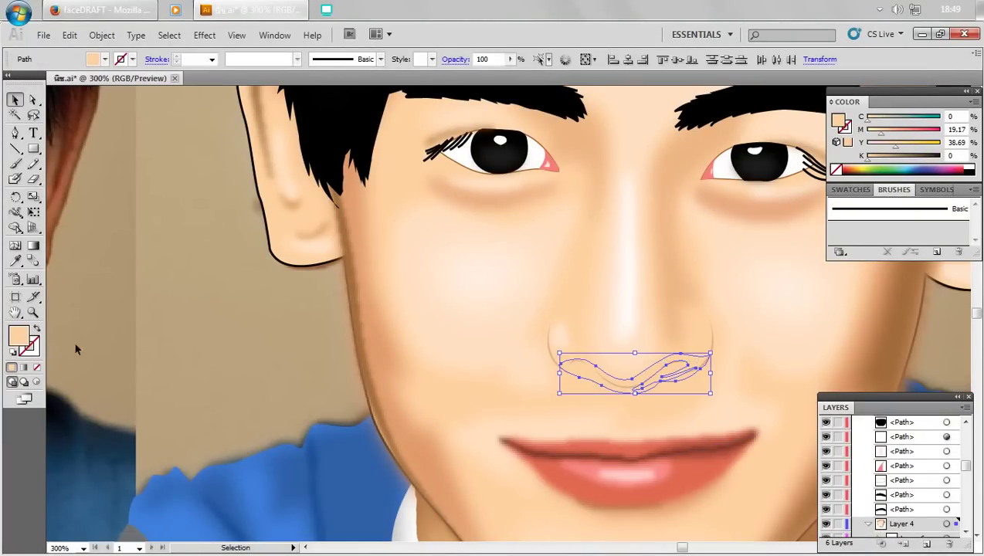
pyautogui.click(15, 261)
pyautogui.click(369, 254)
# - Return to the Selection tool, zoom in to 200% and select the nose shadow shape
pyautogui.hotkey('ctrl', '-')
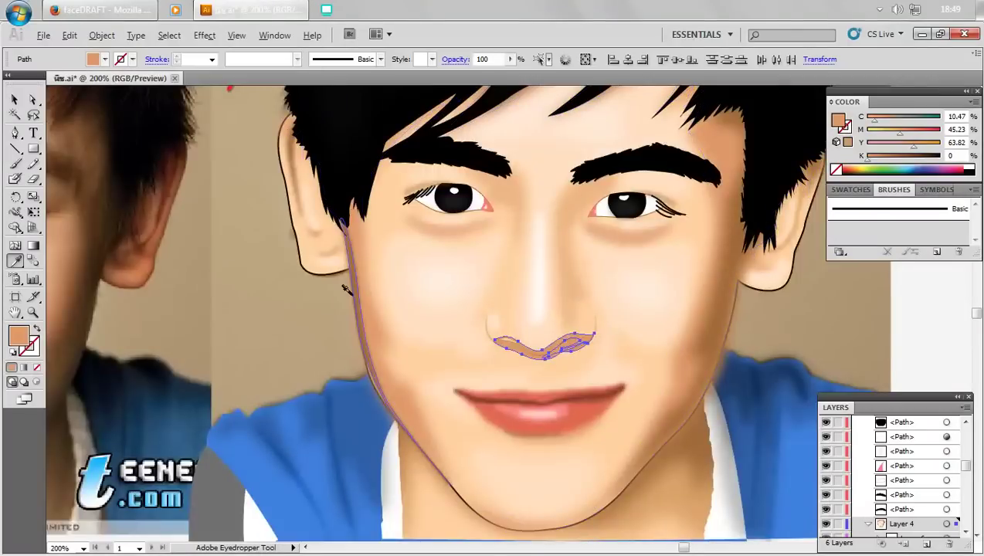
pyautogui.hotkey('ctrl', '-')
pyautogui.click(14, 103)
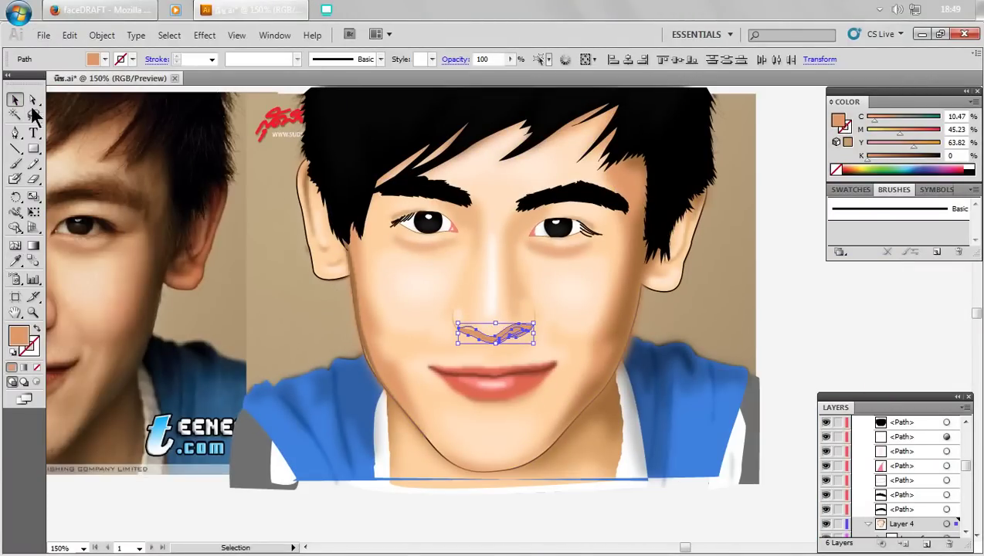
pyautogui.click(853, 323)
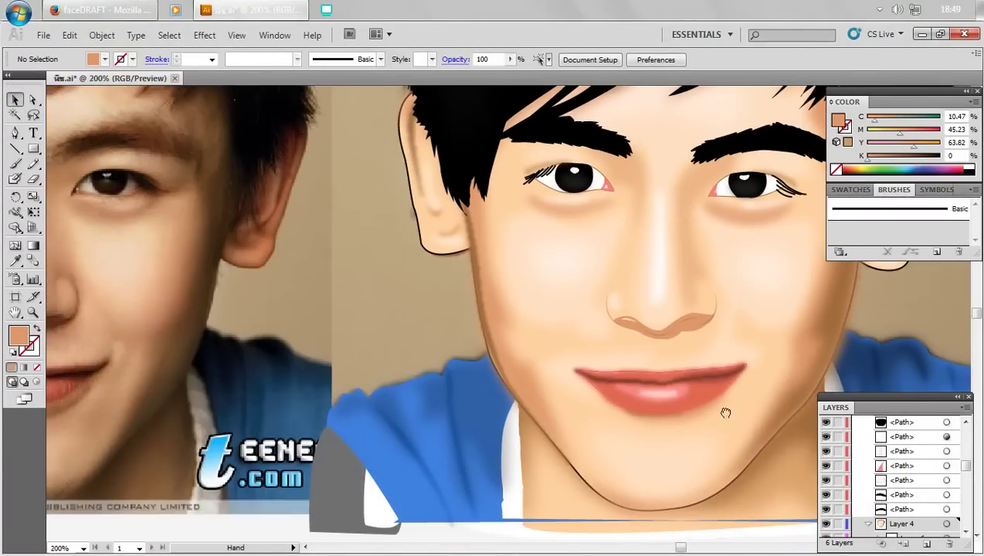
pyautogui.hotkey('ctrl', '-')
pyautogui.hotkey('ctrl', '+')
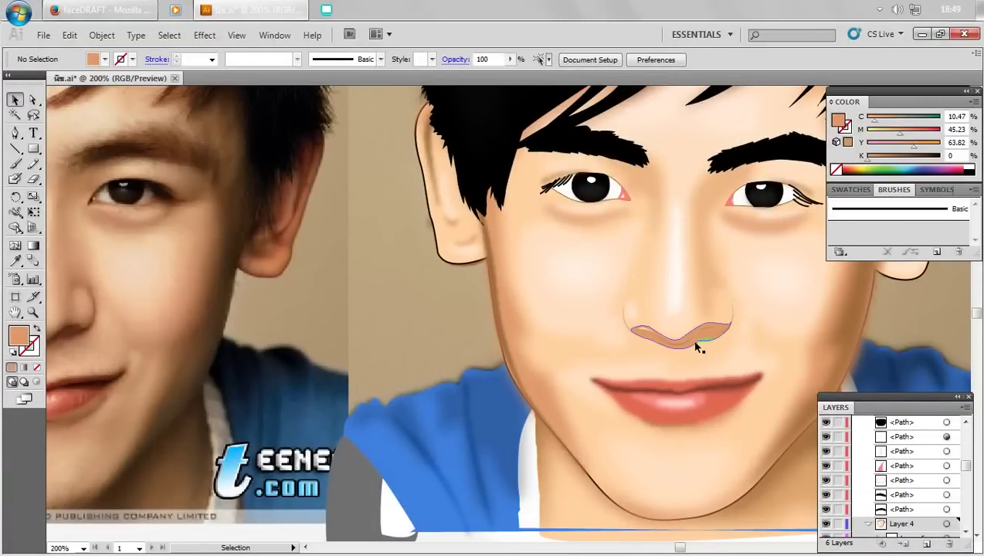
pyautogui.click(695, 347)
pyautogui.moveTo(695, 348); pyautogui.dragTo(752, 364)
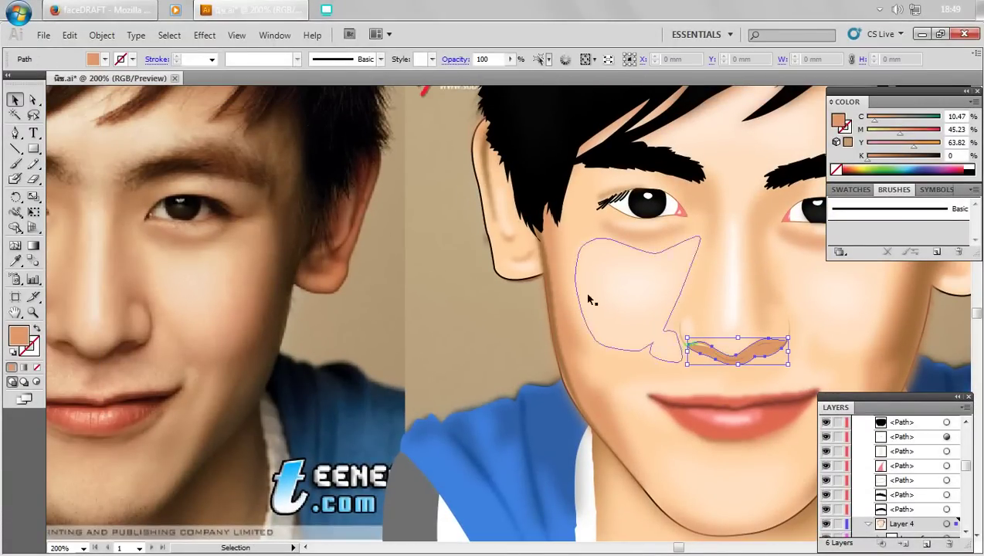
# - Apply a 2.5-pixel Gaussian Blur to the nose shadow
pyautogui.click(205, 35)
pyautogui.click(394, 281)
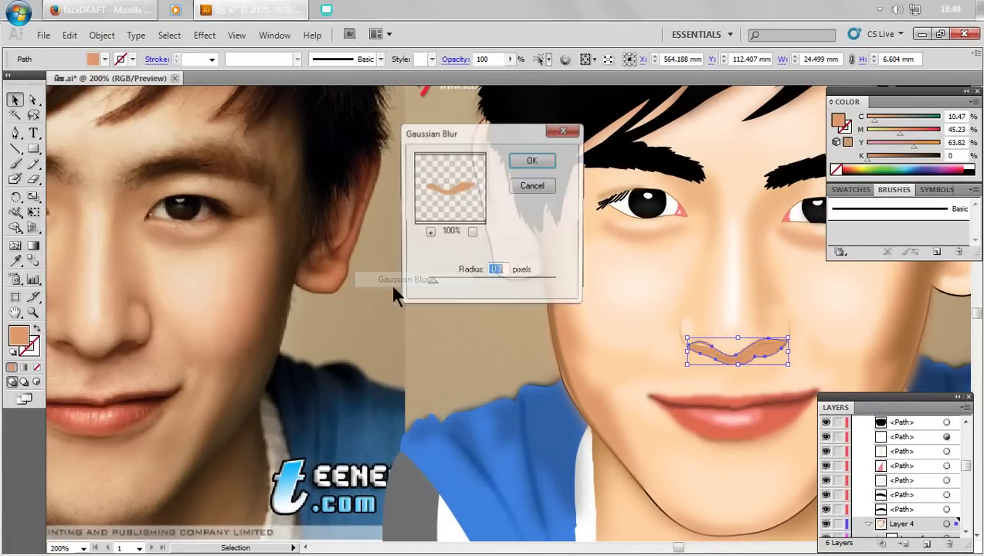
pyautogui.moveTo(431, 286); pyautogui.dragTo(445, 286)
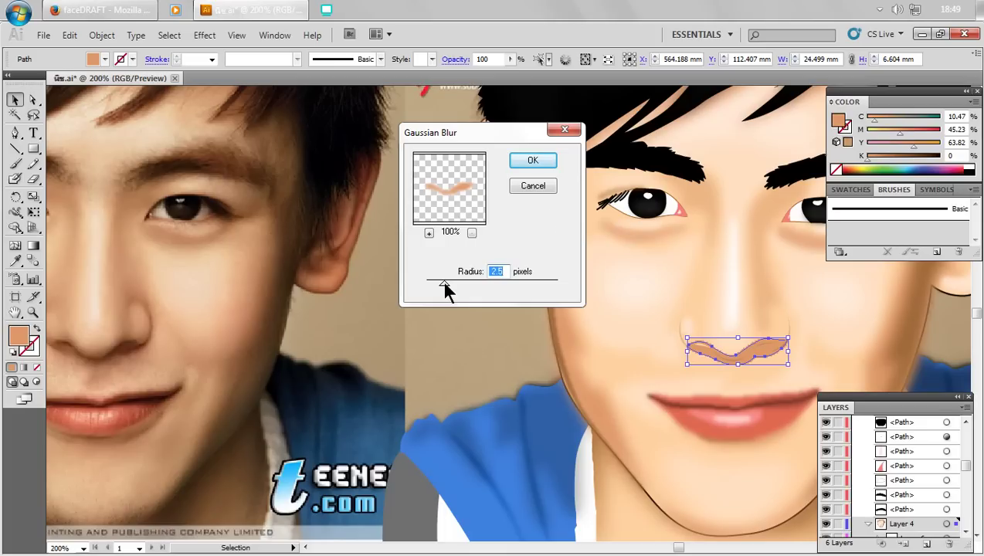
pyautogui.click(545, 159)
pyautogui.click(472, 308)
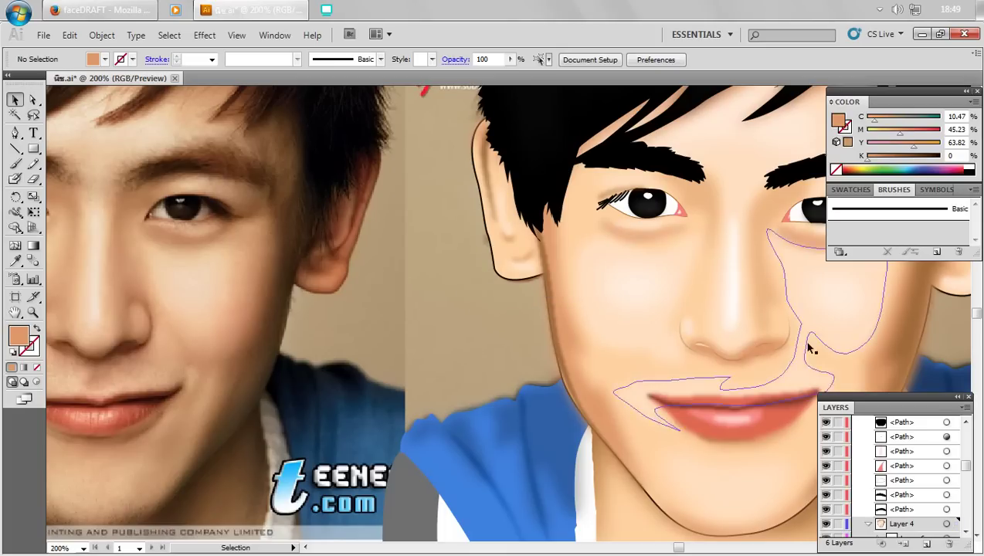
# - Give the nose outline a darker brown and a Gaussian Blur
pyautogui.click(767, 353)
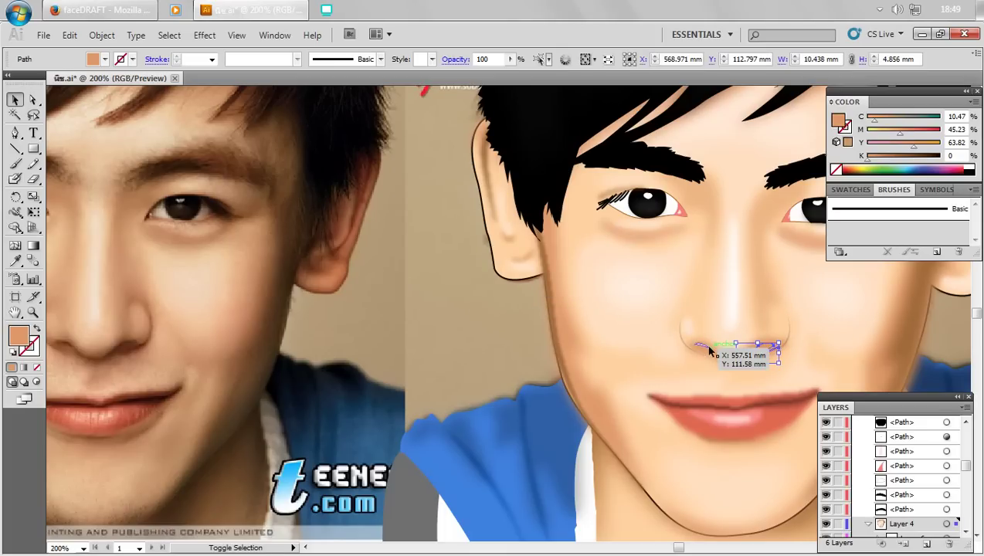
pyautogui.doubleClick(30, 348)
pyautogui.moveTo(441, 293); pyautogui.dragTo(472, 317)
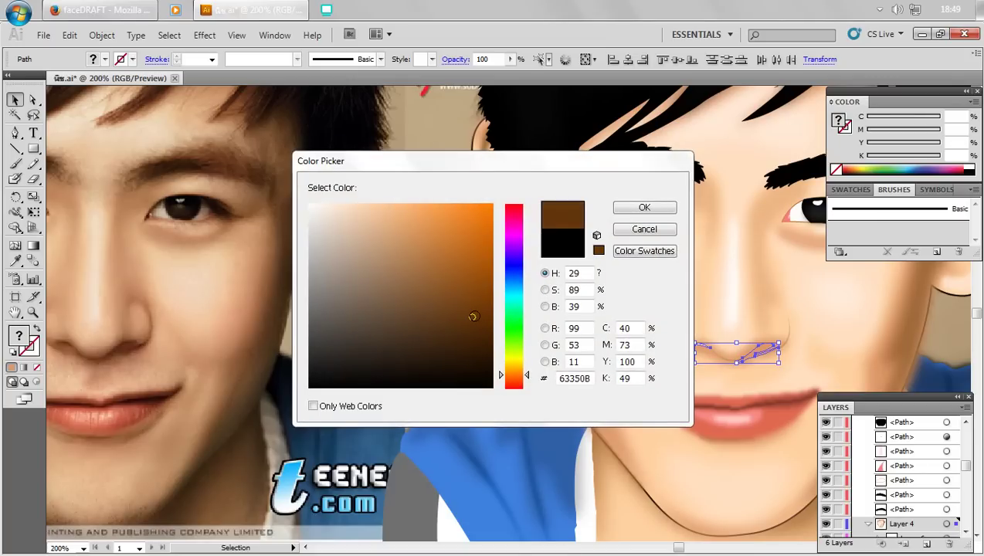
pyautogui.click(638, 209)
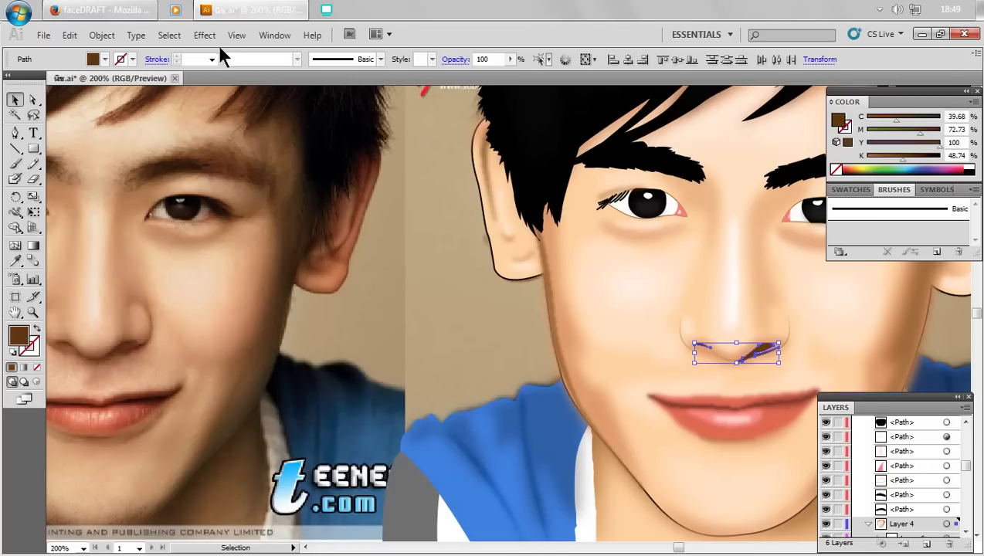
pyautogui.click(204, 35)
pyautogui.click(401, 279)
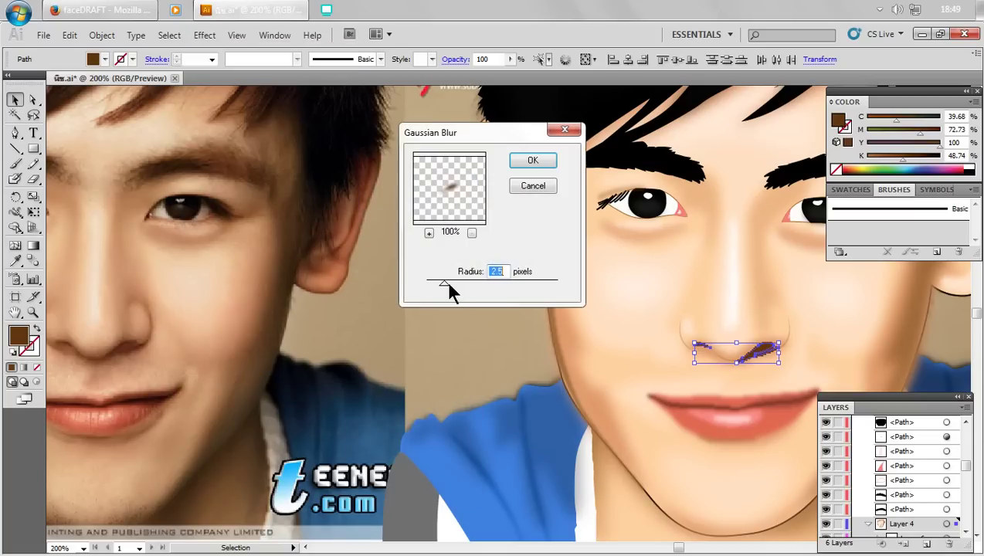
pyautogui.click(535, 160)
pyautogui.click(398, 280)
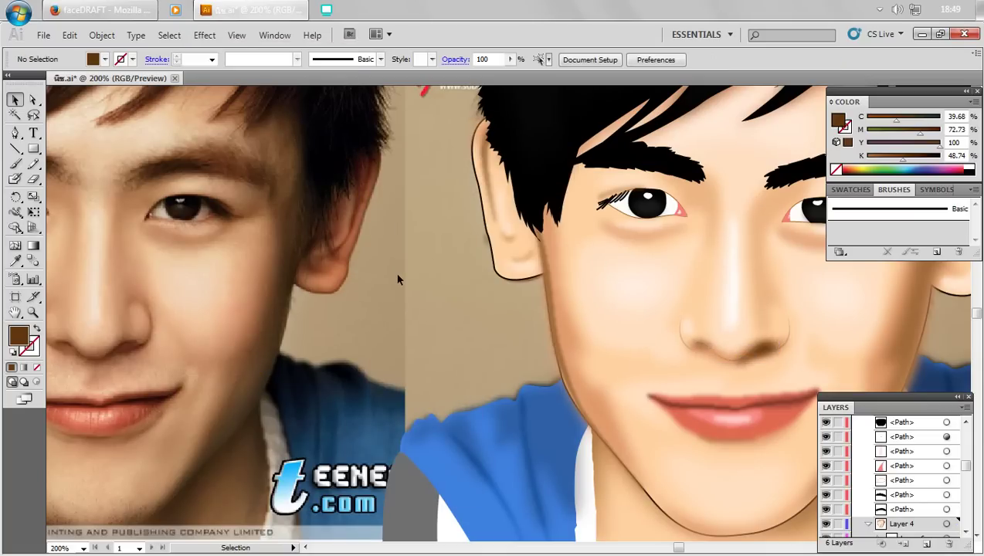
# - Try a darker brown on the shading under the nose, then undo it
pyautogui.scroll(-1, 398, 280)
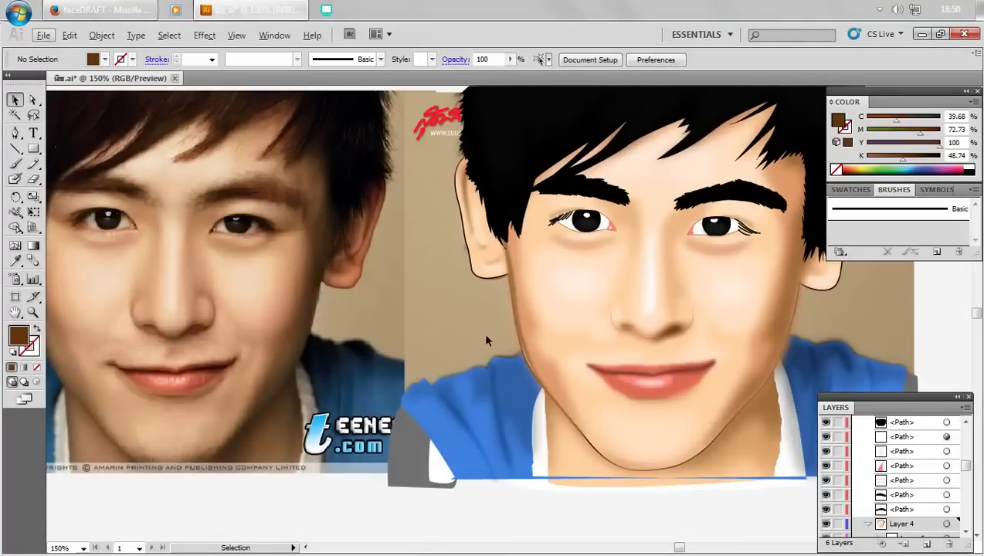
pyautogui.click(674, 339)
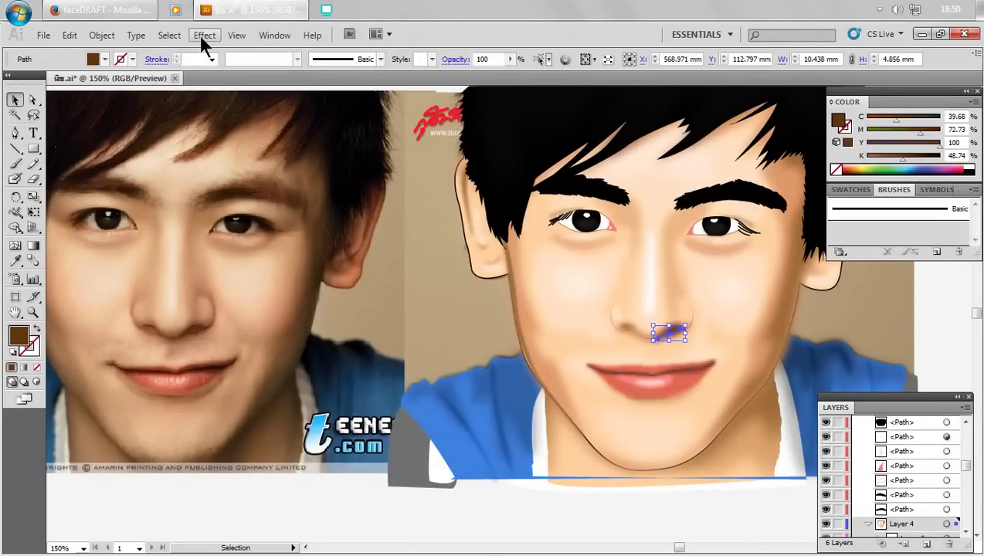
pyautogui.doubleClick(20, 335)
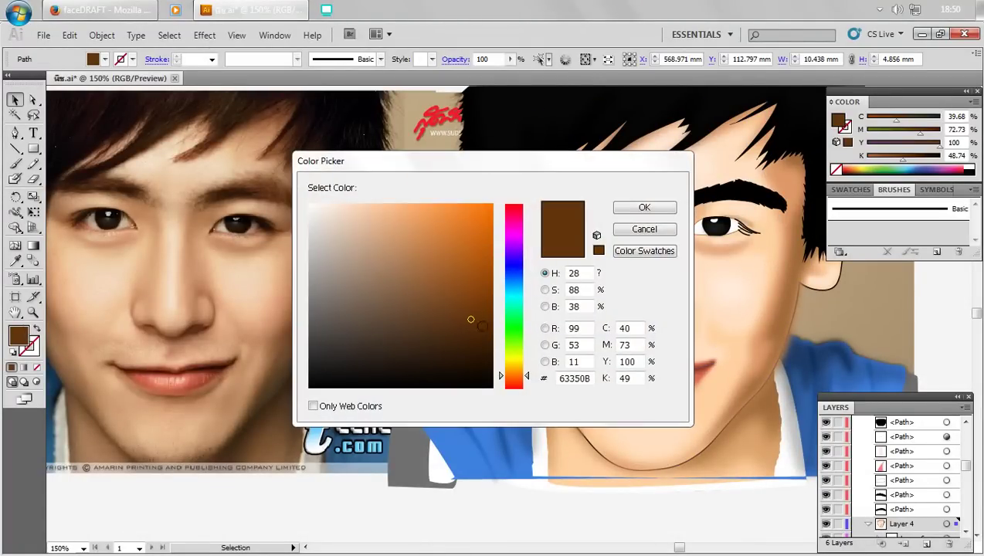
pyautogui.click(486, 327)
pyautogui.click(644, 209)
pyautogui.click(956, 337)
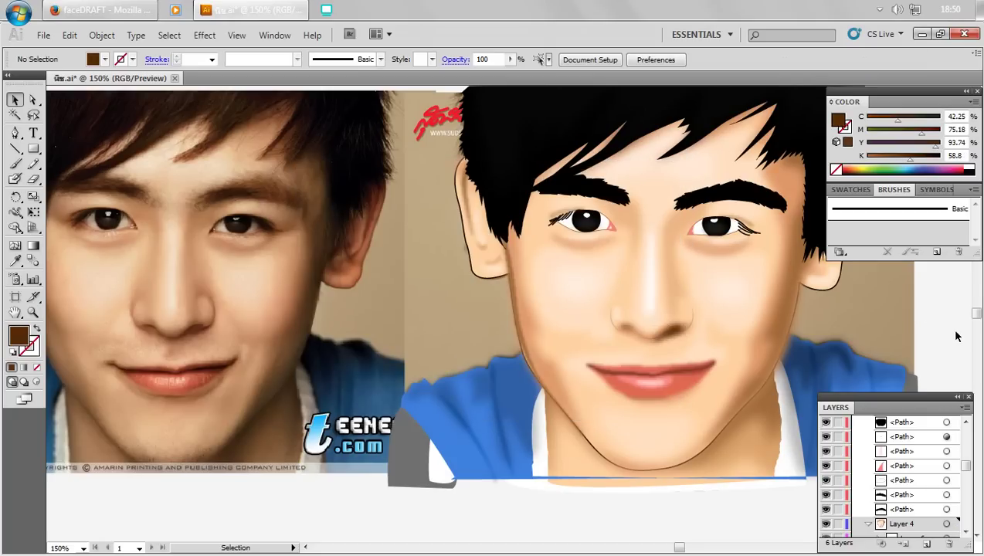
pyautogui.hotkey('ctrl', 'z')
pyautogui.click(618, 526)
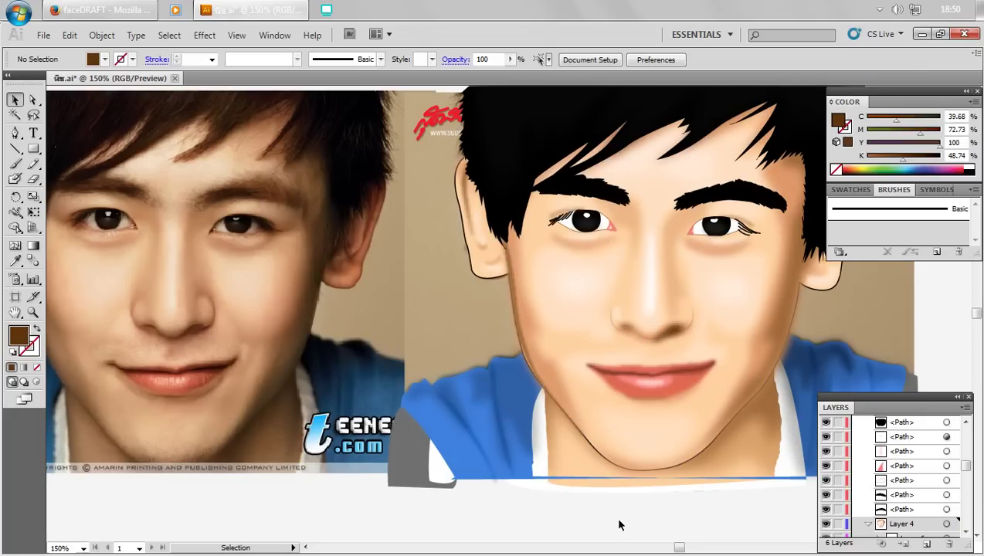
# - Fill the small shading under the nose with a lighter, warmer brown
pyautogui.click(669, 332)
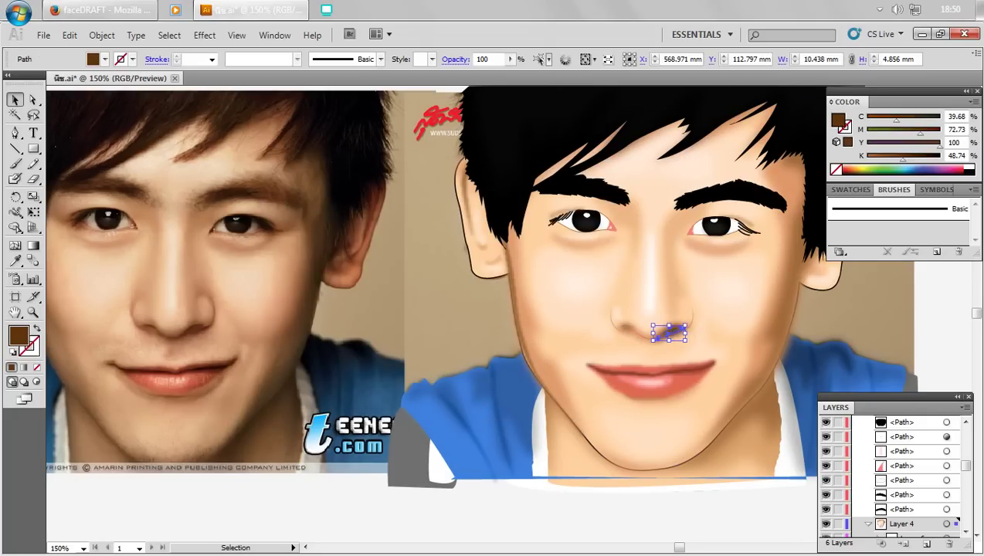
pyautogui.doubleClick(19, 338)
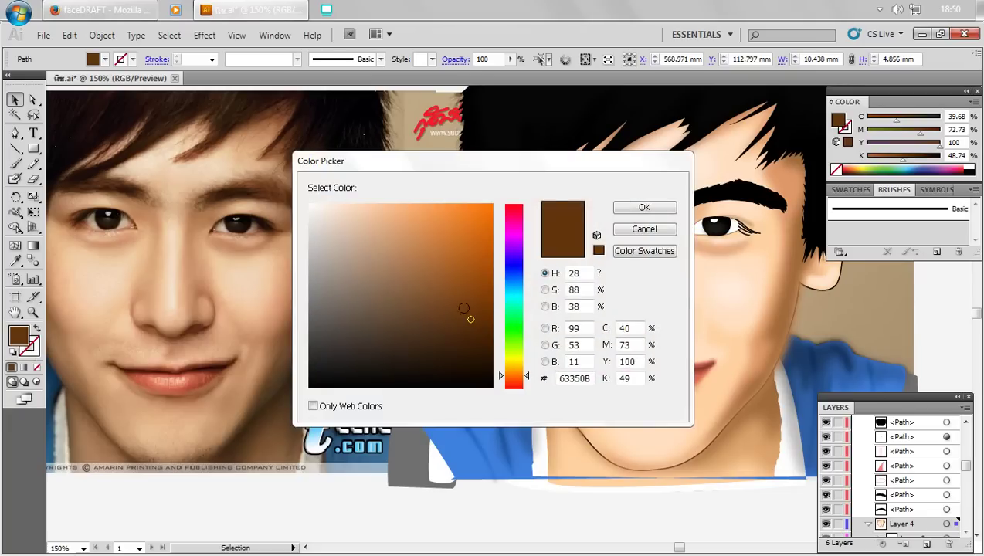
pyautogui.click(459, 303)
pyautogui.click(638, 210)
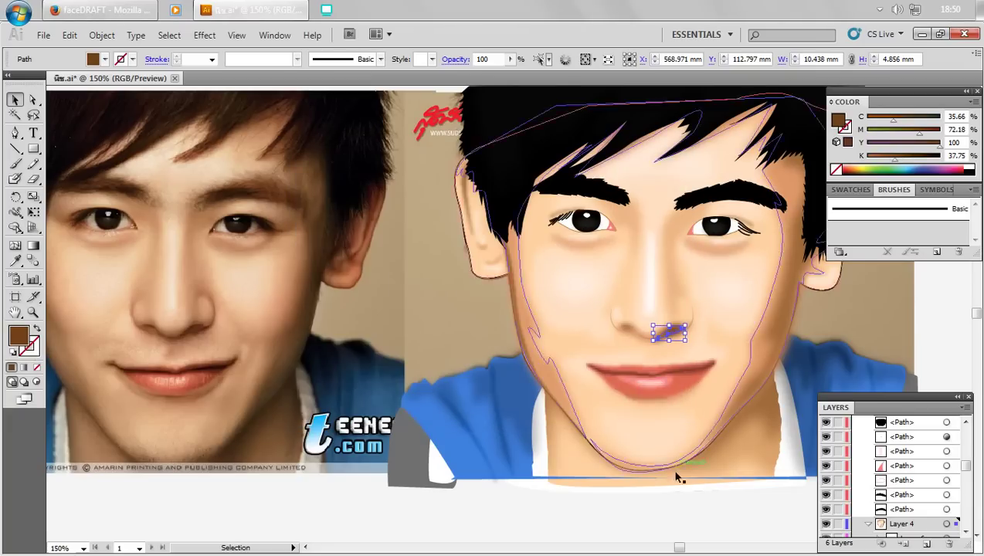
pyautogui.click(674, 523)
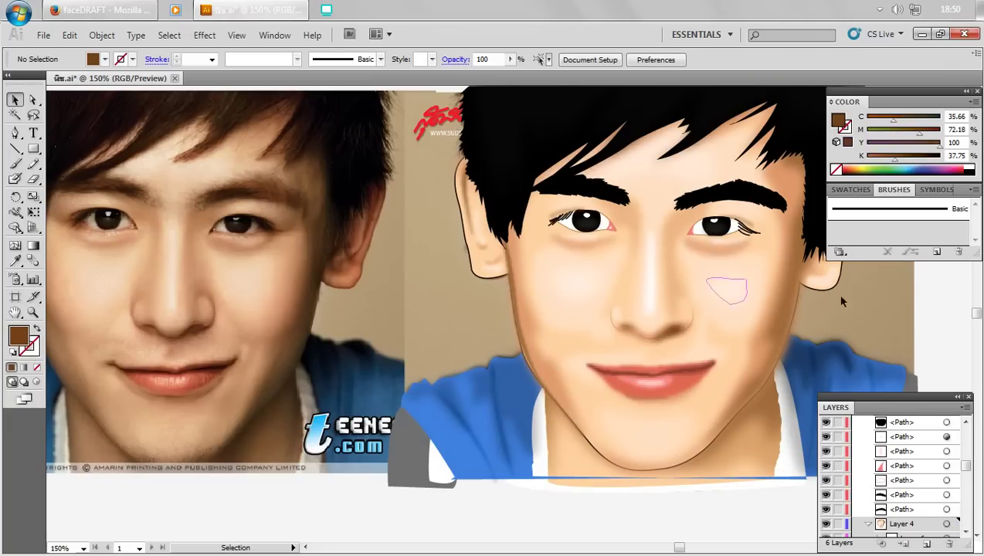
# - Draw a faint short stroke beside the nostril and zoom out to check it
pyautogui.moveTo(690, 316)
pyautogui.mouseDown()
pyautogui.moveTo(680, 337)
pyautogui.moveTo(658, 338)
pyautogui.mouseUp()
pyautogui.click(651, 341)
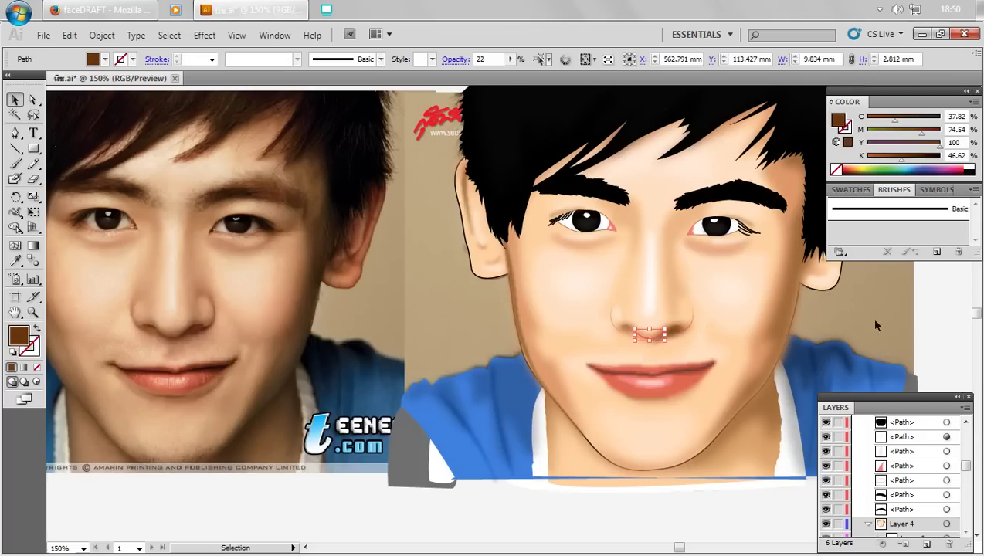
pyautogui.click(931, 349)
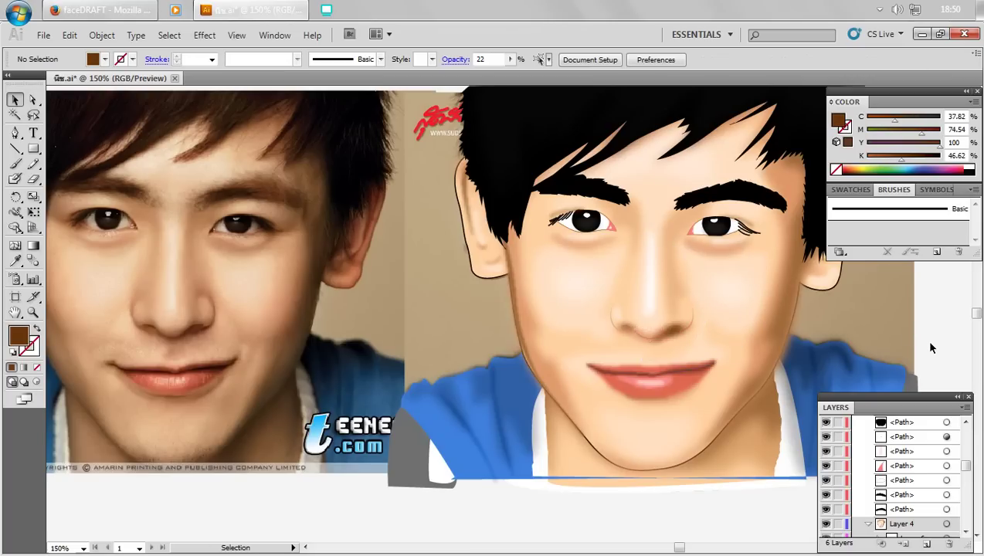
pyautogui.hotkey('ctrl', '-')
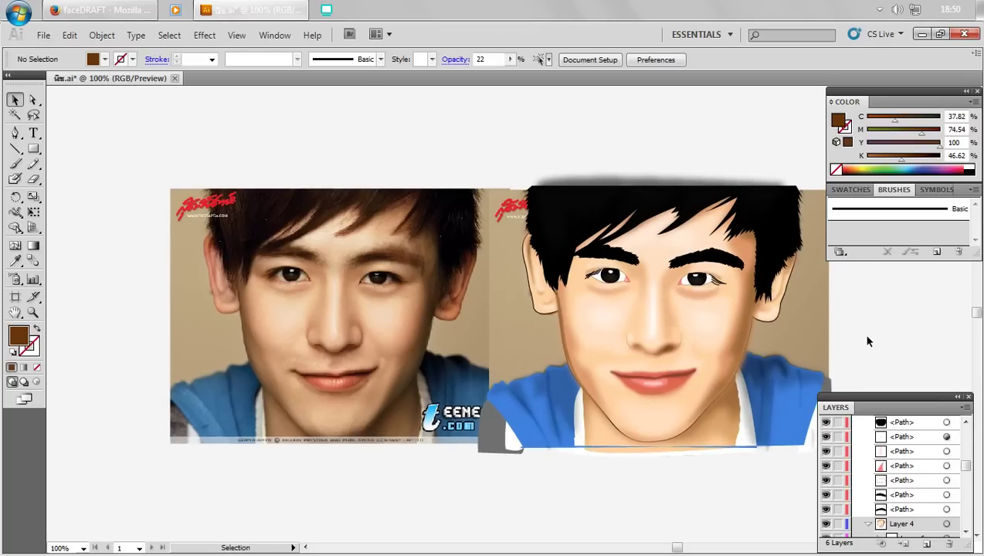
# - Save the portrait and set both under-eye shadows to 57% opacity
pyautogui.press('ctrl')
pyautogui.hotkey('ctrl', 's')
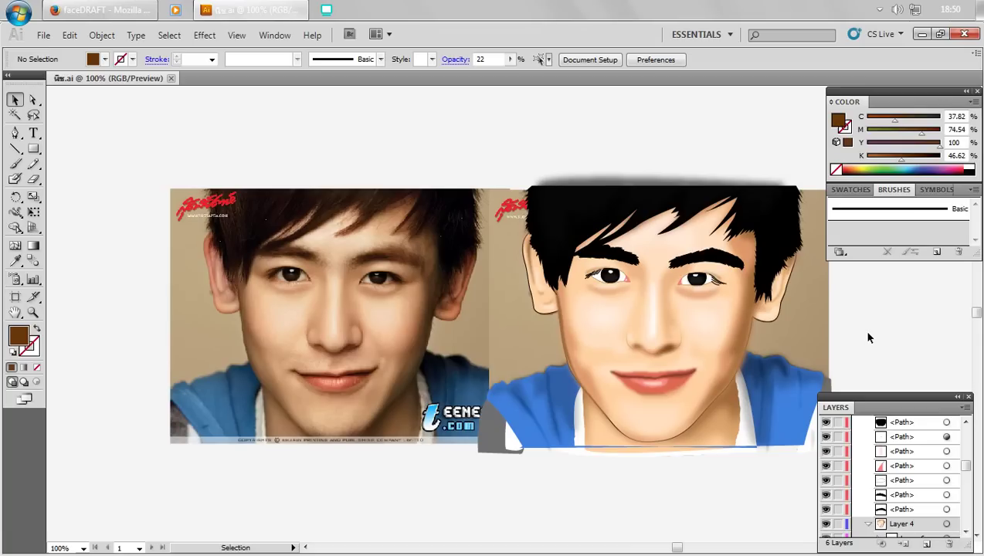
pyautogui.scroll(1, 629, 299)
pyautogui.click(596, 282)
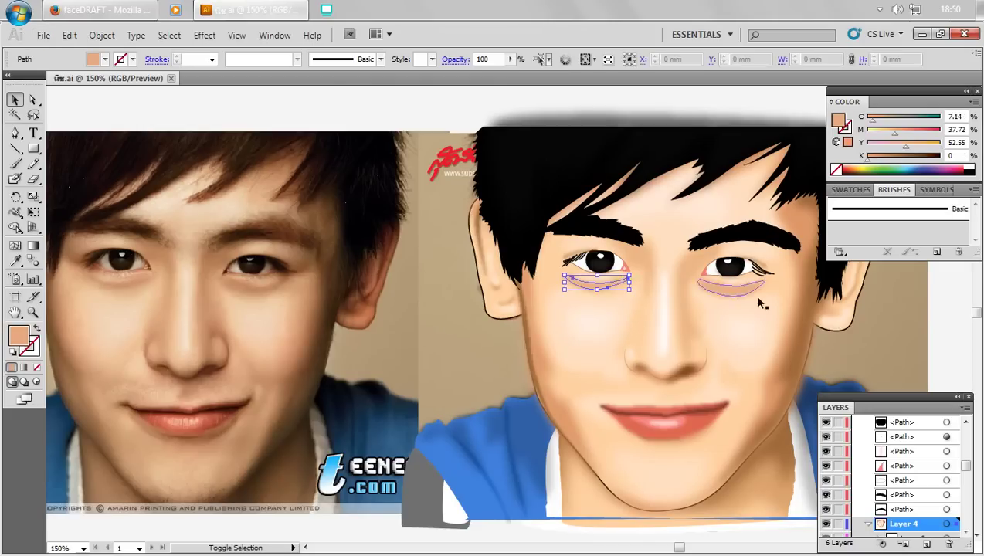
pyautogui.keyDown('shift'); pyautogui.click(738, 296); pyautogui.keyUp('shift')
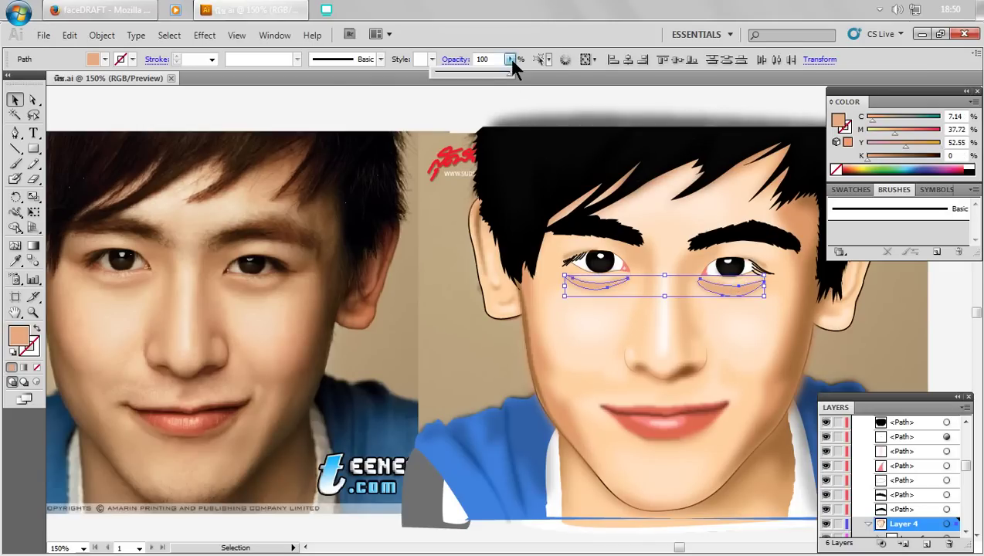
pyautogui.click(509, 59)
pyautogui.moveTo(509, 73); pyautogui.dragTo(479, 80)
pyautogui.click(501, 106)
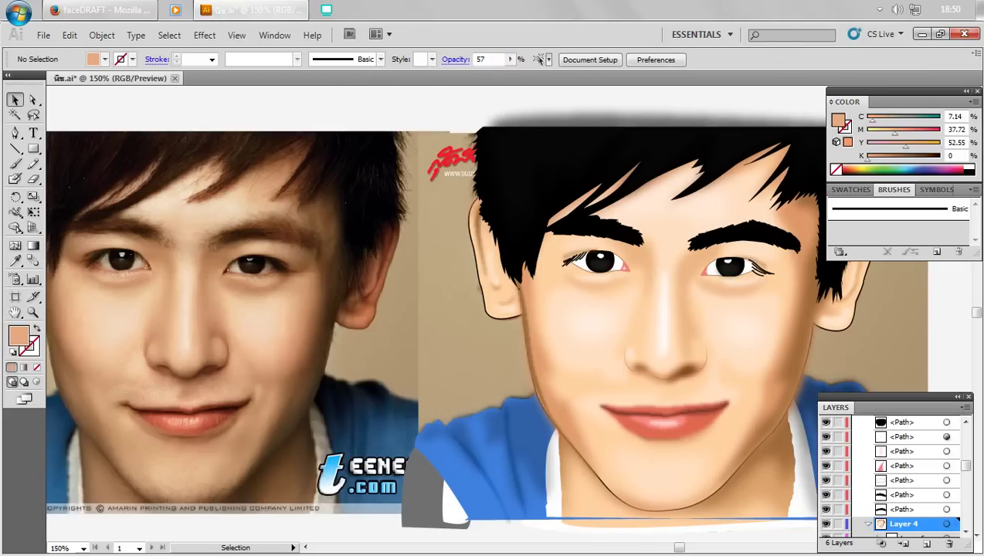
# - Apply a 1.6-pixel Gaussian Blur to the large face shading shape
pyautogui.scroll(-1, 724, 339)
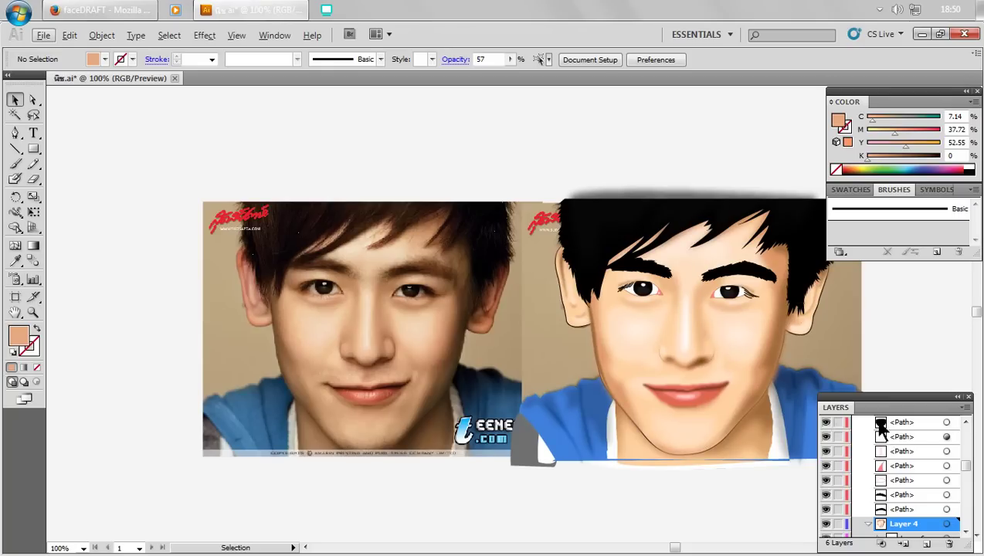
pyautogui.moveTo(885, 383); pyautogui.dragTo(850, 380)
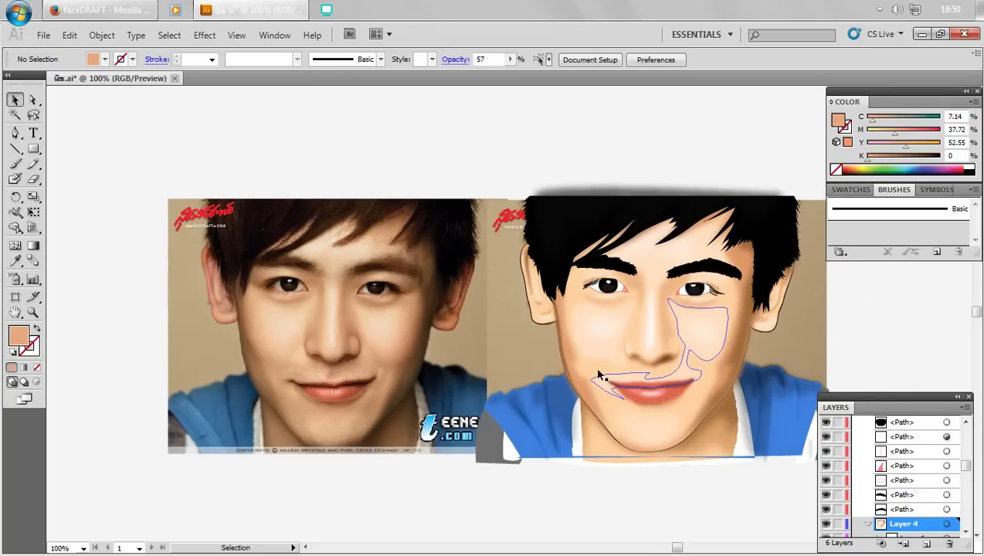
pyautogui.click(587, 400)
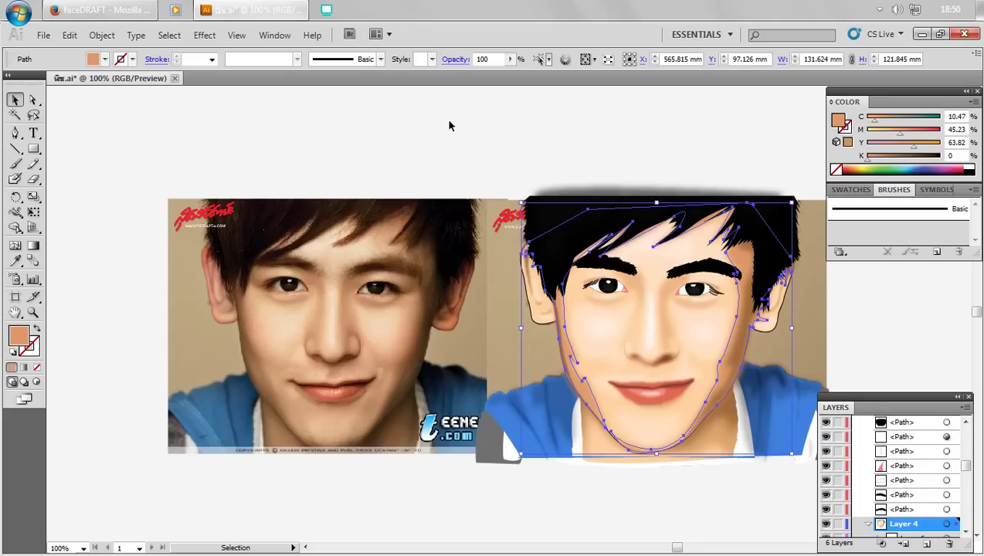
pyautogui.click(204, 35)
pyautogui.click(413, 280)
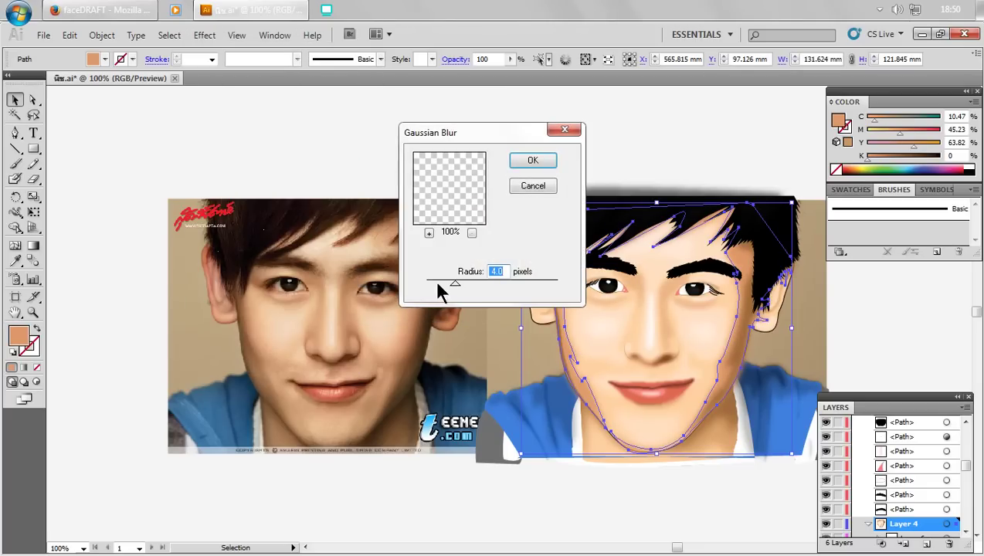
pyautogui.click(435, 280)
pyautogui.click(534, 162)
pyautogui.click(553, 142)
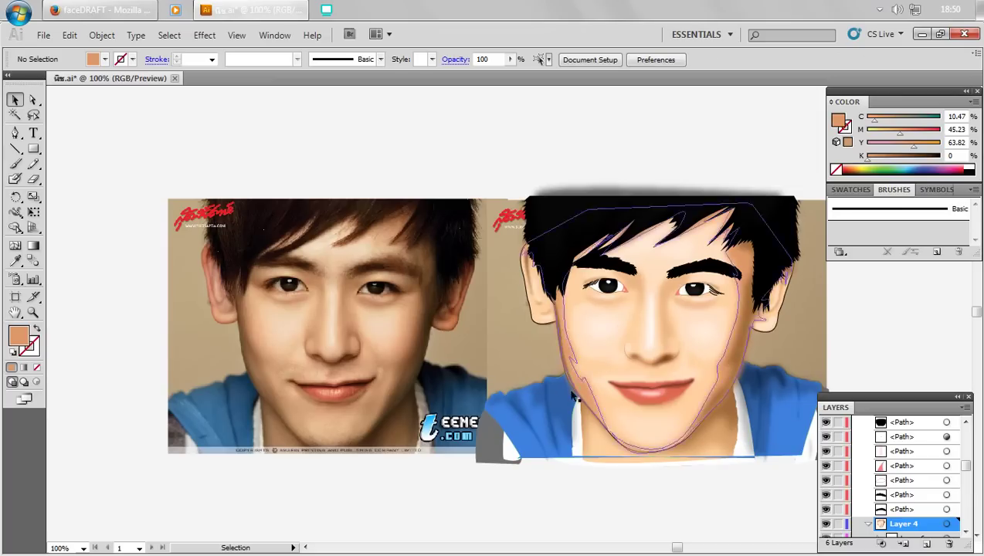
pyautogui.scroll(2, 573, 388)
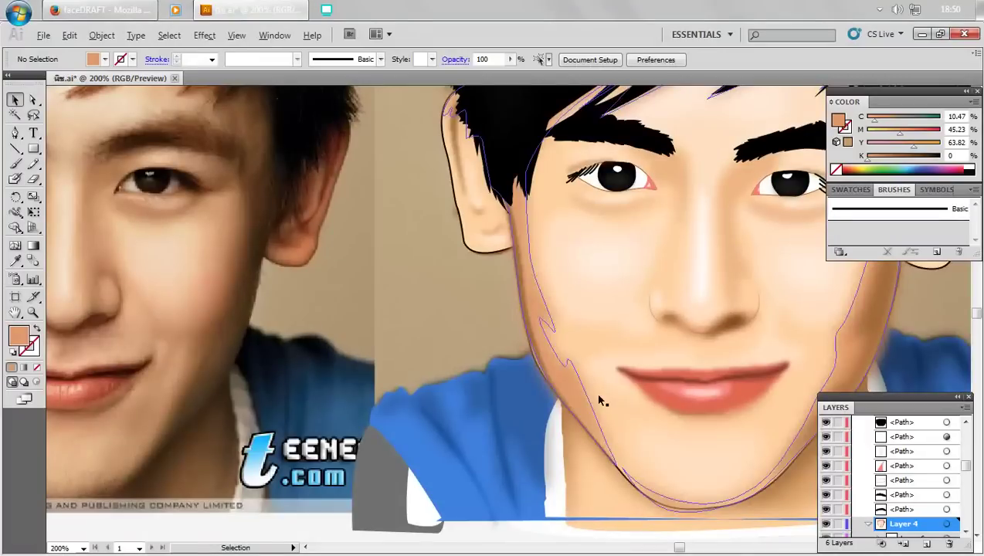
# - Nudge the left jaw-line shadow slightly downward with the arrow keys
pyautogui.click(539, 360)
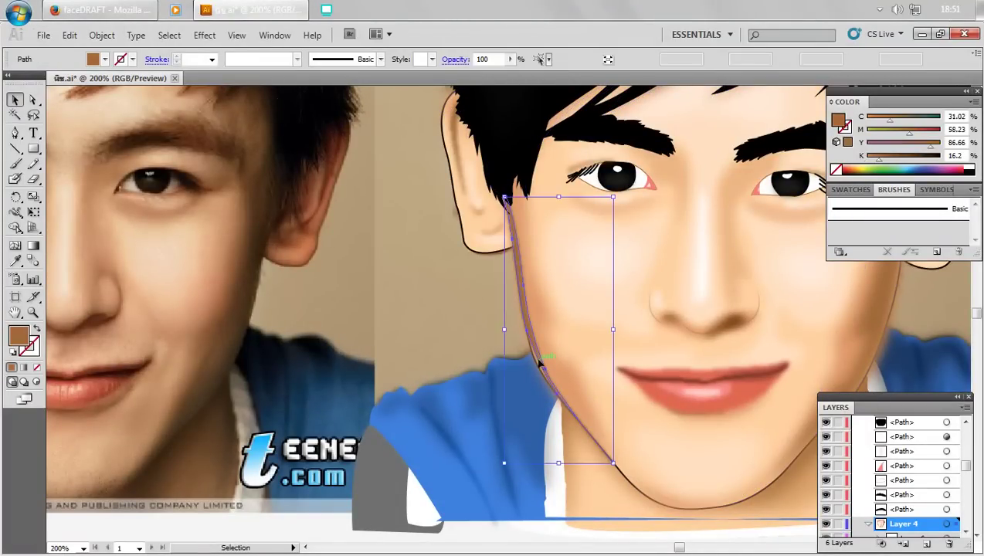
pyautogui.press('Down')
pyautogui.press('Down')
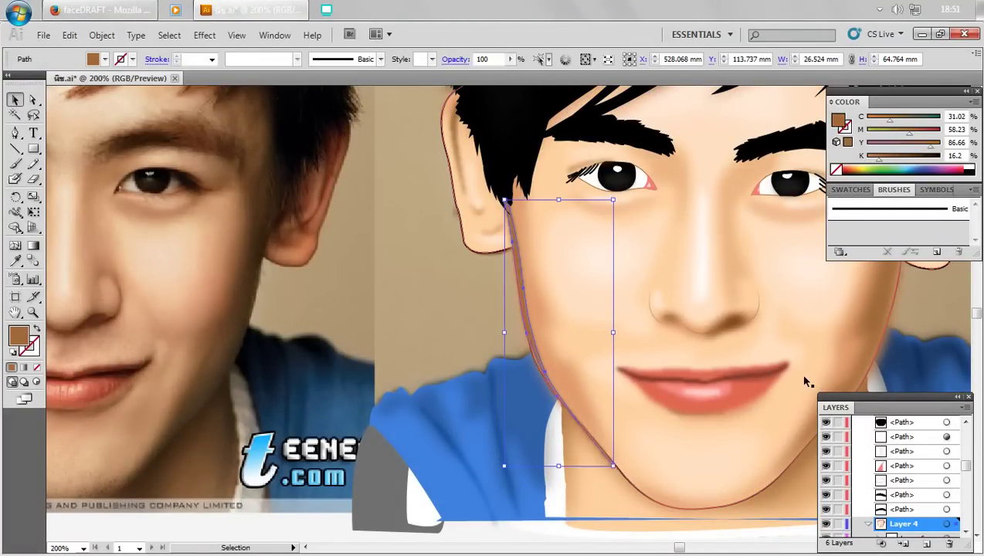
pyautogui.press('Down')
pyautogui.press('Down')
pyautogui.press('Down')
pyautogui.press('Right')
pyautogui.press('Down')
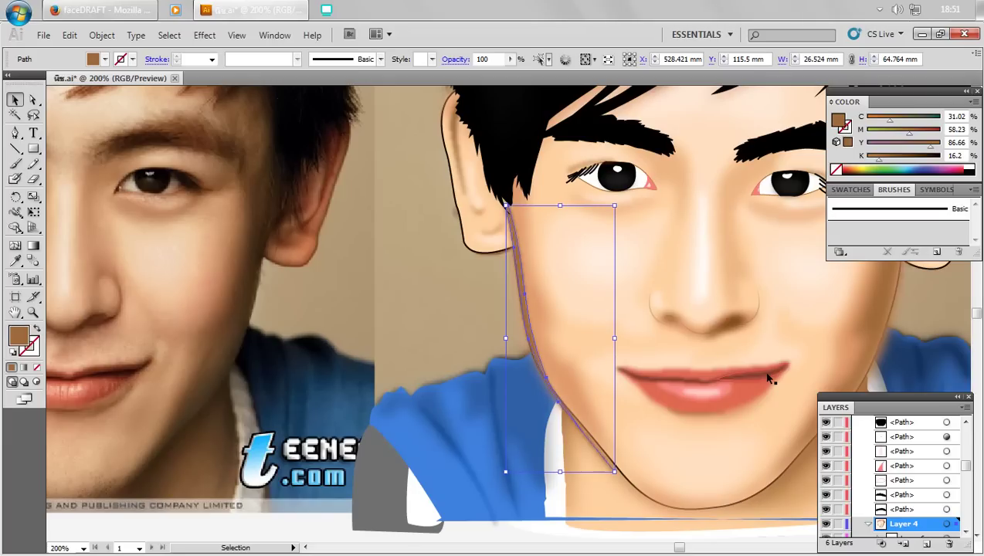
pyautogui.press('Down')
# - Drag the jaw shadow's bottom anchor points up near the chin to reshape its end
pyautogui.click(33, 99)
pyautogui.click(293, 303)
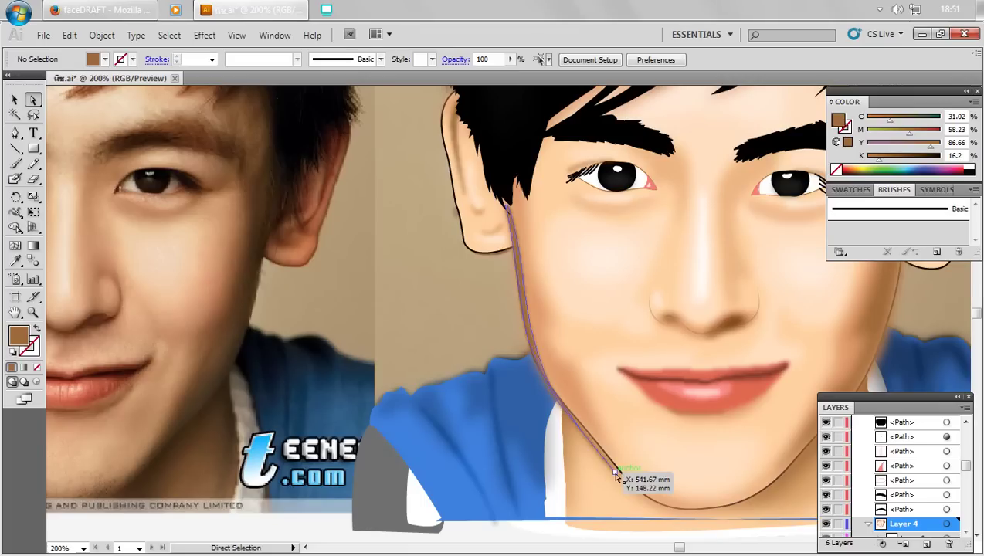
pyautogui.click(617, 474)
pyautogui.moveTo(616, 475); pyautogui.dragTo(618, 462)
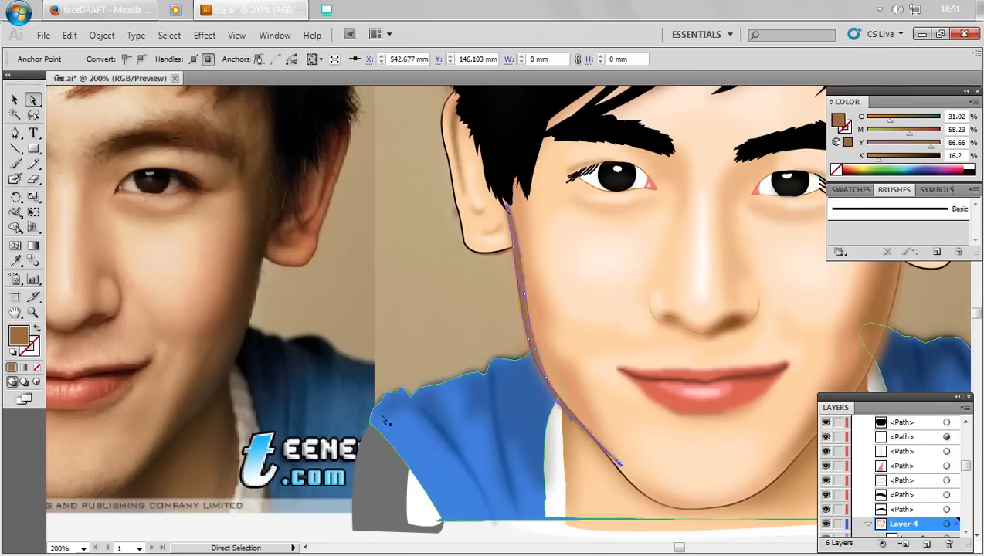
pyautogui.keyDown('alt'); pyautogui.click(626, 463); pyautogui.keyUp('alt')
pyautogui.scroll(2, 627, 463)
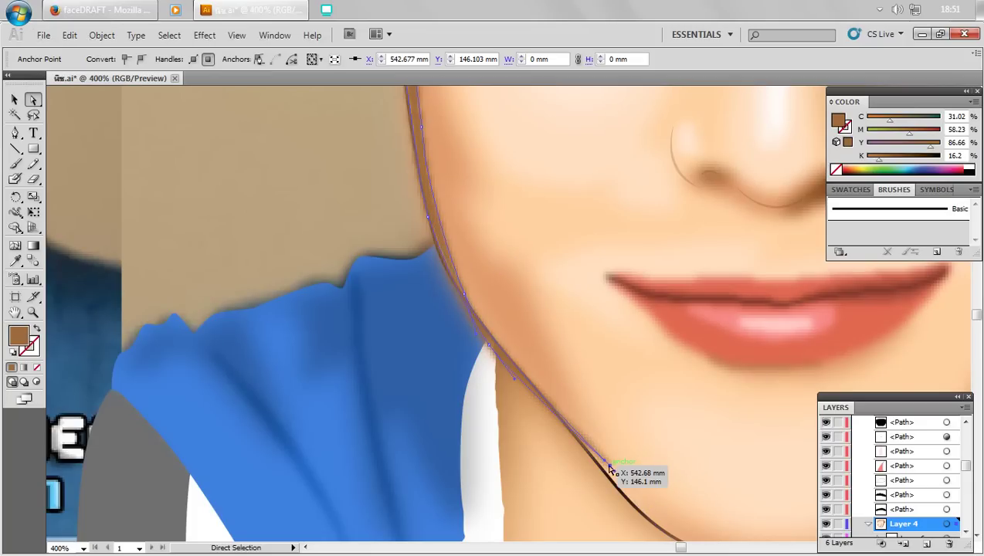
pyautogui.moveTo(609, 467); pyautogui.dragTo(587, 447)
pyautogui.click(318, 374)
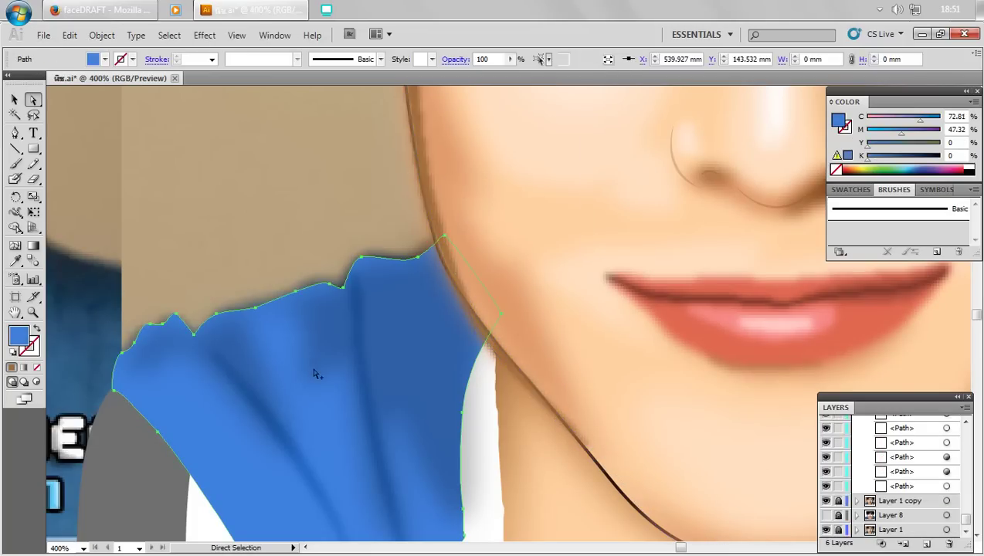
pyautogui.scroll(-2, 319, 374)
pyautogui.scroll(-2, 463, 348)
# - Remove the outline stroke from the face skin shape
pyautogui.click(716, 343)
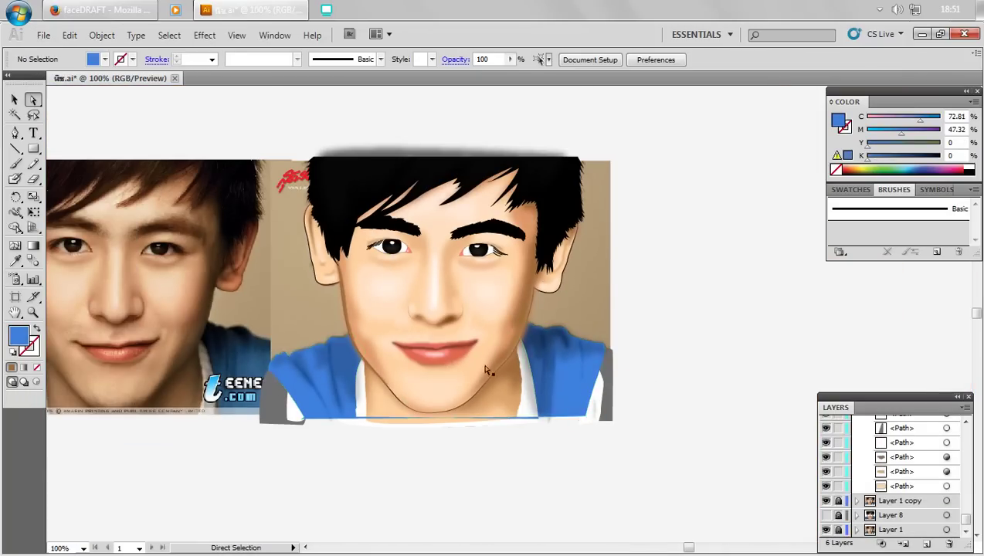
pyautogui.moveTo(347, 500); pyautogui.dragTo(517, 498)
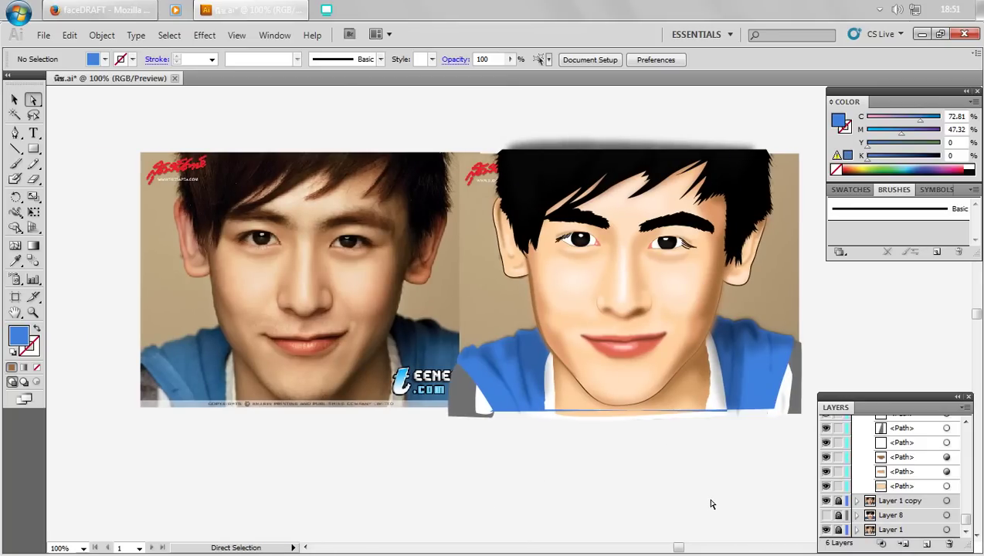
pyautogui.moveTo(605, 503); pyautogui.dragTo(606, 515)
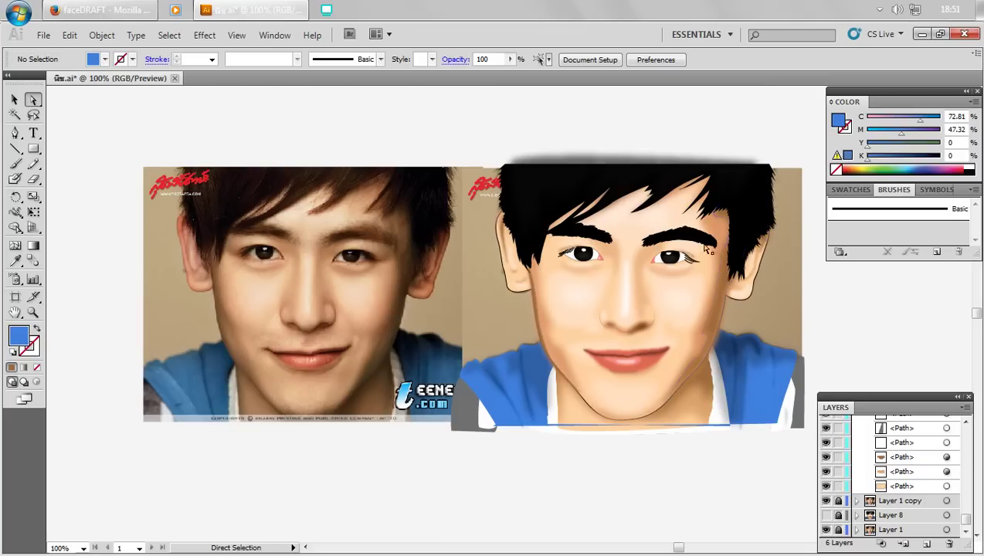
pyautogui.moveTo(700, 222); pyautogui.dragTo(717, 260)
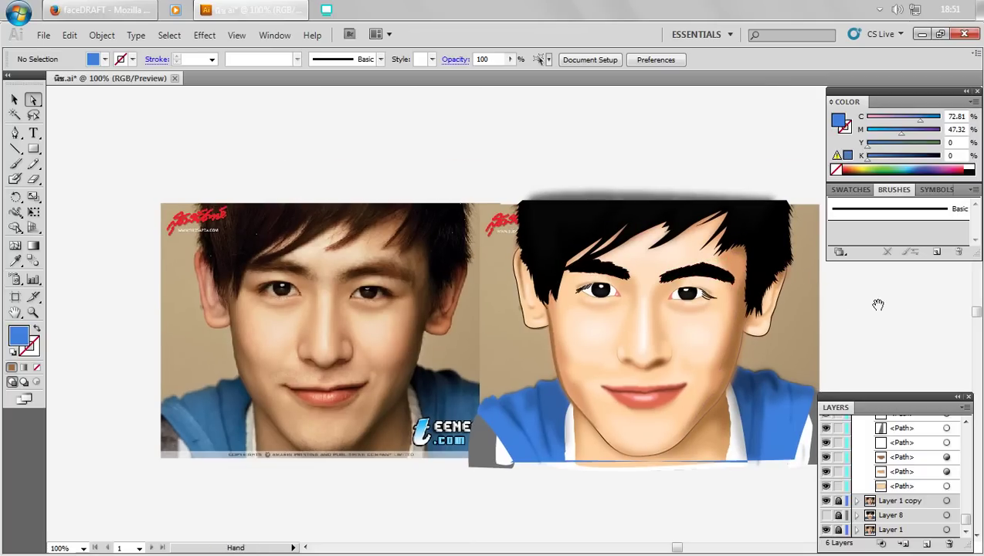
pyautogui.moveTo(803, 340); pyautogui.dragTo(777, 341)
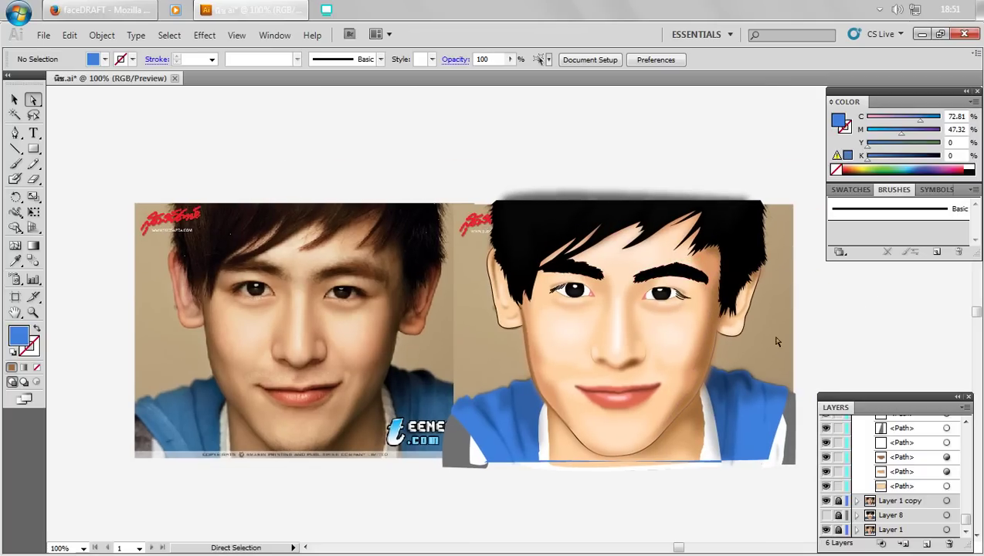
pyautogui.click(509, 333)
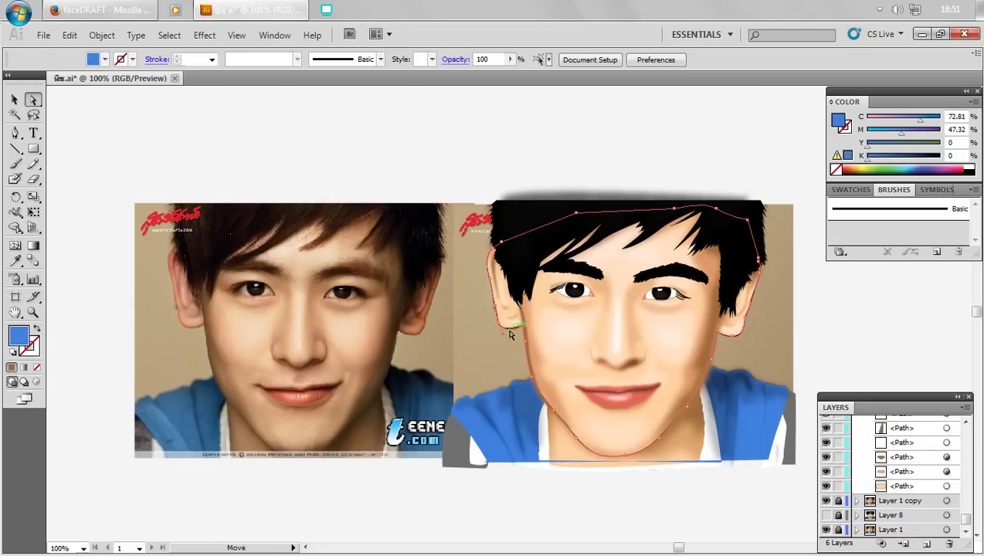
pyautogui.click(37, 348)
pyautogui.click(37, 367)
pyautogui.click(73, 364)
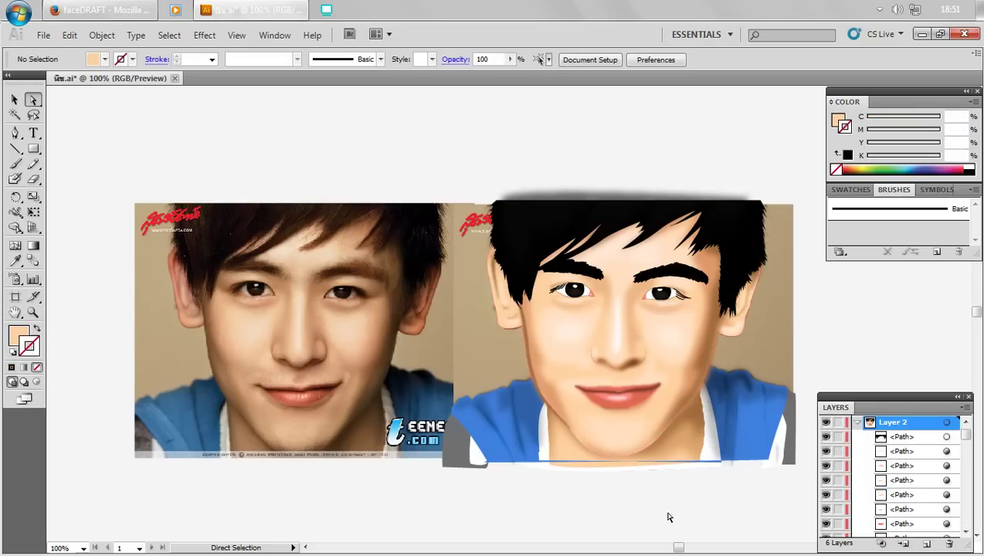
# - Move a jaw outline anchor point to reshape the chin
pyautogui.press('alt')
pyautogui.scroll(2, 660, 514)
pyautogui.click(478, 343)
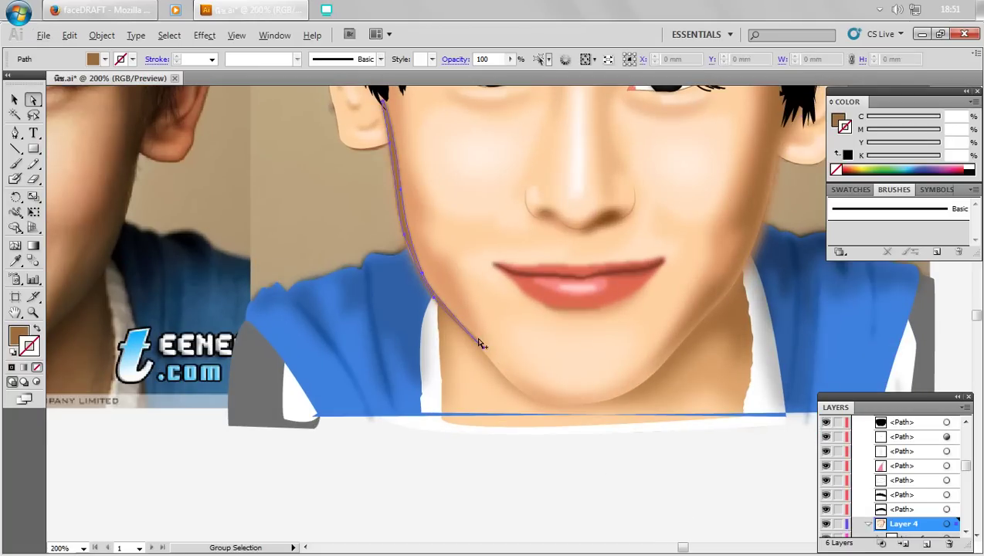
pyautogui.scroll(2, 479, 343)
pyautogui.moveTo(490, 360); pyautogui.dragTo(484, 362)
# - Pan around the lips and collar to compare the jaw with the reference photo
pyautogui.keyDown('alt'); pyautogui.click(528, 514); pyautogui.keyUp('alt')
pyautogui.scroll(-3, 530, 513)
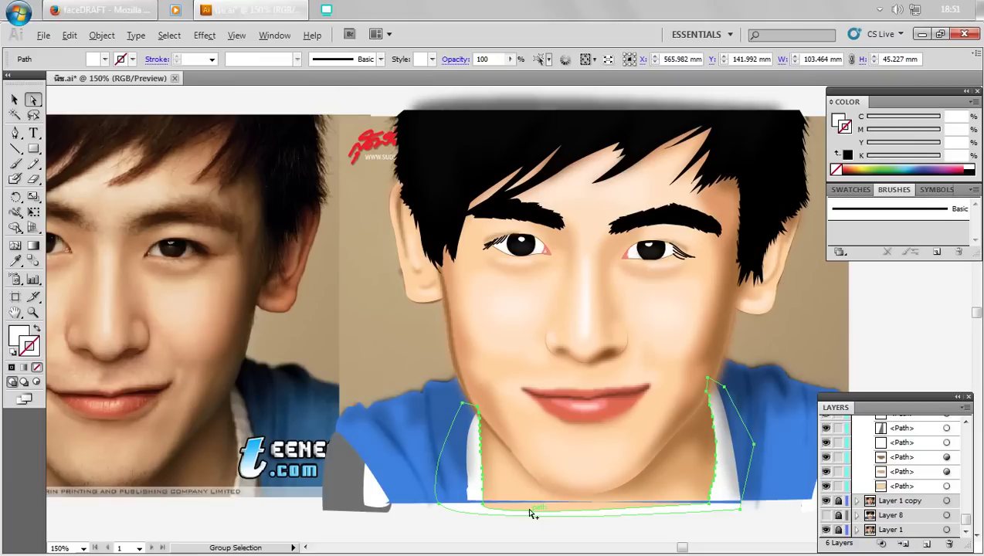
pyautogui.moveTo(516, 505); pyautogui.dragTo(610, 476)
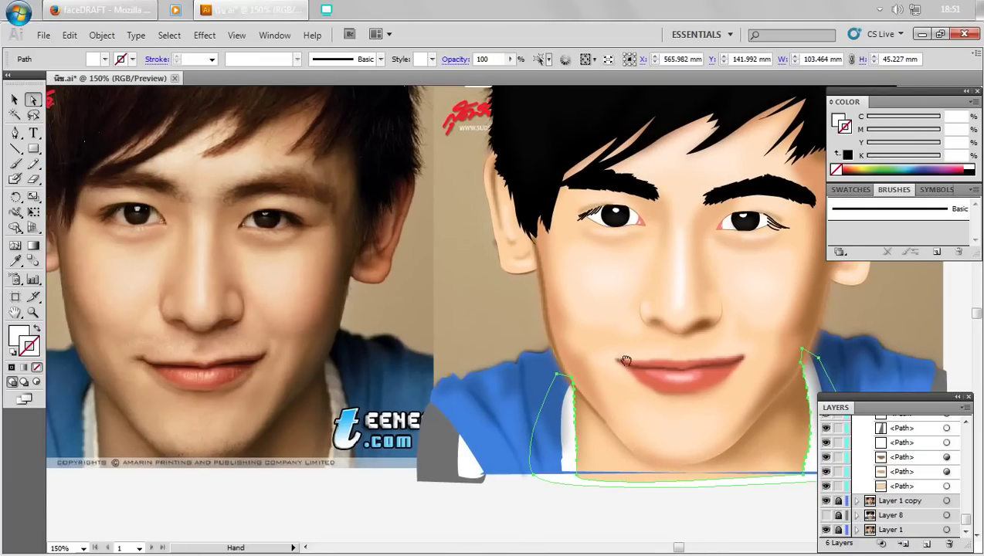
pyautogui.moveTo(626, 361); pyautogui.dragTo(545, 439)
pyautogui.scroll(-1, 561, 294)
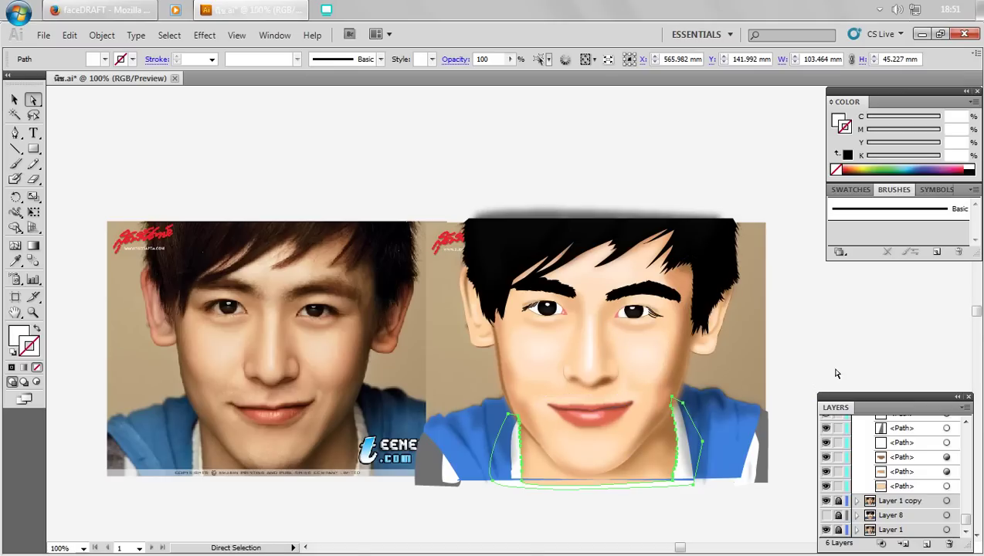
pyautogui.click(874, 342)
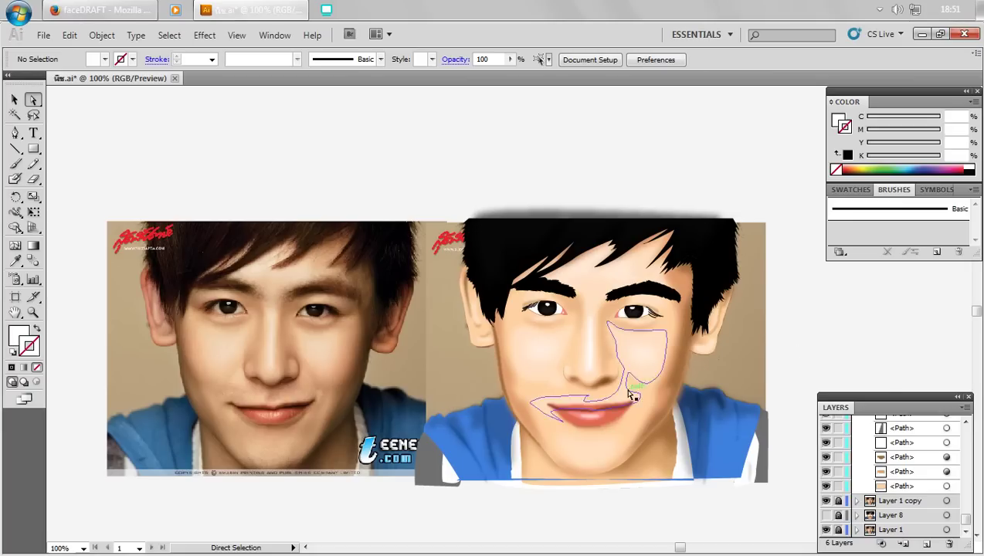
pyautogui.press('space')
pyautogui.moveTo(860, 350); pyautogui.dragTo(848, 346)
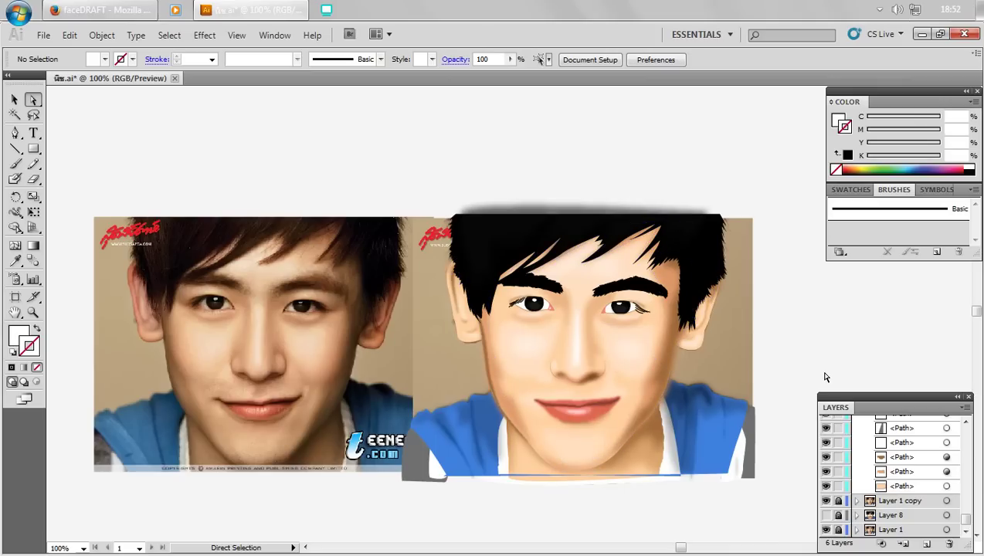
pyautogui.press('v')
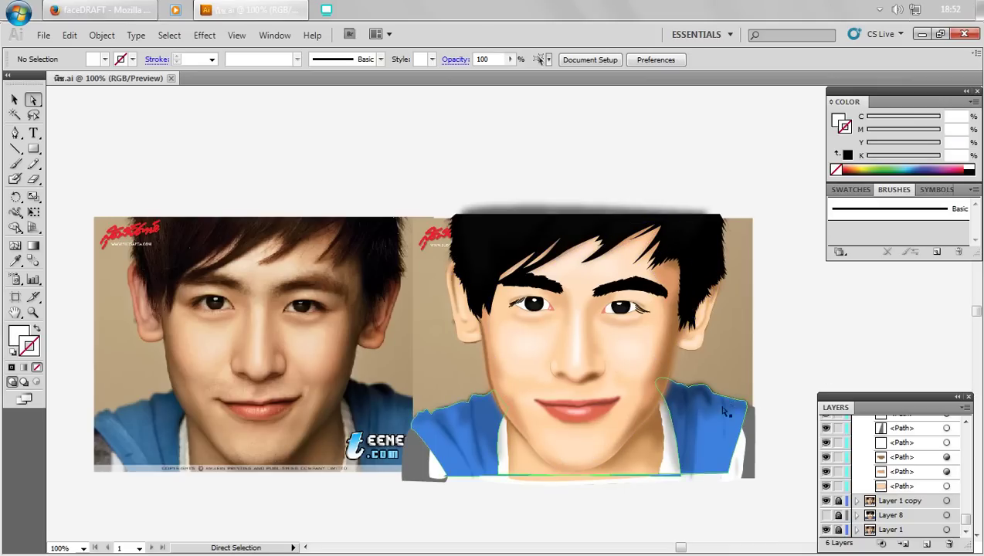
pyautogui.keyDown('alt'); pyautogui.scroll(1, 583, 418); pyautogui.keyUp('alt')
pyautogui.keyDown('alt'); pyautogui.scroll(2, 582, 420); pyautogui.keyUp('alt')
# - Give both lower-lip highlight shapes a 1.2-pixel Gaussian Blur
pyautogui.keyDown('ctrl'); pyautogui.click(580, 411); pyautogui.keyUp('ctrl')
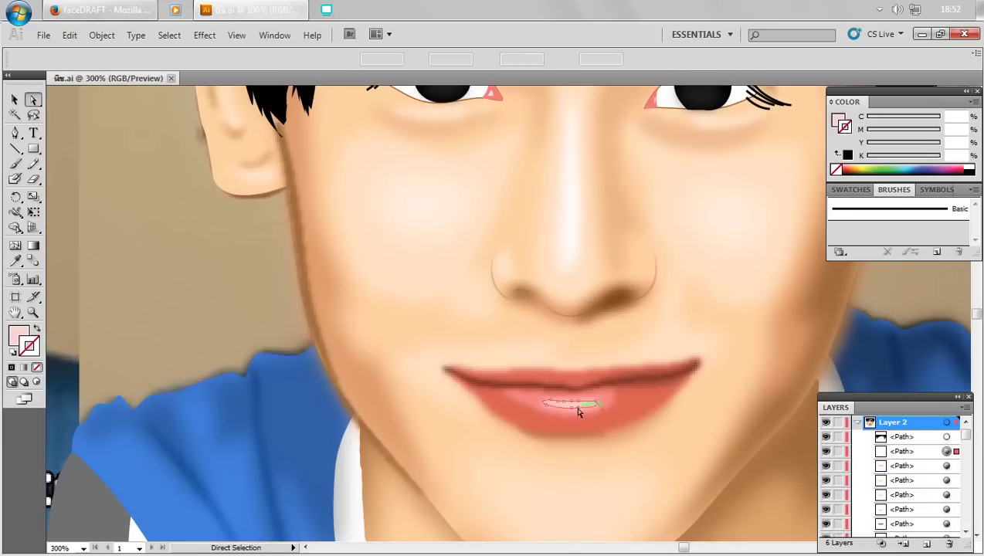
pyautogui.keyDown('shift'); pyautogui.click(523, 400); pyautogui.keyUp('shift')
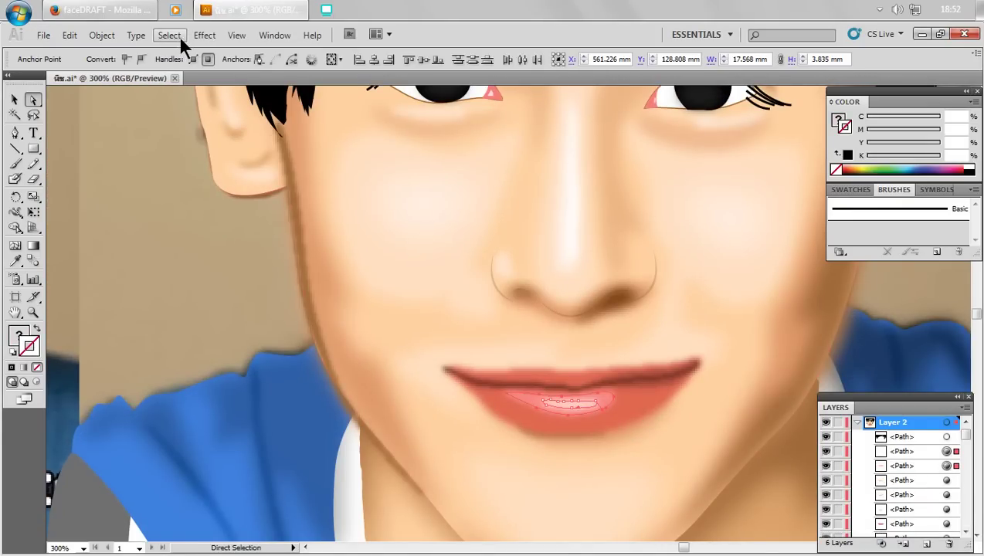
pyautogui.click(204, 34)
pyautogui.click(398, 282)
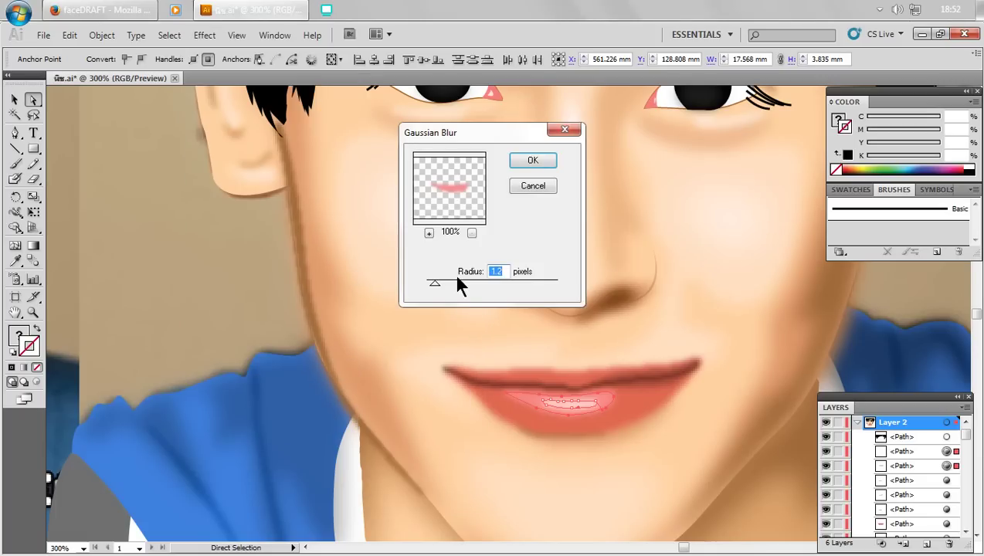
pyautogui.click(533, 160)
pyautogui.scroll(-2, 527, 164)
pyautogui.click(165, 242)
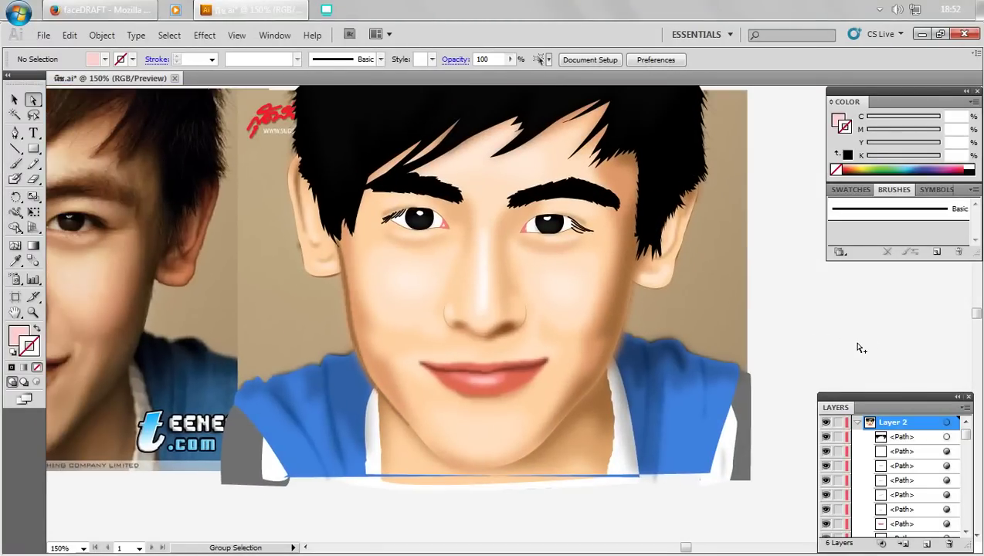
# - Stroke both upper eyelid lines with brown 874A17
pyautogui.scroll(-1, 838, 335)
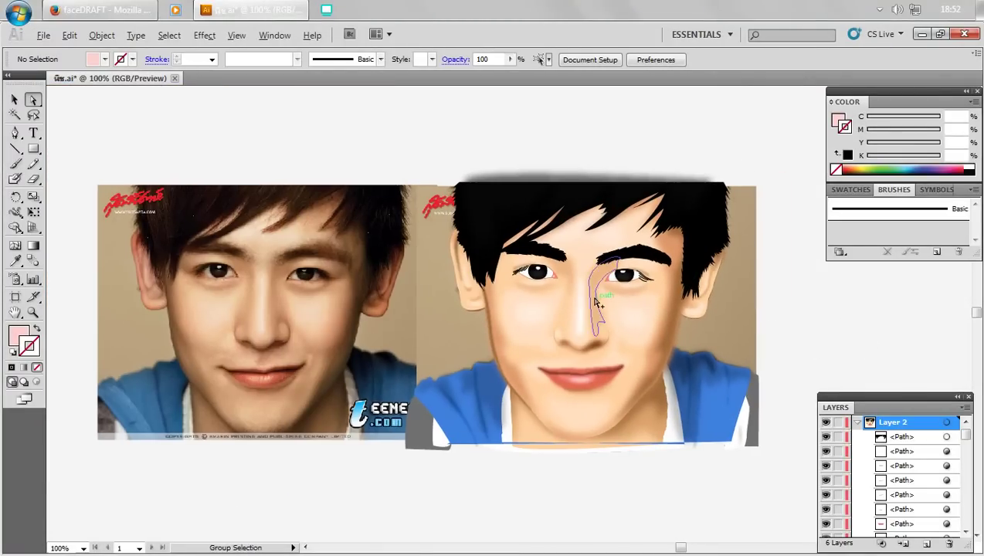
pyautogui.scroll(4, 599, 303)
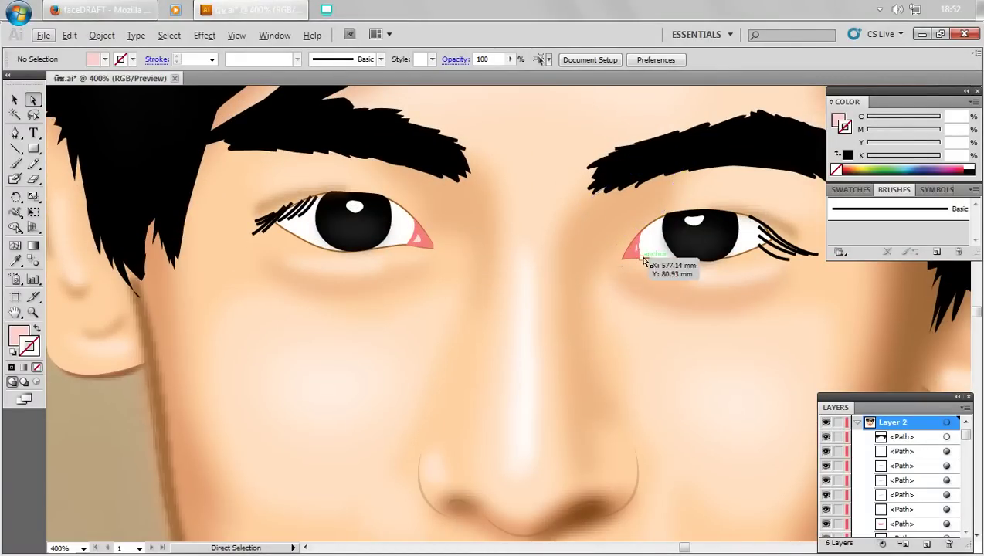
pyautogui.scroll(-1, 618, 267)
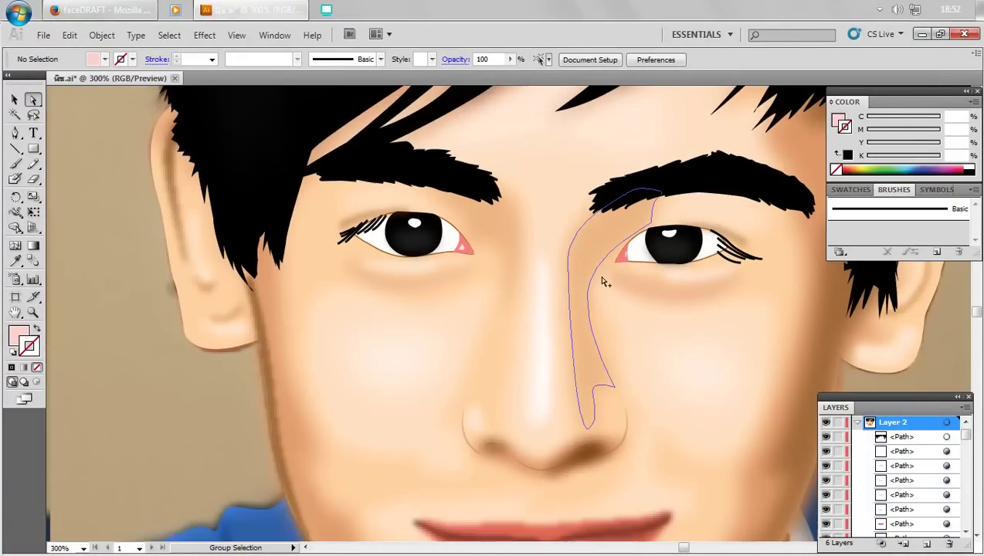
pyautogui.click(454, 218)
pyautogui.keyDown('shift'); pyautogui.click(641, 233); pyautogui.keyUp('shift')
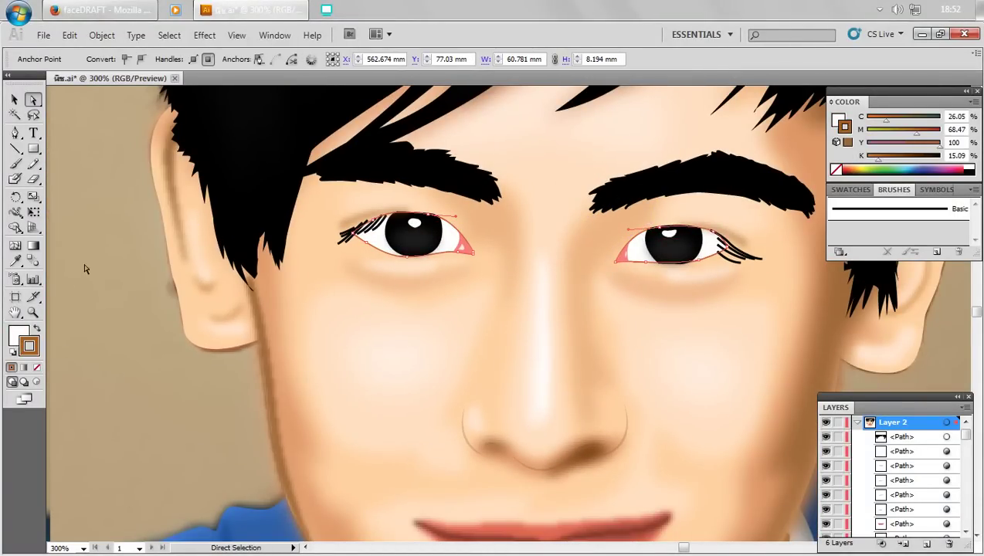
pyautogui.doubleClick(29, 346)
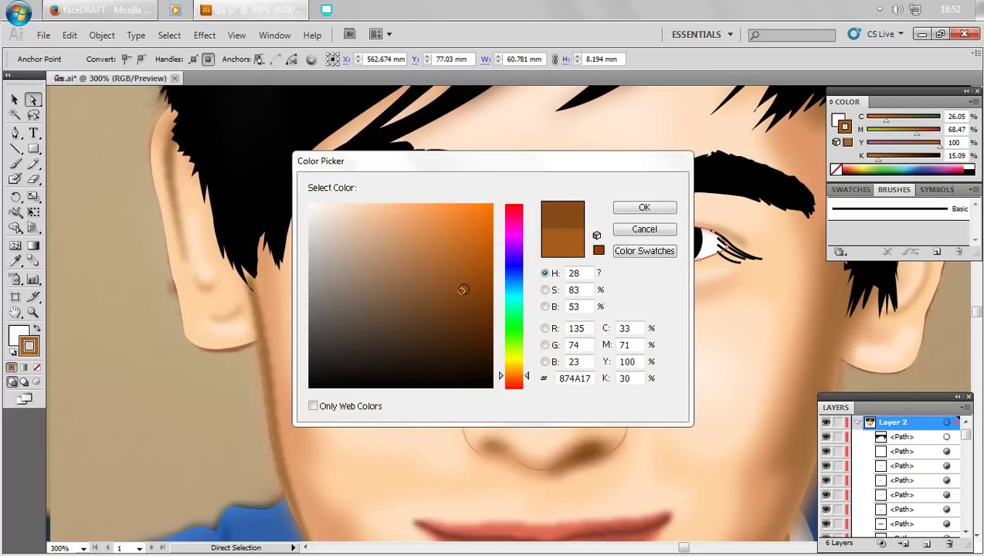
pyautogui.click(628, 210)
pyautogui.click(132, 345)
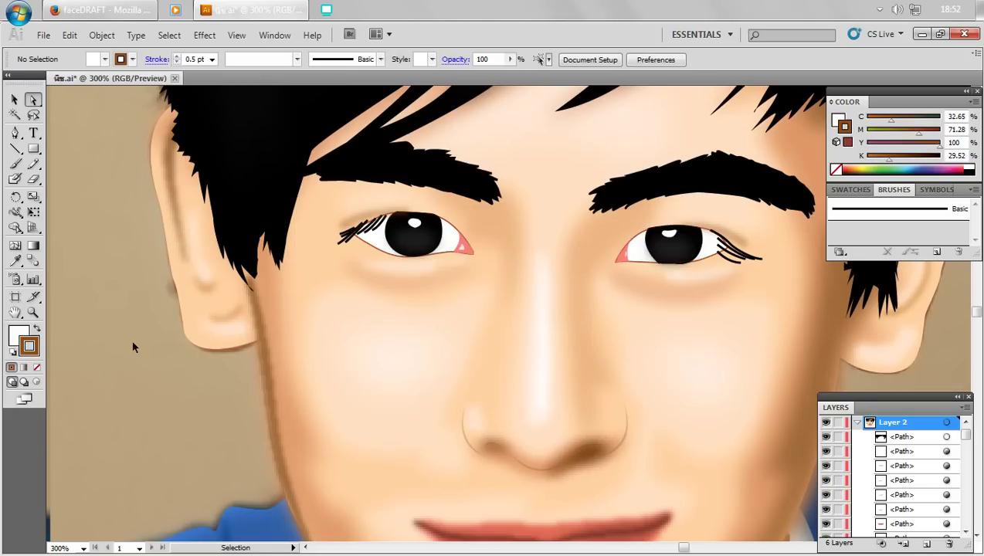
pyautogui.hotkey('ctrl', '-')
# - Centre the right eye, select its eyelash stroke and bring up the brush libraries list
pyautogui.moveTo(136, 345)
pyautogui.mouseDown()
pyautogui.moveTo(446, 346)
pyautogui.moveTo(373, 356)
pyautogui.mouseUp()
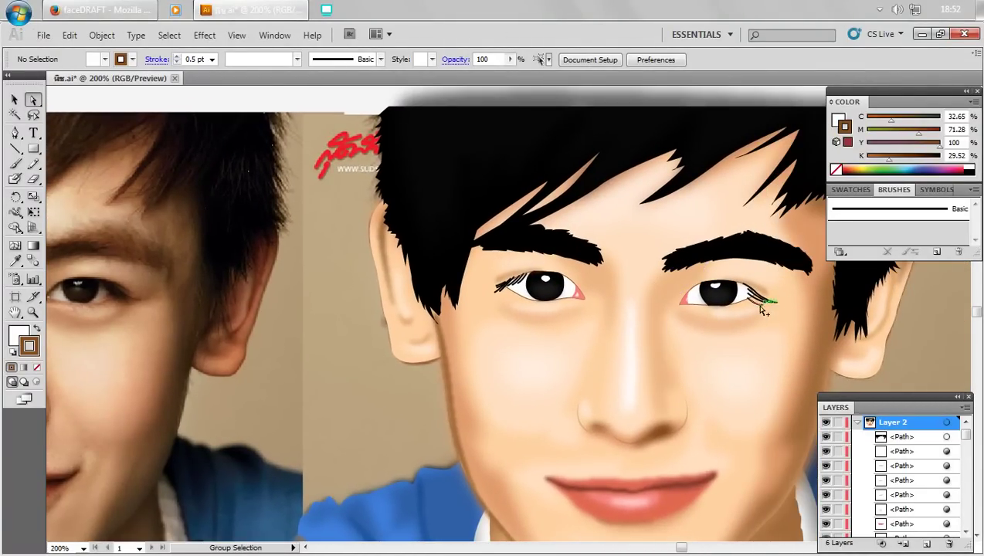
pyautogui.scroll(-1, 753, 300)
pyautogui.scroll(1, 749, 327)
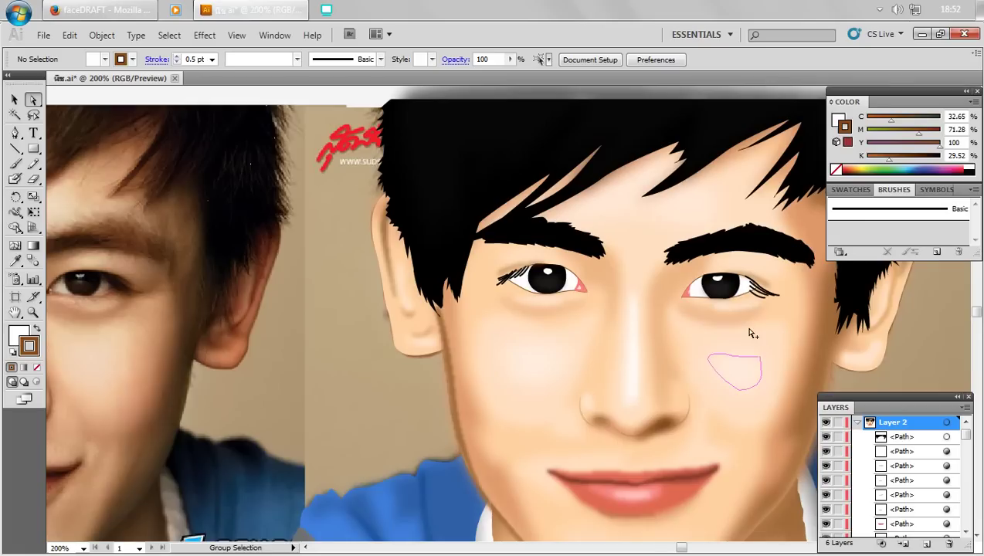
pyautogui.scroll(1, 748, 328)
pyautogui.moveTo(745, 328); pyautogui.dragTo(729, 323)
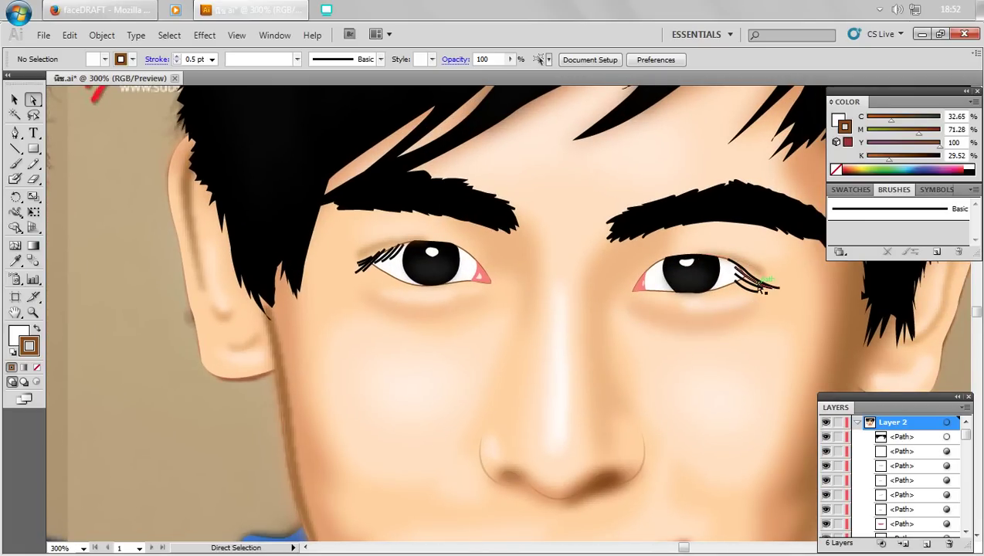
pyautogui.click(759, 287)
pyautogui.click(839, 251)
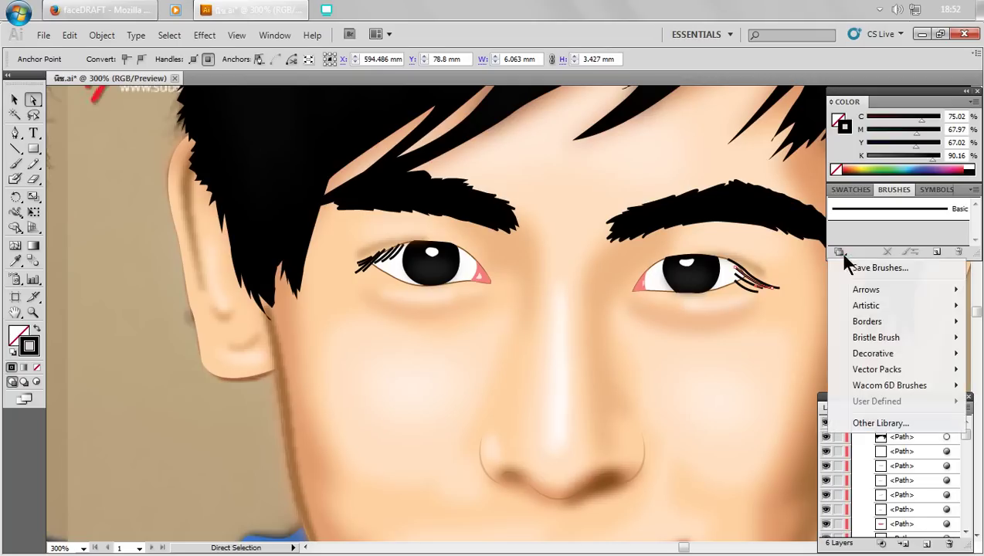
pyautogui.moveTo(866, 306)
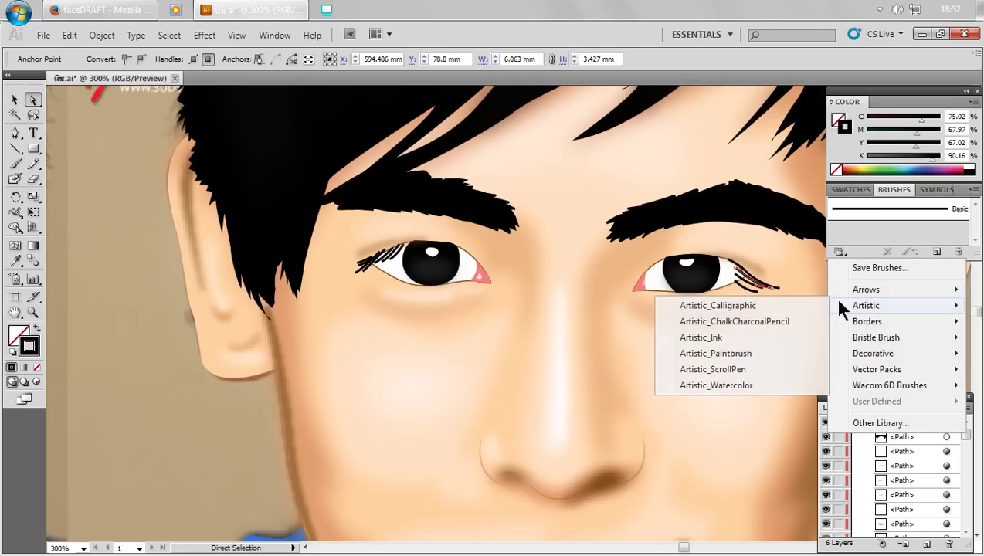
# - Load the Artistic brush libraries, browse to Artistic_Ink and try ink brushes on the lash
pyautogui.click(757, 306)
pyautogui.moveTo(760, 313); pyautogui.dragTo(927, 278)
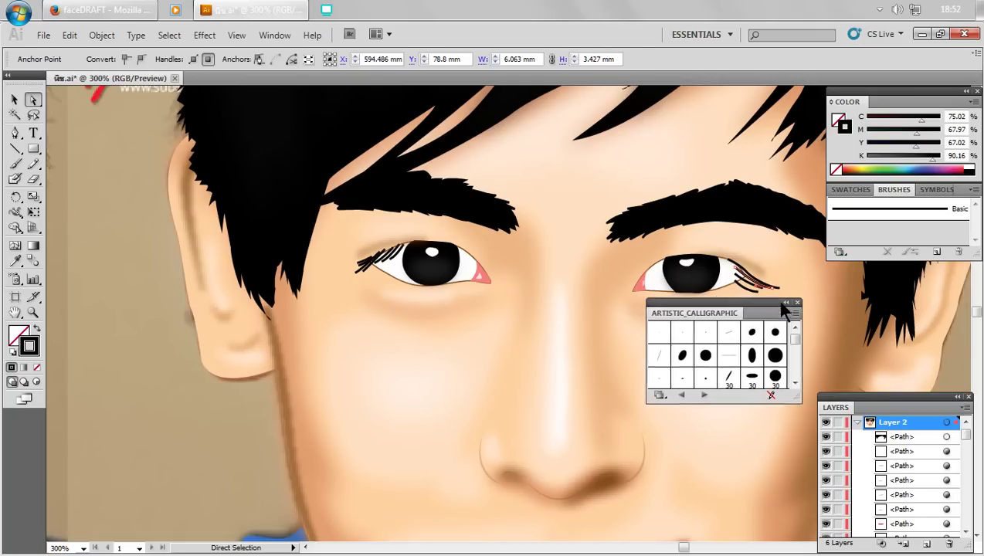
pyautogui.click(884, 359)
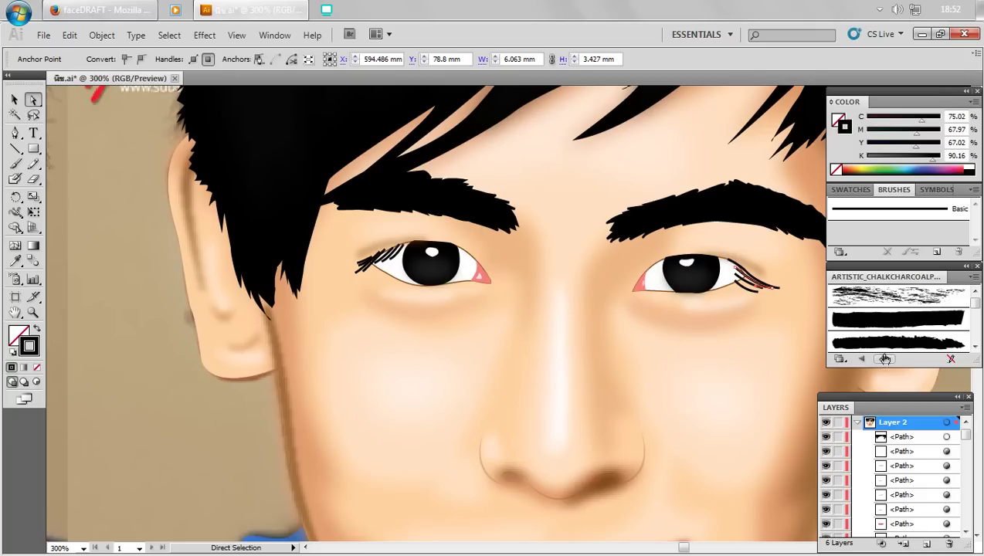
pyautogui.click(884, 359)
pyautogui.click(898, 319)
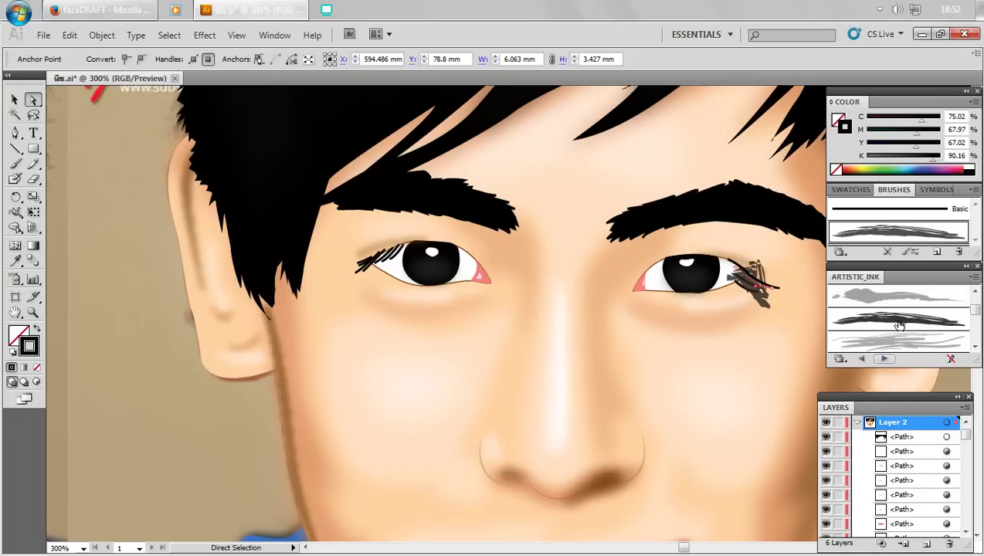
pyautogui.click(902, 344)
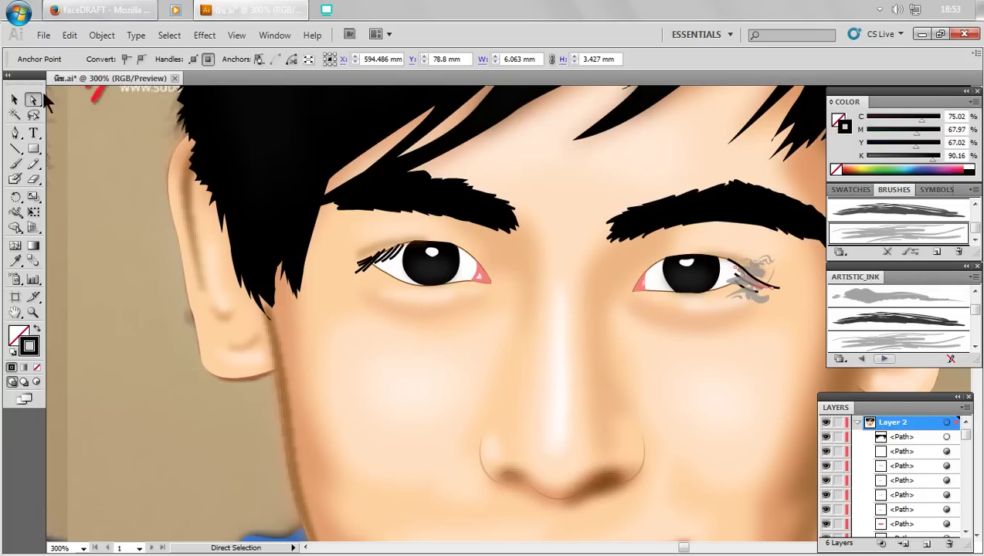
# - Give both corner eyelash strokes a black Artistic_Ink brush at 0.25 pt
pyautogui.click(15, 100)
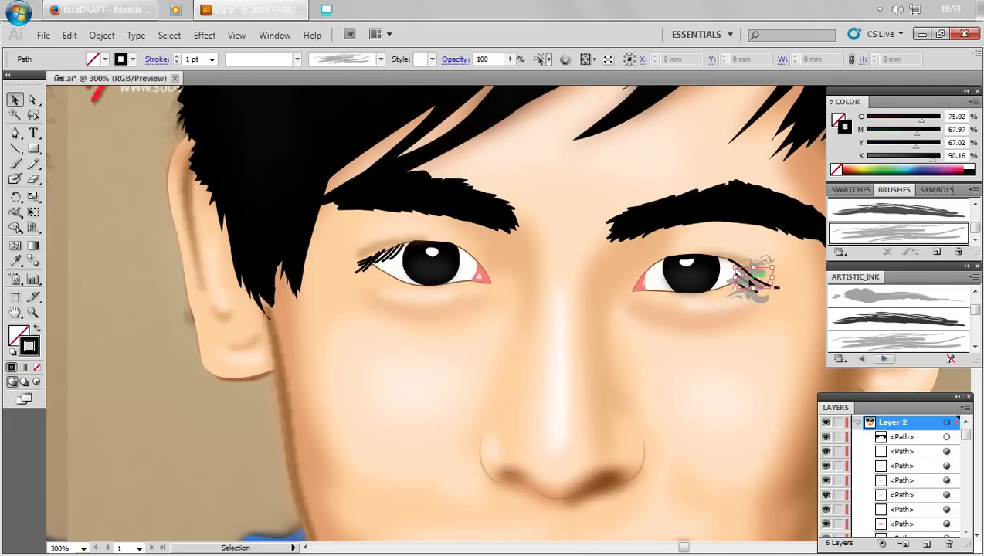
pyautogui.click(761, 282)
pyautogui.keyDown('shift'); pyautogui.click(751, 292); pyautogui.keyUp('shift')
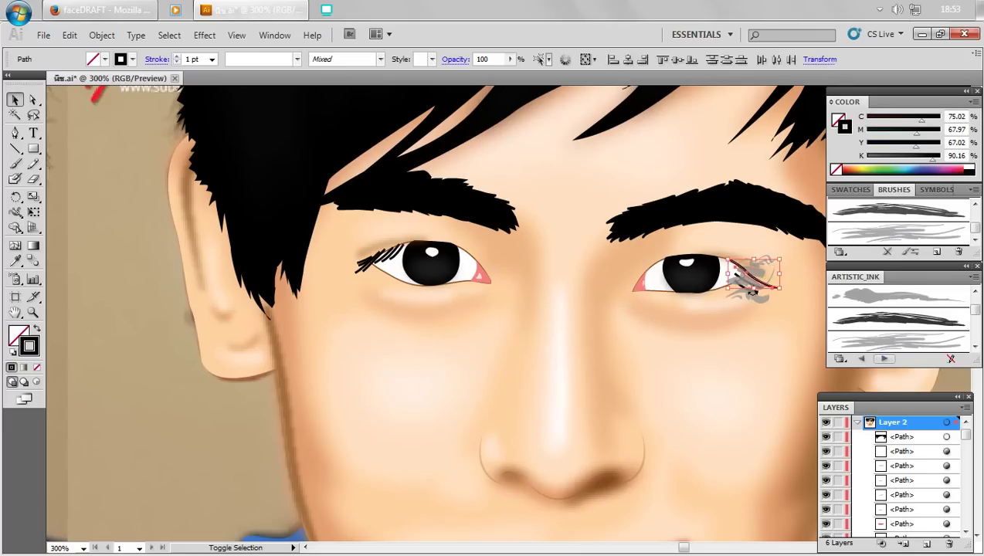
pyautogui.click(212, 58)
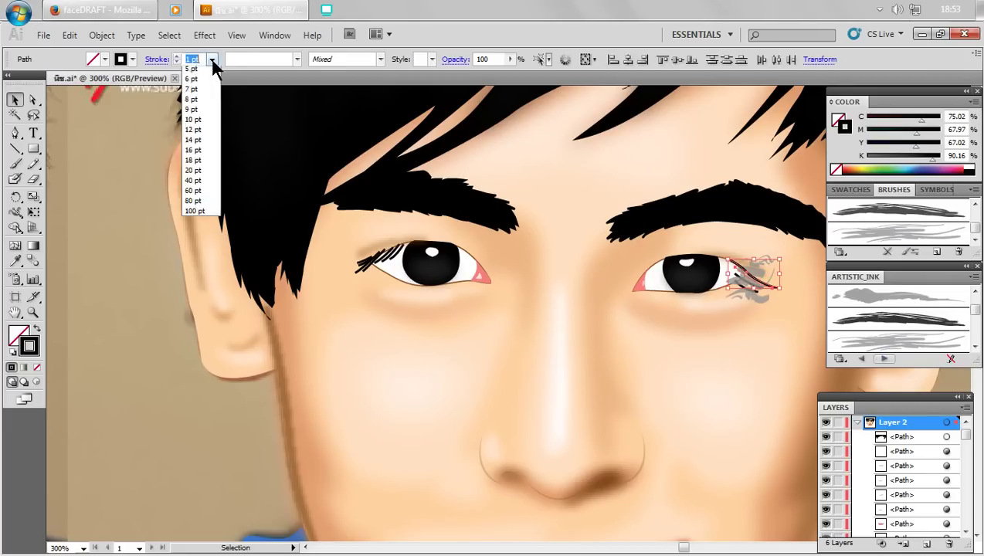
pyautogui.click(858, 319)
pyautogui.click(873, 322)
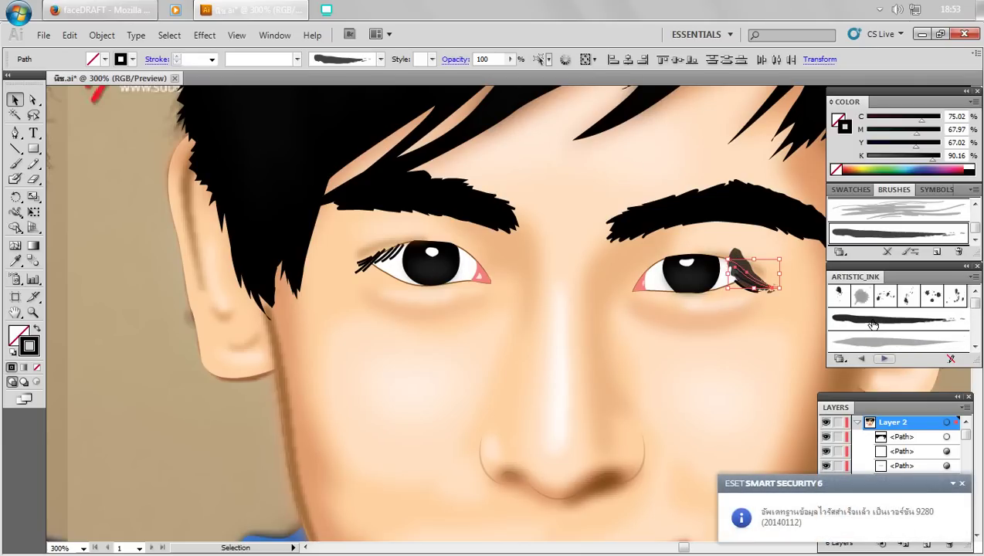
pyautogui.click(212, 59)
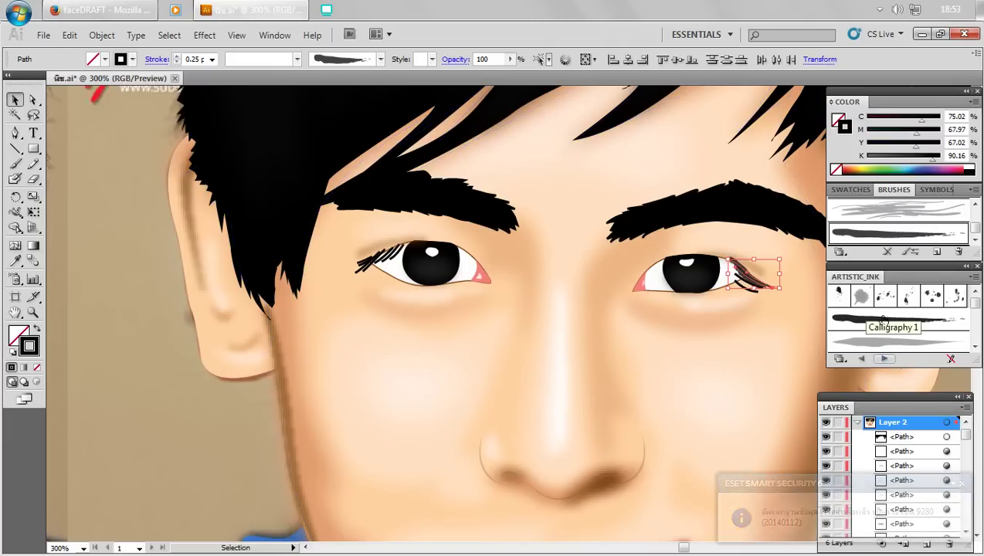
# - Select all the right-eye lash strokes, apply the thick black ink brush, and thin them to 0.25 pt
pyautogui.scroll(2, 754, 289)
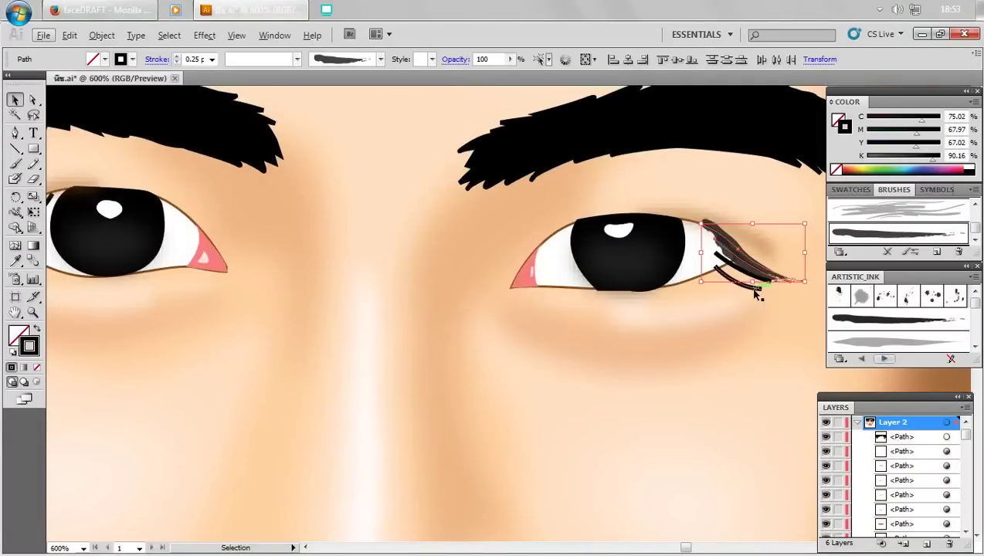
pyautogui.keyDown('shift'); pyautogui.click(725, 262); pyautogui.keyUp('shift')
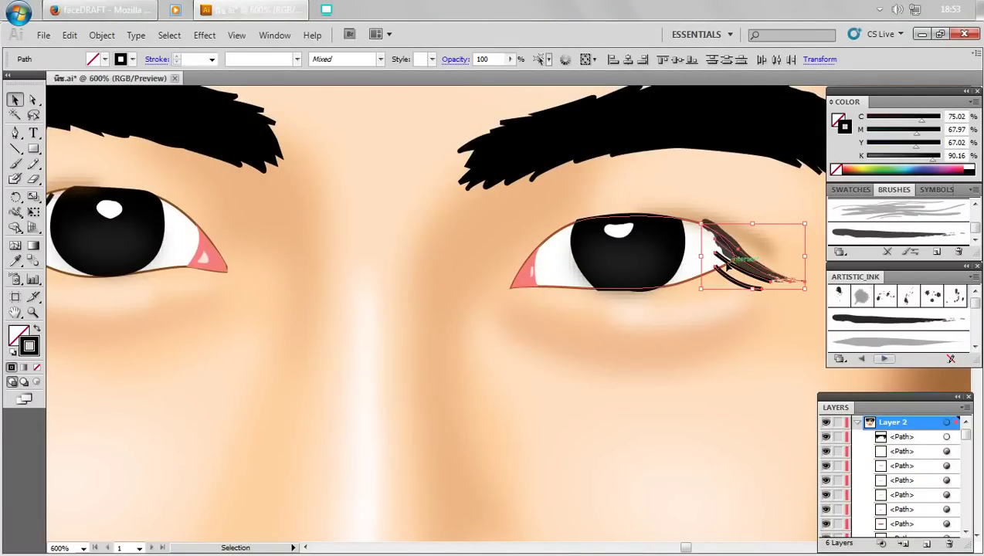
pyautogui.click(869, 318)
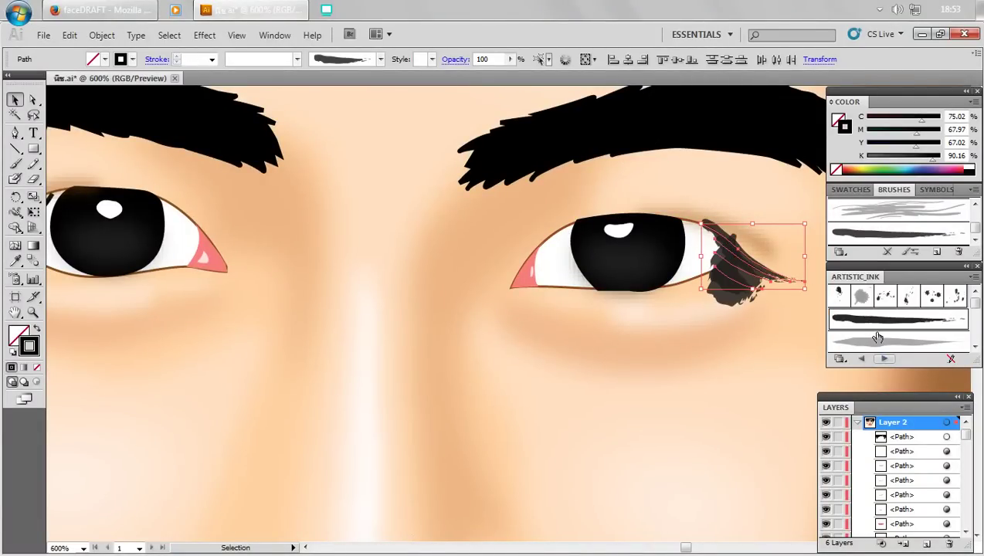
pyautogui.click(297, 59)
pyautogui.click(212, 59)
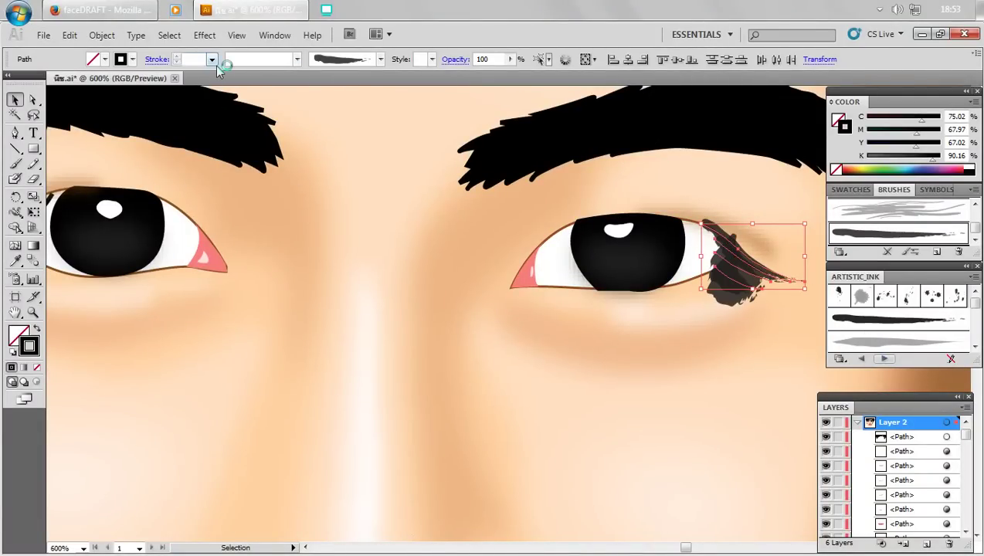
pyautogui.click(193, 72)
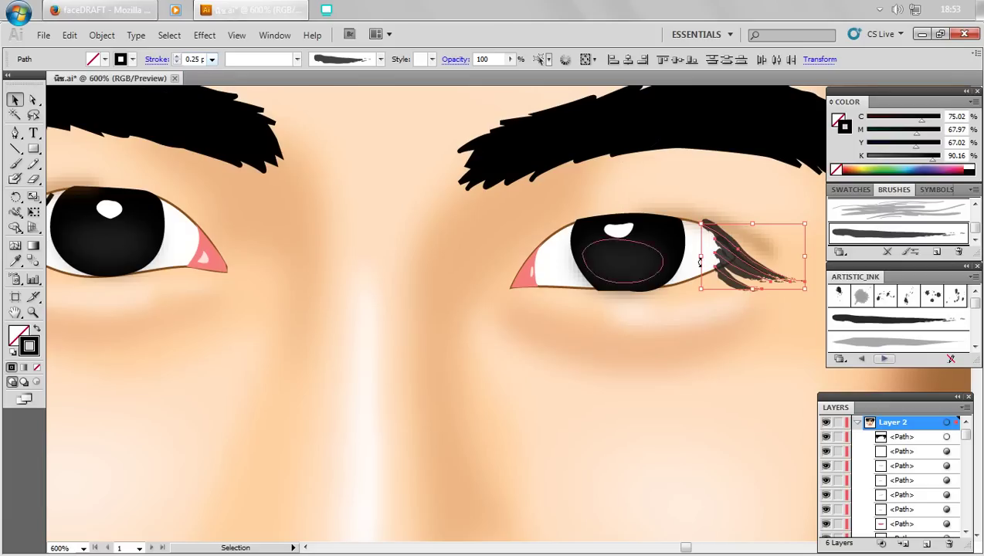
# - Try the grey, dark, dry, spatter and Marker Artistic_Ink brushes on the lashes
pyautogui.click(889, 334)
pyautogui.click(889, 333)
pyautogui.scroll(-1, 895, 336)
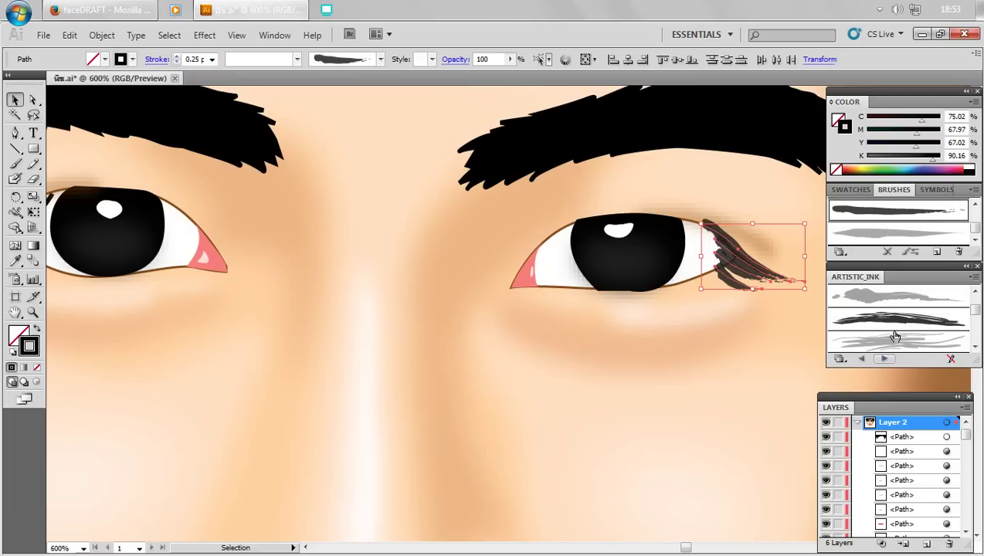
pyautogui.click(900, 323)
pyautogui.scroll(-1, 902, 325)
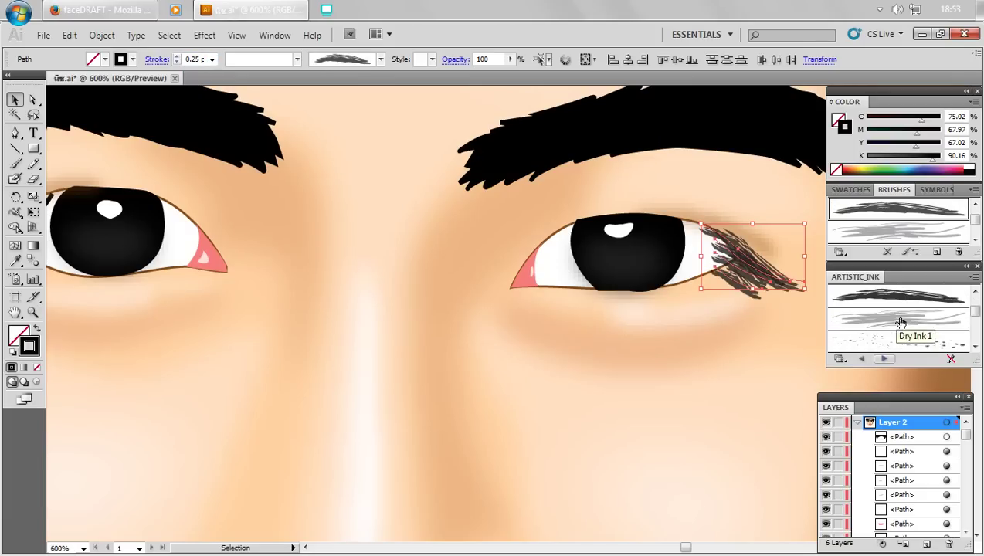
pyautogui.click(904, 323)
pyautogui.scroll(-1, 903, 323)
pyautogui.click(902, 319)
pyautogui.scroll(-1, 902, 318)
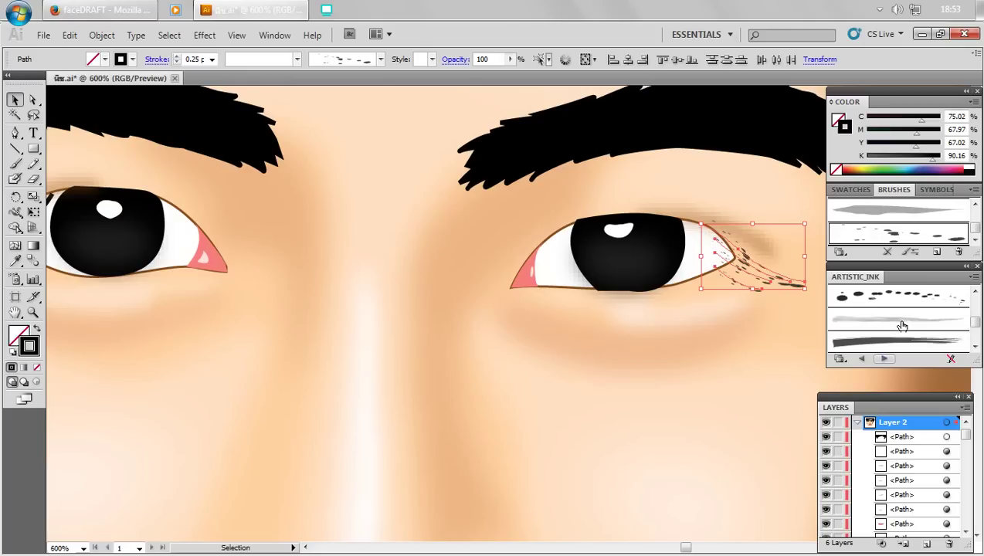
pyautogui.click(879, 345)
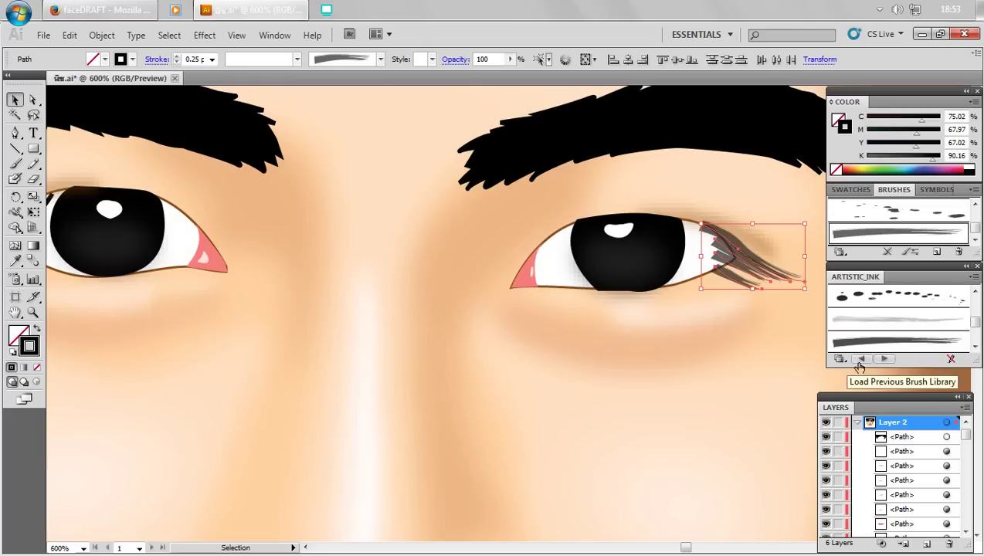
# - Load the Artistic_ChalkCharcoalPencil library and give the lashes a rough chalk brush
pyautogui.click(862, 359)
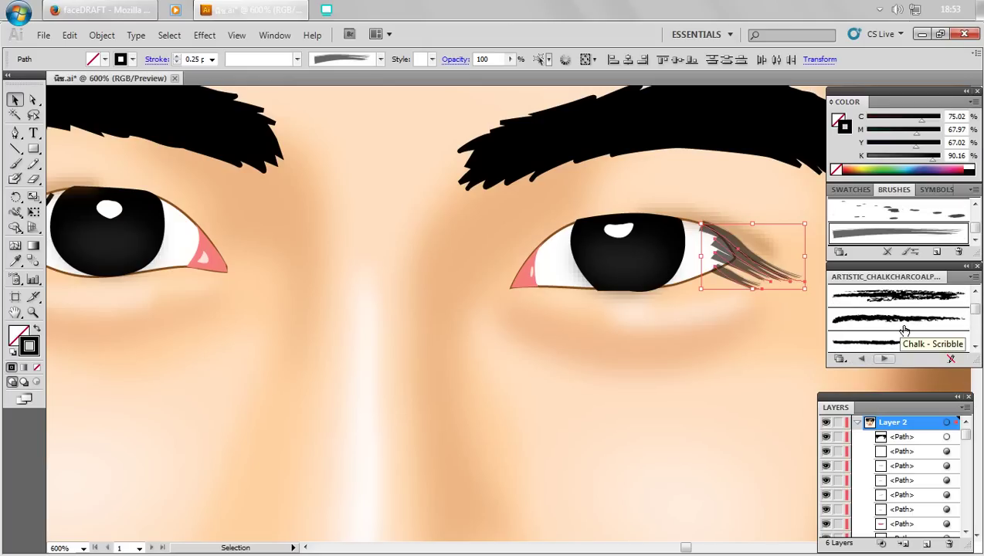
pyautogui.click(912, 323)
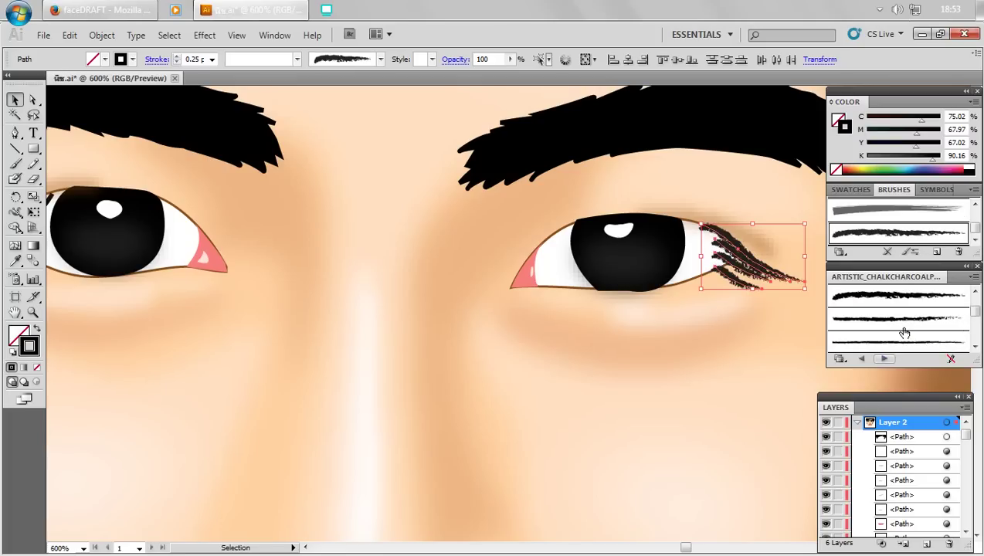
pyautogui.click(904, 343)
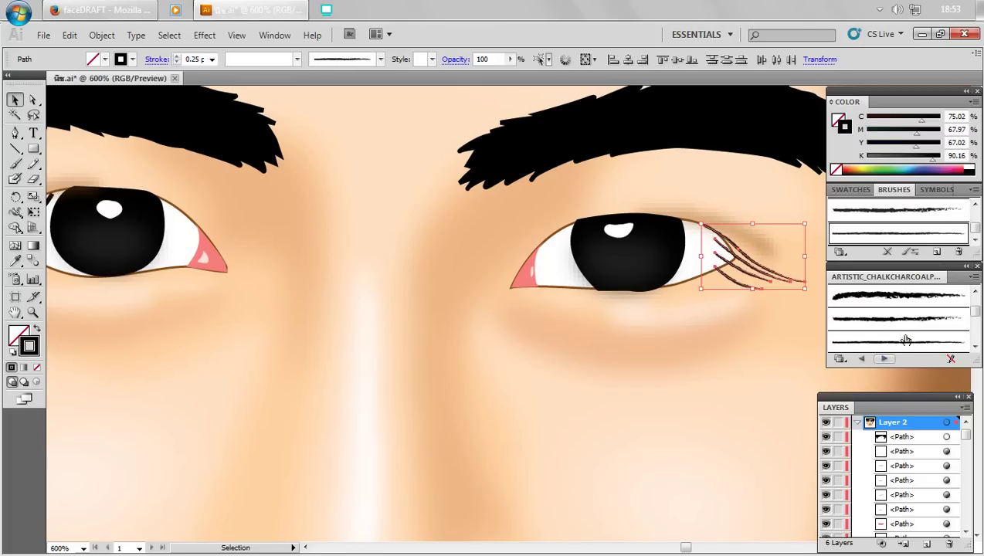
pyautogui.click(907, 328)
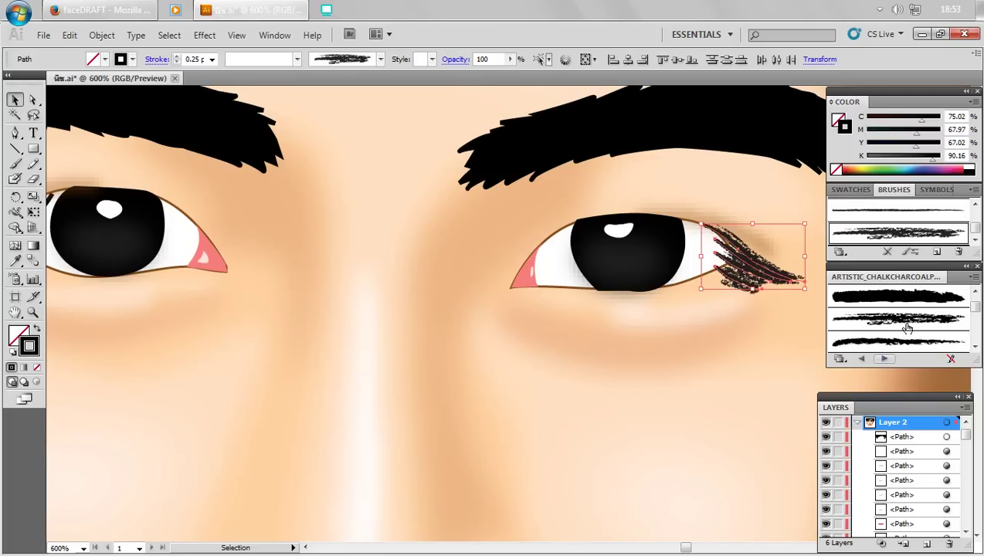
pyautogui.scroll(1, 907, 328)
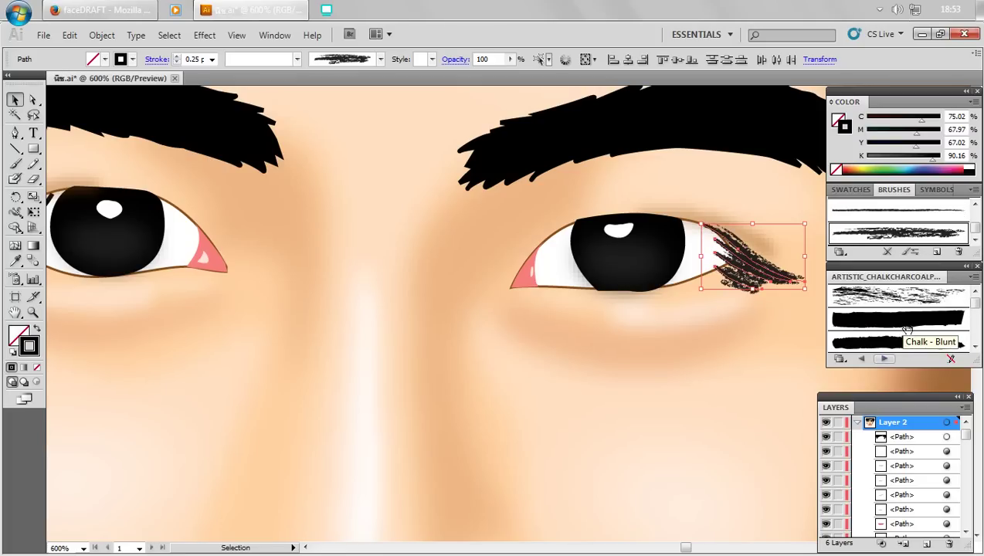
# - Browse the brush libraries to Artistic_Paintbrush and try a wide black paintbrush on the lashes
pyautogui.click(861, 358)
pyautogui.click(865, 360)
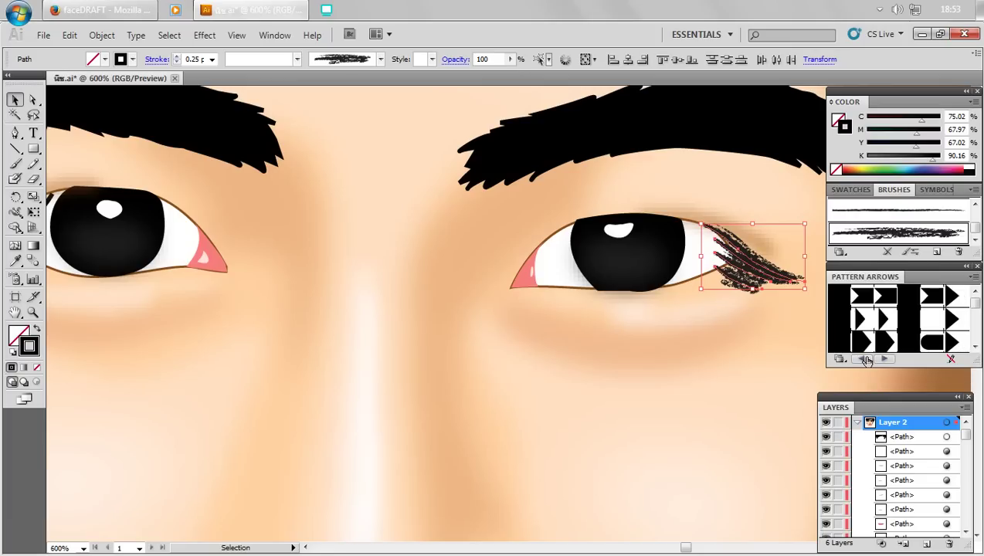
pyautogui.click(885, 360)
pyautogui.click(884, 359)
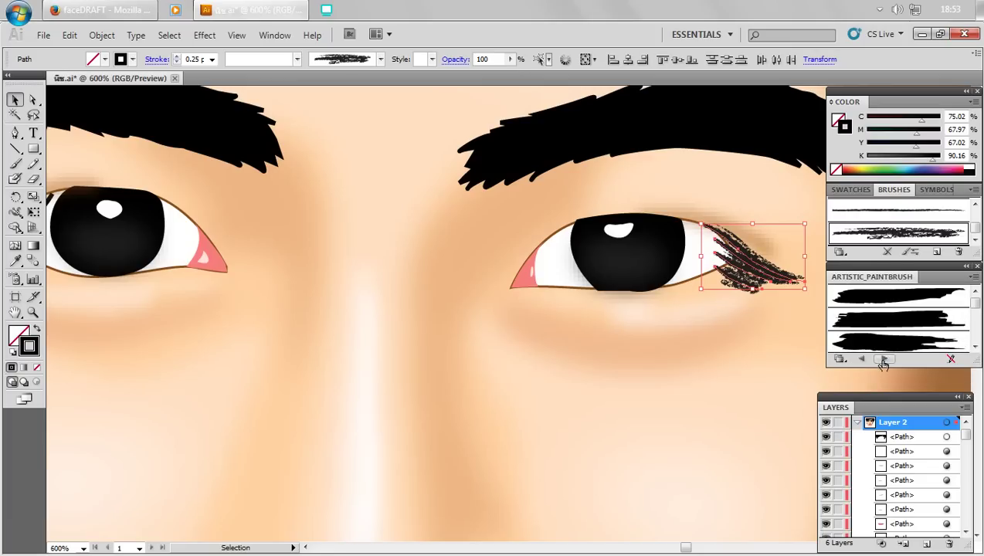
pyautogui.click(896, 341)
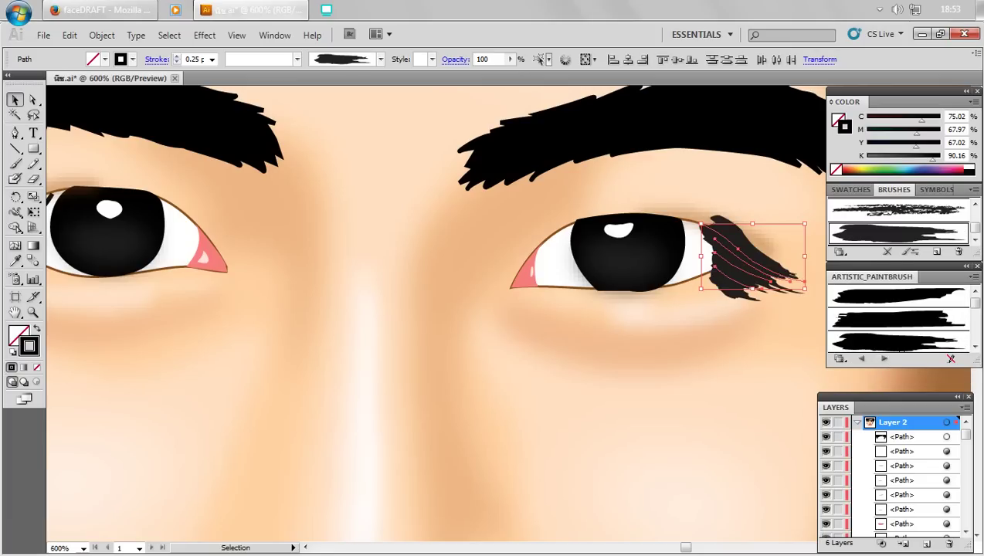
# - Try a series of dry brush variants on the lashes
pyautogui.scroll(-2, 904, 332)
pyautogui.scroll(-1, 903, 332)
pyautogui.click(902, 326)
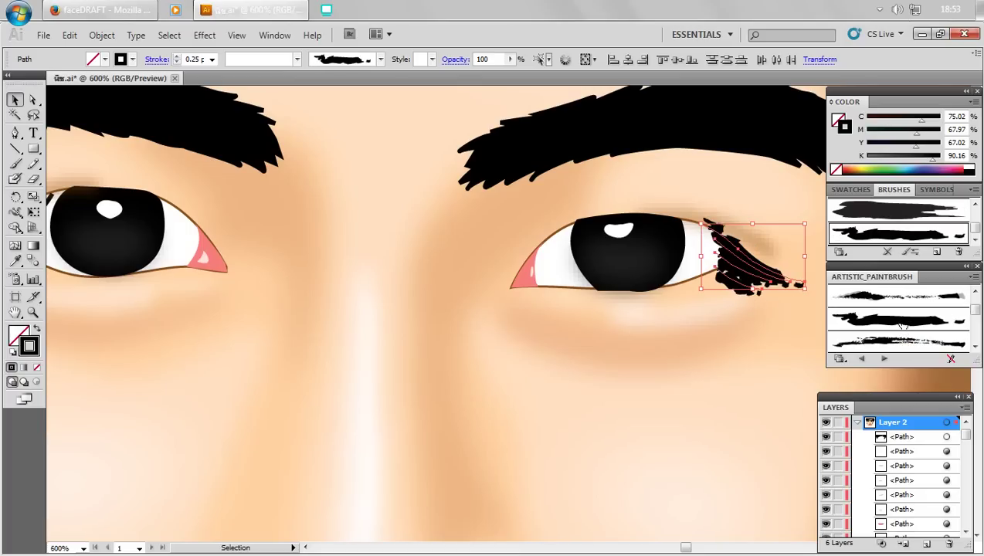
pyautogui.scroll(-1, 903, 337)
pyautogui.click(902, 320)
pyautogui.scroll(-1, 905, 328)
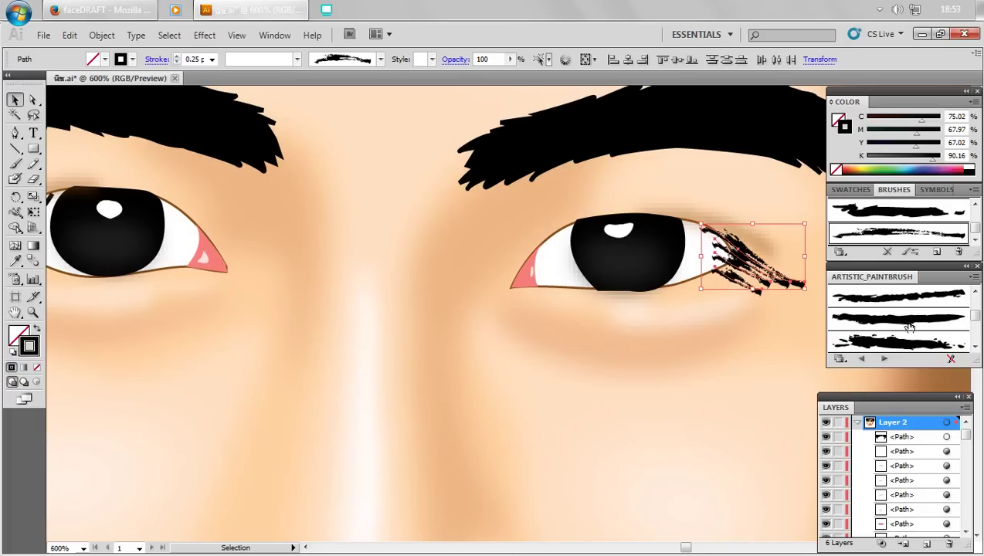
pyautogui.click(908, 332)
pyautogui.scroll(-1, 907, 334)
pyautogui.scroll(-1, 907, 336)
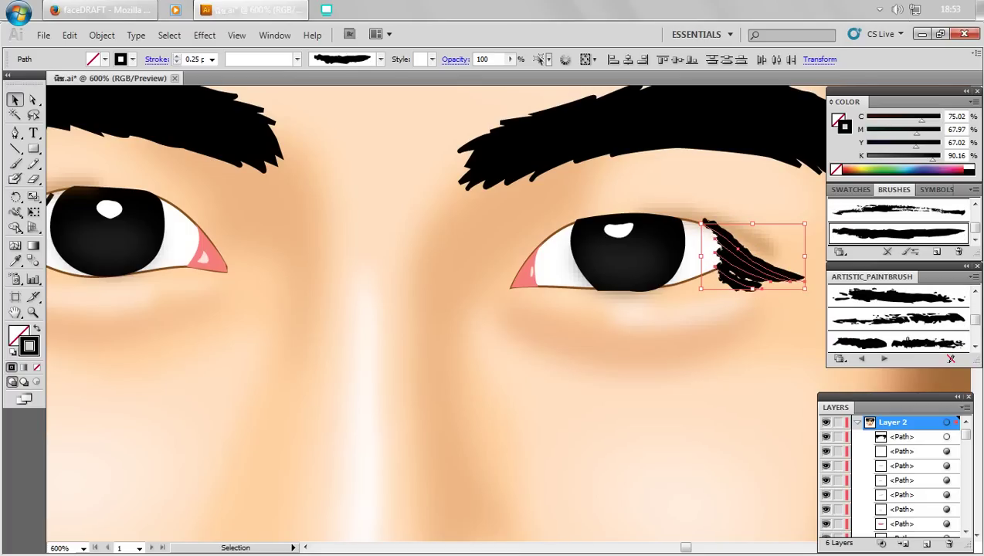
pyautogui.click(908, 340)
pyautogui.scroll(-1, 900, 318)
pyautogui.scroll(-1, 900, 318)
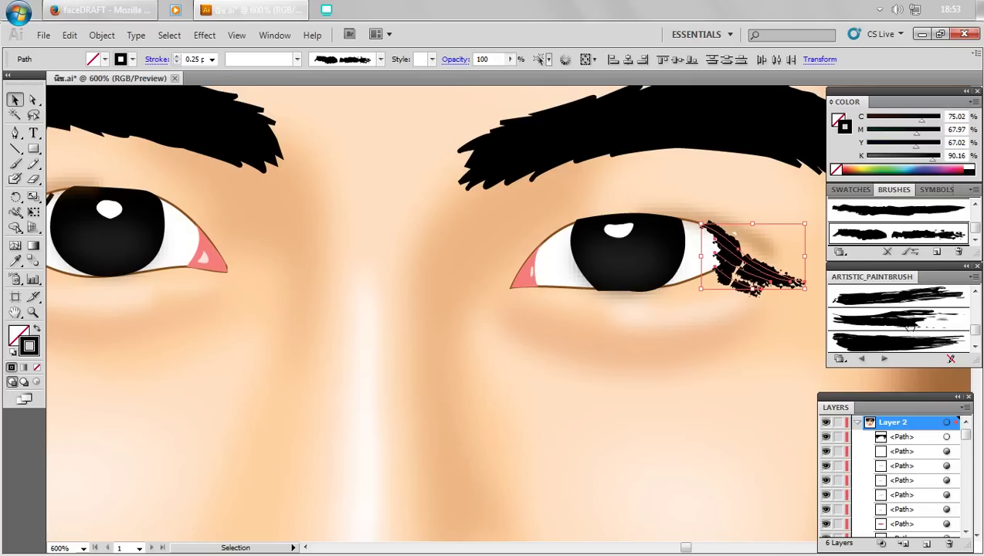
pyautogui.click(907, 330)
pyautogui.scroll(-1, 905, 333)
pyautogui.click(908, 330)
pyautogui.scroll(-1, 912, 323)
pyautogui.click(915, 313)
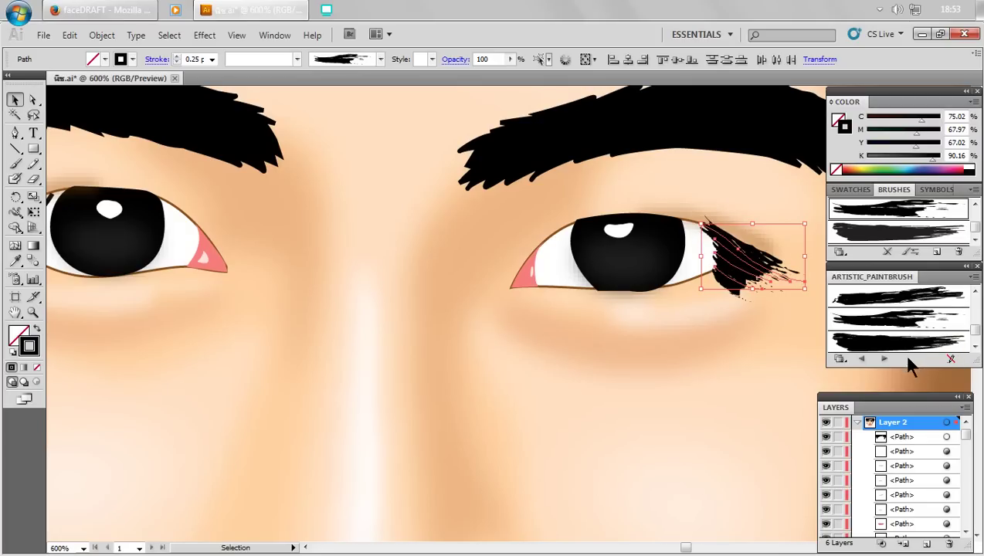
# - Load the scroll pen brush library and apply a scroll pen brush to the lashes
pyautogui.click(884, 359)
pyautogui.click(903, 323)
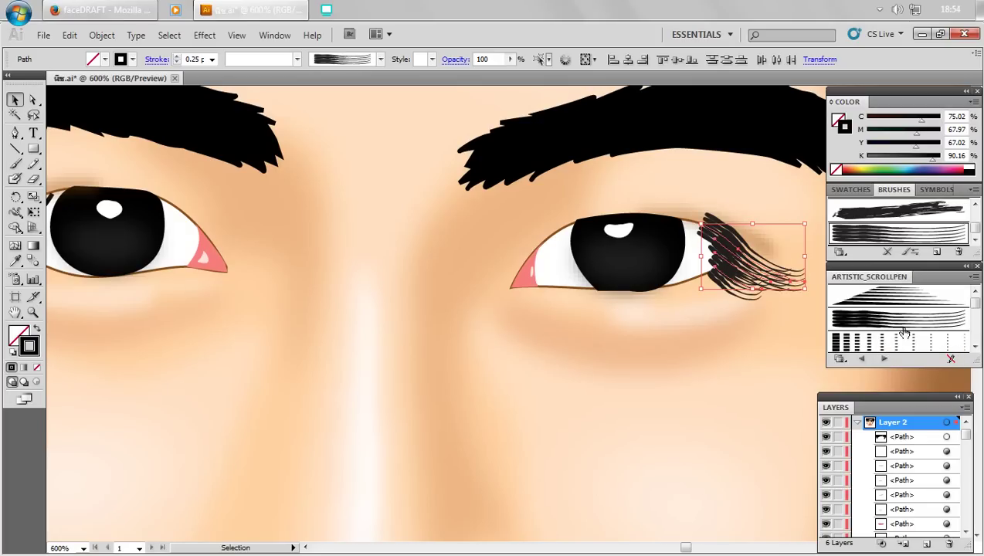
pyautogui.scroll(-1, 912, 320)
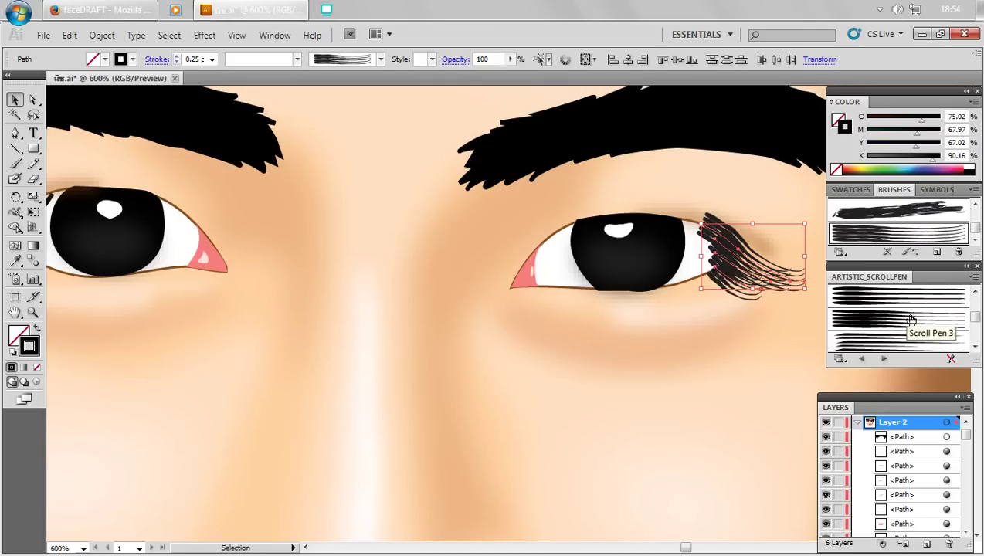
pyautogui.scroll(-2, 914, 323)
pyautogui.scroll(-1, 913, 325)
pyautogui.scroll(-1, 896, 354)
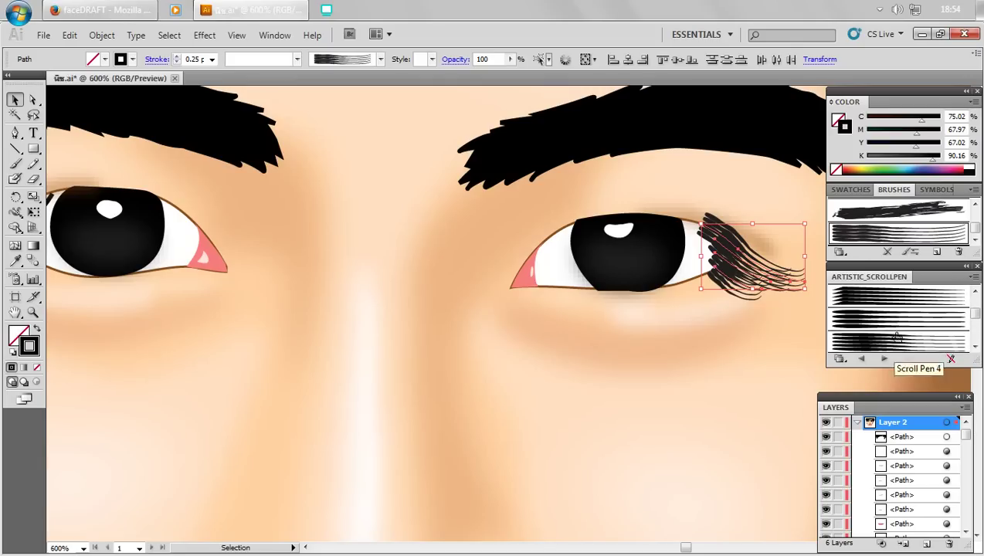
pyautogui.scroll(-1, 896, 353)
# - Return to Artistic_Paintbrush and try several paintbrush shapes on the lashes
pyautogui.click(861, 359)
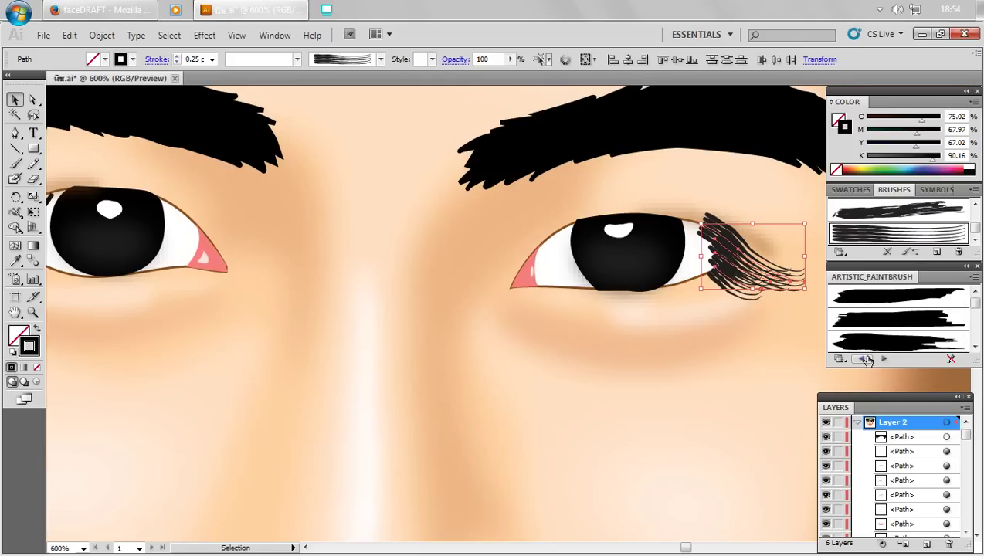
pyautogui.click(896, 319)
pyautogui.click(896, 340)
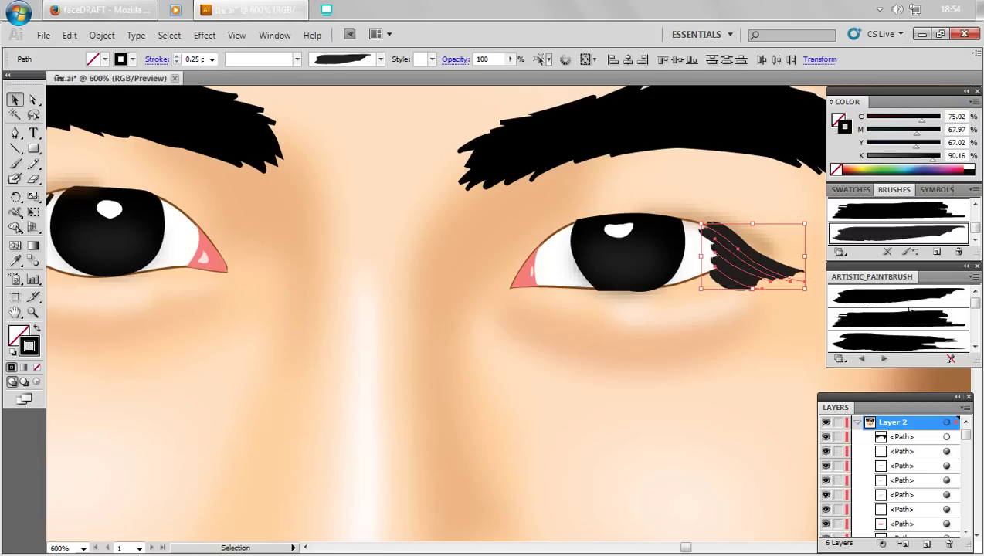
pyautogui.click(900, 340)
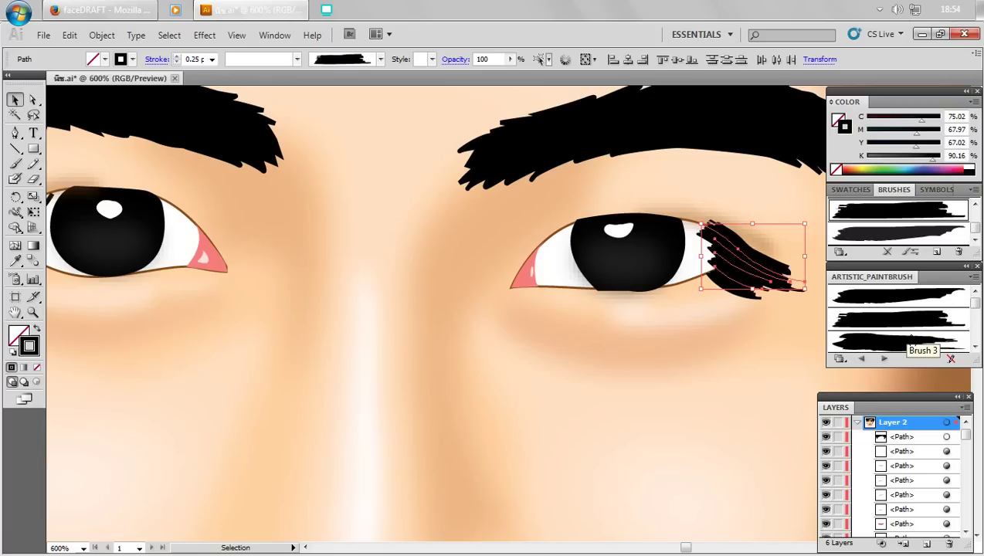
pyautogui.click(908, 332)
pyautogui.click(909, 329)
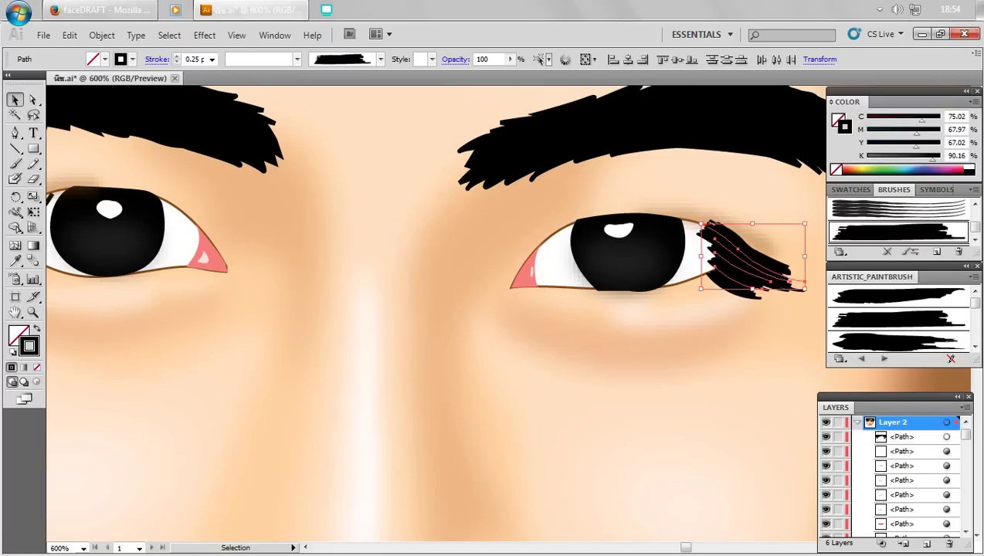
# - Set the lashes' stroke weight to 0.1 pt
pyautogui.doubleClick(199, 60)
pyautogui.write('0.1p')
pyautogui.write('t')
pyautogui.press('Return')
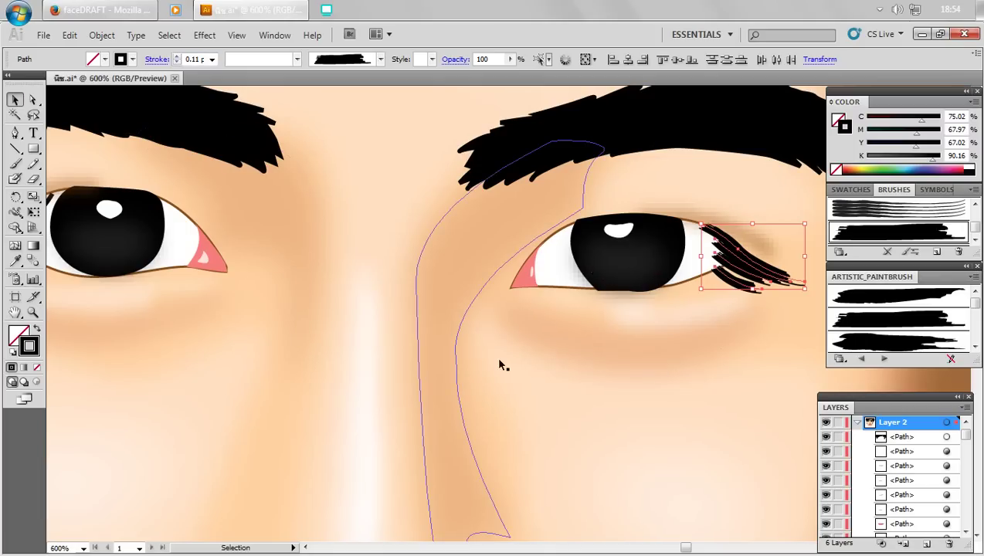
# - Zoom out, compare paintbrush brushes on the right-eye lashes, then deselect
pyautogui.click(313, 355)
pyautogui.hotkey('ctrl', '-')
pyautogui.hotkey('ctrl', '-')
pyautogui.hotkey('ctrl', '-')
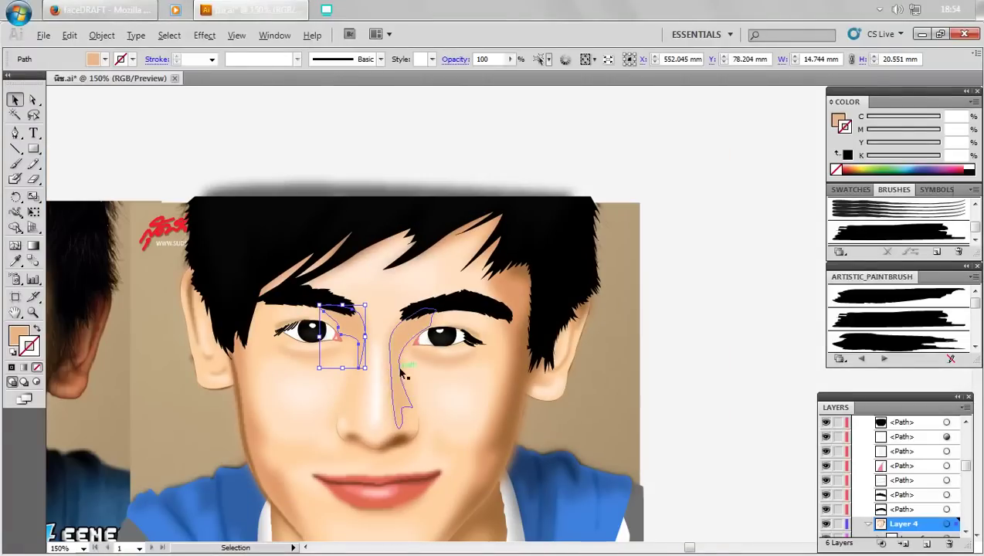
pyautogui.moveTo(402, 374); pyautogui.dragTo(611, 371)
pyautogui.click(680, 331)
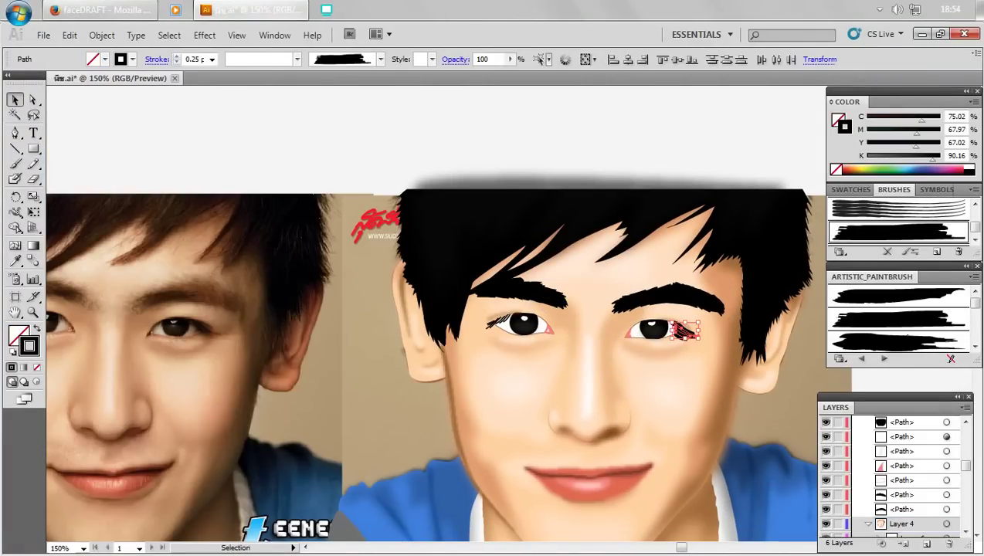
pyautogui.click(926, 330)
pyautogui.click(903, 305)
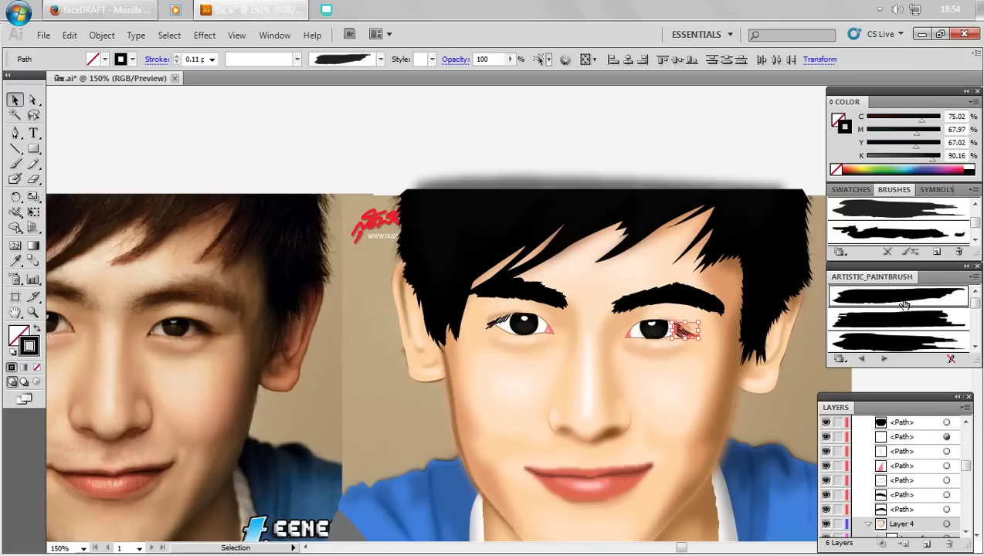
pyautogui.click(900, 305)
pyautogui.click(705, 152)
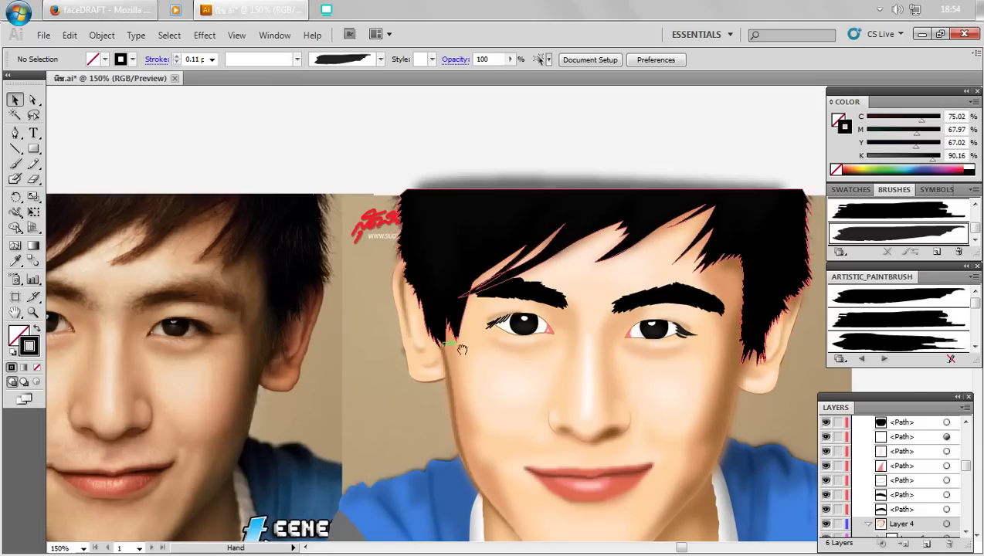
# - Zoom into the left eye, drag its lashes along the upper lid, and select all lash strokes
pyautogui.moveTo(443, 346); pyautogui.dragTo(568, 352)
pyautogui.hotkey('ctrl', '+')
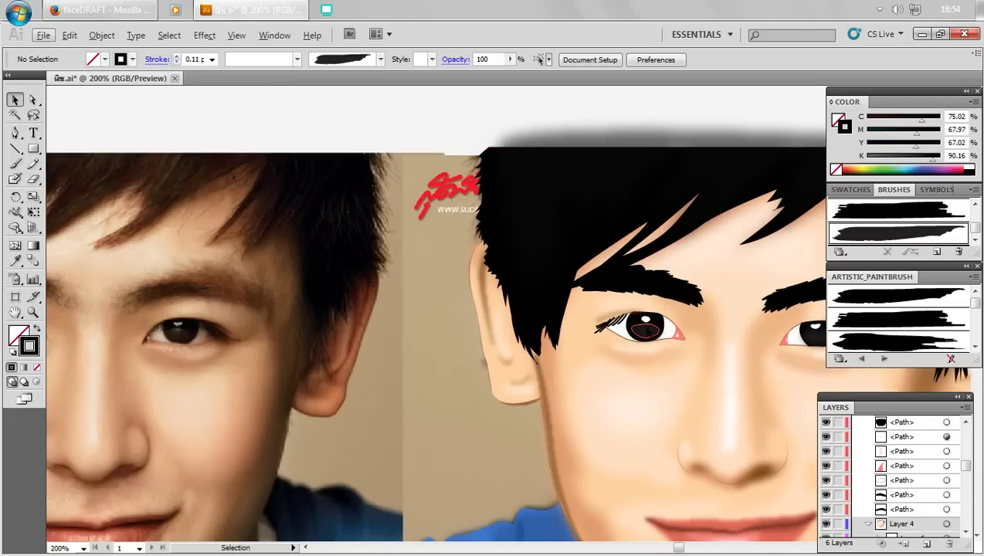
pyautogui.hotkey('ctrl', '+')
pyautogui.hotkey('ctrl', '+')
pyautogui.hotkey('ctrl', '+')
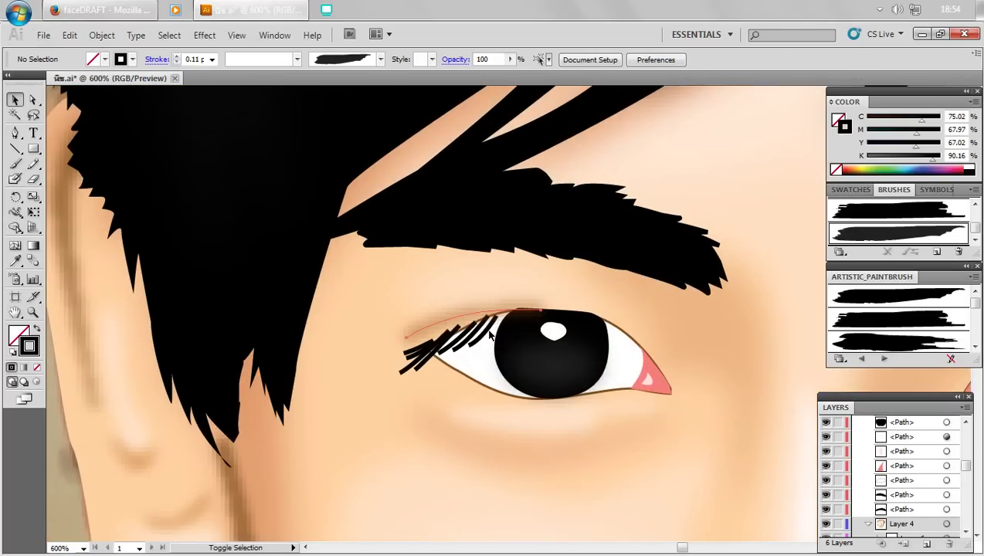
pyautogui.click(489, 333)
pyautogui.moveTo(489, 333)
pyautogui.mouseDown()
pyautogui.moveTo(400, 373)
pyautogui.moveTo(421, 371)
pyautogui.mouseUp()
pyautogui.keyDown('shift'); pyautogui.click(402, 371); pyautogui.keyUp('shift')
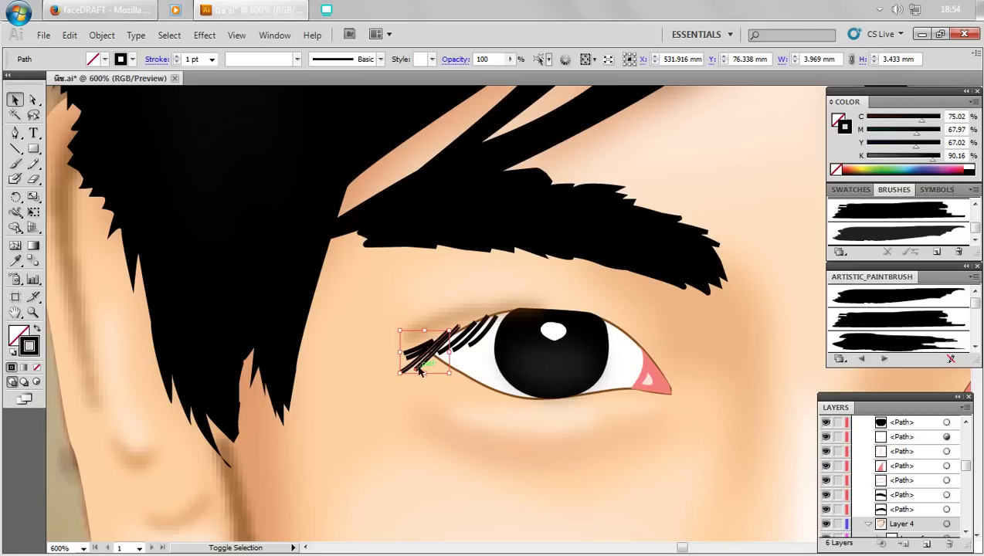
pyautogui.keyDown('shift'); pyautogui.click(445, 344); pyautogui.keyUp('shift')
pyautogui.keyDown('shift'); pyautogui.click(475, 342); pyautogui.keyUp('shift')
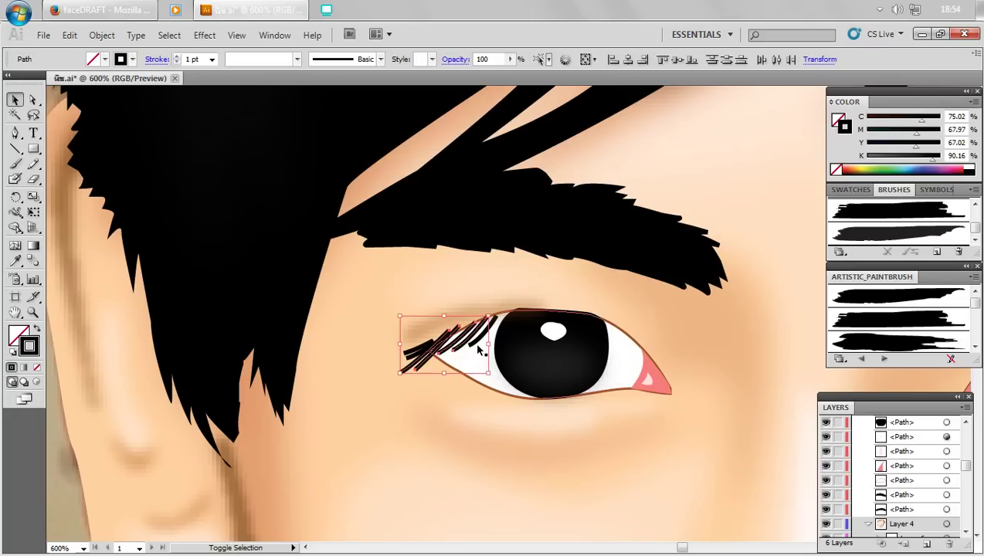
pyautogui.keyDown('shift'); pyautogui.click(491, 327); pyautogui.keyUp('shift')
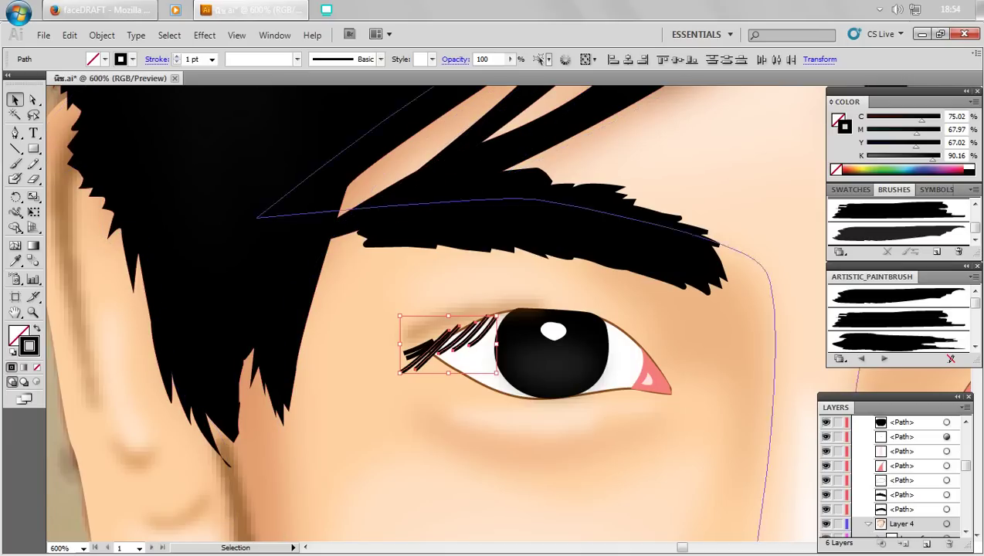
pyautogui.click(17, 263)
# - Eyedrop the right-eye lash style onto the left lashes, apply a paintbrush brush, and set 0.15 pt weight
pyautogui.click(742, 271)
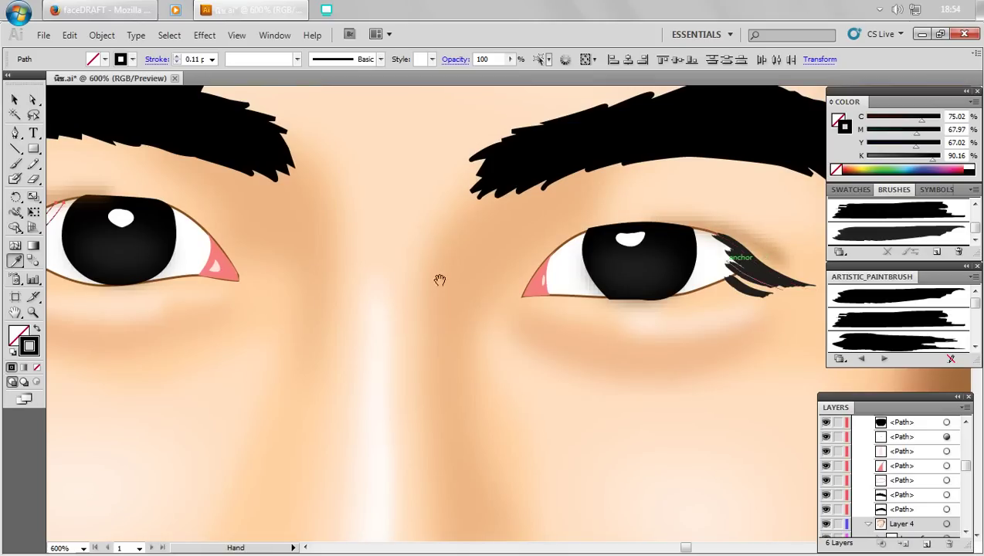
pyautogui.moveTo(439, 278); pyautogui.dragTo(643, 330)
pyautogui.click(896, 319)
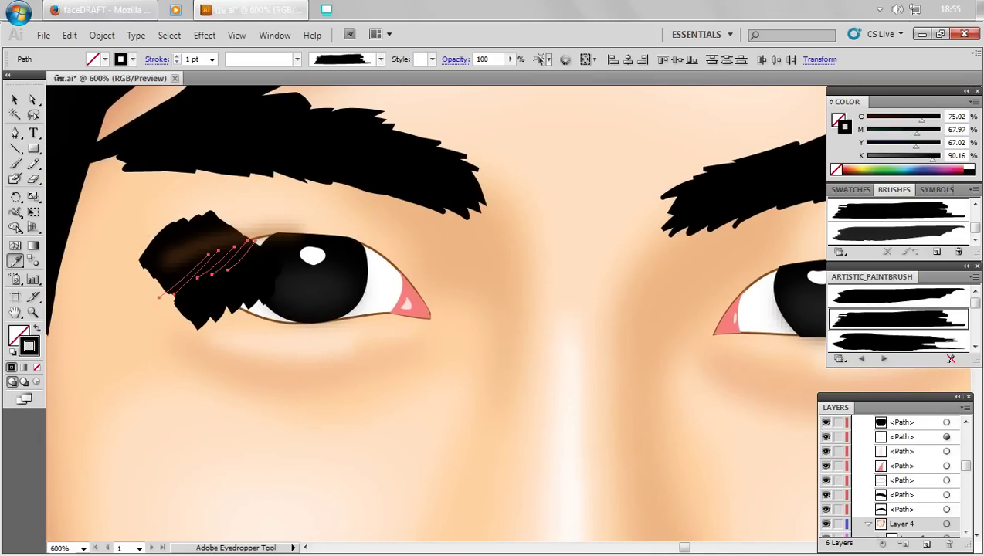
pyautogui.click(896, 210)
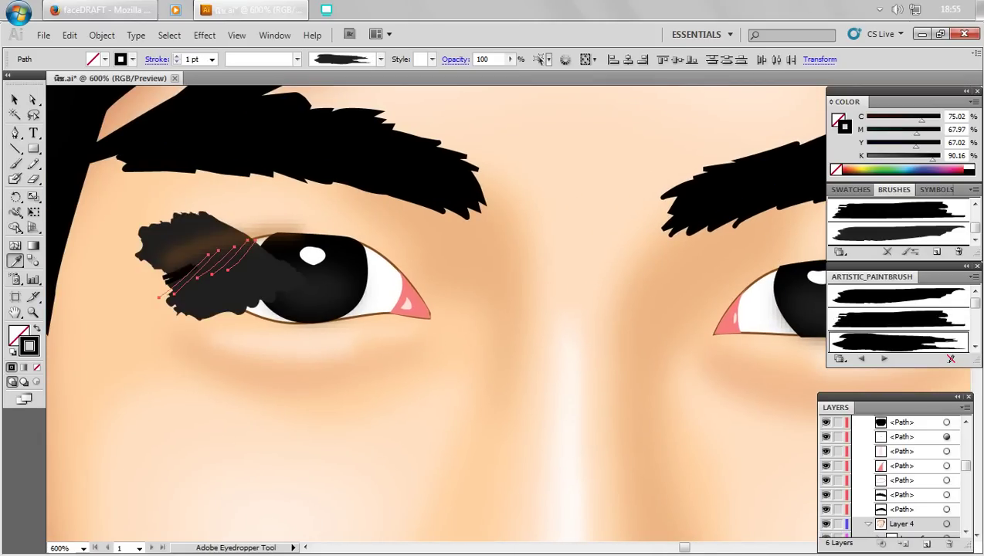
pyautogui.click(211, 60)
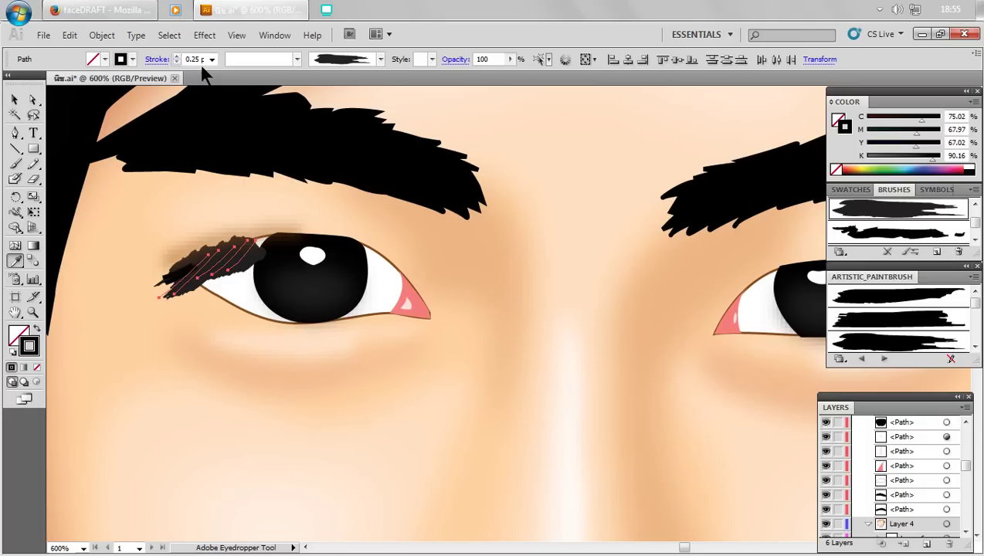
pyautogui.click(192, 59)
pyautogui.write('1')
# - Apply the third Artistic_Paintbrush brush to the left lashes and zoom out to 200%
pyautogui.click(896, 233)
pyautogui.click(896, 296)
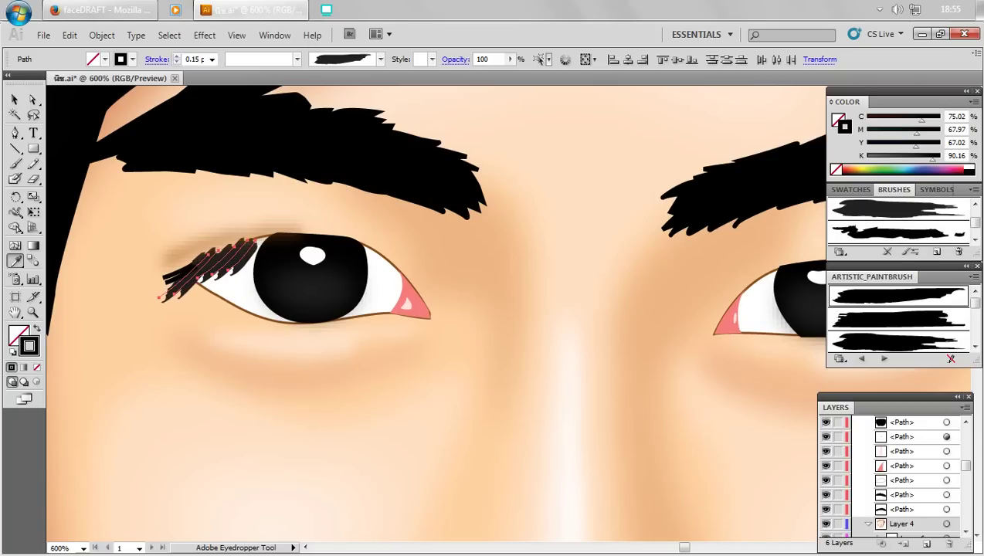
pyautogui.click(896, 318)
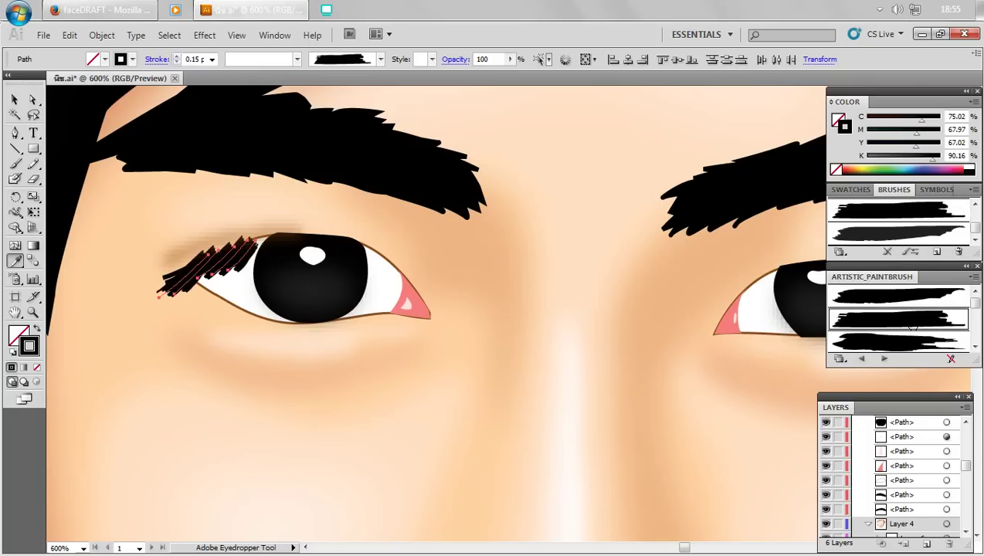
pyautogui.click(907, 339)
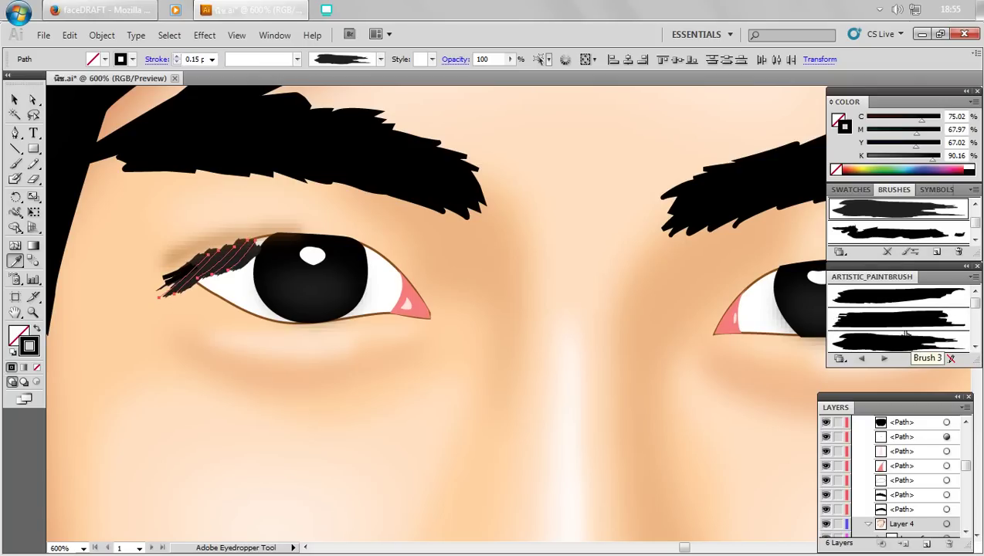
pyautogui.hotkey('ctrl', '-')
pyautogui.hotkey('ctrl', '-')
pyautogui.moveTo(288, 343)
pyautogui.mouseDown()
pyautogui.moveTo(798, 363)
pyautogui.moveTo(762, 369)
pyautogui.mouseUp()
pyautogui.hotkey('ctrl', '-')
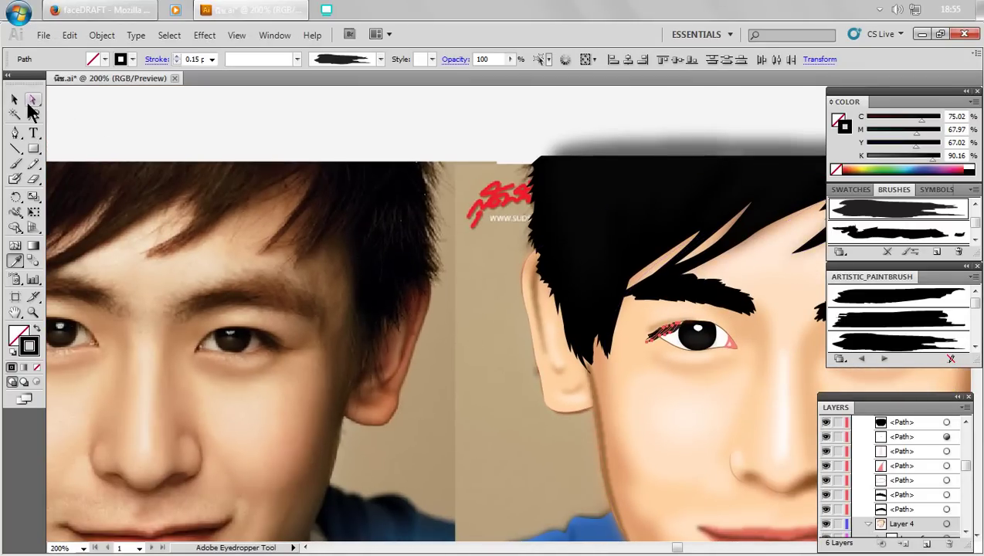
# - Deselect the lashes, centre the face, and collapse and activate Layer 2
pyautogui.click(14, 100)
pyautogui.click(185, 145)
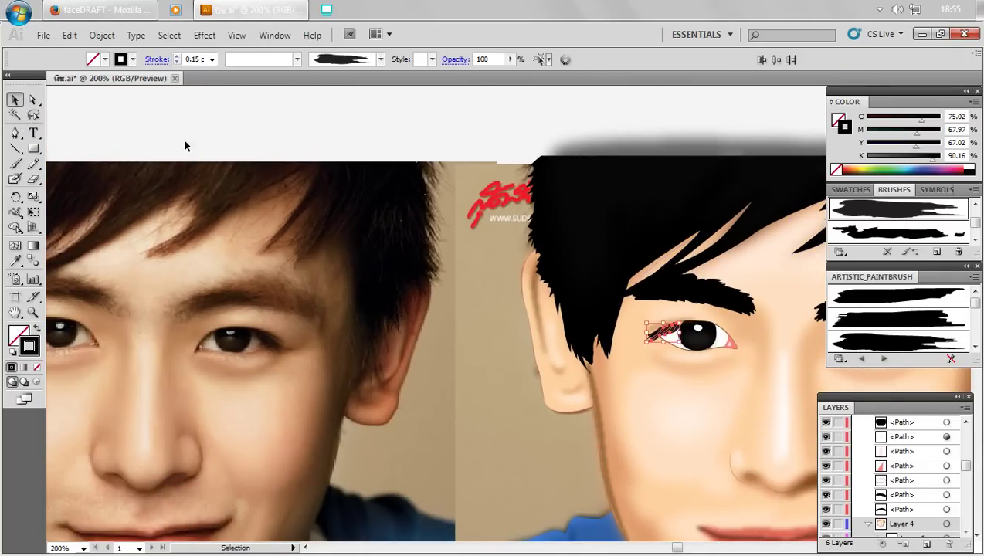
pyautogui.moveTo(697, 251)
pyautogui.mouseDown()
pyautogui.moveTo(341, 203)
pyautogui.moveTo(450, 230)
pyautogui.mouseUp()
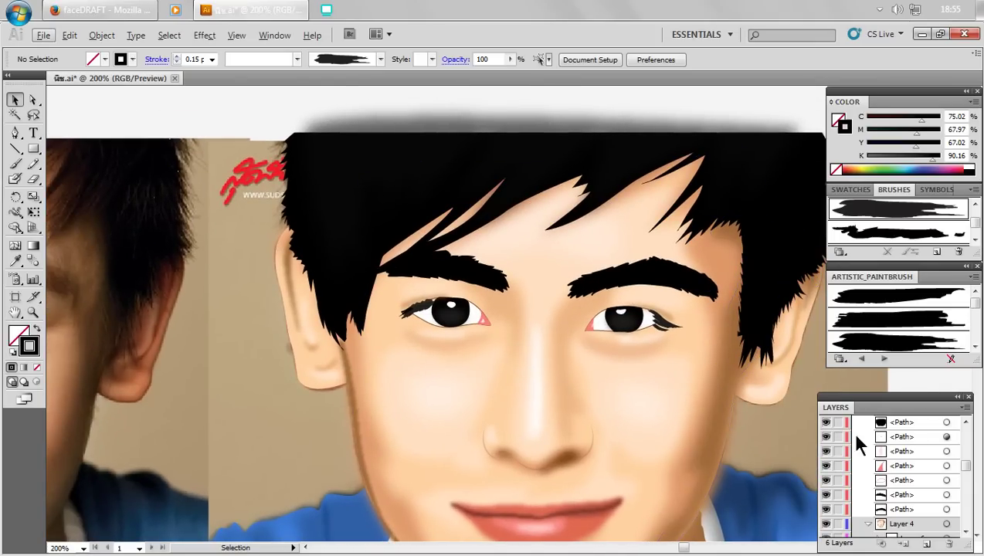
pyautogui.moveTo(970, 469); pyautogui.dragTo(966, 438)
pyautogui.click(859, 437)
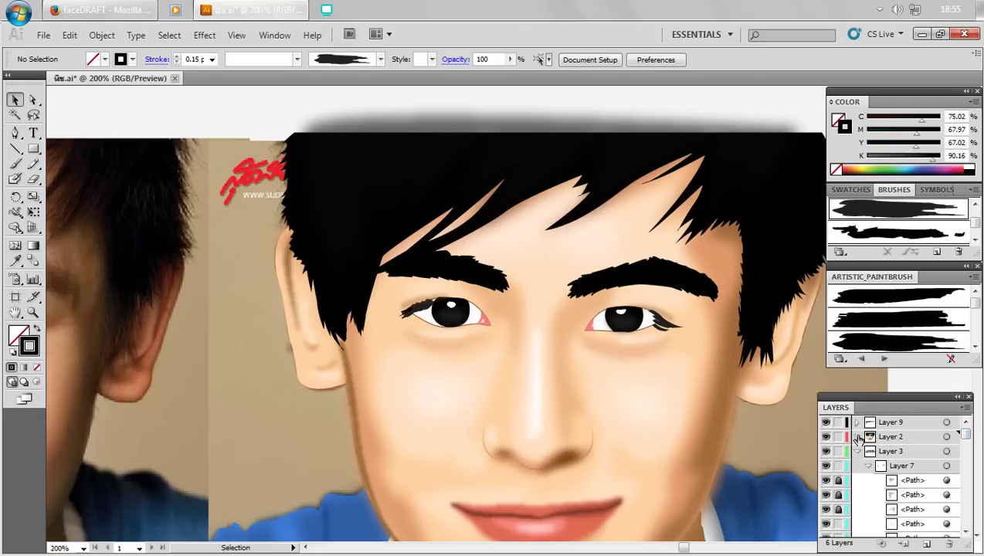
pyautogui.click(892, 437)
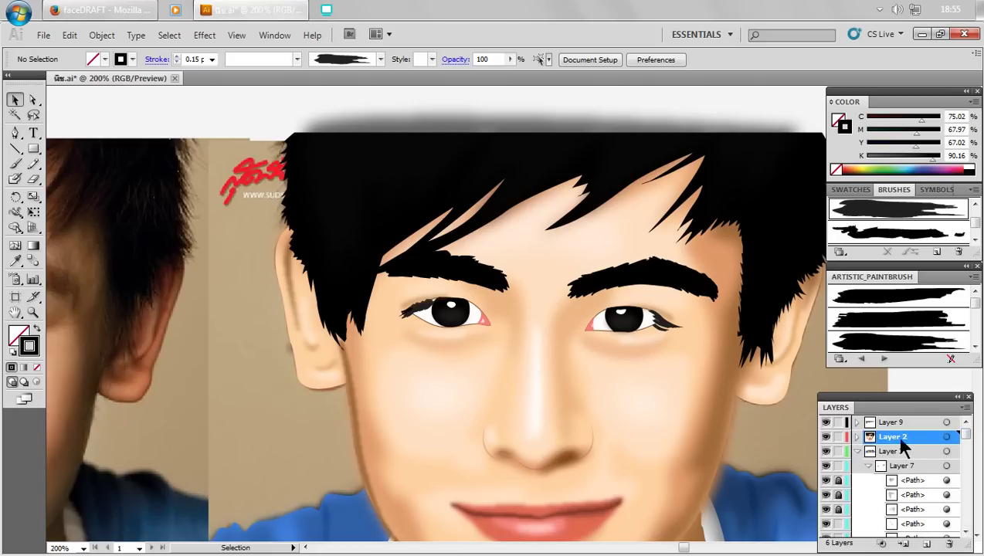
# - Collapse Layers 3 and 2, hide them, and zoom in on the photo's right eye
pyautogui.click(826, 423)
pyautogui.click(856, 452)
pyautogui.click(856, 437)
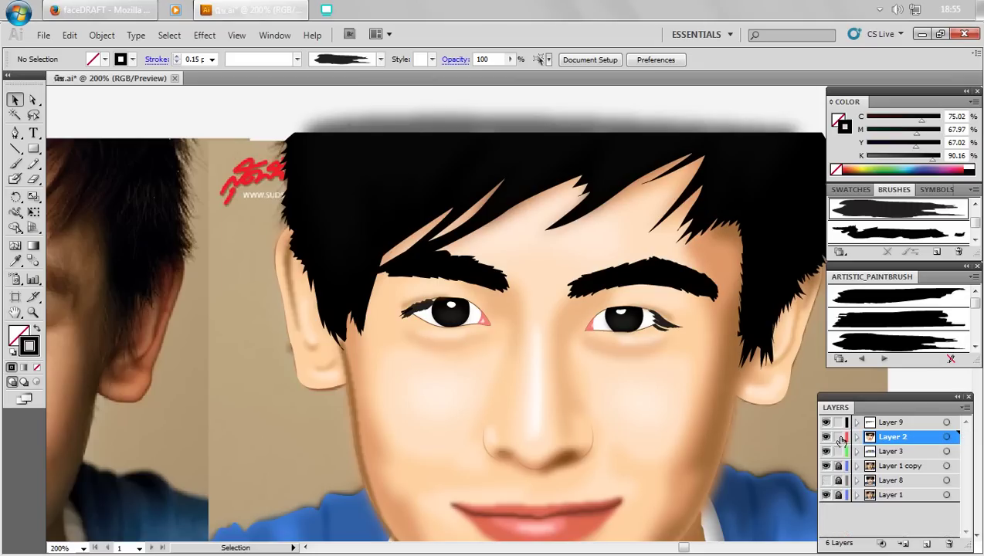
pyautogui.click(825, 437)
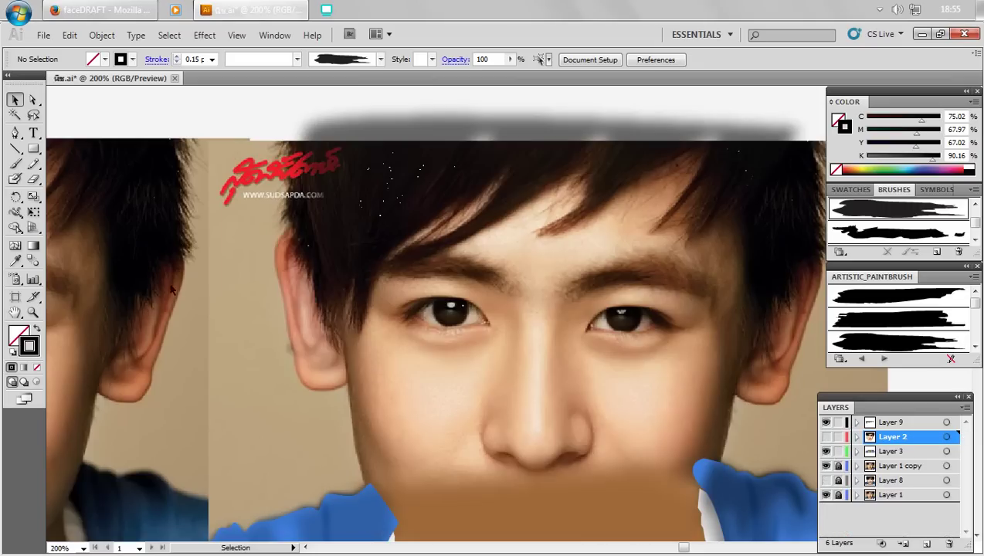
pyautogui.click(15, 148)
pyautogui.click(14, 133)
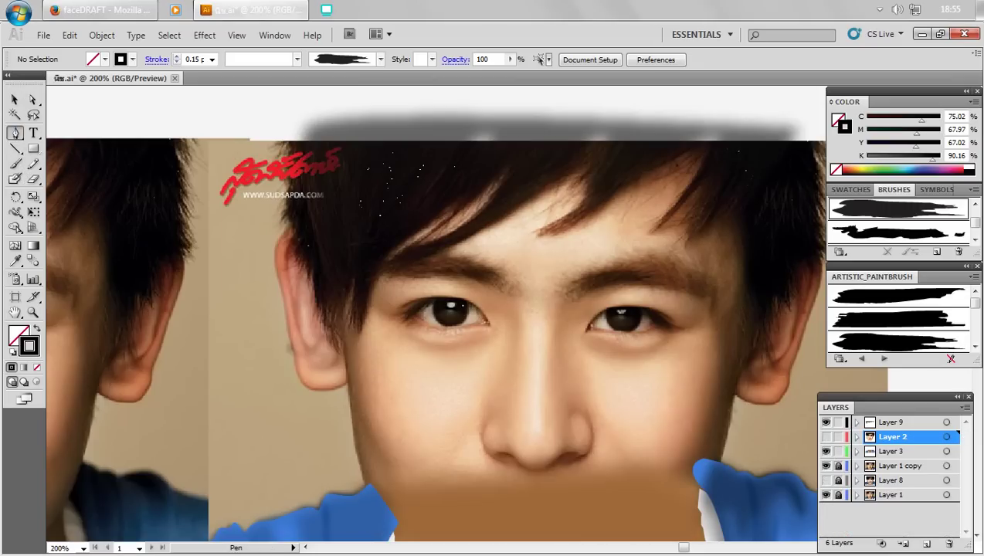
pyautogui.scroll(1, 666, 351)
pyautogui.scroll(1, 673, 351)
pyautogui.scroll(1, 683, 315)
# - On Layer 9, pen-trace a closed eyeliner shape over the upper lid to the outer corner tip
pyautogui.scroll(1, 683, 315)
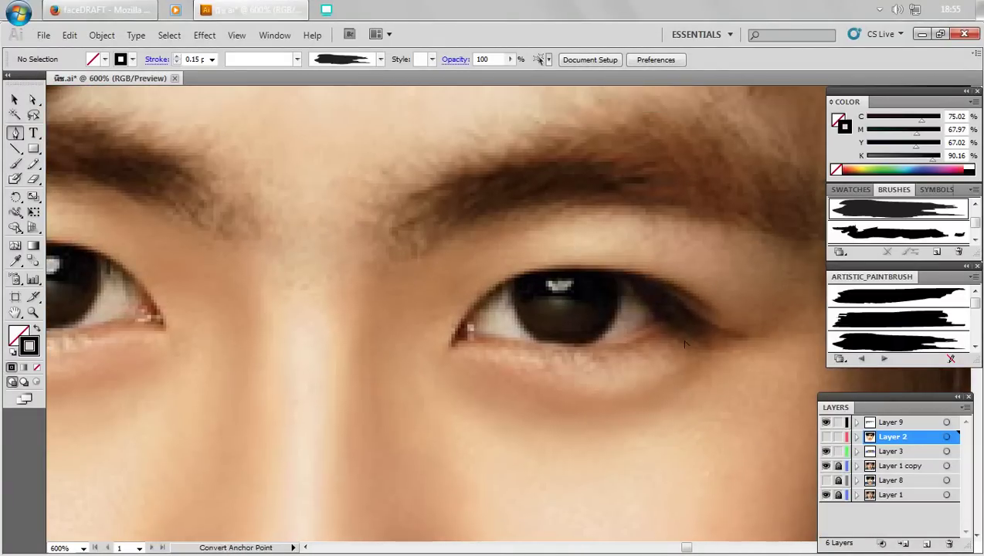
pyautogui.scroll(2, 606, 336)
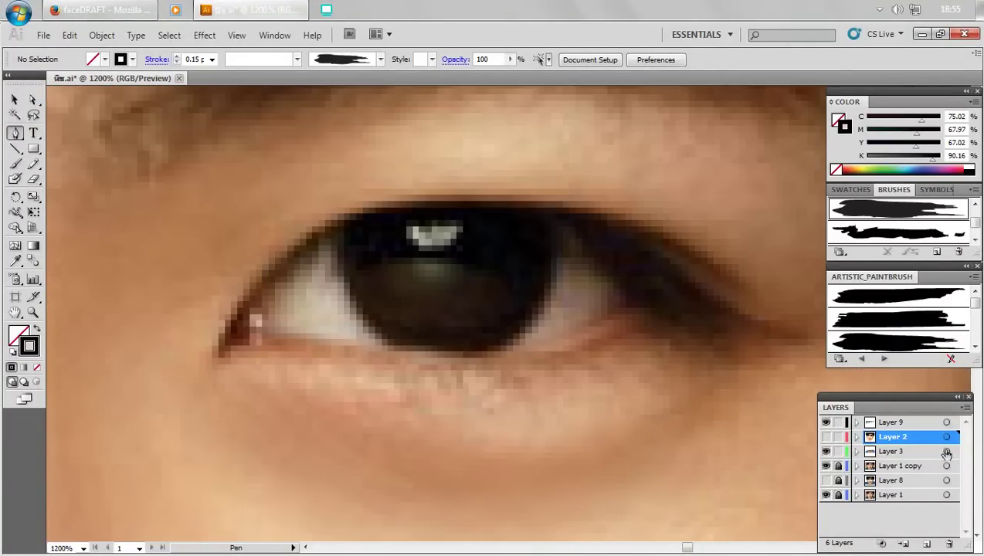
pyautogui.click(890, 422)
pyautogui.moveTo(589, 336); pyautogui.dragTo(647, 292)
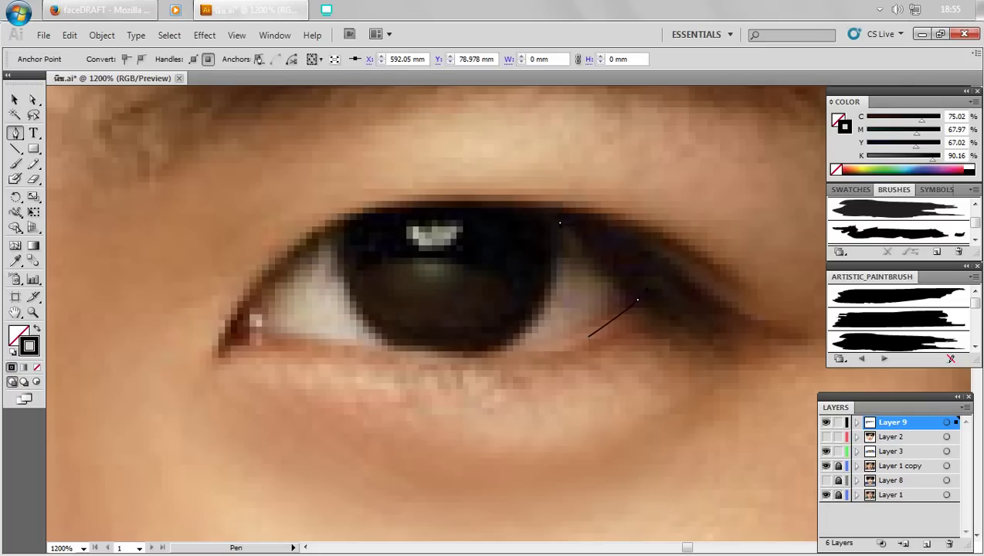
pyautogui.moveTo(560, 224); pyautogui.dragTo(291, 264)
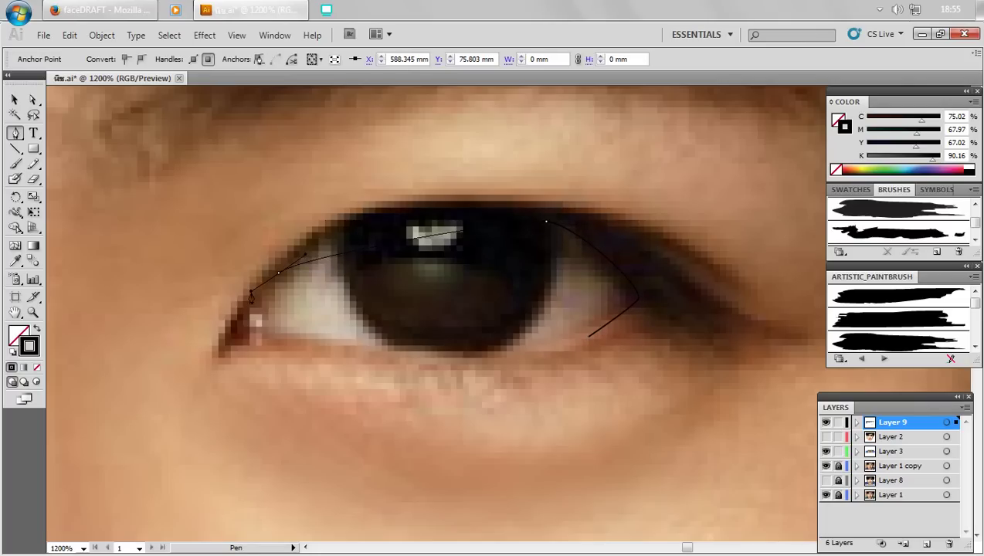
pyautogui.moveTo(252, 290)
pyautogui.mouseDown()
pyautogui.moveTo(462, 230)
pyautogui.moveTo(506, 204)
pyautogui.moveTo(632, 220)
pyautogui.mouseUp()
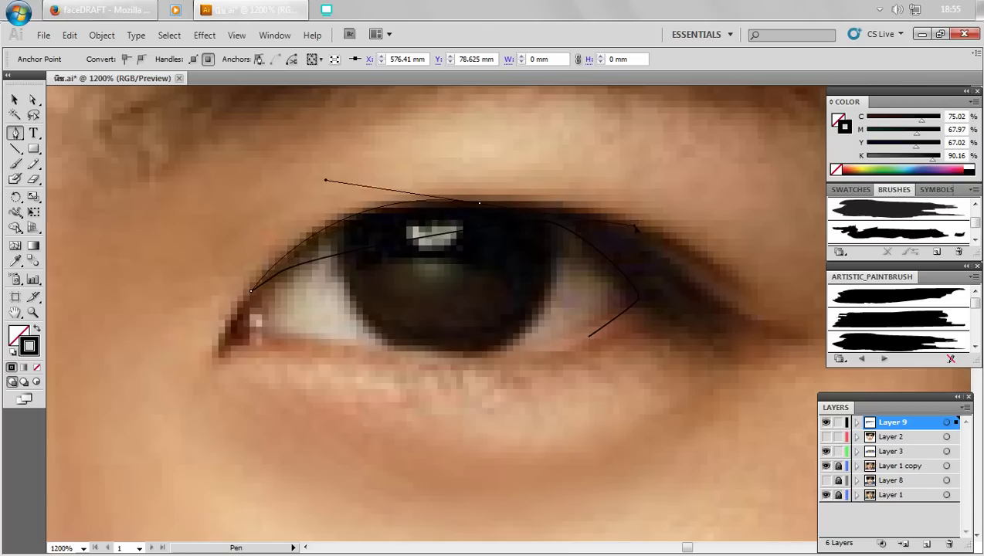
pyautogui.click(686, 270)
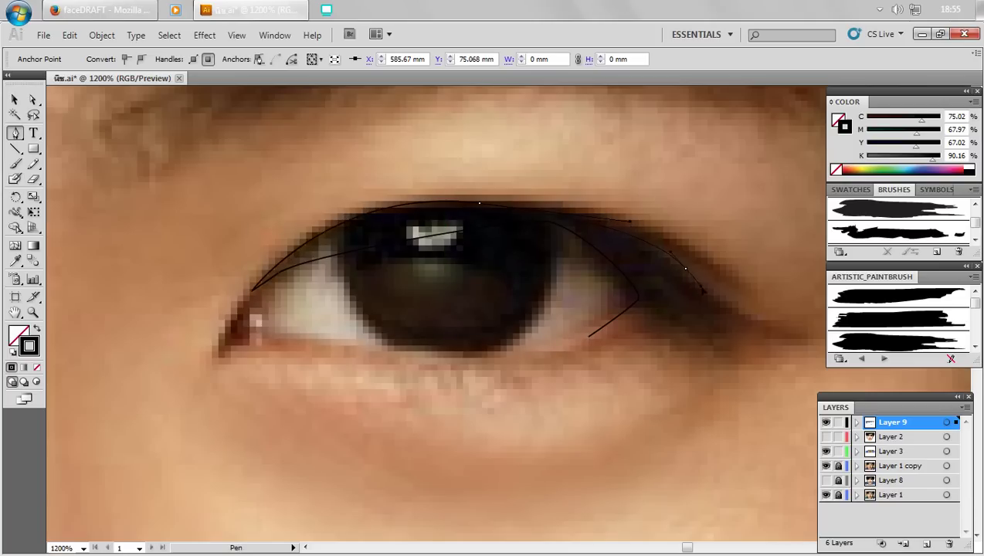
pyautogui.moveTo(726, 319)
pyautogui.mouseDown()
pyautogui.moveTo(719, 338)
pyautogui.moveTo(686, 340)
pyautogui.mouseUp()
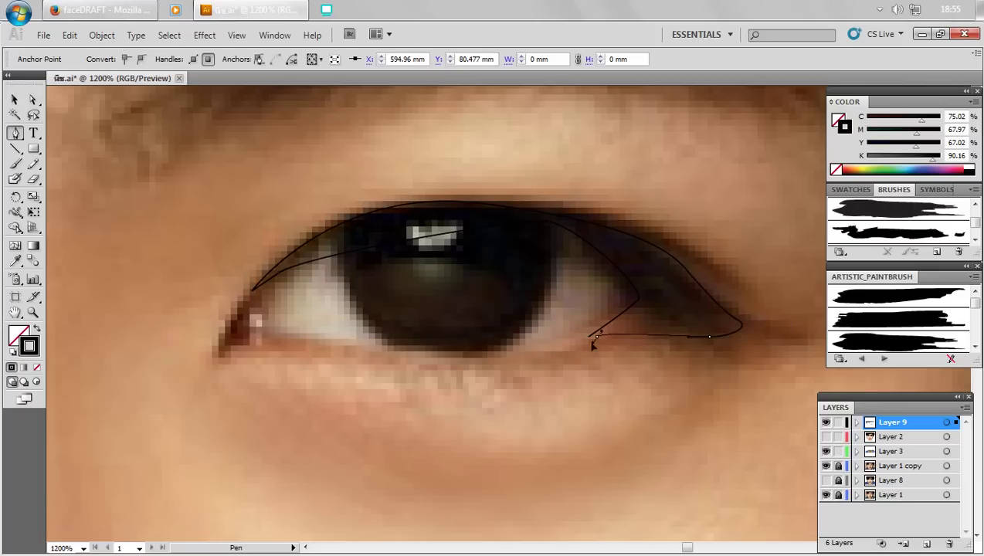
pyautogui.moveTo(593, 336); pyautogui.dragTo(580, 344)
pyautogui.hotkey('ctrl', '-')
pyautogui.hotkey('ctrl', '-')
pyautogui.hotkey('ctrl', '-')
# - Pan to the left-hand eye and start a pen path curving along its upper lid
pyautogui.hotkey('ctrl', '+')
pyautogui.hotkey('ctrl', '+')
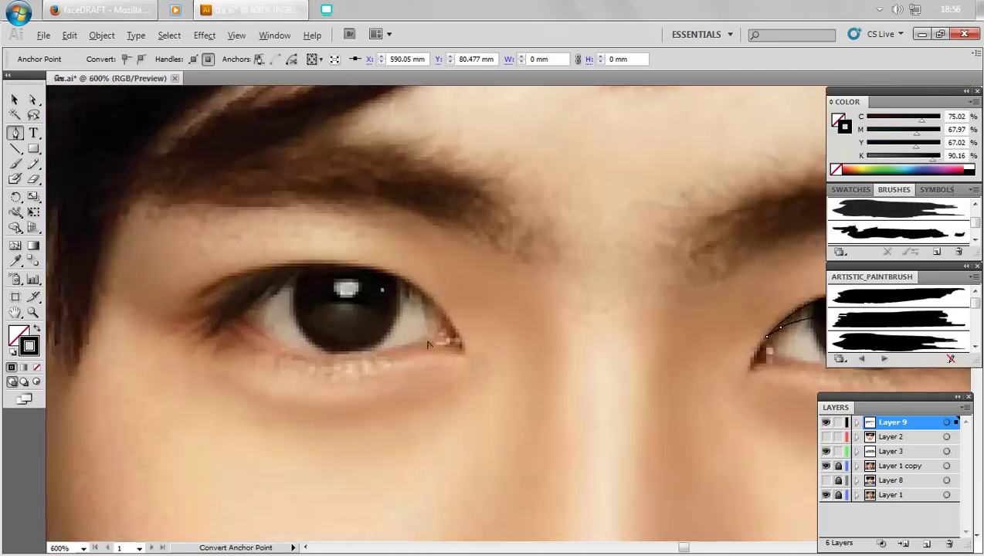
pyautogui.moveTo(541, 401); pyautogui.dragTo(657, 403)
pyautogui.press('space')
pyautogui.click(673, 378)
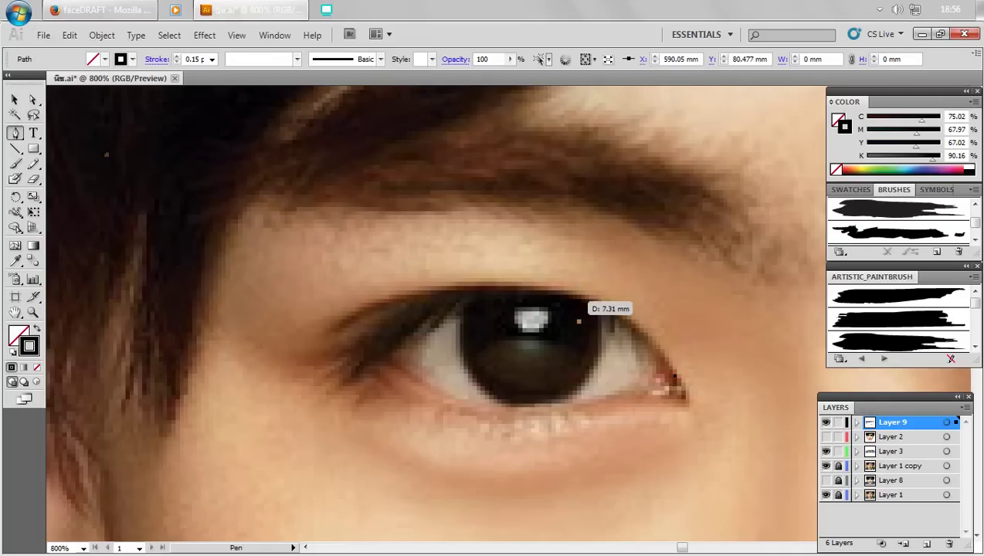
pyautogui.moveTo(519, 291); pyautogui.dragTo(584, 287)
pyautogui.moveTo(455, 297); pyautogui.dragTo(416, 299)
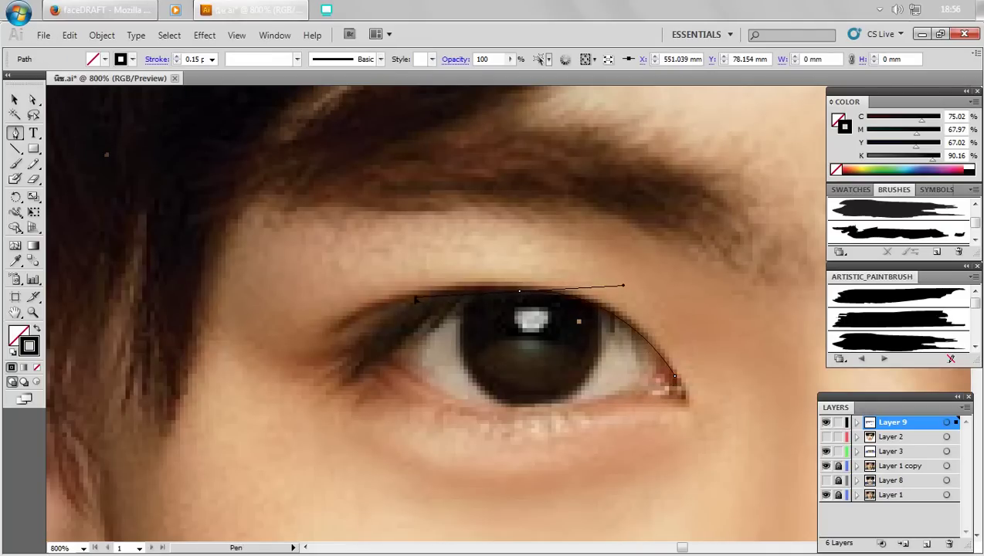
pyautogui.click(364, 323)
pyautogui.hotkey('ctrl', 'z')
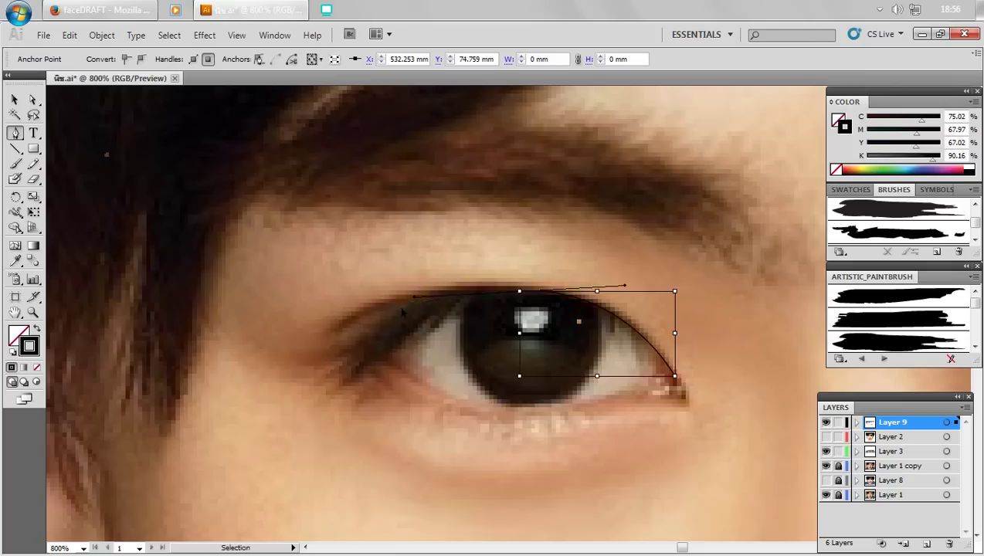
pyautogui.moveTo(366, 315); pyautogui.dragTo(390, 309)
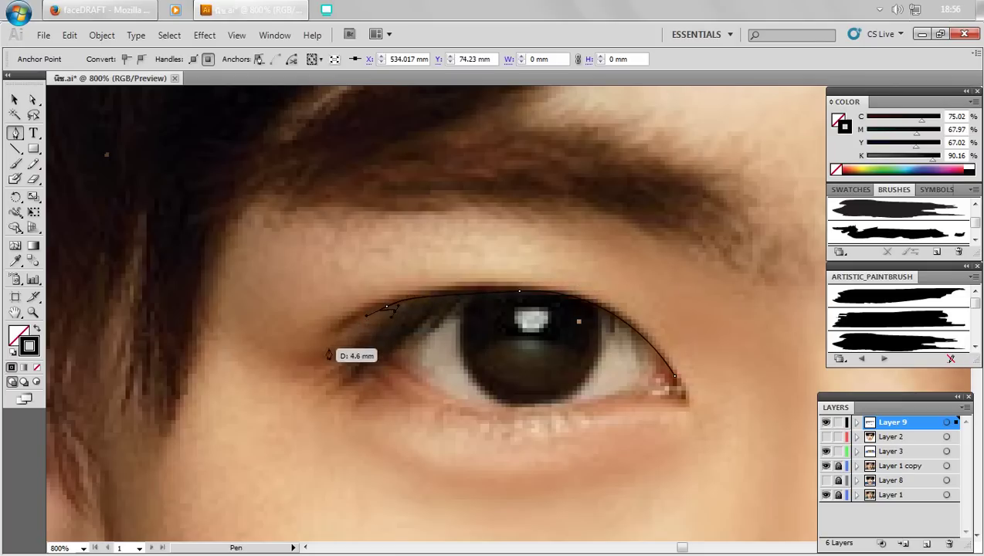
# - Extend the path into an outer flick, close and reshape it, then show Layer 2 again
pyautogui.moveTo(313, 354)
pyautogui.mouseDown()
pyautogui.moveTo(363, 357)
pyautogui.moveTo(516, 302)
pyautogui.moveTo(533, 317)
pyautogui.mouseUp()
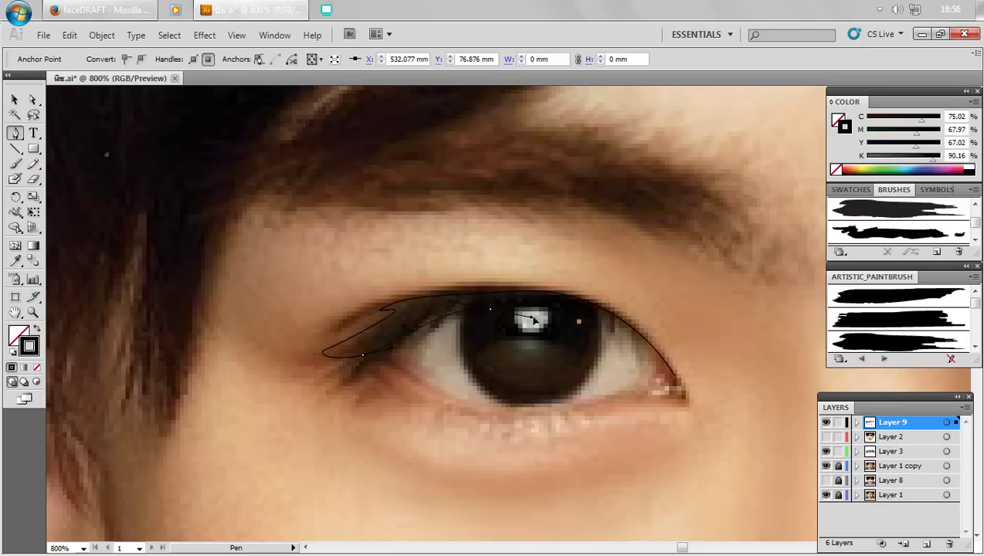
pyautogui.click(675, 379)
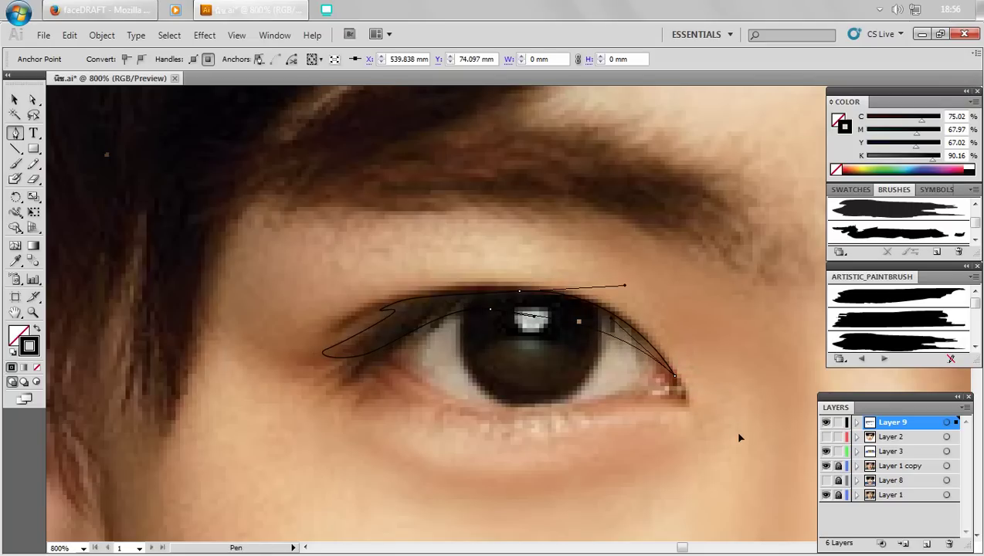
pyautogui.moveTo(317, 356)
pyautogui.mouseDown()
pyautogui.moveTo(382, 379)
pyautogui.moveTo(355, 387)
pyautogui.moveTo(344, 380)
pyautogui.moveTo(392, 378)
pyautogui.moveTo(441, 318)
pyautogui.moveTo(518, 309)
pyautogui.mouseUp()
pyautogui.moveTo(674, 379)
pyautogui.mouseDown()
pyautogui.moveTo(723, 436)
pyautogui.moveTo(594, 402)
pyautogui.mouseUp()
pyautogui.click(716, 403)
pyautogui.hotkey('ctrl', '-')
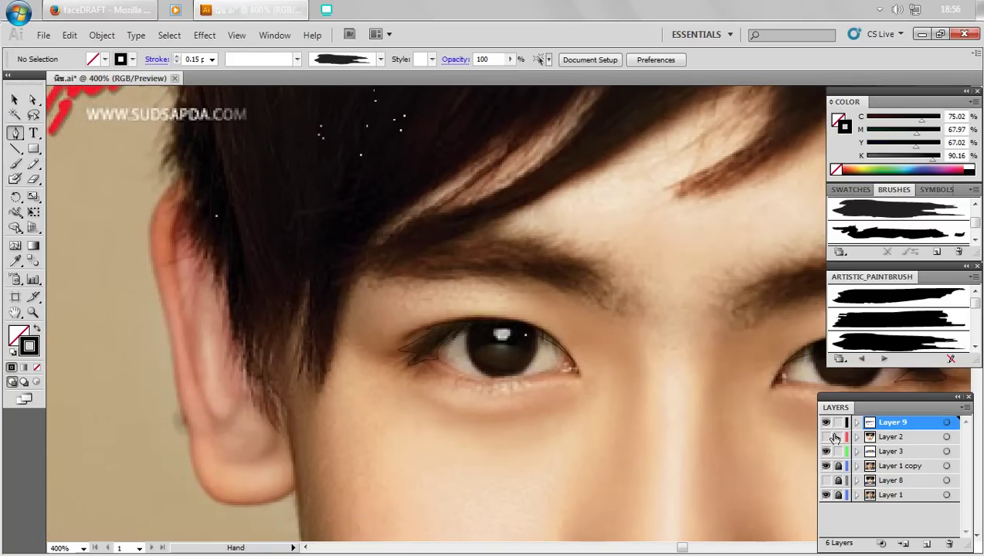
pyautogui.click(825, 437)
# - Select both eyelash shapes and swap fill and stroke to make them solid black
pyautogui.click(15, 100)
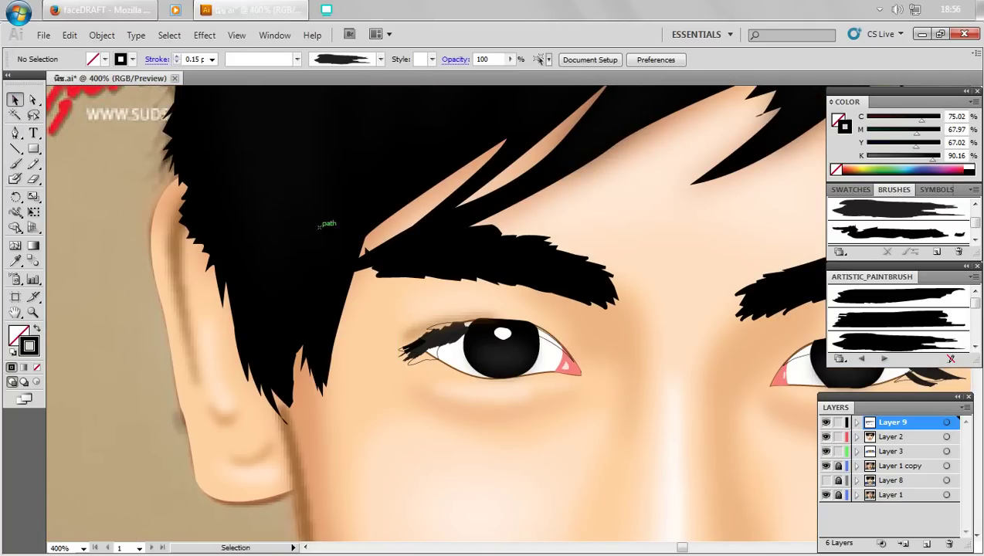
pyautogui.click(549, 343)
pyautogui.hscroll(3, 581, 344)
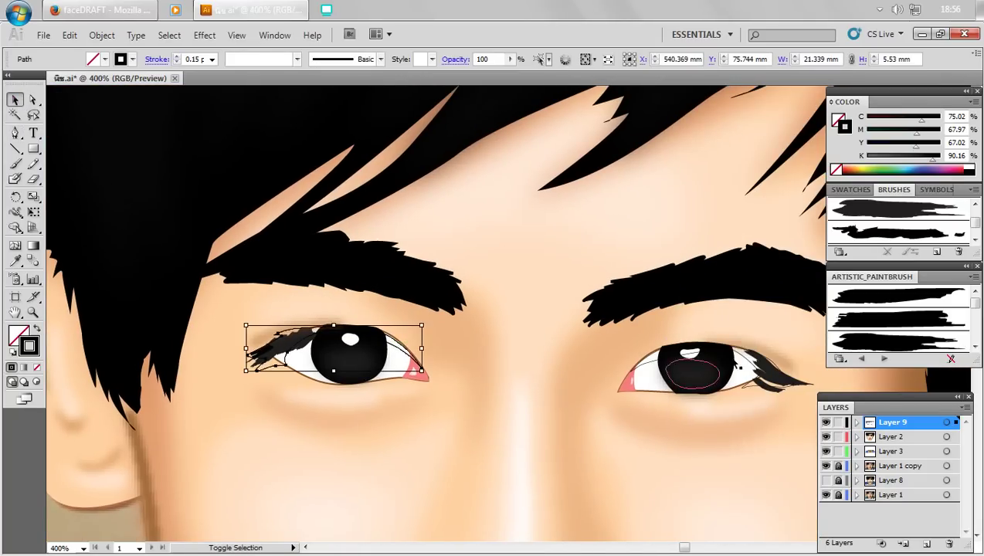
pyautogui.keyDown('shift'); pyautogui.click(748, 363); pyautogui.keyUp('shift')
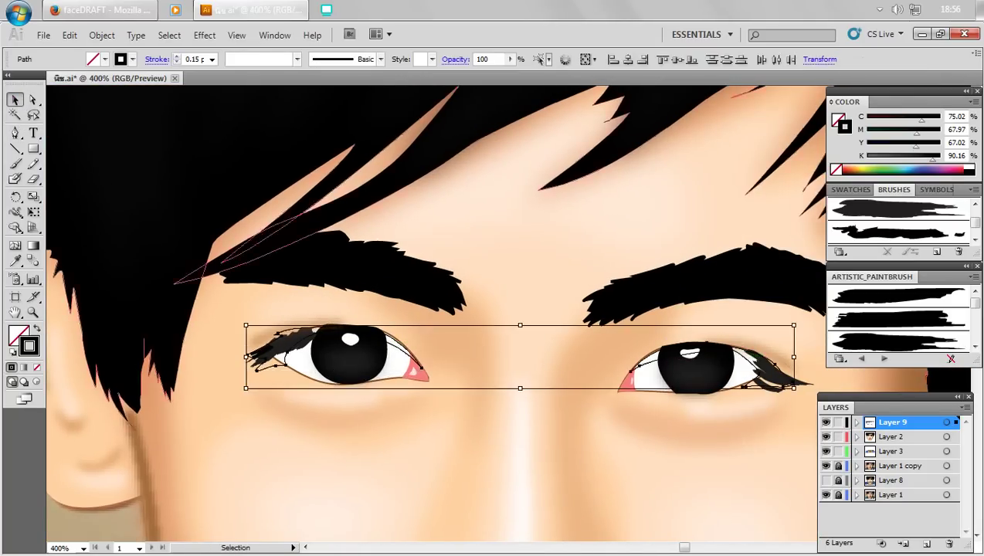
pyautogui.click(36, 329)
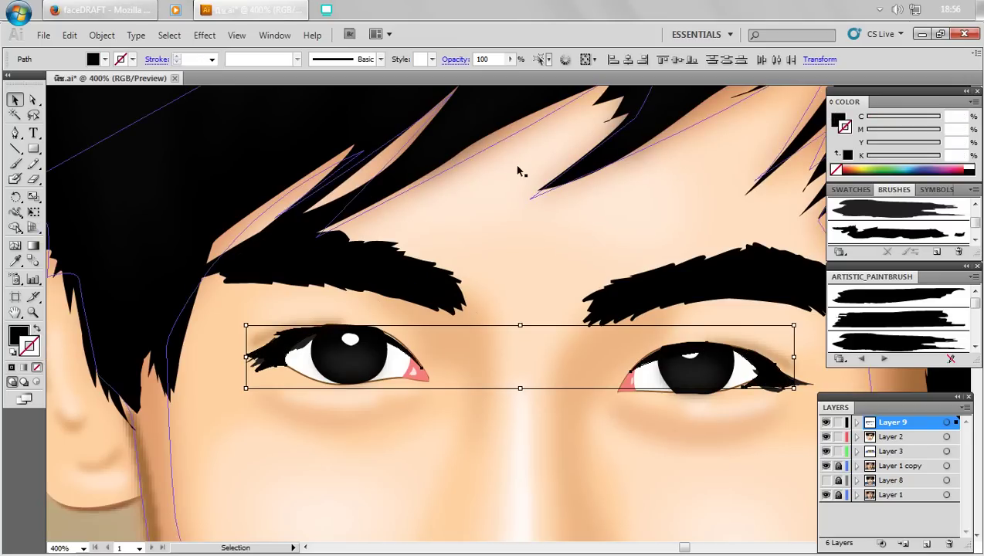
# - Try a 2.3 px Gaussian Blur, undo it, and lower the lashes' opacity
pyautogui.click(205, 35)
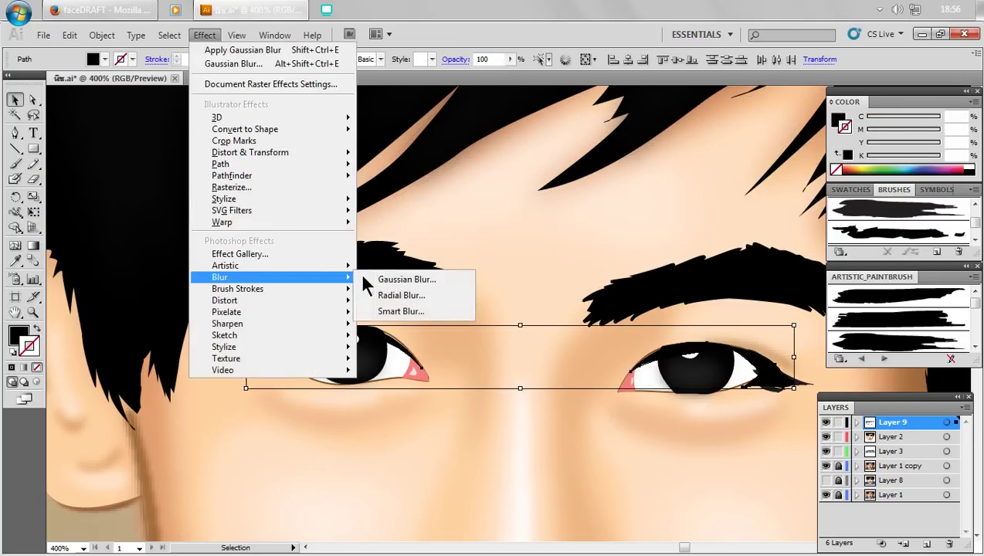
pyautogui.click(393, 279)
pyautogui.moveTo(436, 285); pyautogui.dragTo(444, 285)
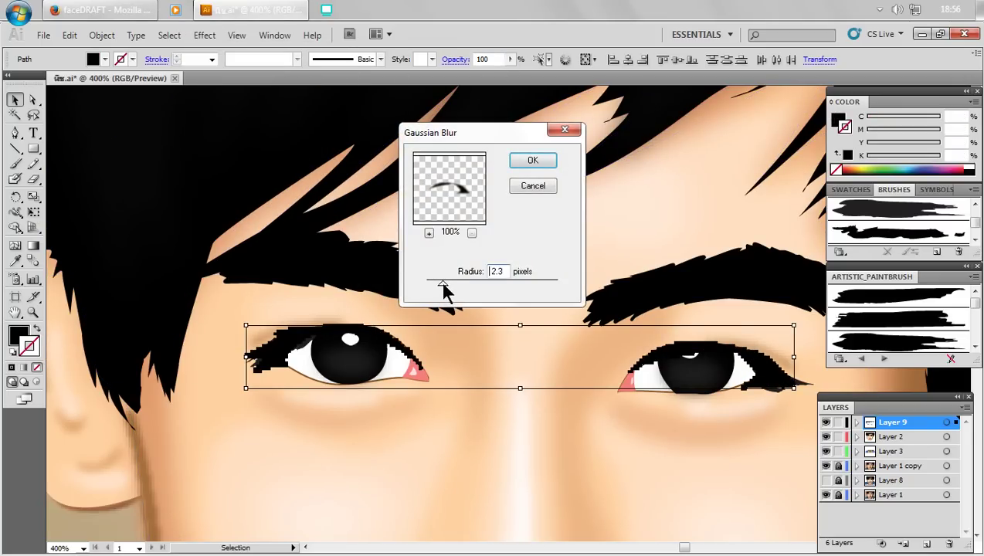
pyautogui.click(533, 166)
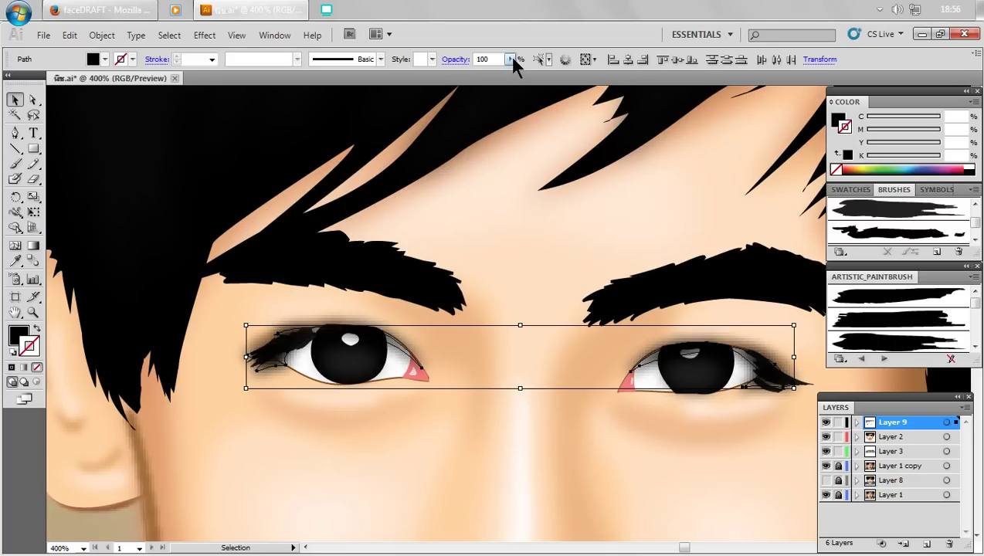
pyautogui.hotkey('ctrl', 'z')
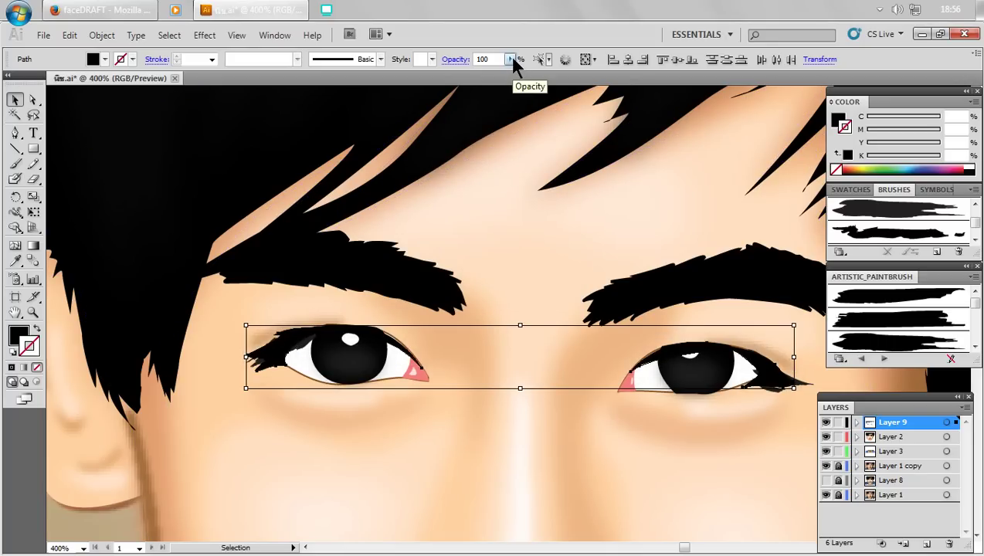
pyautogui.click(510, 59)
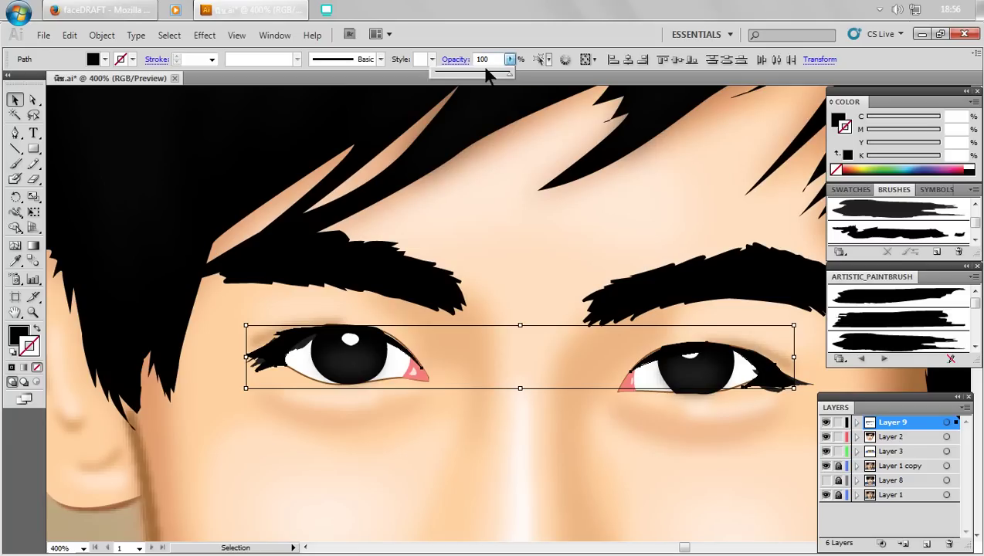
pyautogui.click(479, 77)
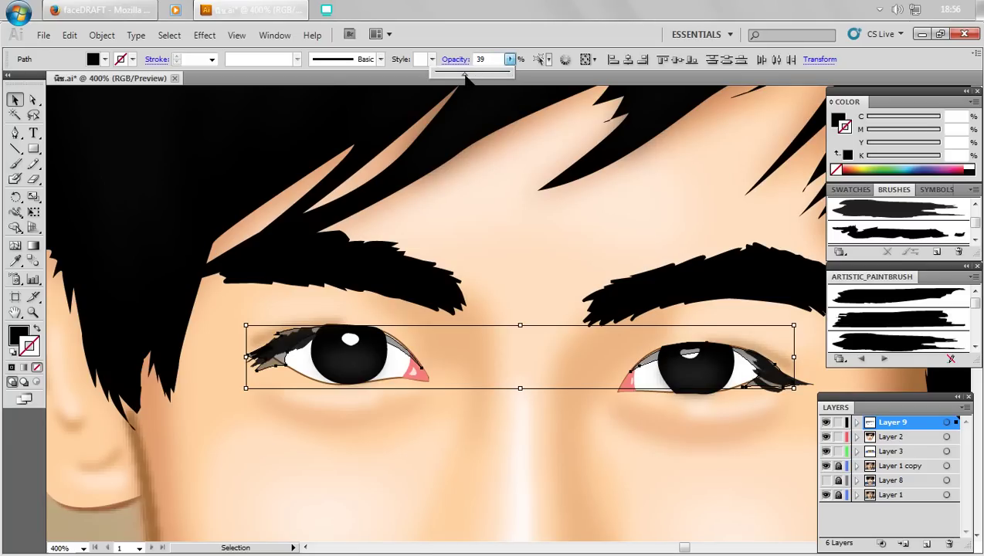
# - Apply a softer Gaussian Blur to the lashes and set their opacity to 64%
pyautogui.click(204, 35)
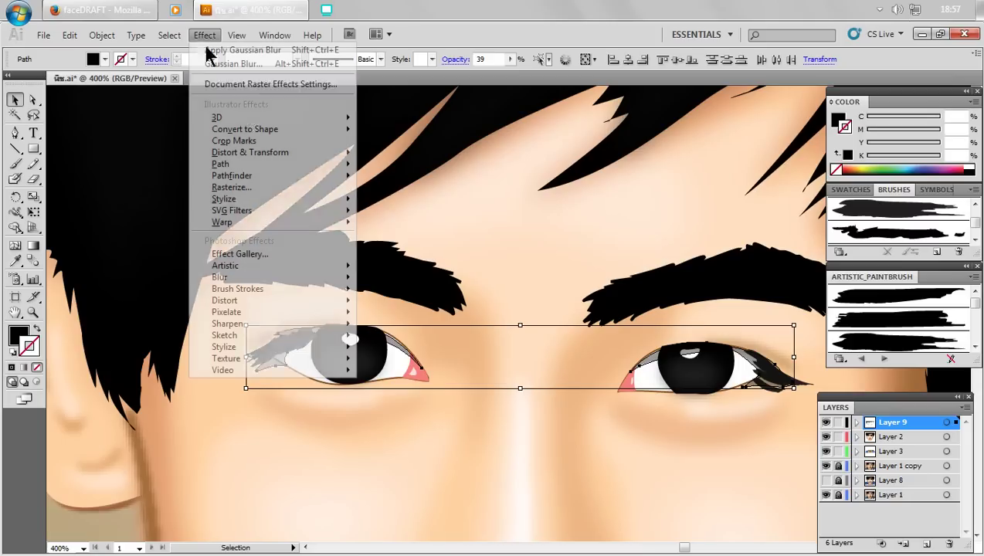
pyautogui.moveTo(220, 277)
pyautogui.click(390, 279)
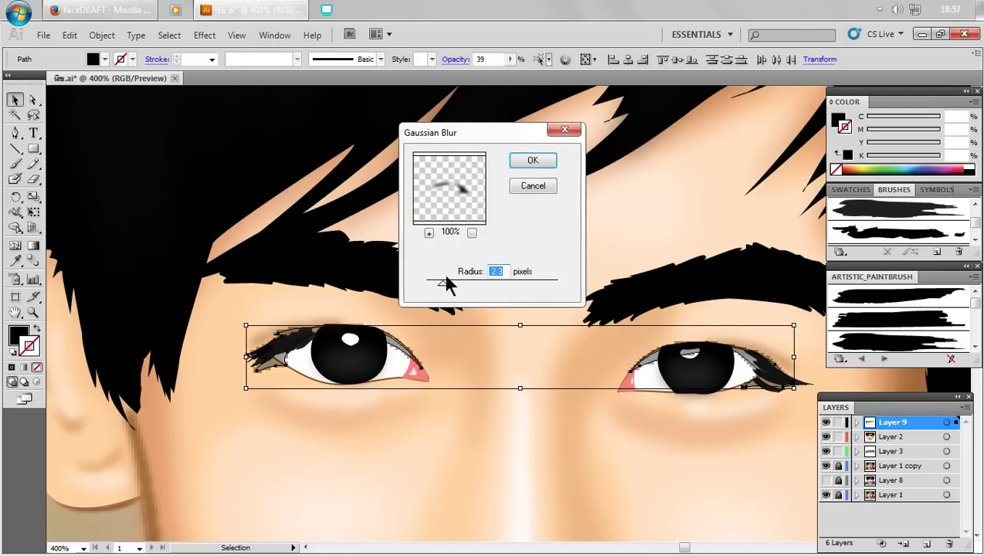
pyautogui.moveTo(448, 284); pyautogui.dragTo(438, 289)
pyautogui.click(533, 161)
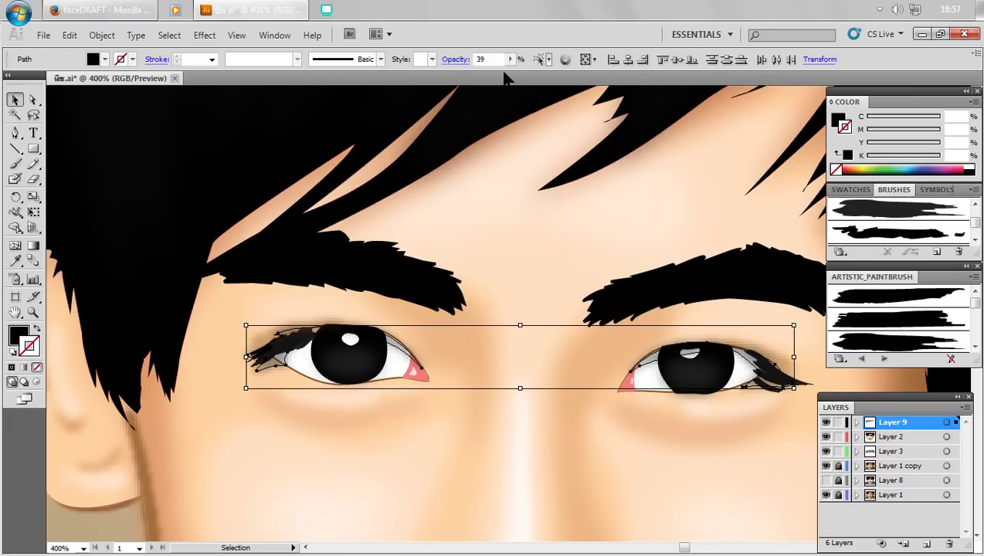
pyautogui.click(510, 59)
pyautogui.moveTo(463, 75); pyautogui.dragTo(484, 76)
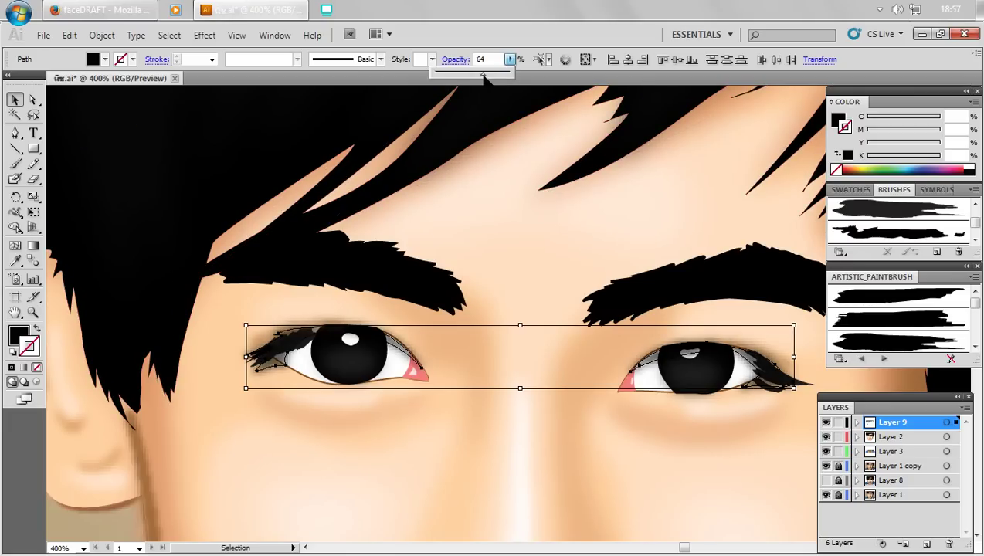
pyautogui.click(55, 125)
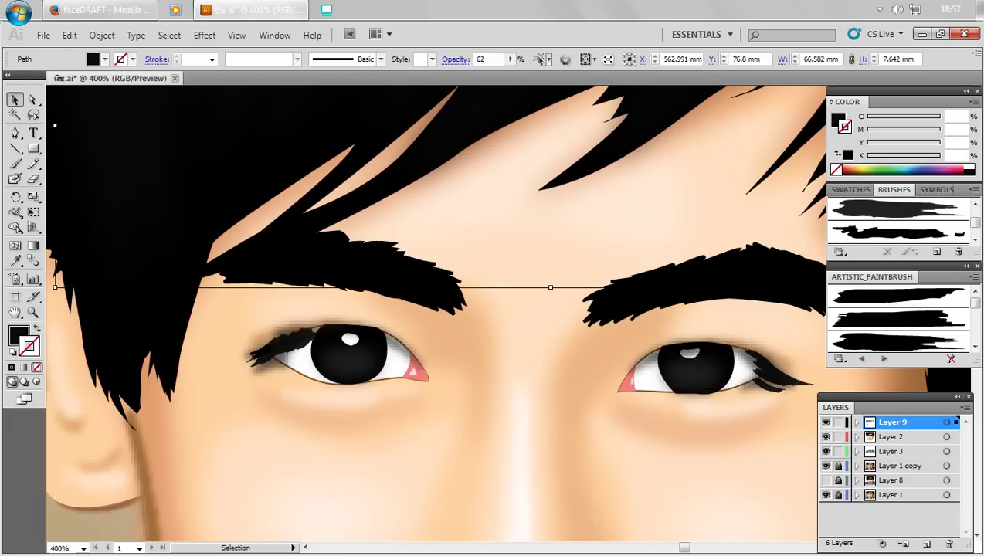
# - Zoom into the eyes and lower the left eye lashes' opacity to about 34%
pyautogui.hotkey('ctrl', '-')
pyautogui.hotkey('ctrl', '-')
pyautogui.click(685, 367)
pyautogui.moveTo(464, 371); pyautogui.dragTo(689, 422)
pyautogui.moveTo(599, 435)
pyautogui.mouseDown()
pyautogui.moveTo(642, 454)
pyautogui.moveTo(758, 462)
pyautogui.mouseUp()
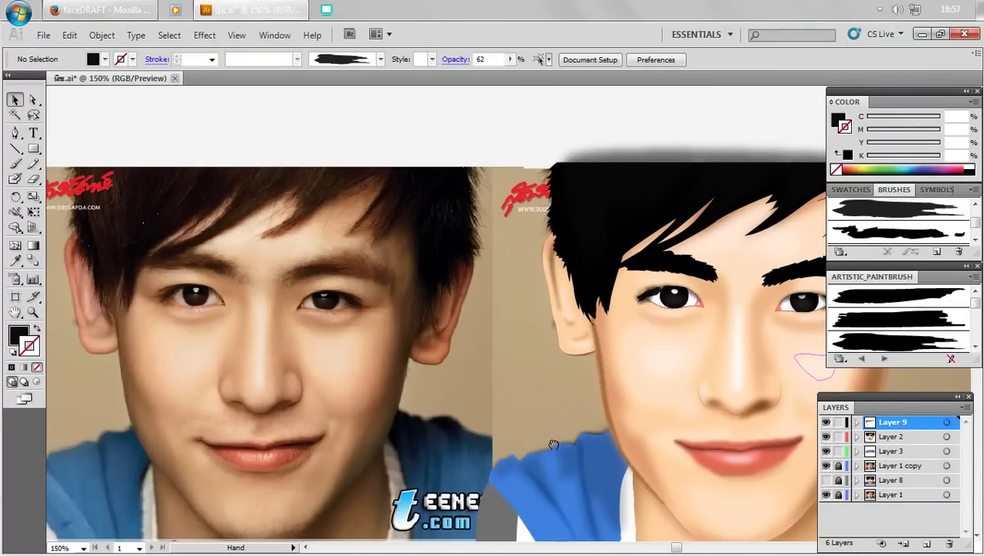
pyautogui.moveTo(726, 332); pyautogui.dragTo(464, 328)
pyautogui.hotkey('ctrl', '+')
pyautogui.hotkey('ctrl', '+')
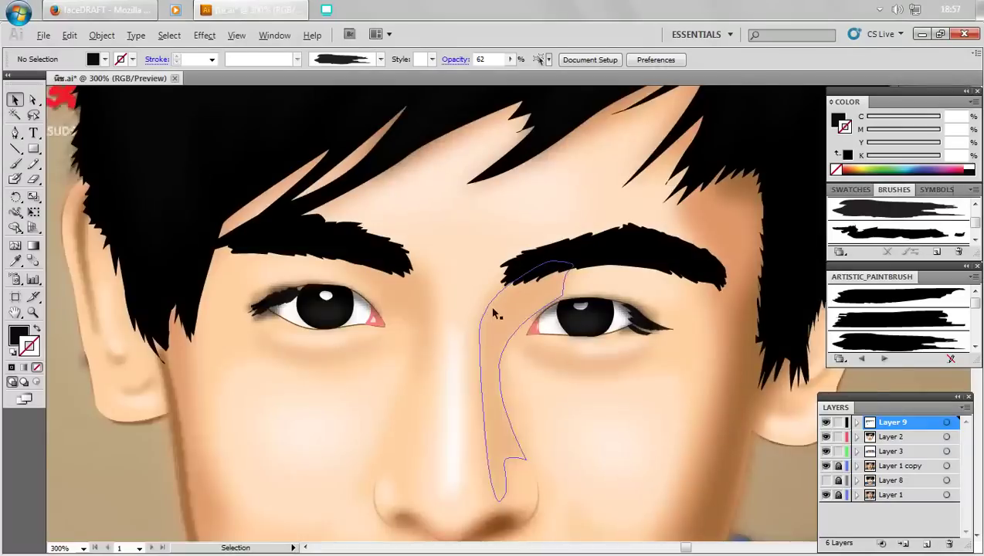
pyautogui.hotkey('ctrl', '+')
pyautogui.click(209, 308)
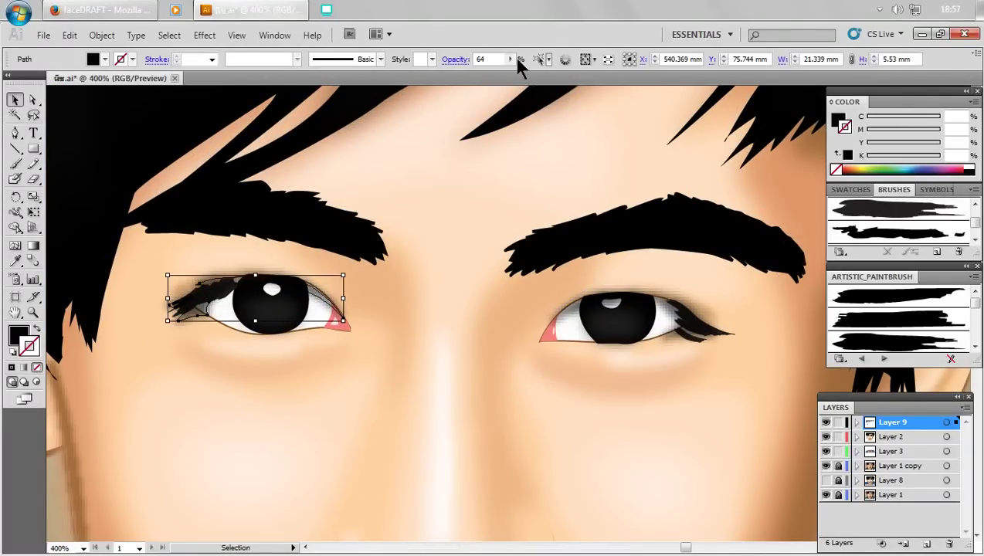
pyautogui.click(510, 60)
pyautogui.moveTo(474, 78); pyautogui.dragTo(461, 78)
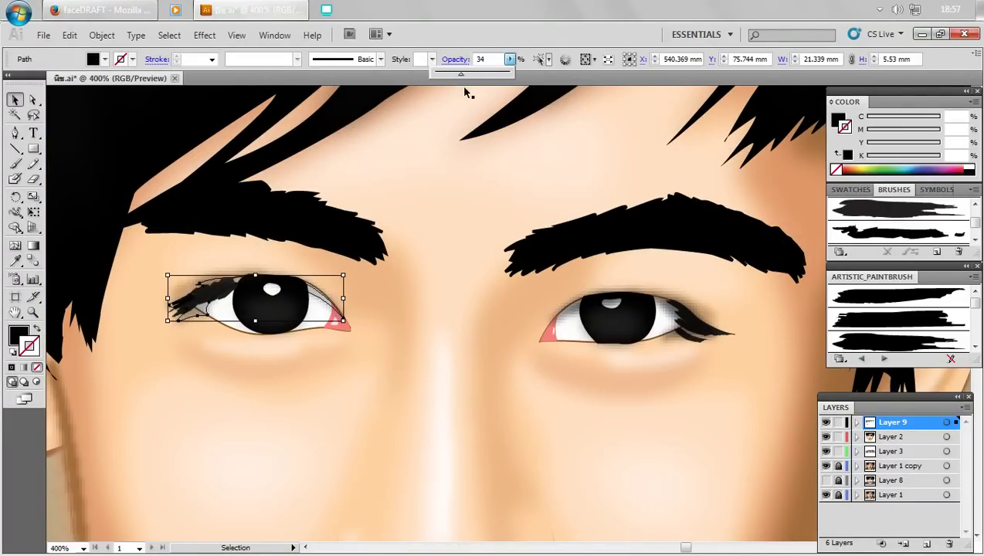
# - Reposition the view of both portraits, briefly selecting and deselecting the face outline
pyautogui.click(450, 138)
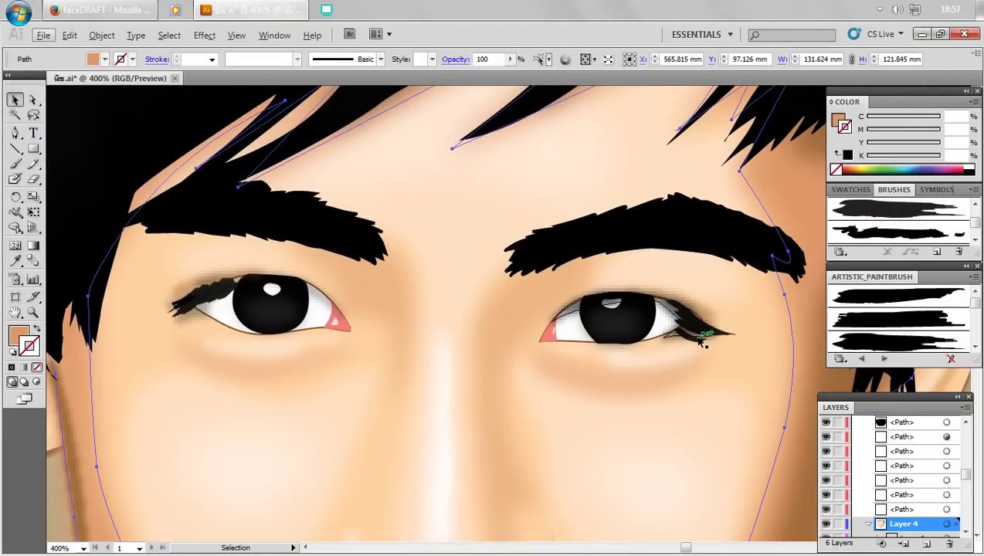
pyautogui.scroll(-5, 738, 343)
pyautogui.moveTo(682, 469); pyautogui.dragTo(662, 461)
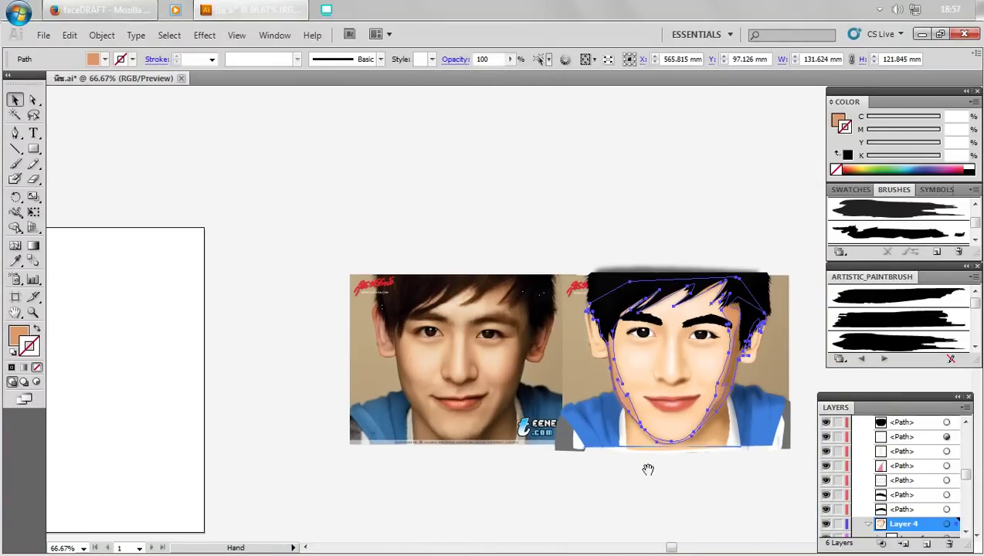
pyautogui.click(672, 516)
pyautogui.moveTo(718, 508); pyautogui.dragTo(702, 501)
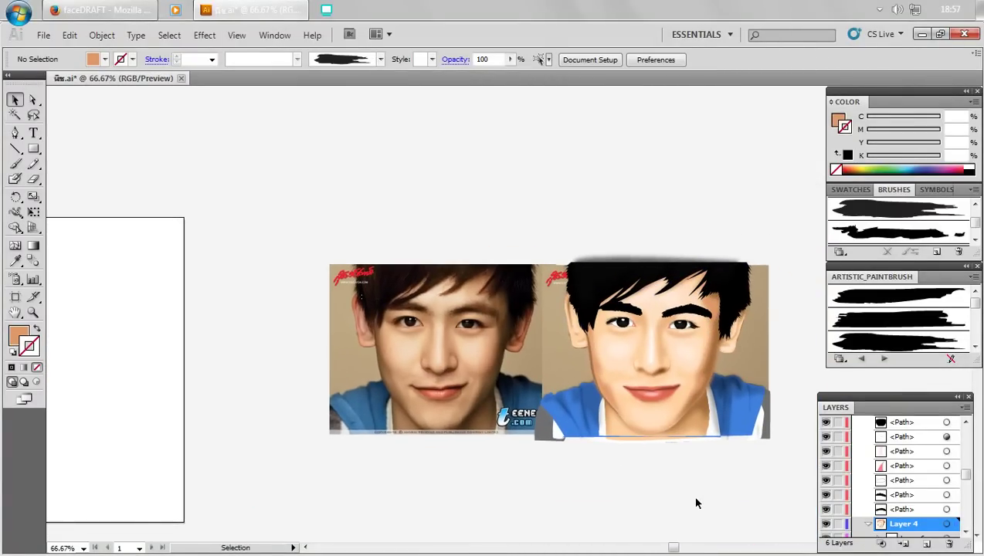
pyautogui.scroll(1, 716, 482)
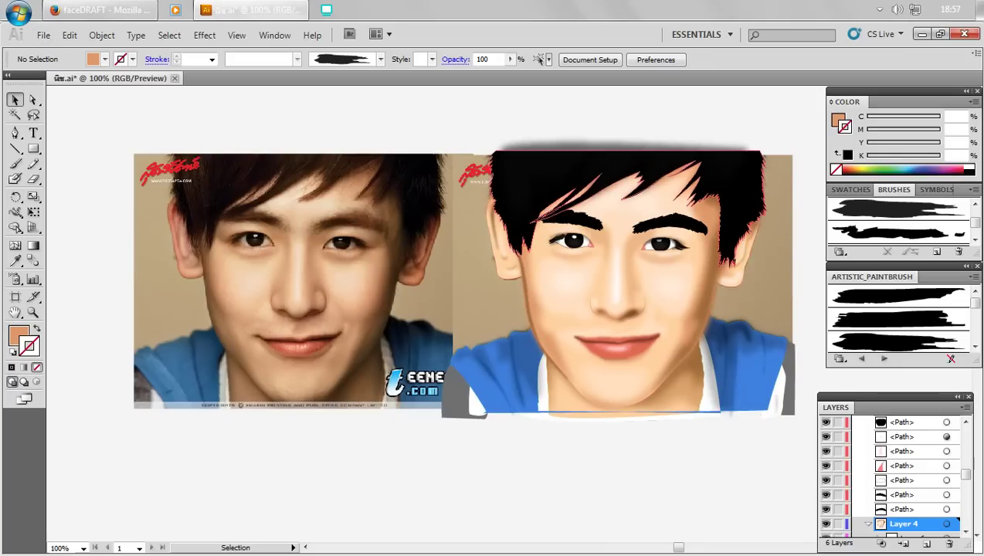
pyautogui.scroll(1, 693, 257)
pyautogui.scroll(3, 693, 258)
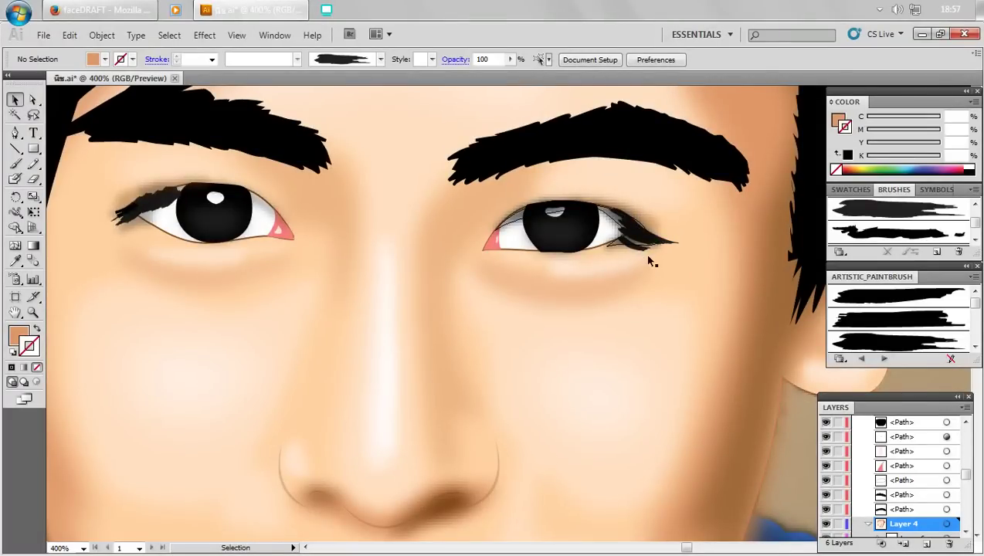
pyautogui.scroll(2, 644, 253)
# - Lock Layer 9 and nudge the right eye's lash stroke slightly left and up
pyautogui.click(572, 255)
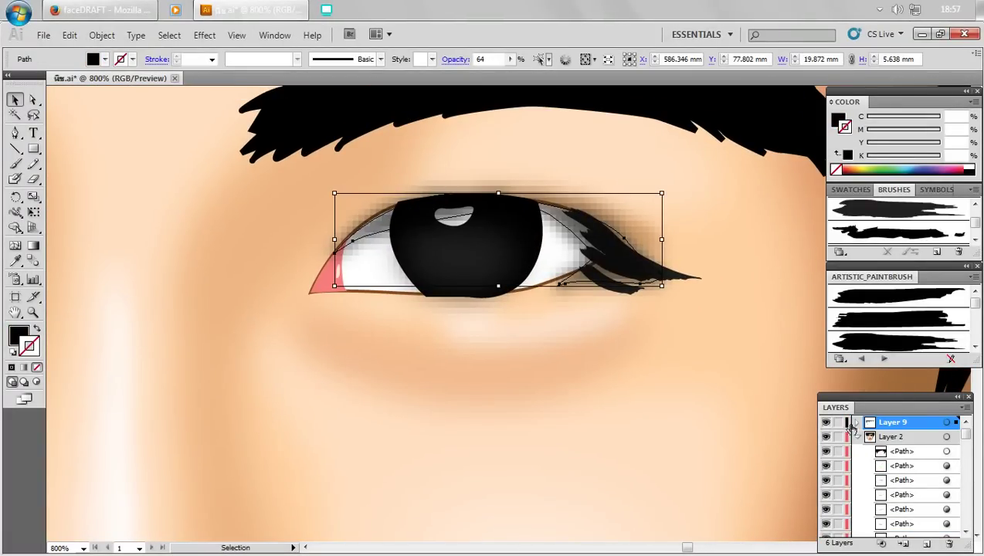
pyautogui.click(836, 423)
pyautogui.click(627, 287)
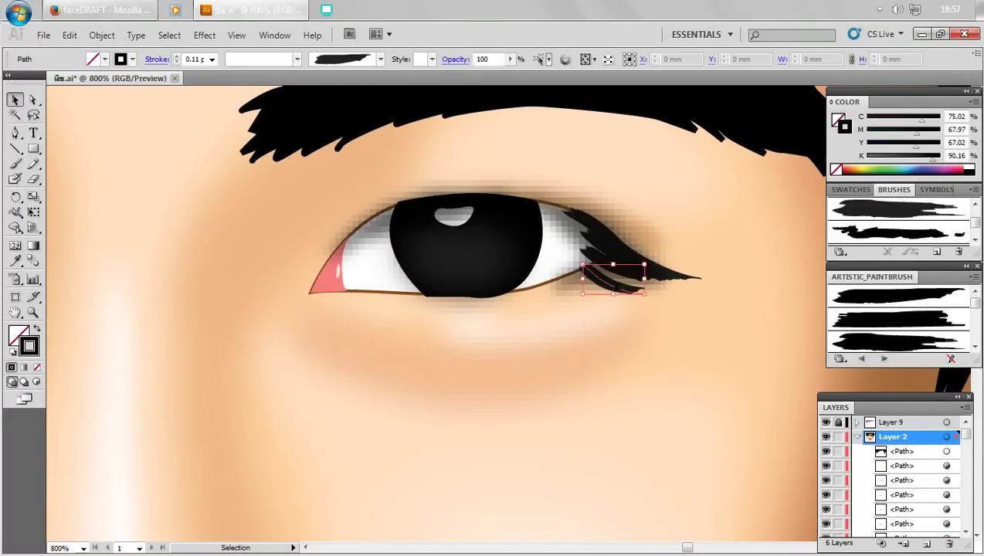
pyautogui.click(622, 288)
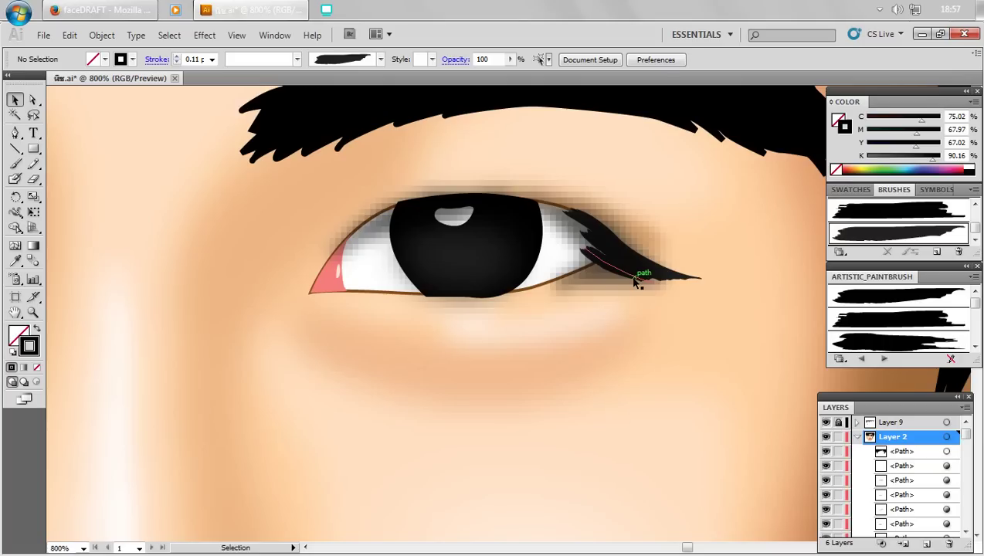
pyautogui.moveTo(631, 263); pyautogui.dragTo(623, 263)
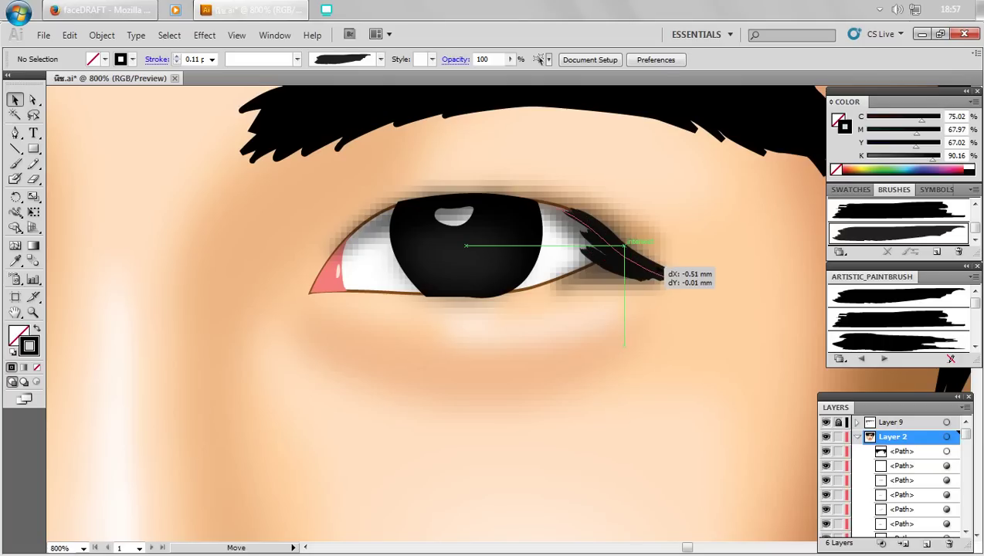
pyautogui.press('Up')
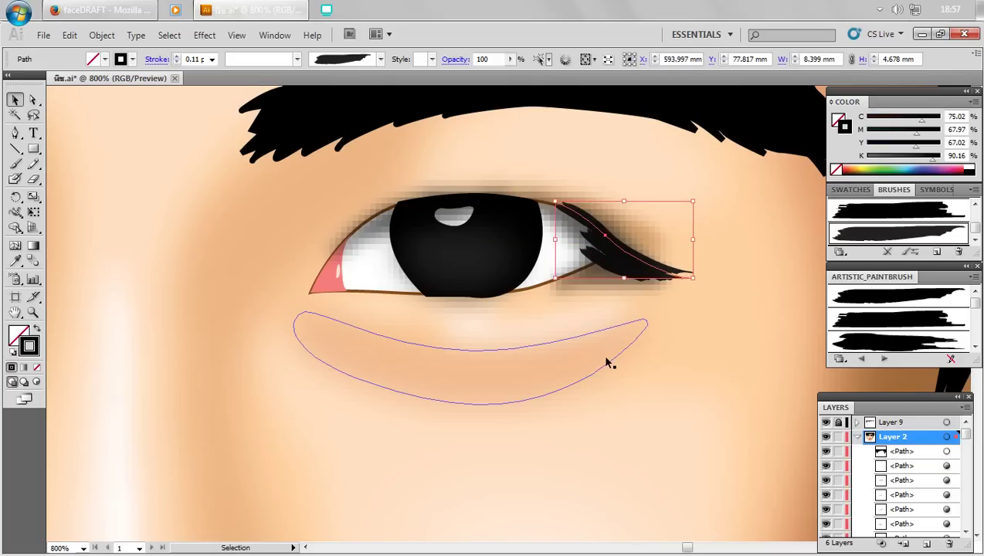
# - Check the under-eye shadow shape by selecting and deselecting it while scrolling
pyautogui.click(610, 365)
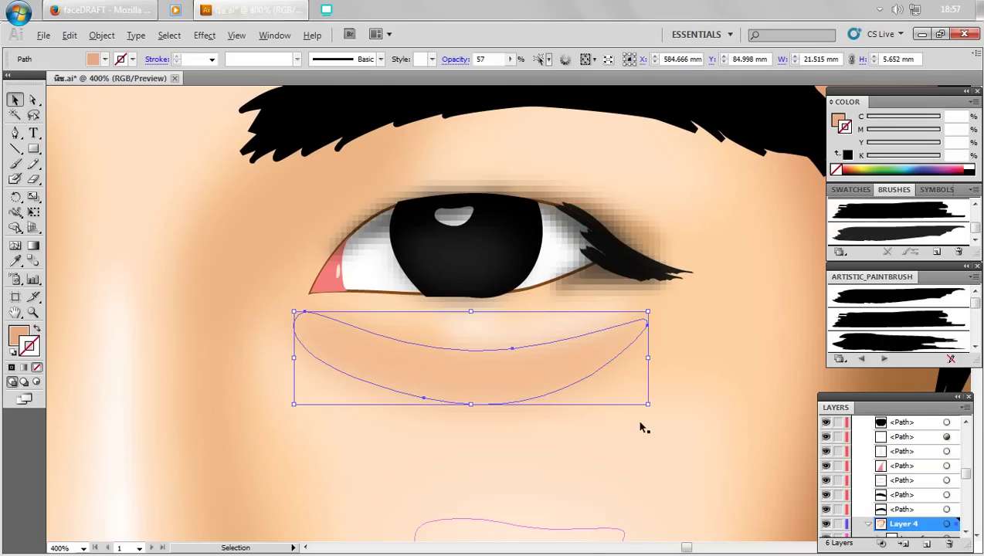
pyautogui.scroll(-4, 636, 418)
pyautogui.scroll(-2, 638, 421)
pyautogui.click(547, 240)
pyautogui.scroll(-2, 547, 239)
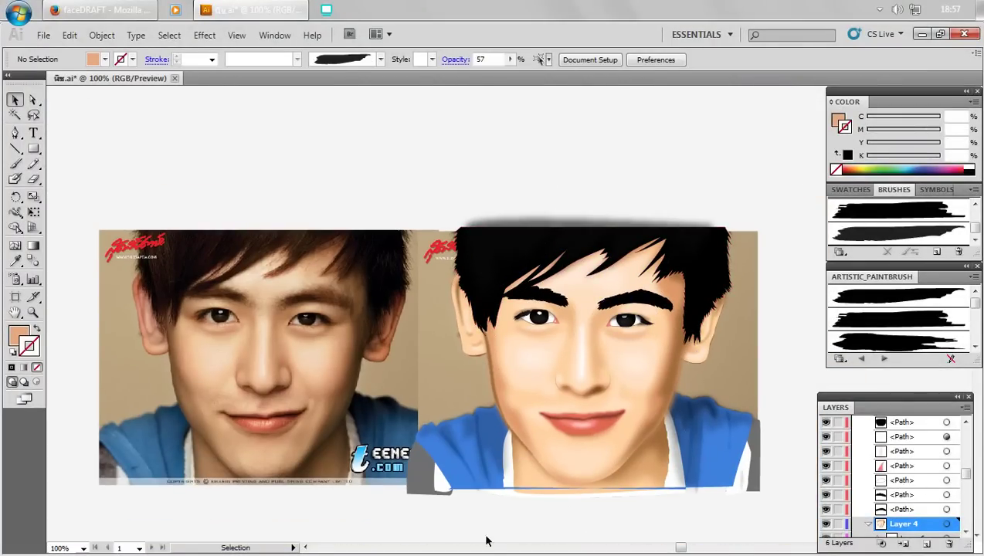
# - Save the portrait document with Ctrl+S
pyautogui.scroll(-2, 541, 479)
pyautogui.hscroll(-1, 540, 479)
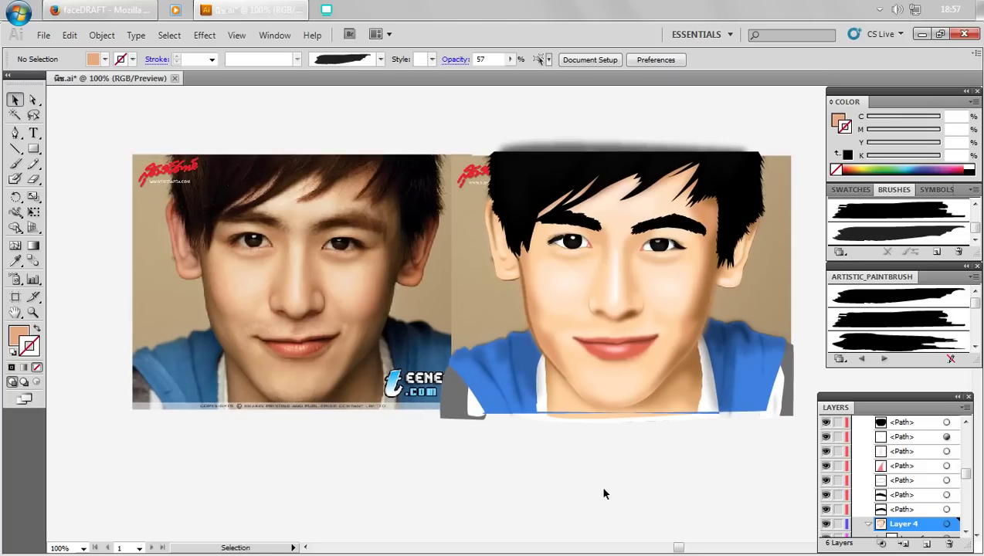
pyautogui.hotkey('ctrl', 's')
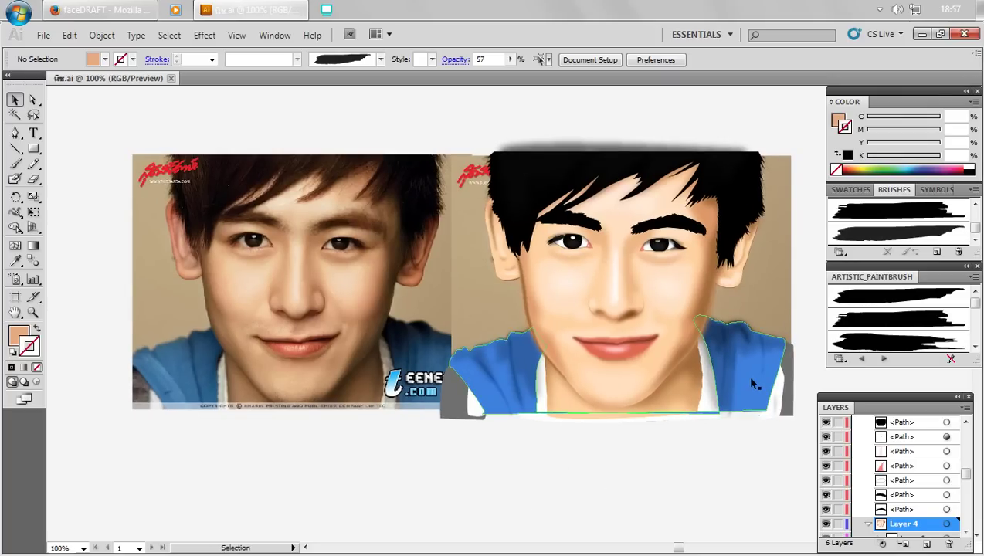
# - Scroll and pan the view across the drawn portrait
pyautogui.scroll(2, 724, 329)
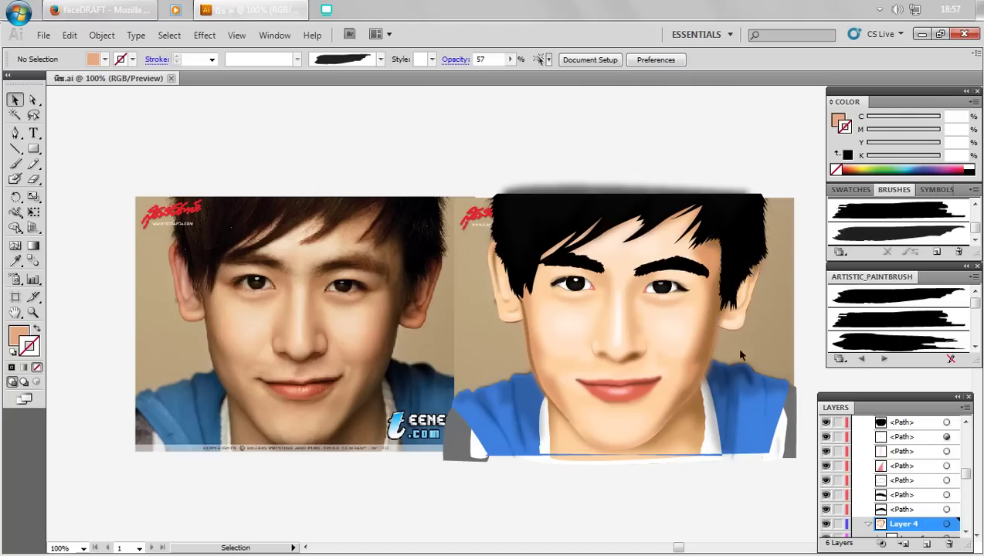
pyautogui.hscroll(1, 734, 308)
pyautogui.moveTo(728, 301); pyautogui.dragTo(708, 312)
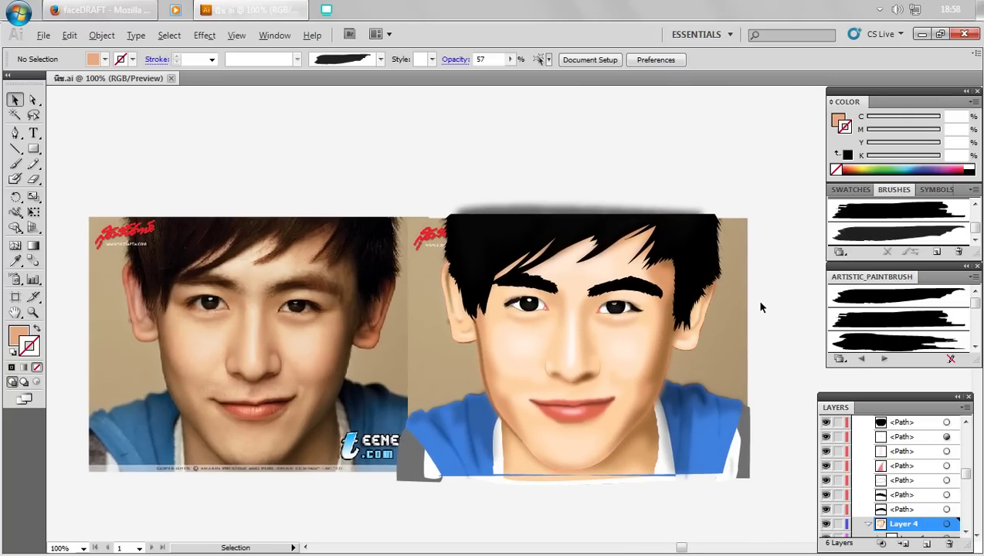
pyautogui.scroll(2, 763, 305)
pyautogui.scroll(1, 534, 377)
pyautogui.scroll(-1, 620, 309)
pyautogui.scroll(-1, 613, 318)
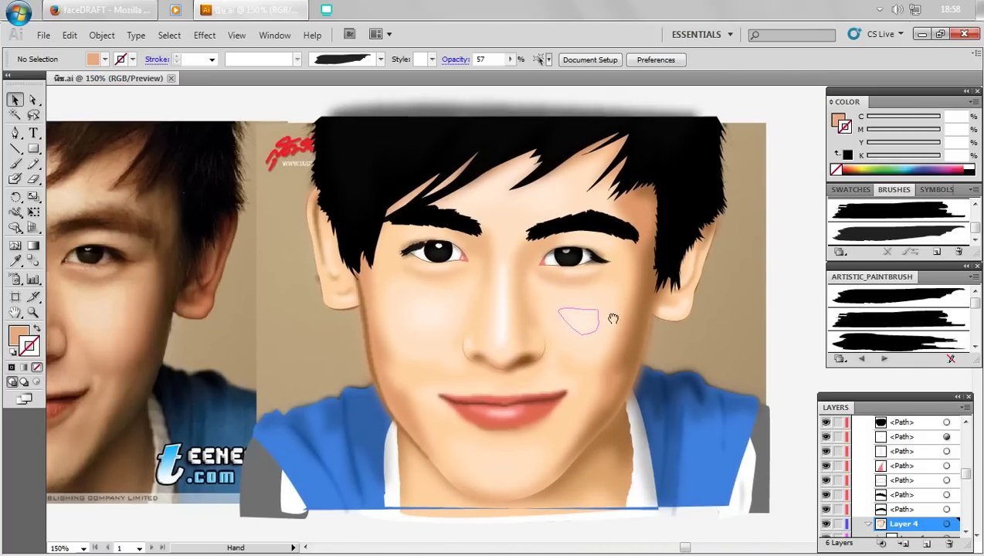
pyautogui.moveTo(613, 318); pyautogui.dragTo(629, 331)
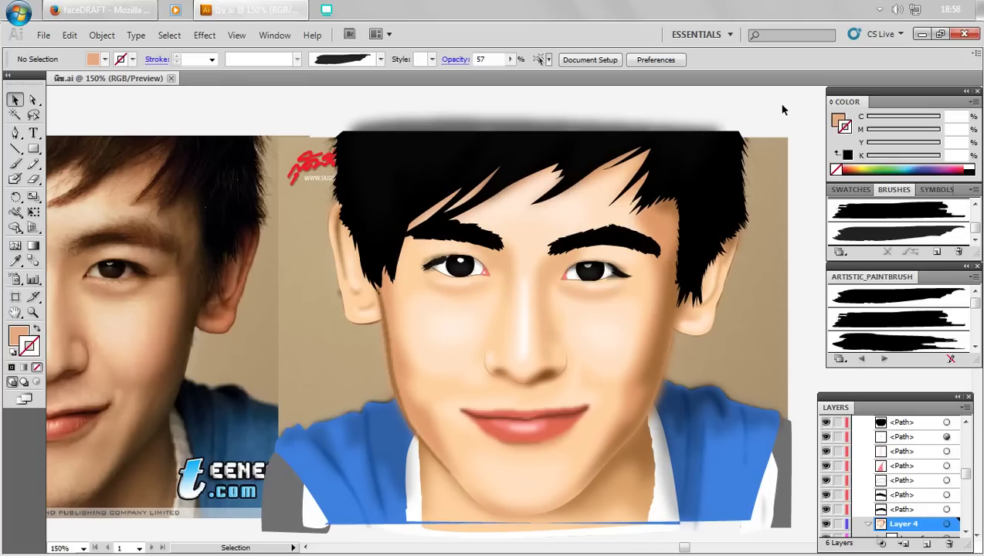
# - Unlock Layer 9 and collapse Layer 2's list of paths in the Layers panel
pyautogui.click(965, 443)
pyautogui.moveTo(967, 442); pyautogui.dragTo(964, 429)
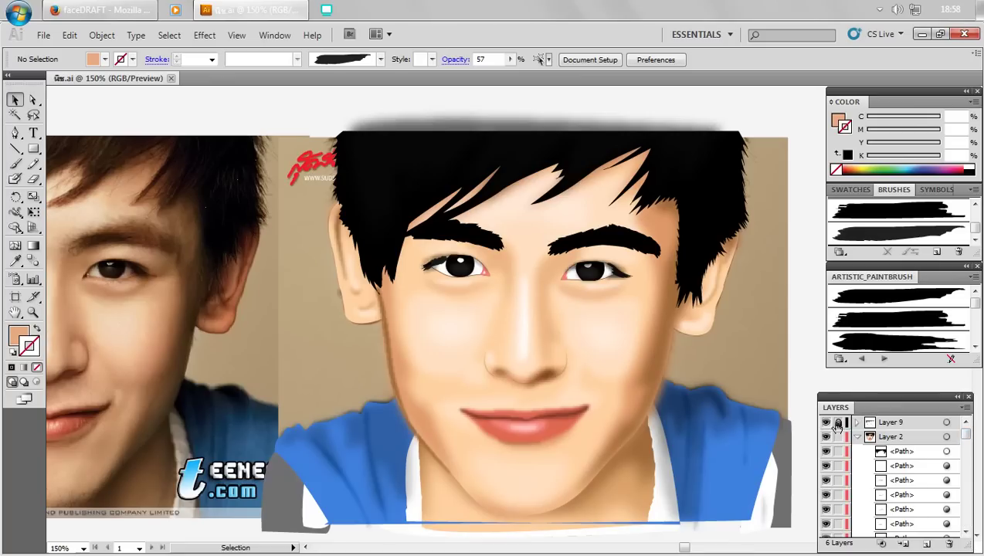
pyautogui.click(837, 424)
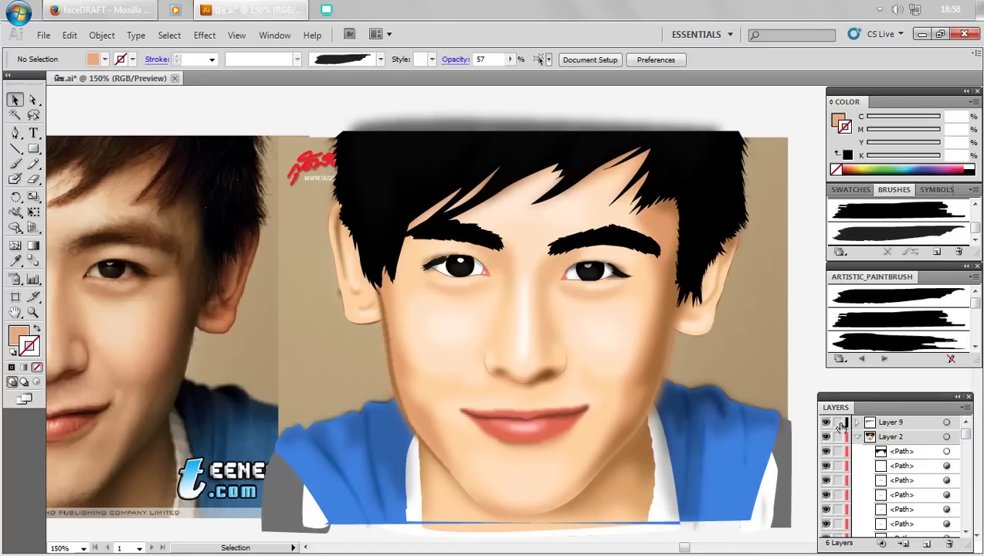
pyautogui.click(861, 437)
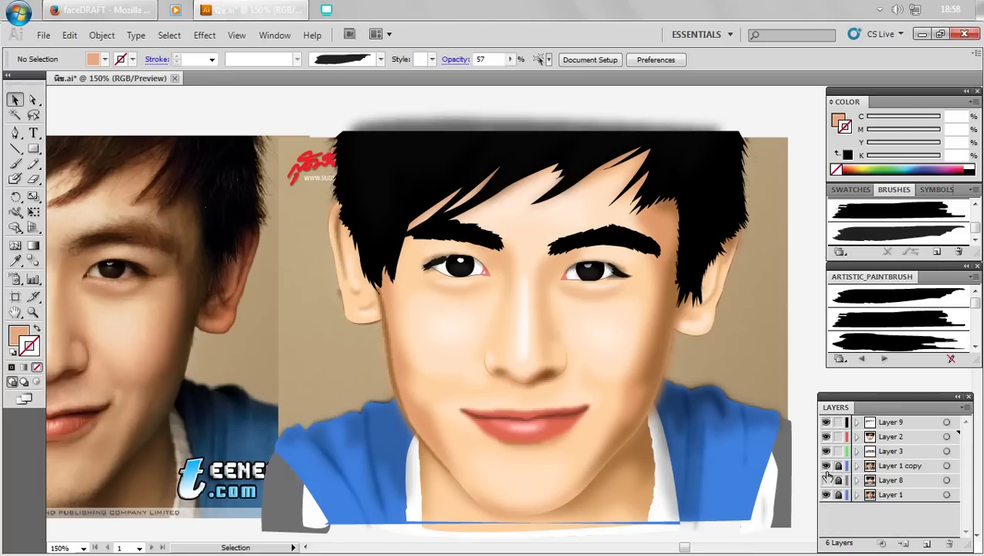
# - Hide Layer 1 copy, Layer 8 and Layer 1, zoom into the face, and save
pyautogui.moveTo(826, 465); pyautogui.dragTo(825, 495)
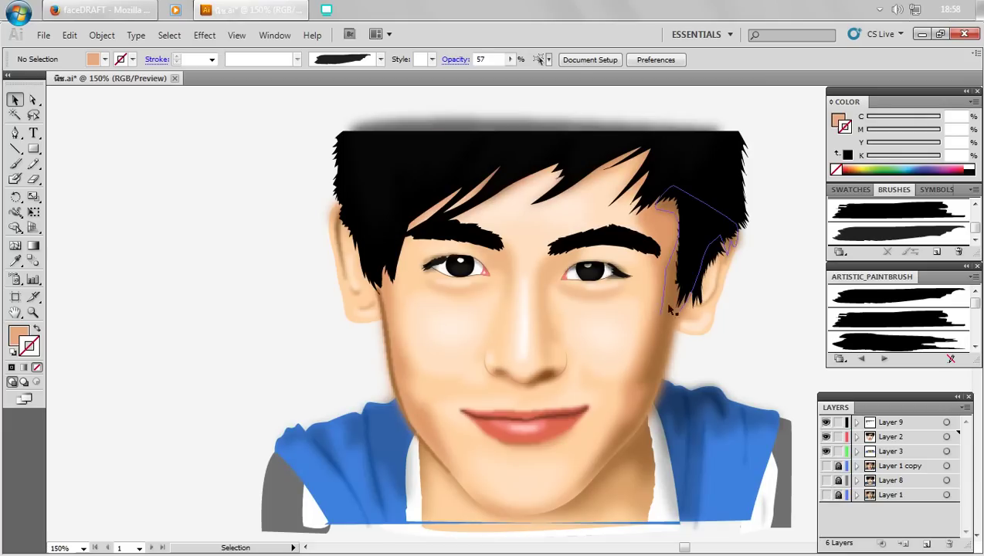
pyautogui.moveTo(654, 330); pyautogui.dragTo(647, 317)
pyautogui.keyDown('ctrl'); pyautogui.click(643, 311); pyautogui.keyUp('ctrl')
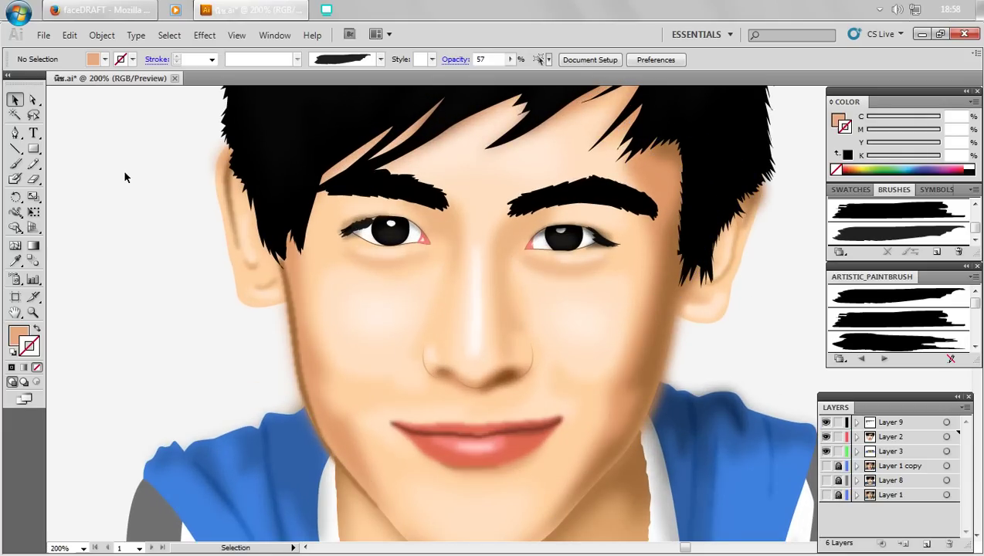
pyautogui.moveTo(138, 192)
pyautogui.mouseDown()
pyautogui.moveTo(113, 198)
pyautogui.moveTo(127, 201)
pyautogui.mouseUp()
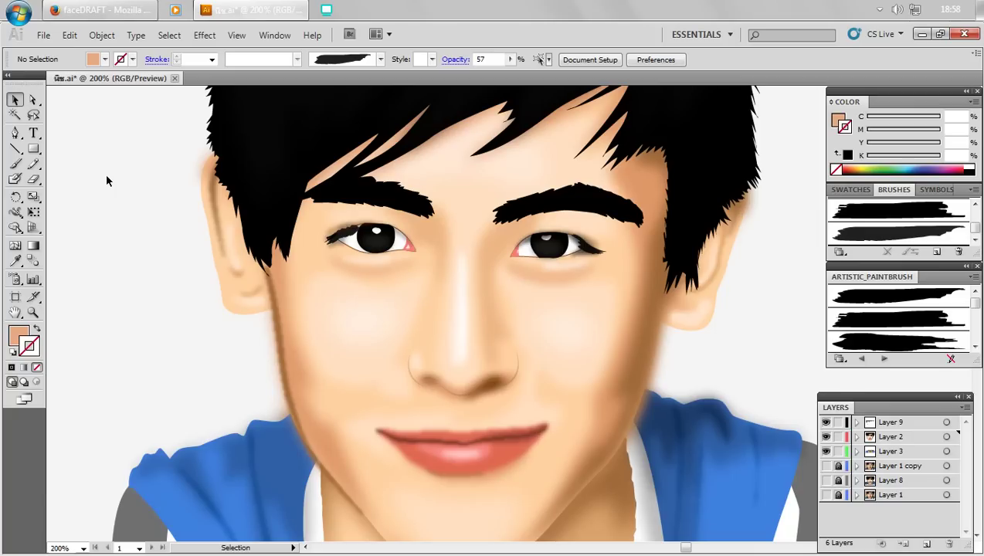
pyautogui.press('a')
pyautogui.hotkey('ctrl', 's')
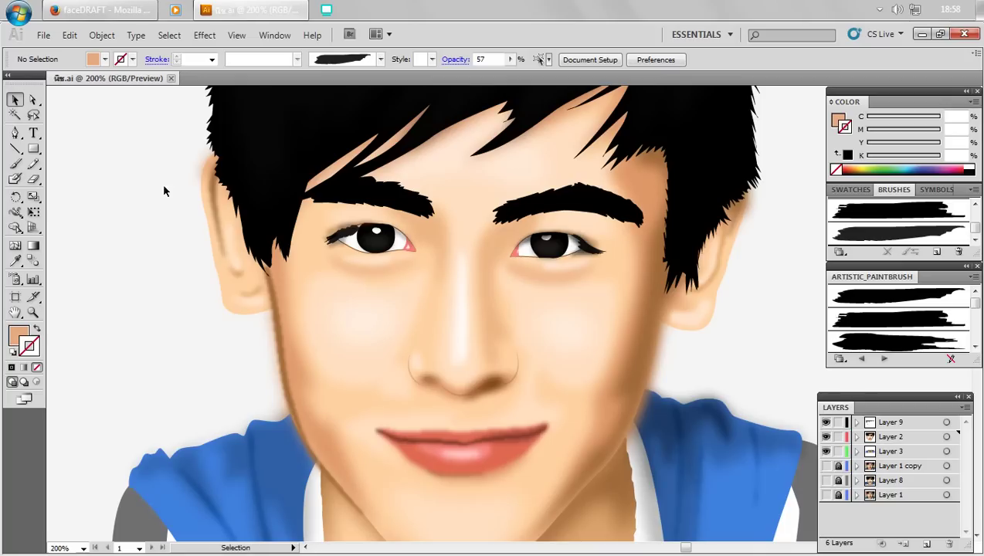